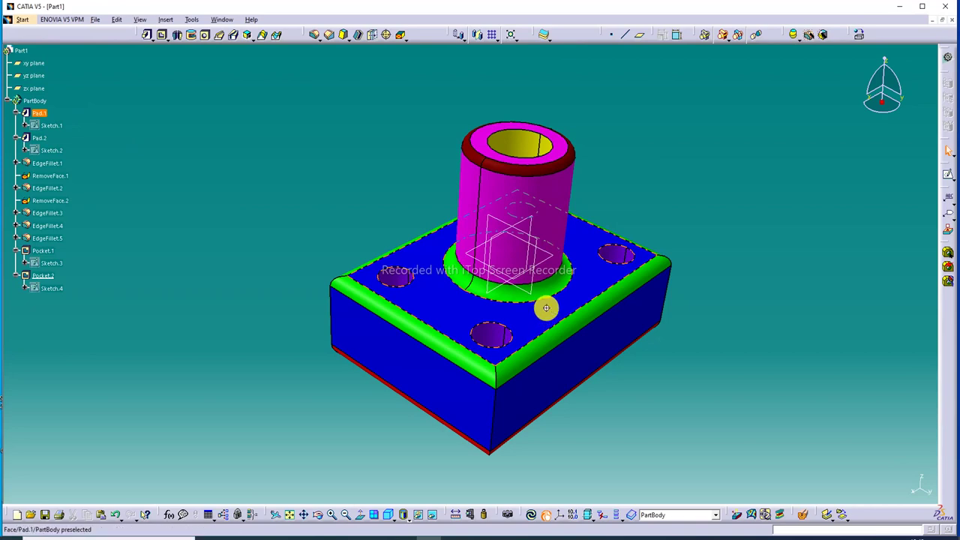
Orbit Part1 through several orientations, finishing on a near top-down view.
{"action": "mouse_move", "coordinate": [542, 319]}
{"action": "middle_mouse_down"}
{"action": "mouse_move", "coordinate": [478, 353]}
{"action": "mouse_move", "coordinate": [457, 165]}
{"action": "mouse_move", "coordinate": [431, 258]}
{"action": "mouse_move", "coordinate": [431, 210]}
{"action": "mouse_move", "coordinate": [467, 124]}
{"action": "mouse_move", "coordinate": [459, 178]}
{"action": "mouse_move", "coordinate": [500, 290]}
{"action": "mouse_move", "coordinate": [439, 307]}
{"action": "middle_mouse_up"}
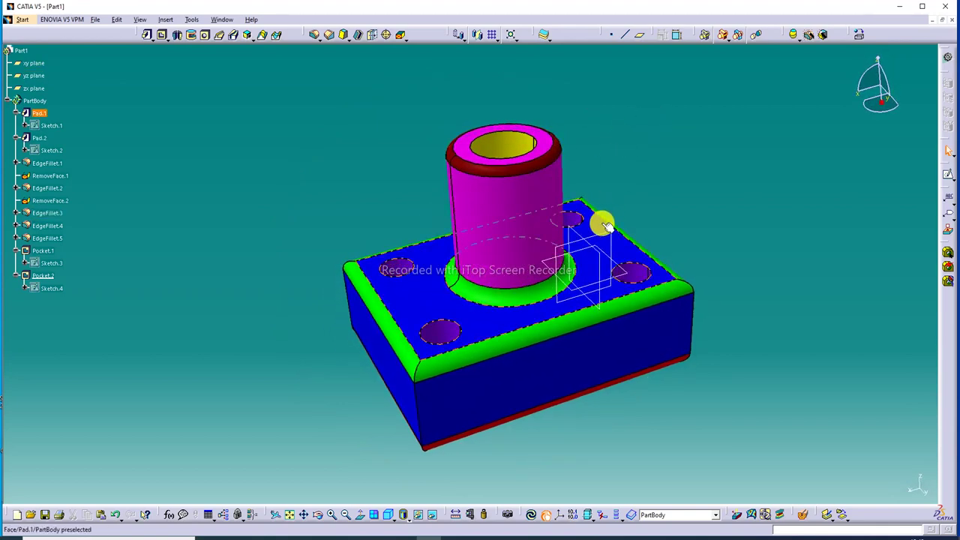
{"action": "mouse_move", "coordinate": [602, 222]}
{"action": "middle_mouse_down"}
{"action": "mouse_move", "coordinate": [599, 332]}
{"action": "mouse_move", "coordinate": [525, 278]}
{"action": "mouse_move", "coordinate": [518, 197]}
{"action": "mouse_move", "coordinate": [487, 294]}
{"action": "middle_mouse_up"}
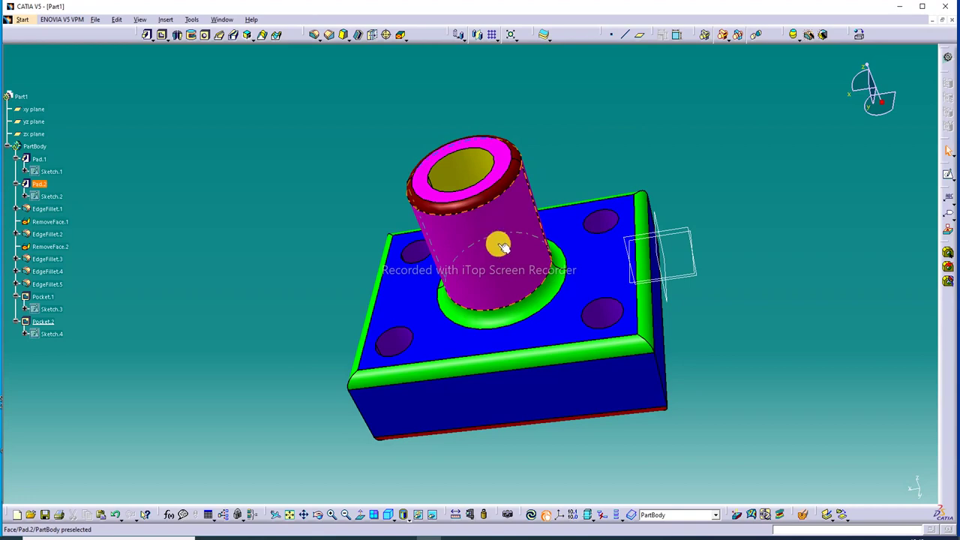
{"action": "mouse_move", "coordinate": [500, 247]}
{"action": "middle_mouse_down"}
{"action": "mouse_move", "coordinate": [613, 317]}
{"action": "mouse_move", "coordinate": [638, 236]}
{"action": "mouse_move", "coordinate": [607, 117]}
{"action": "mouse_move", "coordinate": [611, 128]}
{"action": "middle_mouse_up"}
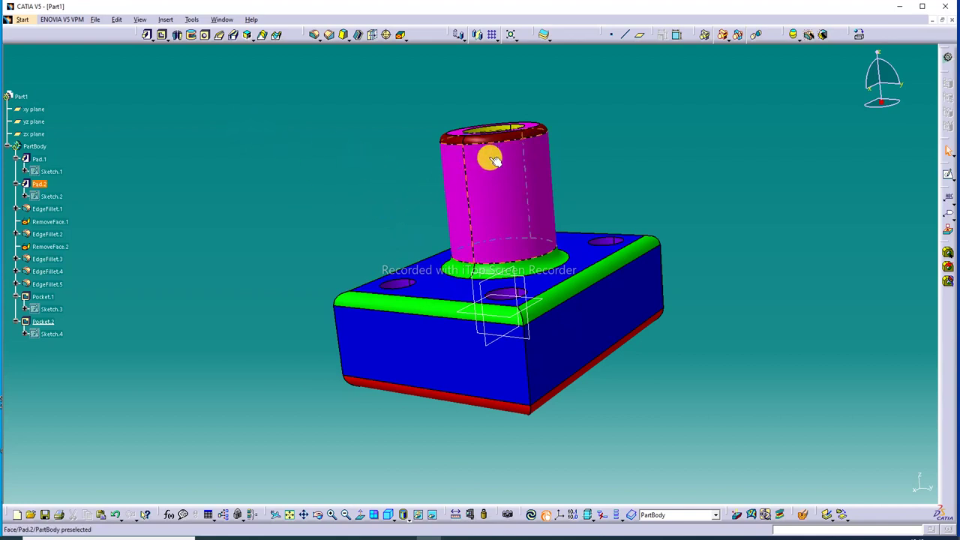
{"action": "middle_click_drag", "start_coordinate": [488, 157], "coordinate": [400, 162]}
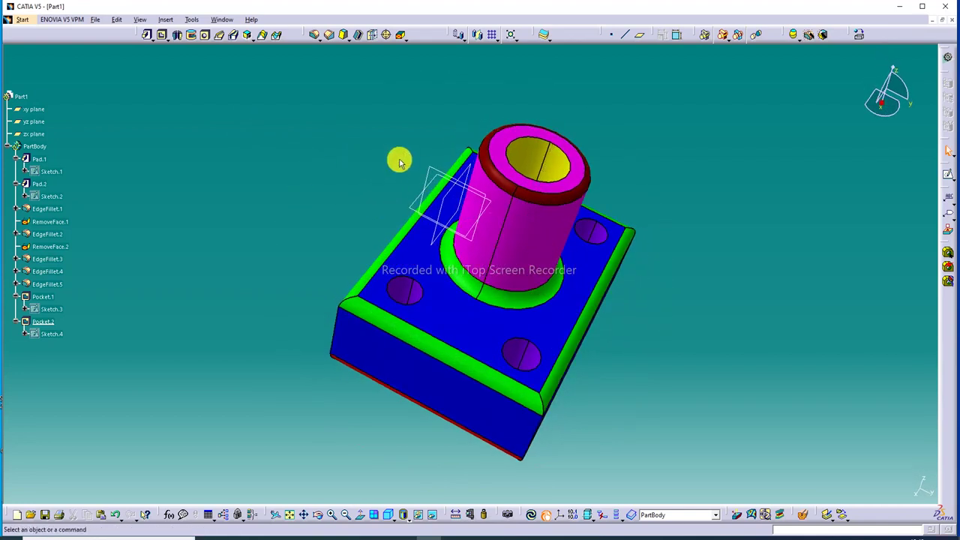
Start a new Drafting drawing of the part and select the Empty sheet layout.
{"action": "left_click", "coordinate": [23, 21]}
{"action": "mouse_move", "coordinate": [90, 44]}
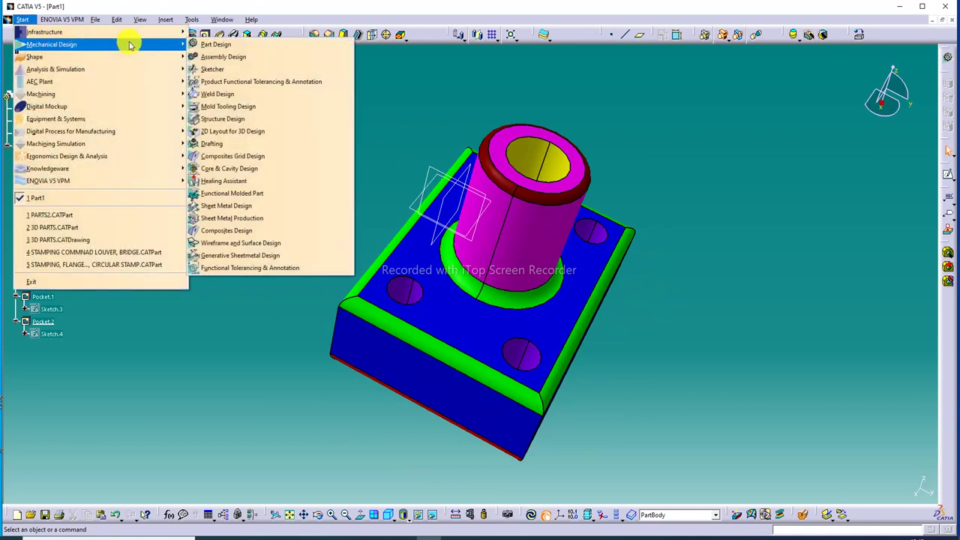
{"action": "left_click", "coordinate": [225, 146]}
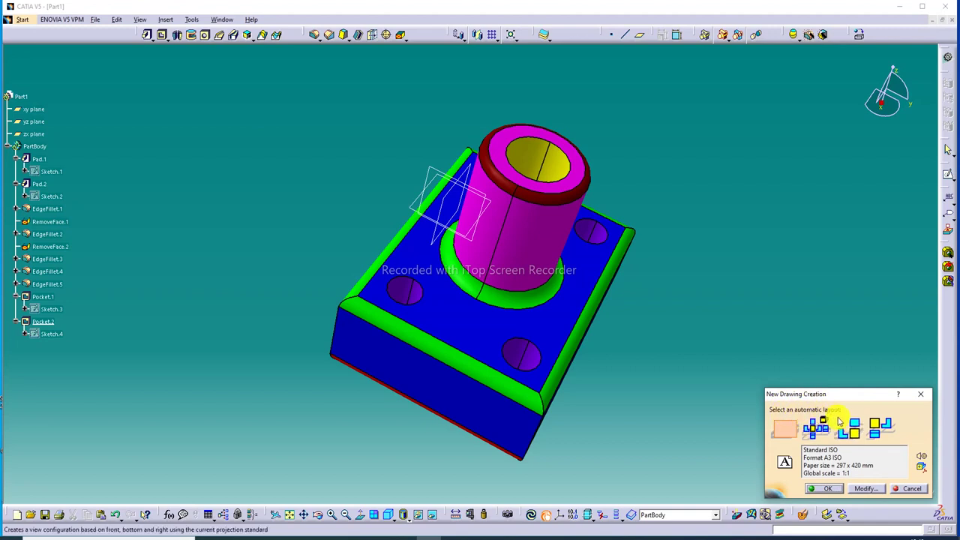
{"action": "left_click", "coordinate": [784, 435]}
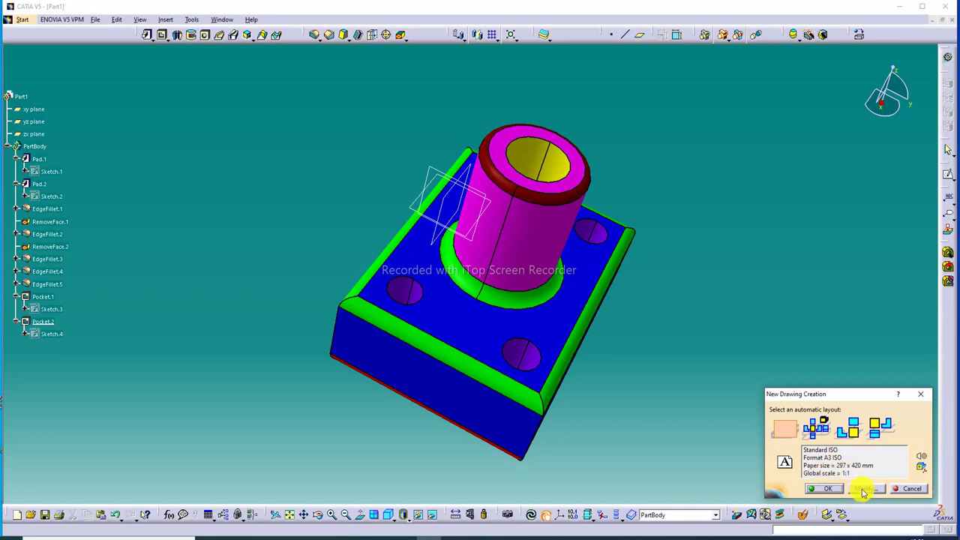
Confirm ISO as the drafting standard and A3 ISO as the sheet style.
{"action": "left_click", "coordinate": [862, 490]}
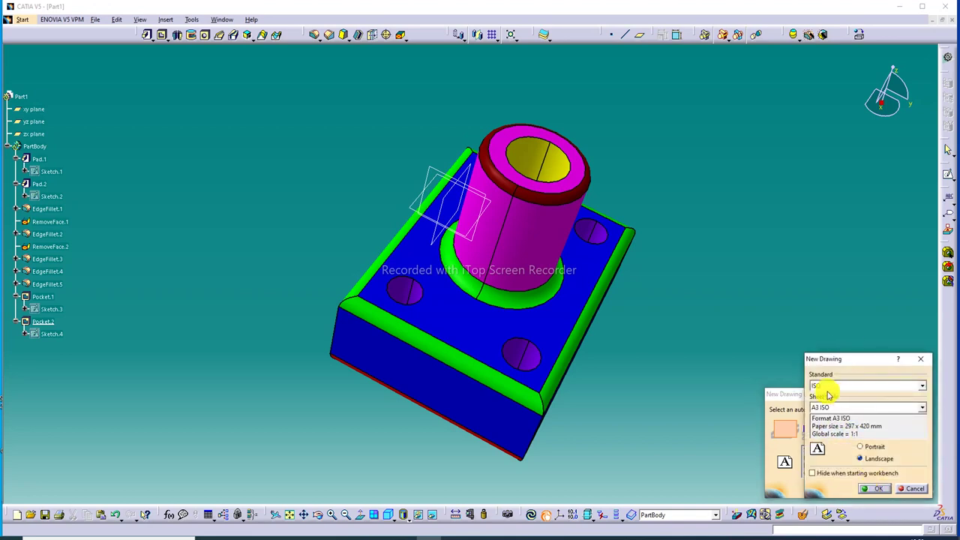
{"action": "left_click", "coordinate": [922, 385]}
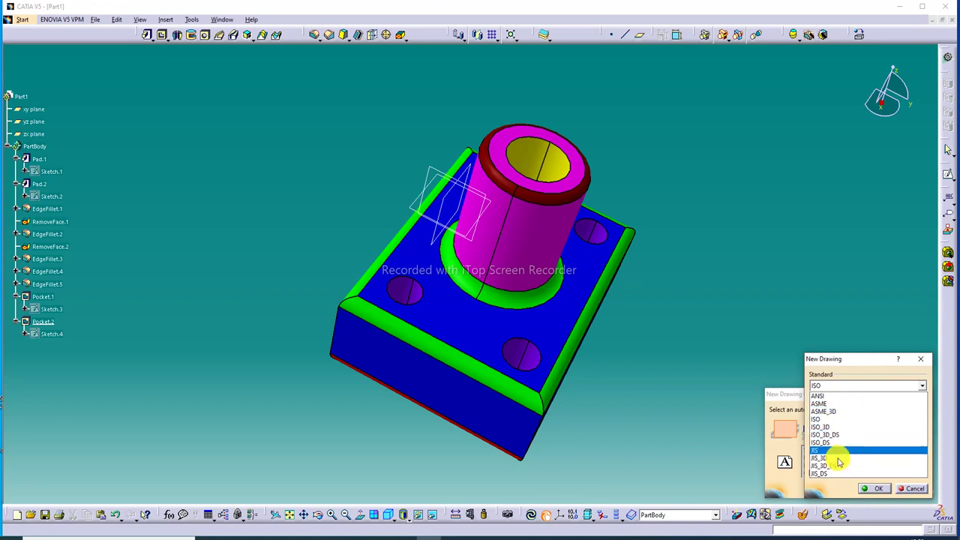
{"action": "left_click", "coordinate": [921, 387]}
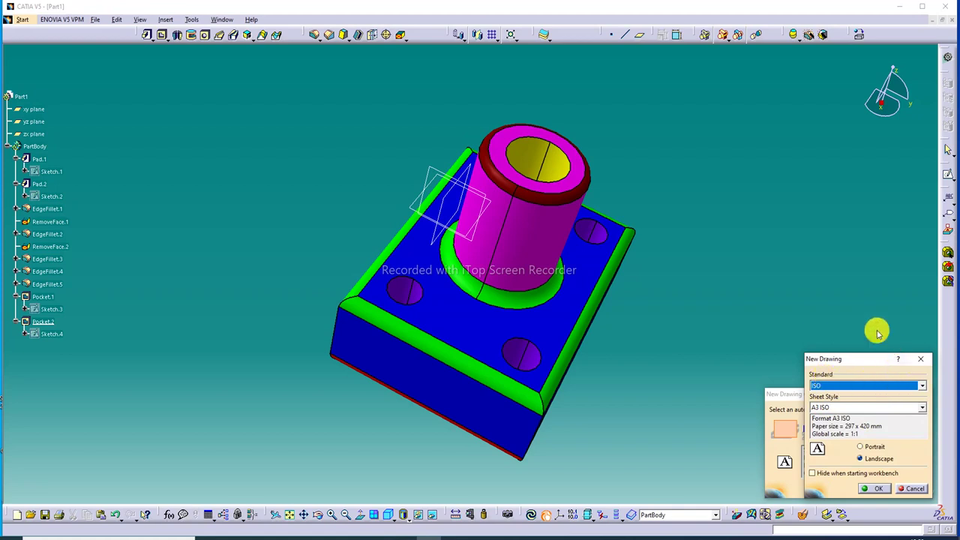
{"action": "left_click", "coordinate": [859, 315]}
{"action": "left_click", "coordinate": [822, 402]}
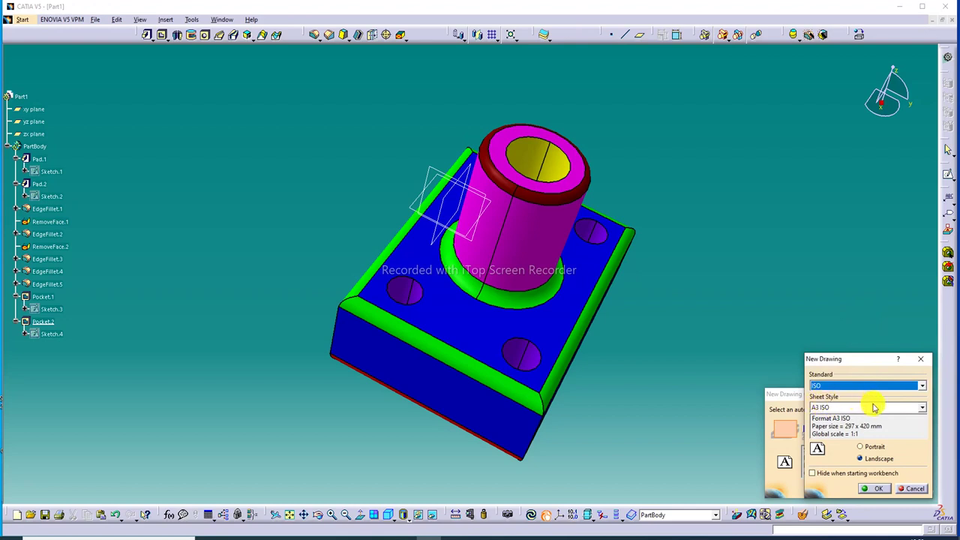
{"action": "left_click", "coordinate": [922, 407]}
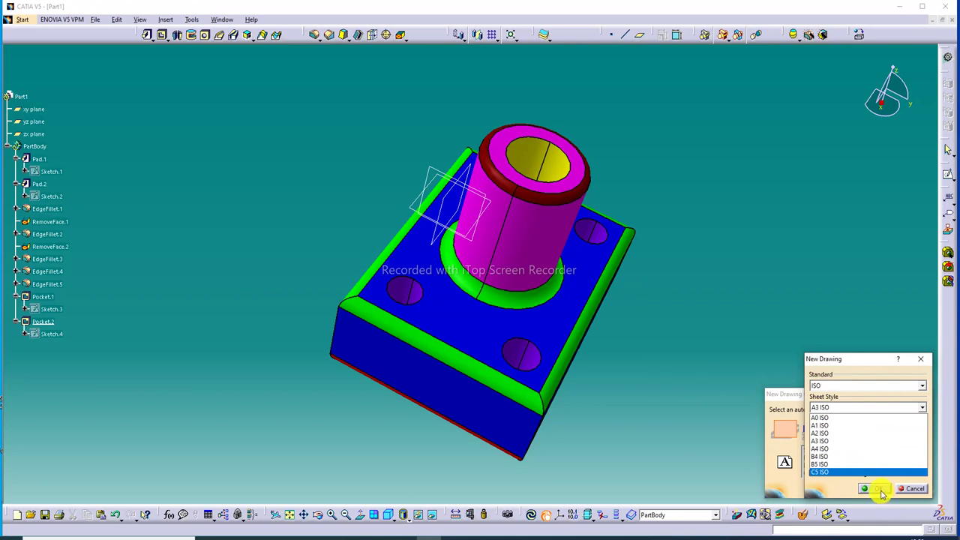
{"action": "left_click", "coordinate": [838, 441]}
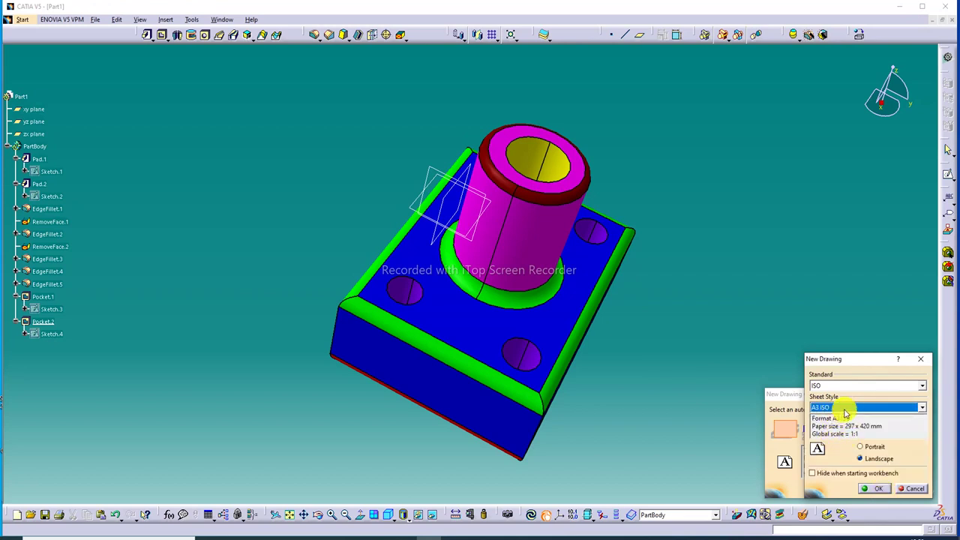
{"action": "left_click", "coordinate": [881, 489]}
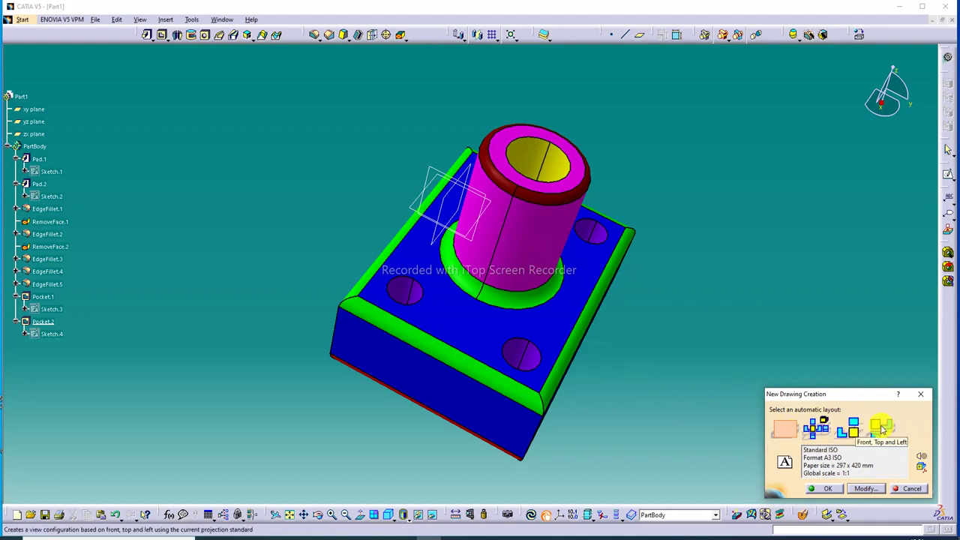
Preview the Front/Top/Left and all-views layouts, then create Drawing1 as an Empty sheet.
{"action": "left_click", "coordinate": [881, 427]}
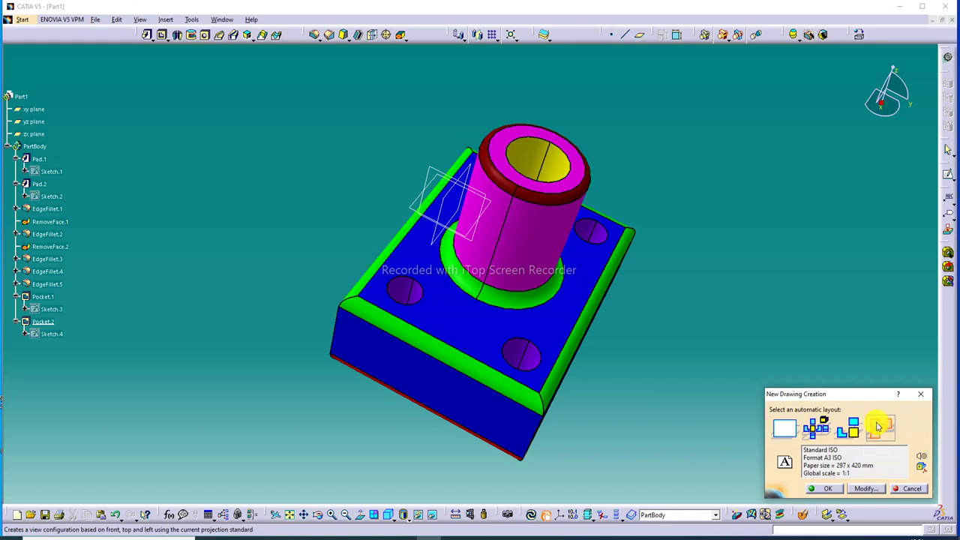
{"action": "left_click", "coordinate": [828, 431]}
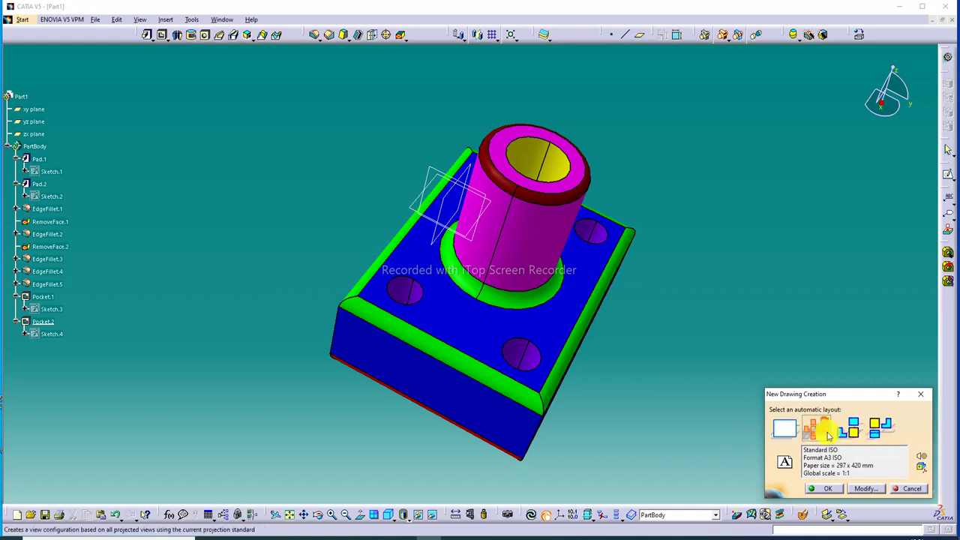
{"action": "left_click", "coordinate": [781, 431]}
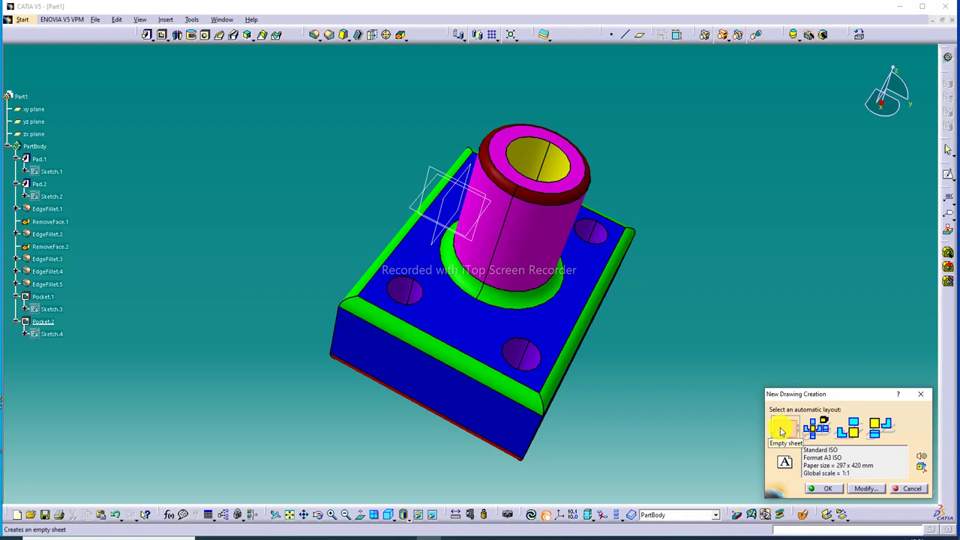
{"action": "left_click", "coordinate": [830, 490]}
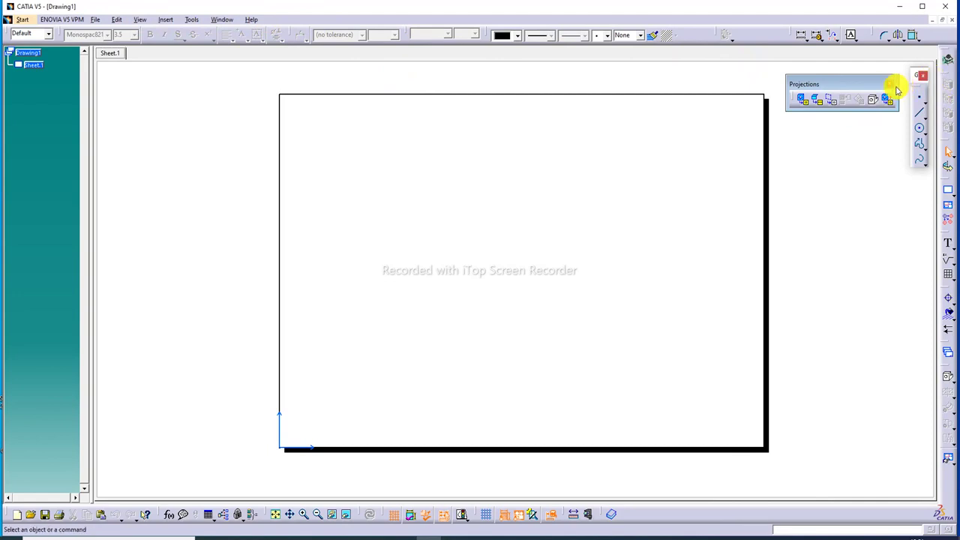
Move the Projections toolbar up near the top of the window.
{"action": "left_click", "coordinate": [815, 100]}
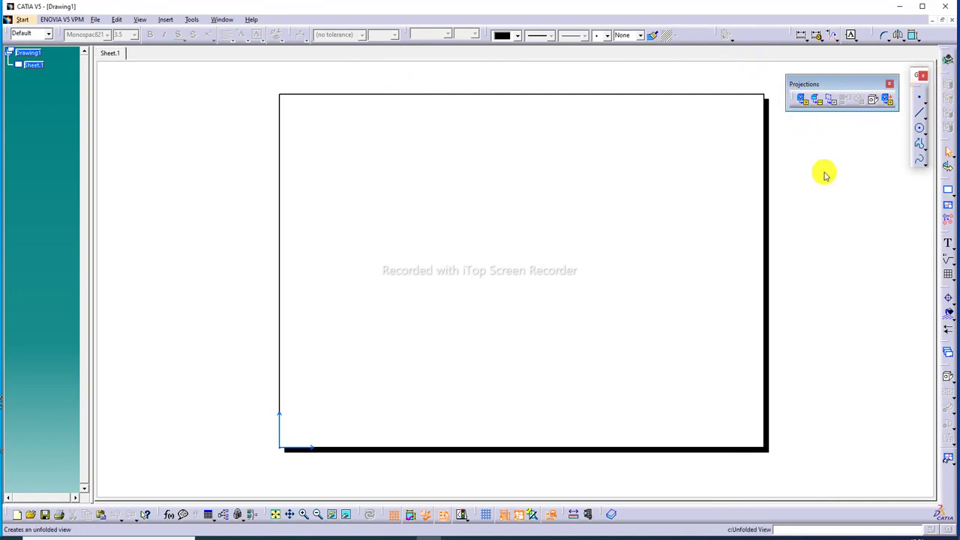
{"action": "left_click", "coordinate": [810, 133]}
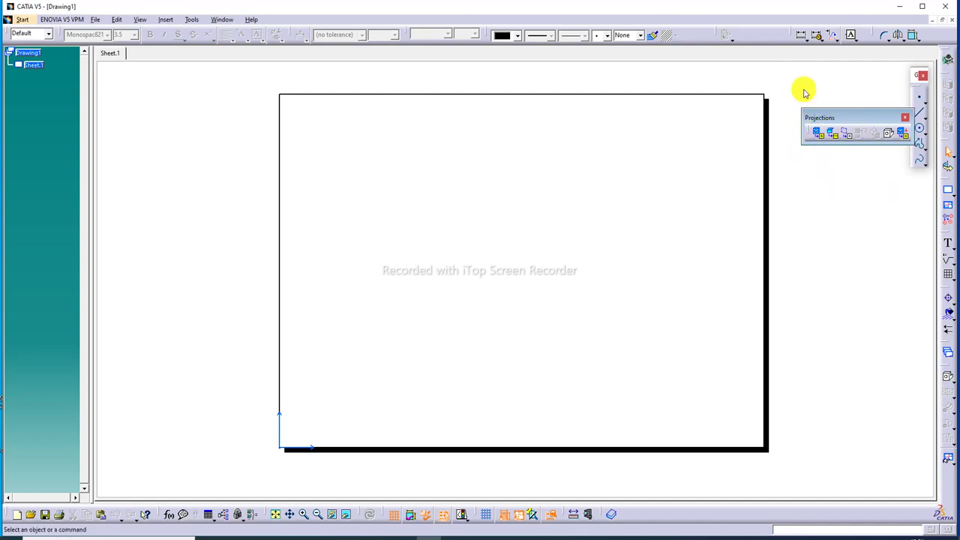
{"action": "left_click_drag", "start_coordinate": [810, 120], "coordinate": [806, 78]}
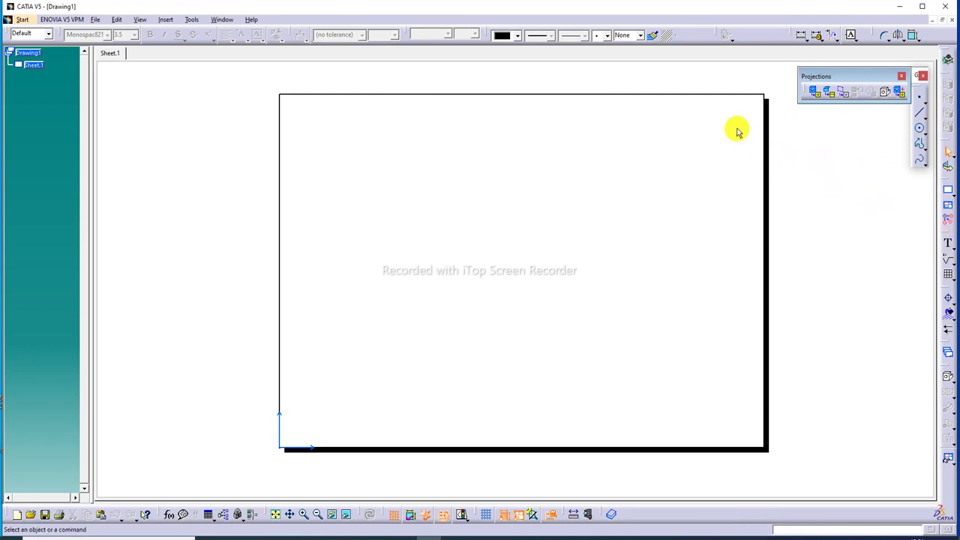
Restore all toolbar positions from the Customize dialog's Toolbars tab and close it.
{"action": "left_click", "coordinate": [167, 21]}
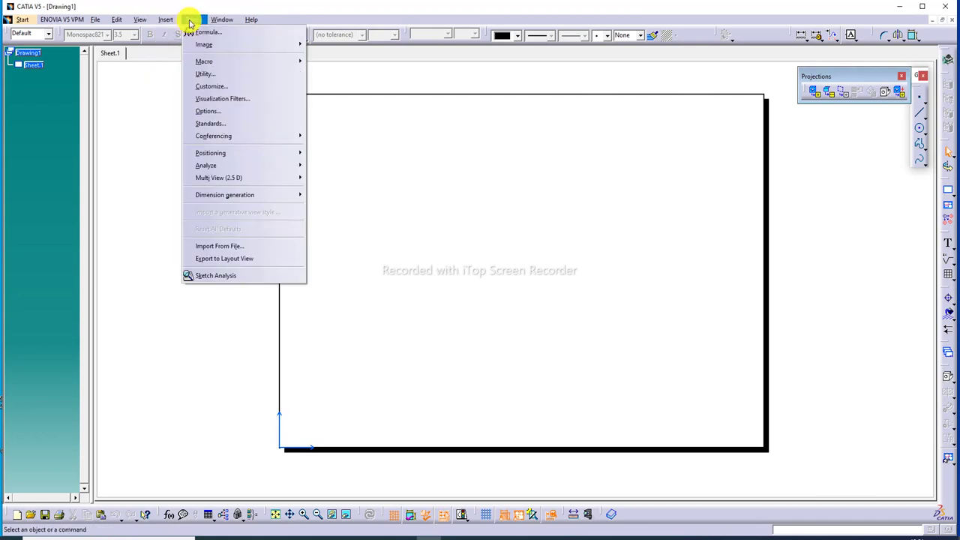
{"action": "left_click", "coordinate": [206, 88]}
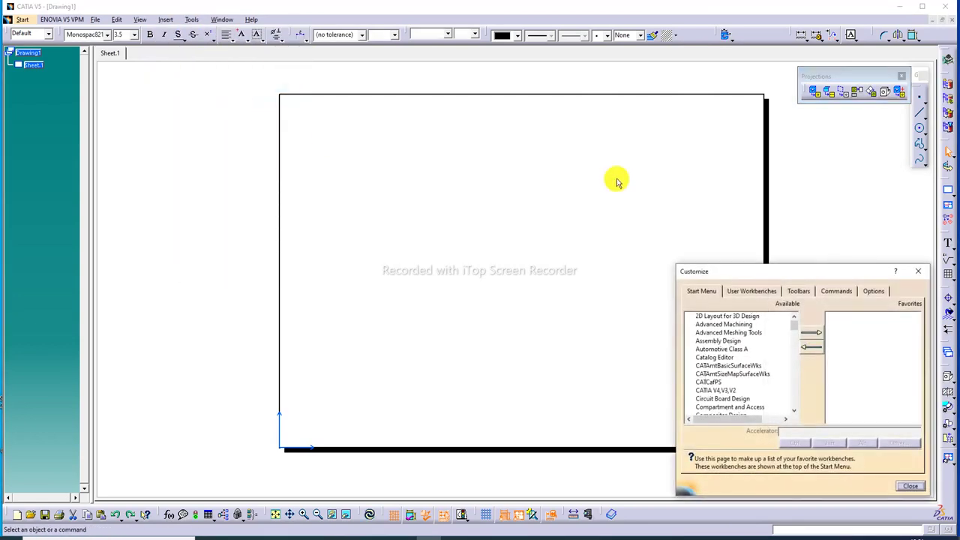
{"action": "left_click", "coordinate": [799, 292]}
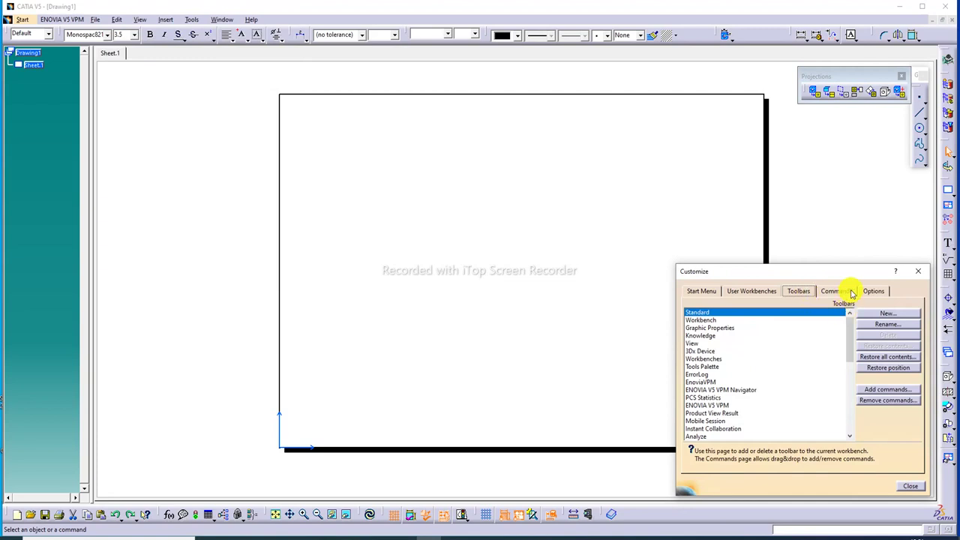
{"action": "left_click", "coordinate": [889, 367]}
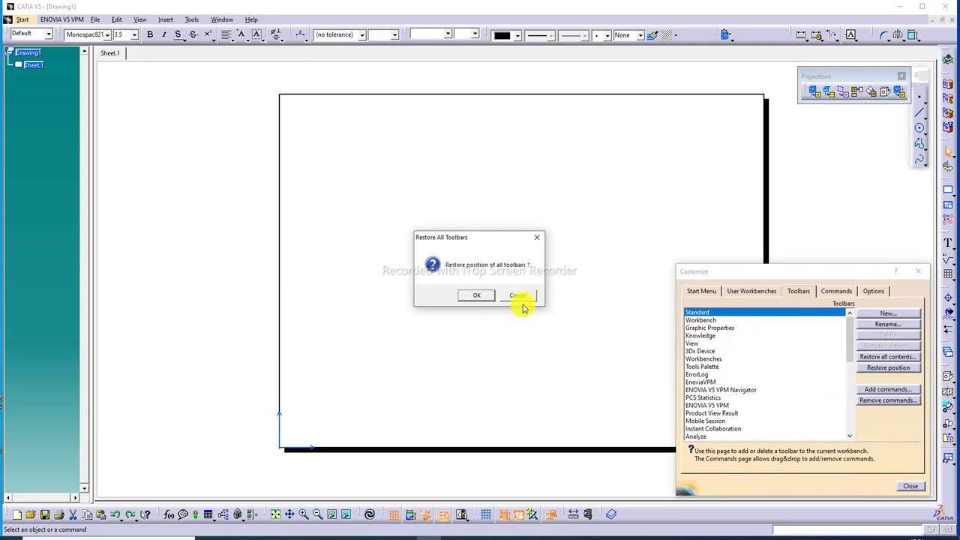
{"action": "left_click", "coordinate": [487, 299]}
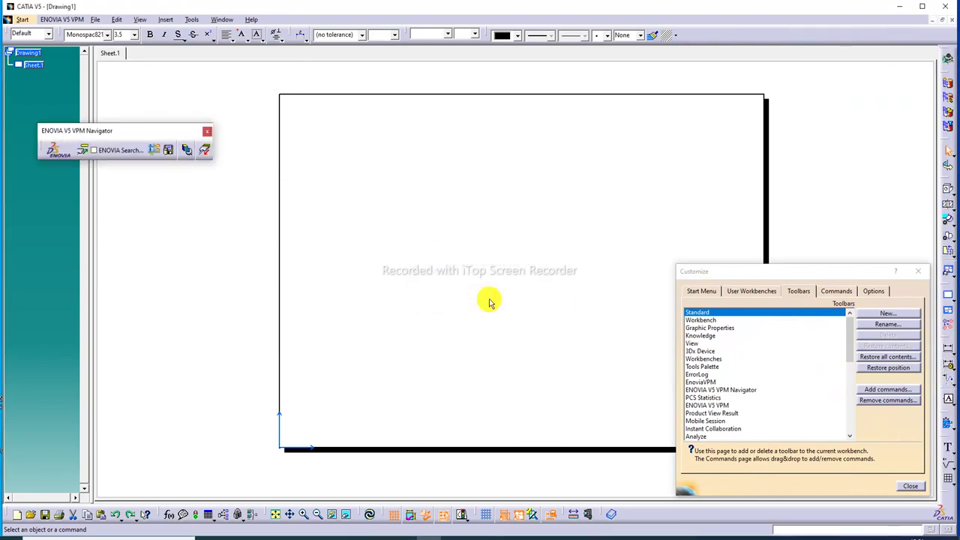
{"action": "left_click", "coordinate": [910, 488]}
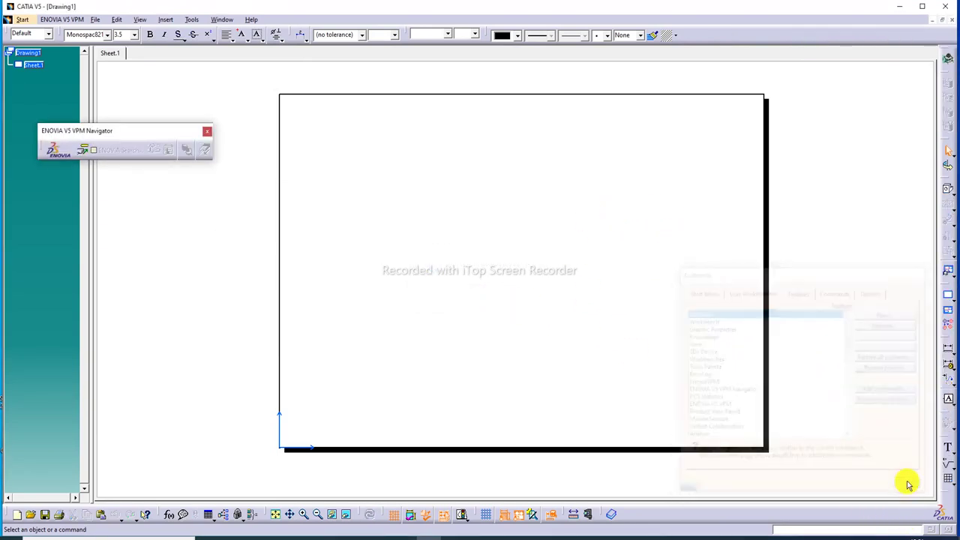
Close the ENOVIA VPM Navigator toolbar, dock view and dimensioning tools, float Projections.
{"action": "left_click", "coordinate": [207, 135]}
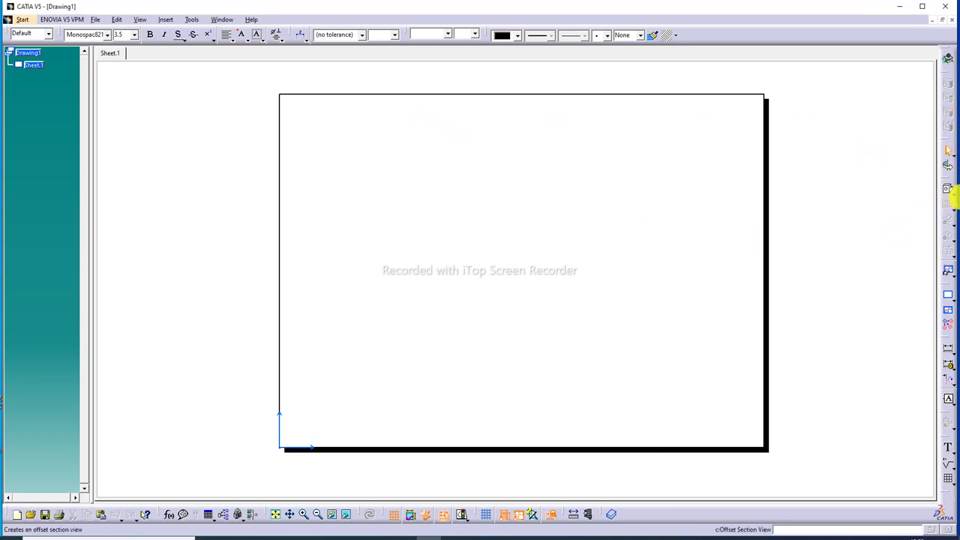
{"action": "left_click", "coordinate": [951, 189]}
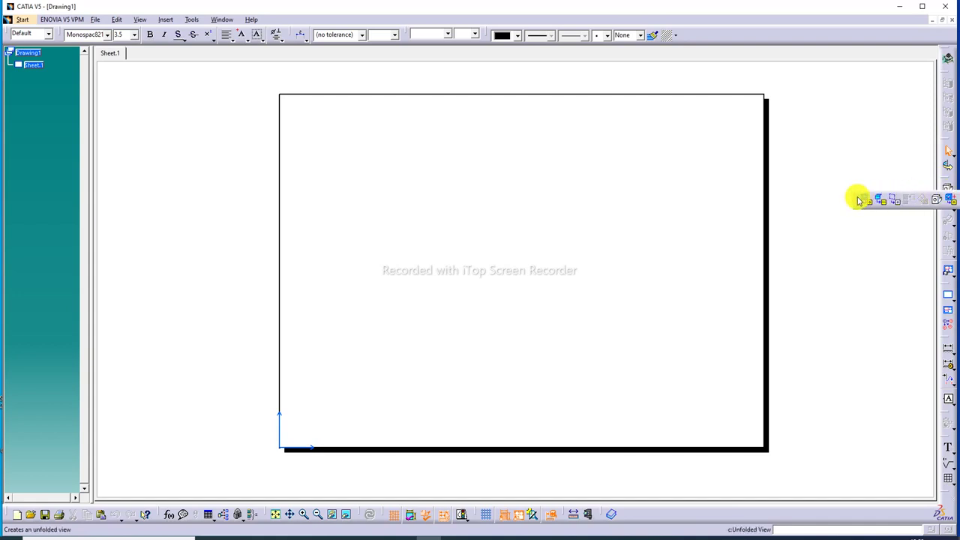
{"action": "mouse_move", "coordinate": [858, 198]}
{"action": "left_mouse_down"}
{"action": "mouse_move", "coordinate": [802, 111]}
{"action": "mouse_move", "coordinate": [701, 34]}
{"action": "left_mouse_up"}
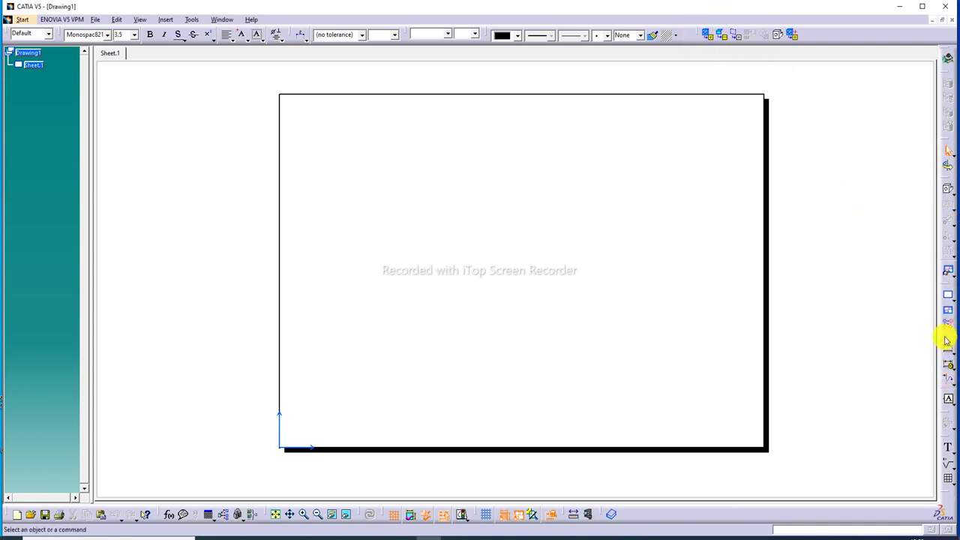
{"action": "left_click_drag", "start_coordinate": [947, 341], "coordinate": [822, 22]}
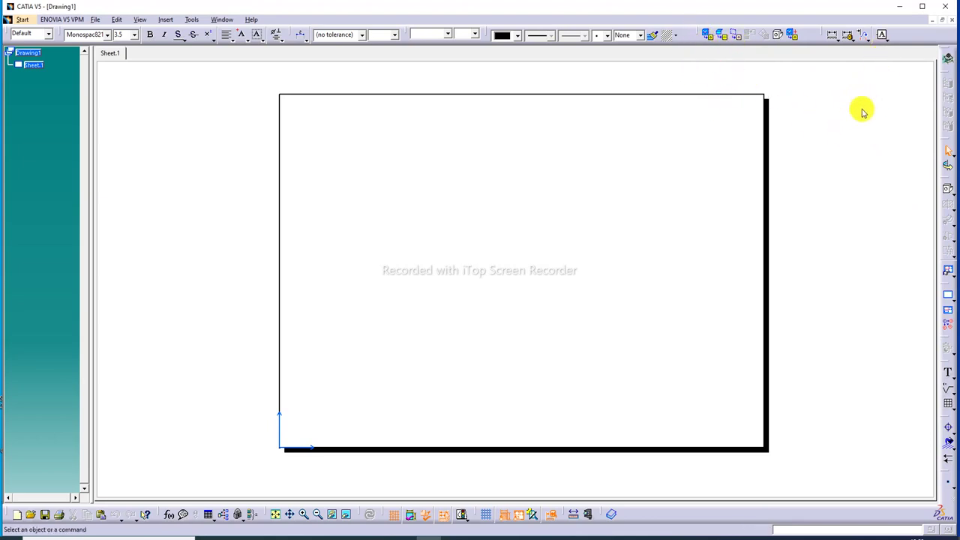
{"action": "left_click_drag", "start_coordinate": [818, 98], "coordinate": [822, 98]}
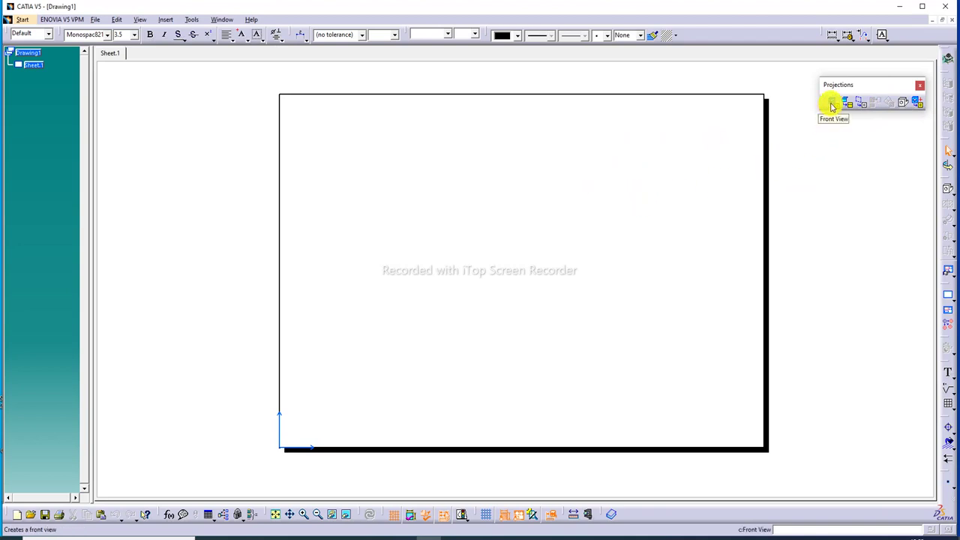
Start a Front View on Sheet.1 and open the Window menu listing PARST 3.CATPart.
{"action": "left_click", "coordinate": [831, 105]}
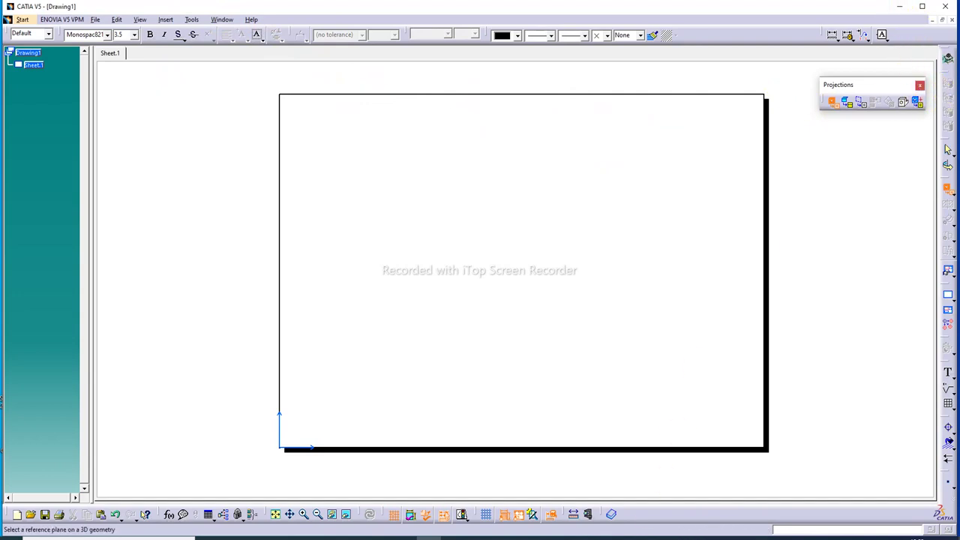
{"action": "left_click", "coordinate": [401, 537]}
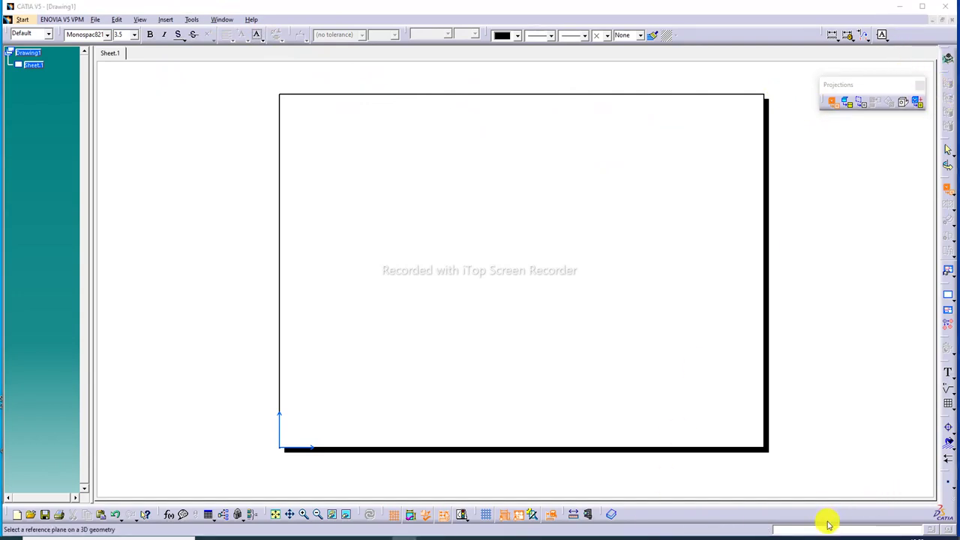
{"action": "left_click", "coordinate": [934, 527]}
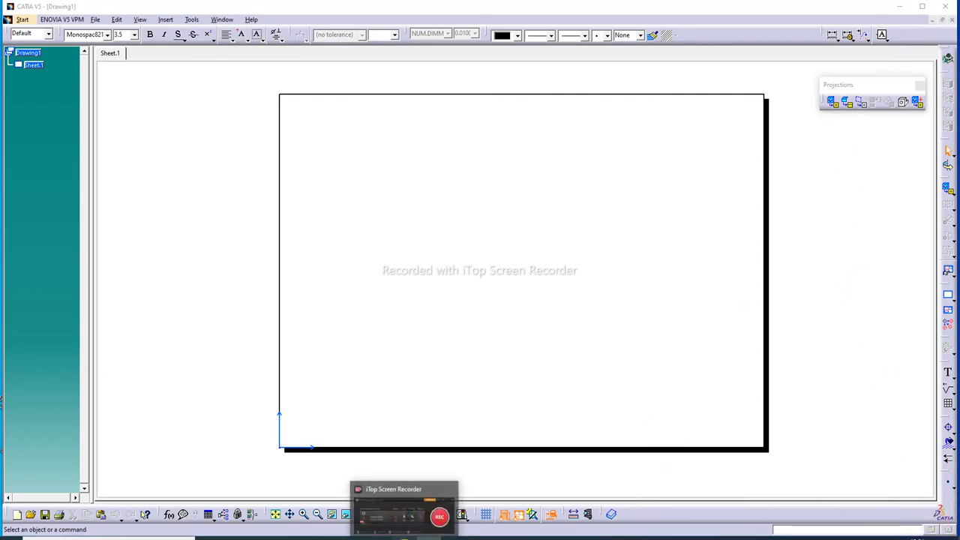
{"action": "left_click", "coordinate": [403, 537]}
{"action": "left_click", "coordinate": [937, 529]}
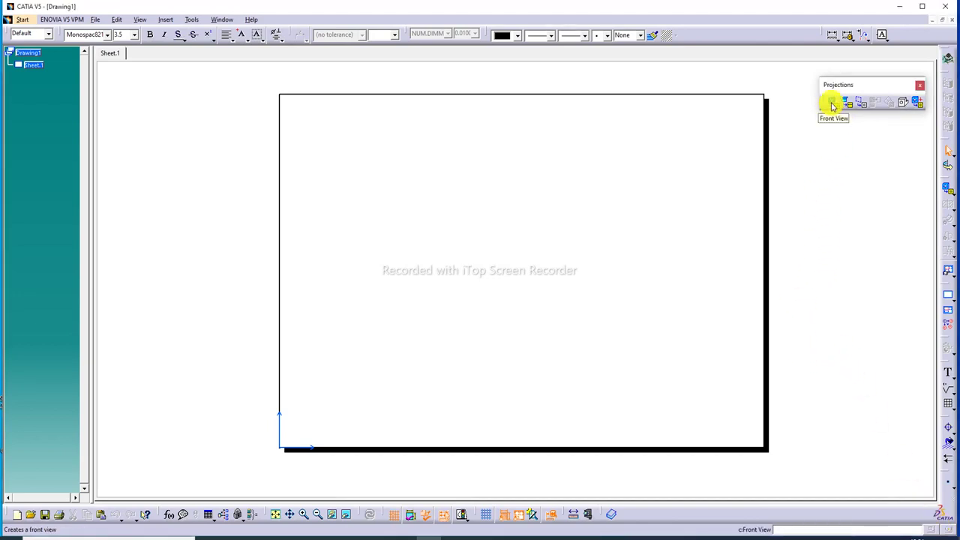
{"action": "left_click", "coordinate": [832, 105]}
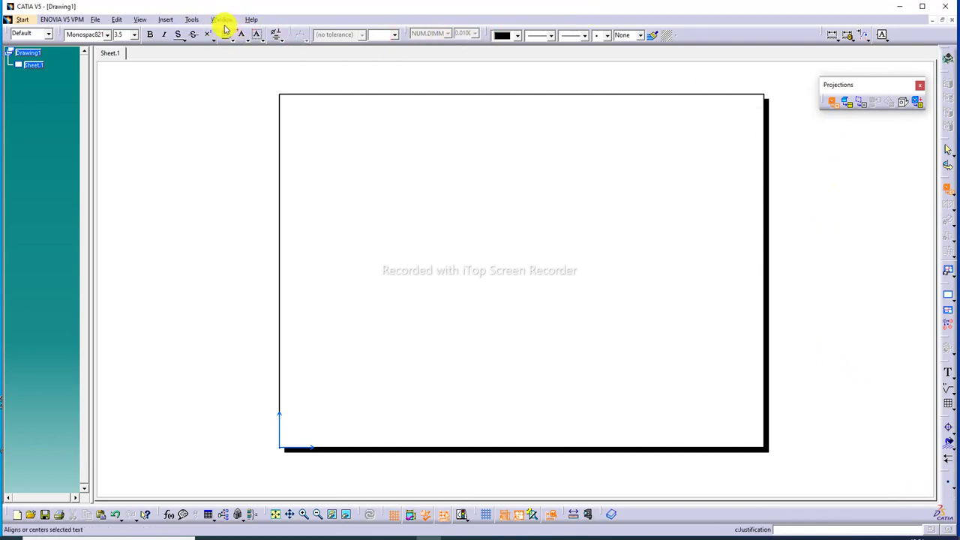
{"action": "left_click", "coordinate": [220, 22]}
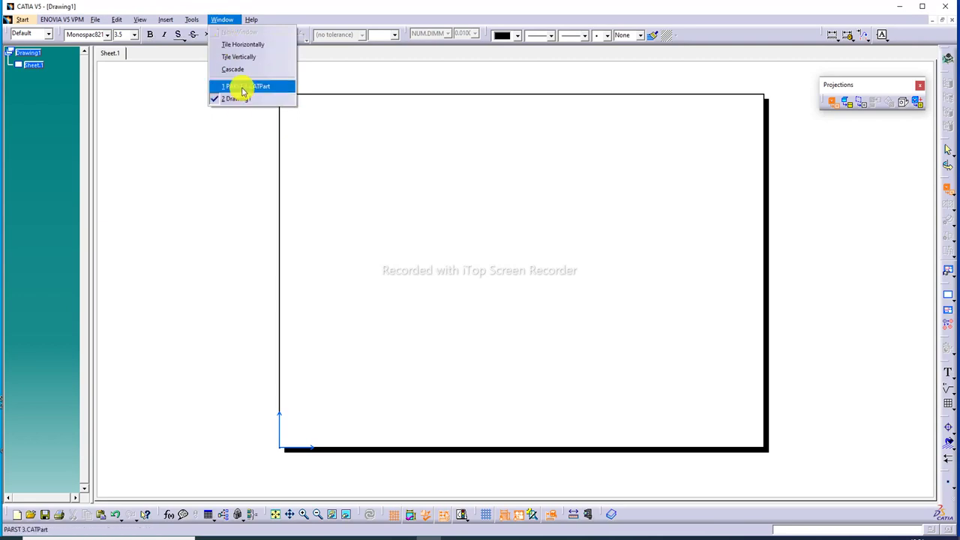
Switch to PARST 3.CATPart and pick a part face as the front-view reference.
{"action": "left_click", "coordinate": [255, 86]}
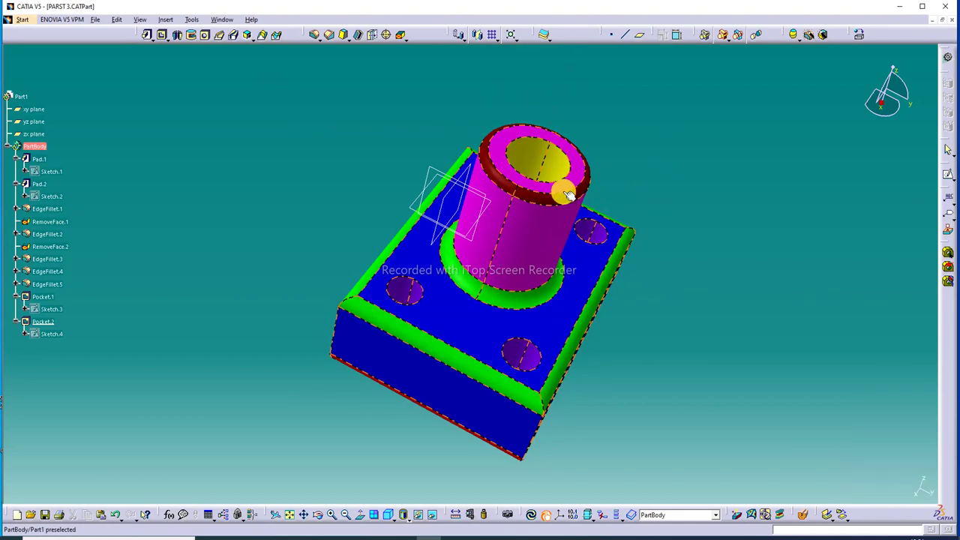
{"action": "mouse_move", "coordinate": [568, 189]}
{"action": "left_click", "coordinate": [579, 185]}
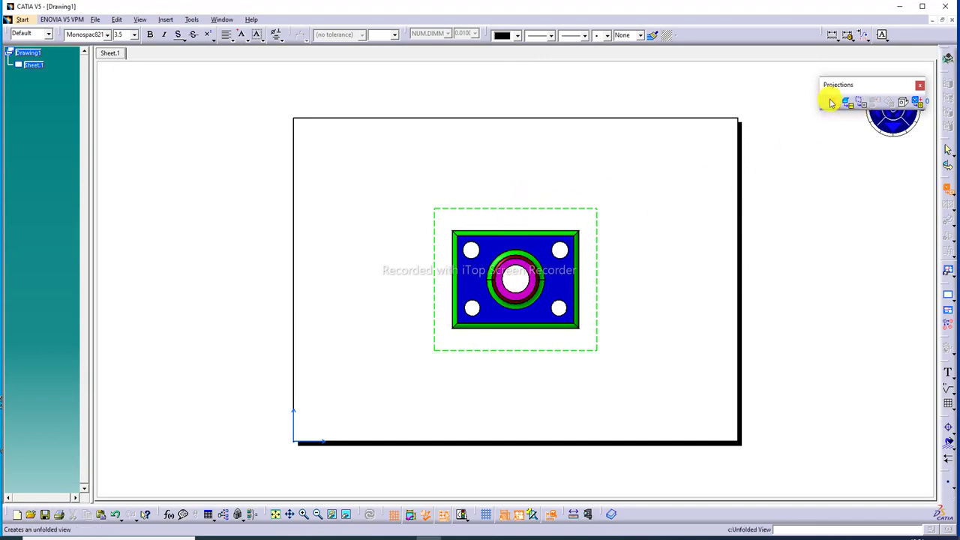
{"action": "left_click_drag", "start_coordinate": [818, 102], "coordinate": [823, 184]}
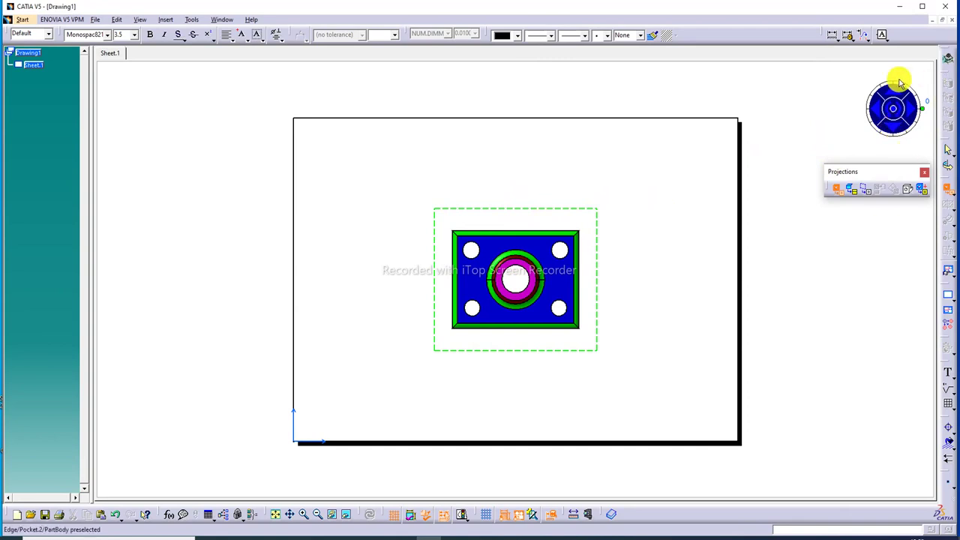
Rotate the front-view preview with the compass arrows until it shows the side profile.
{"action": "left_click", "coordinate": [896, 132]}
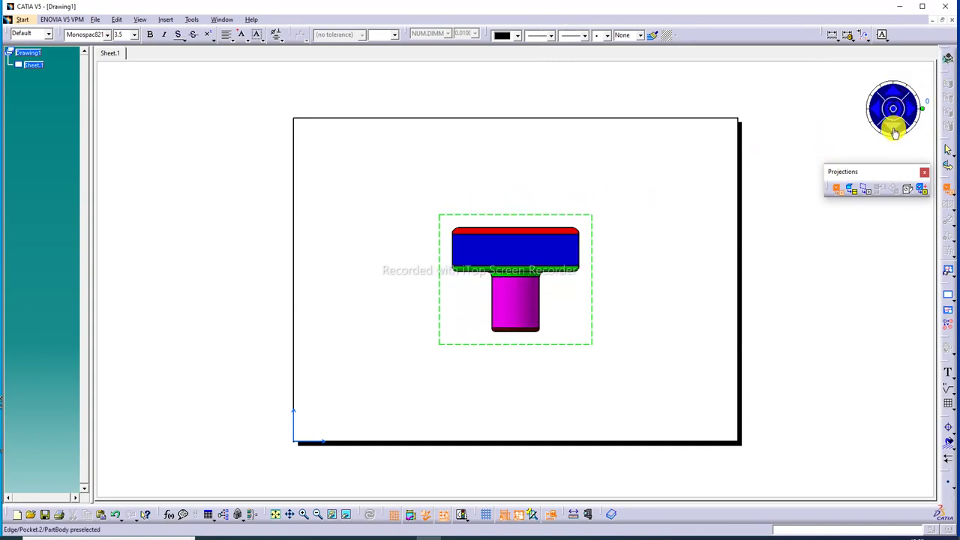
{"action": "left_click", "coordinate": [913, 114]}
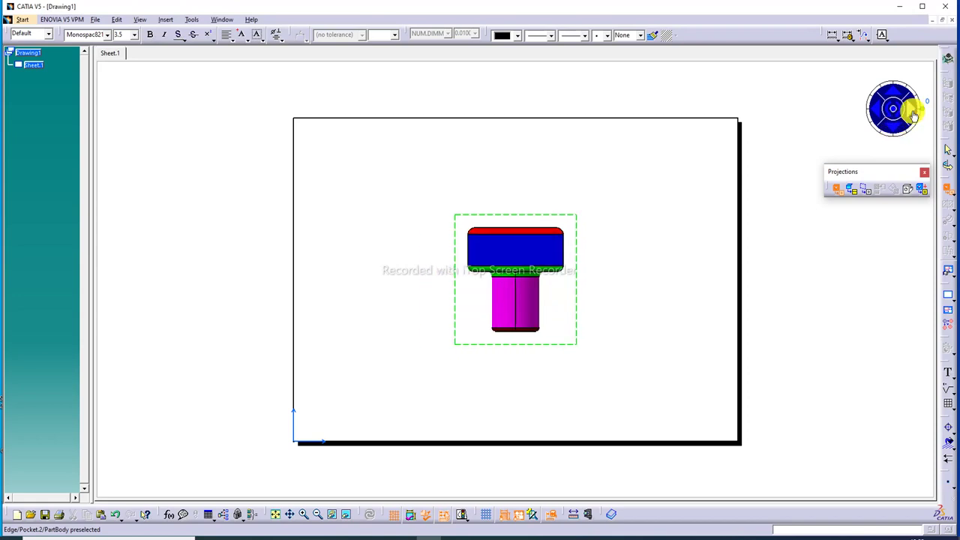
{"action": "left_click", "coordinate": [894, 90]}
{"action": "left_click", "coordinate": [882, 111]}
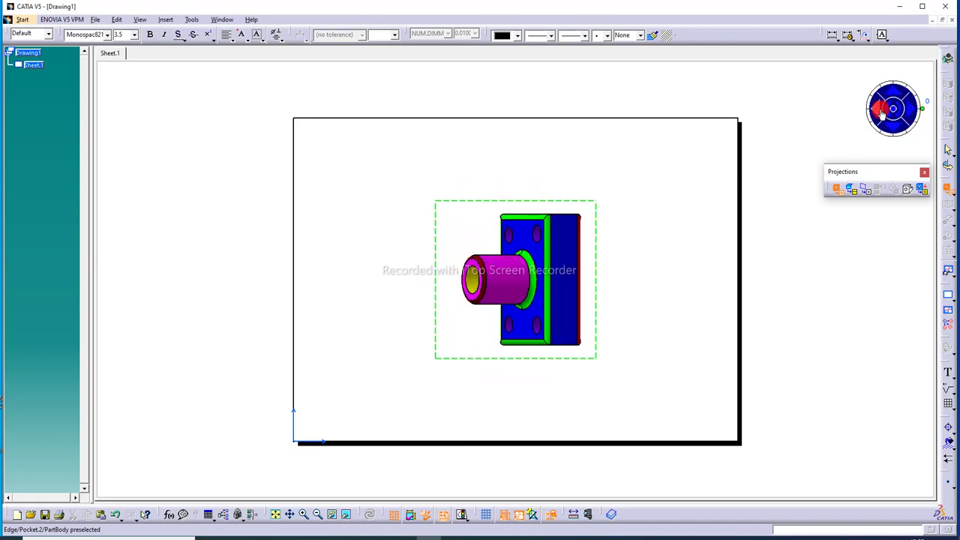
{"action": "left_click_drag", "start_coordinate": [896, 130], "coordinate": [898, 128]}
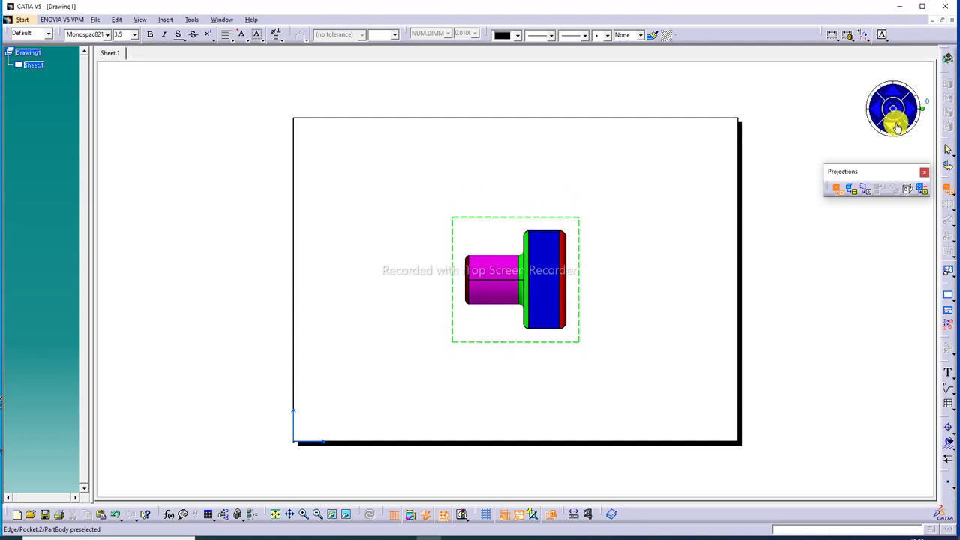
{"action": "left_click", "coordinate": [903, 112]}
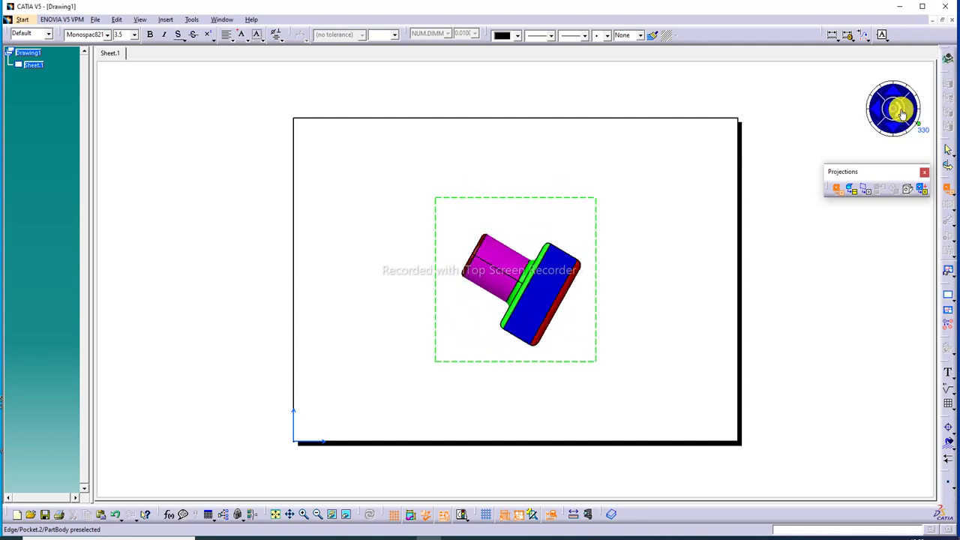
{"action": "left_click", "coordinate": [887, 111]}
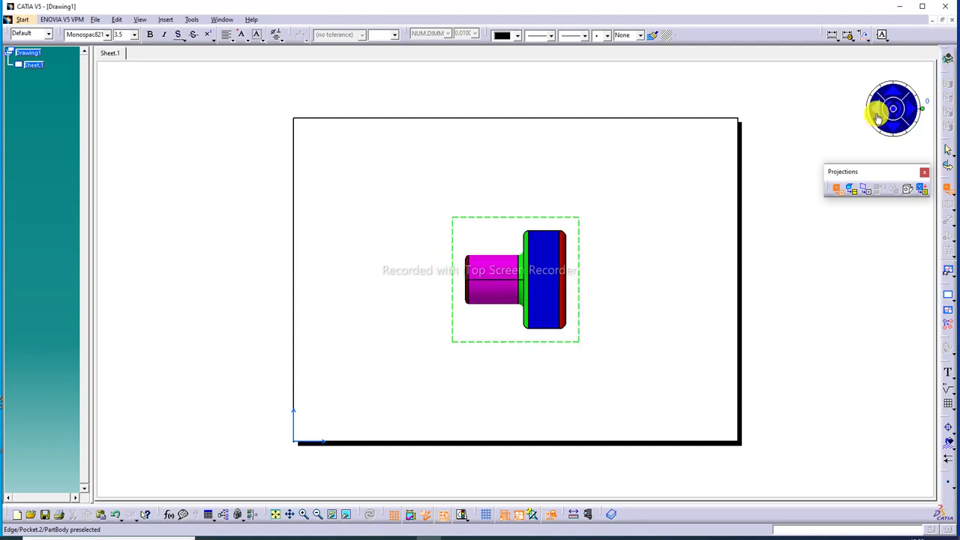
{"action": "left_click", "coordinate": [877, 116]}
{"action": "left_click", "coordinate": [910, 112]}
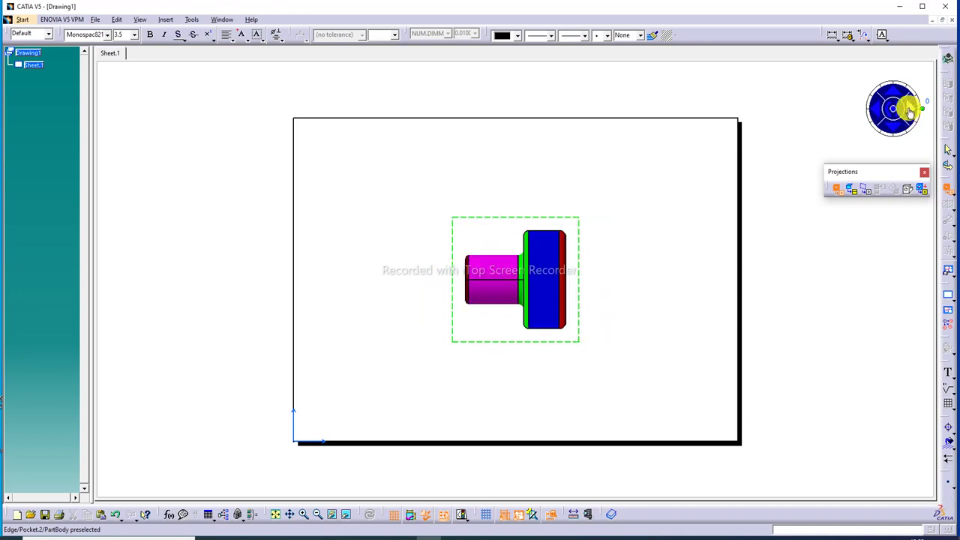
{"action": "left_click", "coordinate": [894, 96]}
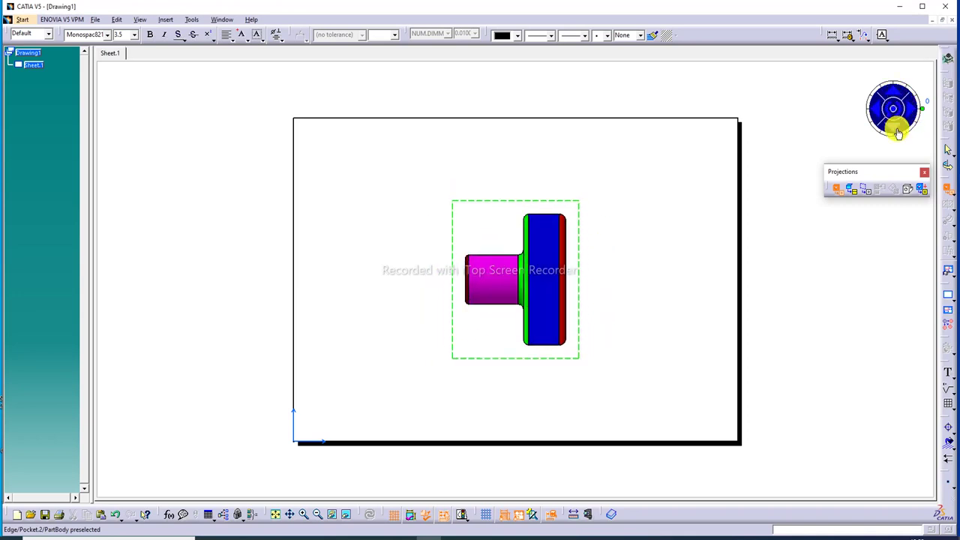
{"action": "left_click", "coordinate": [899, 133]}
{"action": "left_click", "coordinate": [873, 114]}
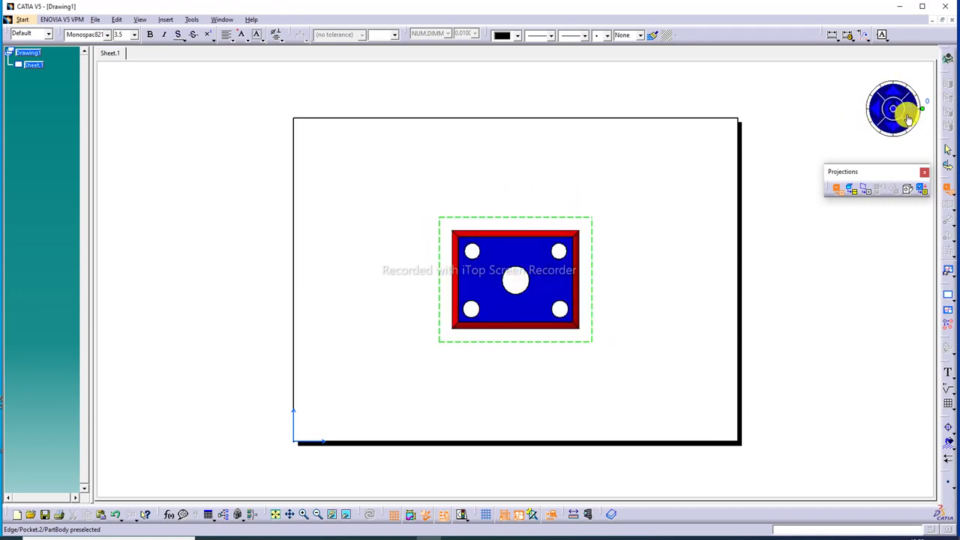
{"action": "left_click", "coordinate": [910, 113]}
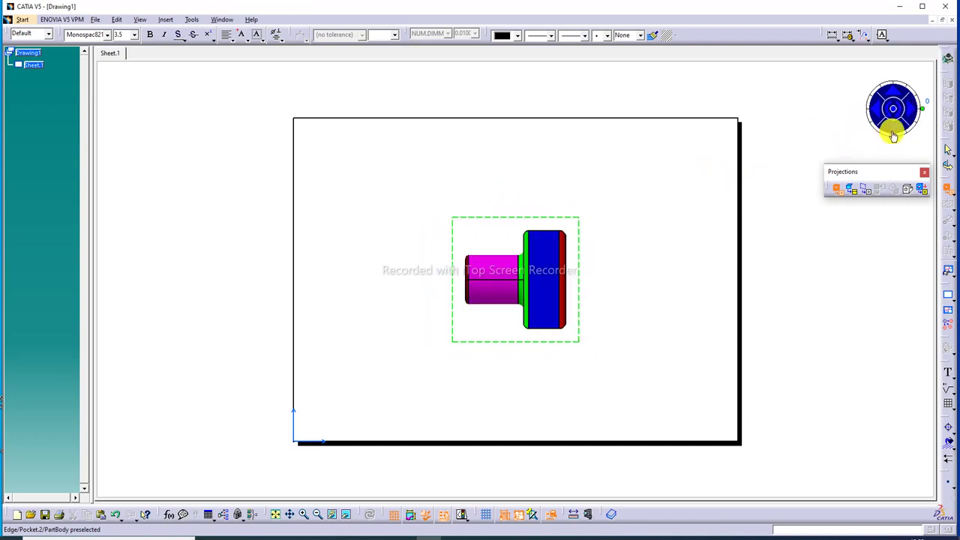
{"action": "left_click", "coordinate": [894, 133]}
{"action": "left_click", "coordinate": [875, 113]}
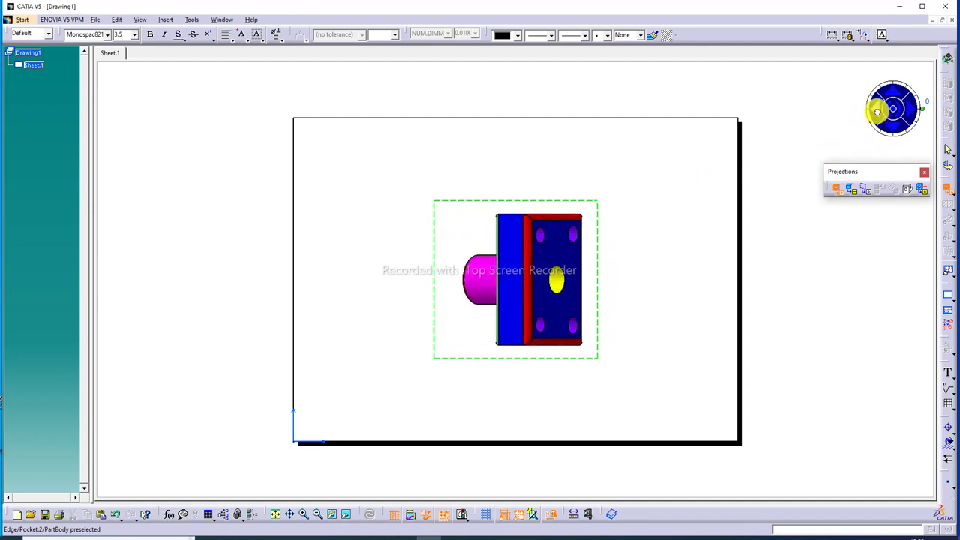
{"action": "left_click", "coordinate": [908, 119]}
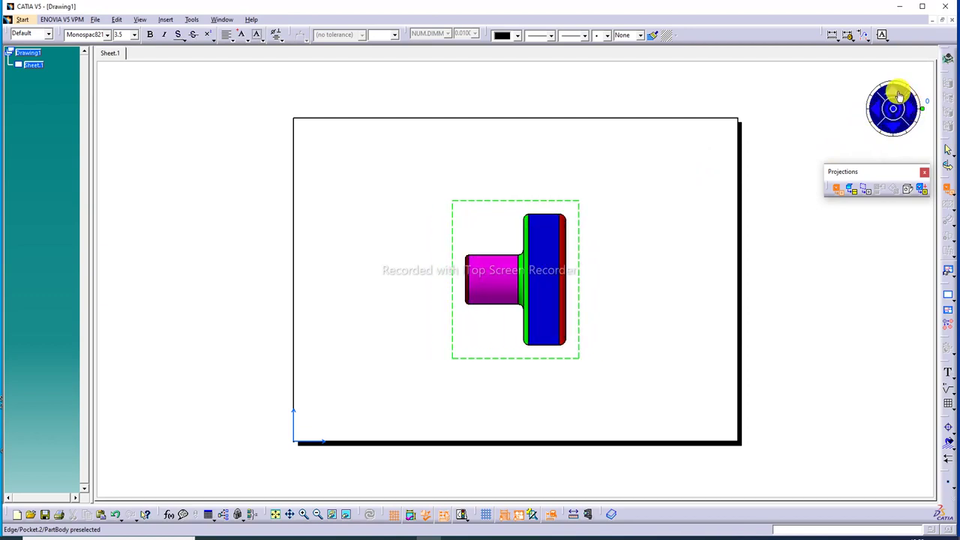
{"action": "left_click", "coordinate": [899, 96]}
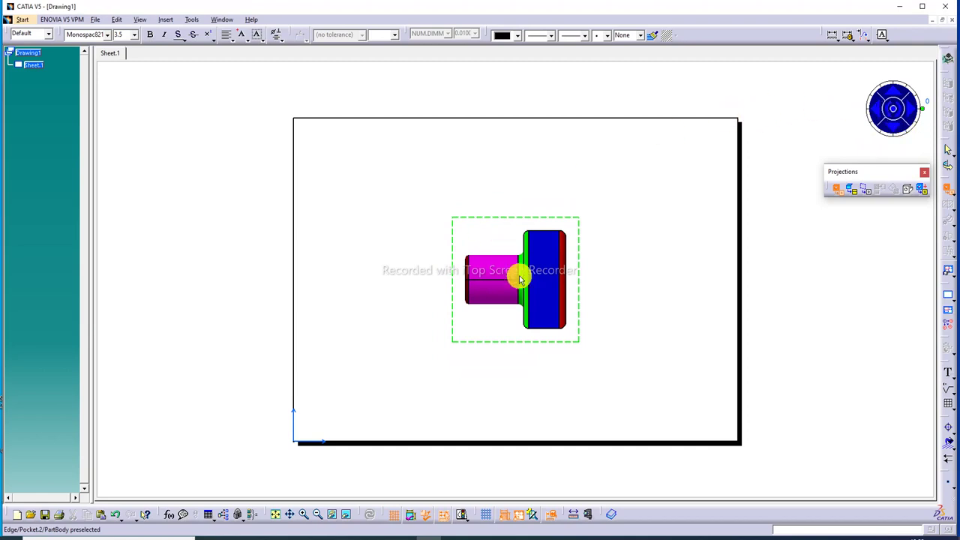
Fit the sheet, create the 1:1 front view, and drag it toward the upper left.
{"action": "middle_click_drag", "start_coordinate": [529, 272], "coordinate": [490, 240]}
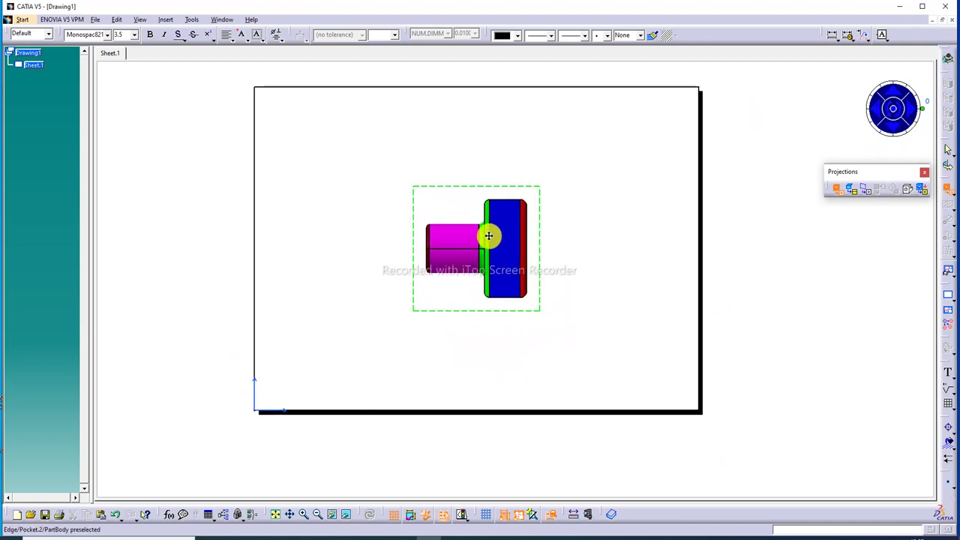
{"action": "left_click", "coordinate": [276, 516]}
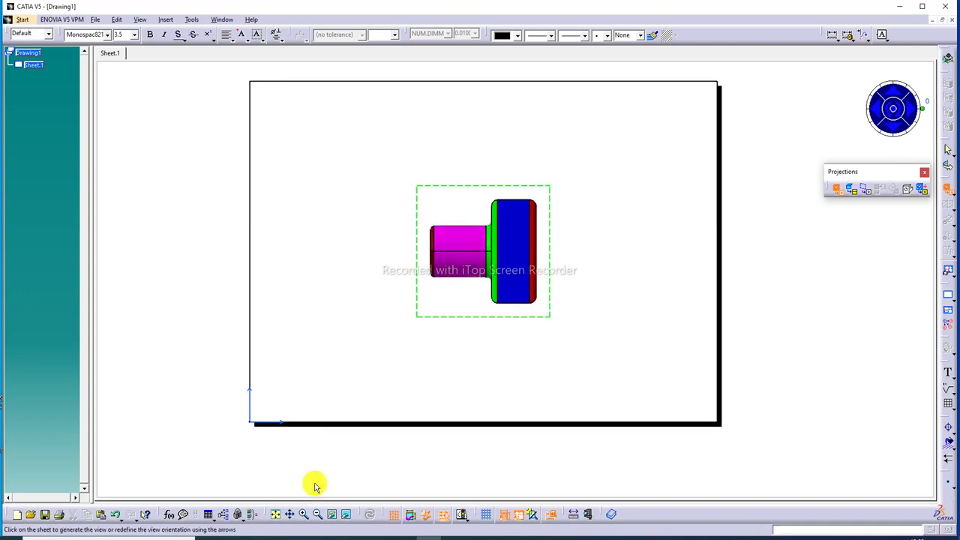
{"action": "left_click", "coordinate": [893, 111]}
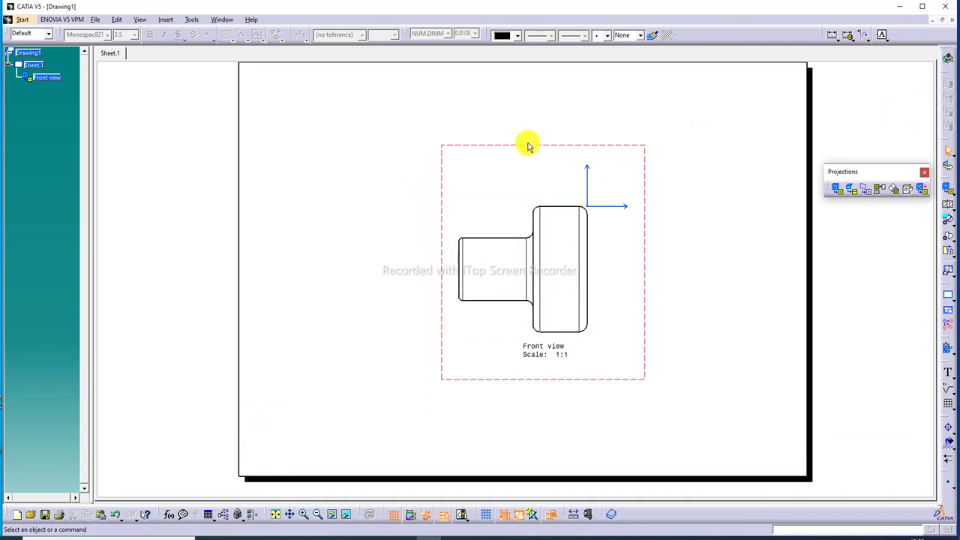
{"action": "left_click_drag", "start_coordinate": [525, 145], "coordinate": [370, 94]}
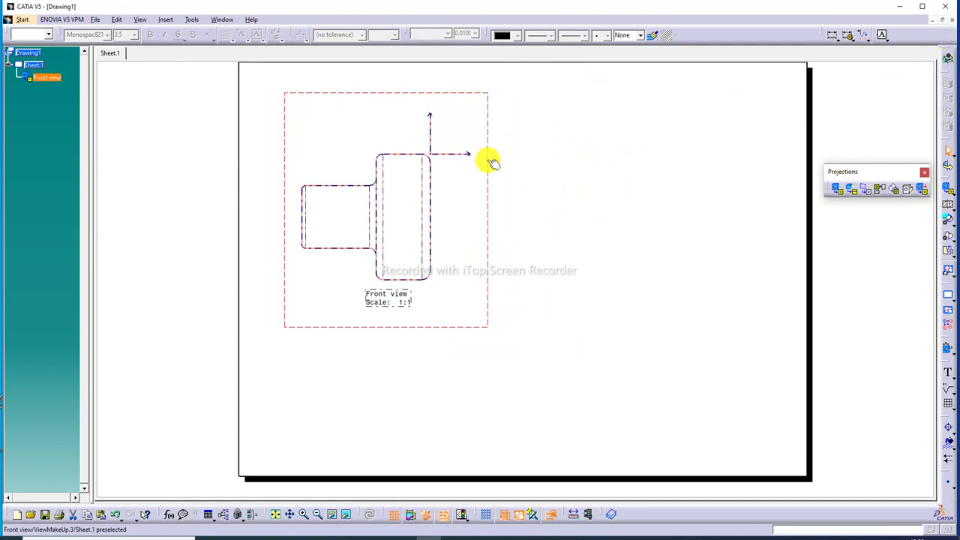
Undo the side-profile view and recreate the Front view from the part's top face, nudged upward.
{"action": "key", "text": "ctrl+z"}
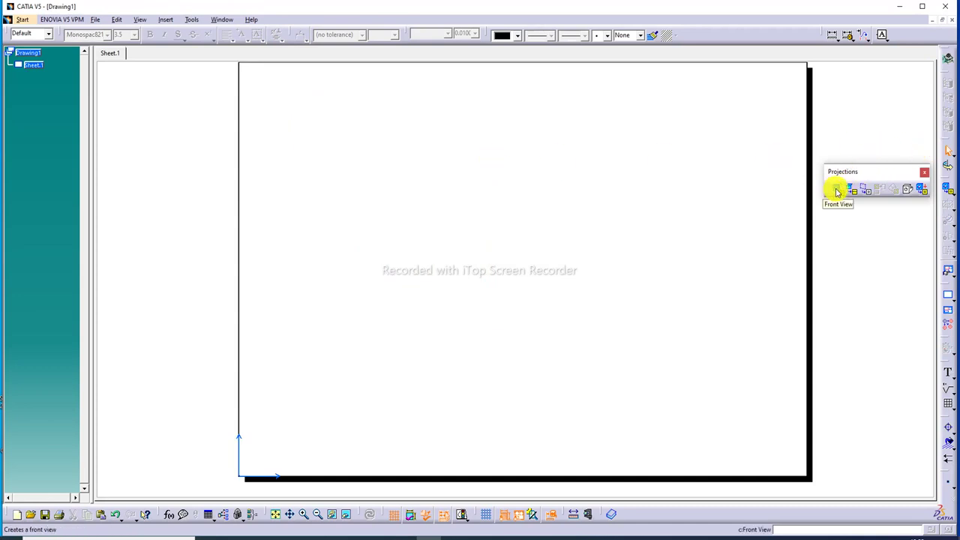
{"action": "left_click", "coordinate": [836, 191]}
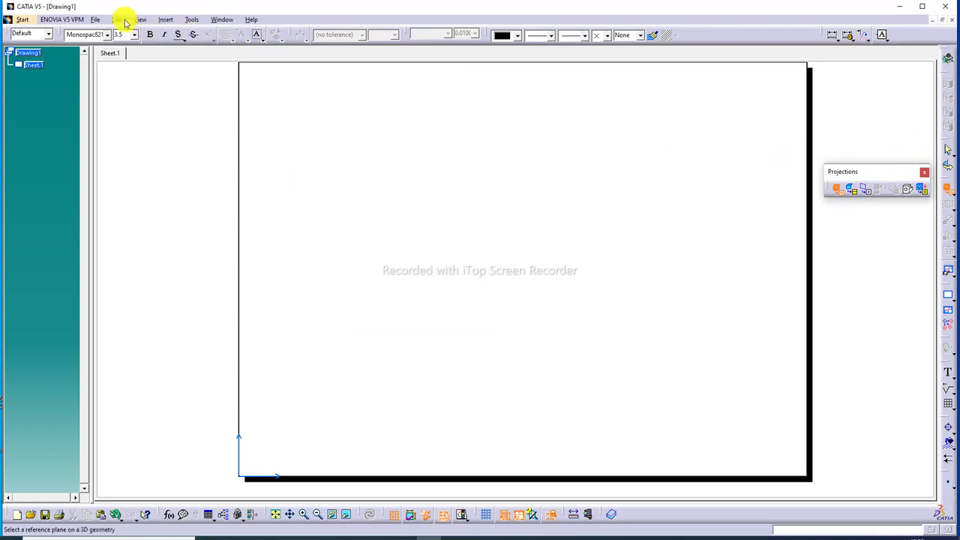
{"action": "left_click", "coordinate": [217, 20]}
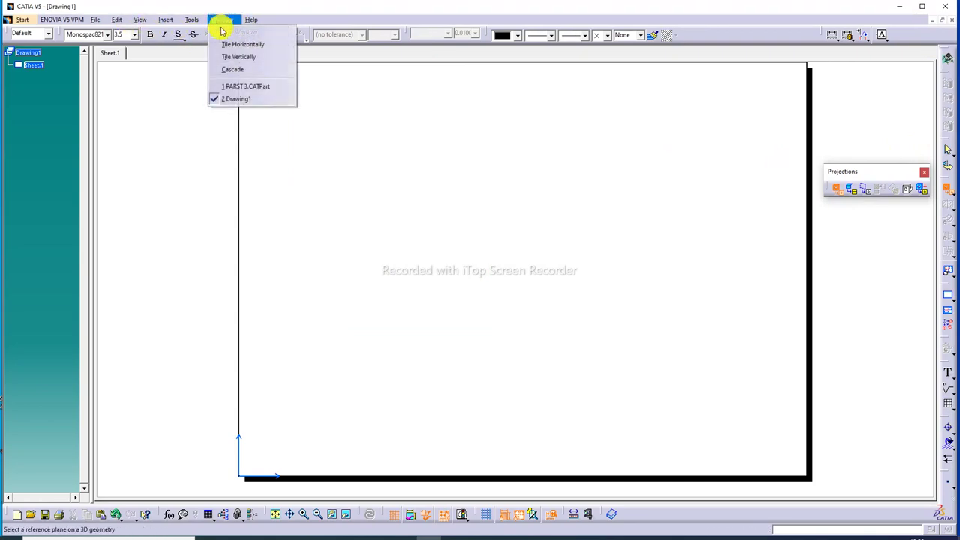
{"action": "left_click", "coordinate": [251, 89]}
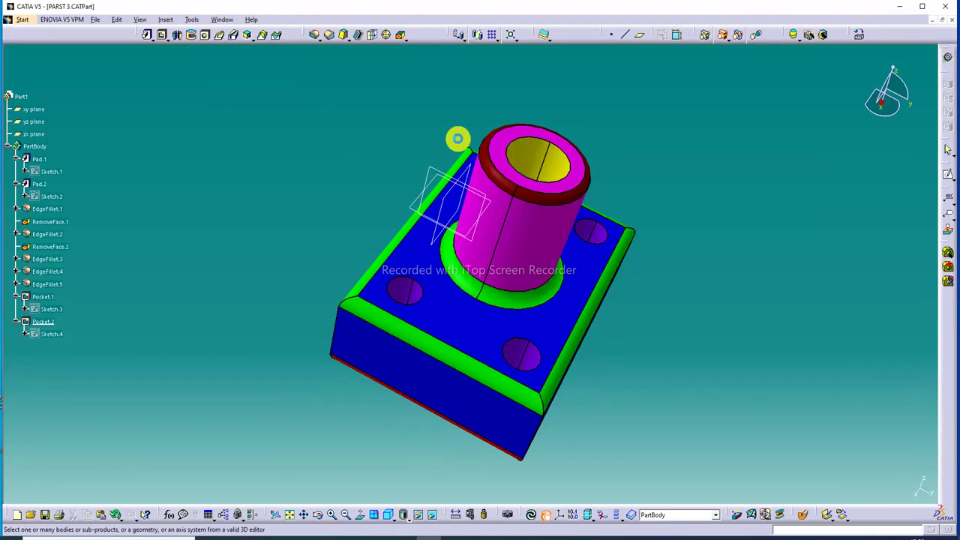
{"action": "left_click", "coordinate": [574, 188]}
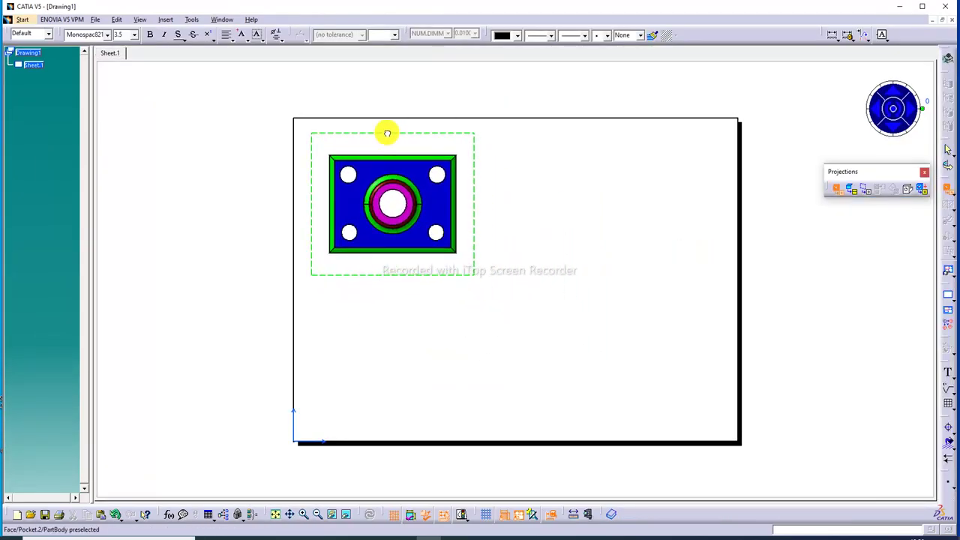
{"action": "left_click", "coordinate": [894, 111]}
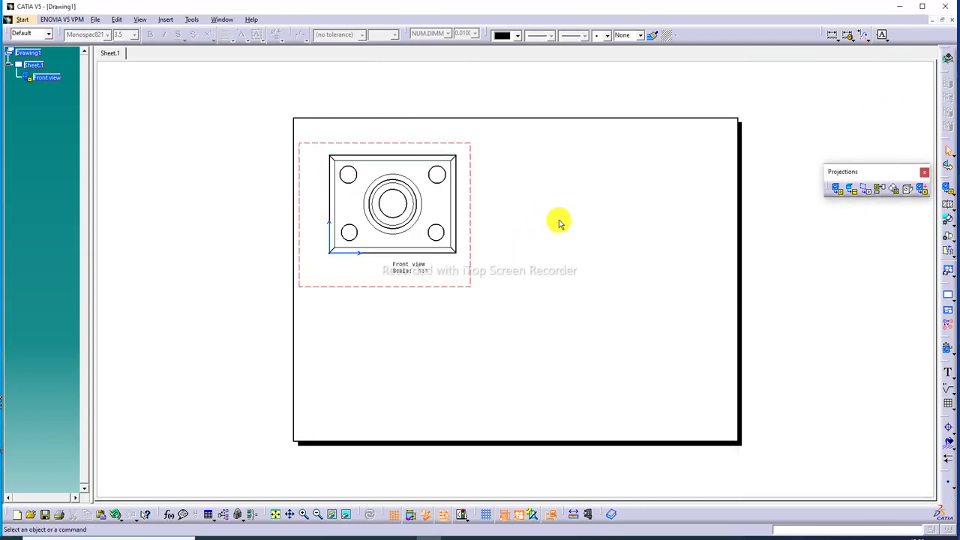
{"action": "left_click_drag", "start_coordinate": [467, 158], "coordinate": [473, 150]}
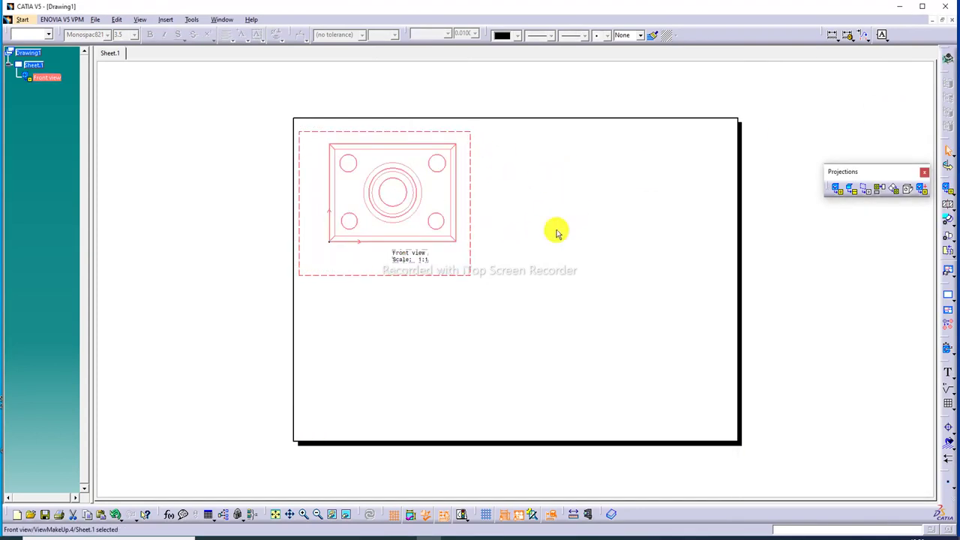
Add projected Left and Top views beside and below the front view.
{"action": "left_click", "coordinate": [282, 516]}
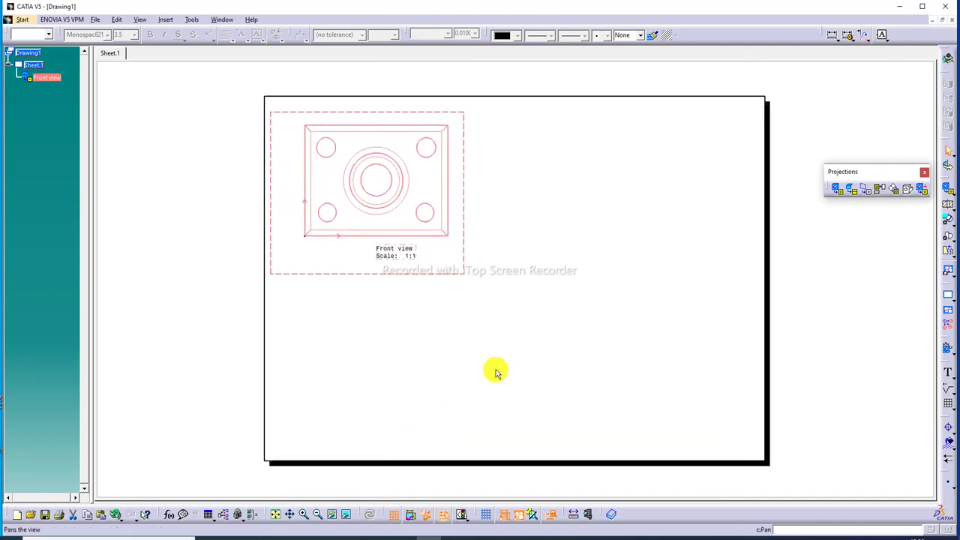
{"action": "left_click", "coordinate": [881, 192]}
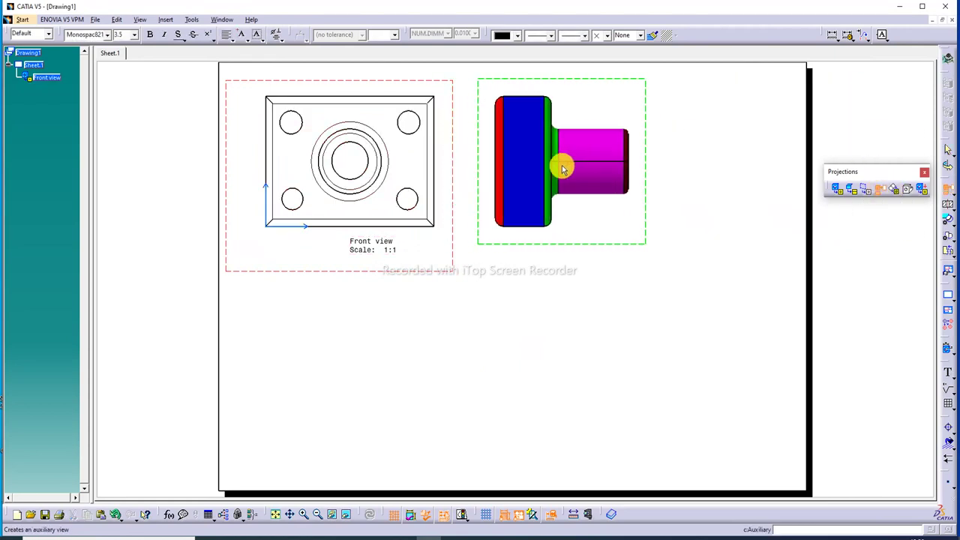
{"action": "left_click", "coordinate": [557, 165]}
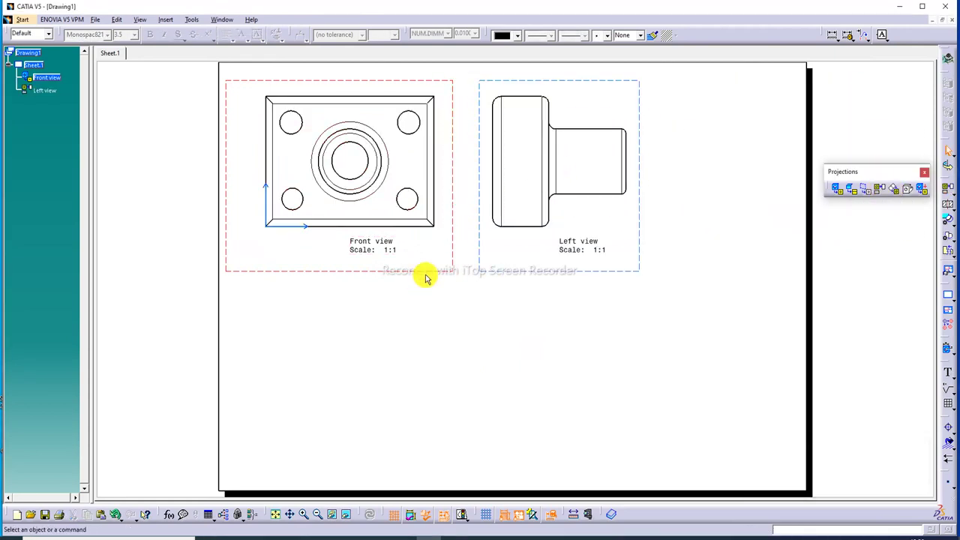
{"action": "left_click", "coordinate": [875, 191]}
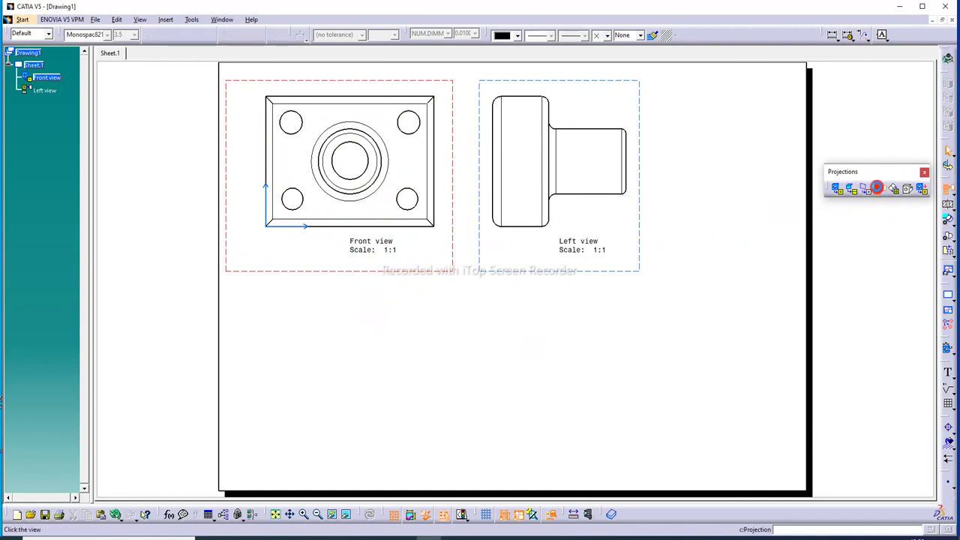
{"action": "left_click", "coordinate": [411, 396]}
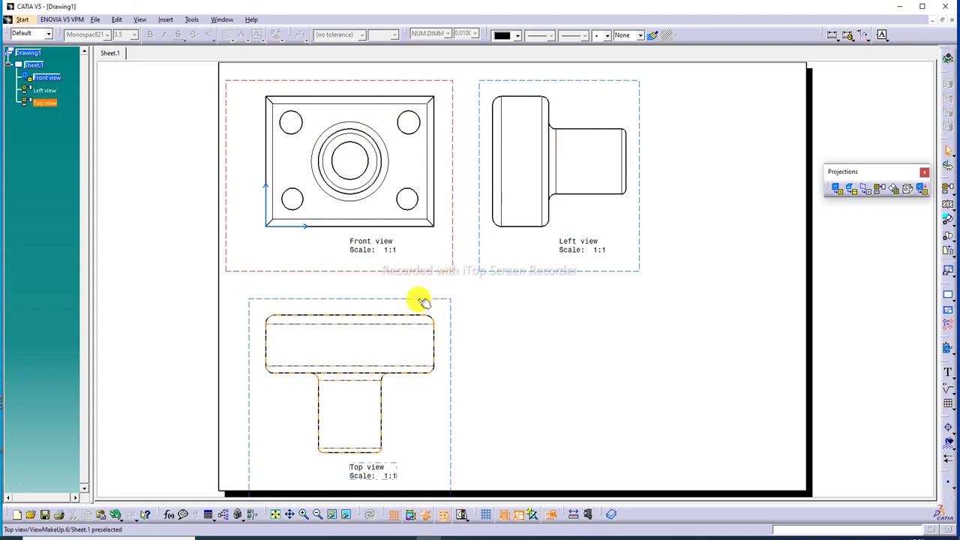
Nudge the top view upward and the left view slightly left and up.
{"action": "left_click_drag", "start_coordinate": [421, 299], "coordinate": [416, 288]}
{"action": "left_click_drag", "start_coordinate": [477, 242], "coordinate": [471, 236]}
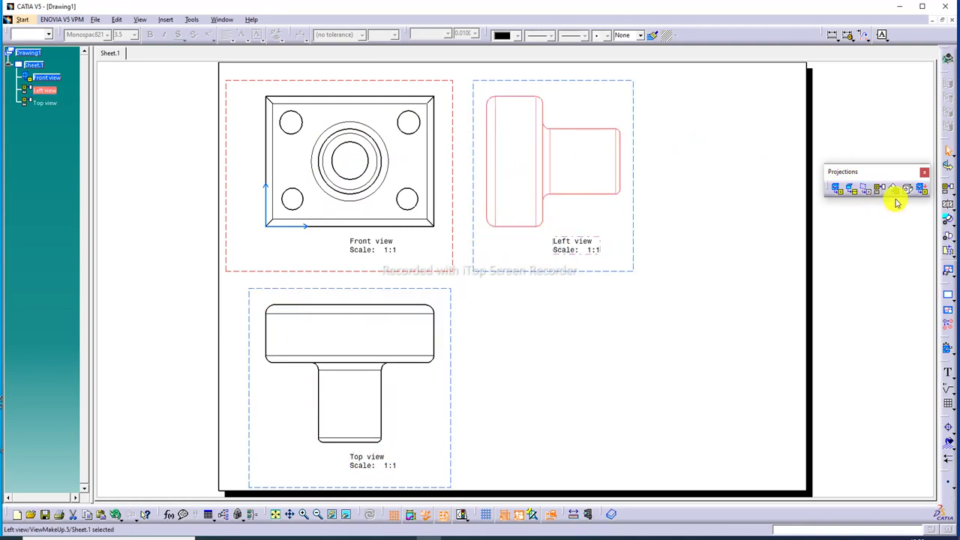
{"action": "left_click_drag", "start_coordinate": [527, 86], "coordinate": [520, 80]}
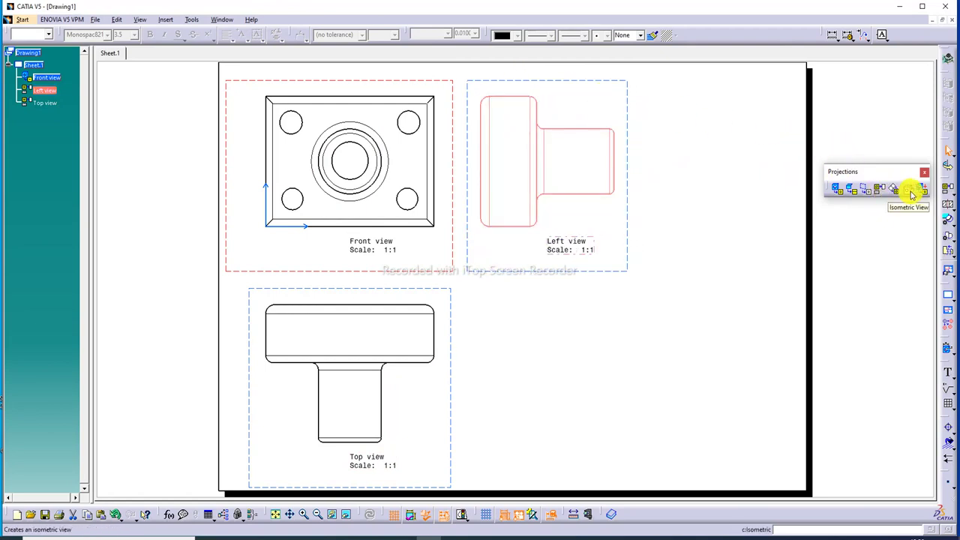
Add a 1:1 isometric view of PART3.CATPart to the right of the Left view.
{"action": "left_click", "coordinate": [649, 77]}
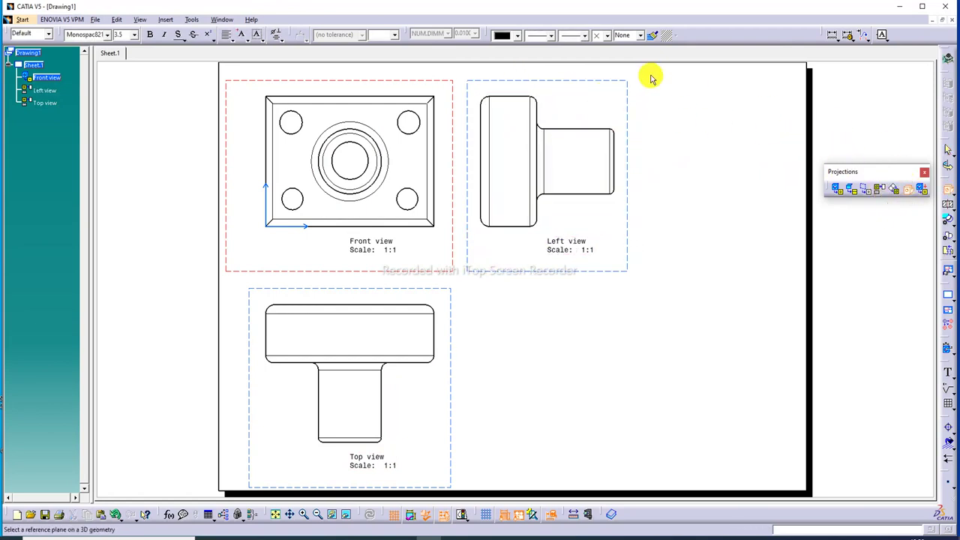
{"action": "left_click", "coordinate": [223, 18]}
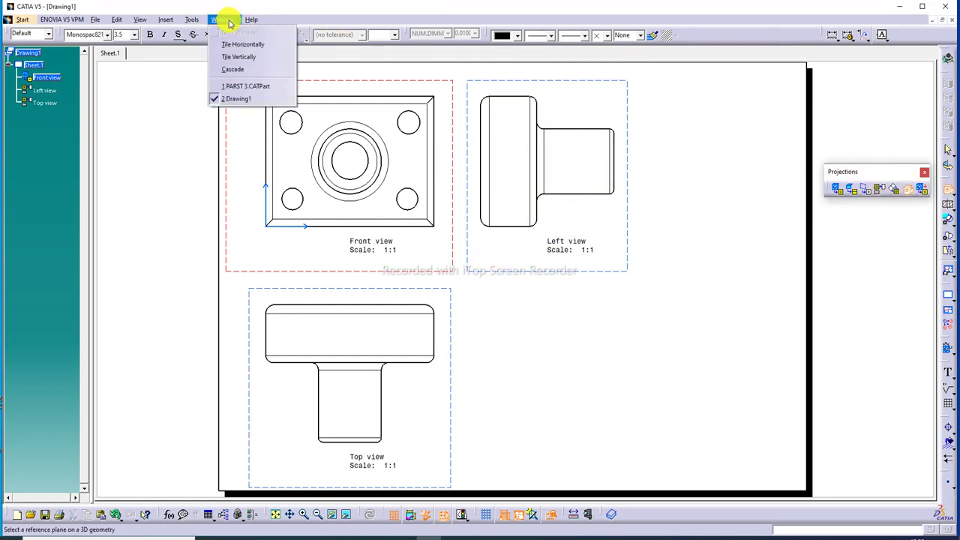
{"action": "left_click", "coordinate": [260, 87]}
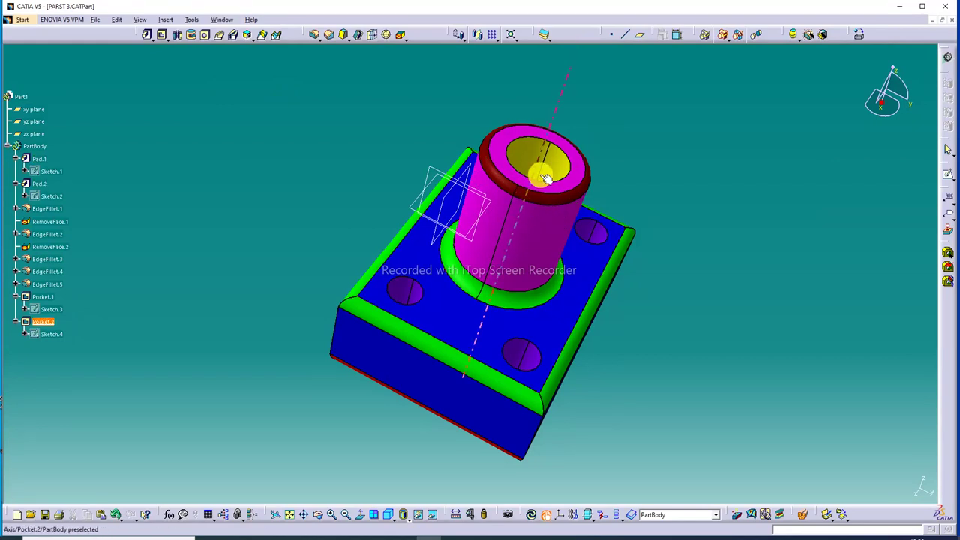
{"action": "left_click", "coordinate": [582, 264]}
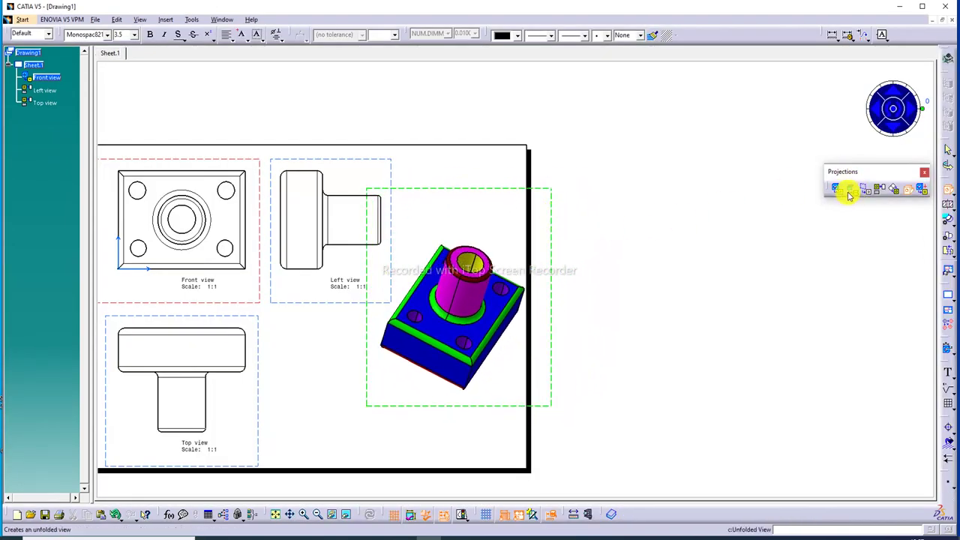
{"action": "left_click", "coordinate": [893, 108]}
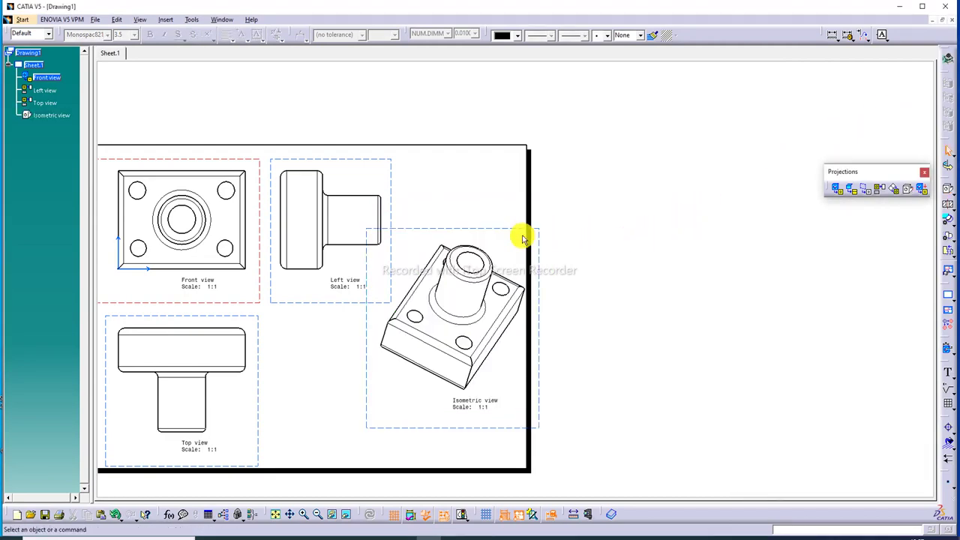
{"action": "left_click_drag", "start_coordinate": [500, 227], "coordinate": [504, 204]}
{"action": "left_click", "coordinate": [504, 204]}
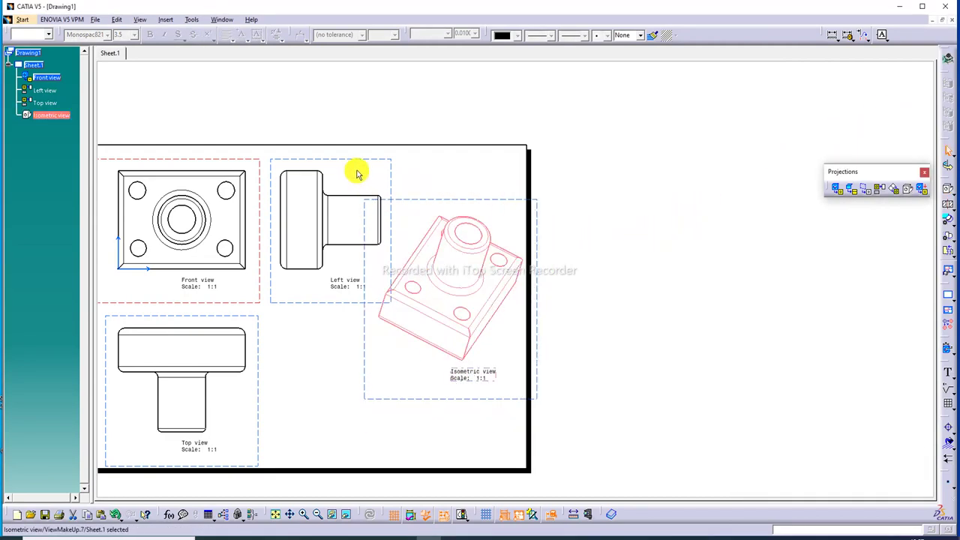
{"action": "left_click", "coordinate": [277, 516]}
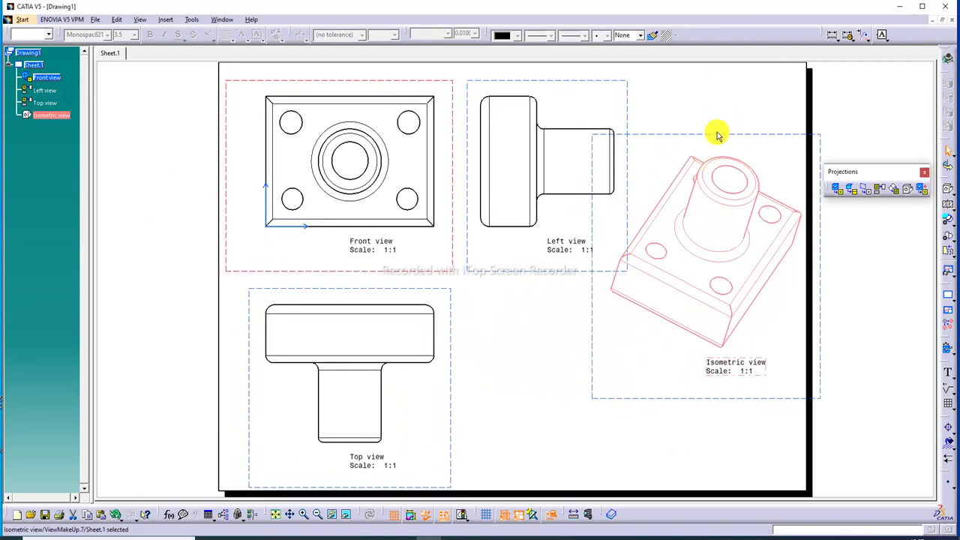
{"action": "left_click", "coordinate": [717, 129]}
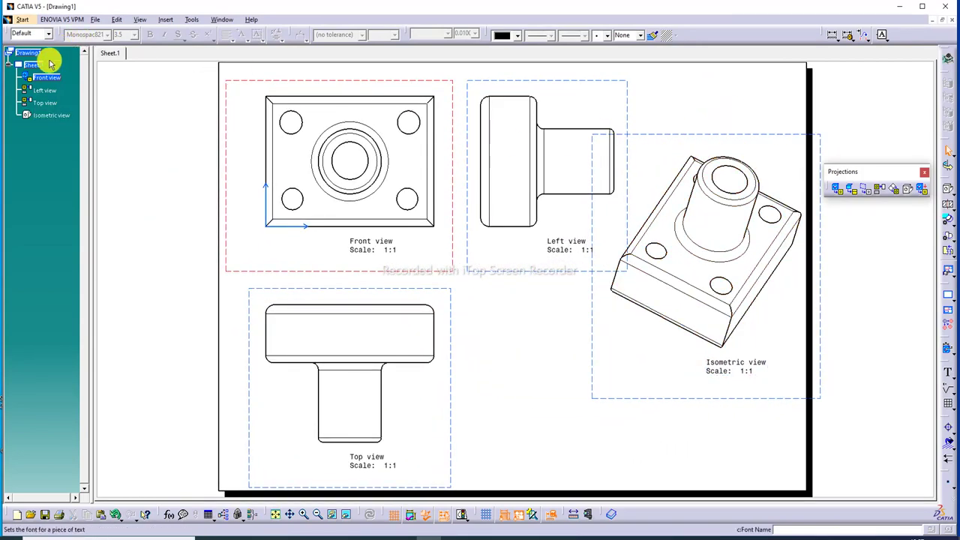
Change Sheet.1's format in its properties to A2 ISO landscape (594 × 420 mm).
{"action": "right_click", "coordinate": [37, 65]}
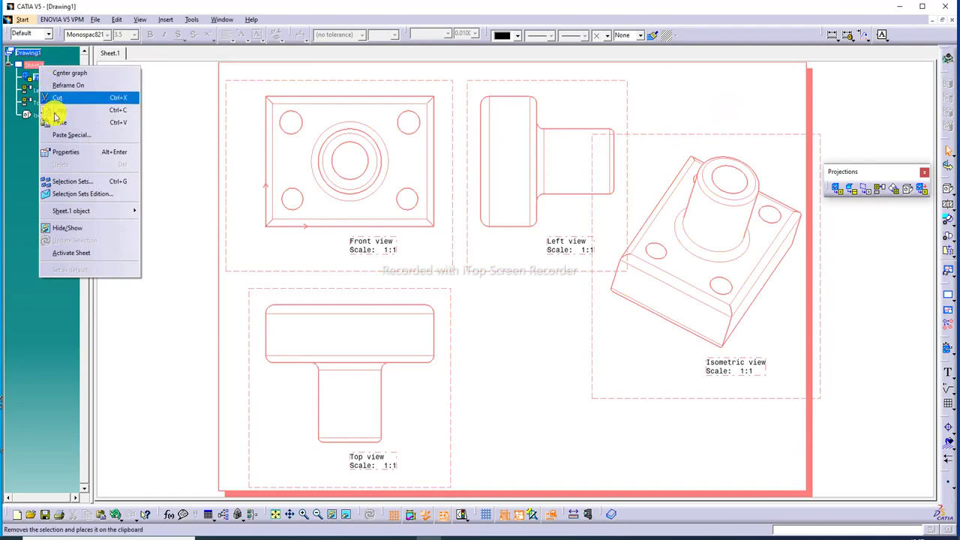
{"action": "left_click", "coordinate": [72, 155]}
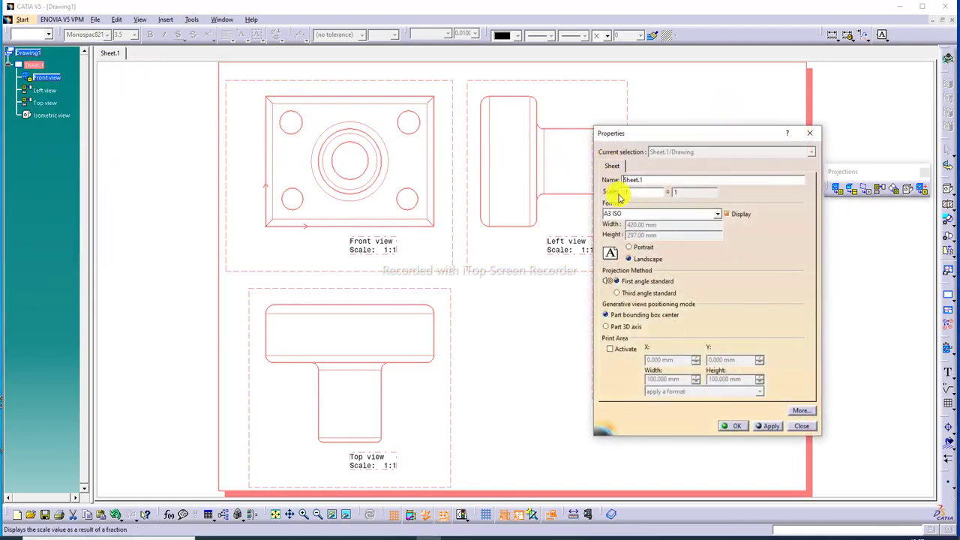
{"action": "left_click", "coordinate": [718, 215]}
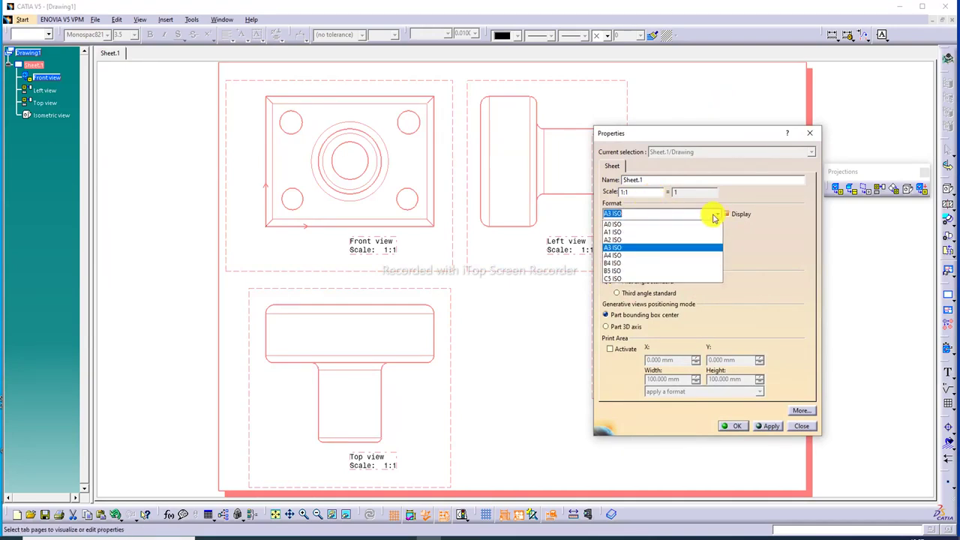
{"action": "left_click", "coordinate": [626, 241]}
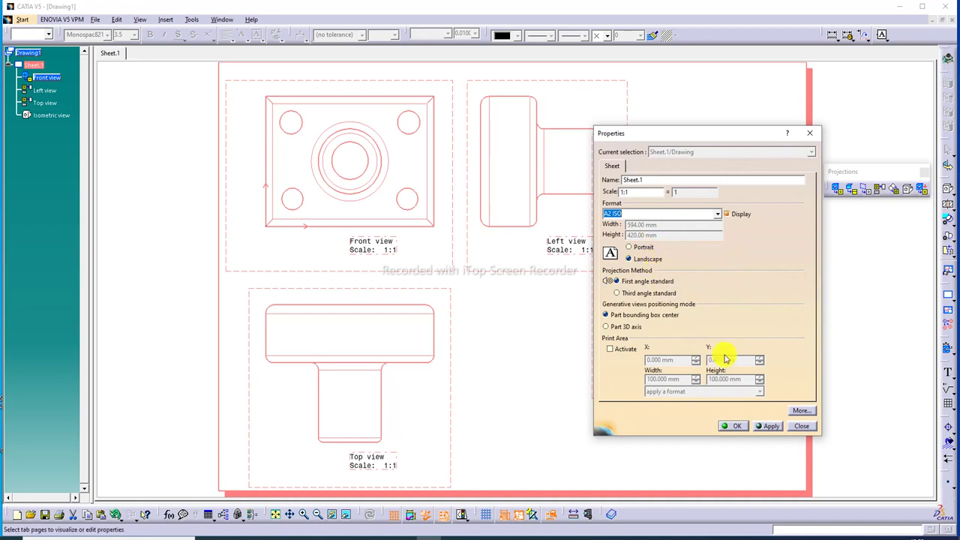
{"action": "left_click", "coordinate": [769, 426]}
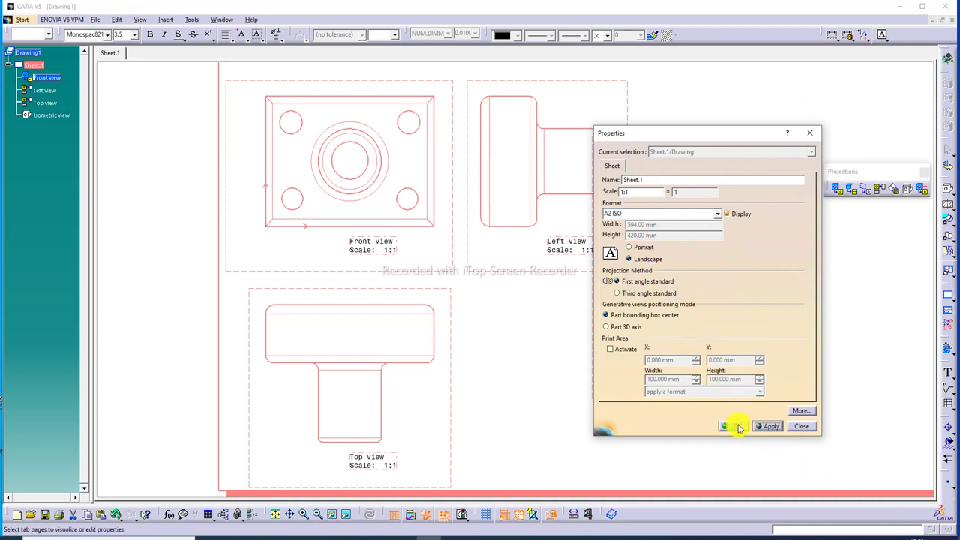
{"action": "left_click", "coordinate": [735, 425]}
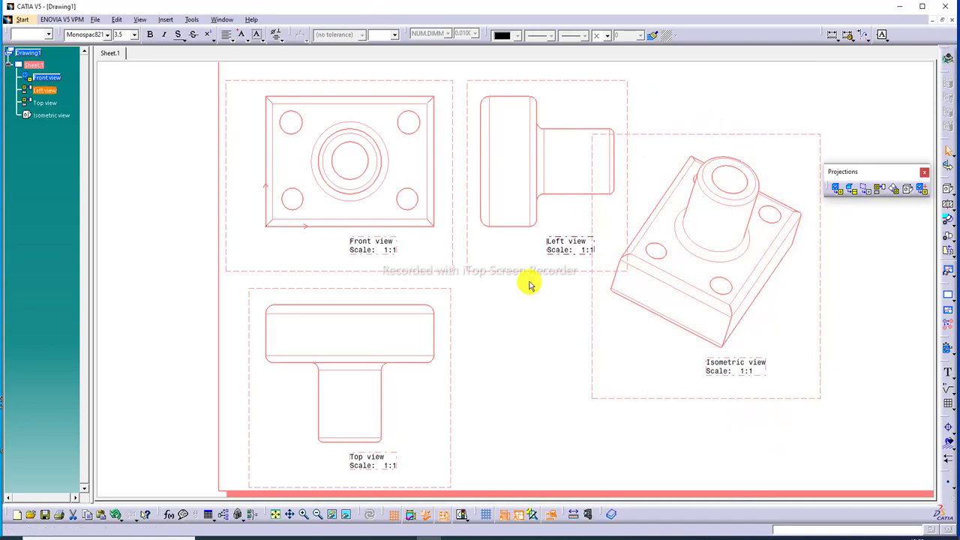
Spread the Front, Isometric, Left and Top views across the enlarged A2 sheet.
{"action": "left_click", "coordinate": [316, 512]}
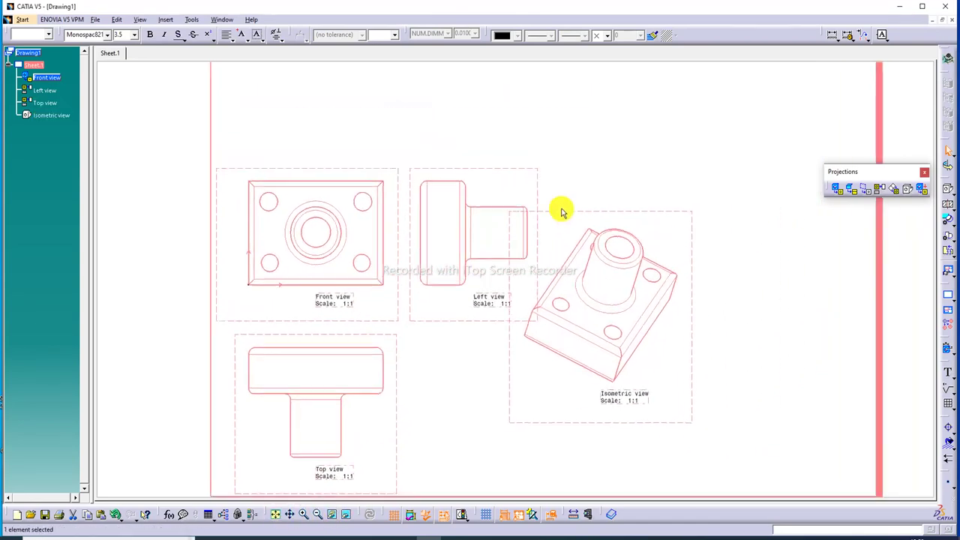
{"action": "left_click_drag", "start_coordinate": [381, 204], "coordinate": [384, 96]}
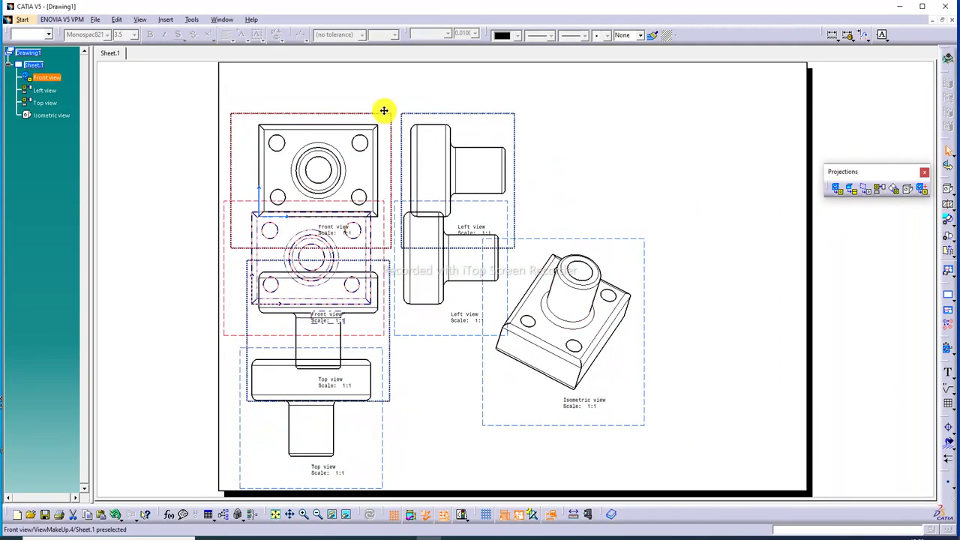
{"action": "left_click_drag", "start_coordinate": [619, 233], "coordinate": [747, 107]}
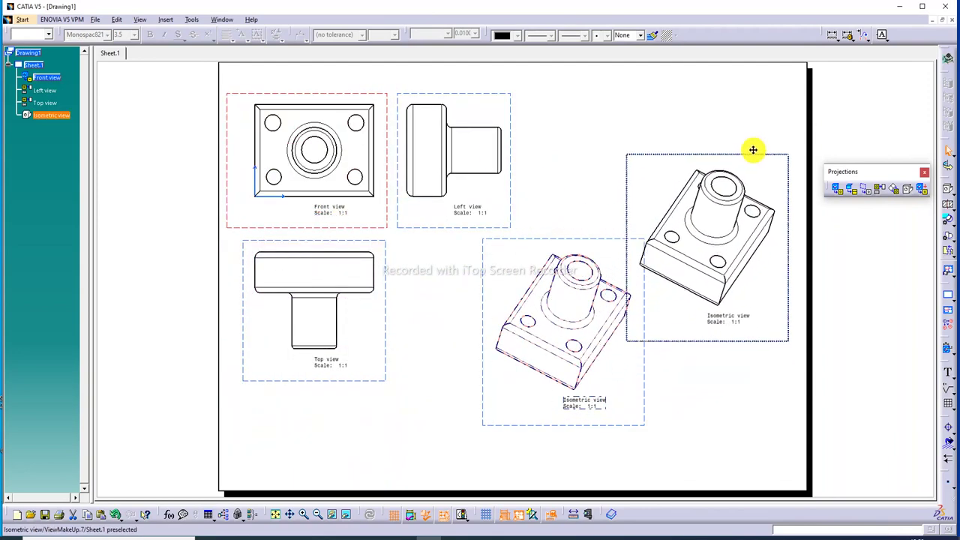
{"action": "left_click_drag", "start_coordinate": [516, 156], "coordinate": [551, 156]}
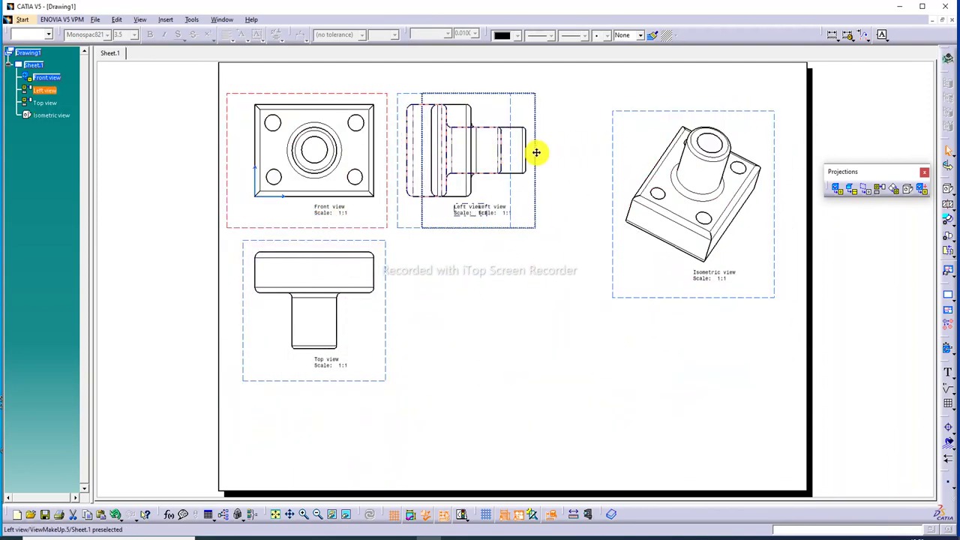
{"action": "left_click_drag", "start_coordinate": [390, 251], "coordinate": [388, 275]}
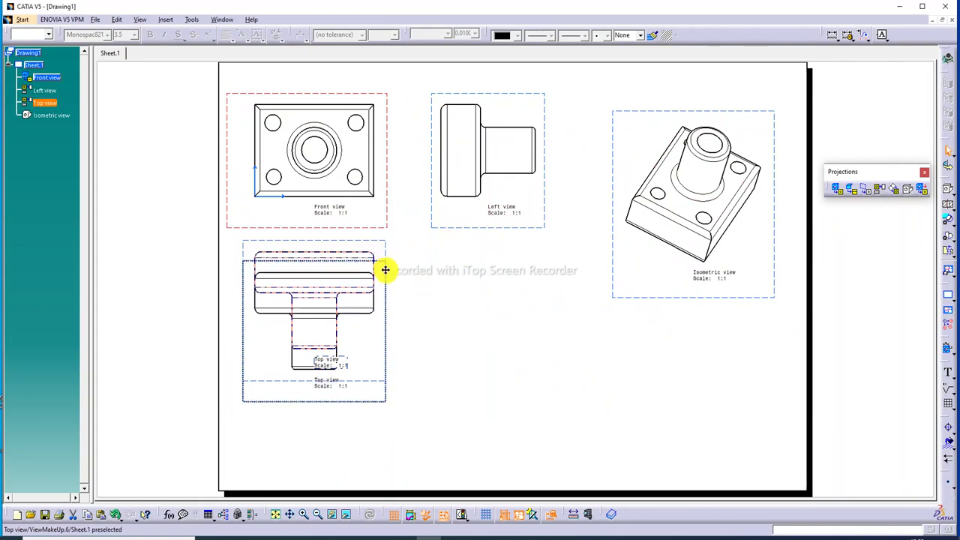
{"action": "left_click", "coordinate": [467, 282]}
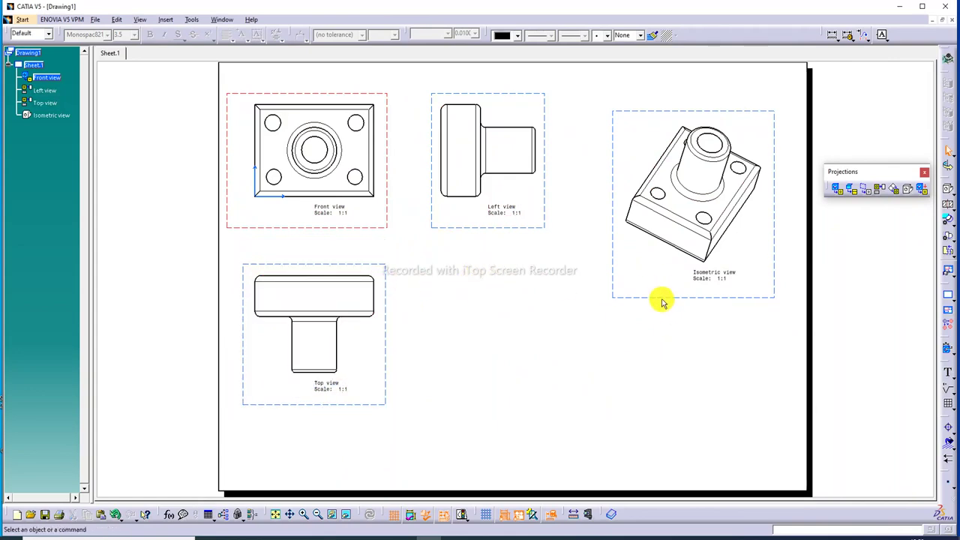
Align the Left view with the Front view and push the Isometric view further right.
{"action": "left_click_drag", "start_coordinate": [662, 299], "coordinate": [644, 299]}
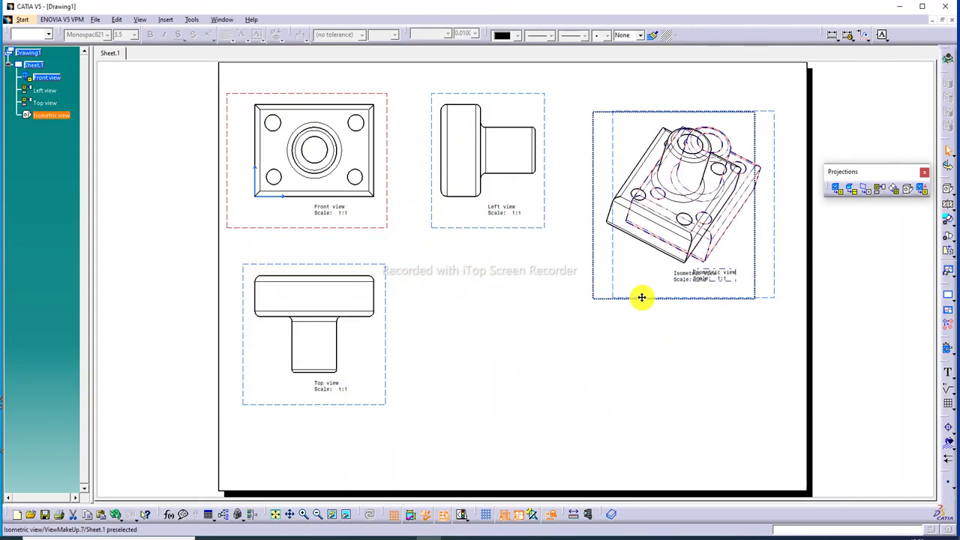
{"action": "left_click", "coordinate": [642, 360]}
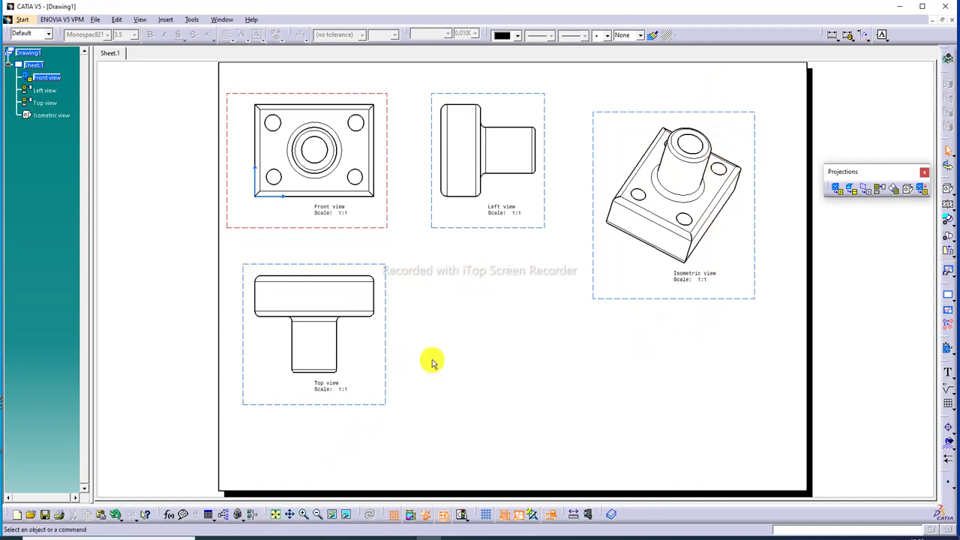
{"action": "left_click_drag", "start_coordinate": [525, 96], "coordinate": [511, 82]}
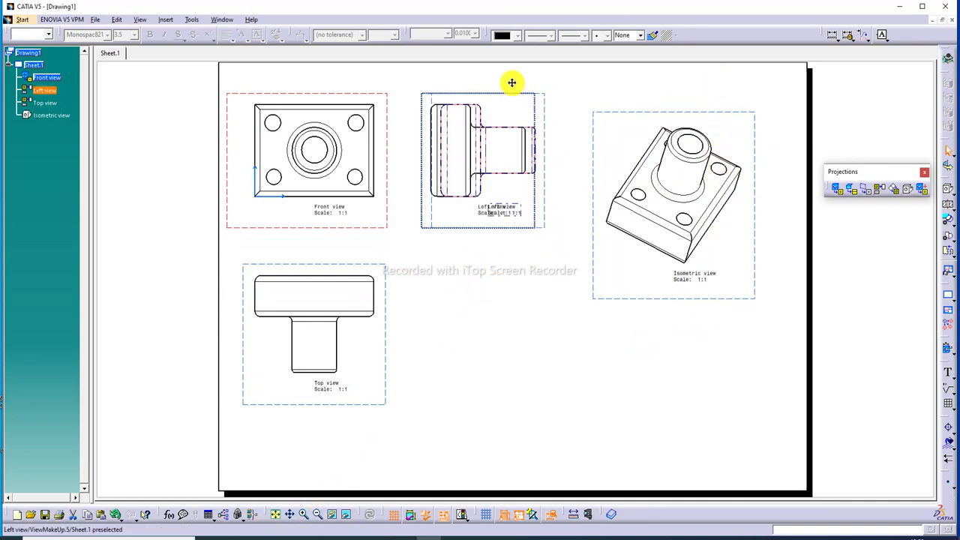
{"action": "left_click", "coordinate": [571, 148]}
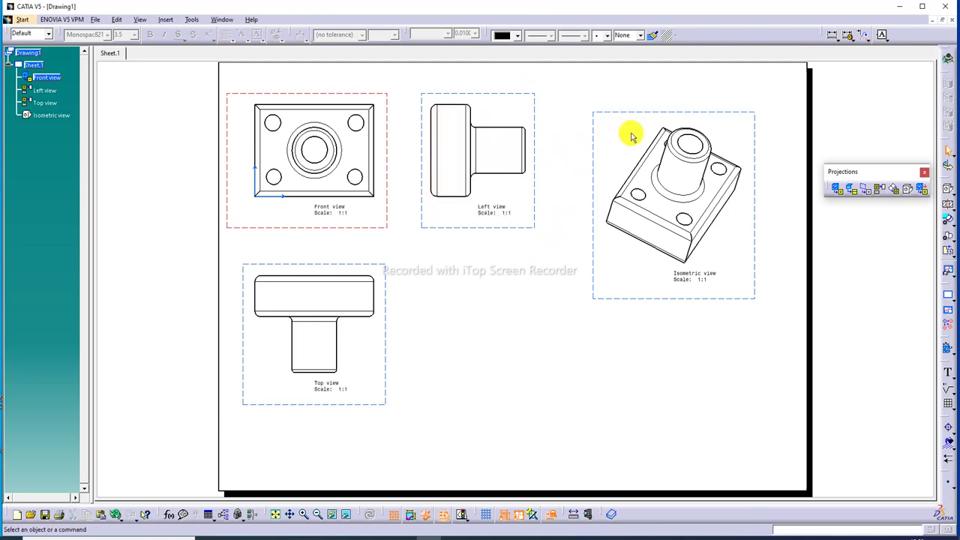
{"action": "left_click_drag", "start_coordinate": [675, 111], "coordinate": [677, 86]}
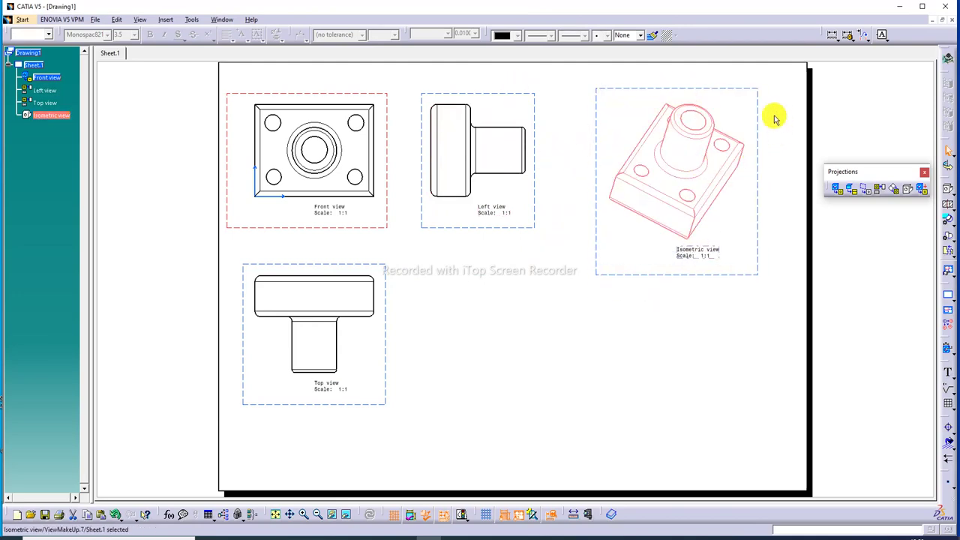
{"action": "left_click_drag", "start_coordinate": [761, 231], "coordinate": [777, 233]}
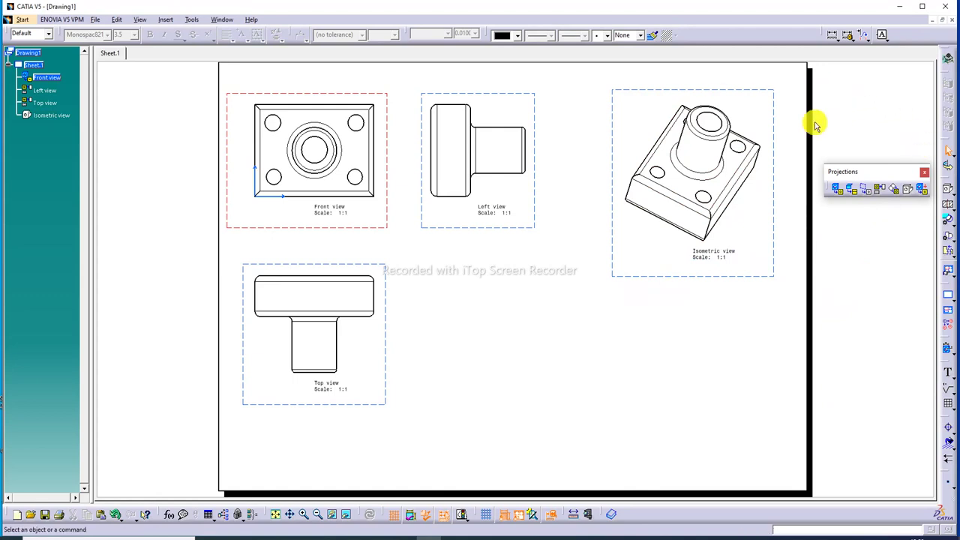
Show hidden lines, center lines, axes, threads and 3D colours in Front, Left and Top views.
{"action": "left_click", "coordinate": [445, 227]}
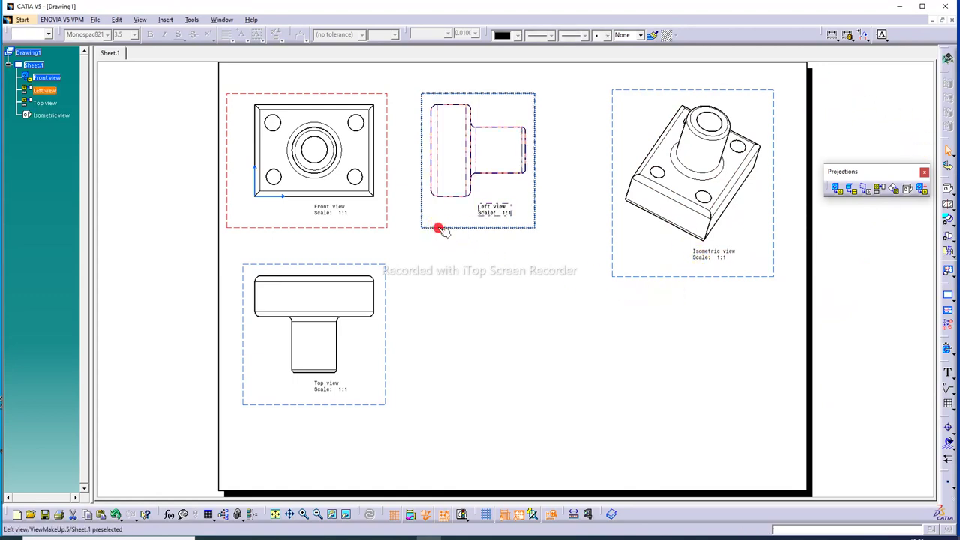
{"action": "left_click", "coordinate": [389, 272], "text": "ctrl"}
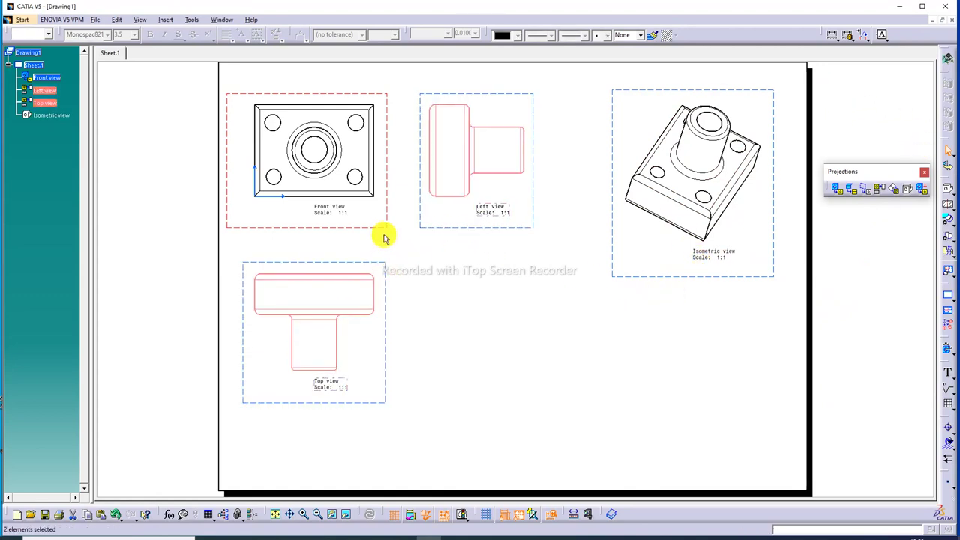
{"action": "right_click", "coordinate": [382, 228]}
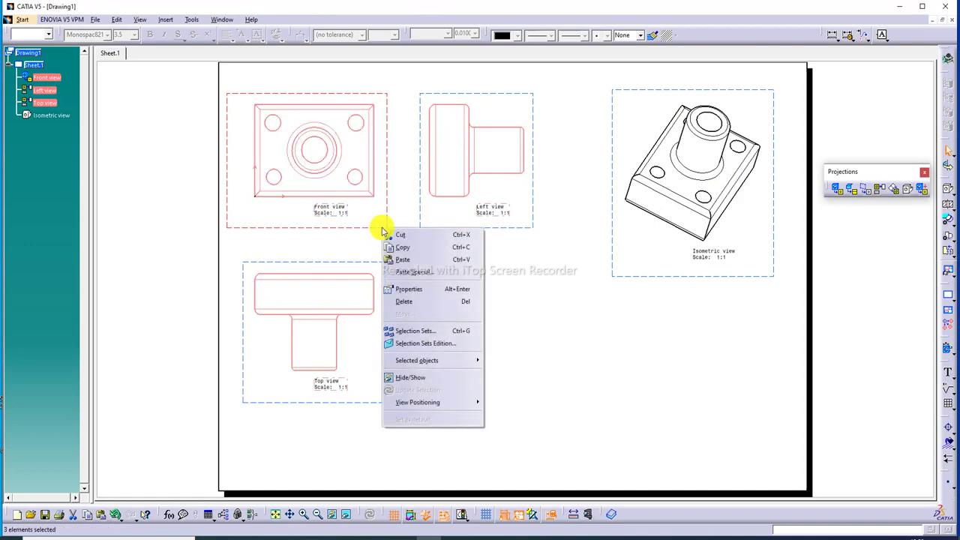
{"action": "left_click", "coordinate": [408, 288]}
{"action": "left_click", "coordinate": [644, 168]}
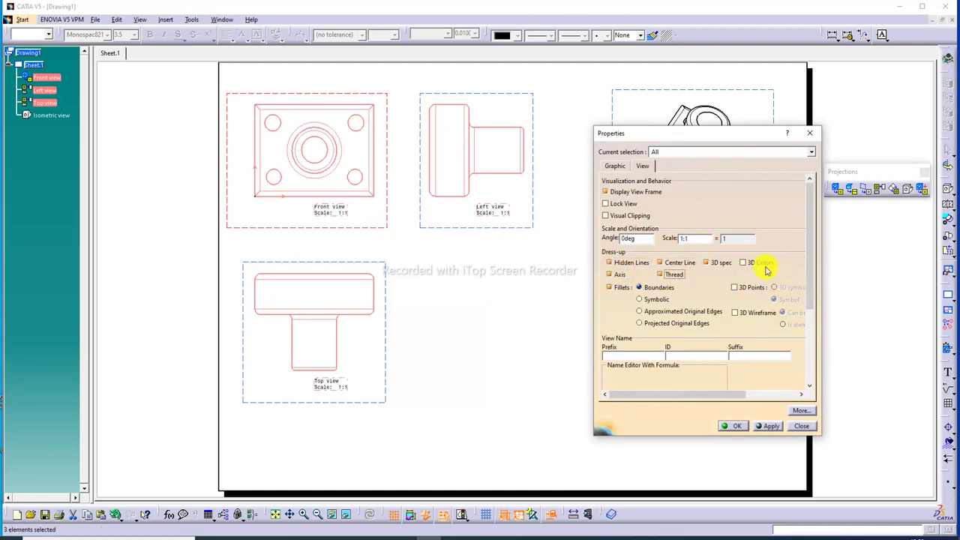
{"action": "left_click", "coordinate": [770, 427]}
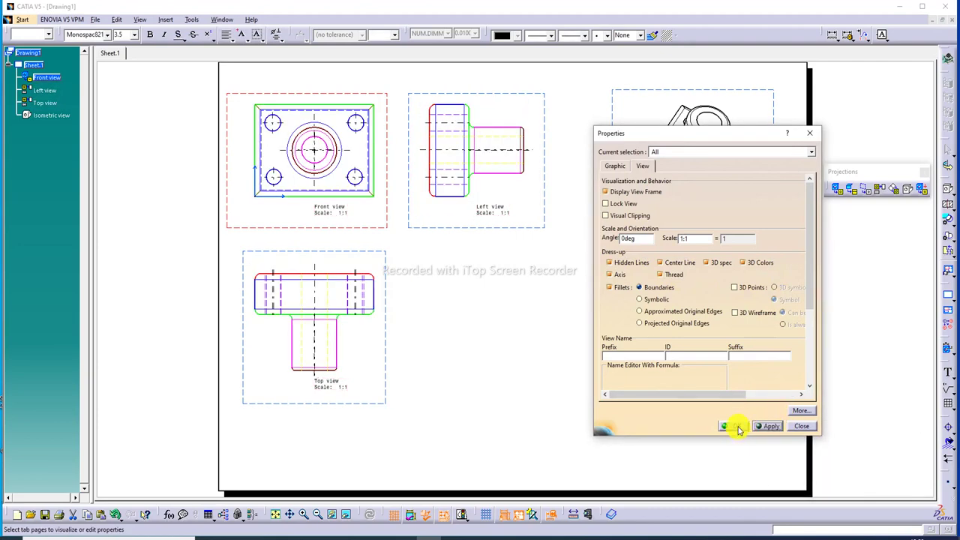
{"action": "left_click", "coordinate": [738, 427]}
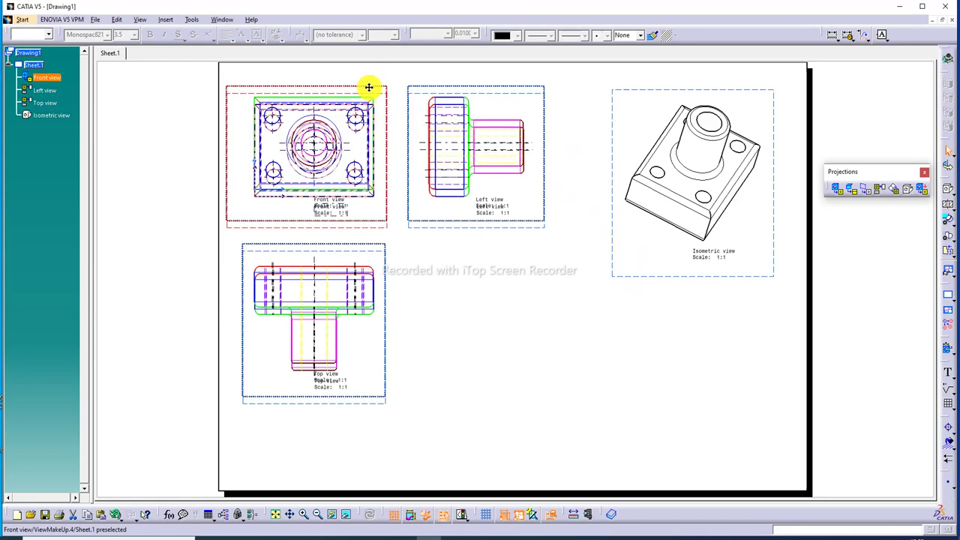
{"action": "left_click_drag", "start_coordinate": [372, 86], "coordinate": [379, 96]}
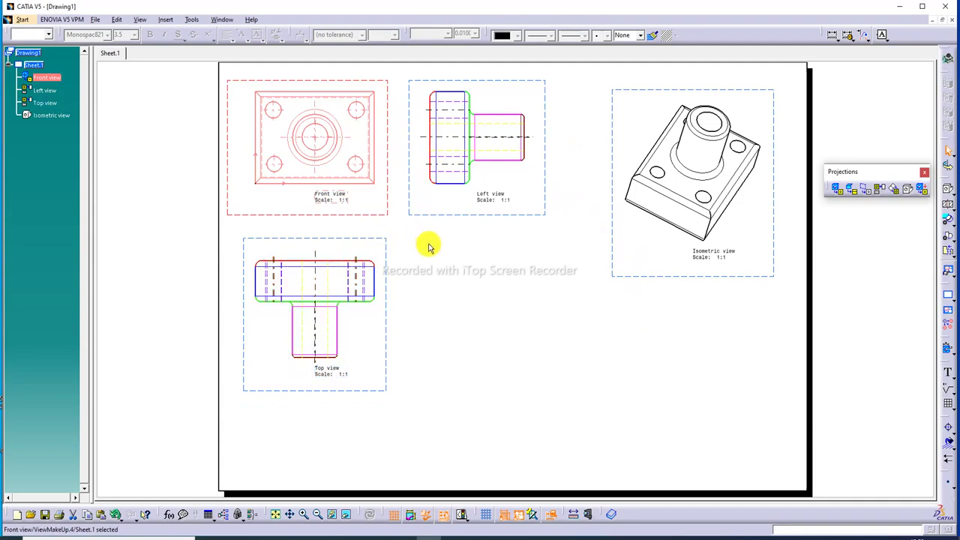
{"action": "left_click_drag", "start_coordinate": [617, 250], "coordinate": [595, 249]}
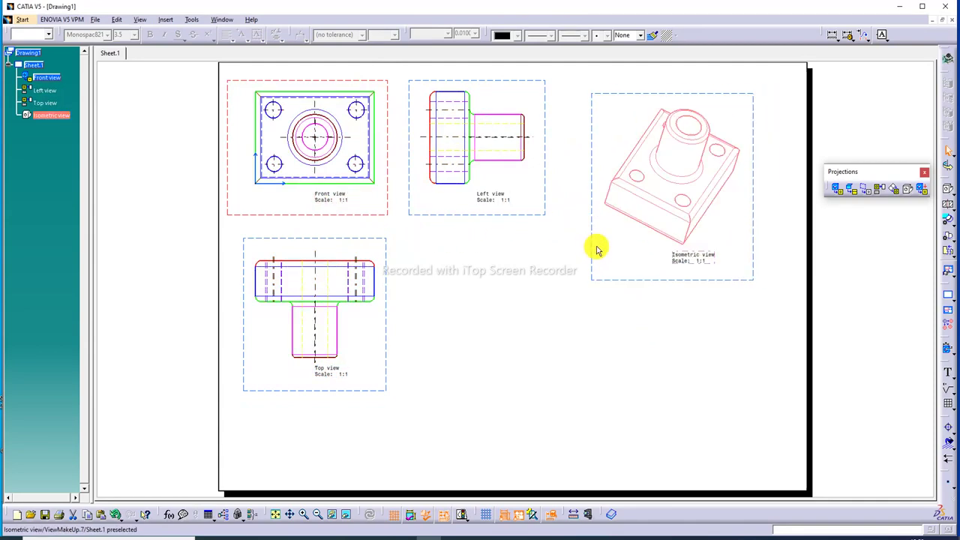
{"action": "right_click", "coordinate": [587, 253]}
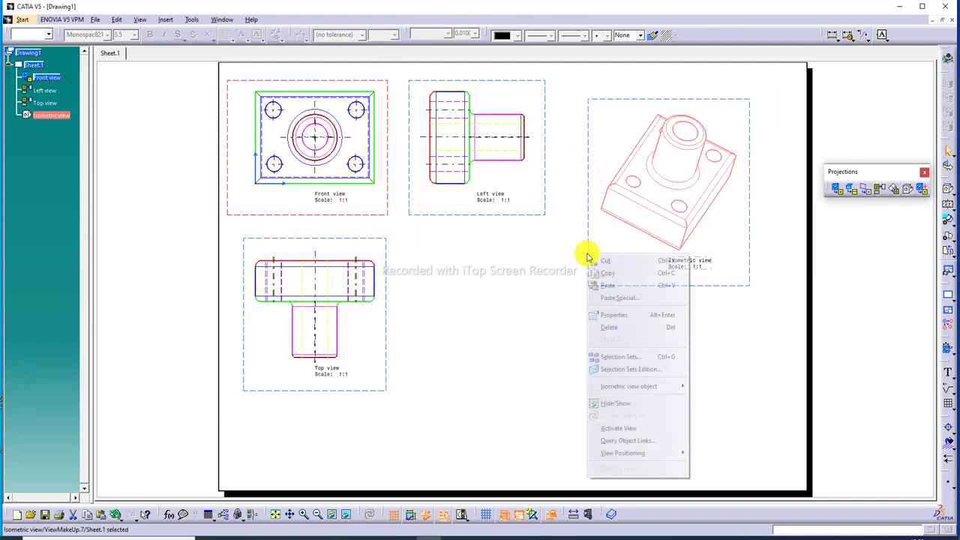
{"action": "left_click", "coordinate": [616, 314]}
{"action": "type", "text": "2:1"}
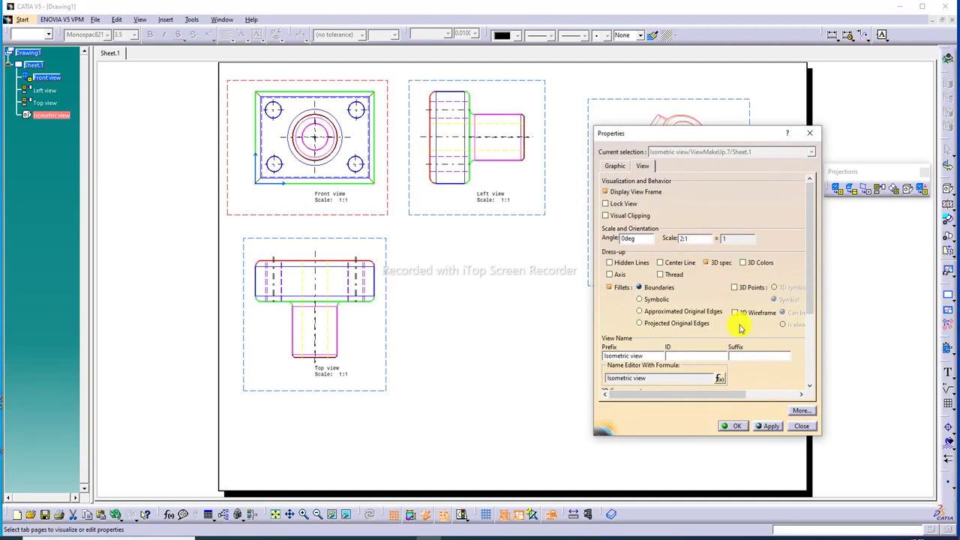
{"action": "left_click", "coordinate": [763, 426]}
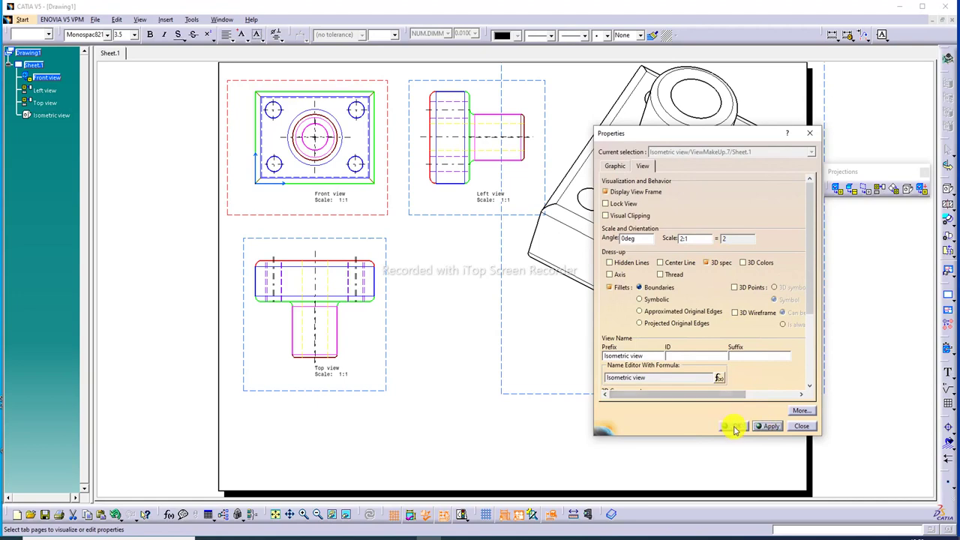
{"action": "left_click", "coordinate": [733, 426]}
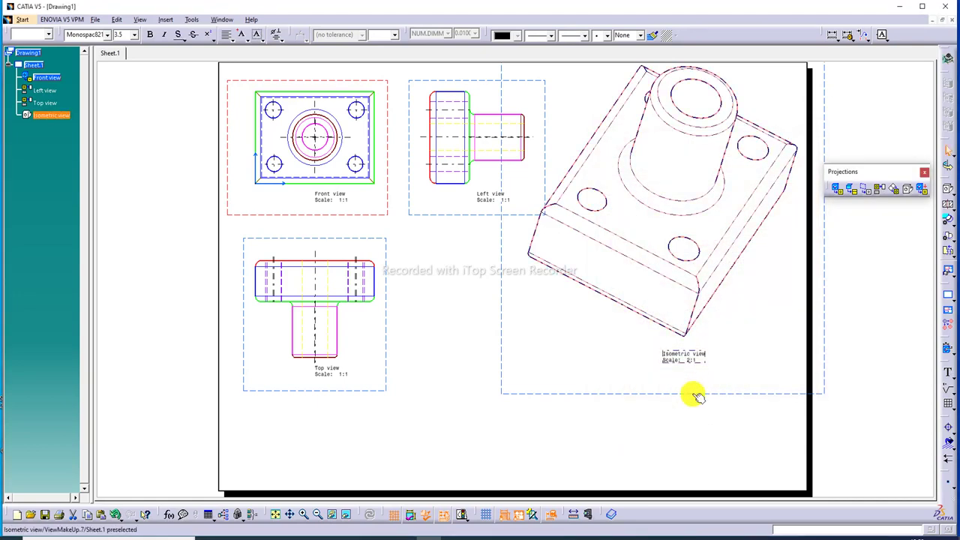
{"action": "left_click", "coordinate": [698, 396]}
{"action": "middle_click_drag", "start_coordinate": [697, 396], "coordinate": [691, 406]}
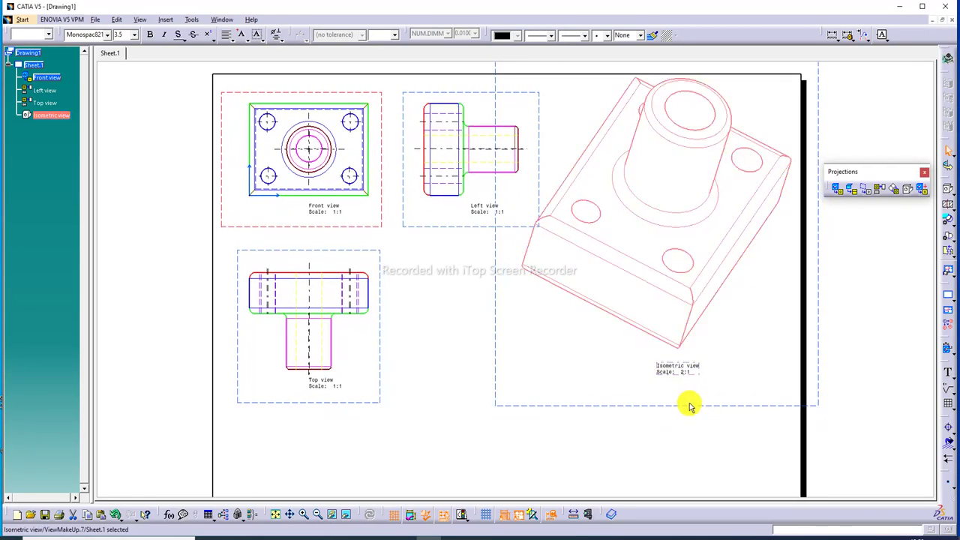
{"action": "right_click", "coordinate": [689, 406]}
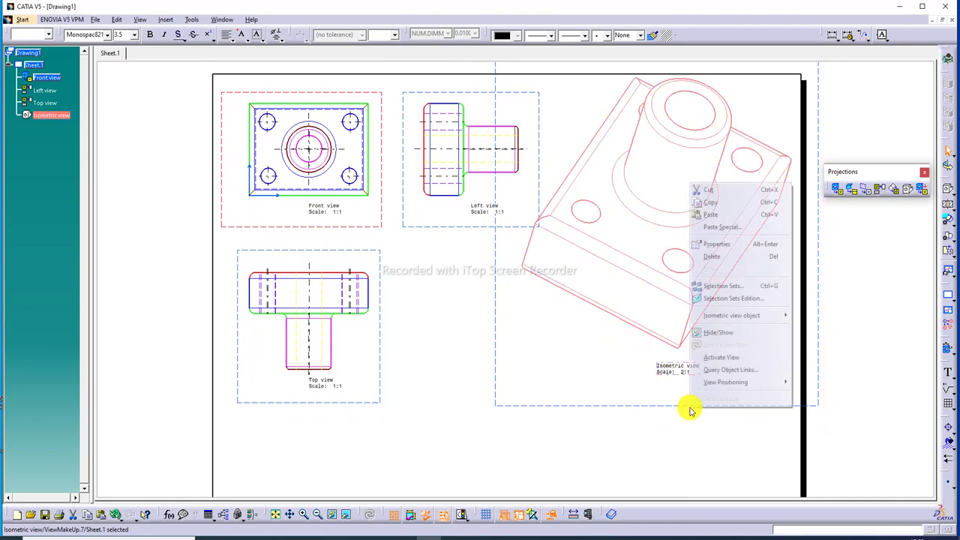
{"action": "left_click", "coordinate": [716, 247]}
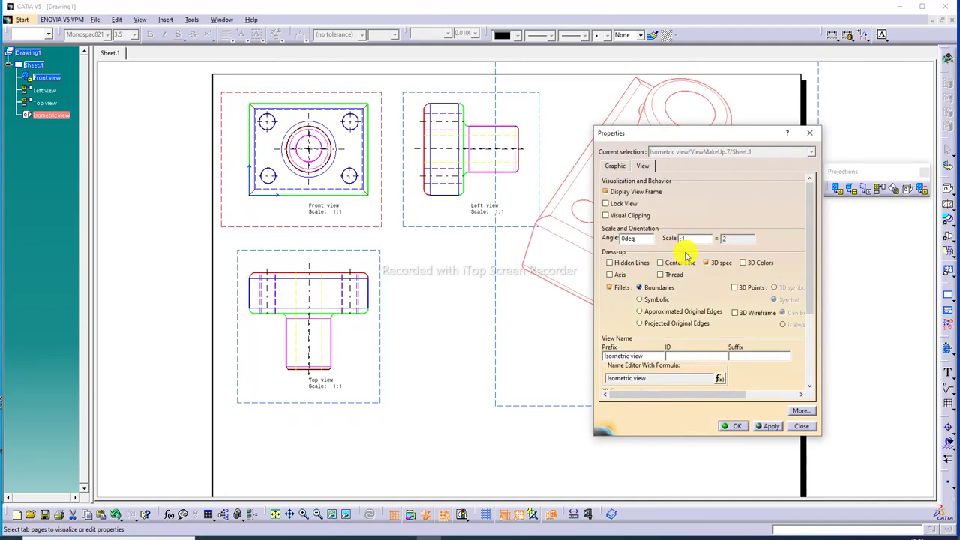
{"action": "left_click", "coordinate": [736, 425]}
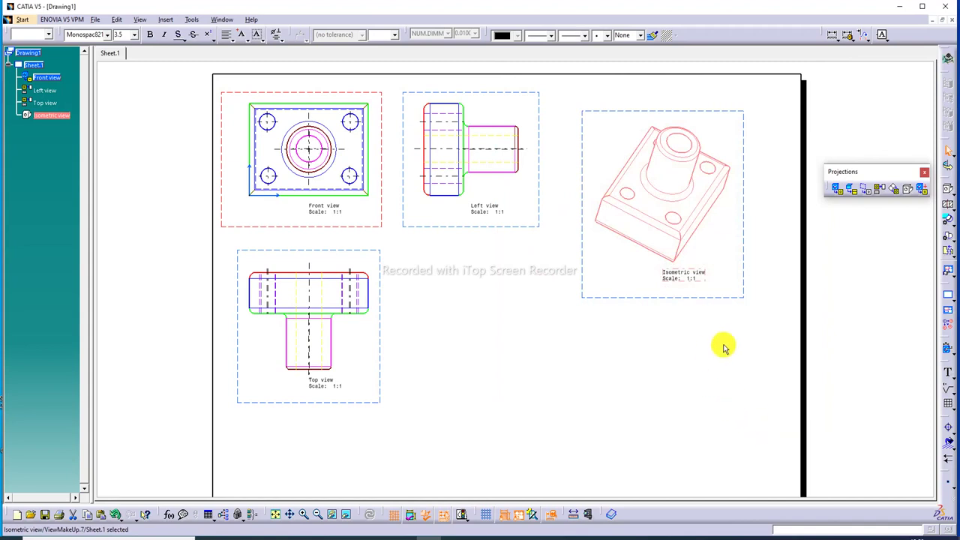
Nudge the Isometric view slightly to the right.
{"action": "left_click", "coordinate": [769, 312]}
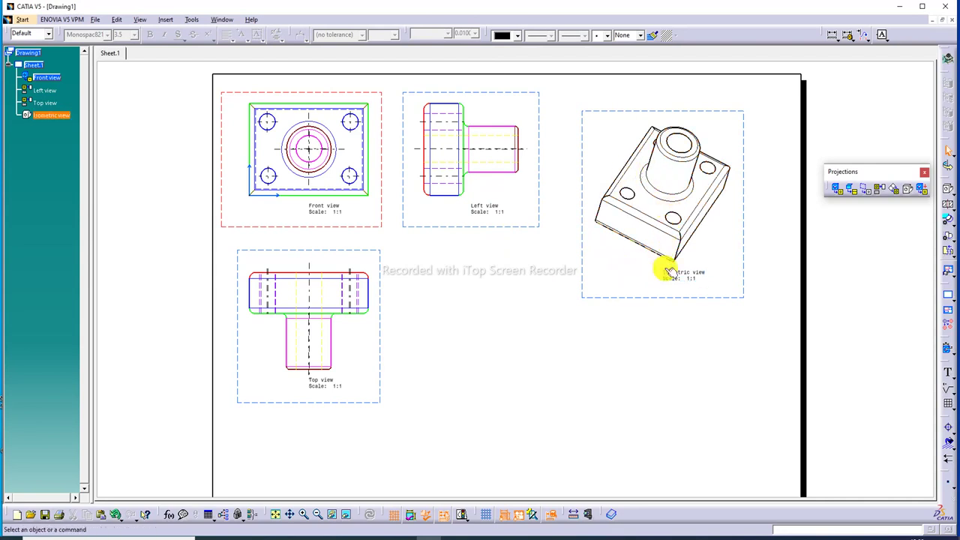
{"action": "right_click", "coordinate": [666, 299]}
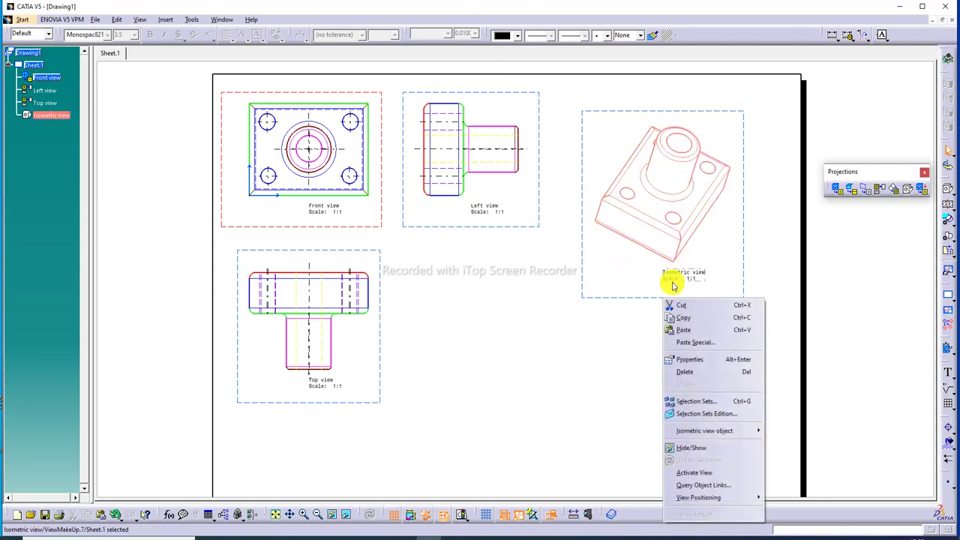
{"action": "left_click", "coordinate": [597, 354]}
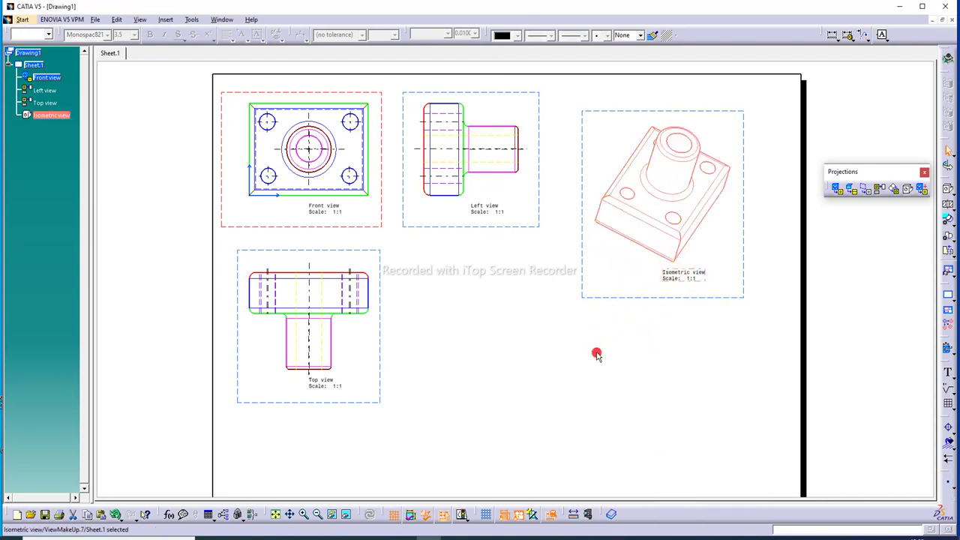
{"action": "left_click_drag", "start_coordinate": [746, 263], "coordinate": [769, 262]}
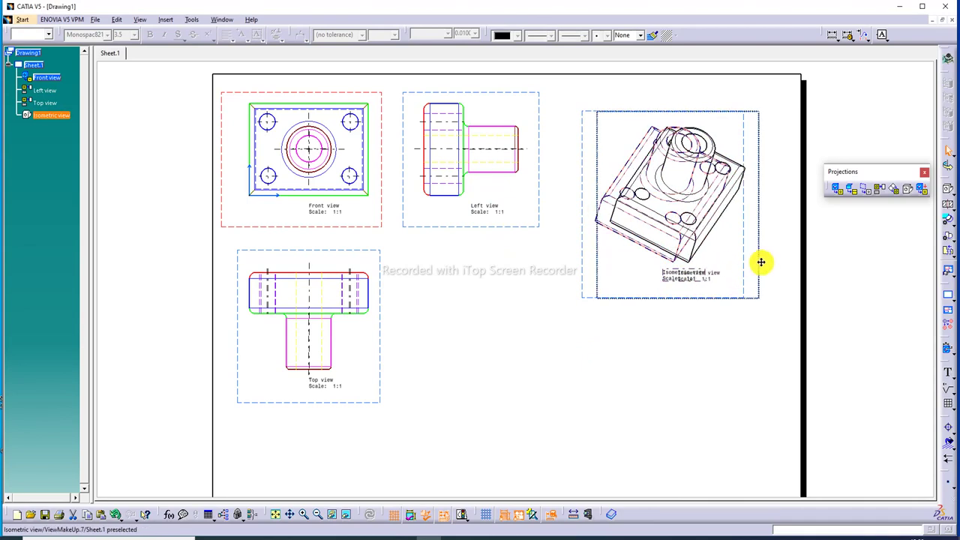
Set the Isometric view's generation mode to Raster with Shading with edges.
{"action": "right_click", "coordinate": [697, 298]}
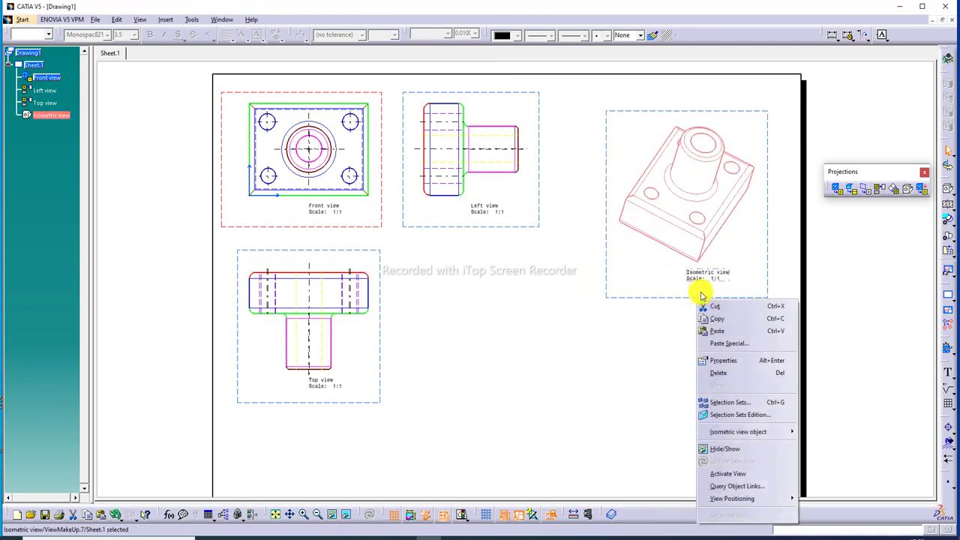
{"action": "left_click", "coordinate": [718, 366]}
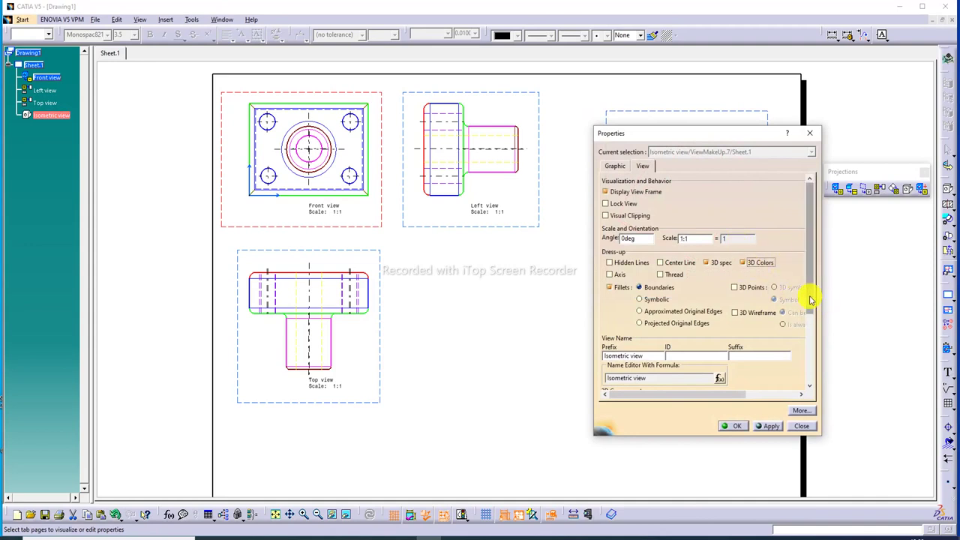
{"action": "left_click_drag", "start_coordinate": [809, 300], "coordinate": [808, 397]}
{"action": "scroll", "coordinate": [775, 377], "scroll_direction": "up", "scroll_amount": 5}
{"action": "left_click_drag", "start_coordinate": [806, 318], "coordinate": [817, 392]}
{"action": "left_click", "coordinate": [756, 338]}
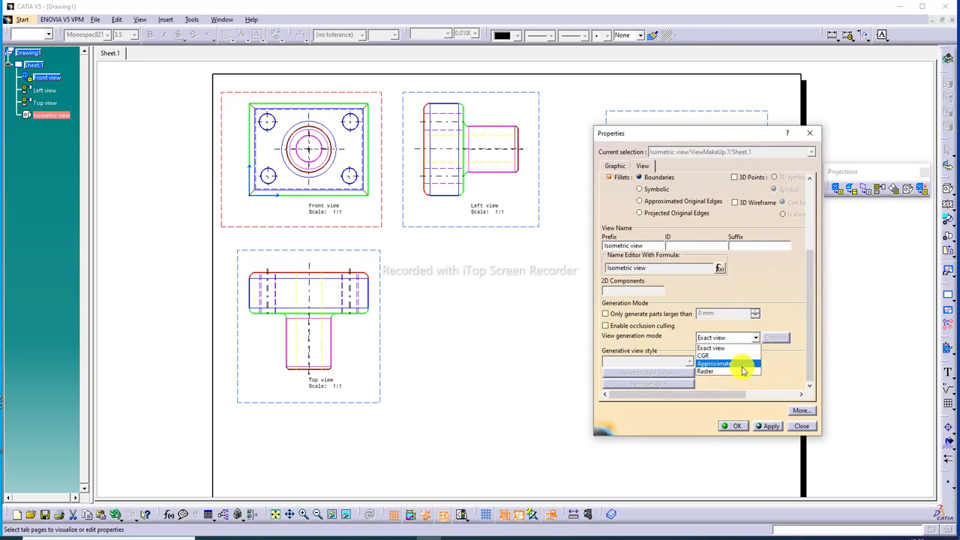
{"action": "left_click", "coordinate": [745, 371]}
{"action": "left_click", "coordinate": [777, 339]}
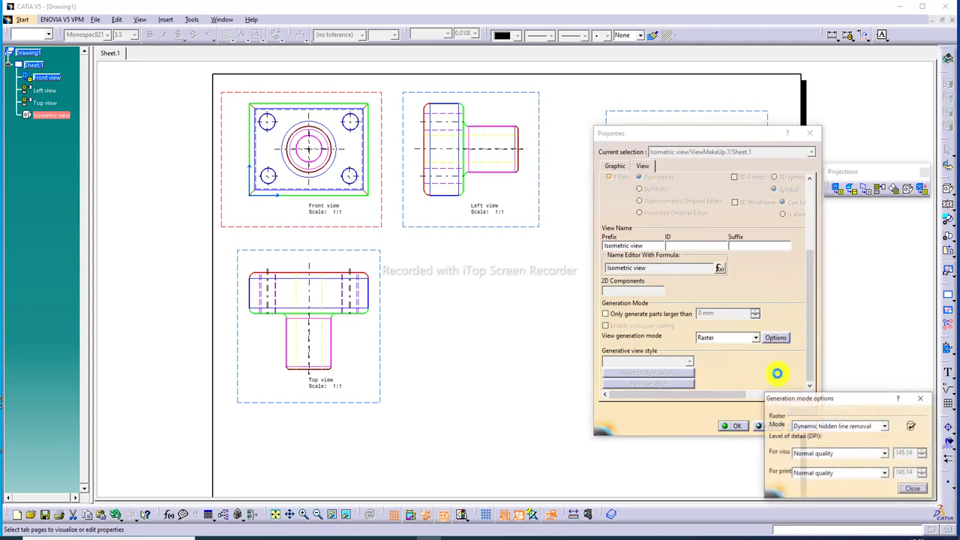
{"action": "left_click", "coordinate": [837, 428]}
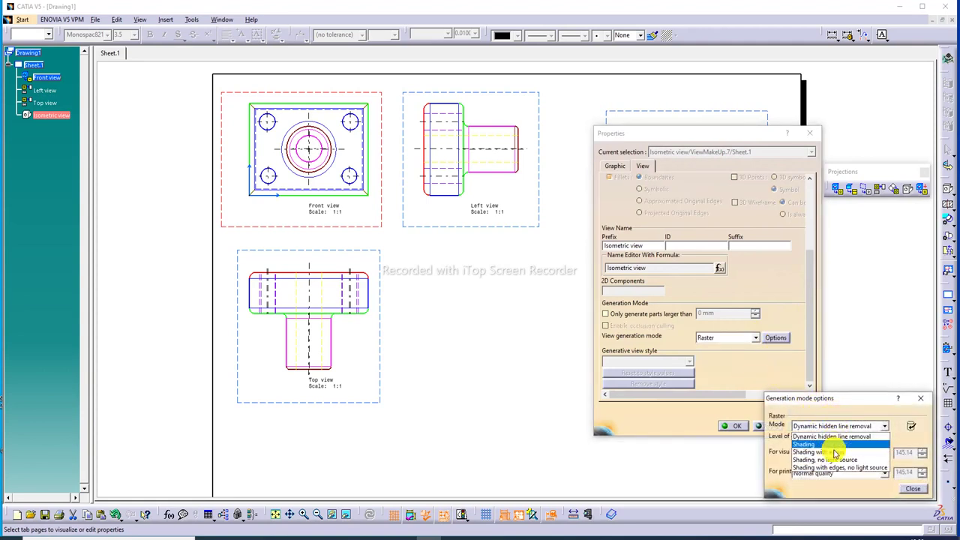
{"action": "left_click", "coordinate": [837, 454]}
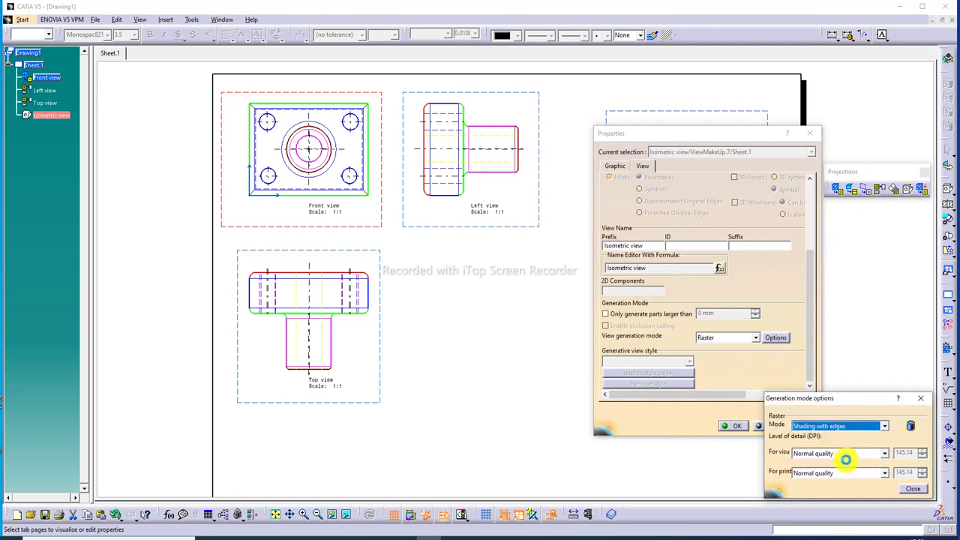
{"action": "left_click", "coordinate": [912, 492]}
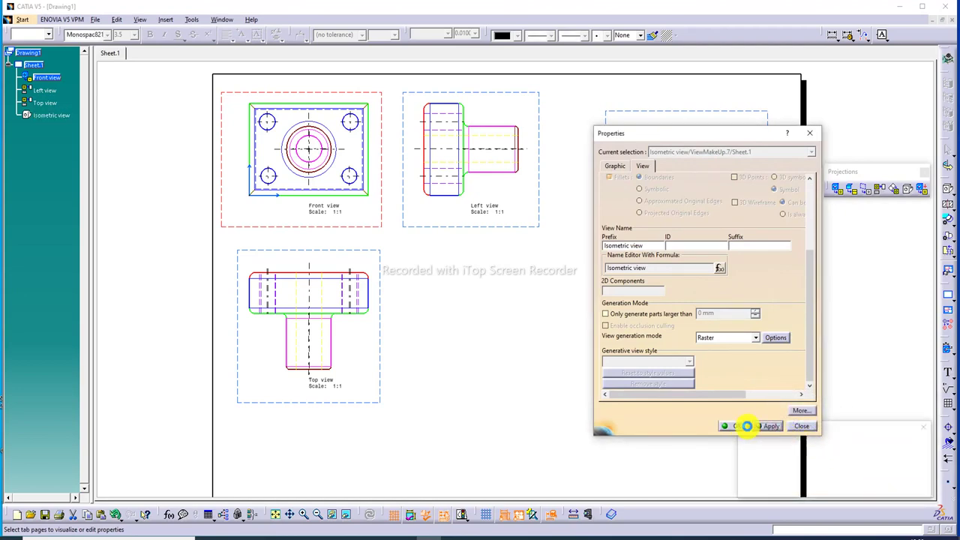
{"action": "left_click", "coordinate": [735, 426]}
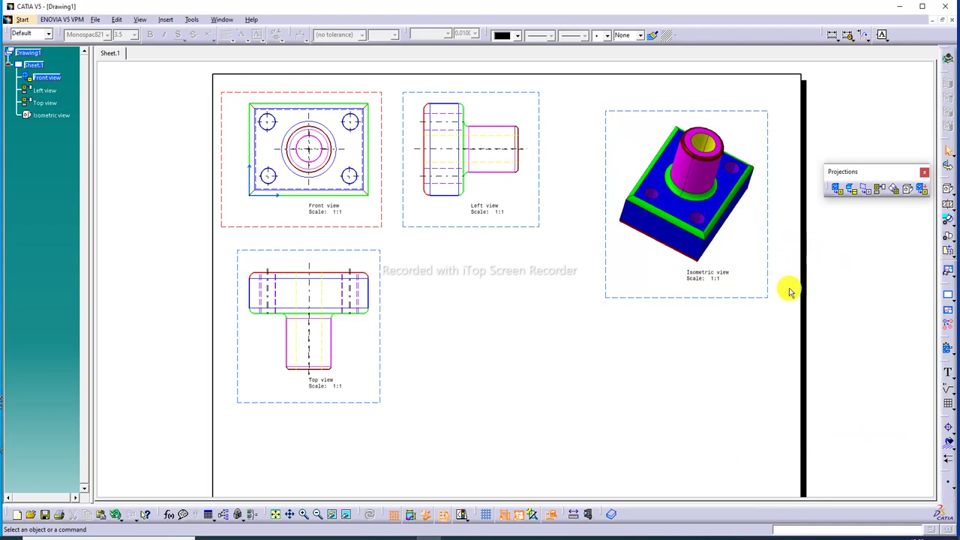
Raise the Isometric view slightly and nudge the Left view a little to the right.
{"action": "left_click_drag", "start_coordinate": [746, 300], "coordinate": [729, 303]}
{"action": "left_click", "coordinate": [856, 283]}
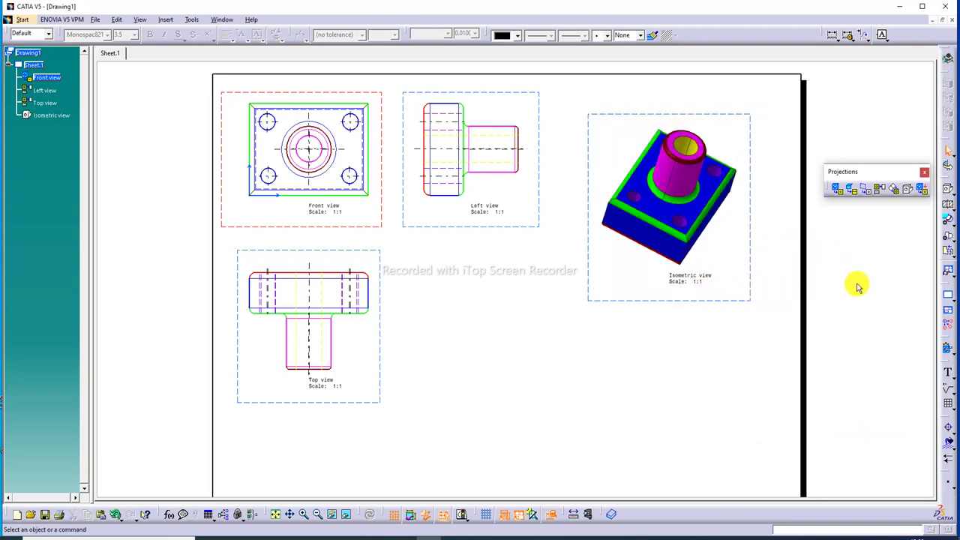
{"action": "scroll", "coordinate": [606, 279], "scroll_direction": "down", "scroll_amount": 2}
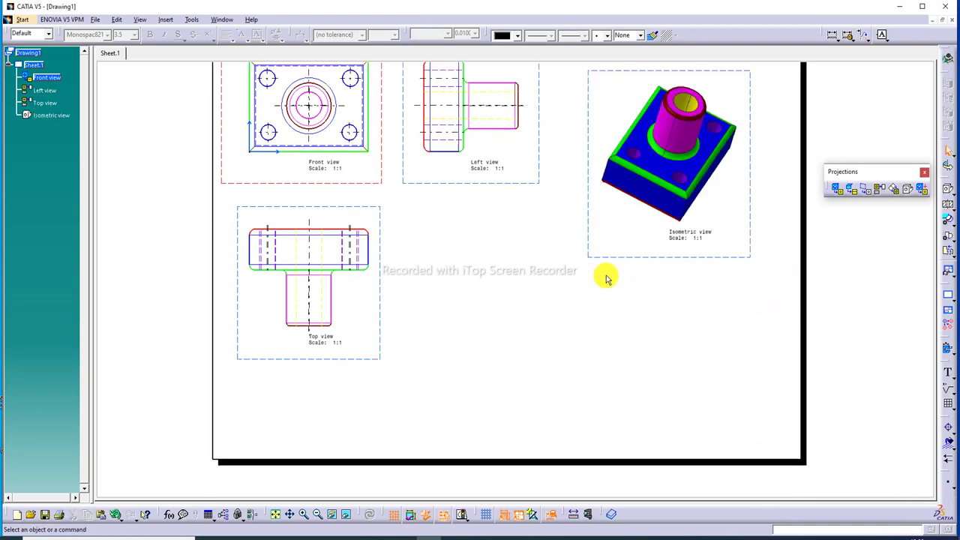
{"action": "left_click", "coordinate": [276, 514]}
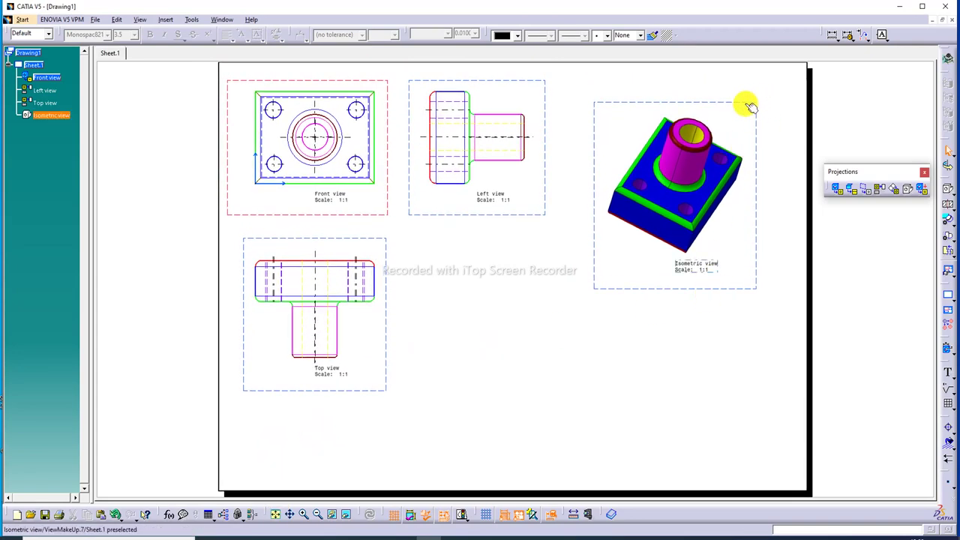
{"action": "mouse_move", "coordinate": [747, 101]}
{"action": "left_mouse_down"}
{"action": "mouse_move", "coordinate": [756, 93]}
{"action": "mouse_move", "coordinate": [745, 83]}
{"action": "left_mouse_up"}
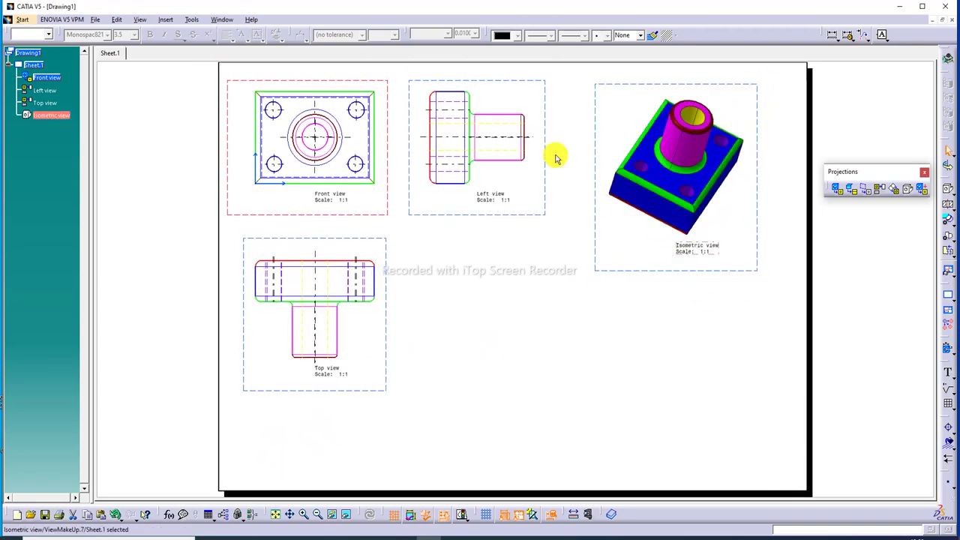
{"action": "left_click", "coordinate": [552, 159]}
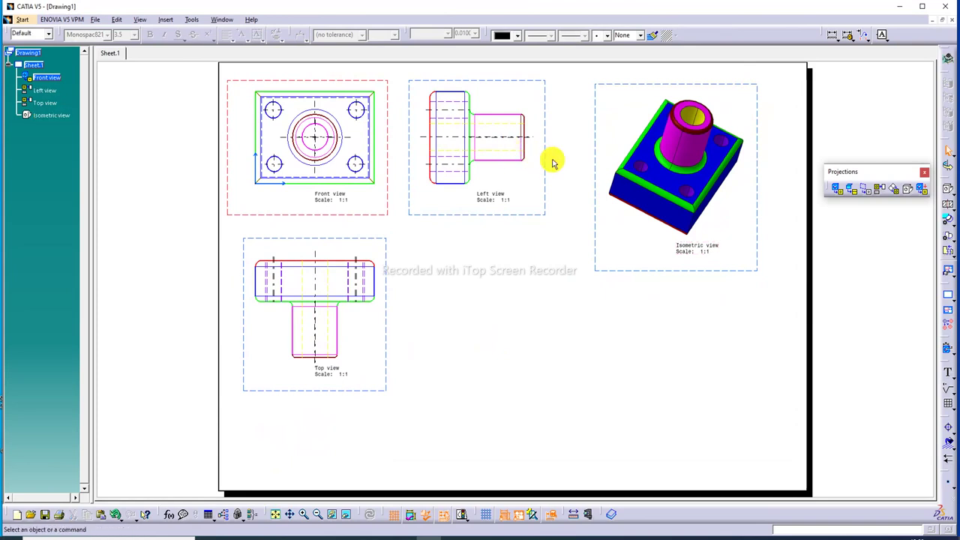
{"action": "left_click_drag", "start_coordinate": [548, 160], "coordinate": [551, 161]}
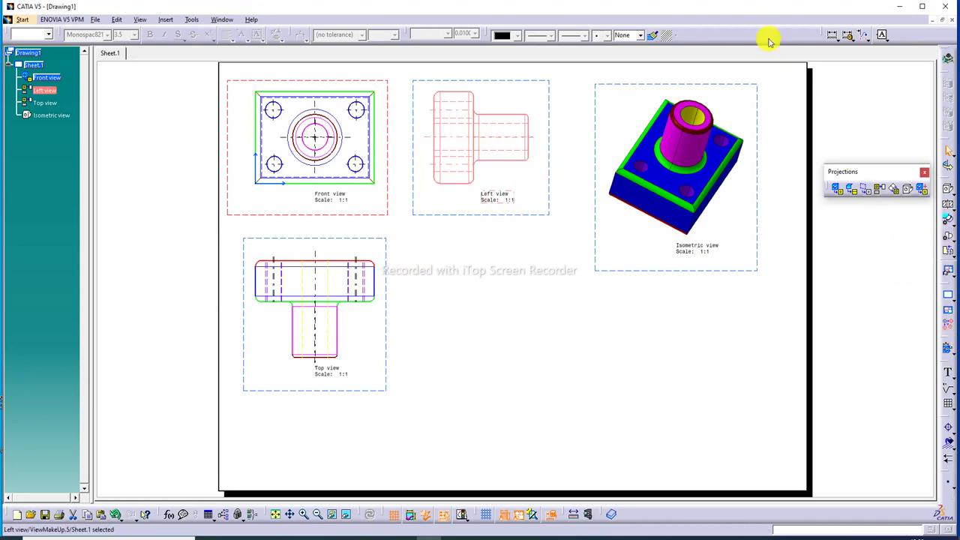
Generate dimensions for the Left view, then for the Front and Top views.
{"action": "left_click_drag", "start_coordinate": [748, 28], "coordinate": [757, 37]}
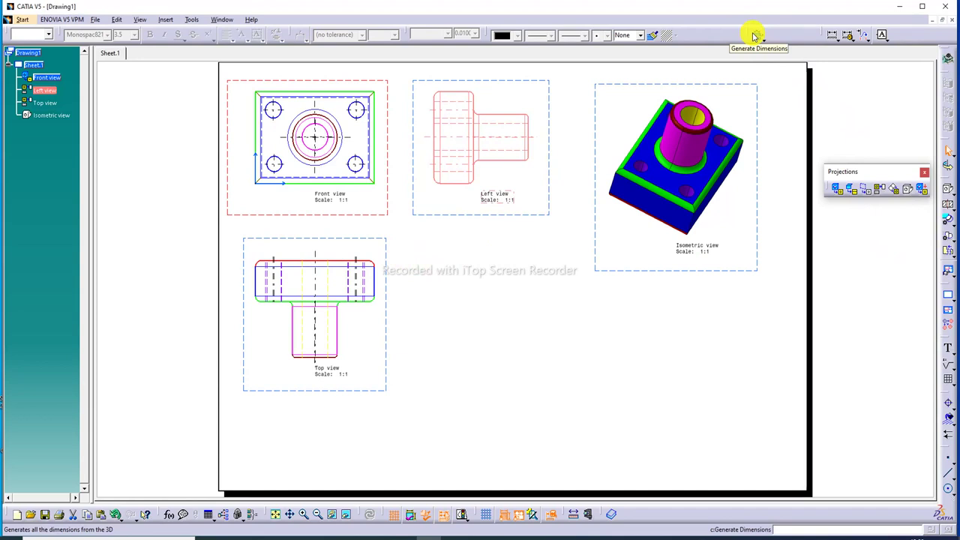
{"action": "left_click", "coordinate": [756, 36]}
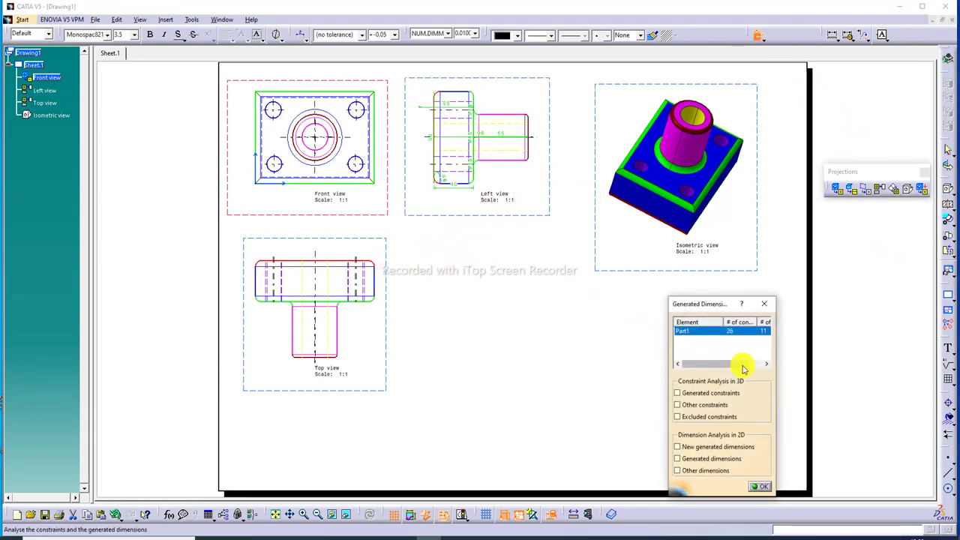
{"action": "left_click", "coordinate": [759, 489]}
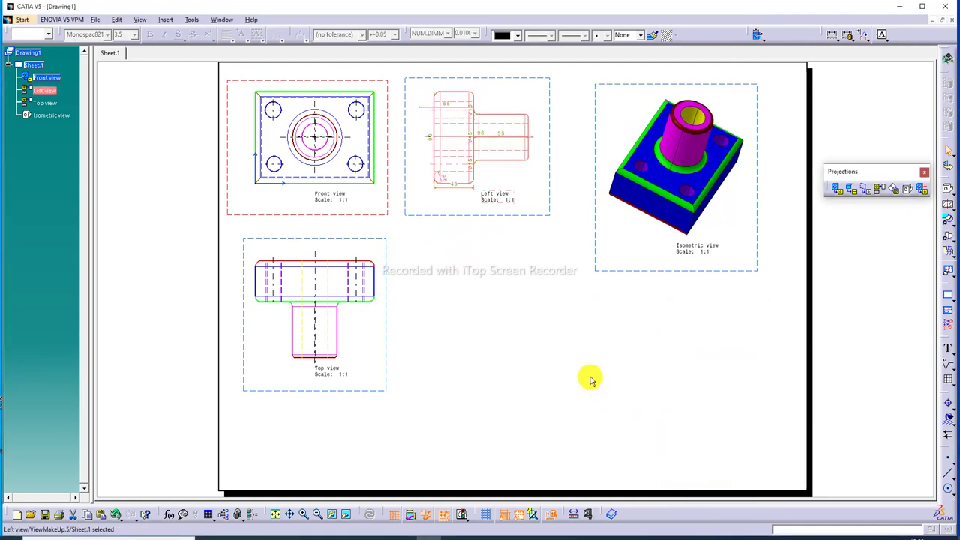
{"action": "left_click", "coordinate": [481, 273]}
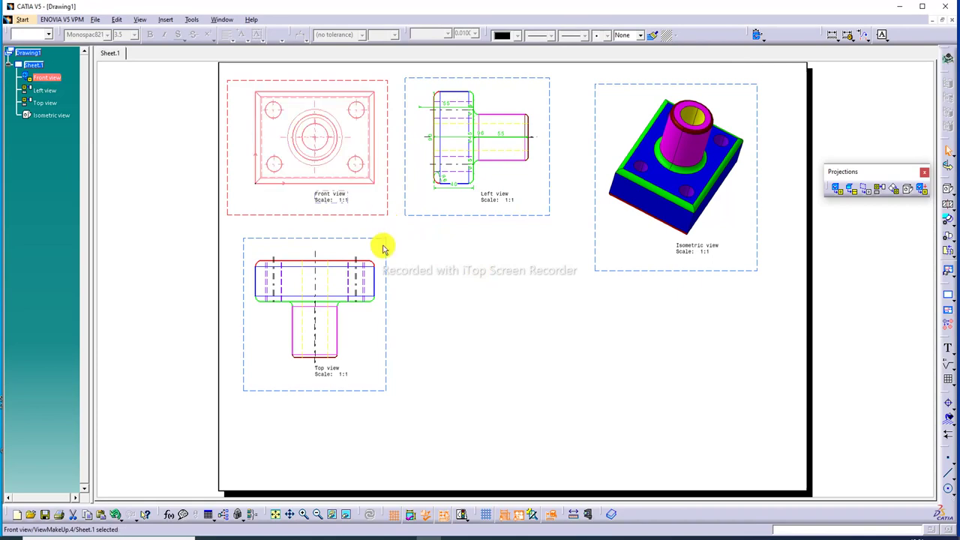
{"action": "left_click", "coordinate": [381, 240], "text": "ctrl"}
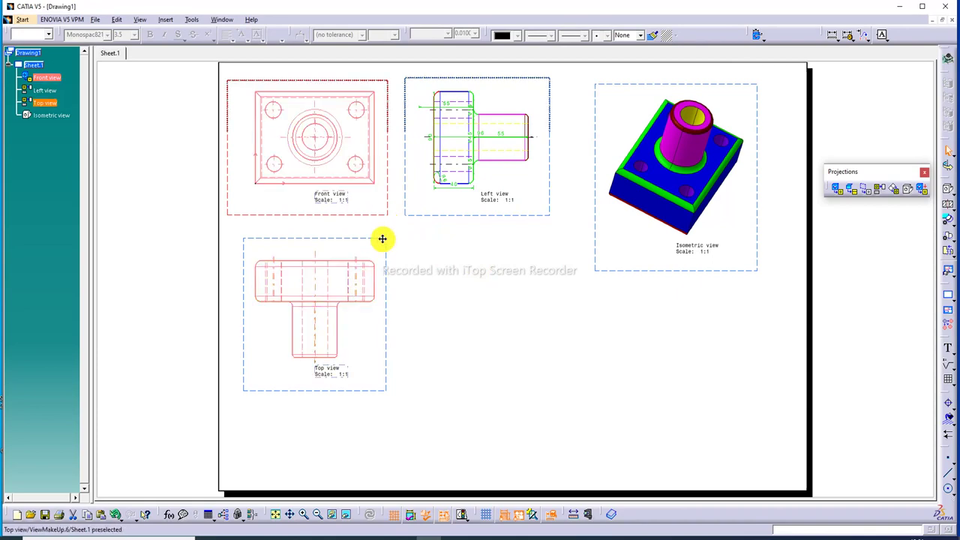
{"action": "left_click", "coordinate": [757, 35]}
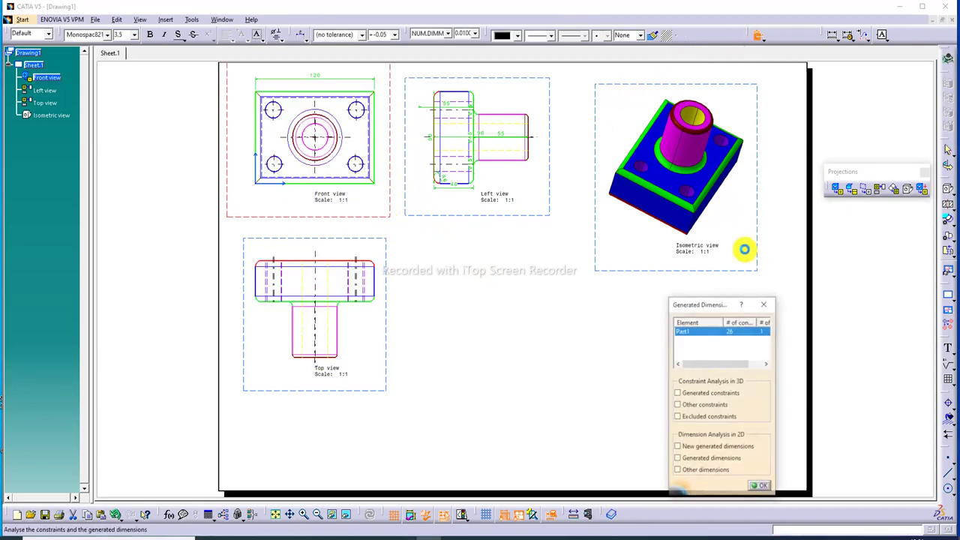
{"action": "left_click", "coordinate": [760, 487]}
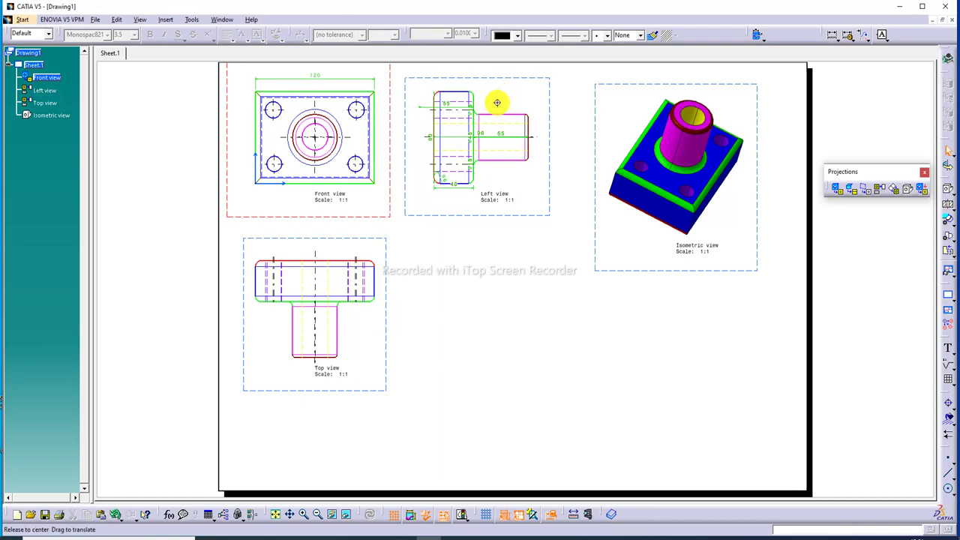
Place the Left view's 55 dimensions above and below it, the 96 above, and lower the Top view.
{"action": "middle_click_drag", "start_coordinate": [496, 102], "coordinate": [489, 113]}
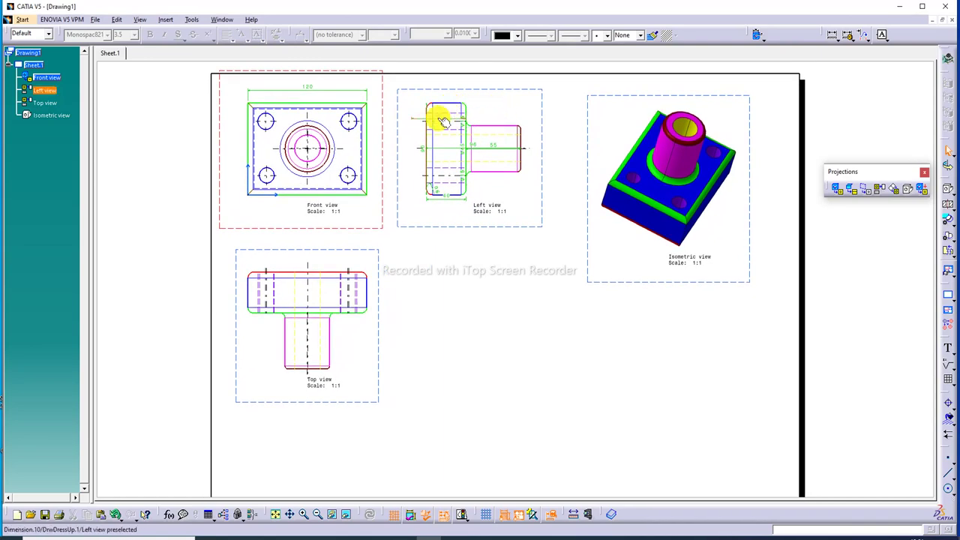
{"action": "left_click_drag", "start_coordinate": [443, 118], "coordinate": [438, 92]}
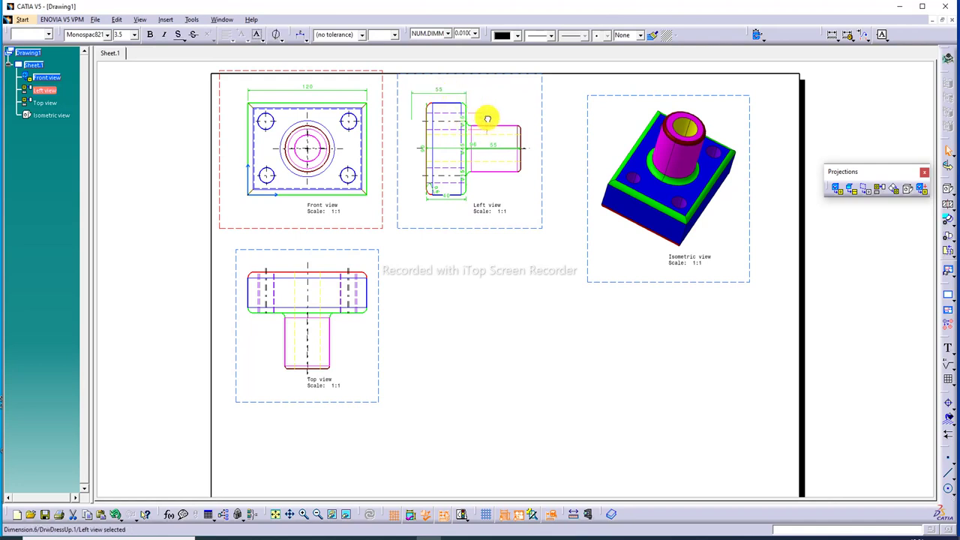
{"action": "left_click_drag", "start_coordinate": [493, 144], "coordinate": [499, 193]}
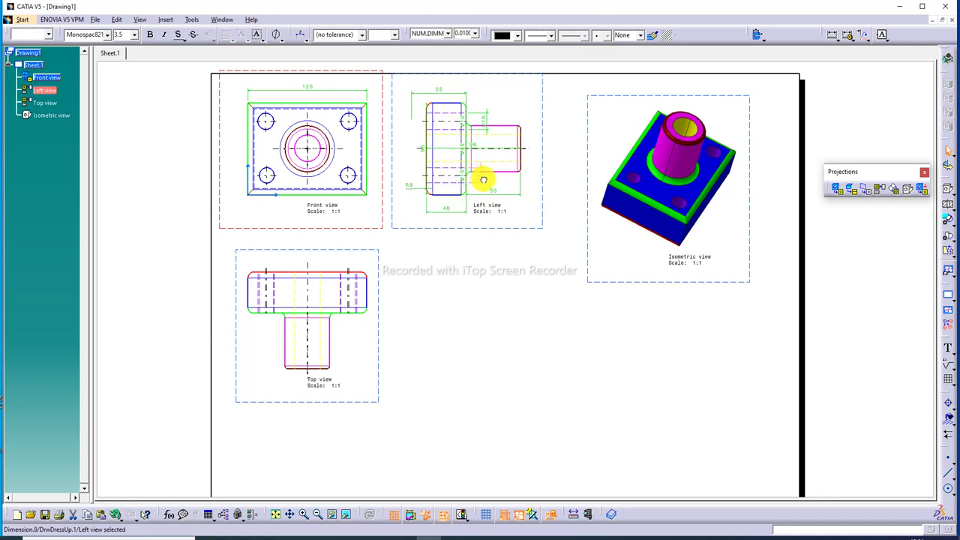
{"action": "left_click", "coordinate": [482, 147]}
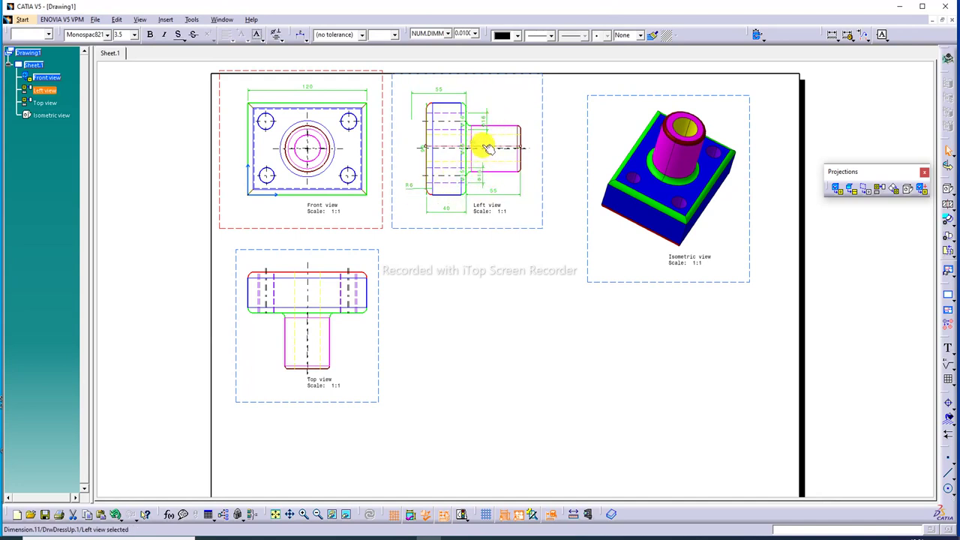
{"action": "left_click_drag", "start_coordinate": [476, 142], "coordinate": [482, 84]}
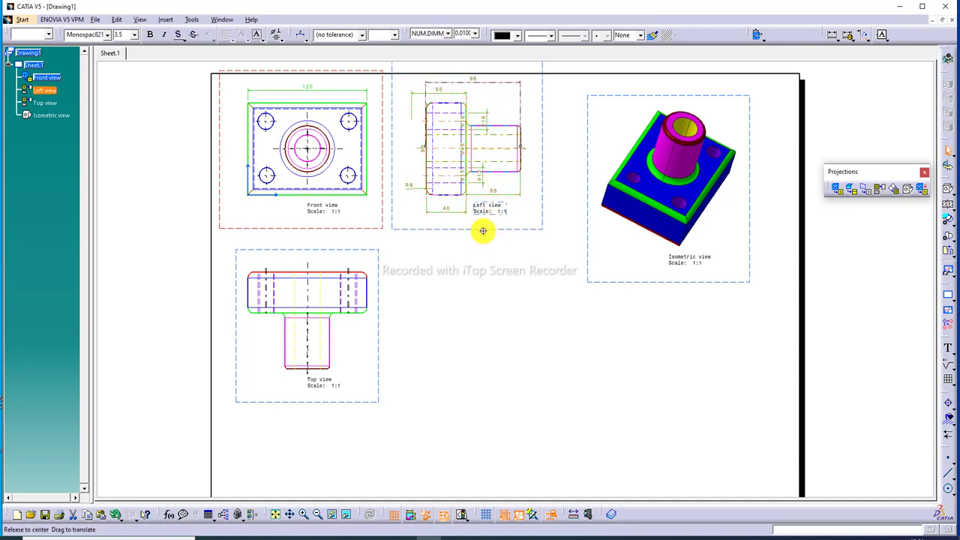
{"action": "middle_click_drag", "start_coordinate": [482, 231], "coordinate": [484, 235]}
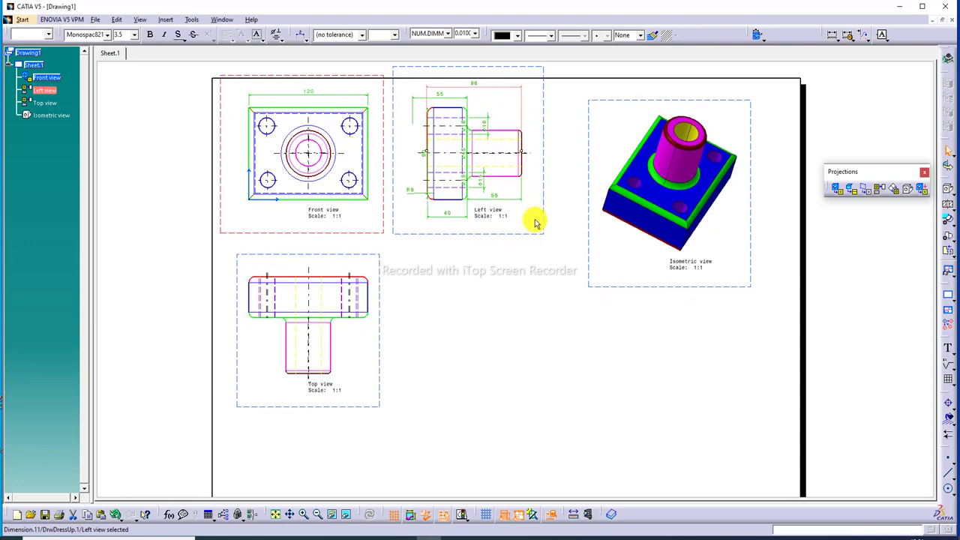
{"action": "mouse_move", "coordinate": [544, 239]}
{"action": "middle_mouse_down"}
{"action": "mouse_move", "coordinate": [545, 246]}
{"action": "mouse_move", "coordinate": [490, 232]}
{"action": "middle_mouse_up"}
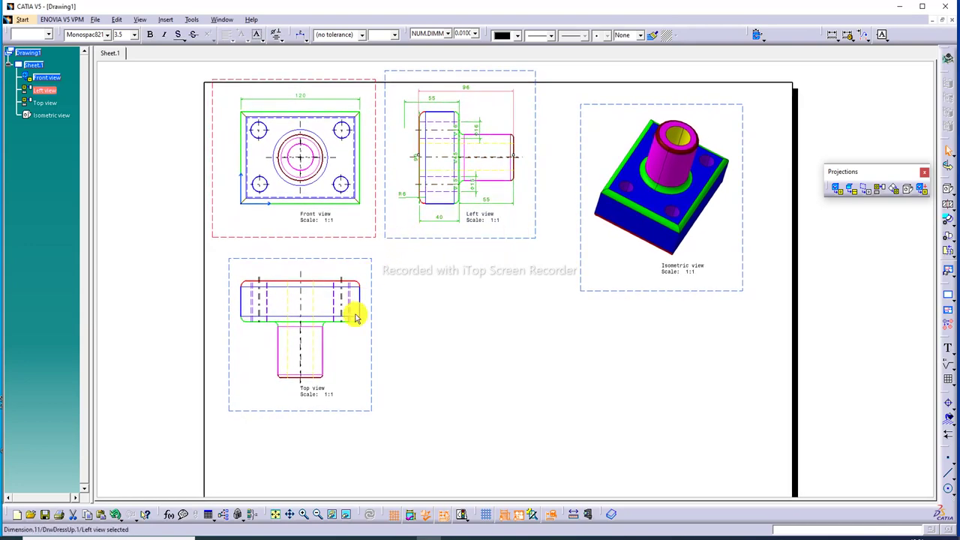
{"action": "left_click_drag", "start_coordinate": [362, 414], "coordinate": [362, 434]}
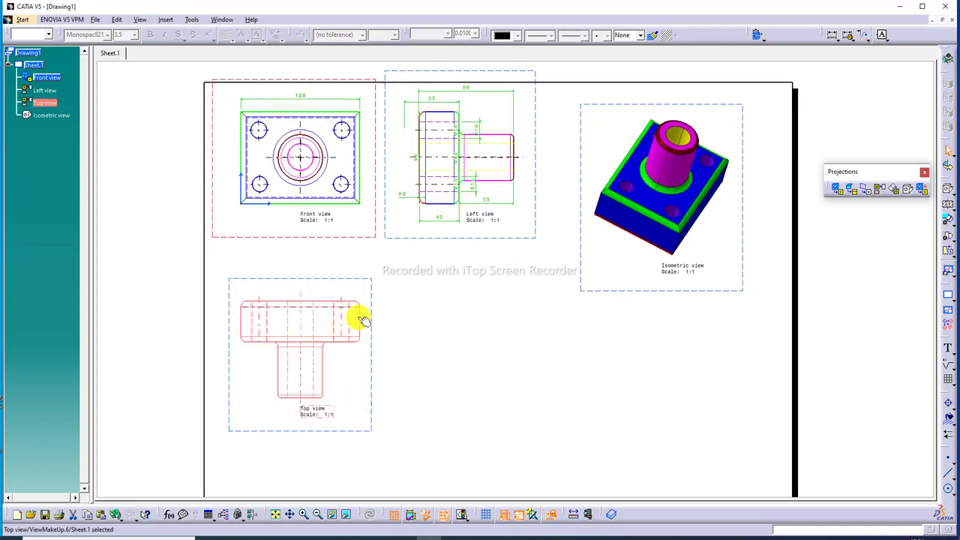
Lower the Top and Front views and shift the Isometric and Left views right.
{"action": "left_click_drag", "start_coordinate": [350, 431], "coordinate": [350, 459]}
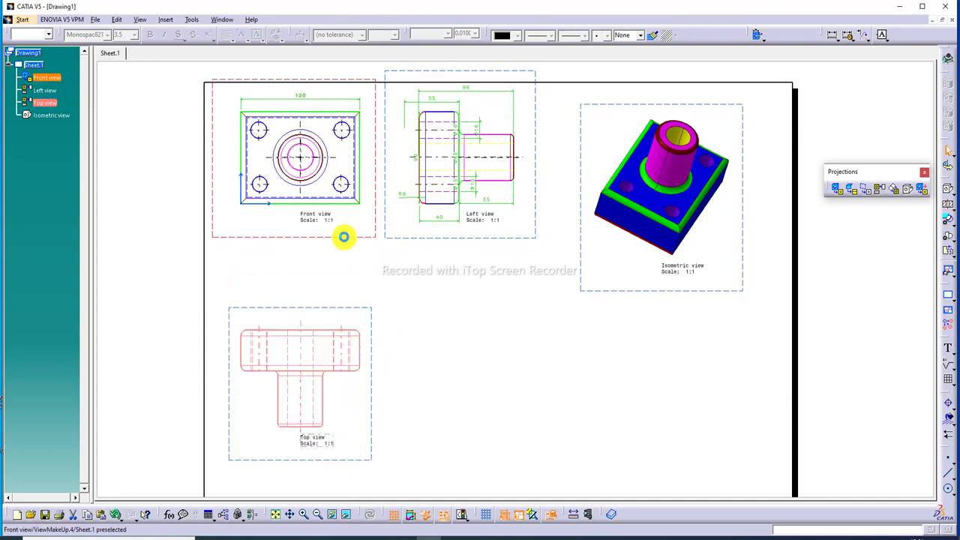
{"action": "left_click_drag", "start_coordinate": [343, 238], "coordinate": [343, 280]}
{"action": "left_click", "coordinate": [428, 318]}
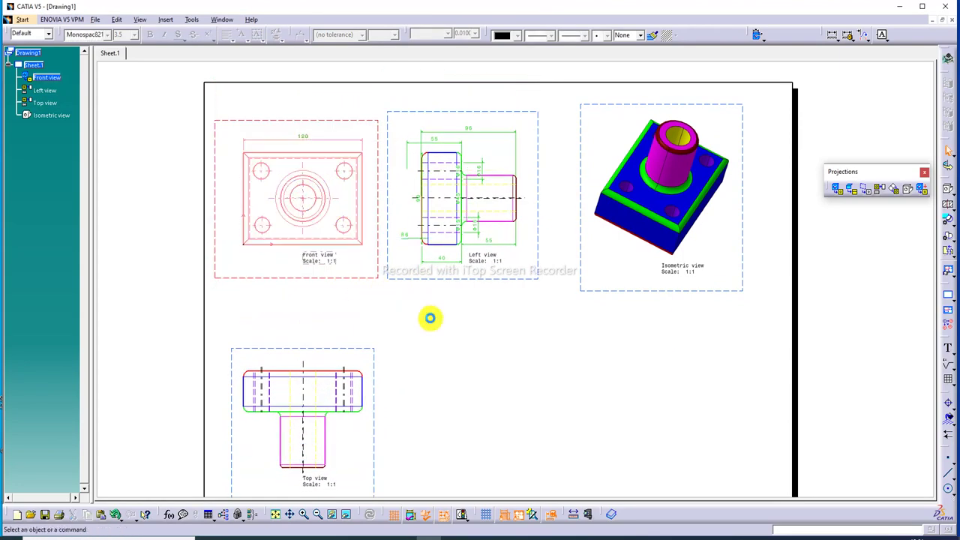
{"action": "left_click_drag", "start_coordinate": [746, 255], "coordinate": [772, 258]}
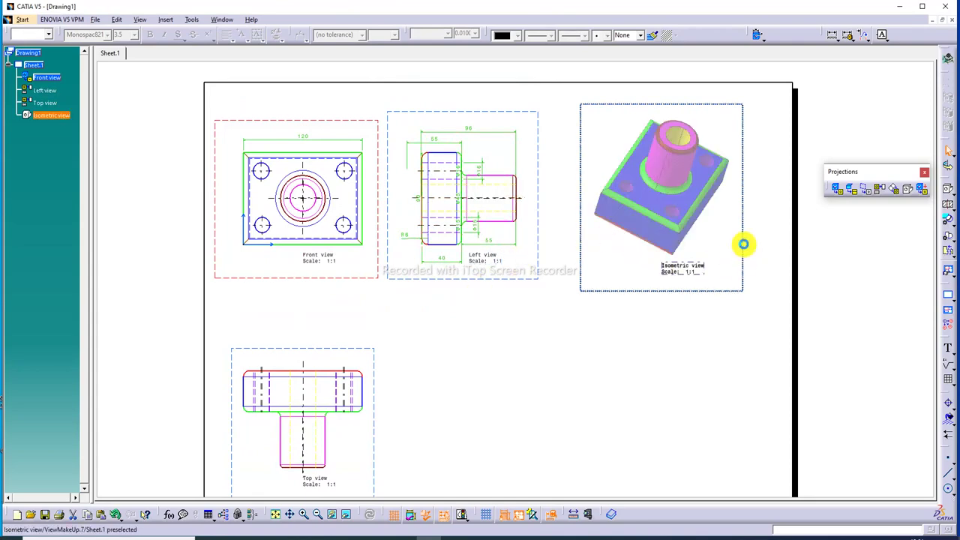
{"action": "left_click_drag", "start_coordinate": [541, 241], "coordinate": [574, 242]}
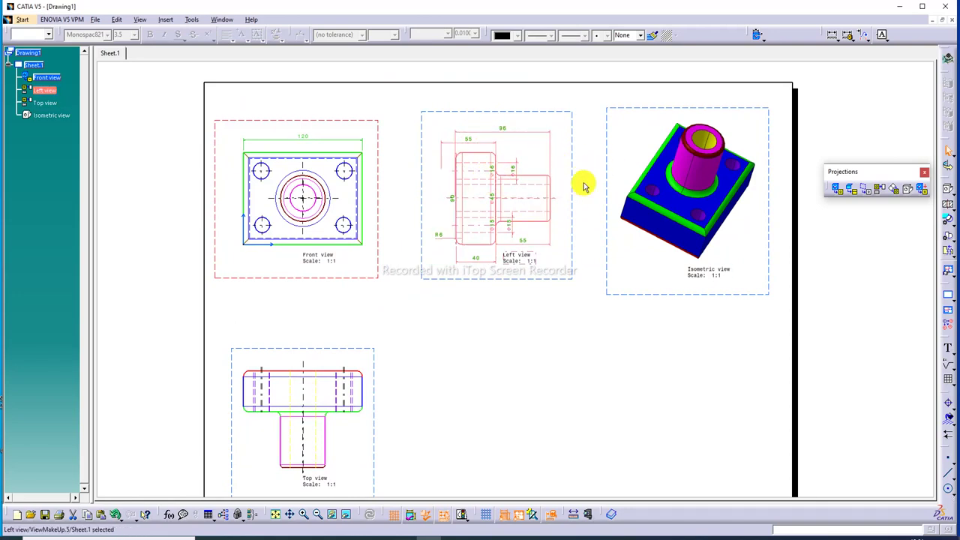
Drag the Left view's ø16 dimension leftward and multi-select its other dimensions.
{"action": "left_click", "coordinate": [495, 171]}
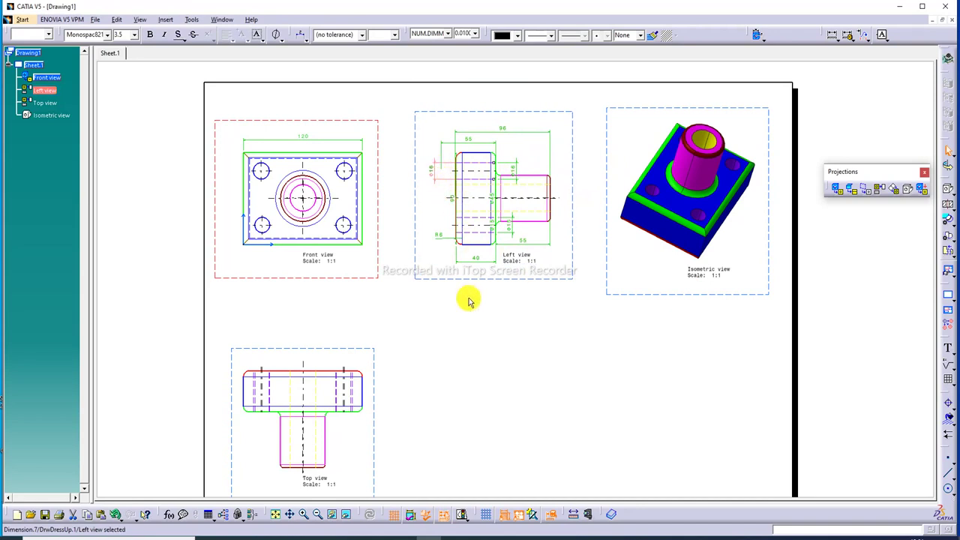
{"action": "left_click", "coordinate": [442, 199]}
{"action": "left_click_drag", "start_coordinate": [441, 200], "coordinate": [426, 204]}
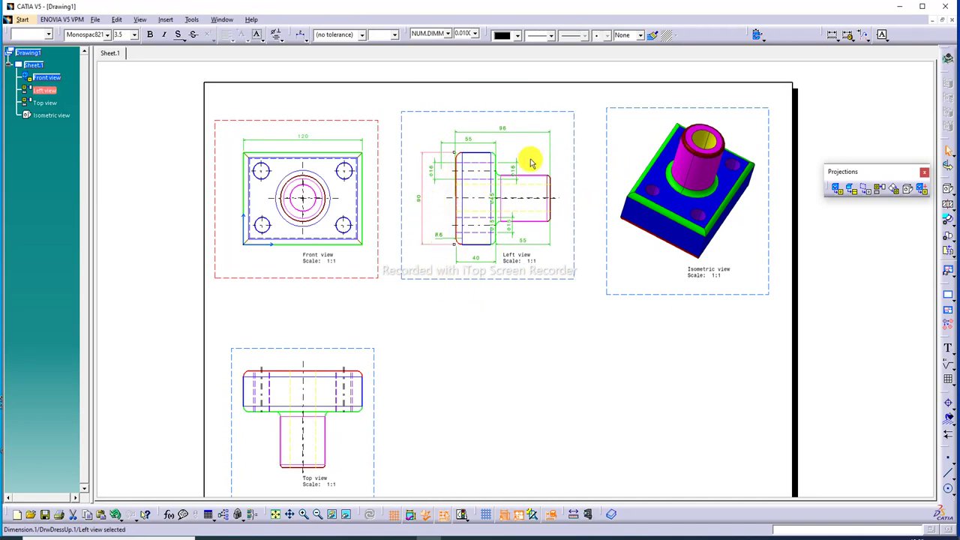
{"action": "left_click", "coordinate": [497, 129]}
{"action": "left_click", "coordinate": [437, 175]}
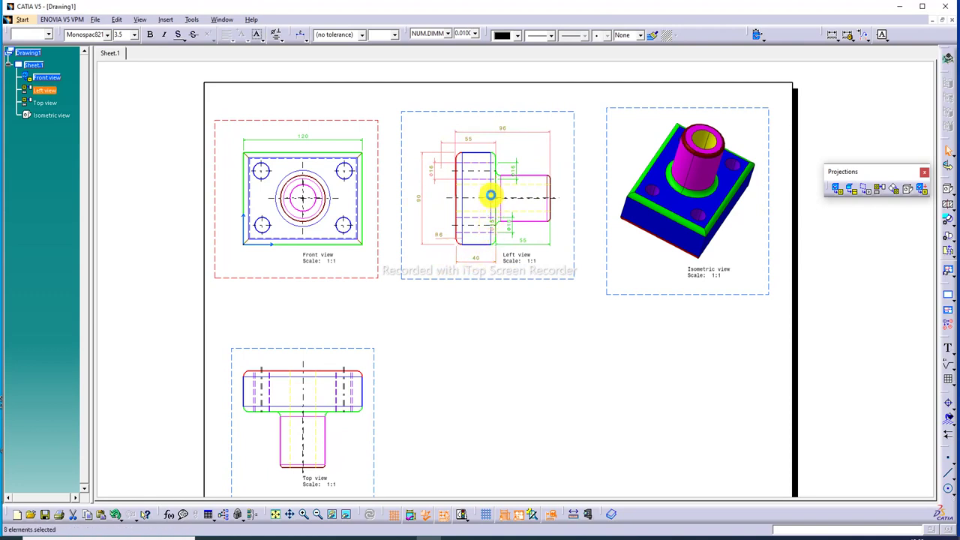
{"action": "left_click", "coordinate": [513, 166], "text": "ctrl"}
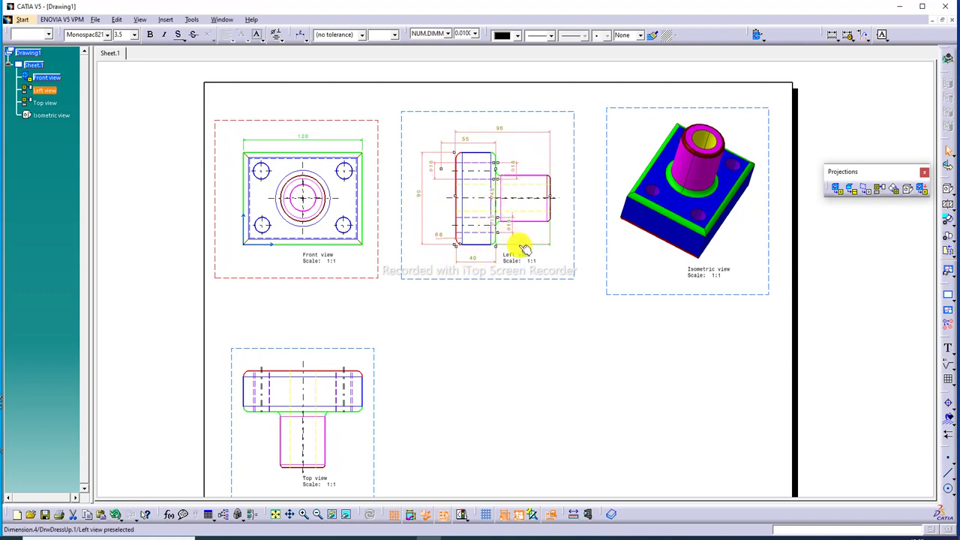
Set the selected Left view dimensions' text size to 5.0.
{"action": "right_click", "coordinate": [309, 141]}
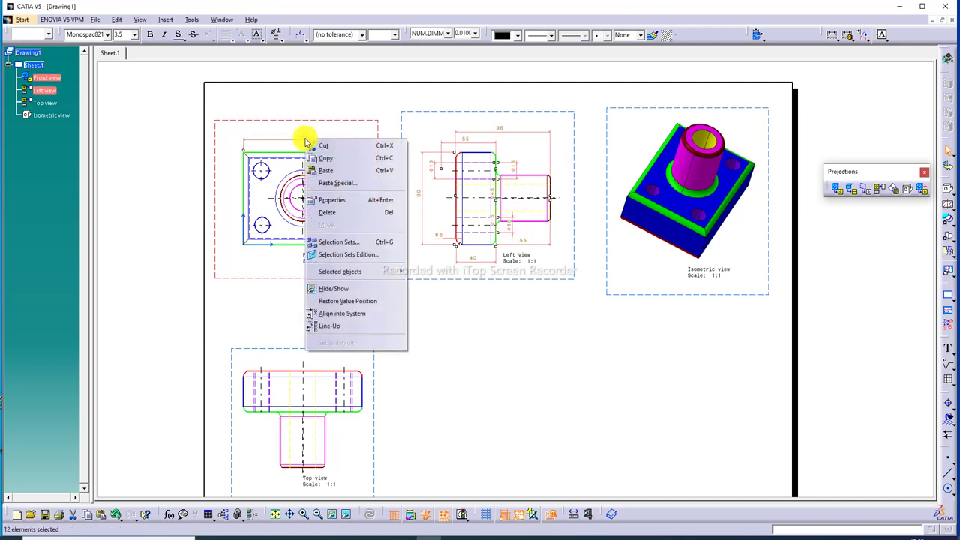
{"action": "left_click", "coordinate": [332, 124]}
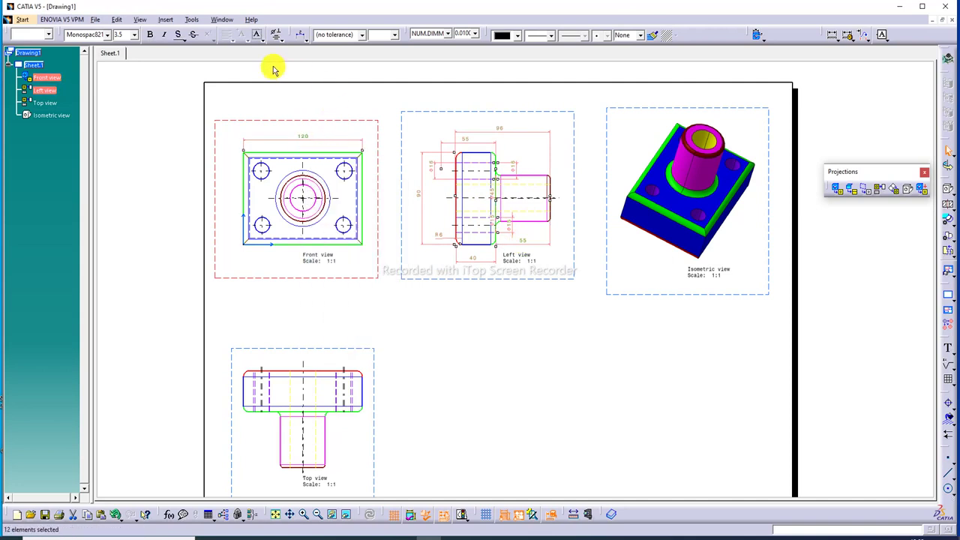
{"action": "left_click", "coordinate": [133, 35]}
{"action": "left_click", "coordinate": [126, 53]}
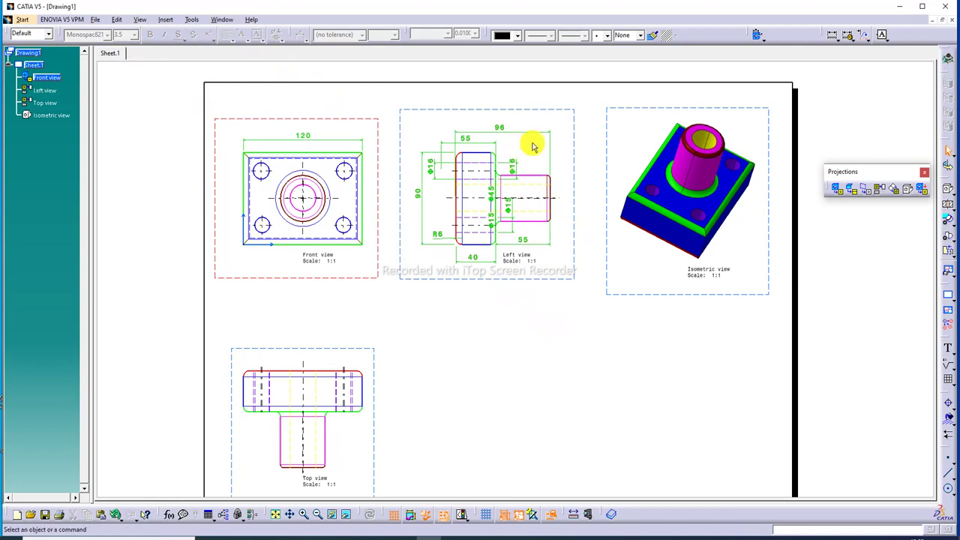
Place one Φ15 dimension right of the boss and the other on the part's left side.
{"action": "left_click", "coordinate": [517, 161]}
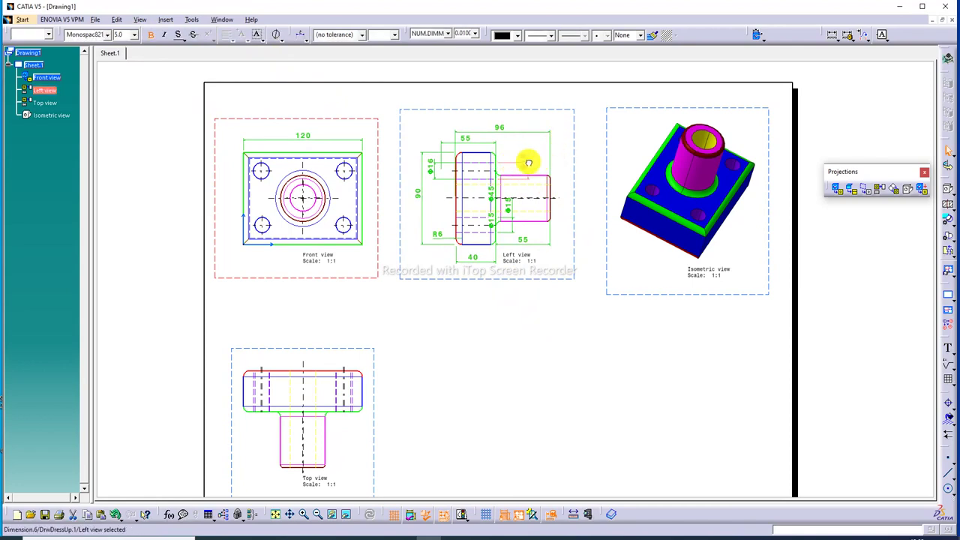
{"action": "left_click", "coordinate": [576, 209]}
{"action": "left_click", "coordinate": [515, 207]}
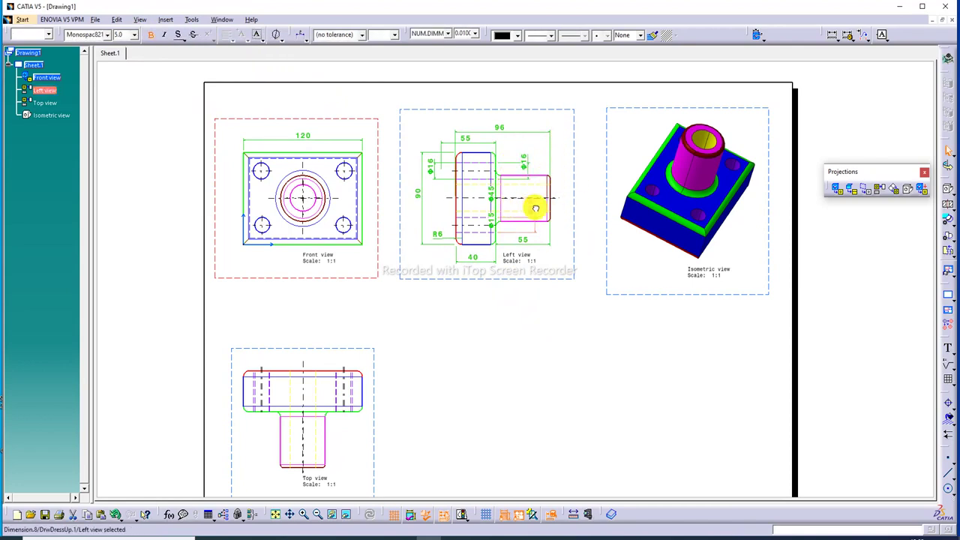
{"action": "left_click_drag", "start_coordinate": [560, 209], "coordinate": [565, 203]}
{"action": "left_click", "coordinate": [575, 311]}
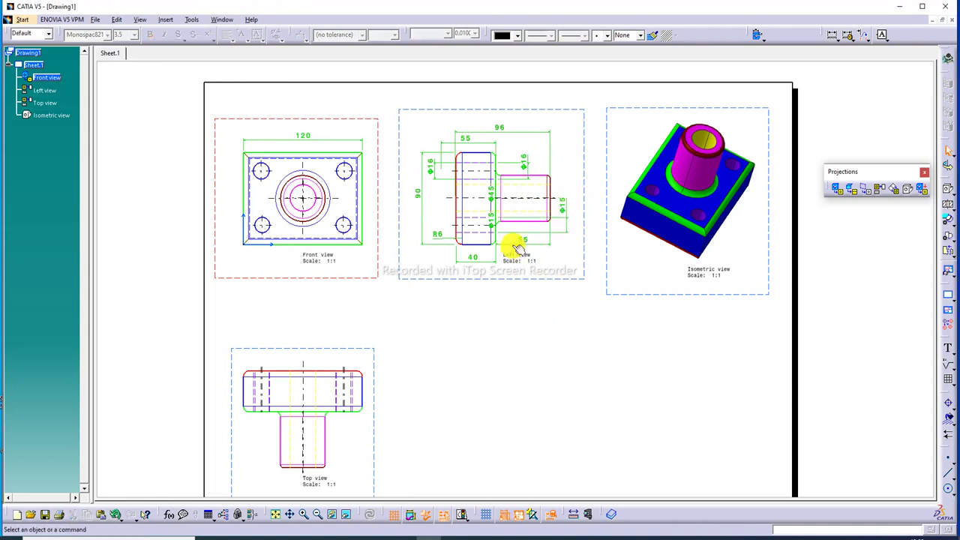
{"action": "left_click", "coordinate": [491, 218]}
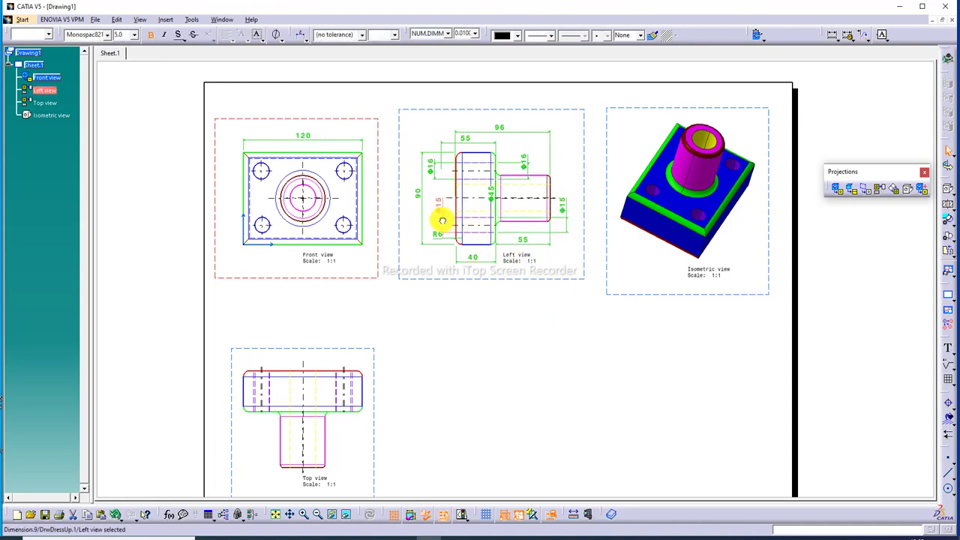
{"action": "left_click_drag", "start_coordinate": [440, 216], "coordinate": [433, 215]}
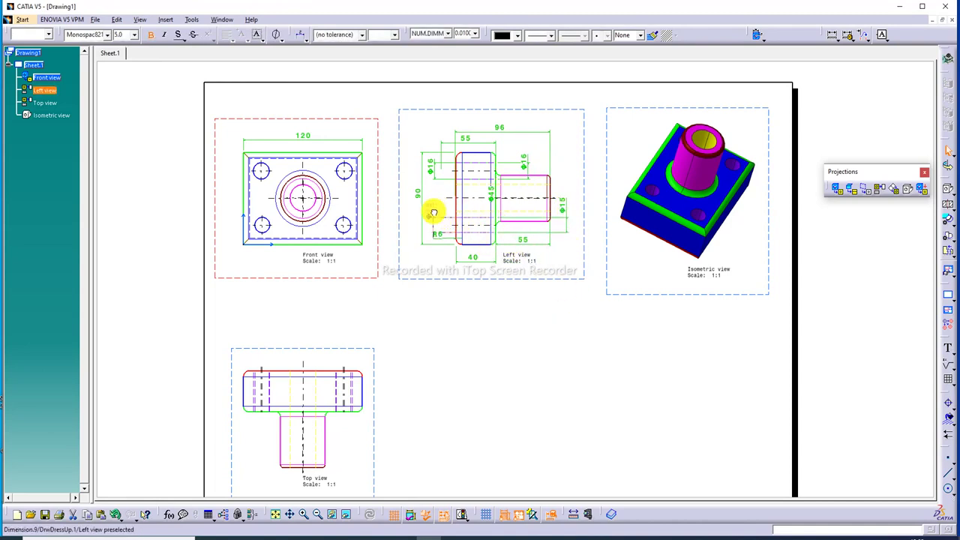
{"action": "left_click", "coordinate": [501, 323]}
{"action": "left_click", "coordinate": [516, 194]}
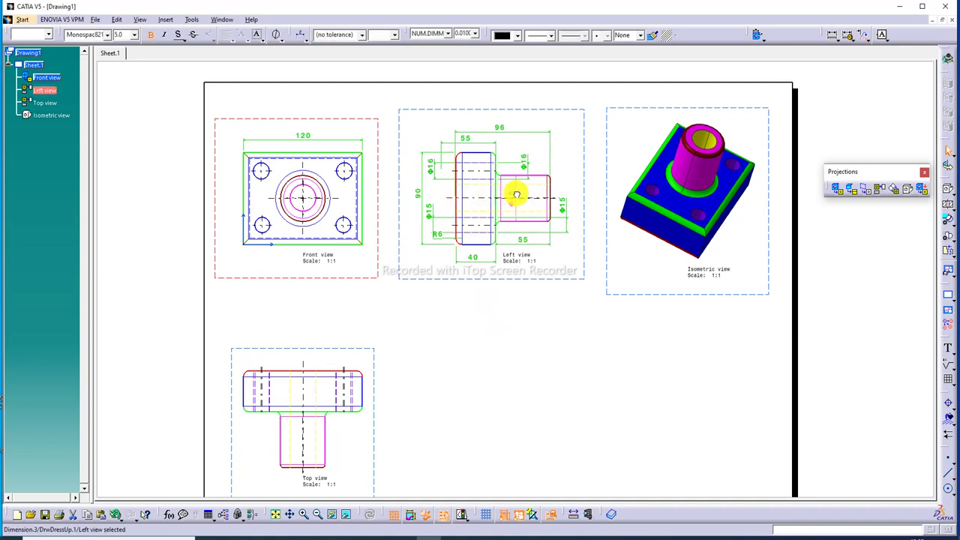
{"action": "left_click", "coordinate": [568, 143]}
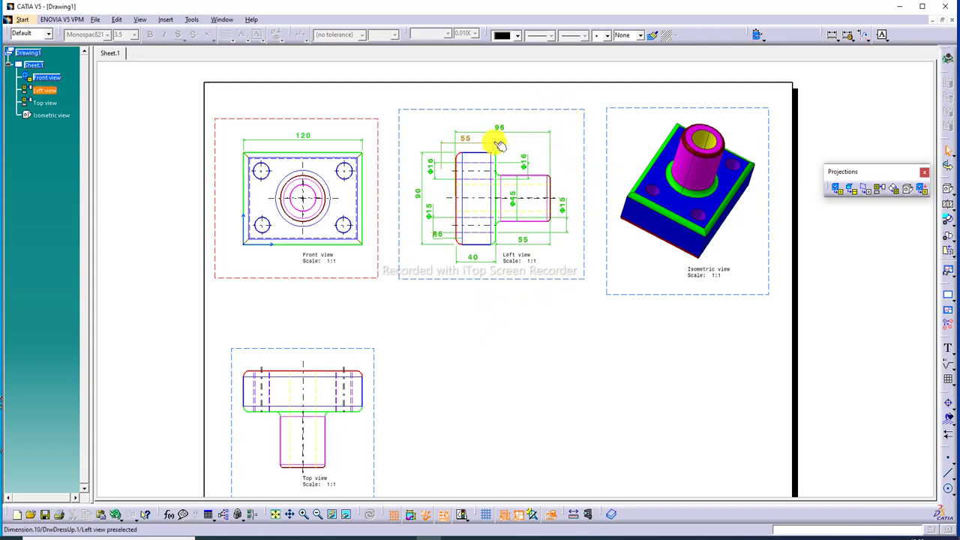
{"action": "left_click", "coordinate": [463, 141]}
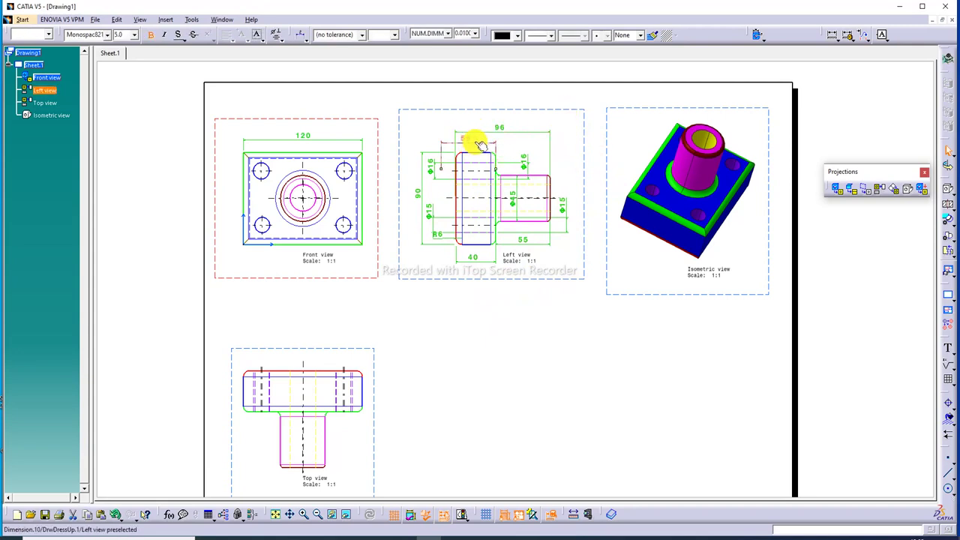
{"action": "left_click", "coordinate": [611, 338]}
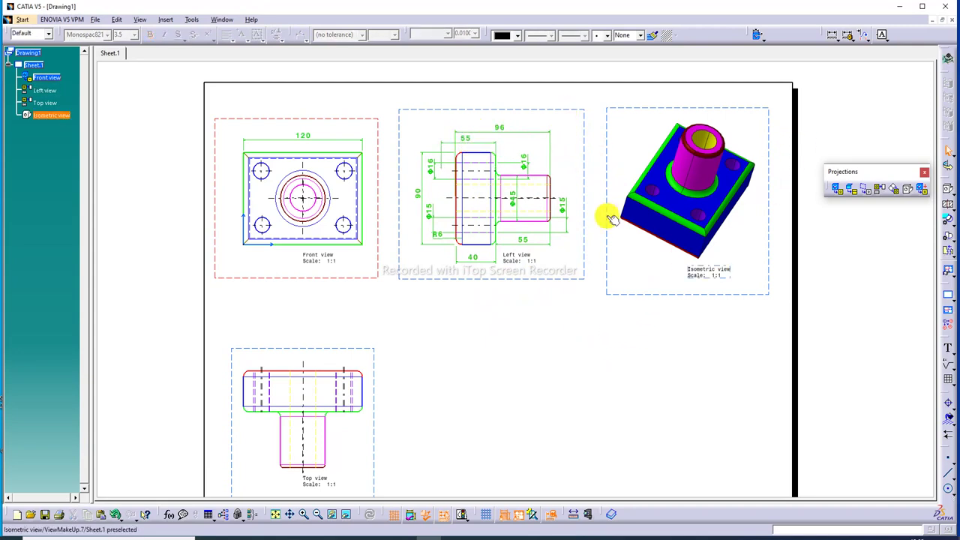
Pan the sheet, raise the Projections toolbar, and move the Top view up toward the Front view.
{"action": "scroll", "coordinate": [613, 217], "scroll_direction": "down", "scroll_amount": 1}
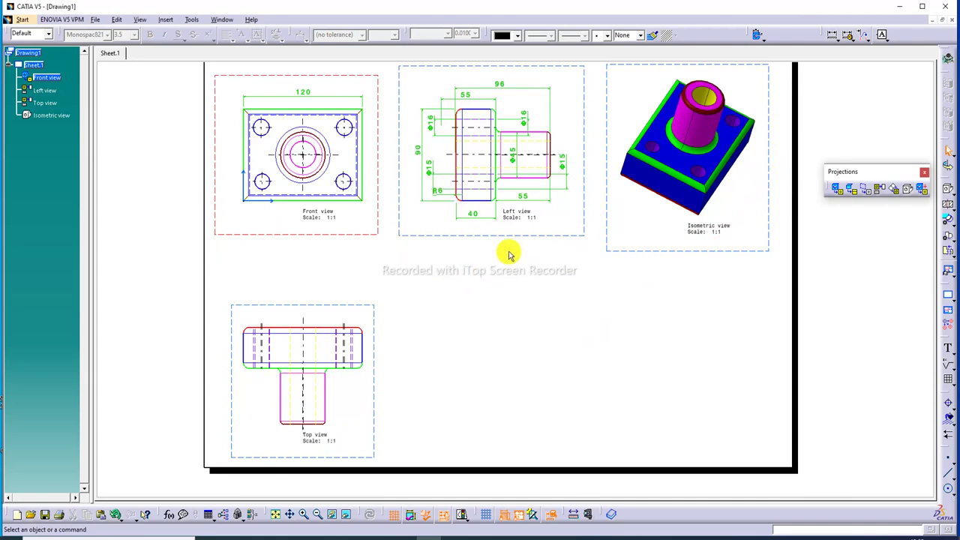
{"action": "scroll", "coordinate": [508, 254], "scroll_direction": "up", "scroll_amount": 1}
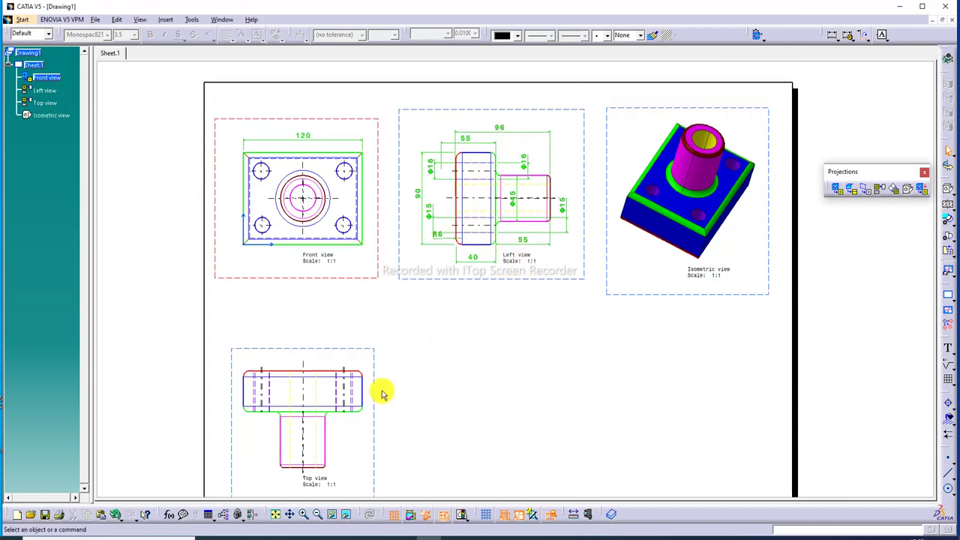
{"action": "left_click_drag", "start_coordinate": [288, 514], "coordinate": [763, 246]}
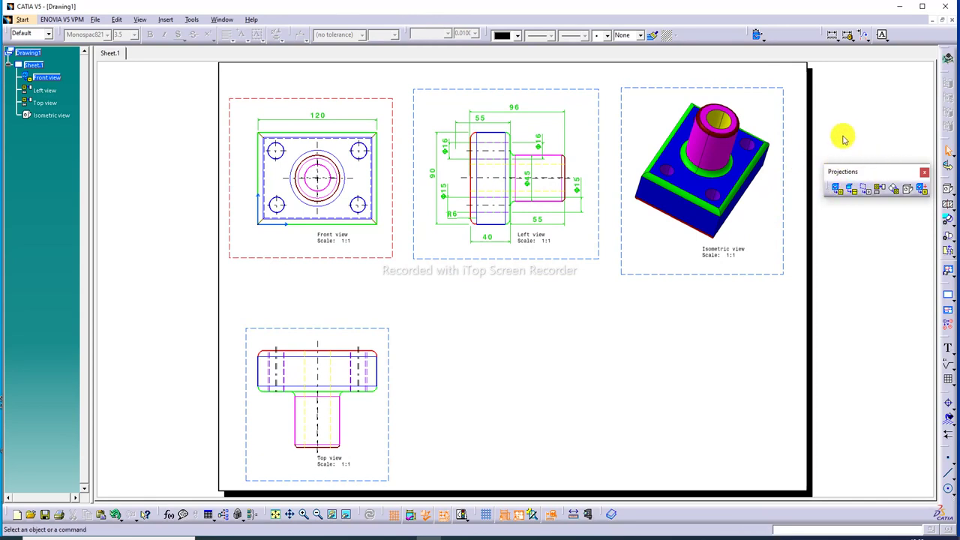
{"action": "left_click_drag", "start_coordinate": [843, 171], "coordinate": [846, 93]}
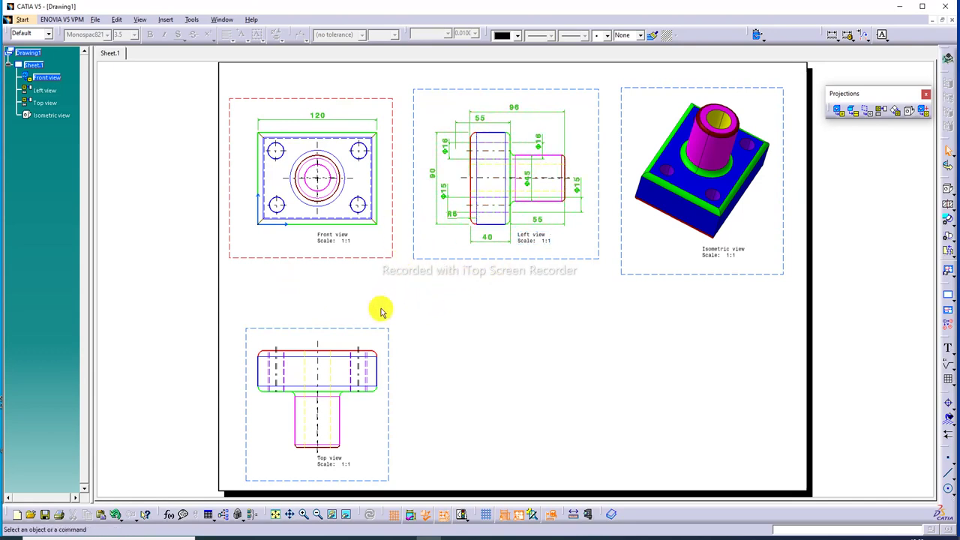
{"action": "left_click_drag", "start_coordinate": [372, 328], "coordinate": [435, 310]}
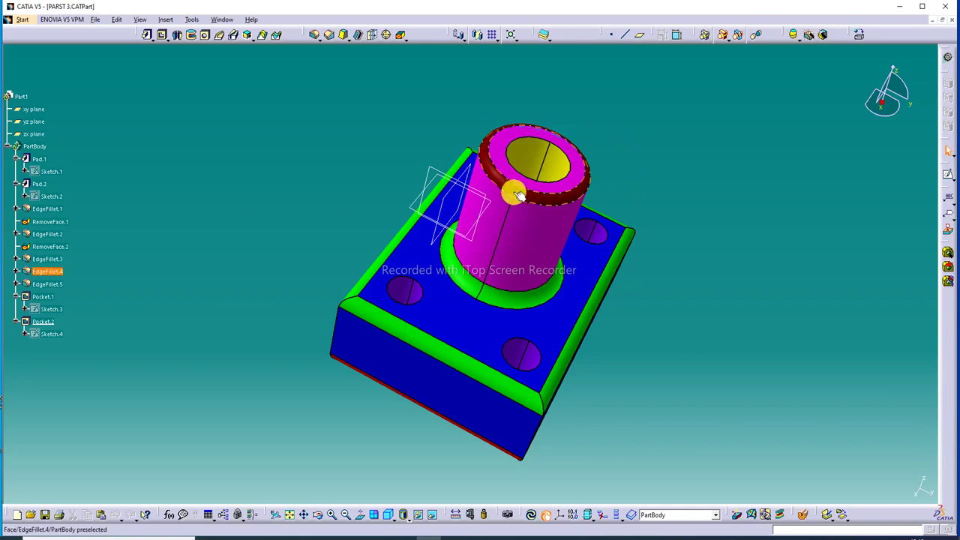
Orbit PARST 3.CATPart to an upright isometric view and bring up the workbench list.
{"action": "mouse_move", "coordinate": [528, 279]}
{"action": "middle_mouse_down"}
{"action": "mouse_move", "coordinate": [497, 219]}
{"action": "mouse_move", "coordinate": [600, 272]}
{"action": "mouse_move", "coordinate": [645, 255]}
{"action": "middle_mouse_up"}
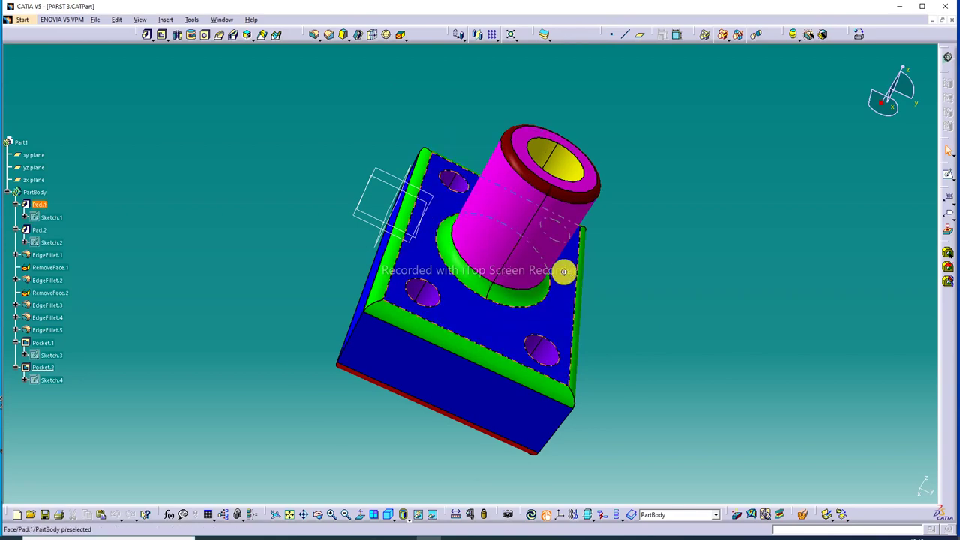
{"action": "mouse_move", "coordinate": [564, 272]}
{"action": "middle_mouse_down"}
{"action": "mouse_move", "coordinate": [443, 285]}
{"action": "mouse_move", "coordinate": [456, 270]}
{"action": "middle_mouse_up"}
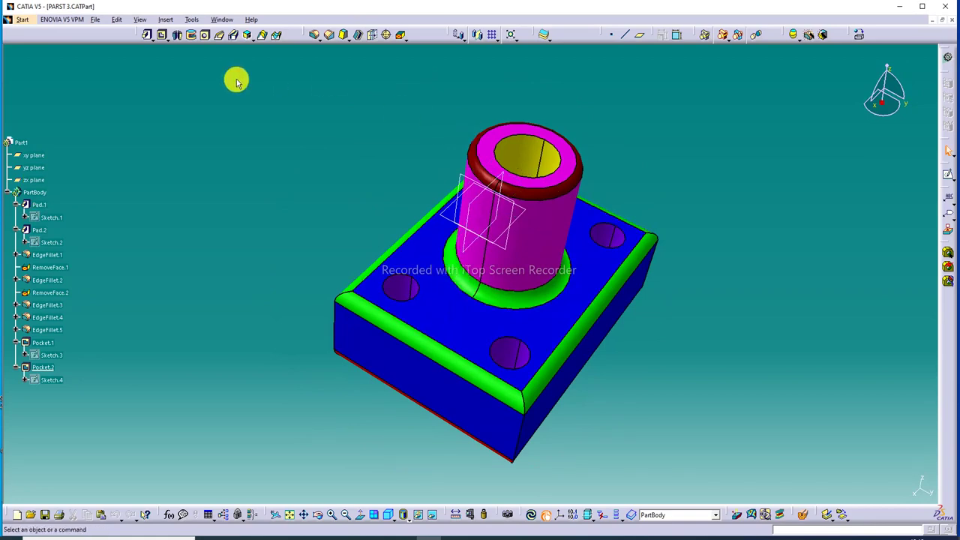
{"action": "left_click", "coordinate": [23, 20]}
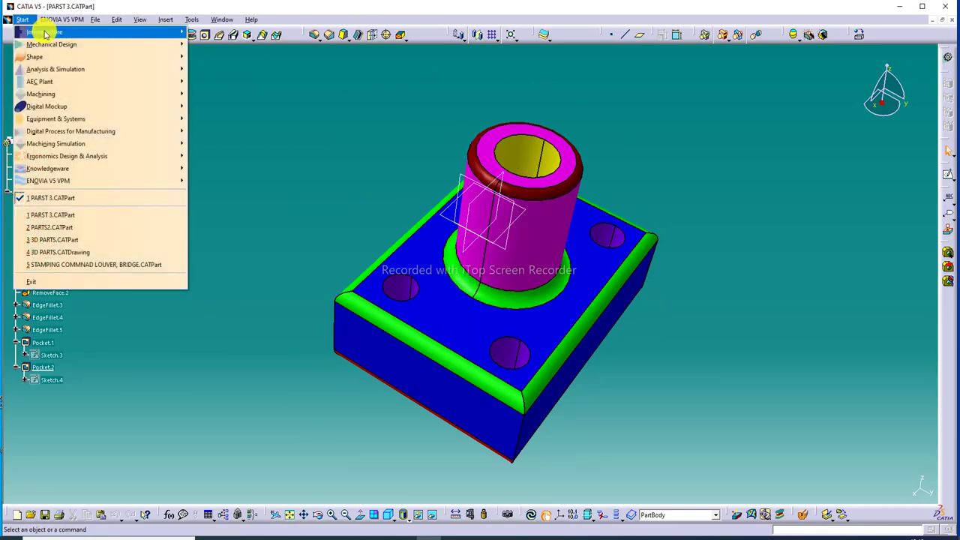
{"action": "mouse_move", "coordinate": [51, 45]}
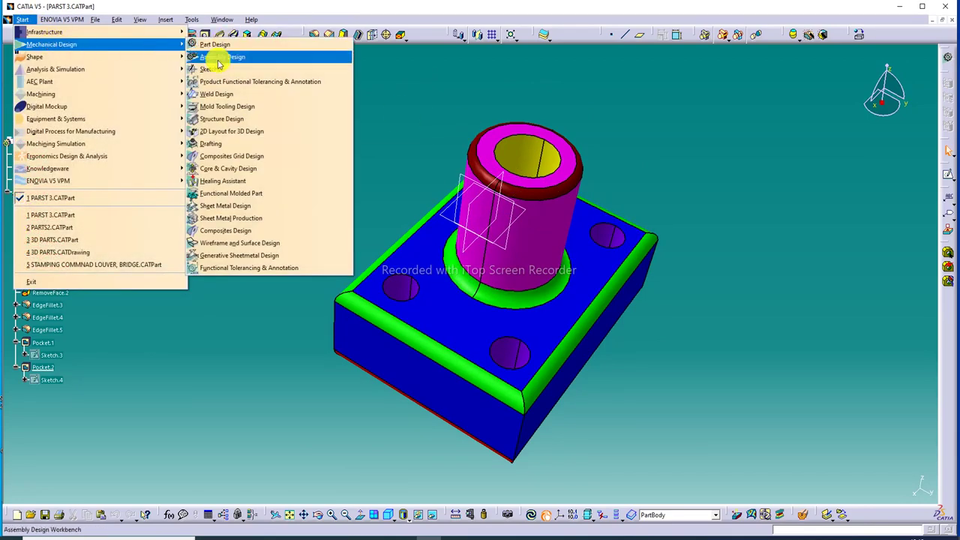
Start a new Drafting drawing with the Front, Top and Left views layout and open its sheet settings.
{"action": "left_click", "coordinate": [241, 145]}
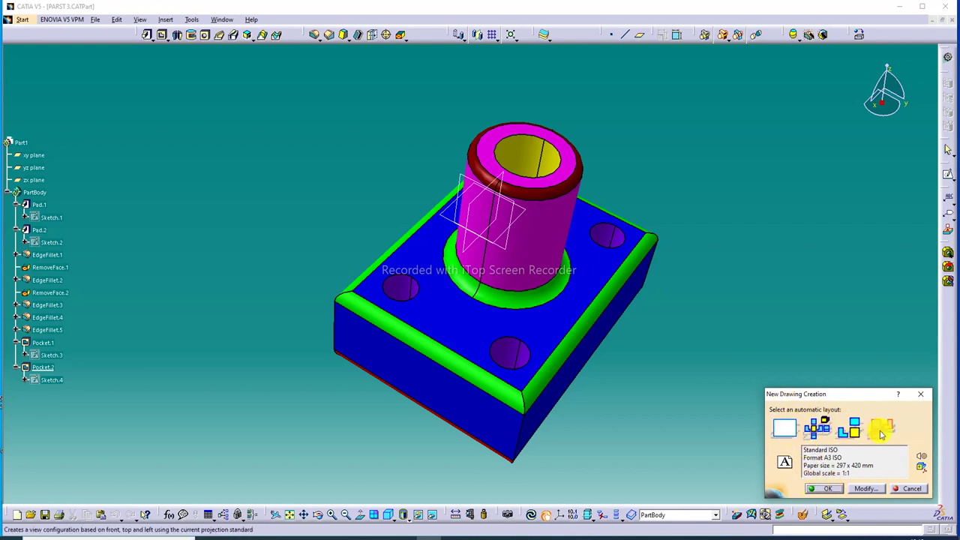
{"action": "left_click", "coordinate": [785, 430]}
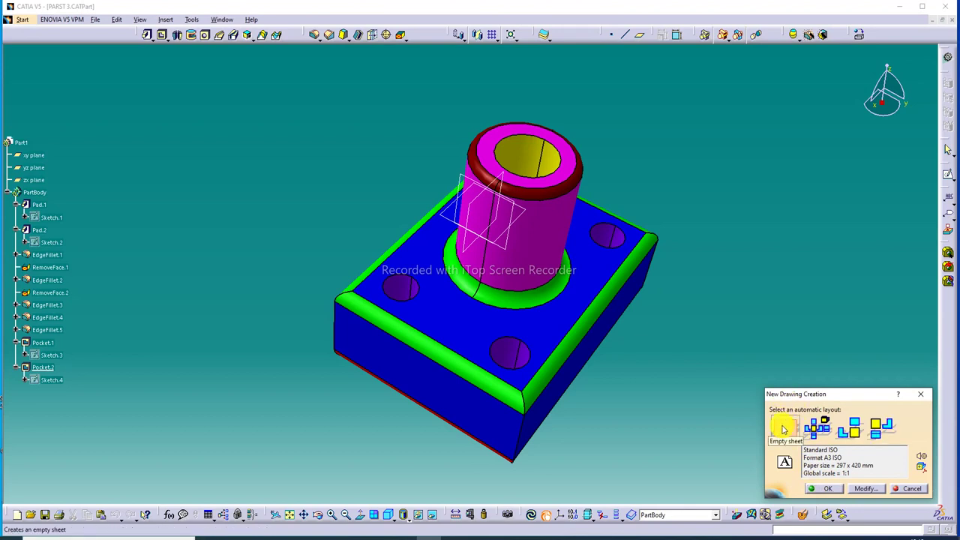
{"action": "left_click", "coordinate": [885, 428]}
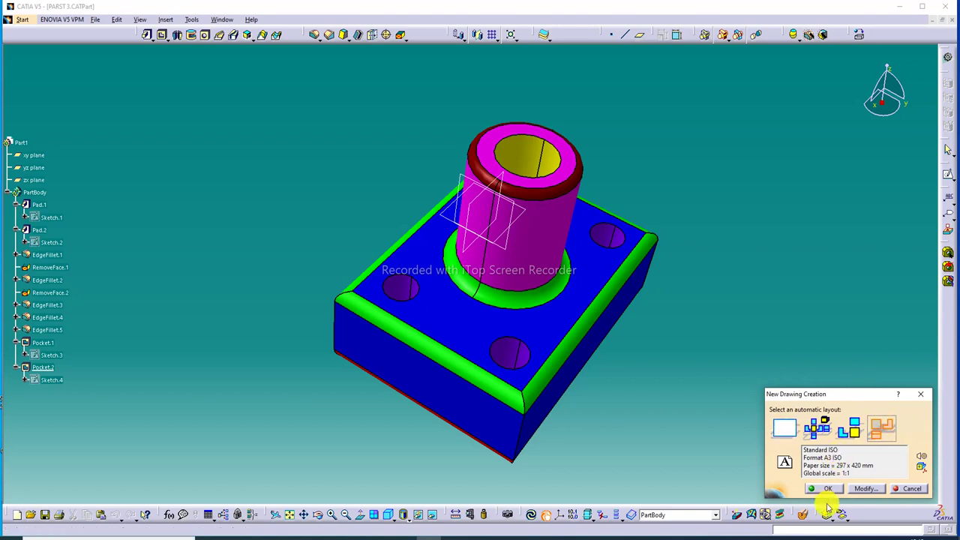
{"action": "left_click", "coordinate": [860, 490]}
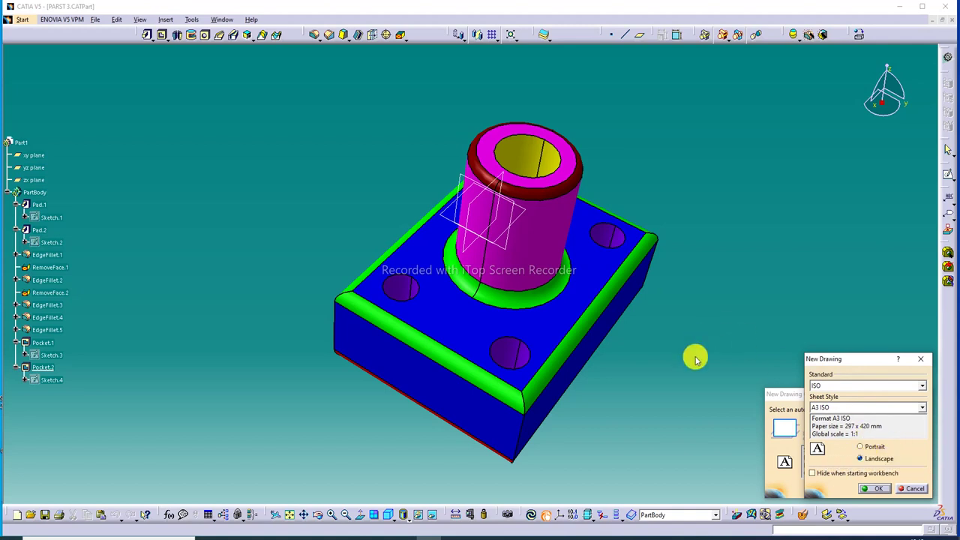
Set the A3 ISO sheet orientation to Portrait and confirm it.
{"action": "left_click", "coordinate": [870, 448]}
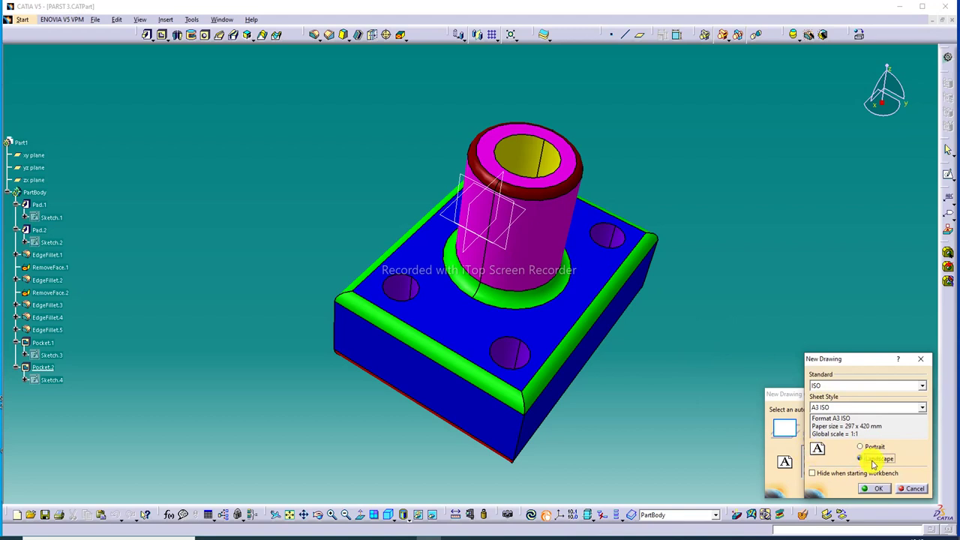
{"action": "left_click", "coordinate": [869, 461]}
{"action": "left_click", "coordinate": [868, 447]}
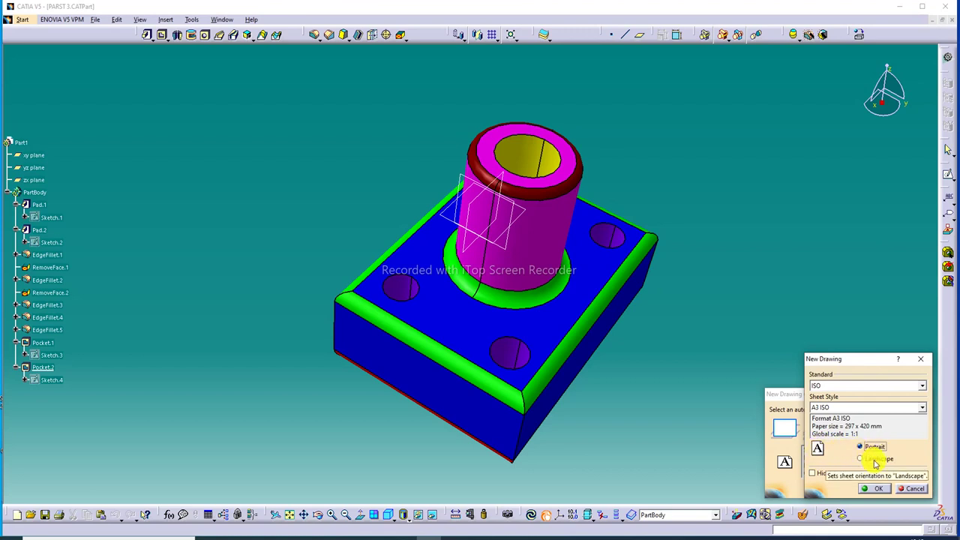
{"action": "left_click", "coordinate": [876, 464]}
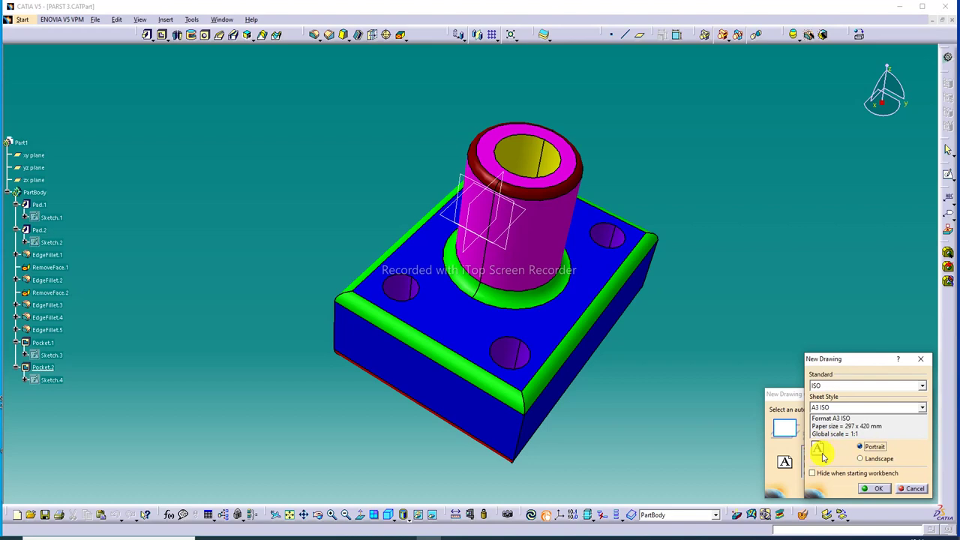
{"action": "left_click", "coordinate": [879, 489]}
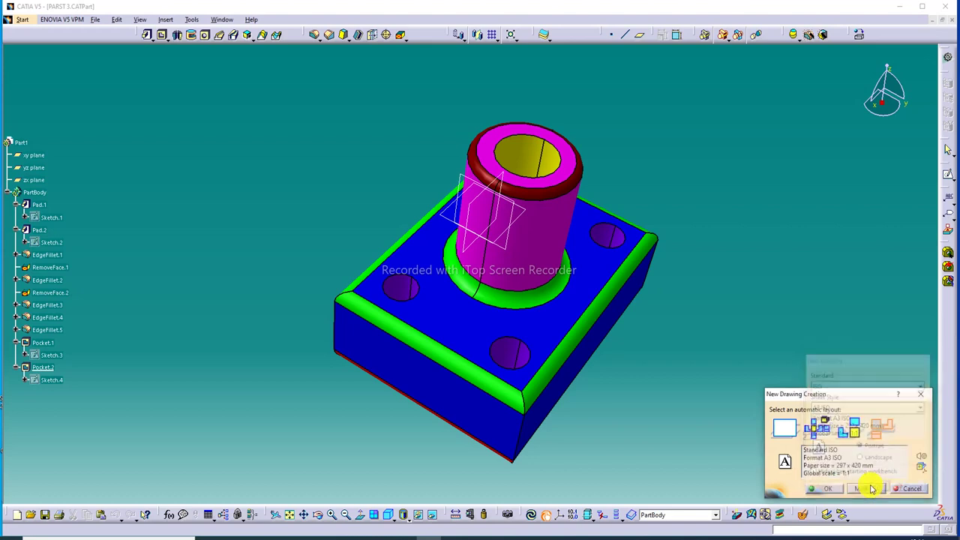
Generate the portrait Front, Top and Left drawing, fit it to the window, then close it without saving.
{"action": "left_click", "coordinate": [829, 489]}
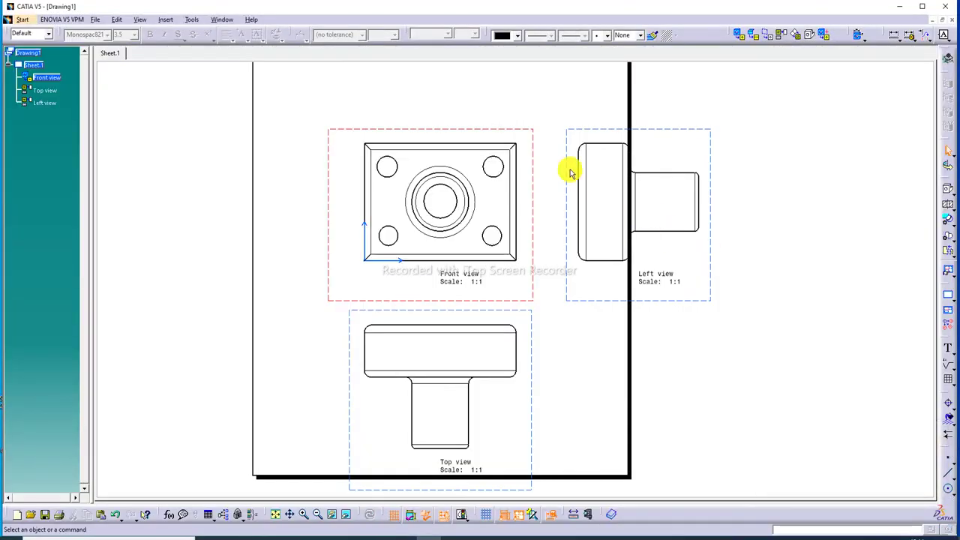
{"action": "left_click", "coordinate": [278, 515]}
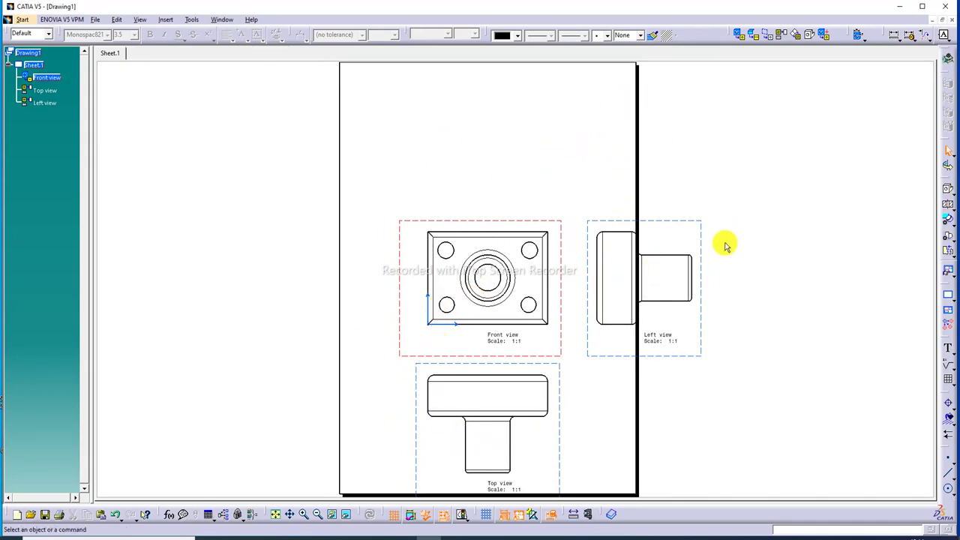
{"action": "left_click", "coordinate": [952, 24]}
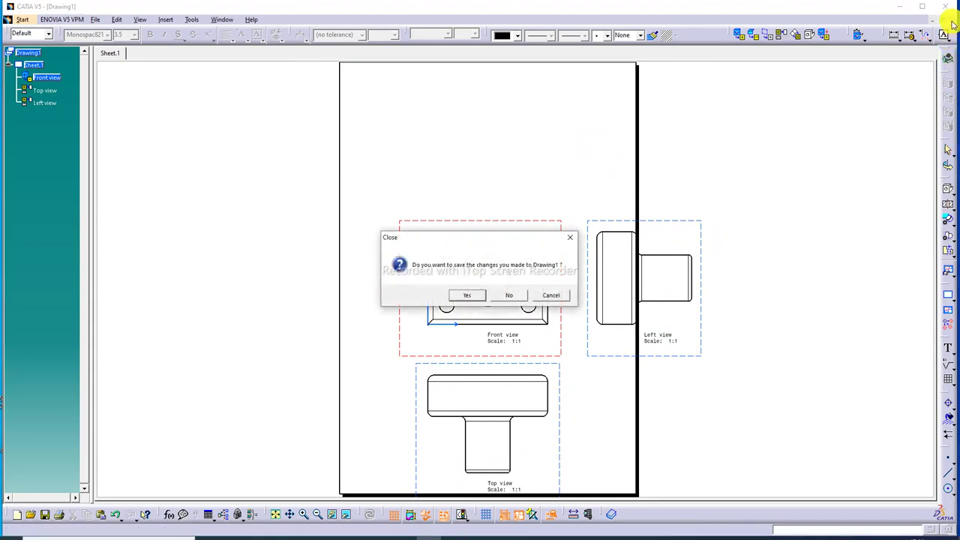
{"action": "left_click", "coordinate": [517, 295]}
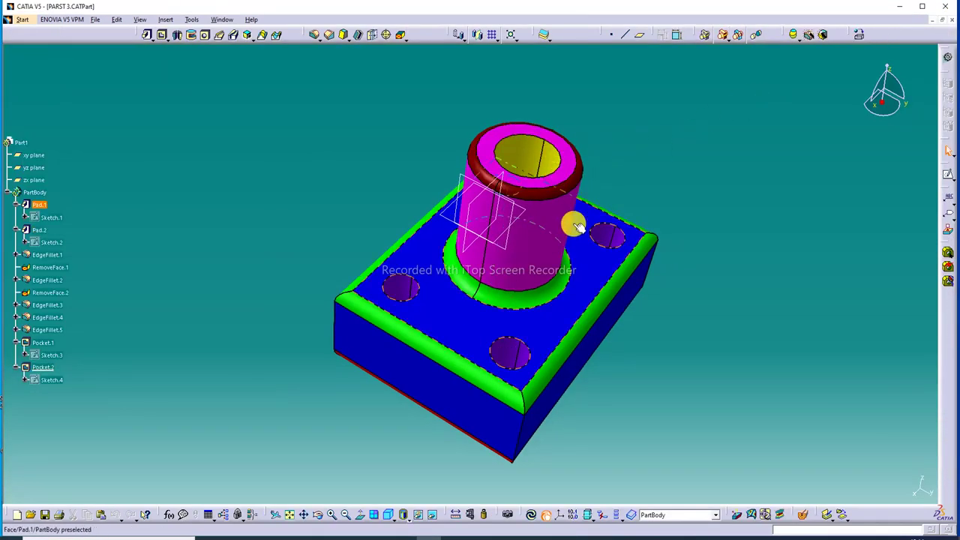
Create a landscape A3 ISO Drafting drawing with Front, Top and Left views at 1:1.
{"action": "left_click", "coordinate": [22, 19]}
{"action": "mouse_move", "coordinate": [51, 44]}
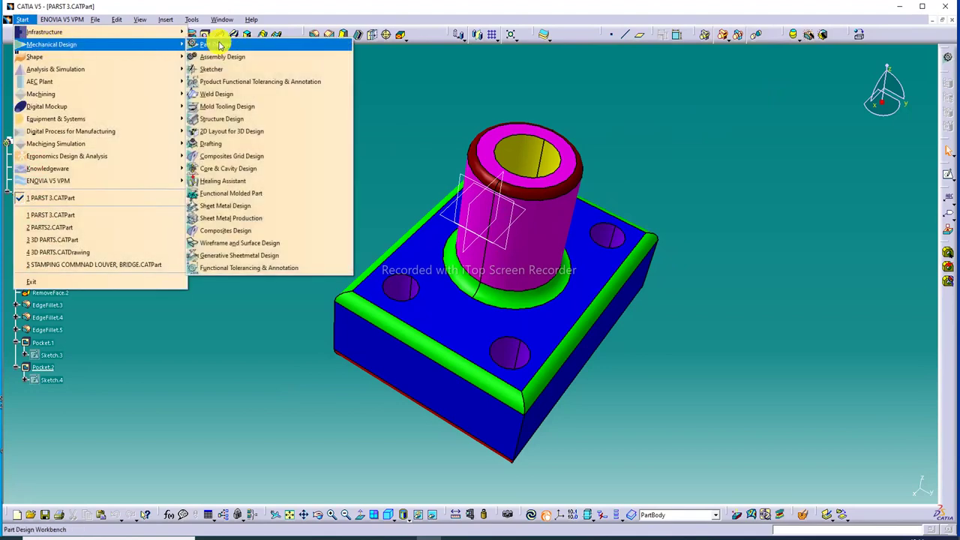
{"action": "left_click", "coordinate": [237, 143]}
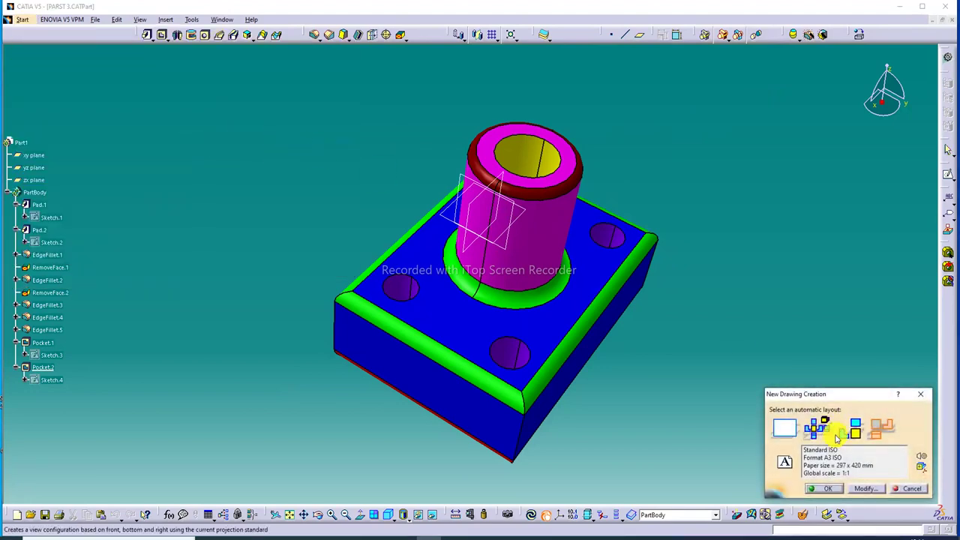
{"action": "left_click", "coordinate": [859, 488]}
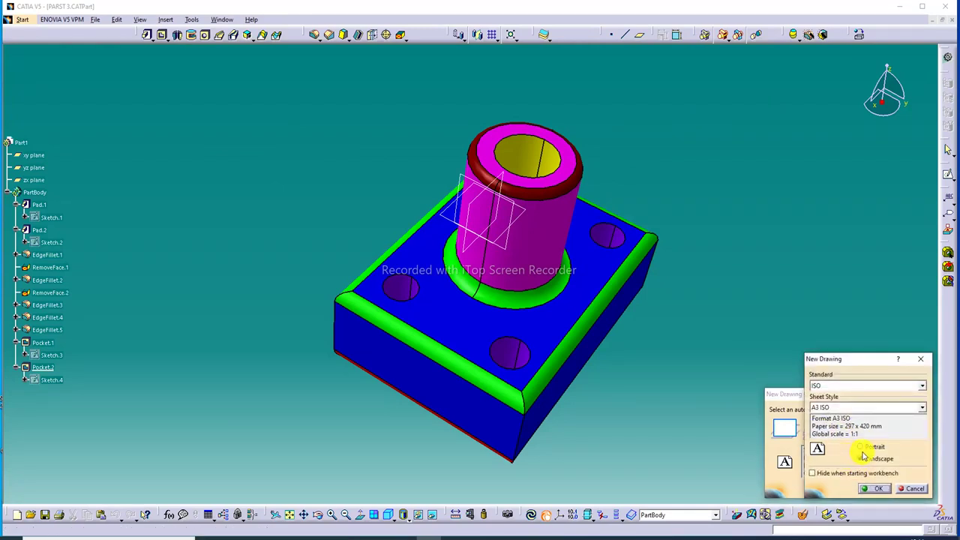
{"action": "left_click", "coordinate": [877, 488]}
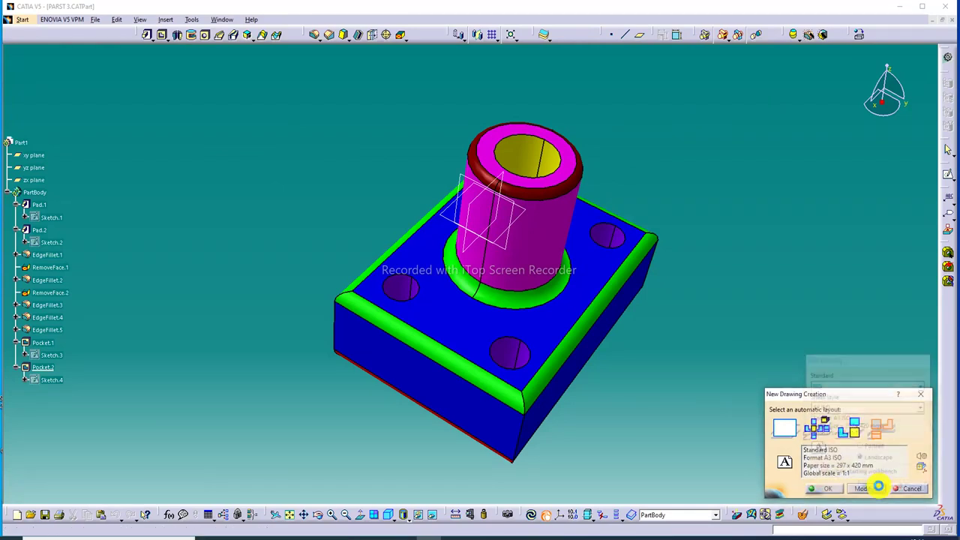
{"action": "left_click", "coordinate": [829, 490]}
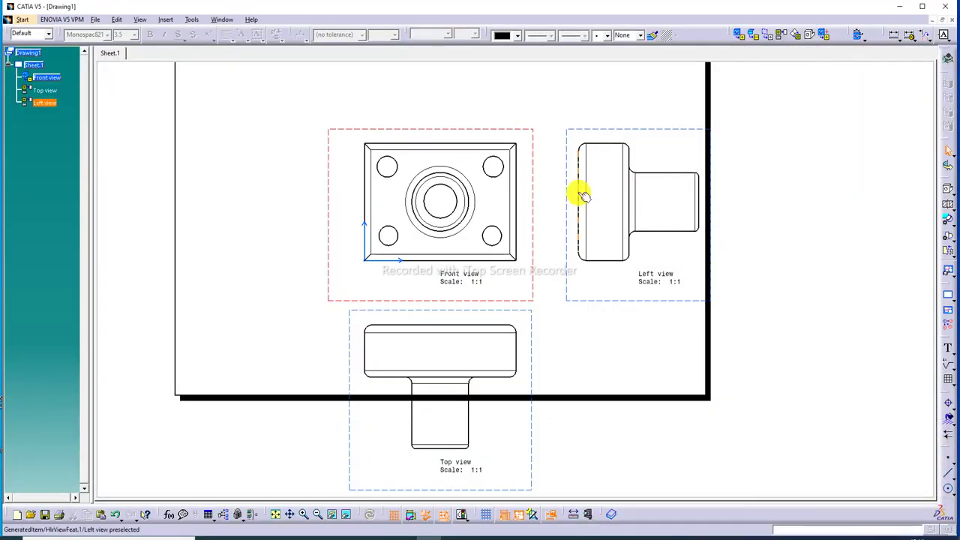
Move the Front view and its linked views up-left, nudge the Left view, and refit the sheet.
{"action": "left_click", "coordinate": [276, 513]}
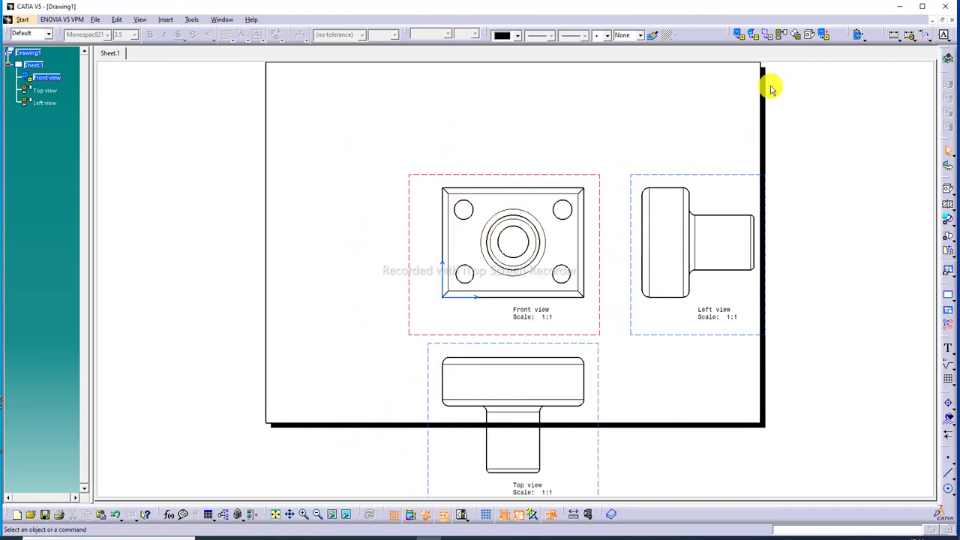
{"action": "left_click_drag", "start_coordinate": [524, 178], "coordinate": [437, 121]}
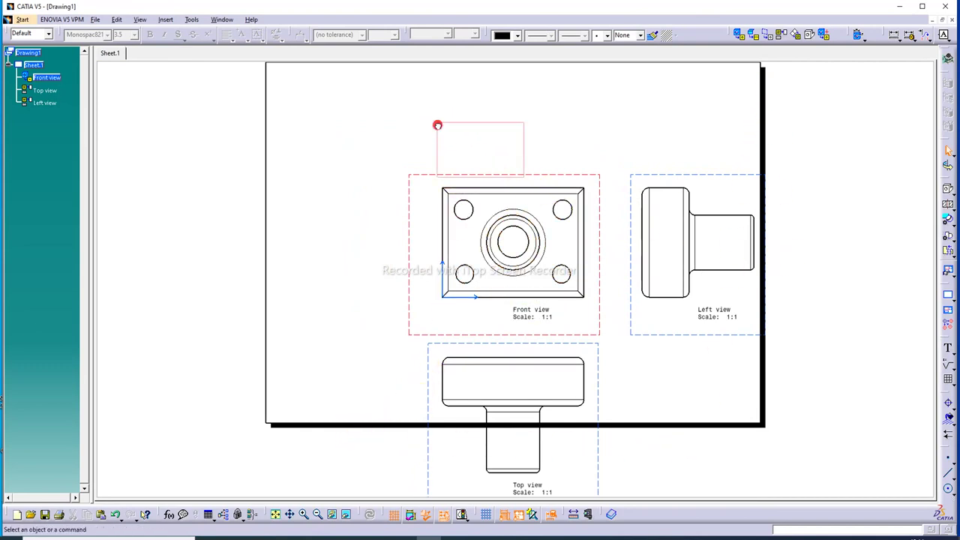
{"action": "left_click_drag", "start_coordinate": [445, 176], "coordinate": [313, 73]}
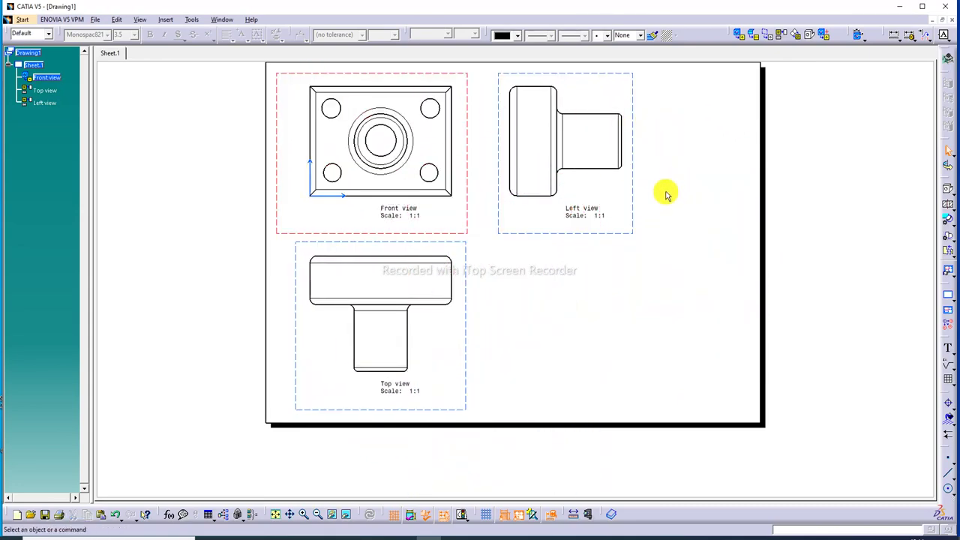
{"action": "left_click_drag", "start_coordinate": [546, 233], "coordinate": [540, 233]}
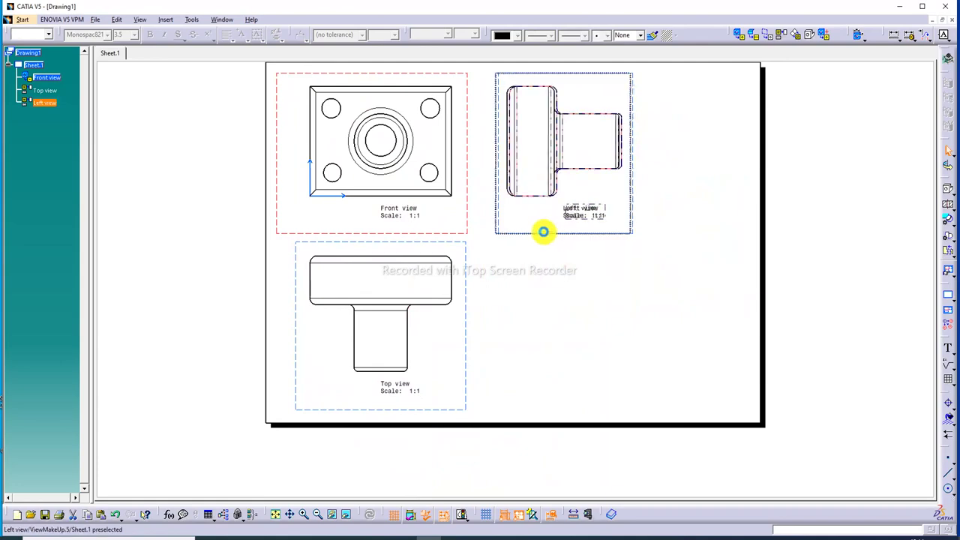
{"action": "left_click", "coordinate": [657, 194]}
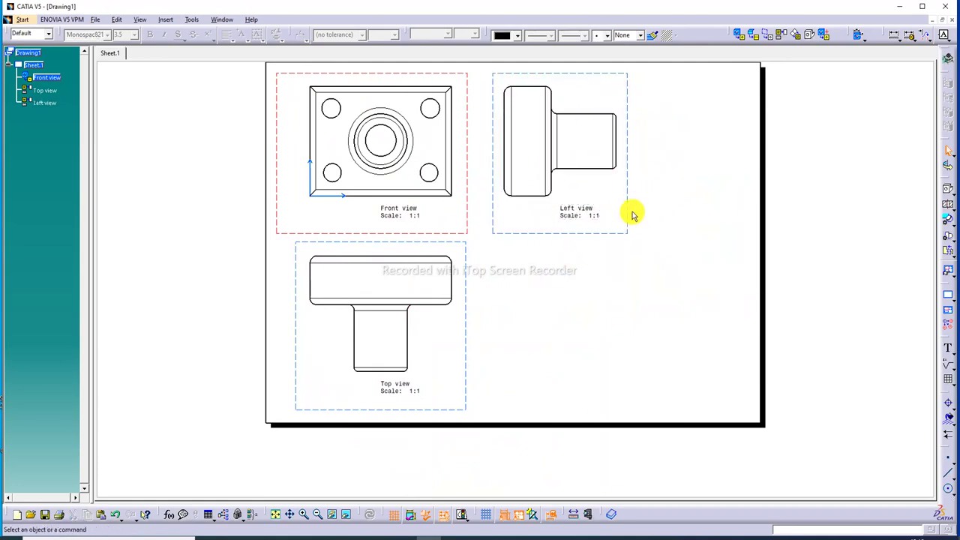
{"action": "left_click", "coordinate": [277, 515]}
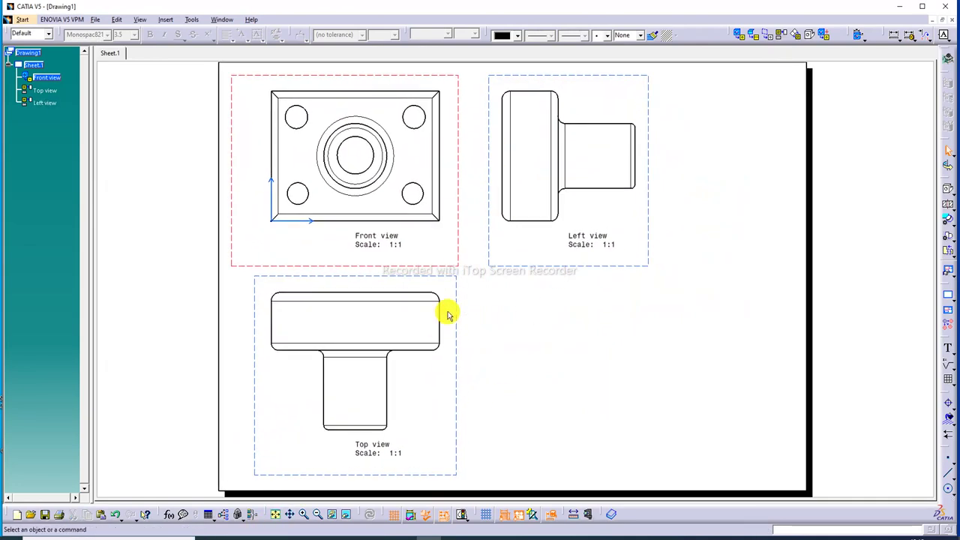
Select the Top, Front and Left views together.
{"action": "left_click", "coordinate": [458, 297]}
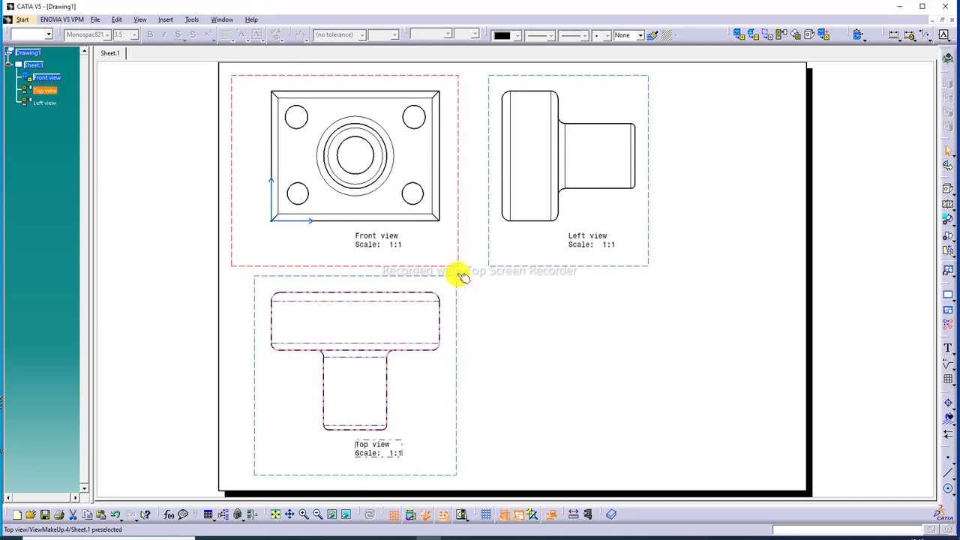
{"action": "left_click", "coordinate": [488, 306]}
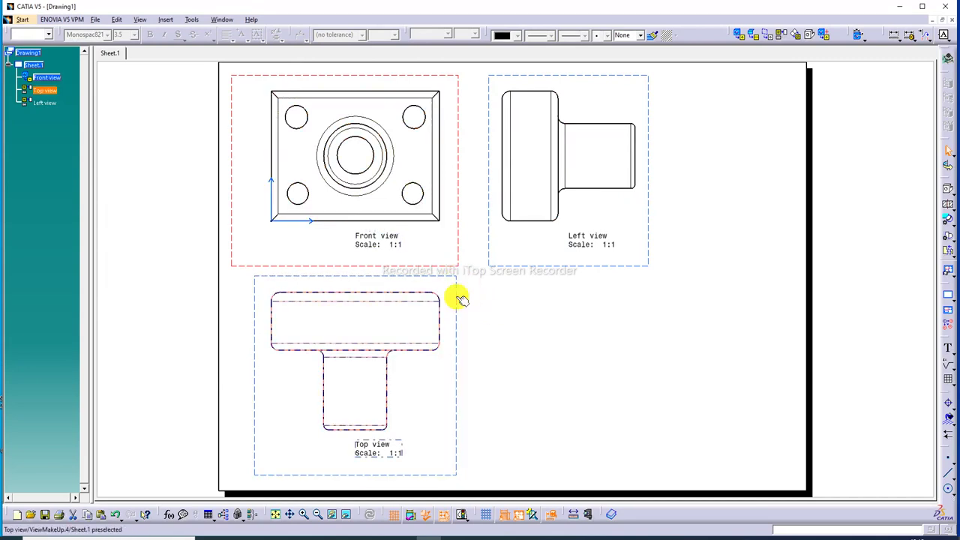
{"action": "left_click", "coordinate": [460, 299]}
{"action": "left_click", "coordinate": [459, 268], "text": "ctrl"}
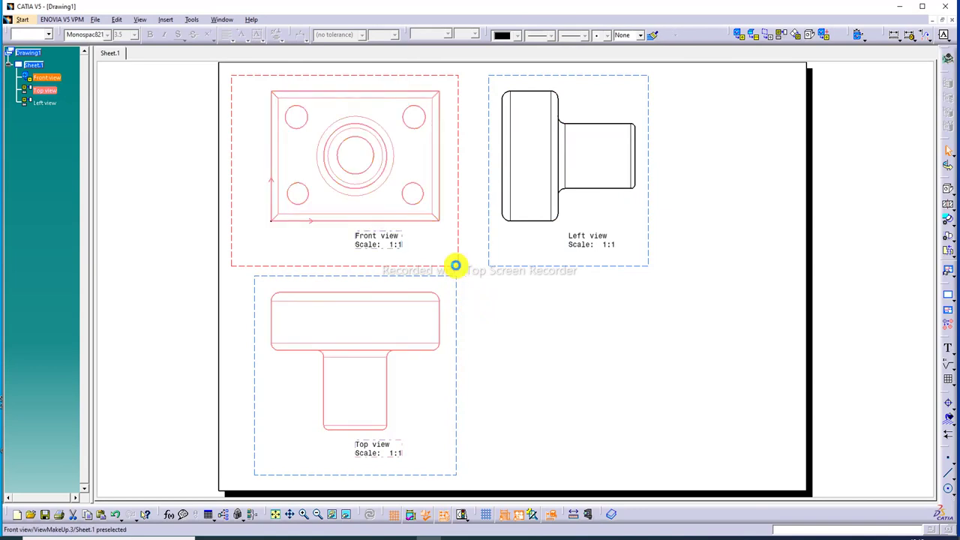
{"action": "left_click", "coordinate": [495, 264], "text": "ctrl"}
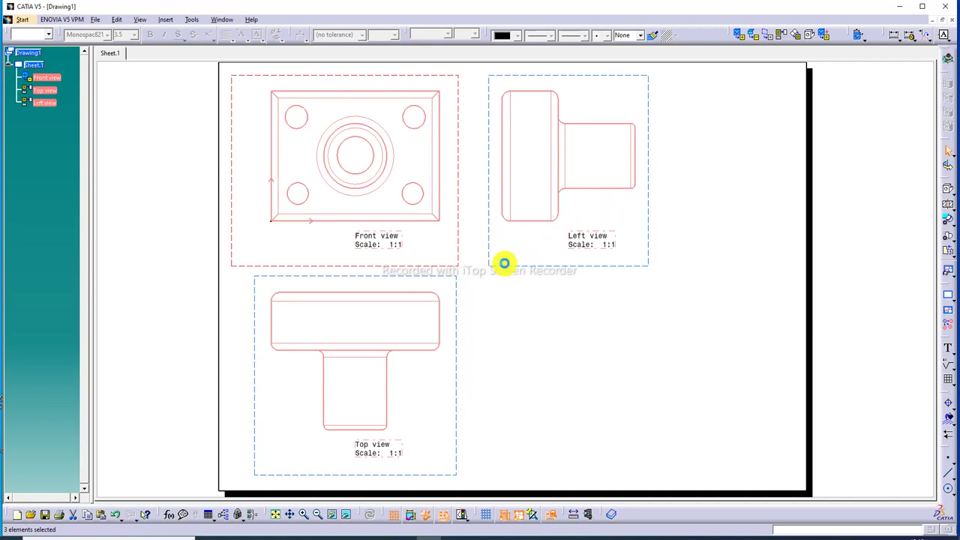
Set all three views to 3:4 scale with hidden lines, center lines, axes and threads shown.
{"action": "right_click", "coordinate": [489, 256]}
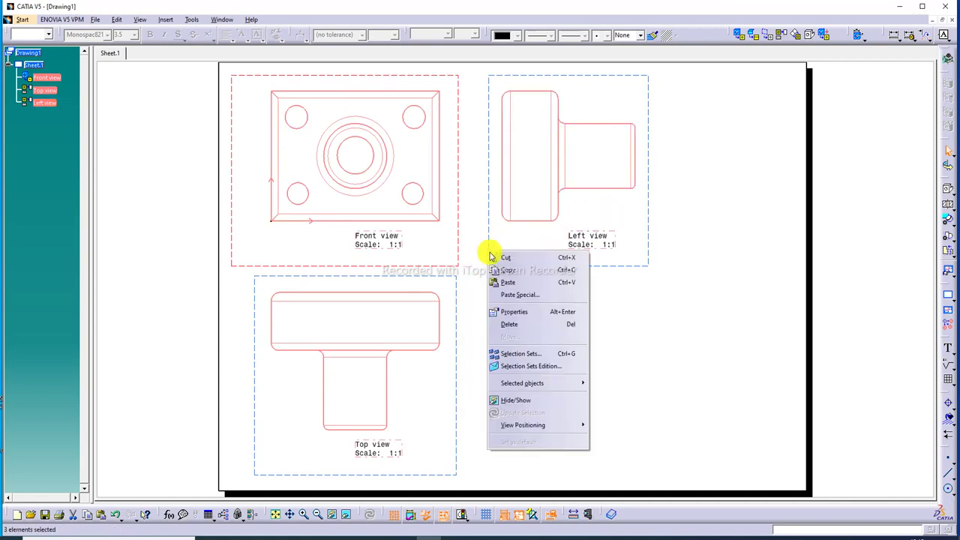
{"action": "left_click", "coordinate": [515, 311]}
{"action": "type", "text": "3:4"}
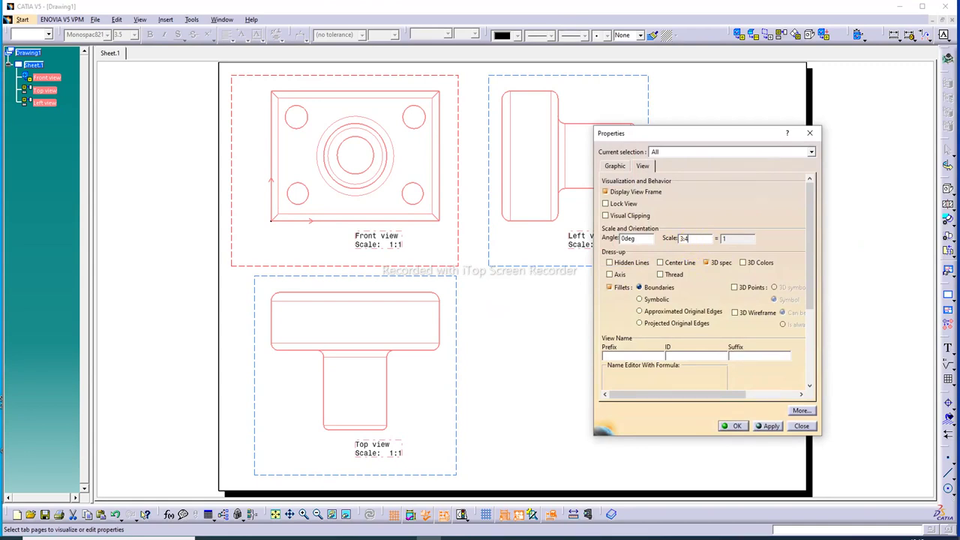
{"action": "left_click", "coordinate": [768, 426]}
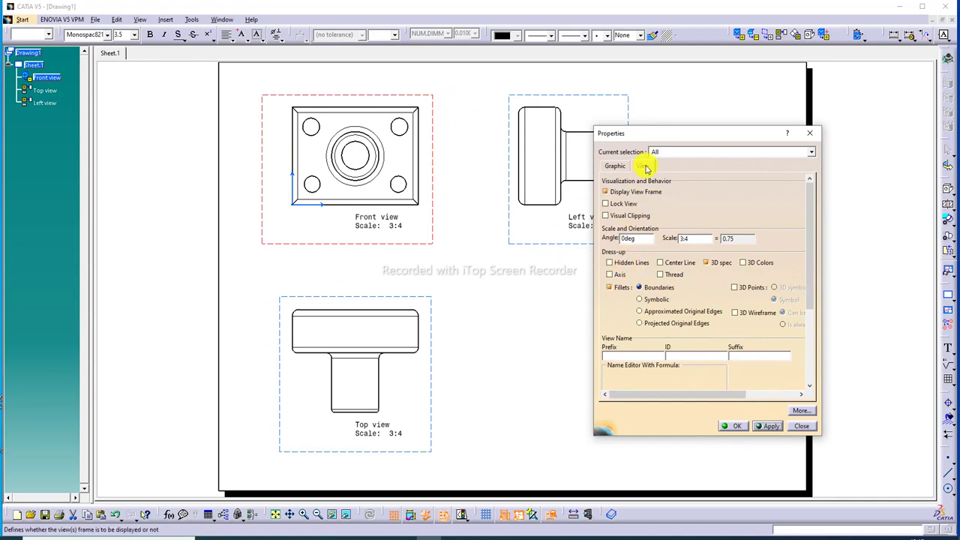
{"action": "left_click", "coordinate": [609, 169]}
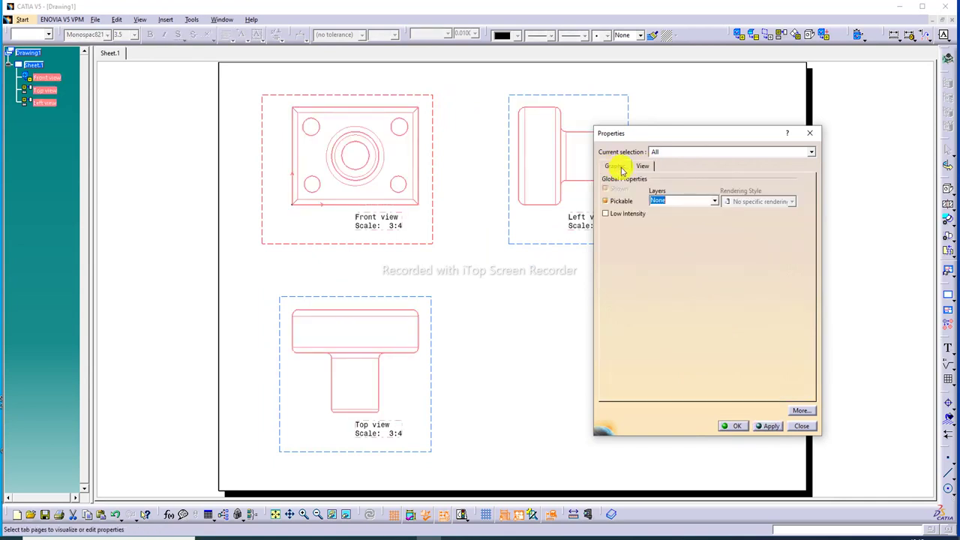
{"action": "left_click", "coordinate": [643, 166]}
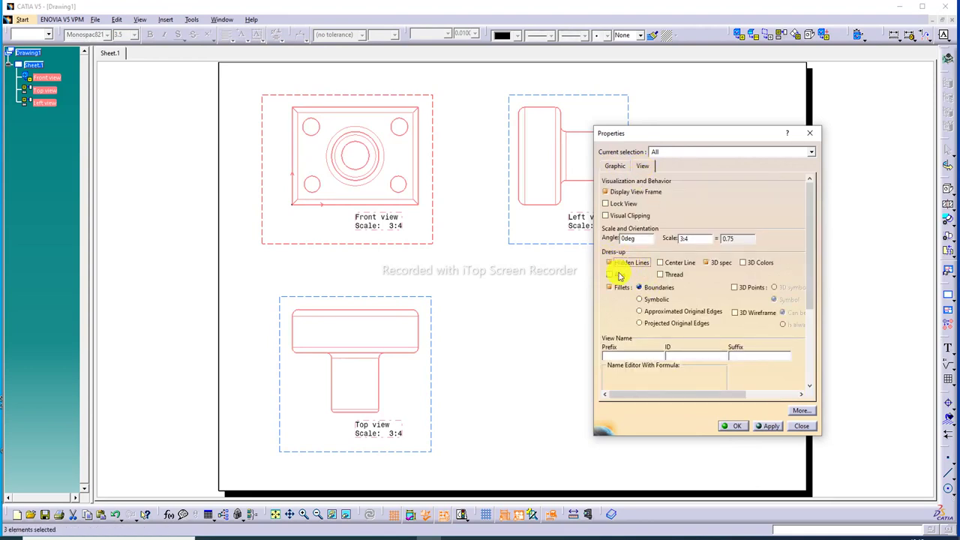
{"action": "left_click", "coordinate": [618, 276]}
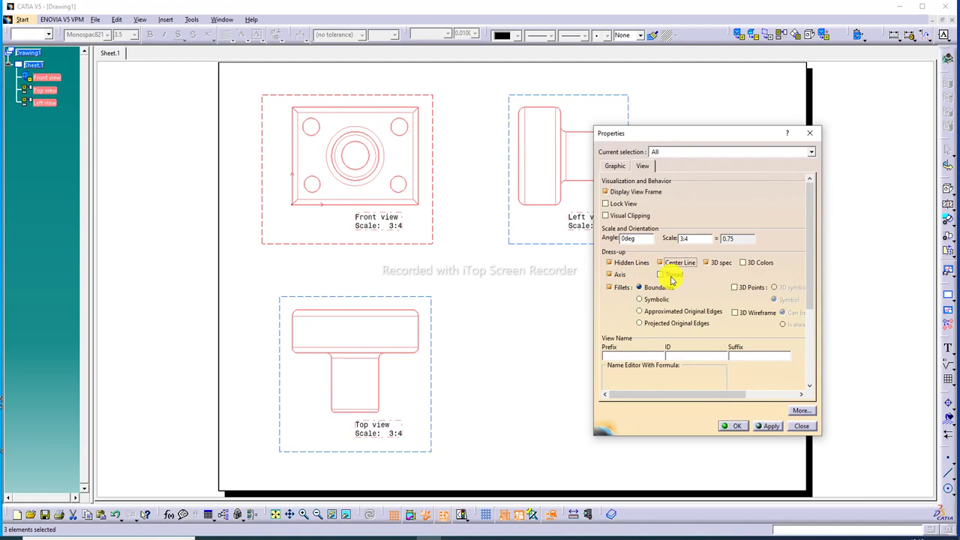
{"action": "left_click", "coordinate": [669, 275]}
{"action": "left_click", "coordinate": [735, 426]}
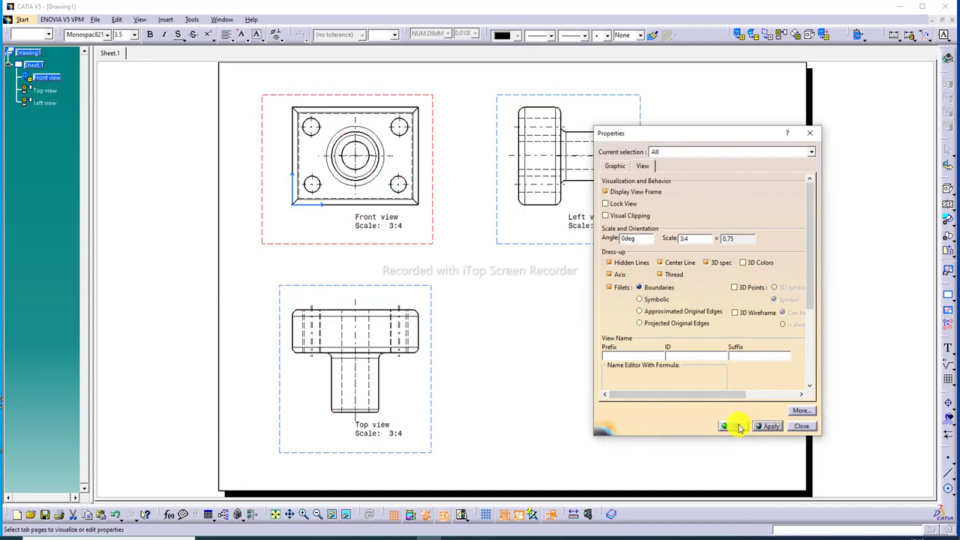
{"action": "left_click", "coordinate": [739, 427]}
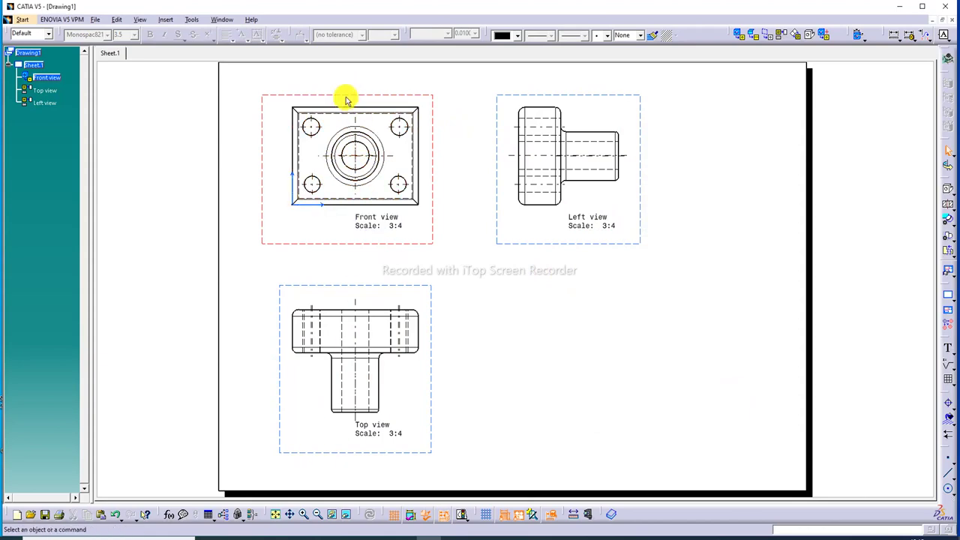
Pack the Front, Top and Left views closer together toward the sheet's top-left.
{"action": "left_click_drag", "start_coordinate": [342, 96], "coordinate": [342, 85]}
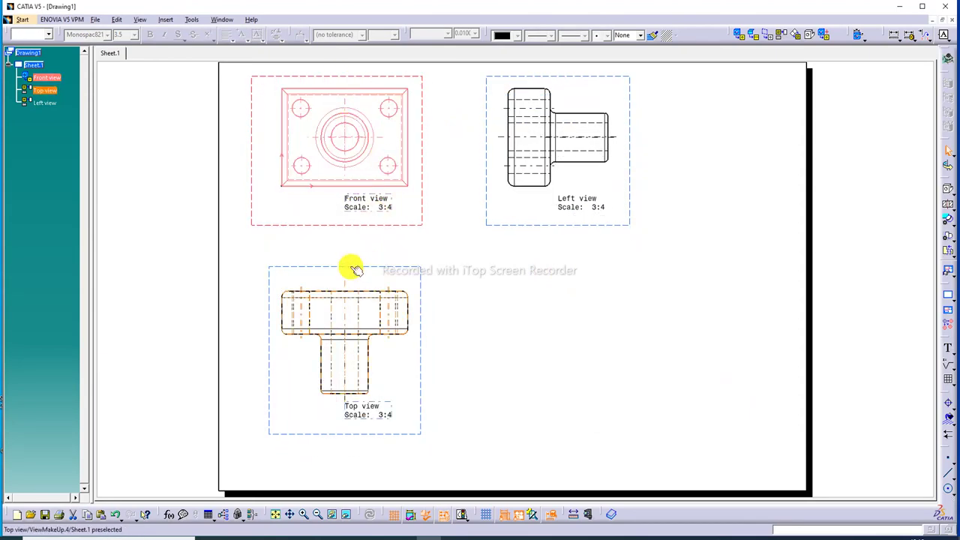
{"action": "left_click_drag", "start_coordinate": [354, 268], "coordinate": [315, 252]}
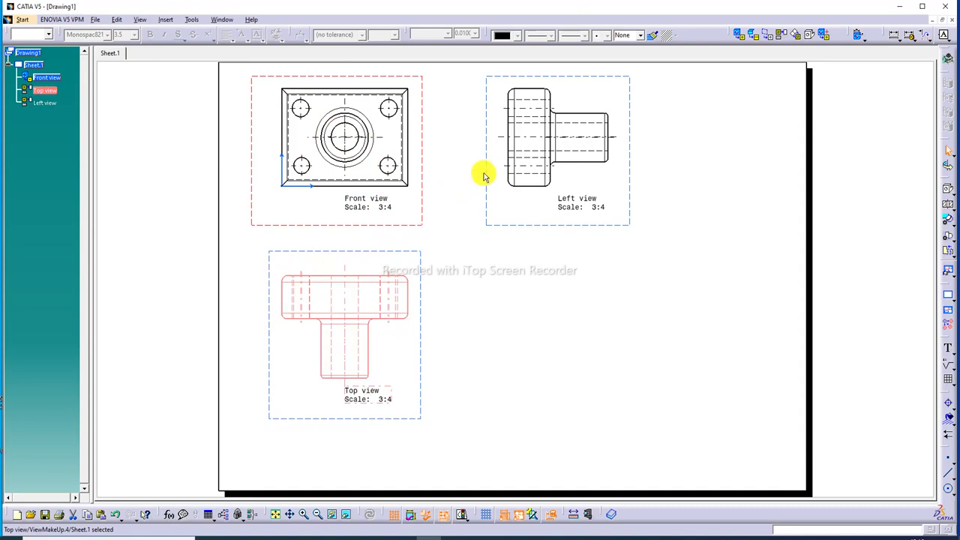
{"action": "left_click_drag", "start_coordinate": [484, 174], "coordinate": [482, 176]}
{"action": "left_click", "coordinate": [754, 150]}
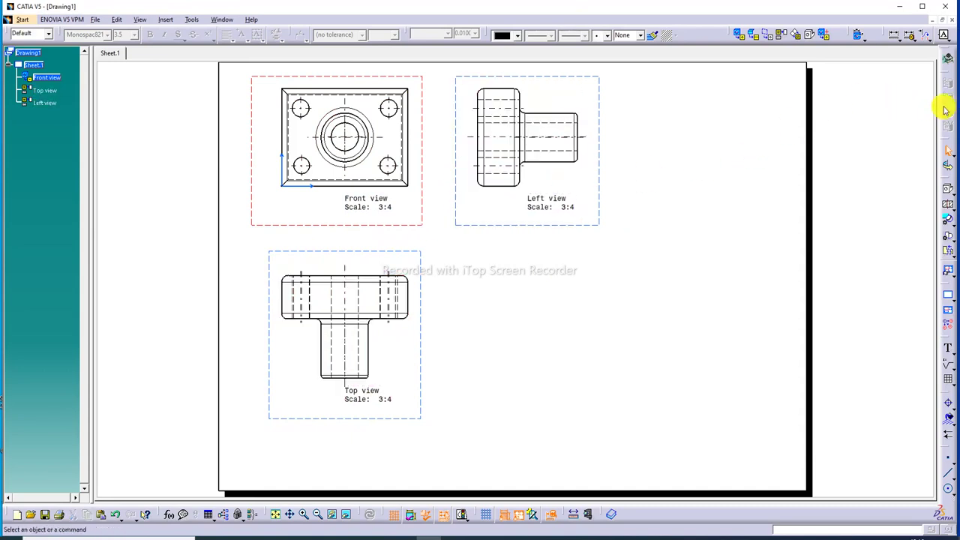
Add a 1:1 Isometric view of the part at the sheet's upper right.
{"action": "left_click", "coordinate": [947, 191]}
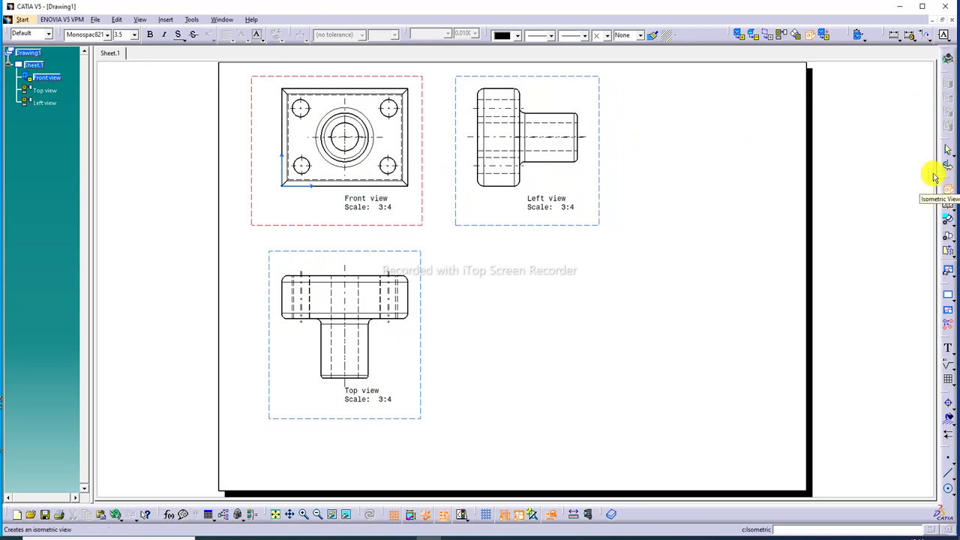
{"action": "left_click", "coordinate": [223, 21]}
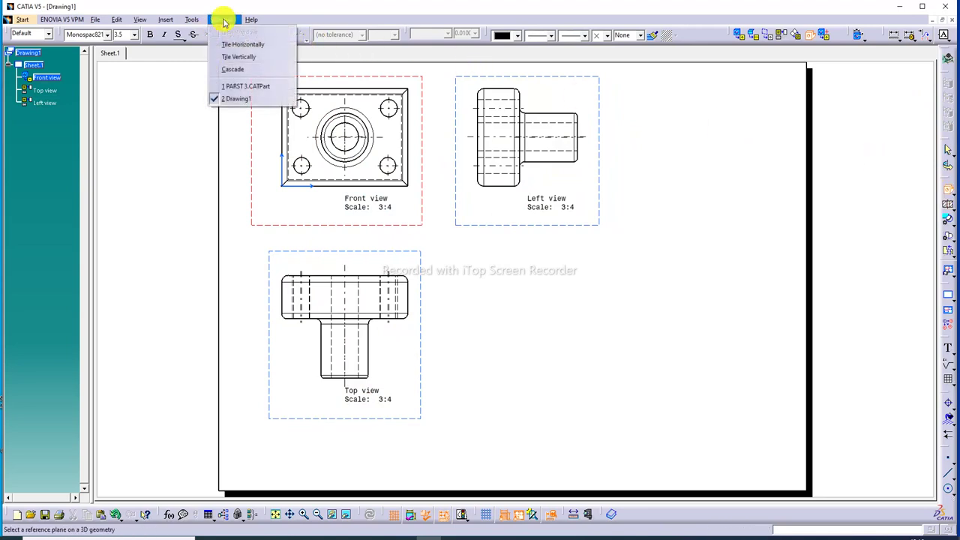
{"action": "left_click", "coordinate": [251, 87]}
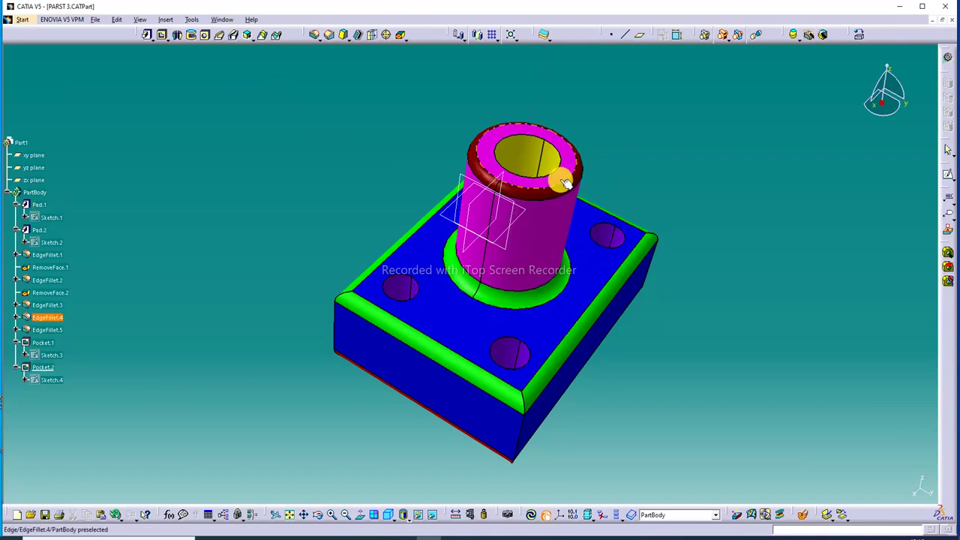
{"action": "left_click", "coordinate": [560, 176]}
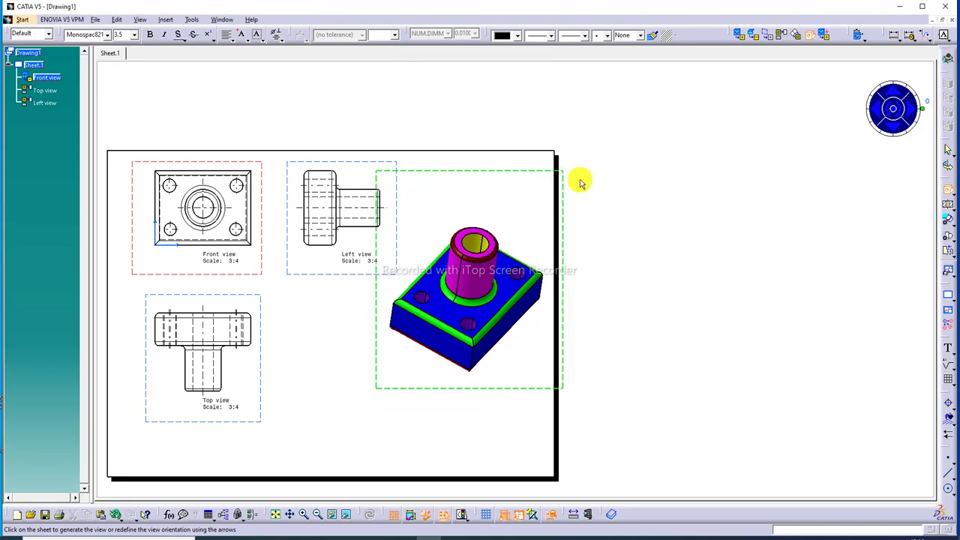
{"action": "left_click", "coordinate": [892, 108]}
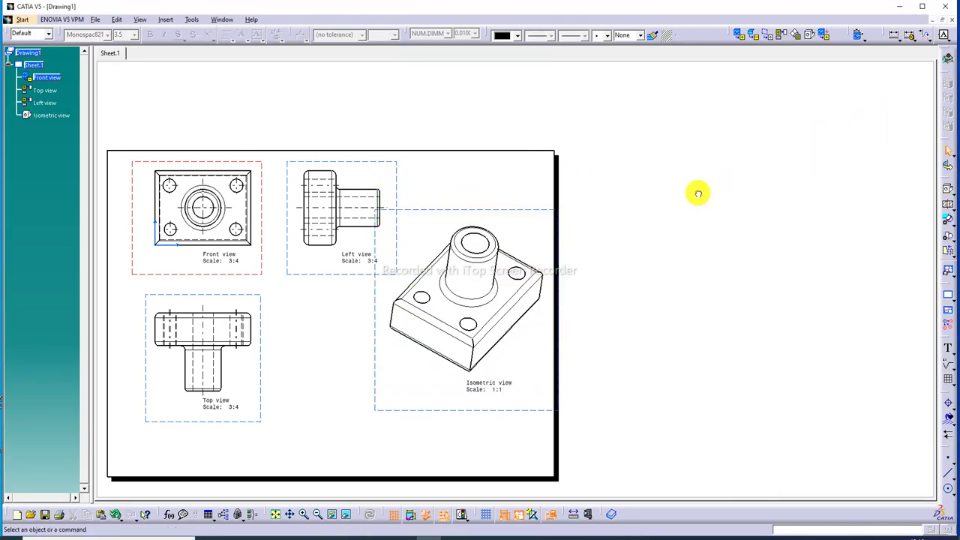
Nudge the Isometric and Left views, and set the Isometric view's generation mode to Raster.
{"action": "left_click_drag", "start_coordinate": [532, 217], "coordinate": [537, 199]}
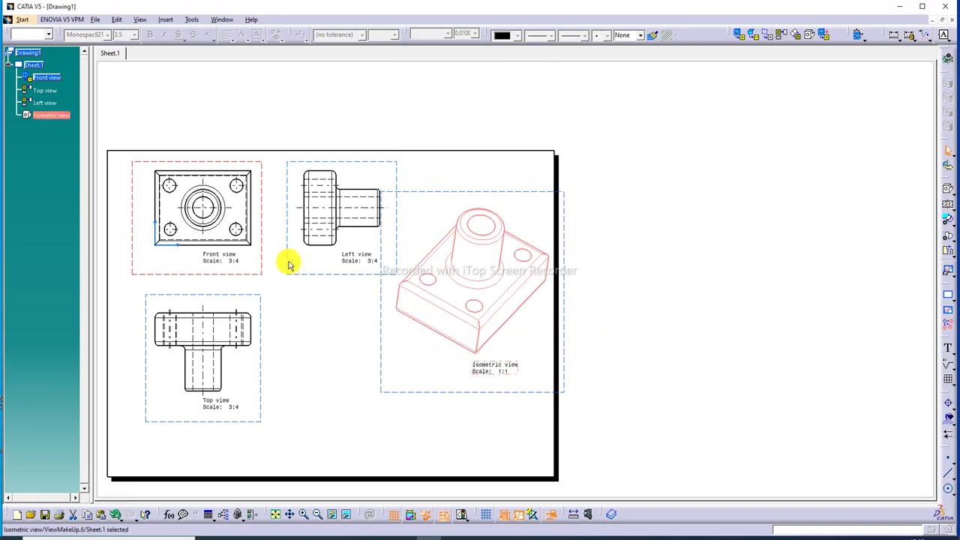
{"action": "left_click_drag", "start_coordinate": [286, 257], "coordinate": [278, 258]}
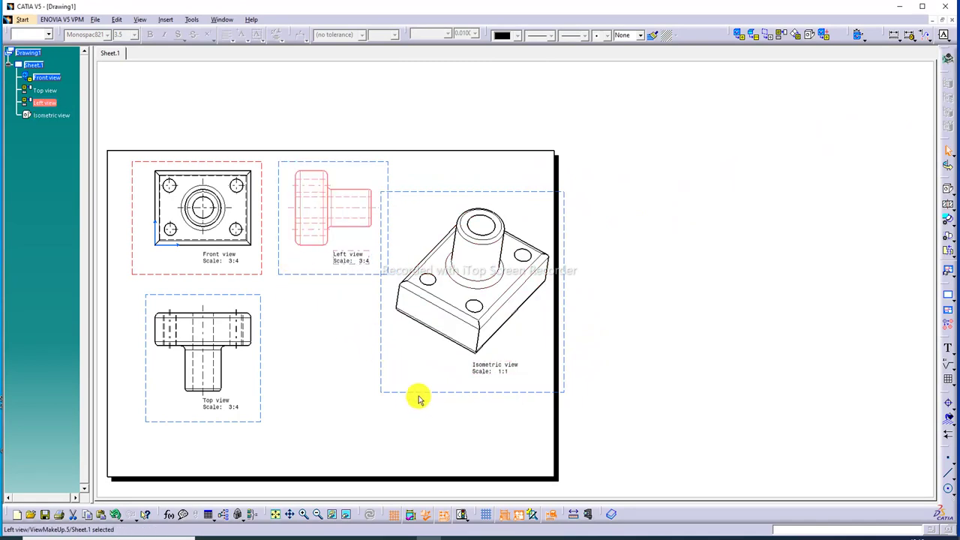
{"action": "right_click", "coordinate": [422, 395]}
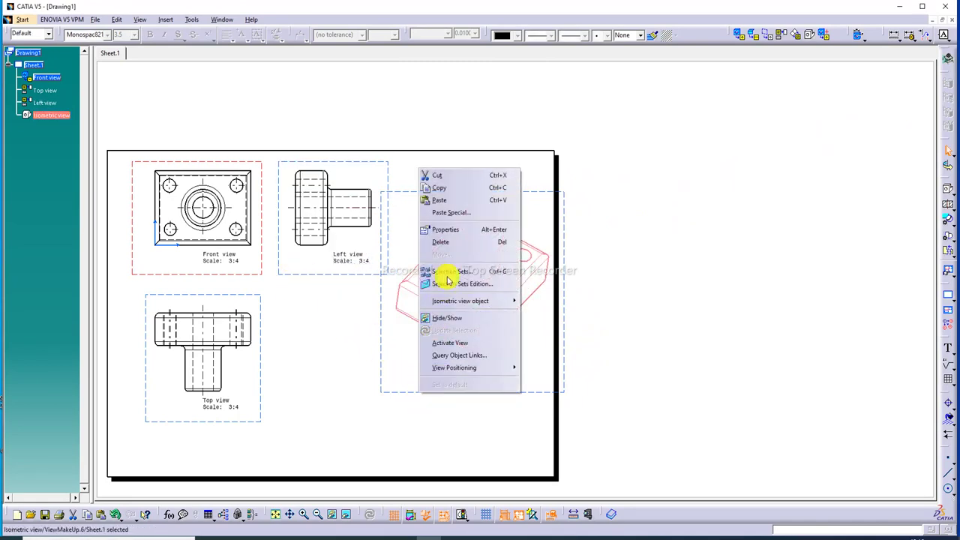
{"action": "left_click", "coordinate": [452, 230]}
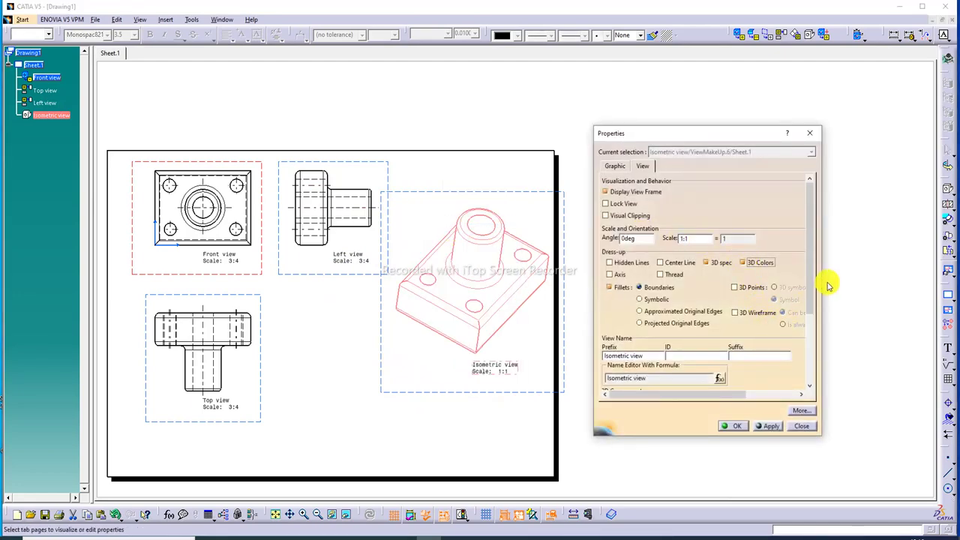
{"action": "left_click_drag", "start_coordinate": [809, 276], "coordinate": [810, 386]}
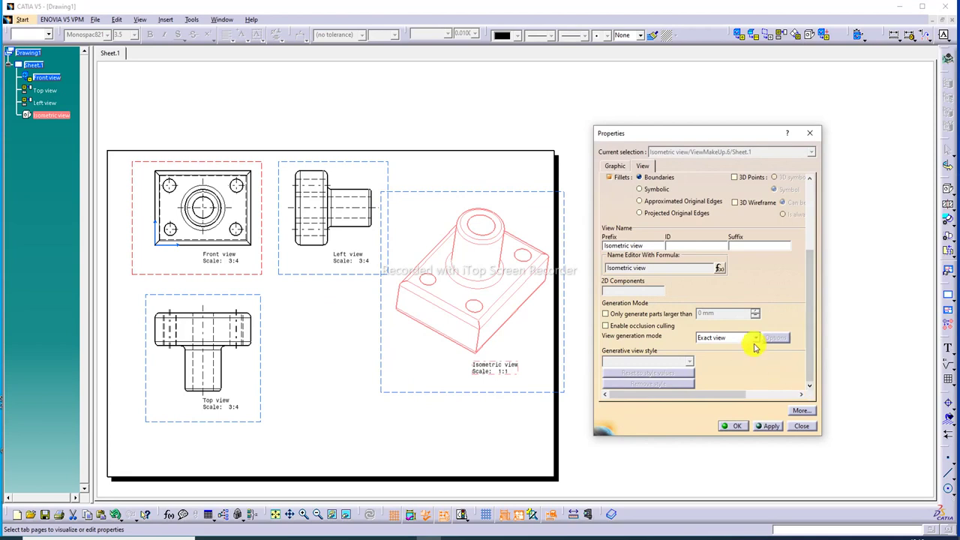
{"action": "left_click", "coordinate": [755, 337]}
{"action": "left_click", "coordinate": [723, 374]}
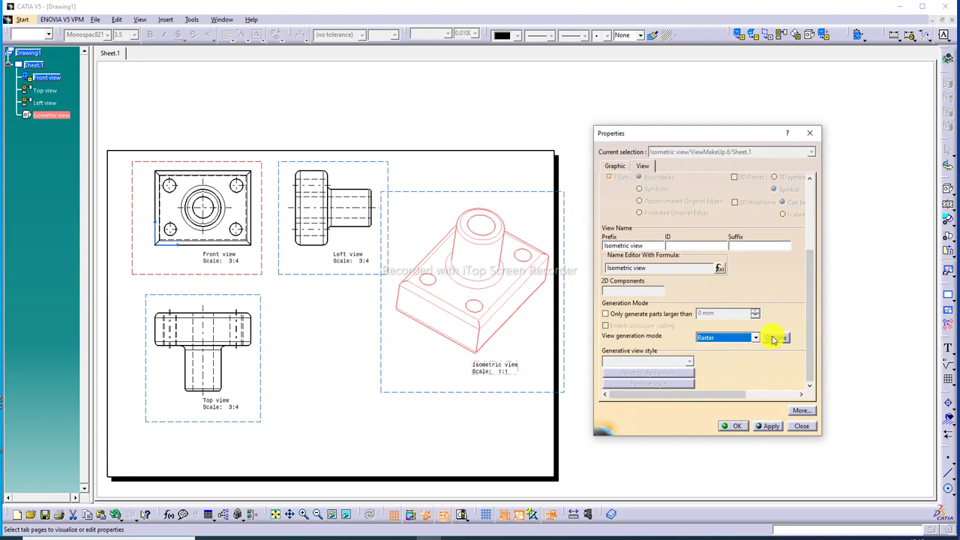
Set the raster display mode to Shading with edges, apply it, and refit the sheet.
{"action": "left_click", "coordinate": [775, 337]}
{"action": "left_click", "coordinate": [803, 426]}
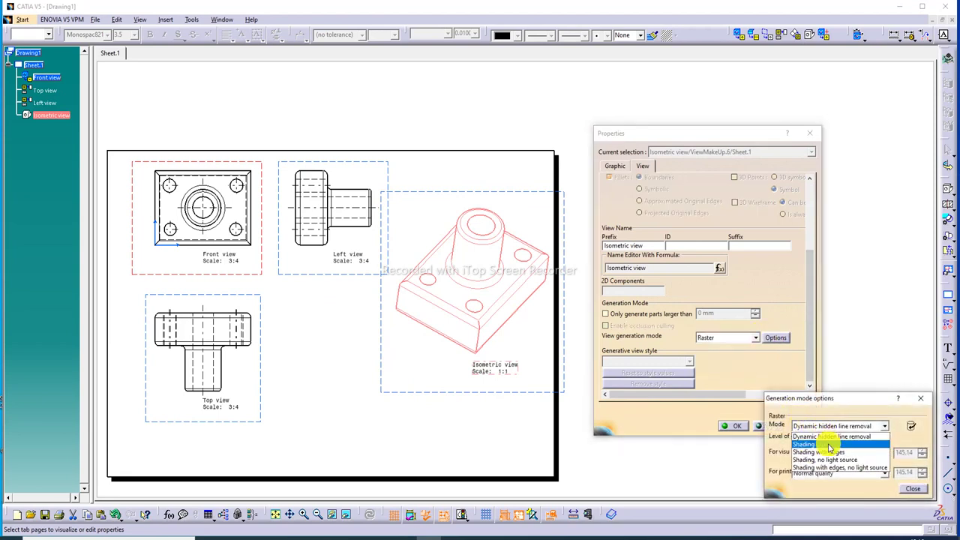
{"action": "left_click", "coordinate": [824, 452]}
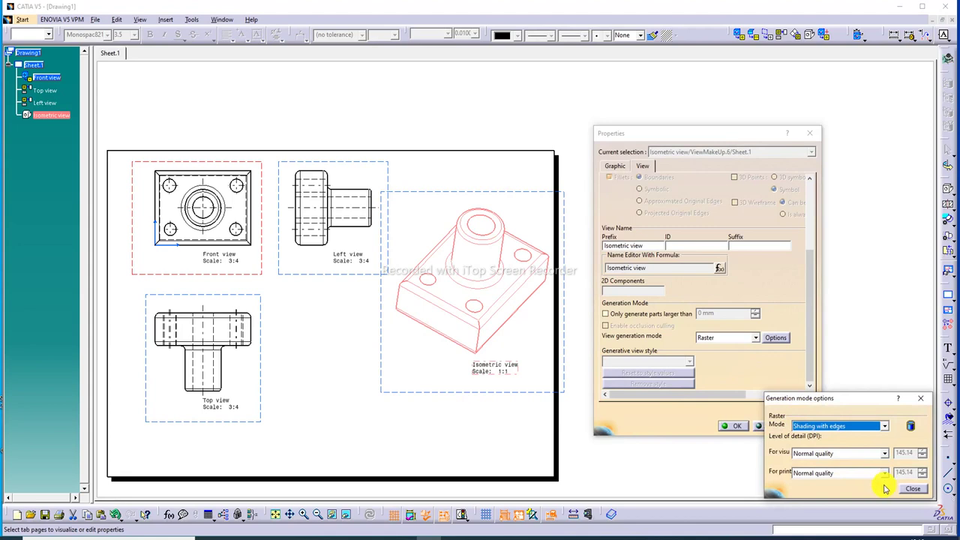
{"action": "left_click", "coordinate": [916, 491]}
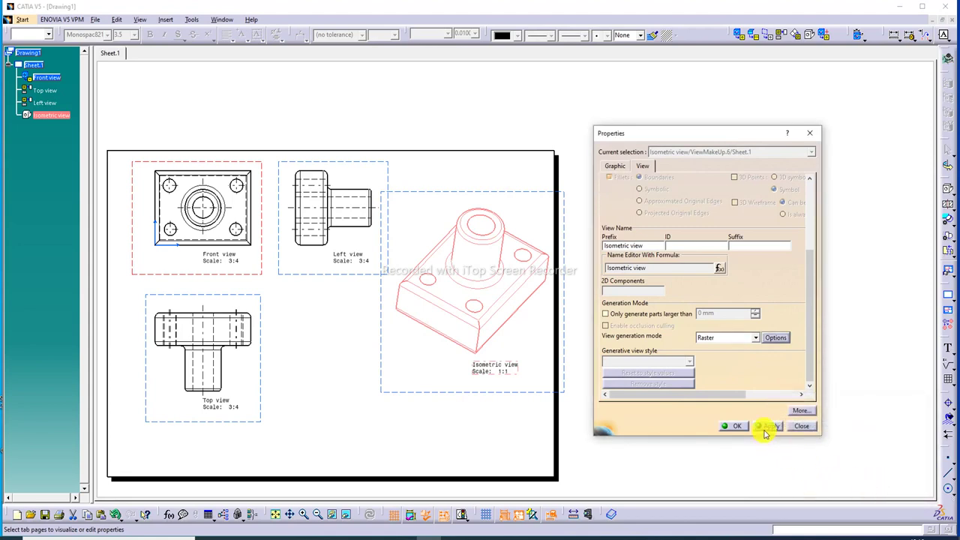
{"action": "left_click", "coordinate": [737, 425]}
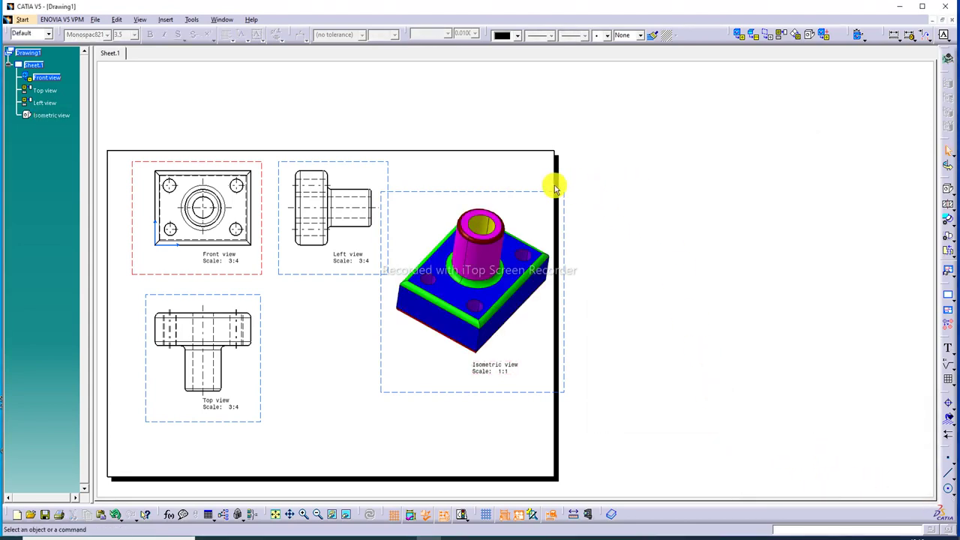
{"action": "left_click_drag", "start_coordinate": [508, 192], "coordinate": [502, 187]}
{"action": "left_click", "coordinate": [608, 178]}
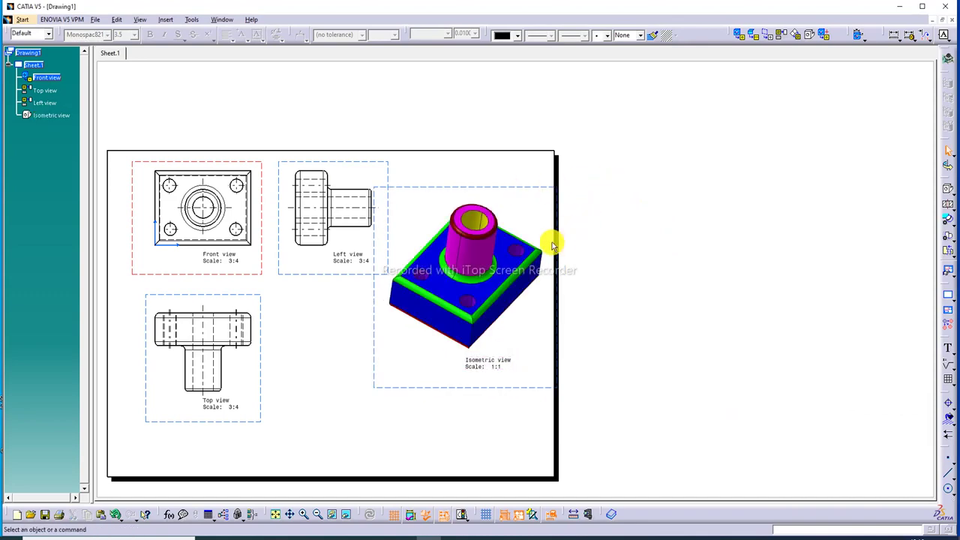
{"action": "left_click", "coordinate": [277, 515]}
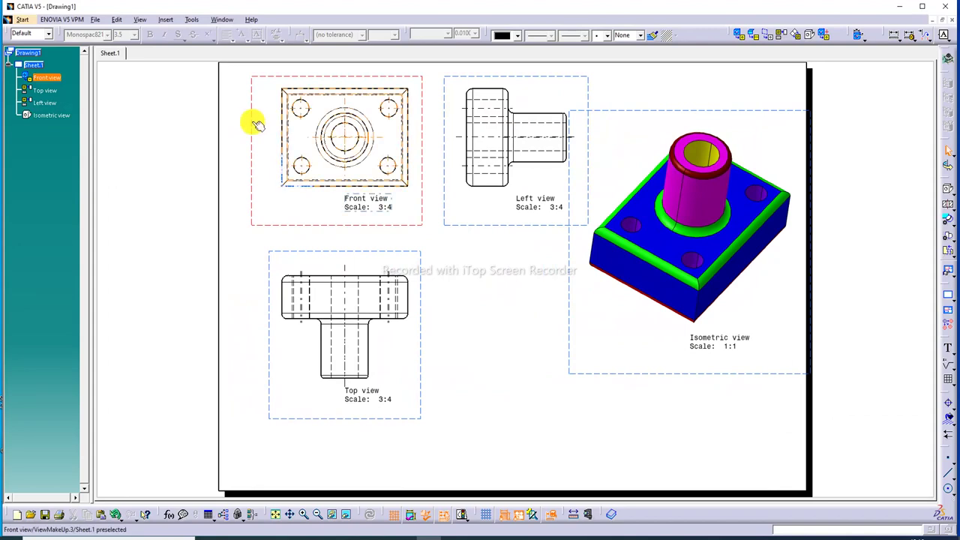
Shift the front view group left, adjust the isometric view, and generate dimensions from the 3D part.
{"action": "left_click_drag", "start_coordinate": [250, 123], "coordinate": [234, 122]}
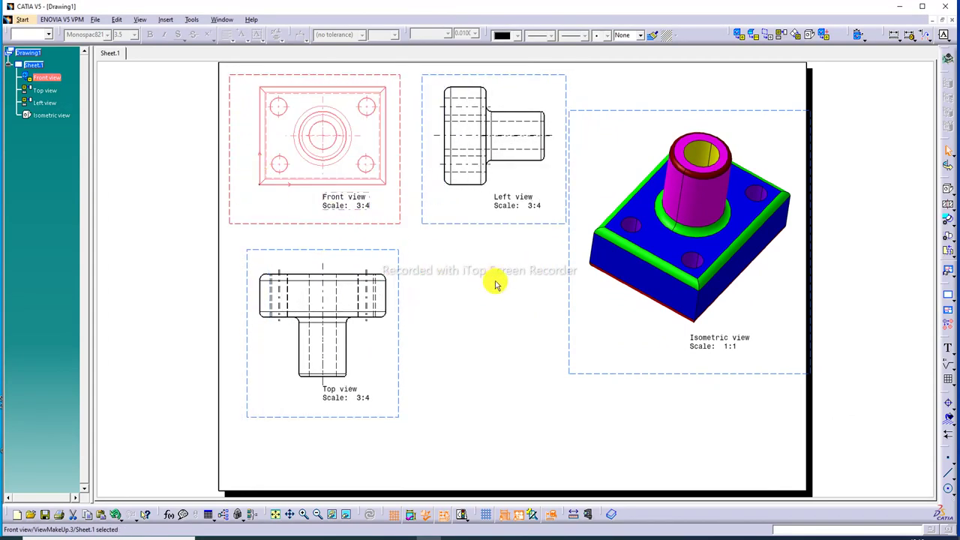
{"action": "left_click_drag", "start_coordinate": [687, 112], "coordinate": [685, 120]}
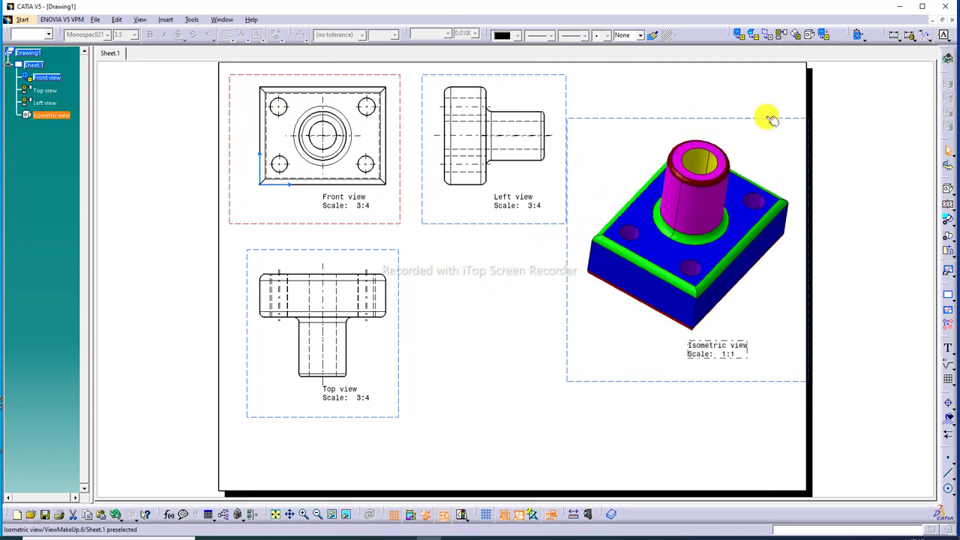
{"action": "left_click_drag", "start_coordinate": [762, 123], "coordinate": [754, 96]}
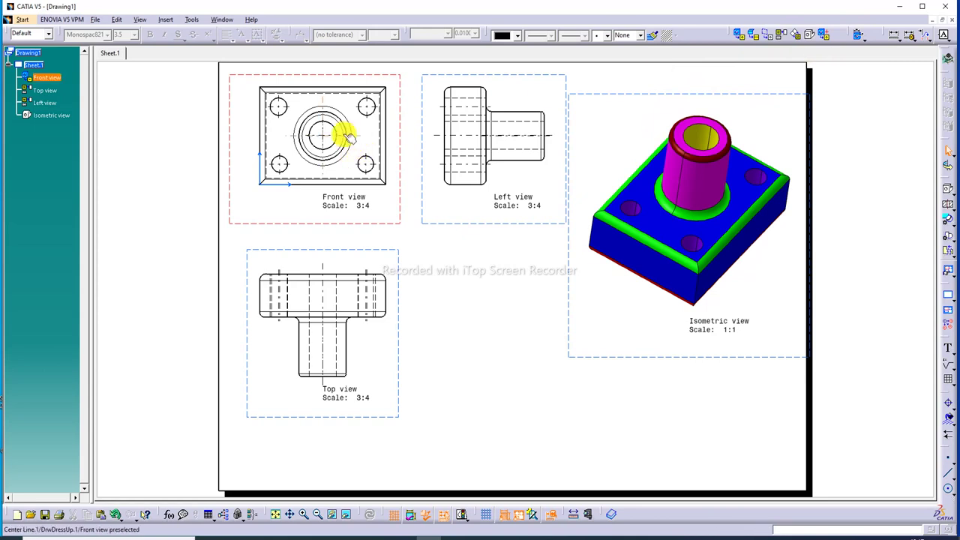
{"action": "left_click", "coordinate": [859, 36]}
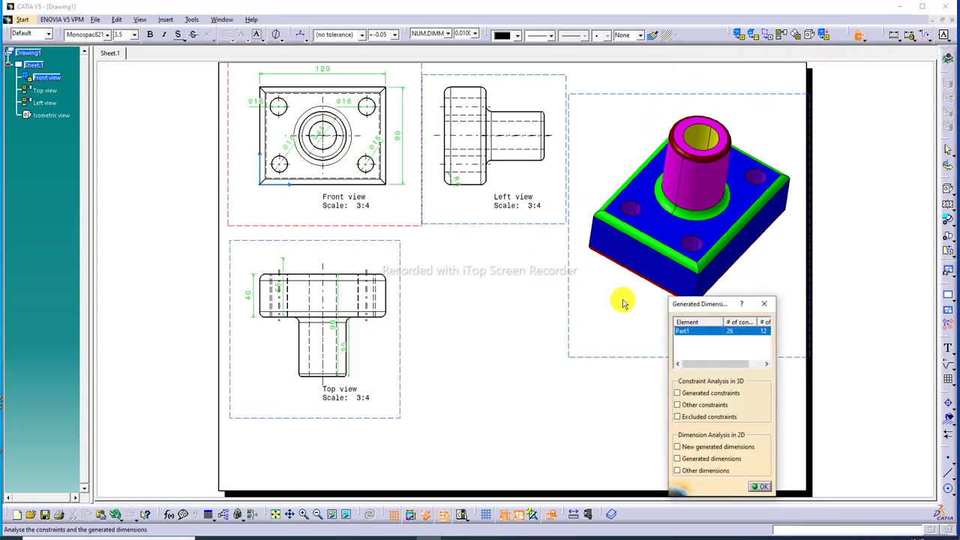
{"action": "left_click", "coordinate": [756, 487]}
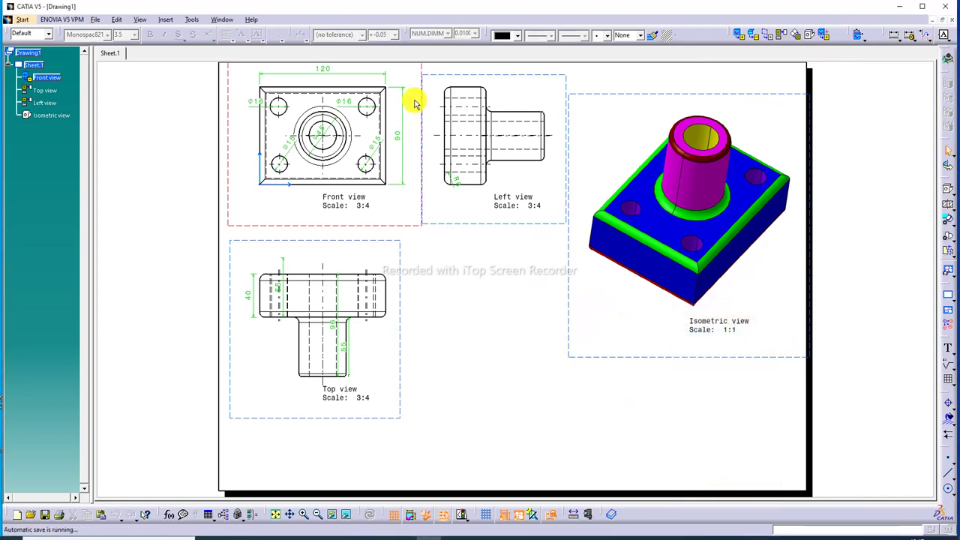
Move the front view's 120, Ø16, Ø15, Ø45 dimensions and the left view's R6 outside the outlines.
{"action": "middle_click_drag", "start_coordinate": [390, 81], "coordinate": [375, 122]}
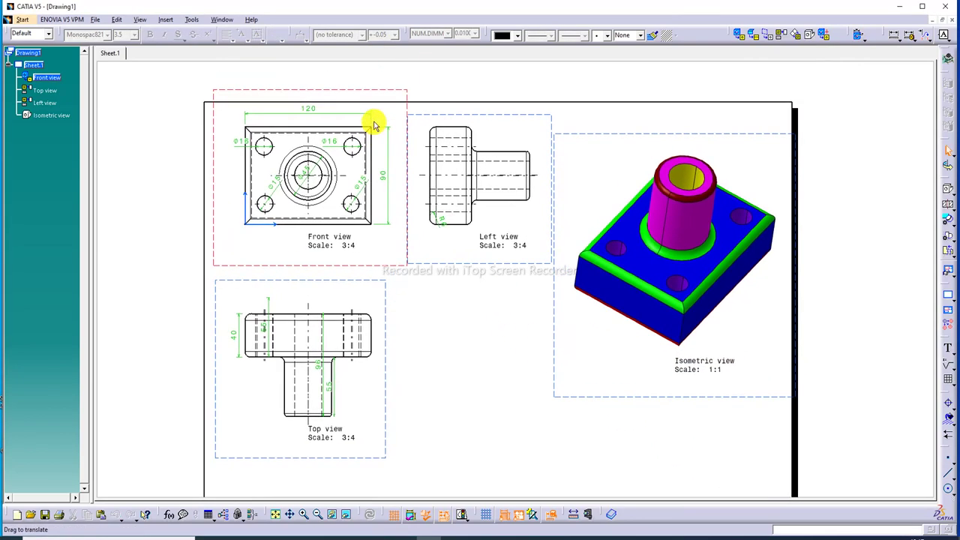
{"action": "left_click_drag", "start_coordinate": [332, 265], "coordinate": [334, 282]}
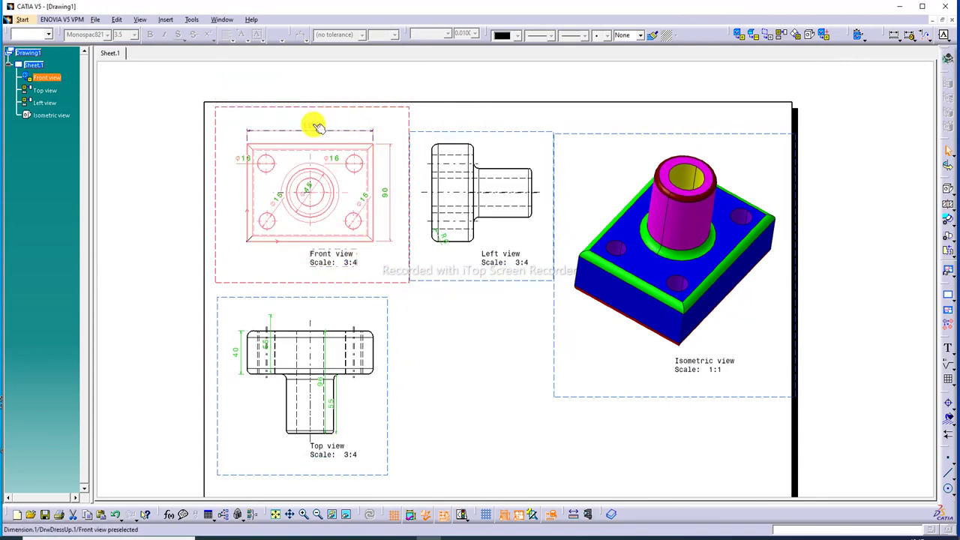
{"action": "left_click_drag", "start_coordinate": [317, 127], "coordinate": [312, 120]}
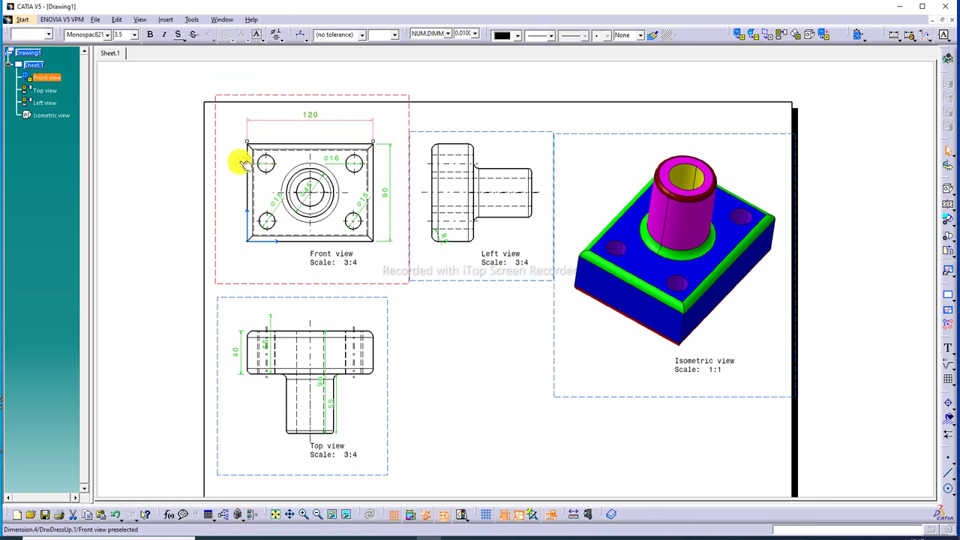
{"action": "left_click_drag", "start_coordinate": [237, 158], "coordinate": [225, 150]}
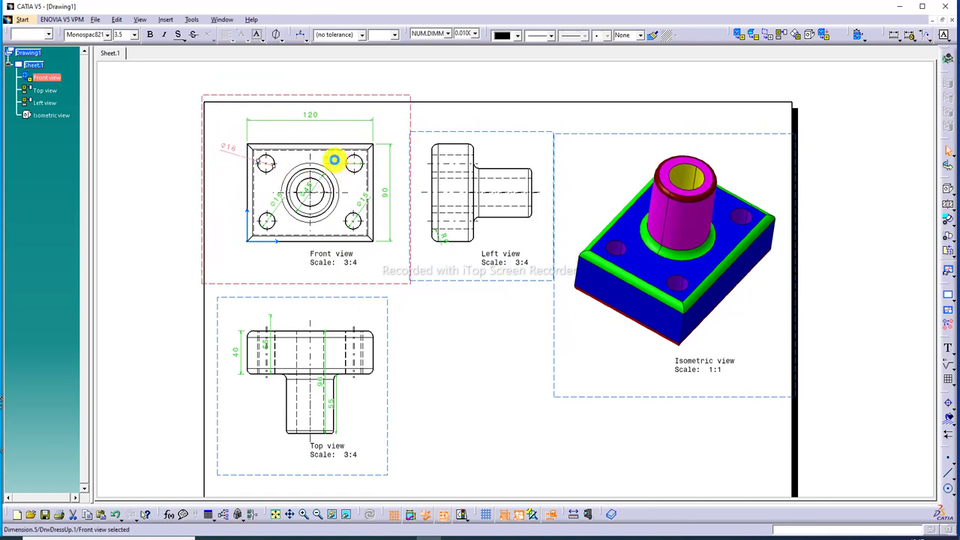
{"action": "left_click_drag", "start_coordinate": [368, 204], "coordinate": [380, 263]}
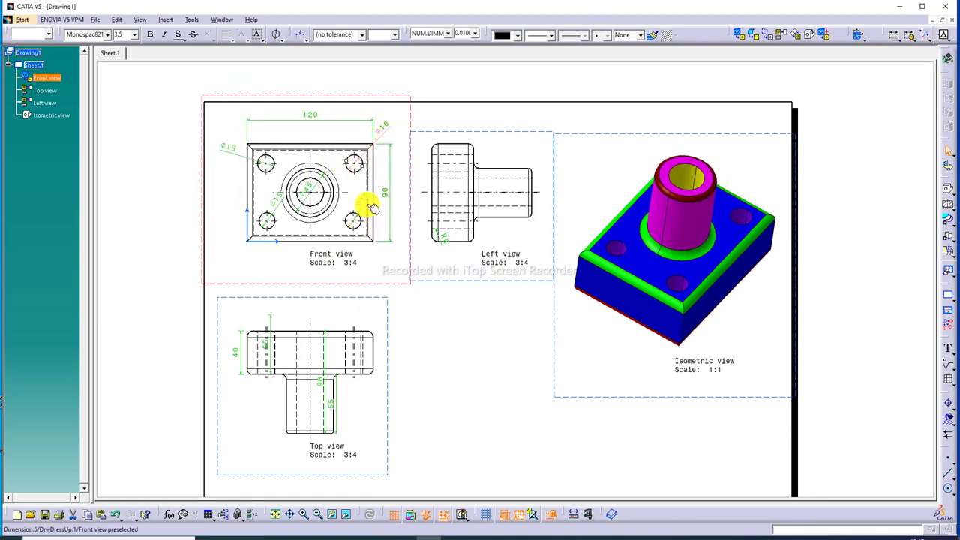
{"action": "left_click_drag", "start_coordinate": [267, 203], "coordinate": [238, 243]}
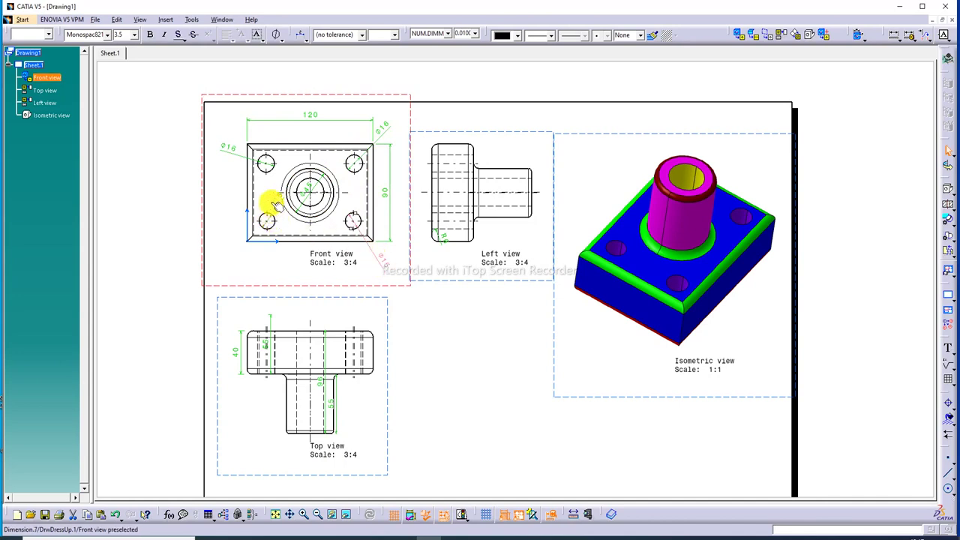
{"action": "mouse_move", "coordinate": [309, 191]}
{"action": "left_mouse_down"}
{"action": "mouse_move", "coordinate": [335, 147]}
{"action": "mouse_move", "coordinate": [335, 160]}
{"action": "left_mouse_up"}
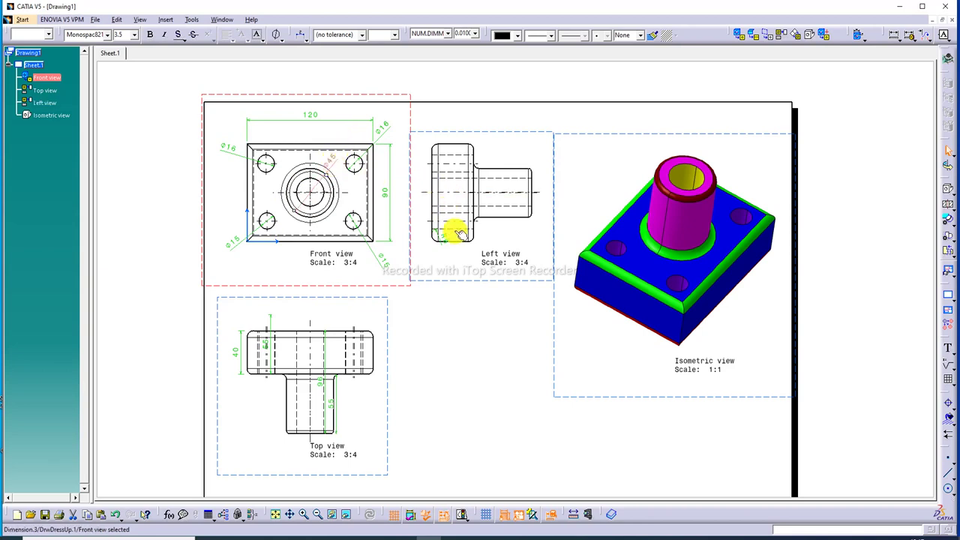
{"action": "left_click", "coordinate": [433, 246]}
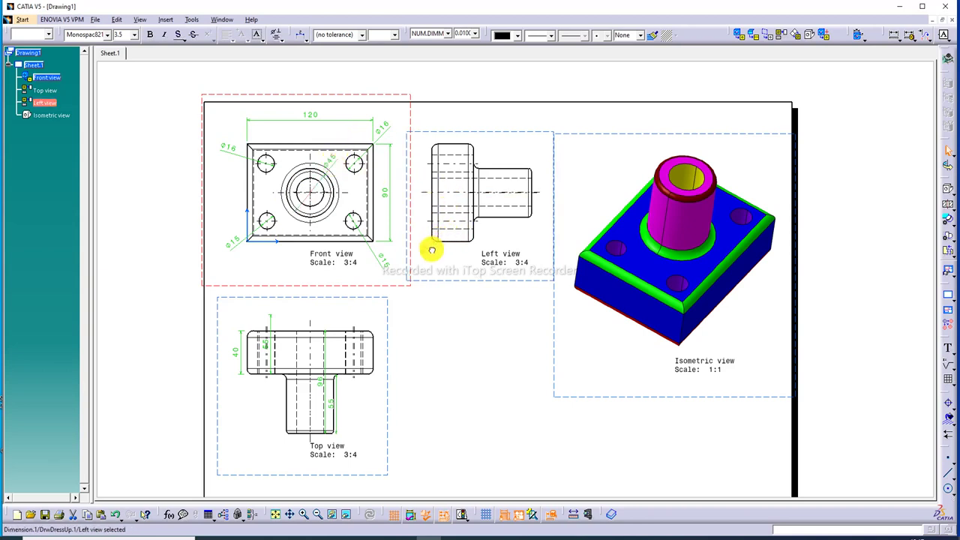
{"action": "left_click", "coordinate": [432, 250]}
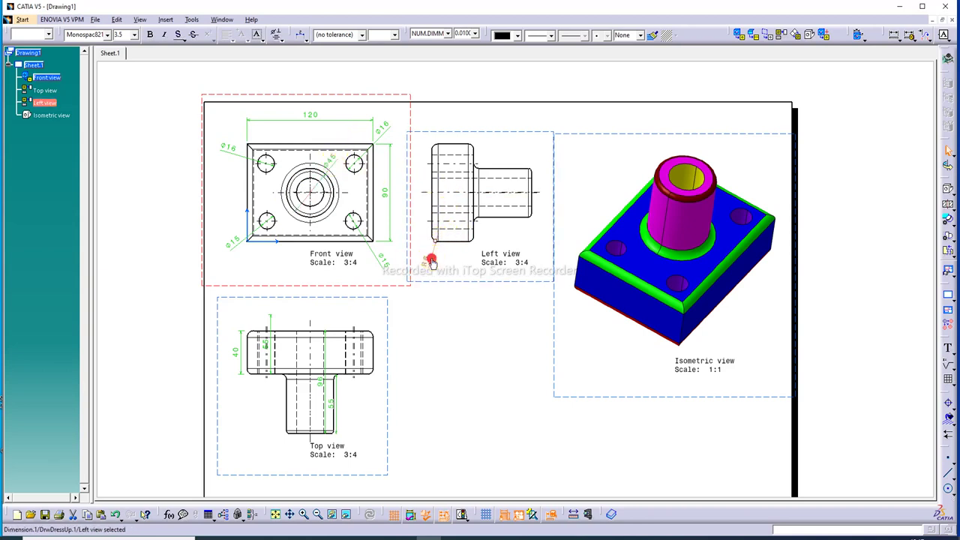
Place the top view's 96, 55 and 40 dimensions beside it, then fit the sheet.
{"action": "left_click", "coordinate": [324, 386]}
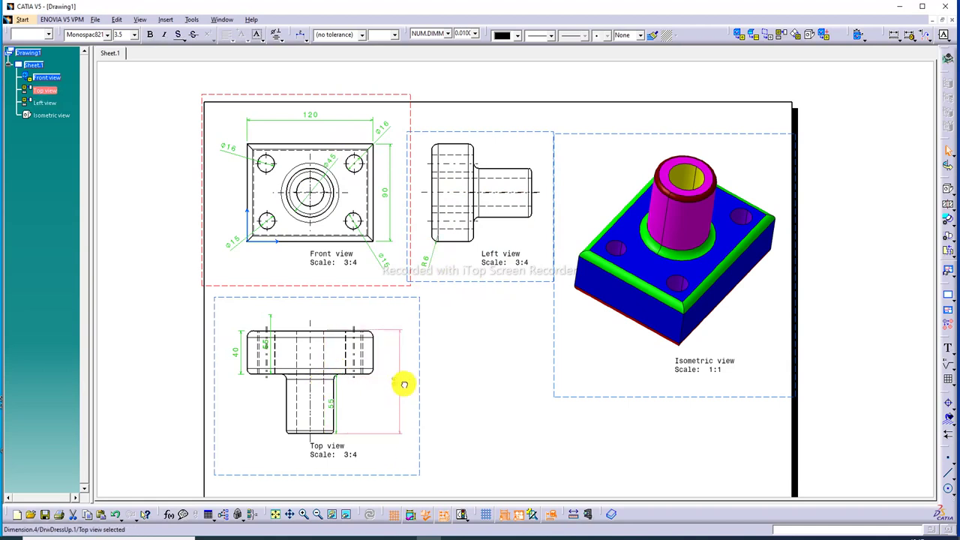
{"action": "left_click", "coordinate": [337, 405]}
{"action": "left_click", "coordinate": [365, 396]}
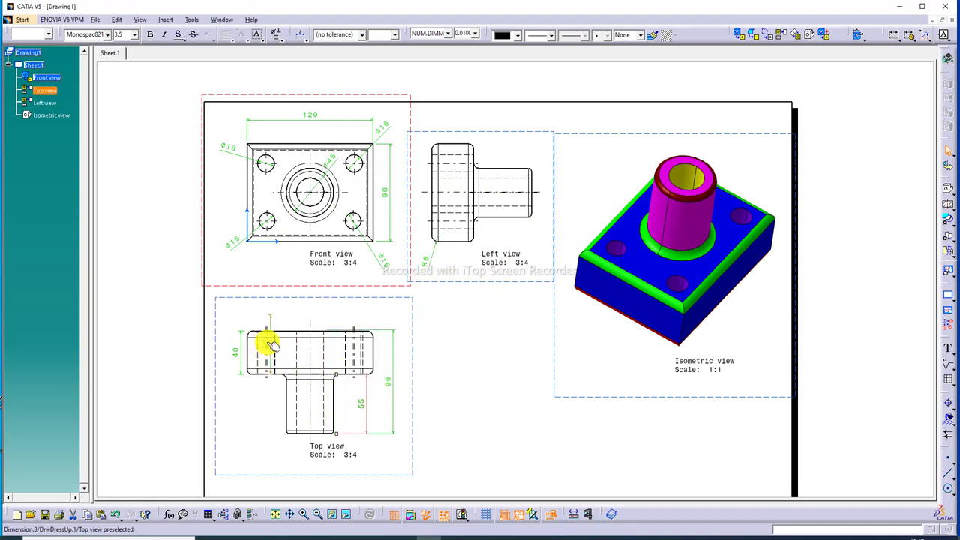
{"action": "left_click", "coordinate": [270, 343]}
{"action": "left_click", "coordinate": [220, 339]}
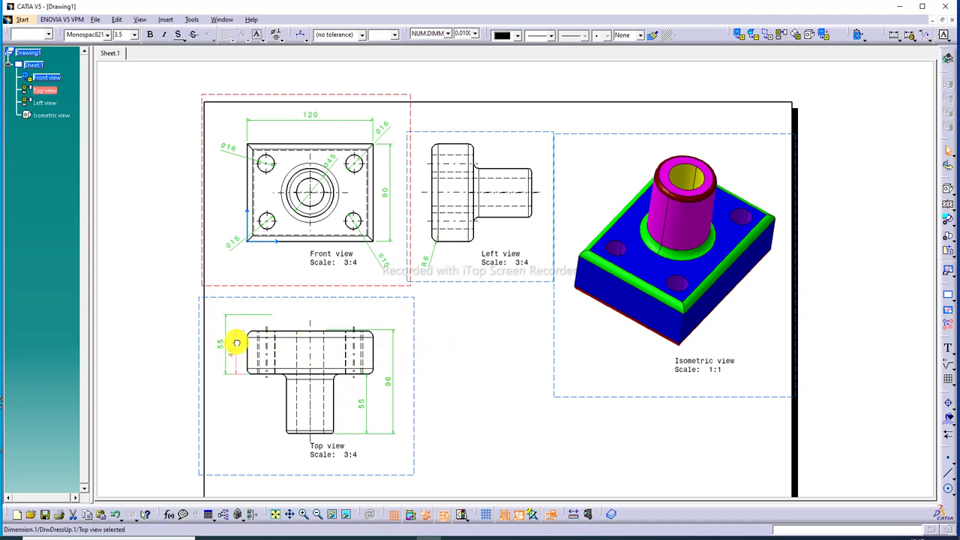
{"action": "left_click", "coordinate": [225, 342]}
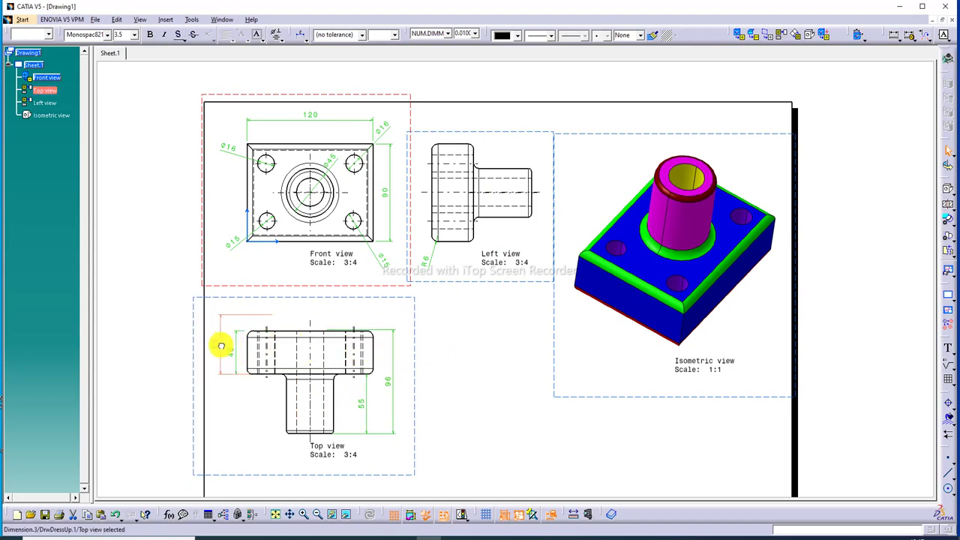
{"action": "left_click", "coordinate": [442, 347]}
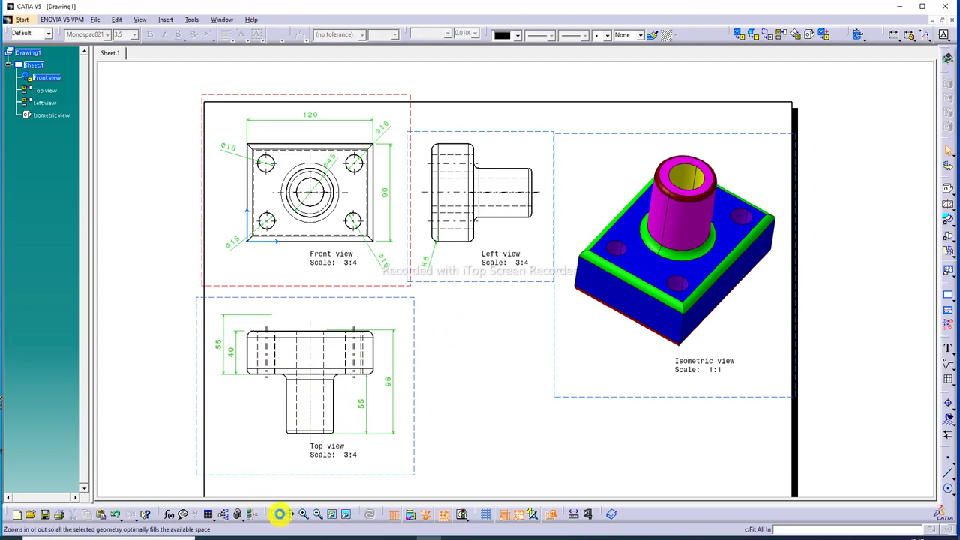
{"action": "left_click", "coordinate": [279, 513]}
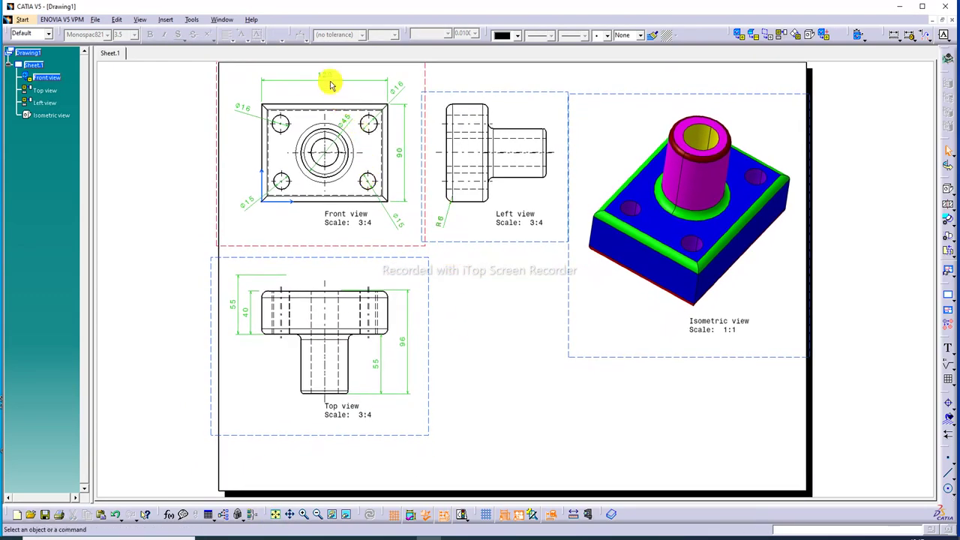
Select the 120, Ø16, Ø15, R6, 96, 55 and 40 dimensions across the three views.
{"action": "left_click", "coordinate": [328, 75]}
{"action": "left_click", "coordinate": [396, 85], "text": "ctrl"}
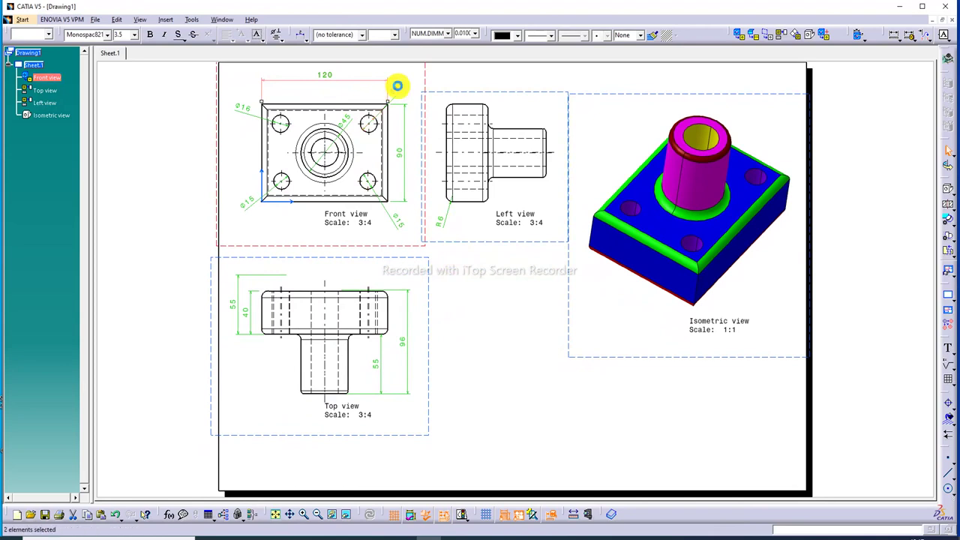
{"action": "left_click", "coordinate": [242, 107], "text": "ctrl"}
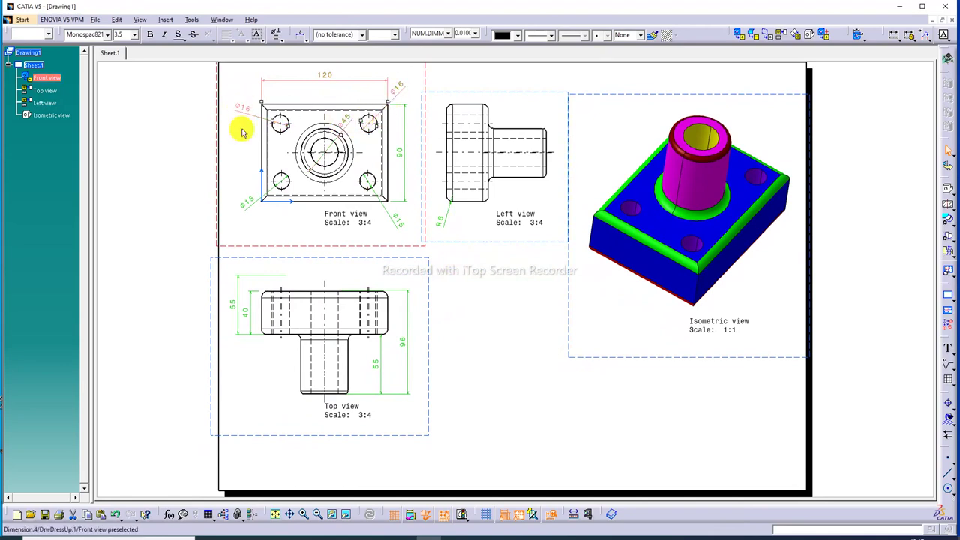
{"action": "left_click", "coordinate": [250, 199], "text": "ctrl"}
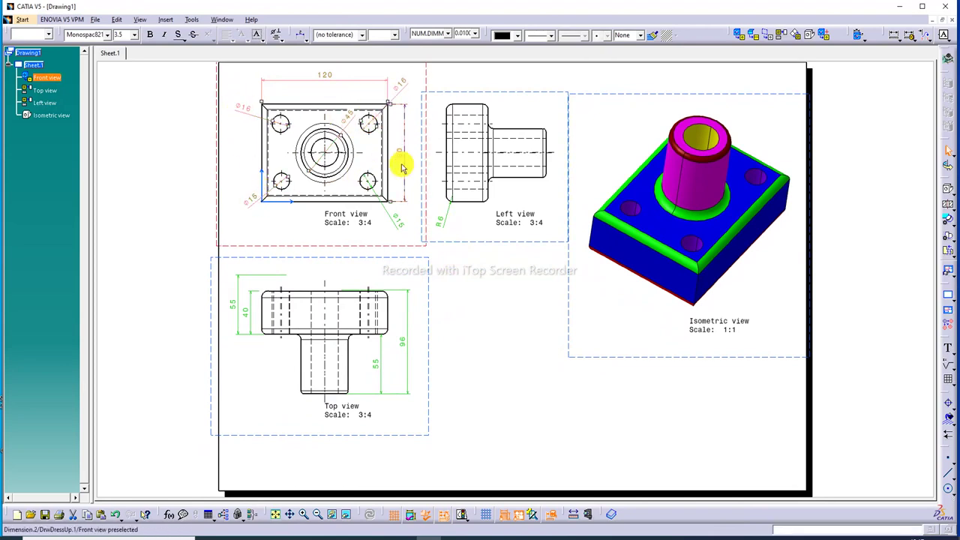
{"action": "left_click", "coordinate": [397, 217], "text": "ctrl"}
{"action": "left_click", "coordinate": [444, 223], "text": "ctrl"}
{"action": "left_click", "coordinate": [405, 341], "text": "ctrl"}
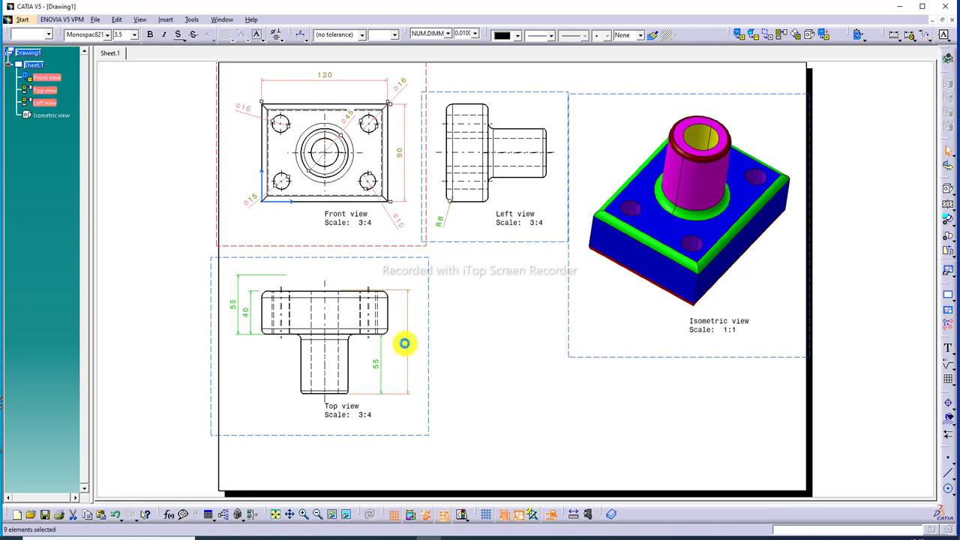
{"action": "left_click", "coordinate": [376, 364], "text": "ctrl"}
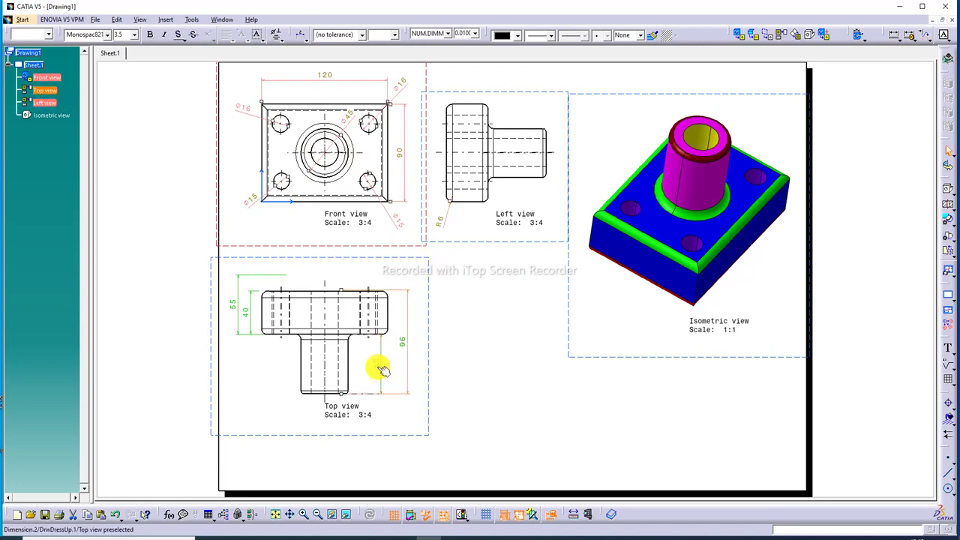
{"action": "left_click", "coordinate": [238, 306], "text": "ctrl"}
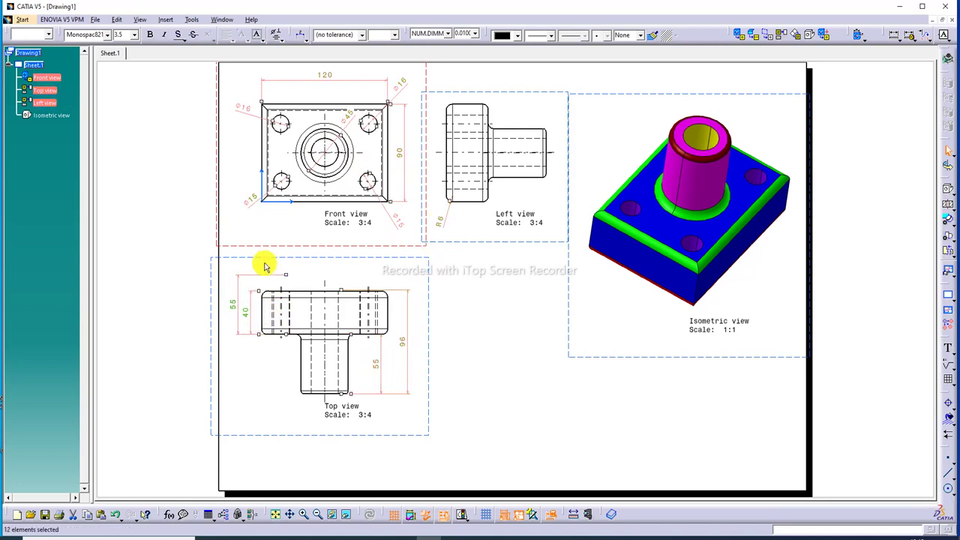
Make the selected dimension text bold at 5.0 mm, then clear the selection.
{"action": "left_click", "coordinate": [151, 34]}
{"action": "left_click", "coordinate": [133, 35]}
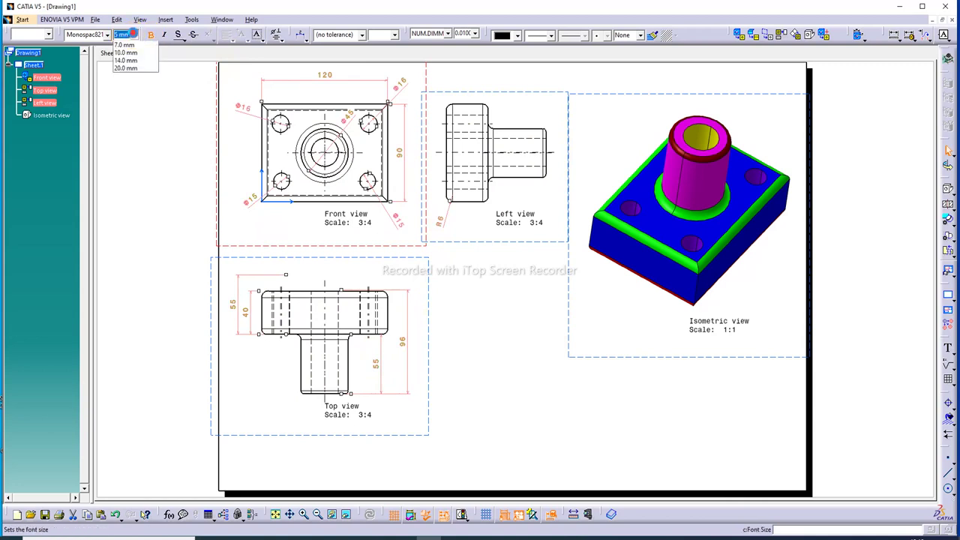
{"action": "left_click", "coordinate": [135, 61]}
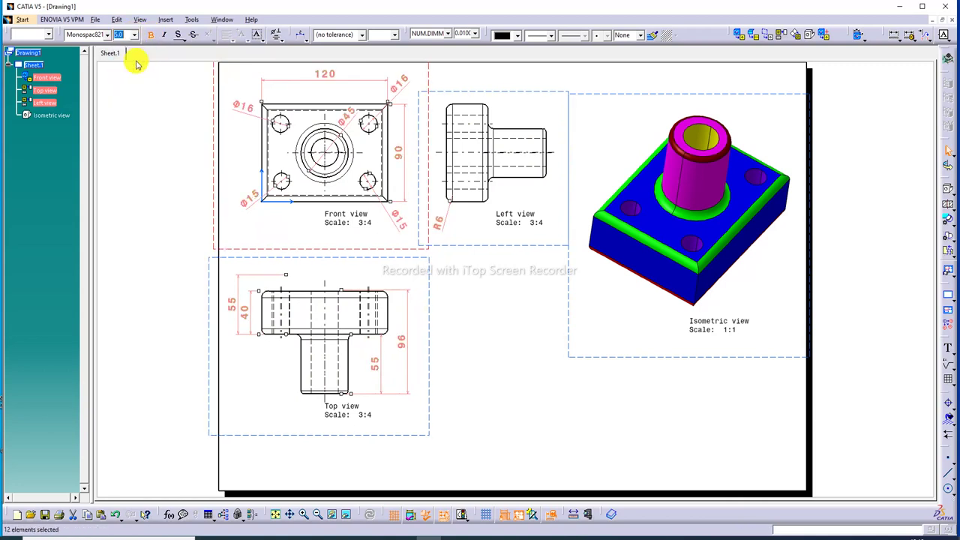
{"action": "left_click", "coordinate": [508, 361]}
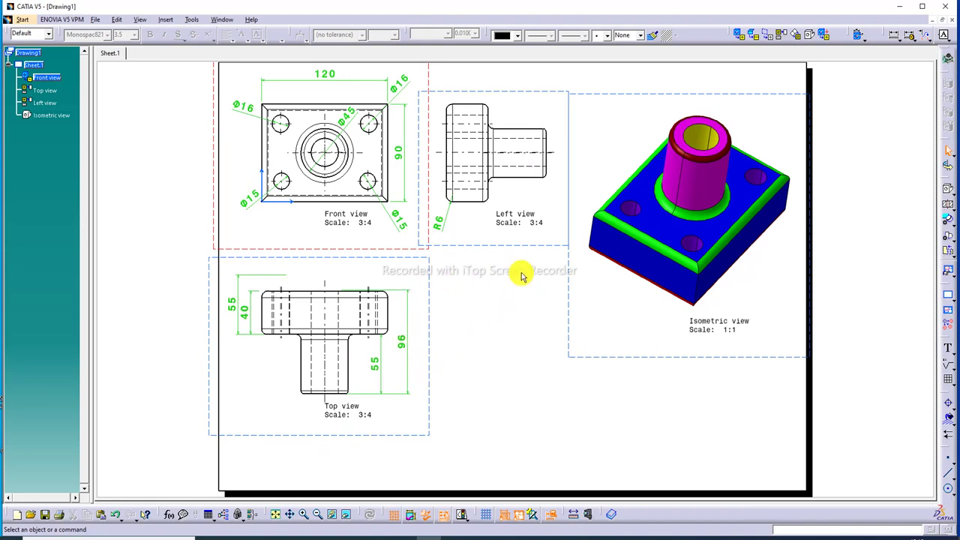
Pan the sheet and move the Front view group with its linked views down-right.
{"action": "left_click", "coordinate": [445, 223]}
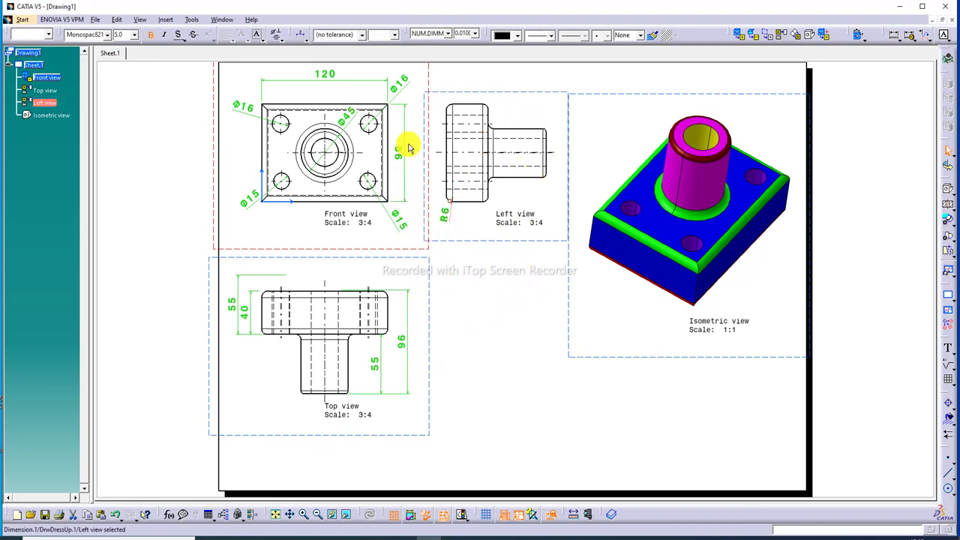
{"action": "left_click", "coordinate": [356, 99]}
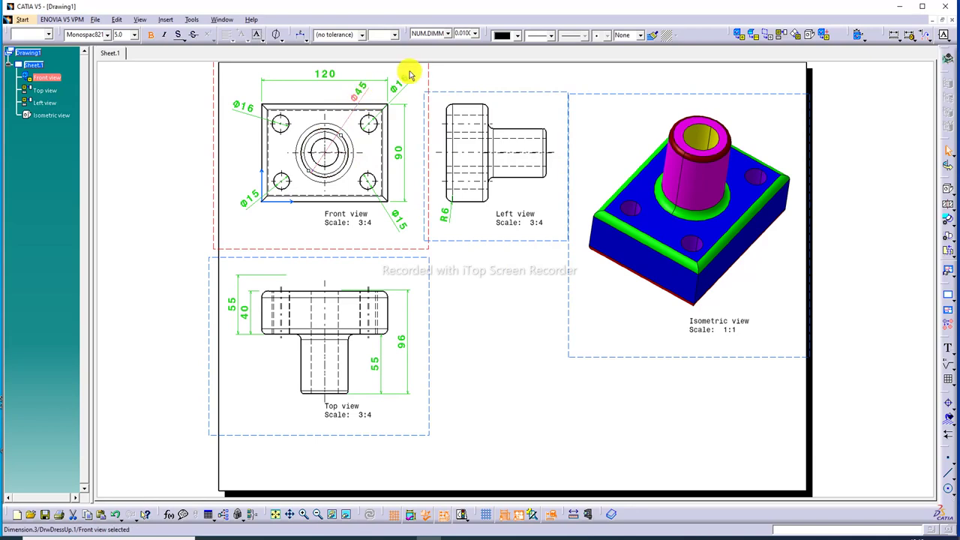
{"action": "left_click", "coordinate": [289, 514]}
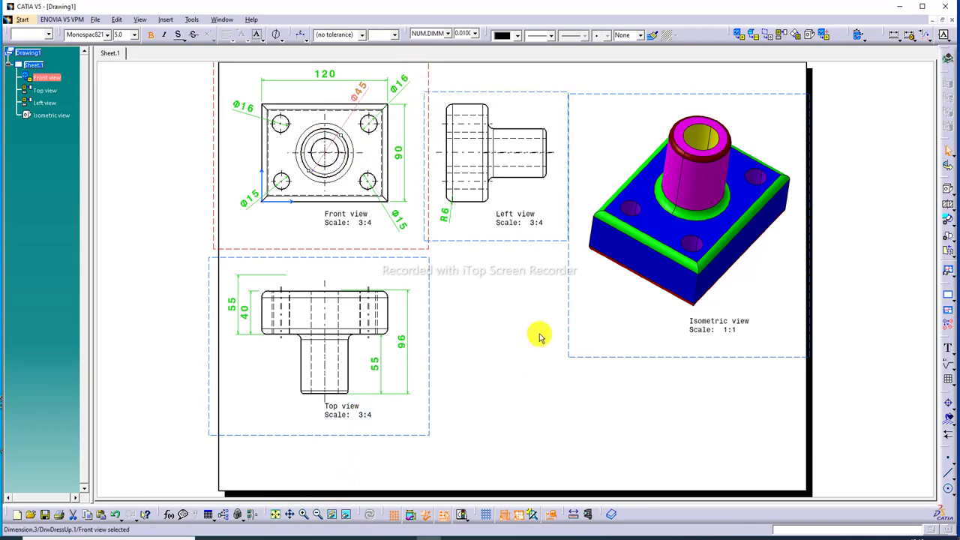
{"action": "left_click_drag", "start_coordinate": [530, 321], "coordinate": [502, 333]}
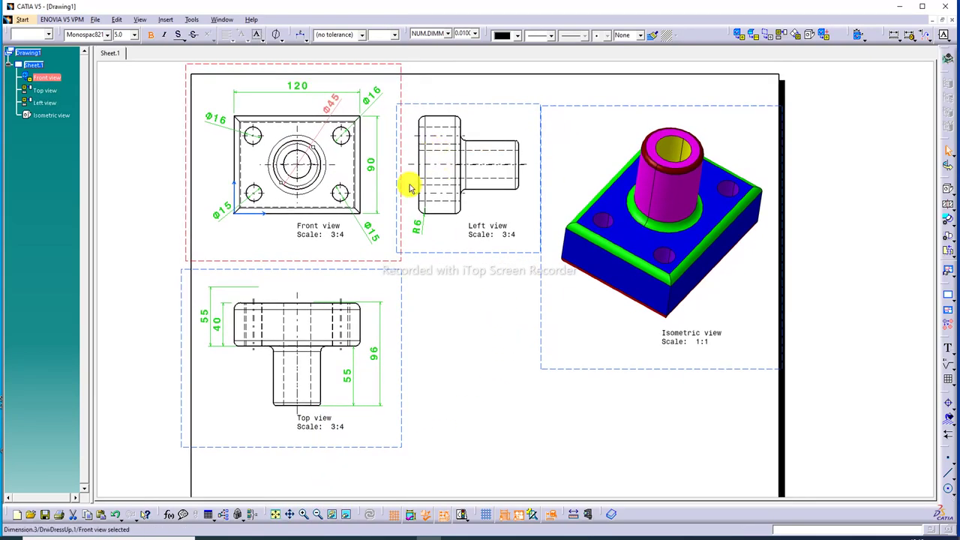
{"action": "left_click_drag", "start_coordinate": [388, 264], "coordinate": [403, 278]}
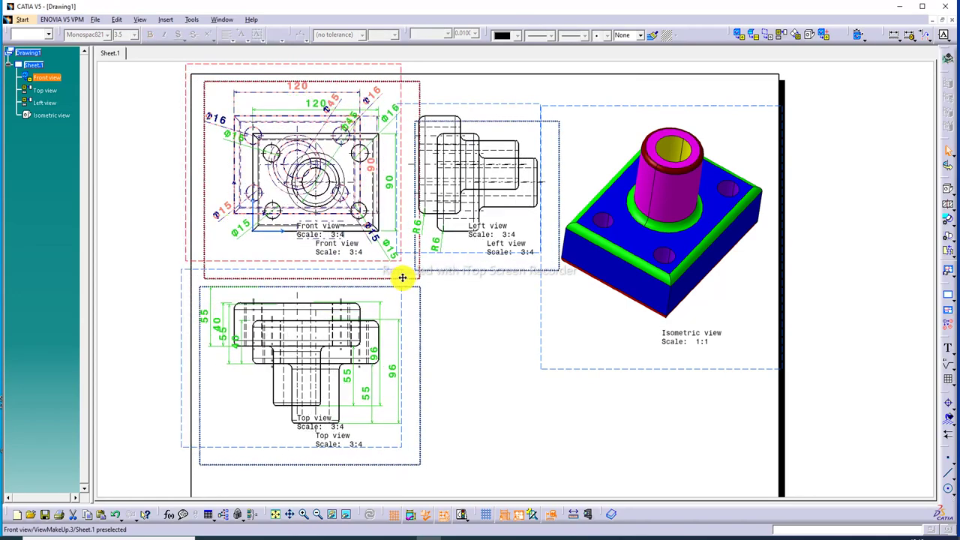
{"action": "left_click_drag", "start_coordinate": [403, 278], "coordinate": [402, 279]}
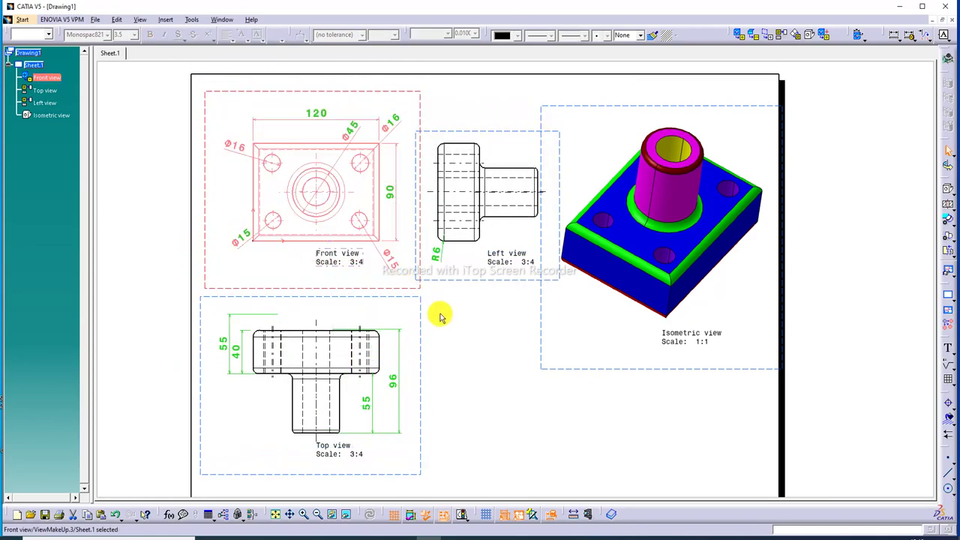
{"action": "left_click", "coordinate": [288, 514]}
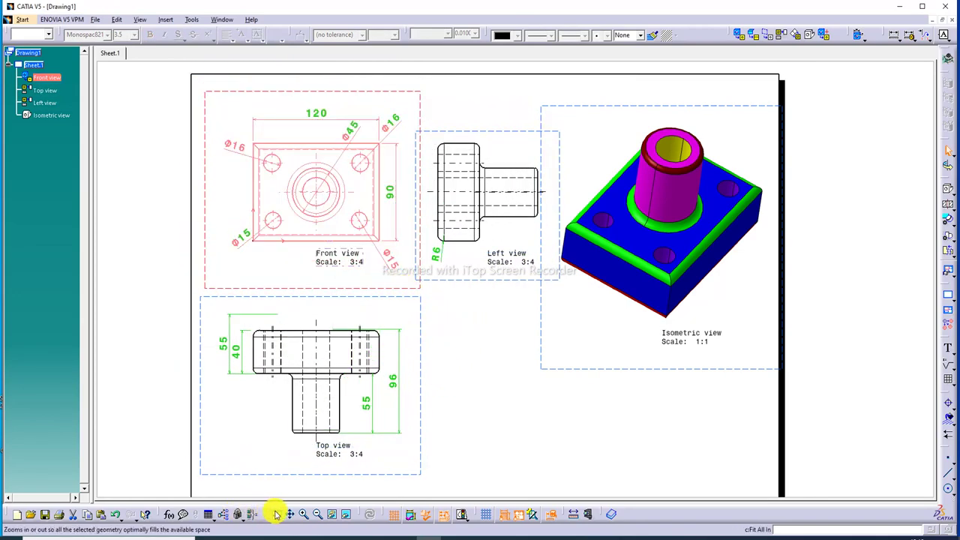
{"action": "left_click_drag", "start_coordinate": [364, 437], "coordinate": [391, 426]}
{"action": "left_click", "coordinate": [381, 465]}
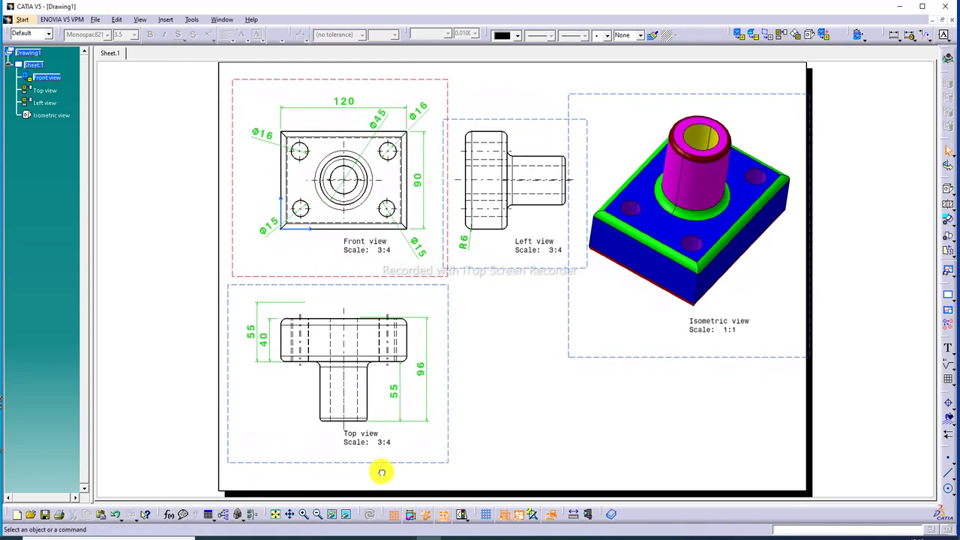
Nudge the Top and Left views, move the Isometric view, and shift the Front group up-left.
{"action": "left_click_drag", "start_coordinate": [369, 467], "coordinate": [370, 473]}
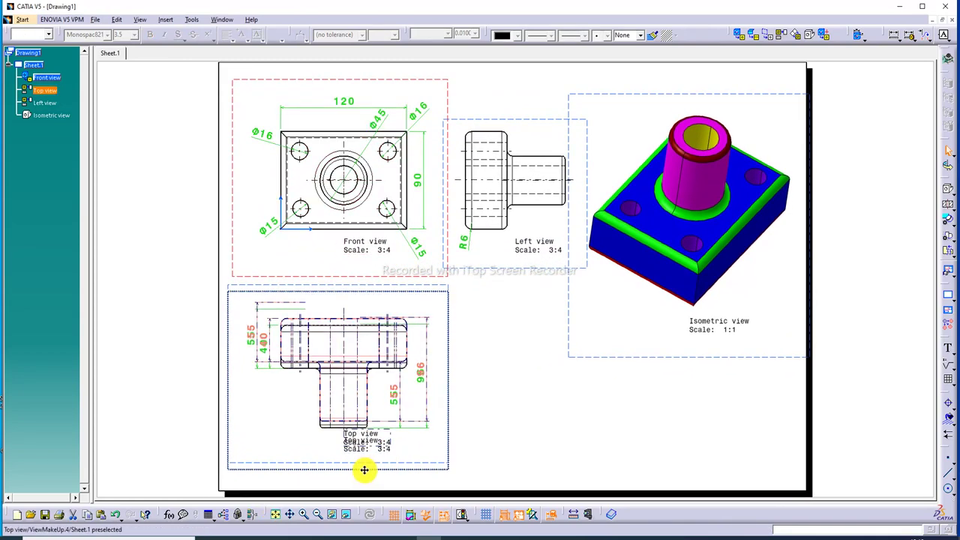
{"action": "left_click_drag", "start_coordinate": [384, 276], "coordinate": [381, 279]}
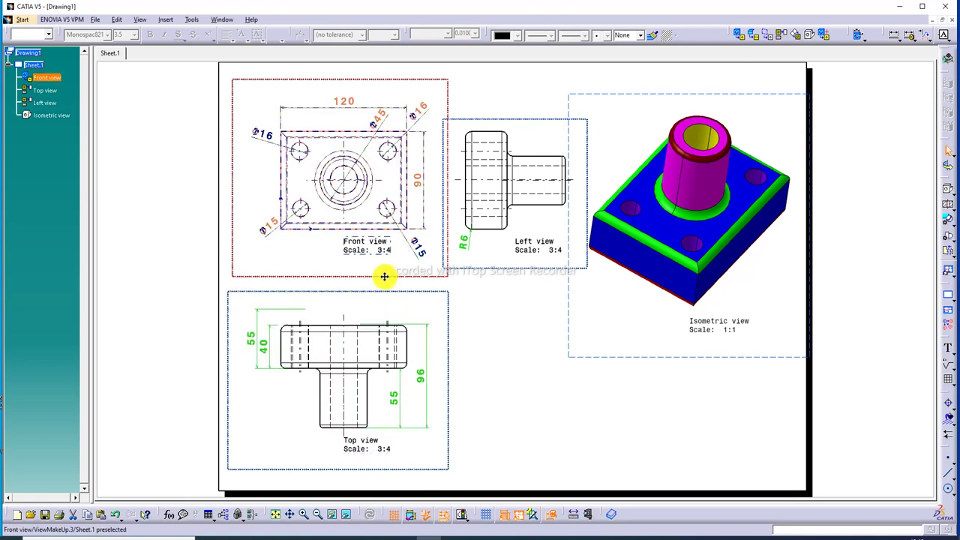
{"action": "left_click", "coordinate": [525, 338]}
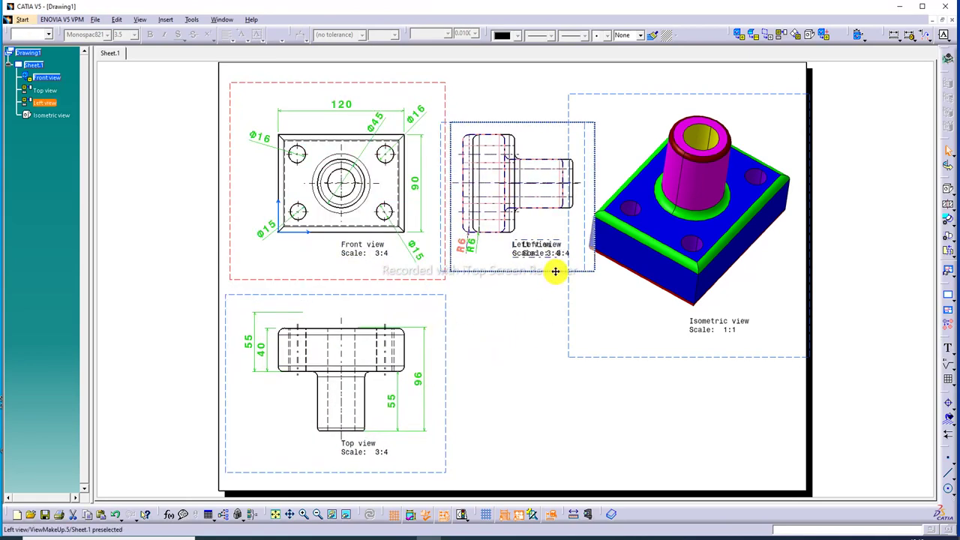
{"action": "left_click_drag", "start_coordinate": [548, 271], "coordinate": [553, 271]}
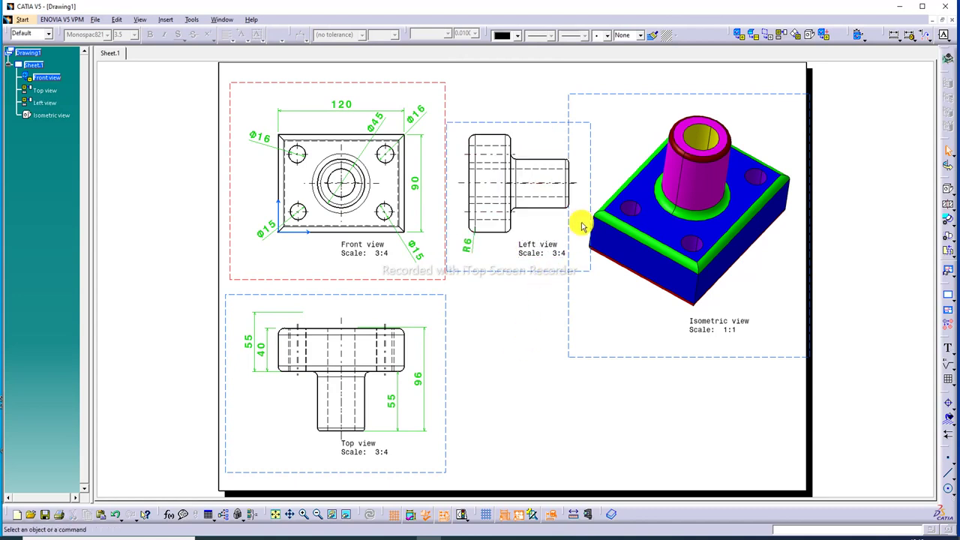
{"action": "double_click", "coordinate": [465, 241]}
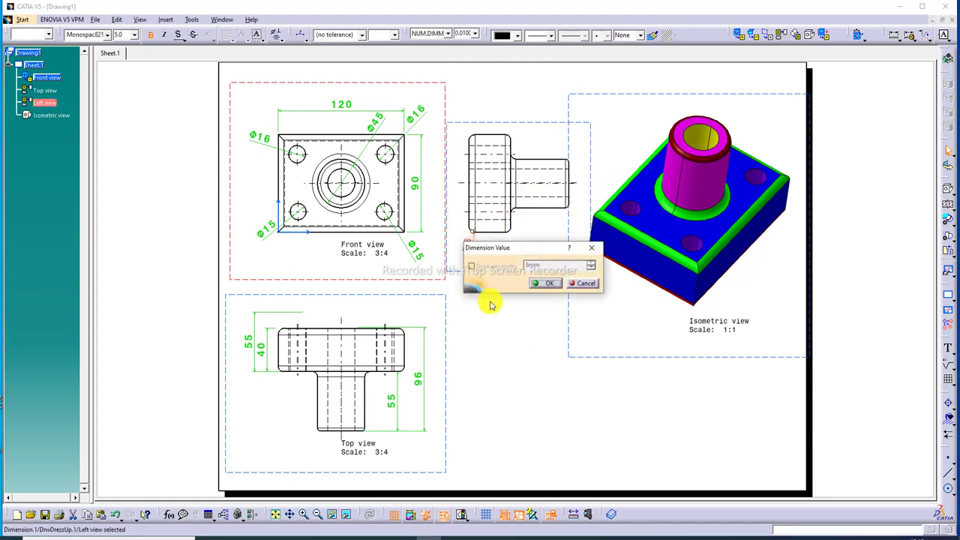
{"action": "left_click", "coordinate": [591, 248]}
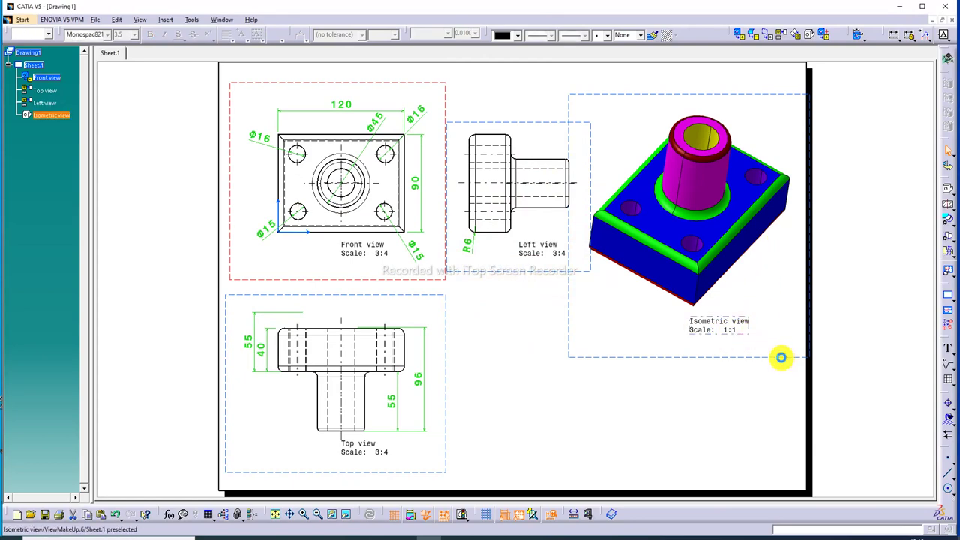
{"action": "left_click_drag", "start_coordinate": [782, 357], "coordinate": [785, 371]}
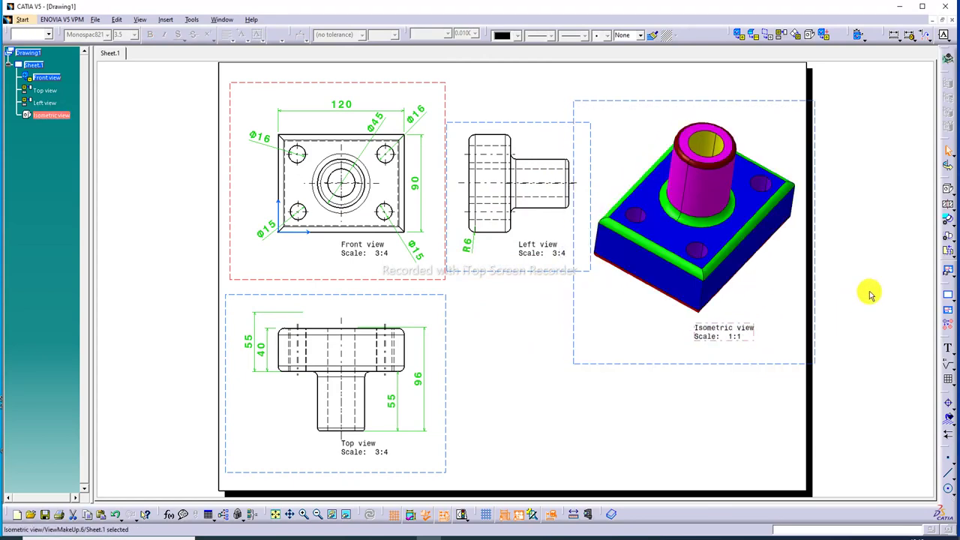
{"action": "left_click_drag", "start_coordinate": [405, 90], "coordinate": [399, 82]}
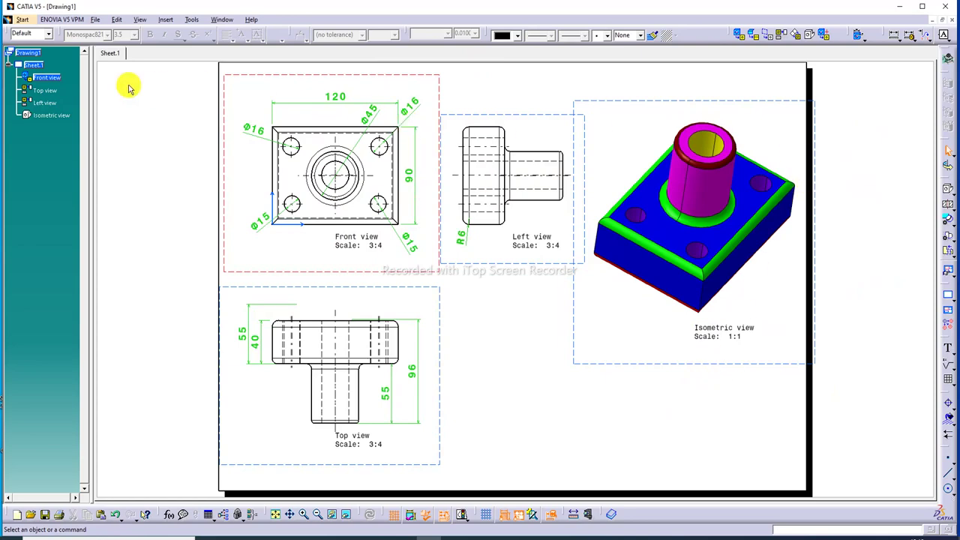
Review Sheet.1 properties, keeping the A3 ISO landscape format with first-angle projection.
{"action": "right_click", "coordinate": [40, 65]}
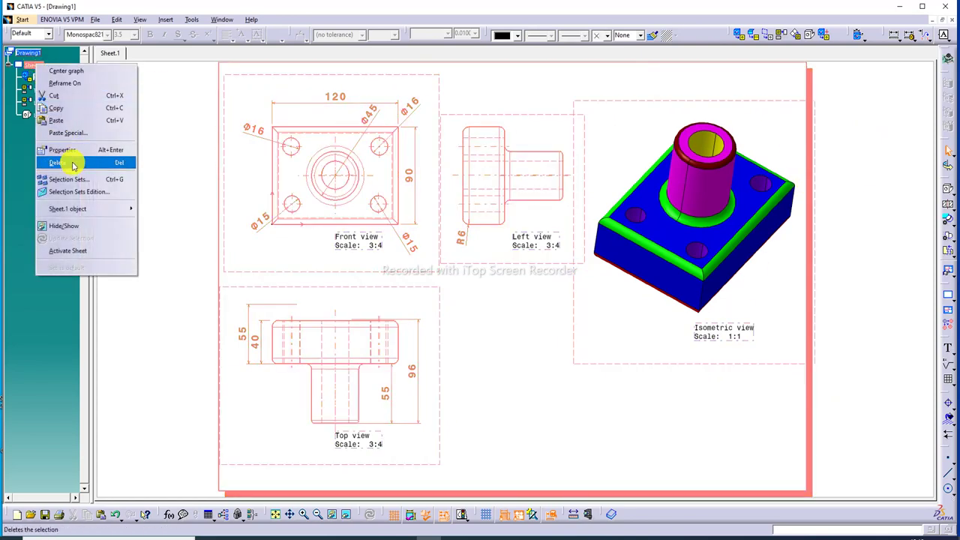
{"action": "left_click", "coordinate": [73, 153]}
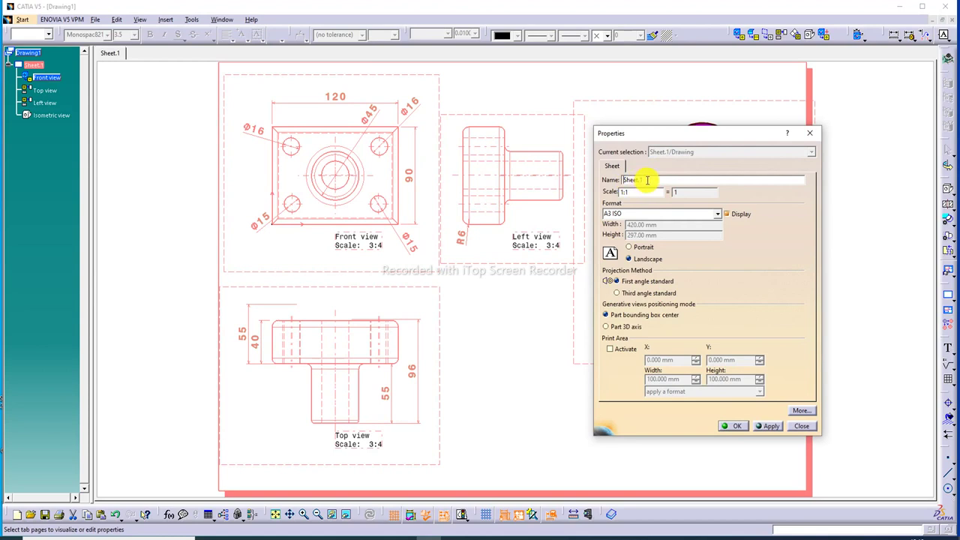
{"action": "left_click", "coordinate": [717, 215]}
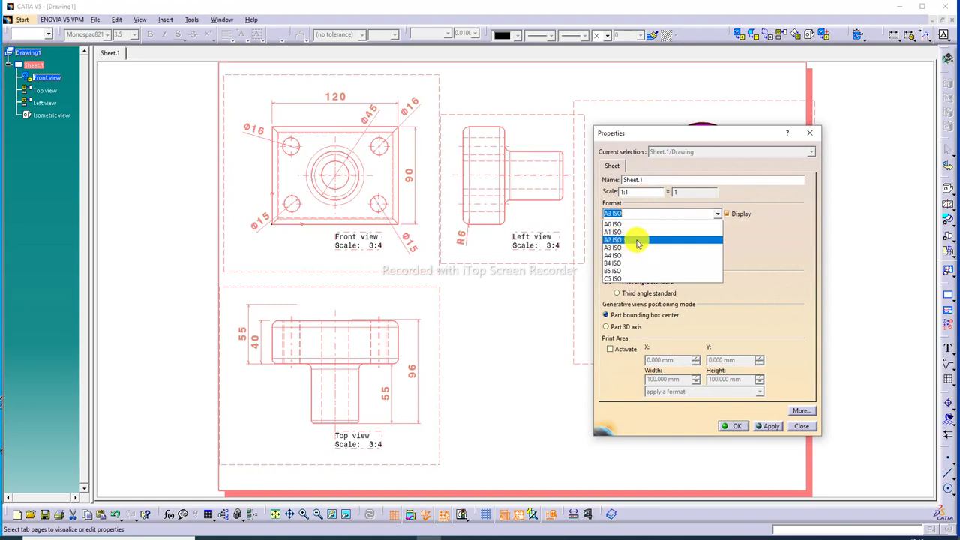
{"action": "left_click", "coordinate": [717, 214]}
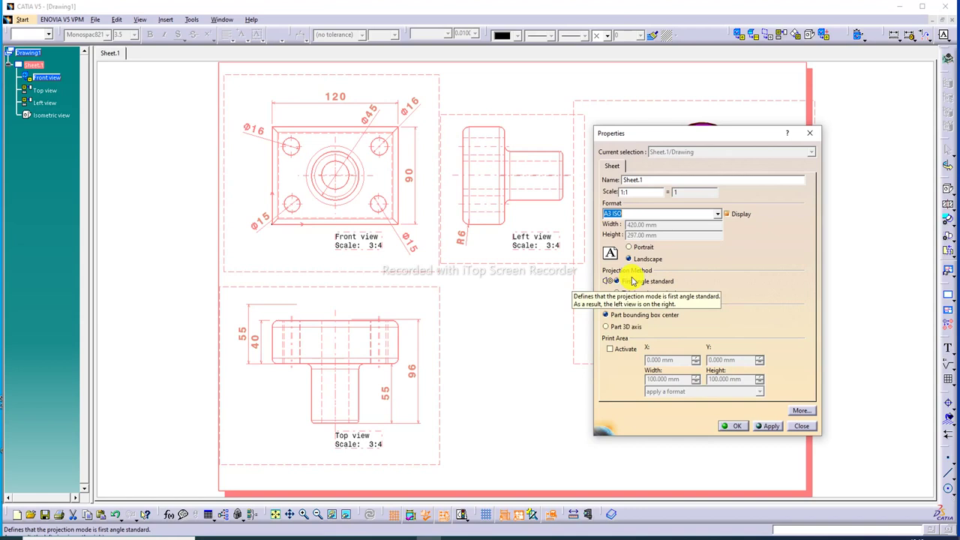
{"action": "left_click", "coordinate": [515, 328]}
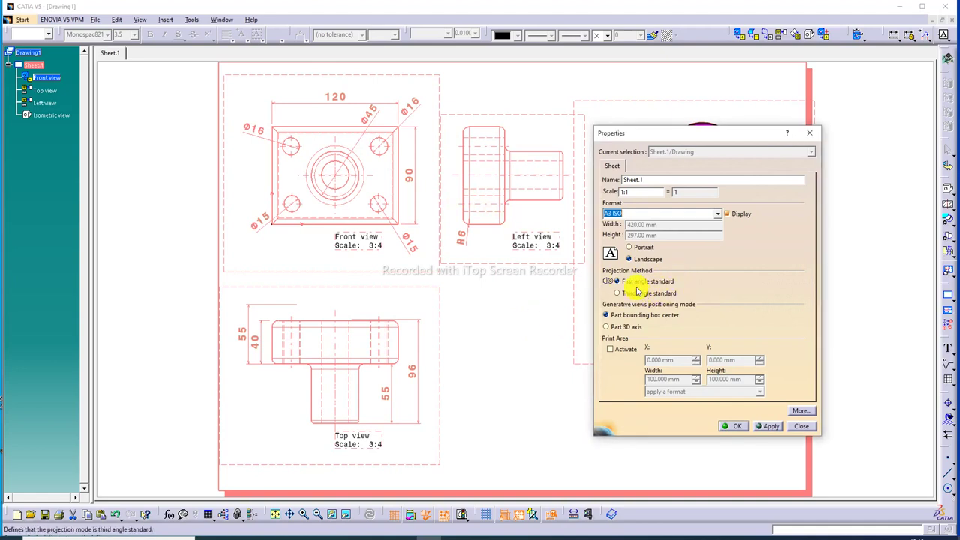
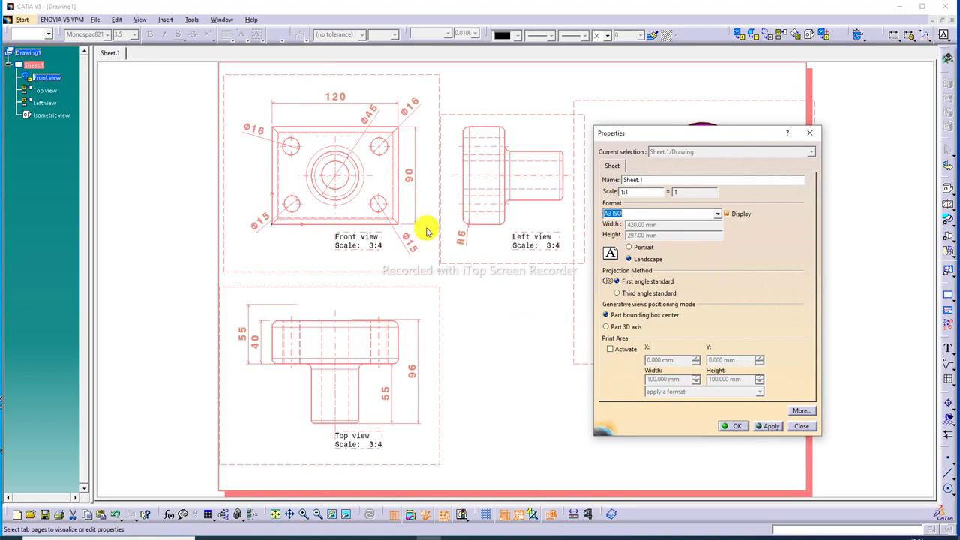
Confirm the sheet properties and clear the selection on the sheet.
{"action": "left_click", "coordinate": [735, 426]}
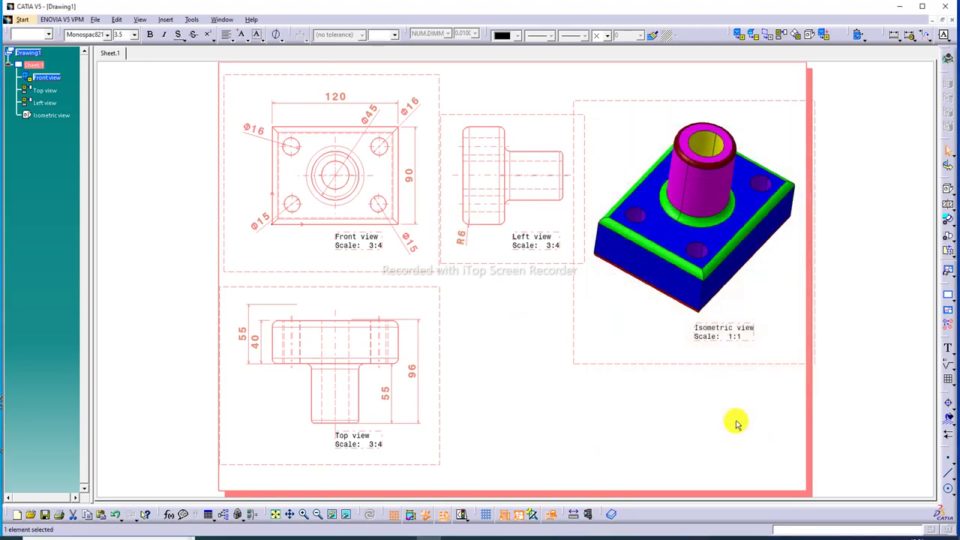
{"action": "left_click", "coordinate": [867, 227]}
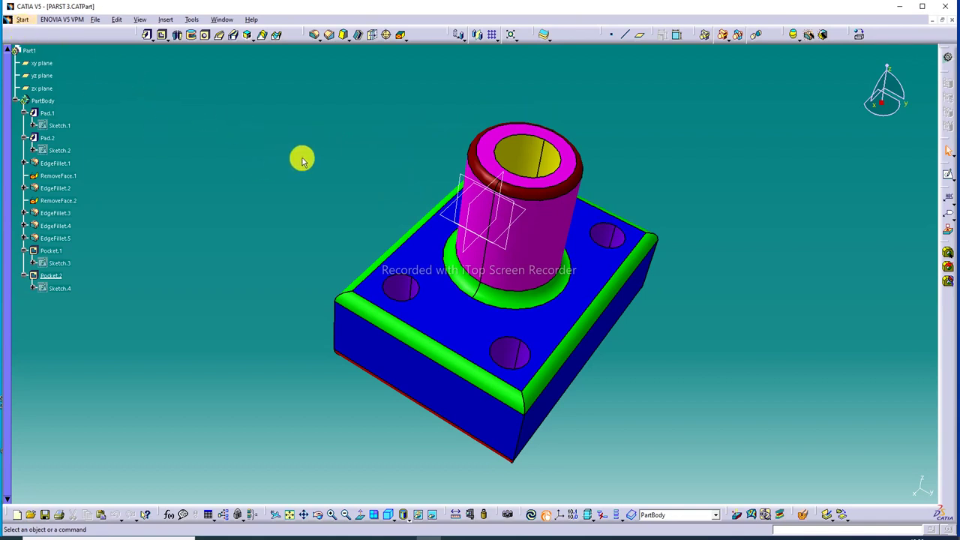
Create a new Drafting drawing of the part using the Front, Top and Left view layout.
{"action": "left_click", "coordinate": [24, 22]}
{"action": "mouse_move", "coordinate": [51, 44]}
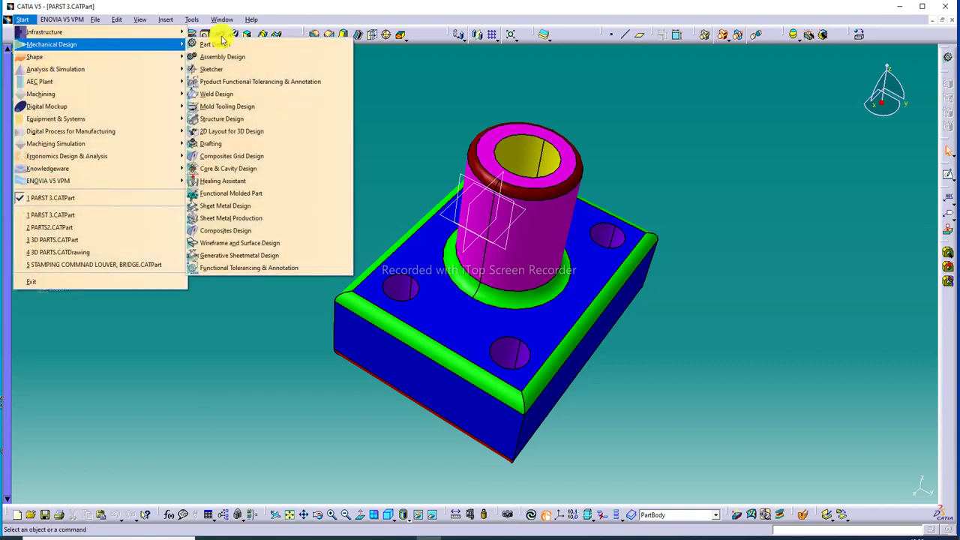
{"action": "left_click", "coordinate": [218, 143]}
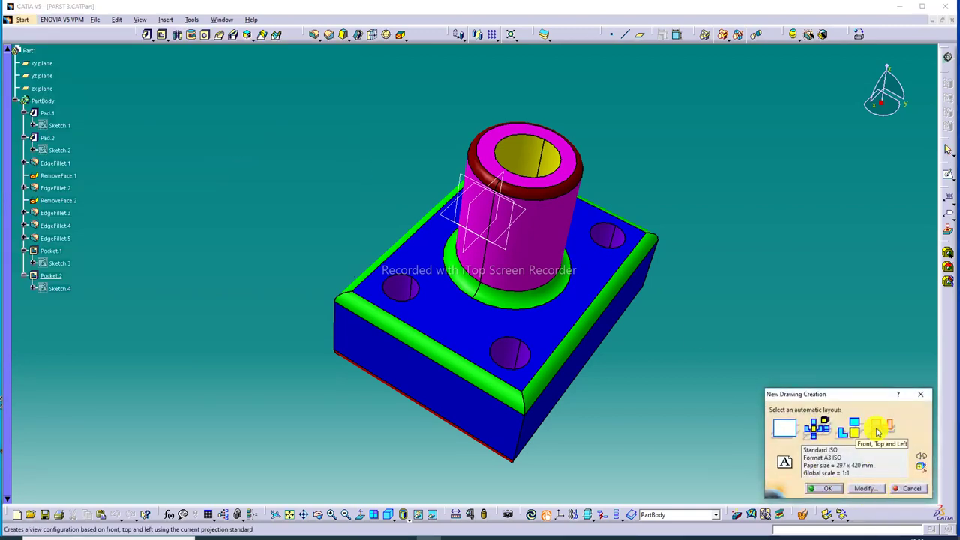
{"action": "left_click", "coordinate": [880, 431]}
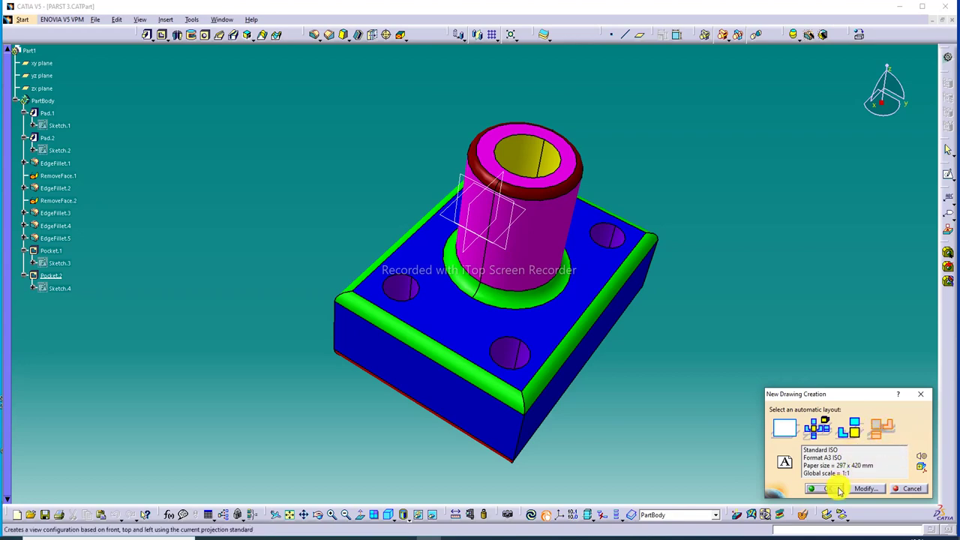
{"action": "left_click", "coordinate": [775, 428]}
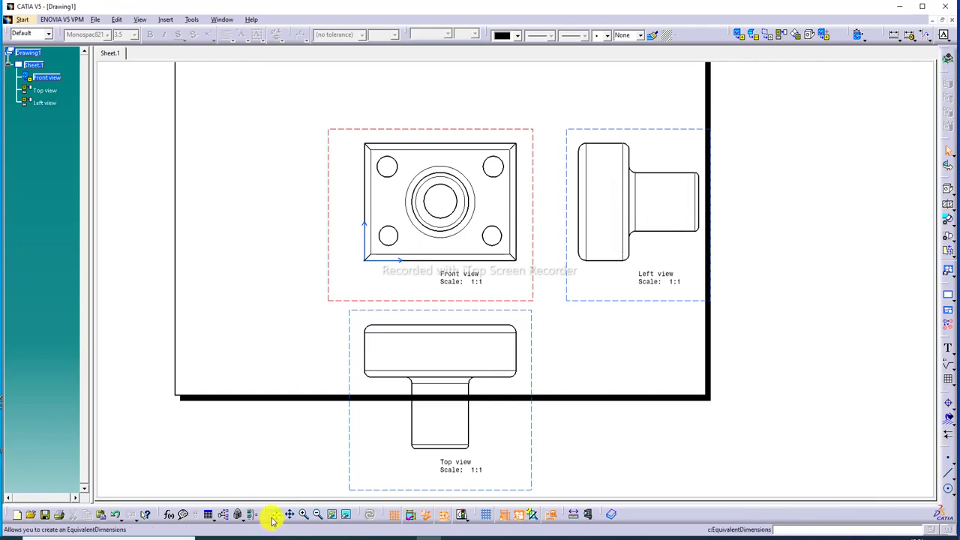
Drag the views up-left and nudge the left view so all three fit on the sheet.
{"action": "left_click", "coordinate": [274, 515]}
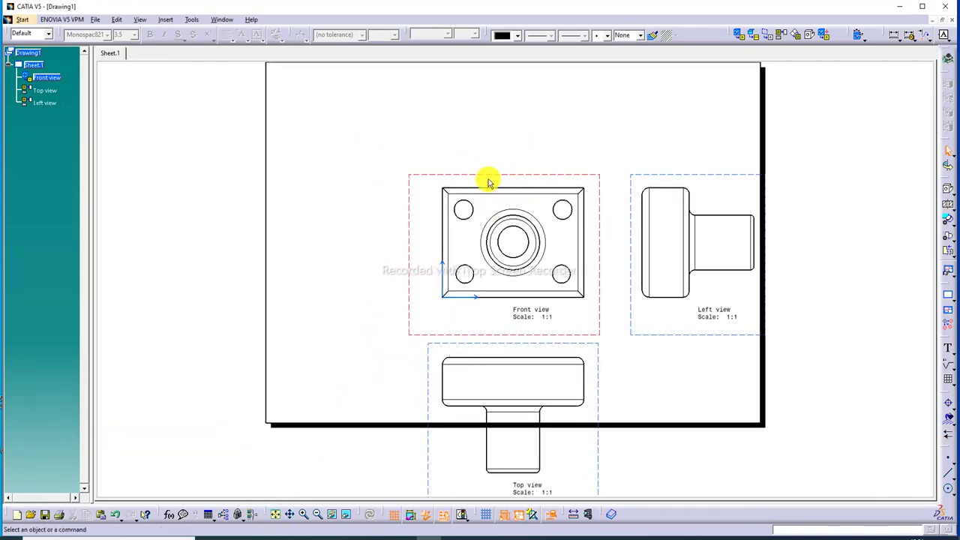
{"action": "left_click_drag", "start_coordinate": [488, 176], "coordinate": [353, 68]}
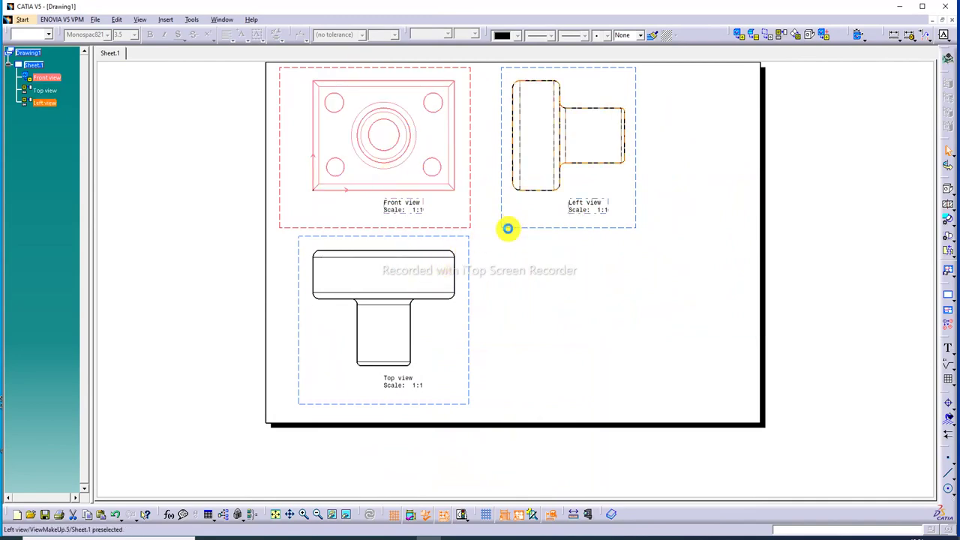
{"action": "left_click_drag", "start_coordinate": [508, 228], "coordinate": [497, 229]}
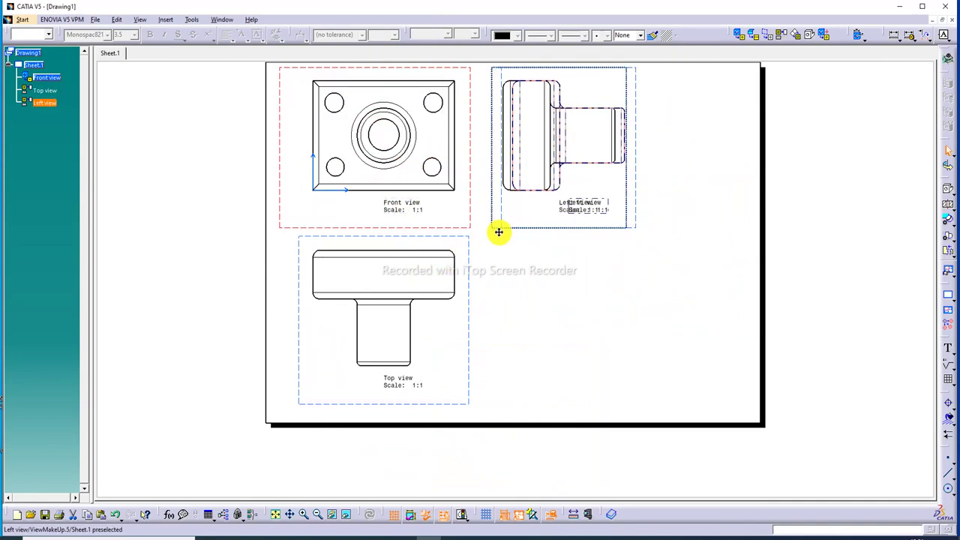
{"action": "left_click", "coordinate": [275, 514]}
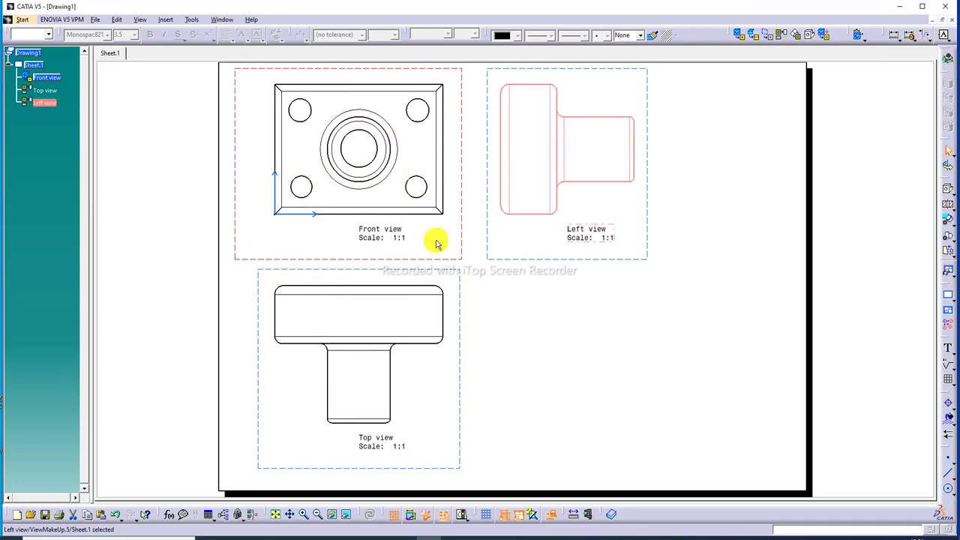
Select the front, top and left views together.
{"action": "left_click", "coordinate": [464, 248]}
{"action": "left_click", "coordinate": [465, 248]}
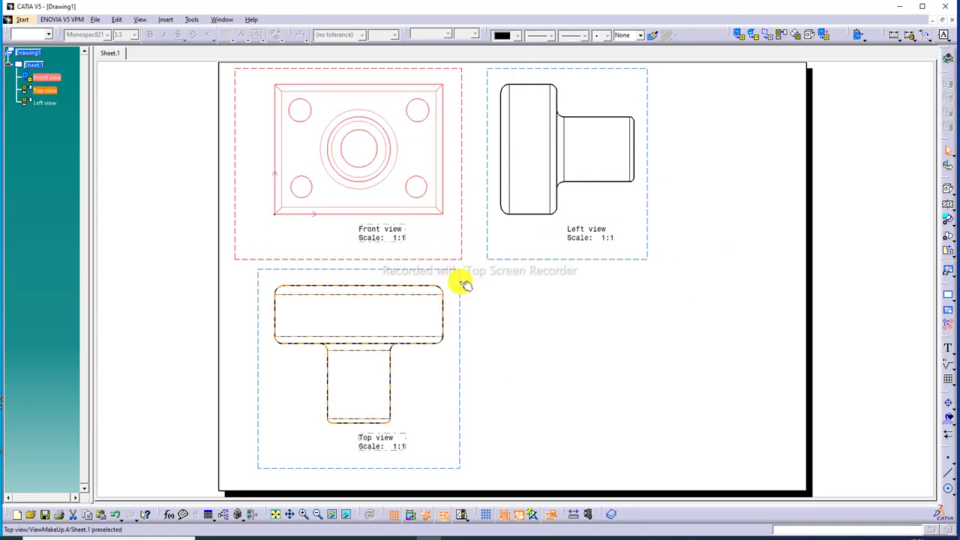
{"action": "left_click", "coordinate": [460, 278], "text": "ctrl"}
{"action": "left_click", "coordinate": [495, 261], "text": "ctrl"}
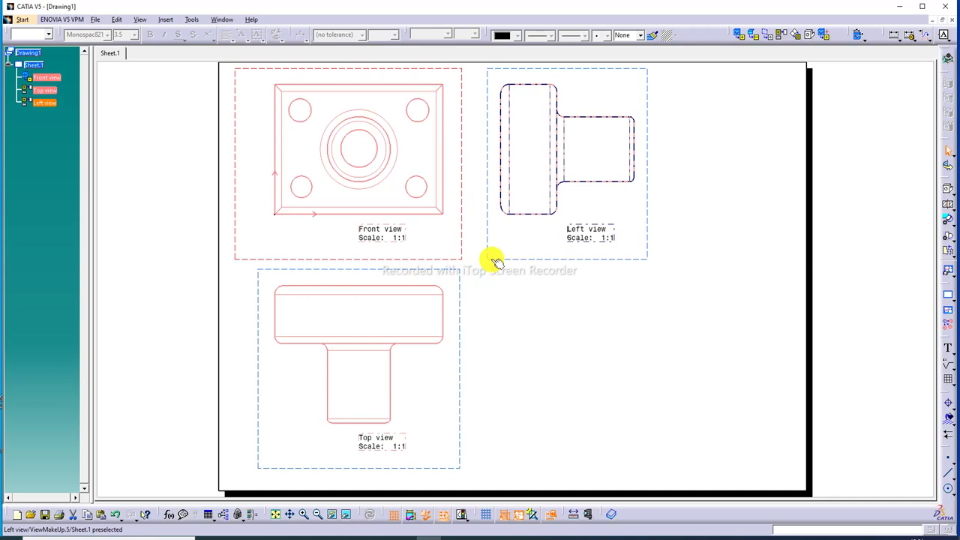
Set the three views to 3:4 scale with hidden lines, center lines, axes, threads and 3D colors.
{"action": "right_click", "coordinate": [495, 261]}
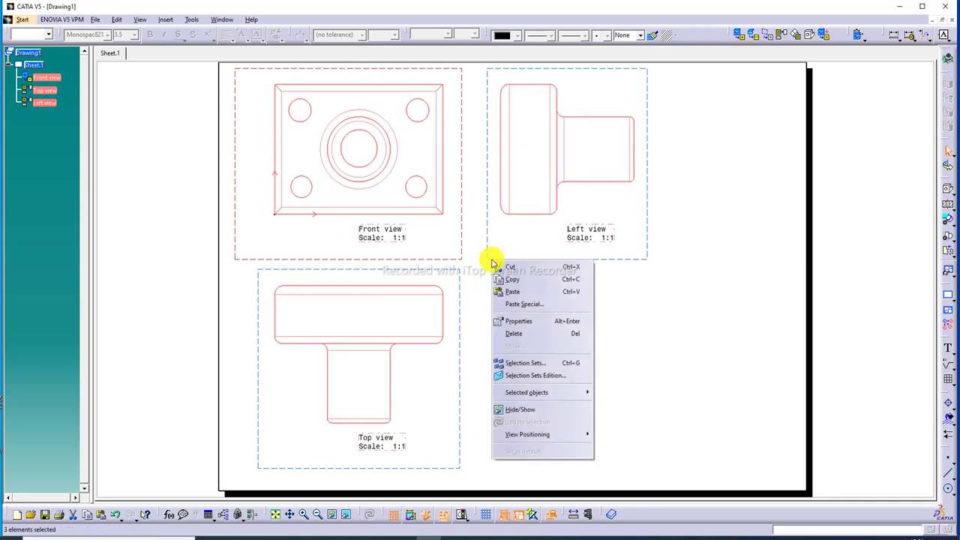
{"action": "left_click", "coordinate": [514, 323]}
{"action": "left_click", "coordinate": [648, 167]}
{"action": "type", "text": "3:4"}
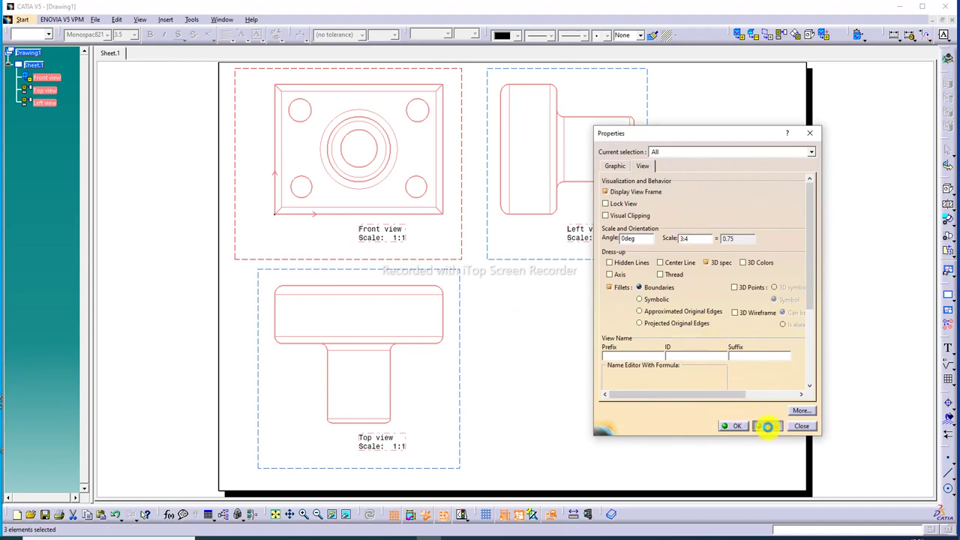
{"action": "left_click", "coordinate": [767, 426]}
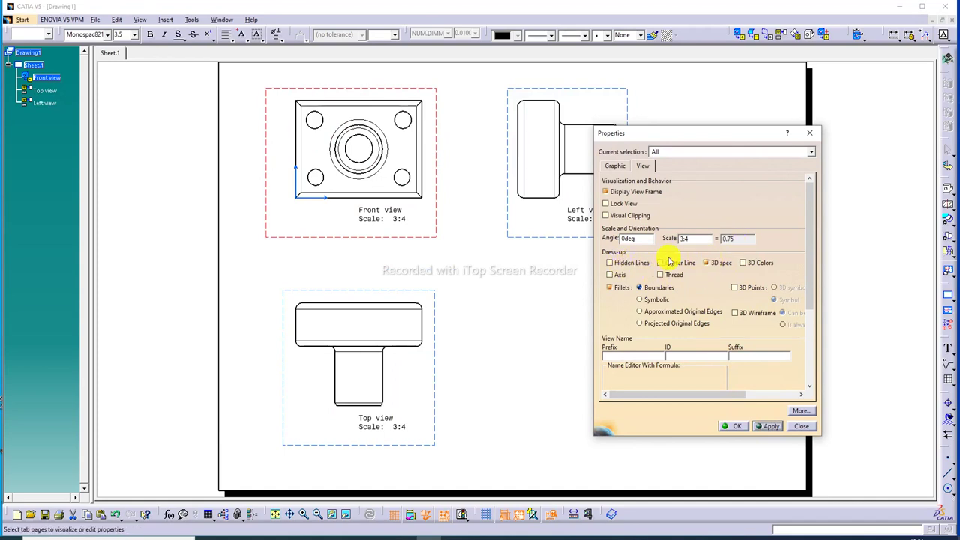
{"action": "left_click", "coordinate": [626, 264]}
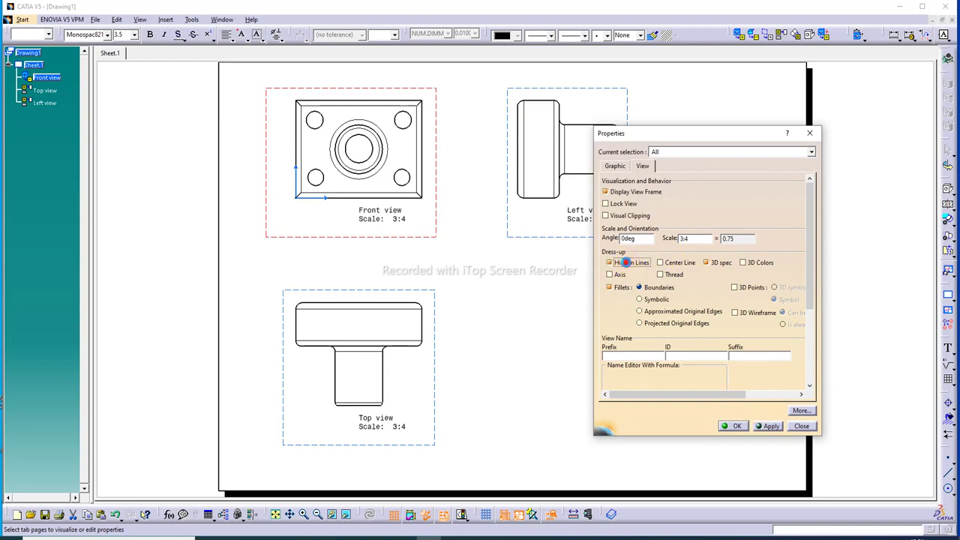
{"action": "left_click", "coordinate": [619, 275]}
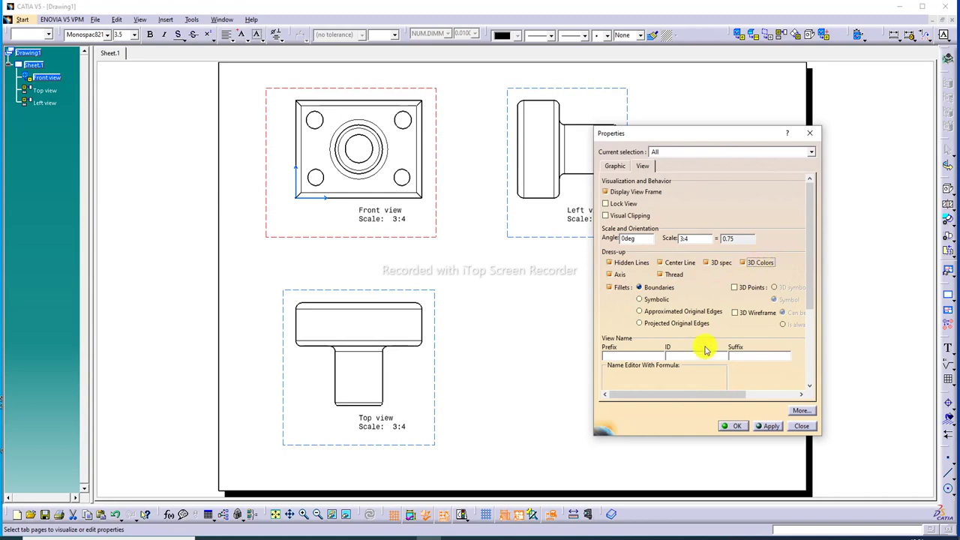
{"action": "left_click", "coordinate": [764, 428]}
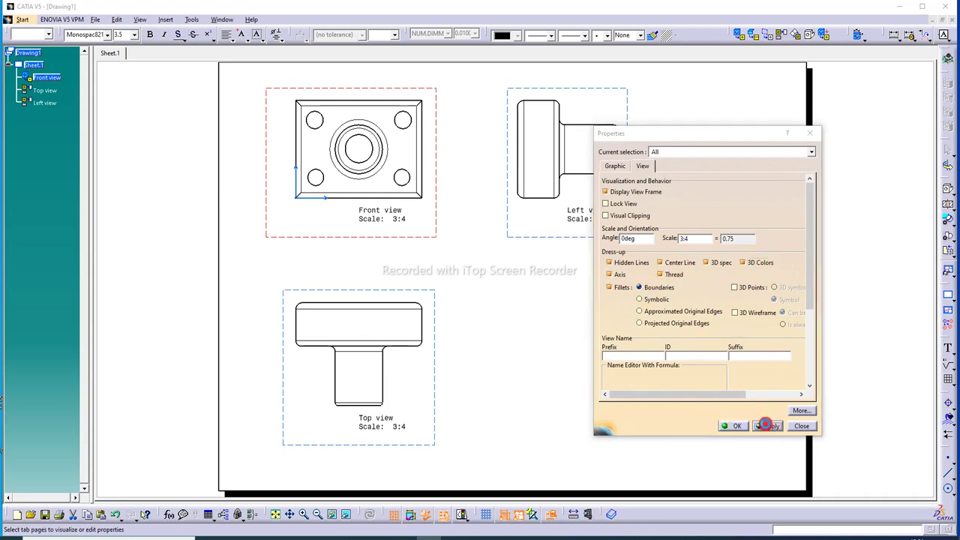
{"action": "left_click", "coordinate": [737, 428]}
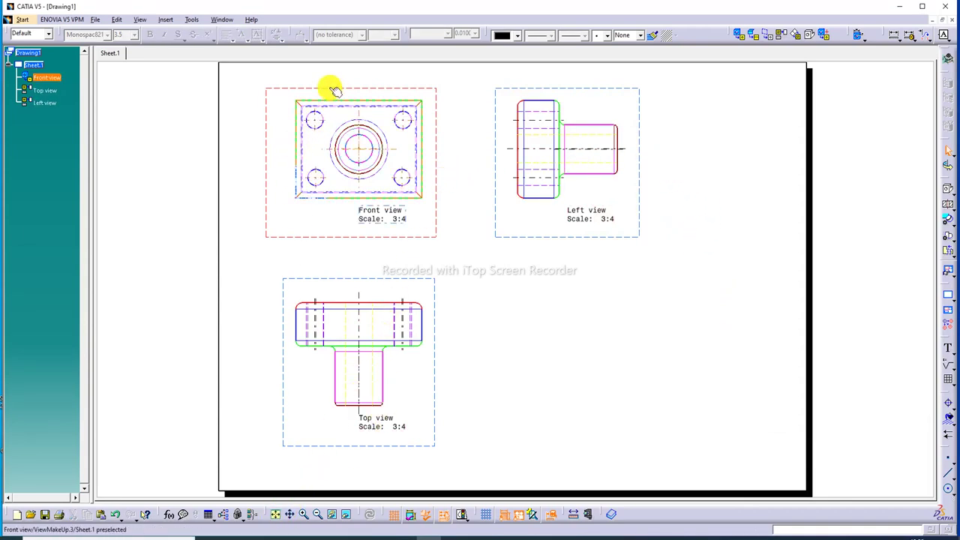
Tighten the layout, moving the left and top views closer to the front view.
{"action": "left_click_drag", "start_coordinate": [329, 88], "coordinate": [315, 80]}
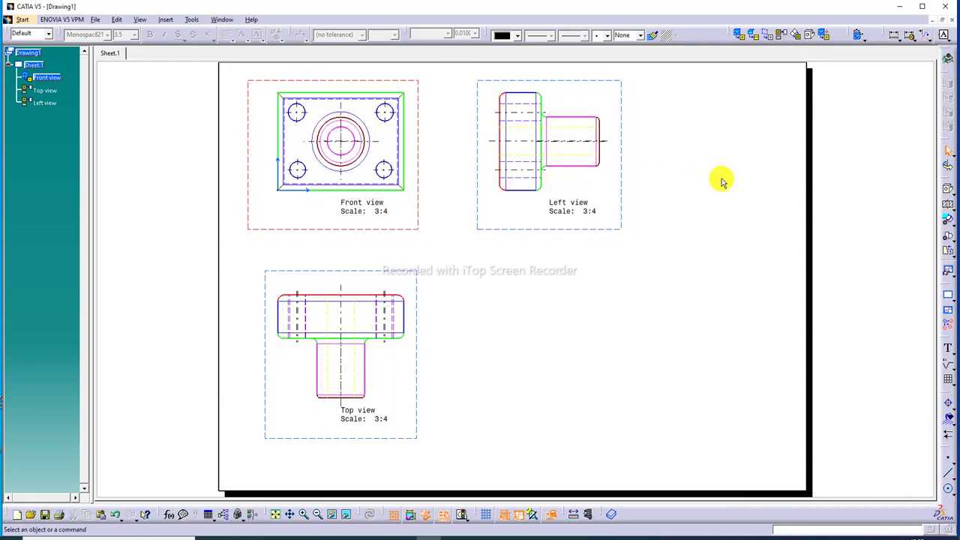
{"action": "left_click_drag", "start_coordinate": [553, 231], "coordinate": [528, 231]}
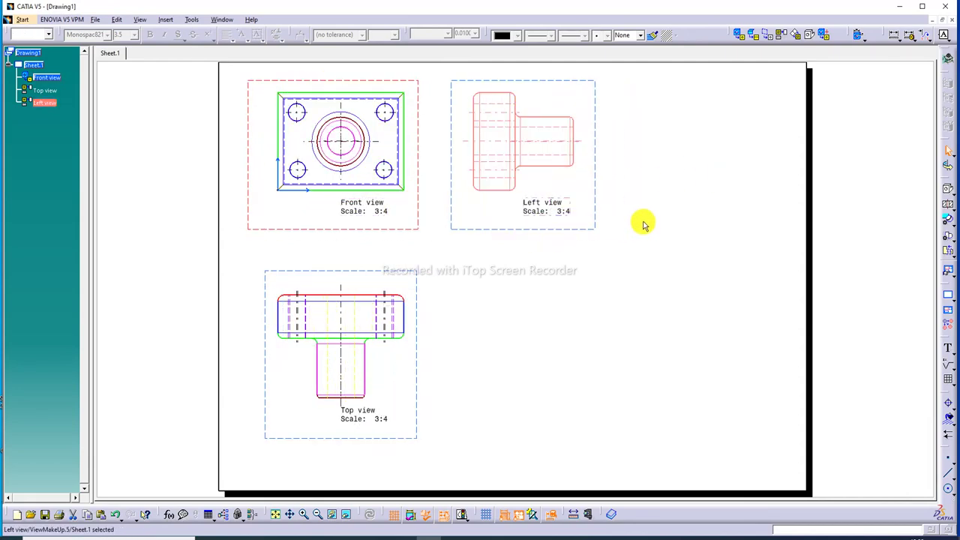
{"action": "left_click_drag", "start_coordinate": [402, 272], "coordinate": [402, 257]}
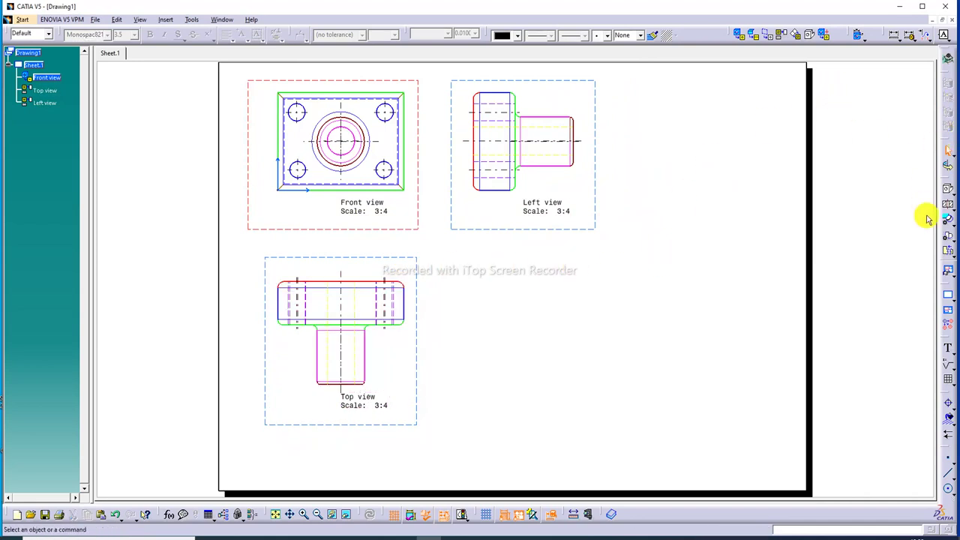
Create an isometric view from a face of the 3D part and place it beside the left view.
{"action": "left_click", "coordinate": [950, 198]}
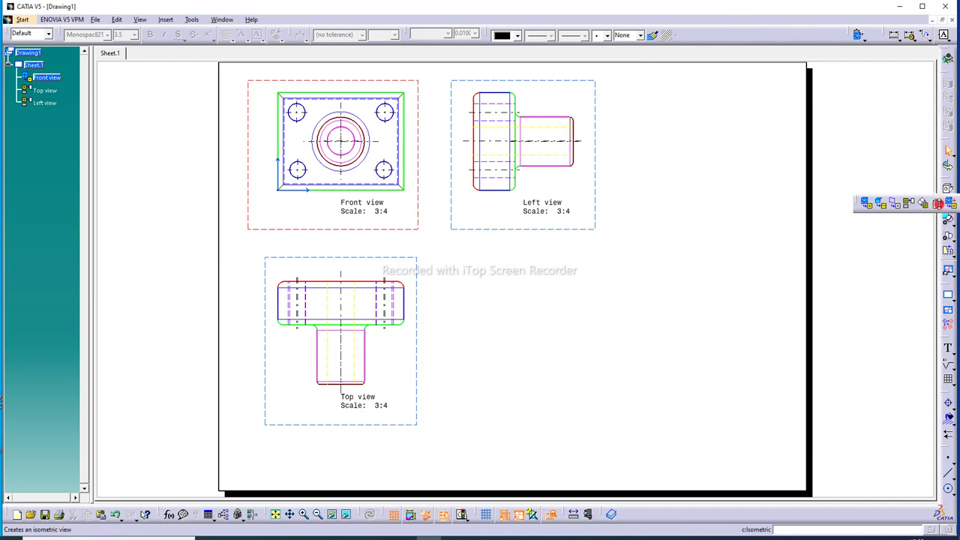
{"action": "left_click", "coordinate": [938, 203]}
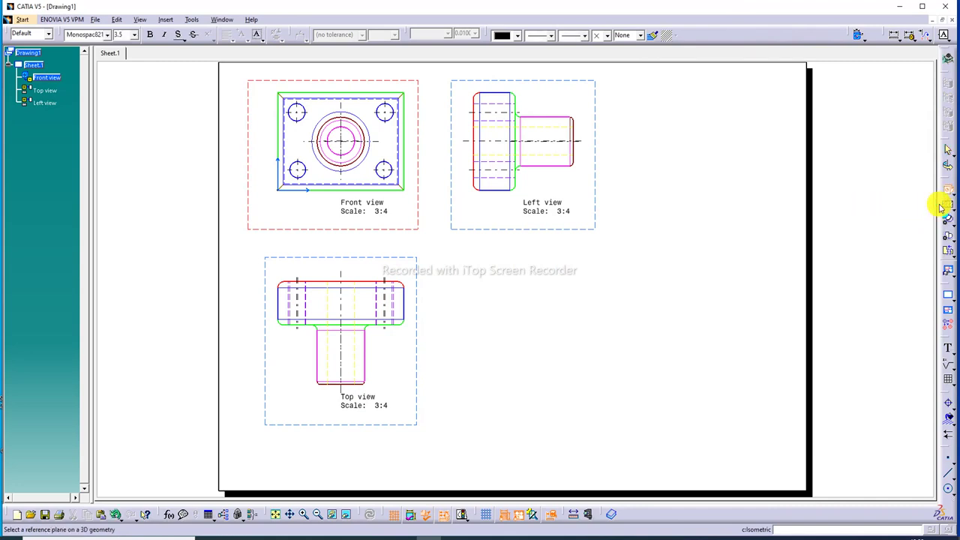
{"action": "left_click", "coordinate": [221, 20]}
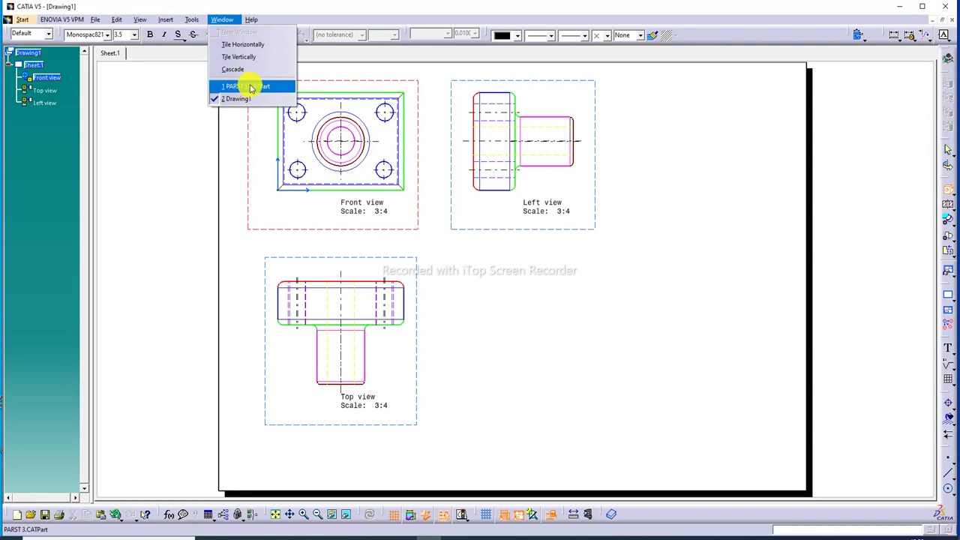
{"action": "left_click", "coordinate": [251, 87]}
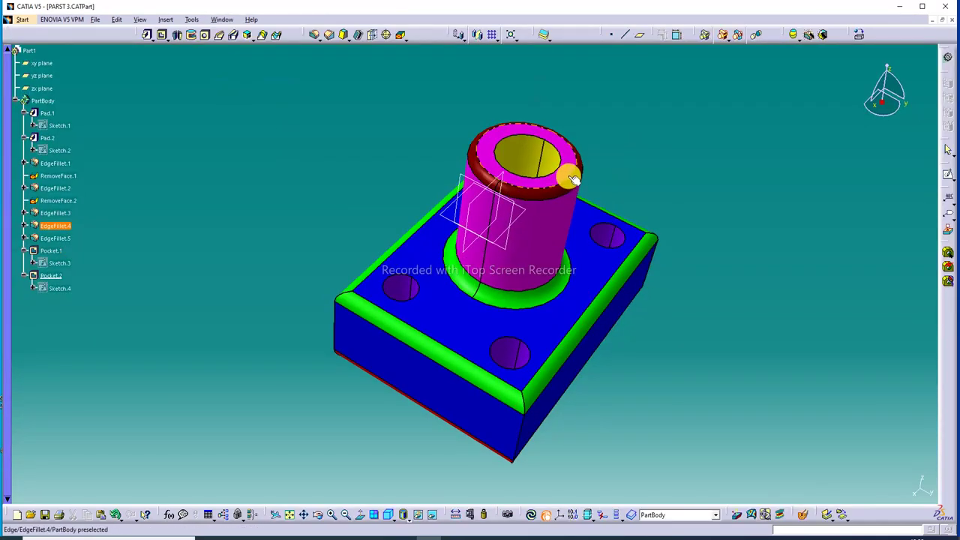
{"action": "left_click", "coordinate": [572, 179]}
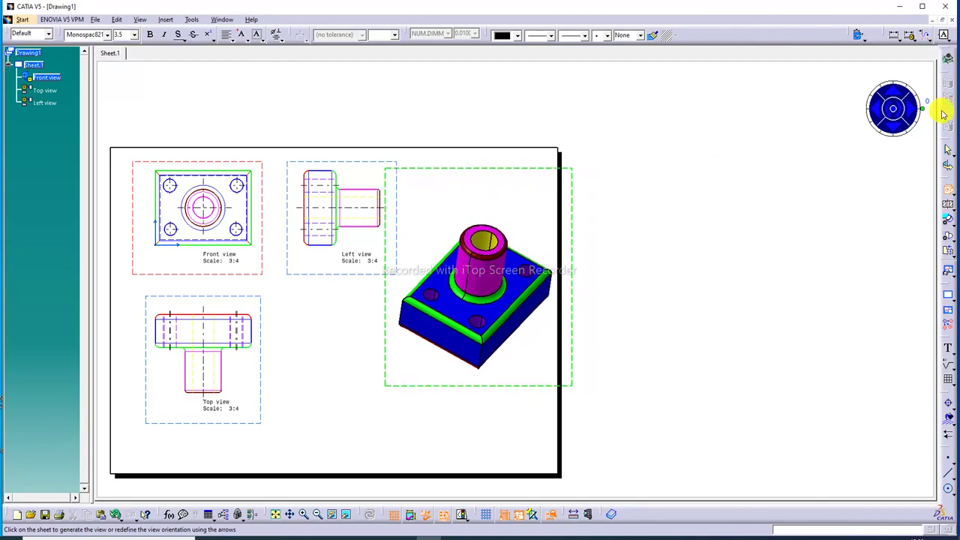
{"action": "left_click", "coordinate": [799, 170]}
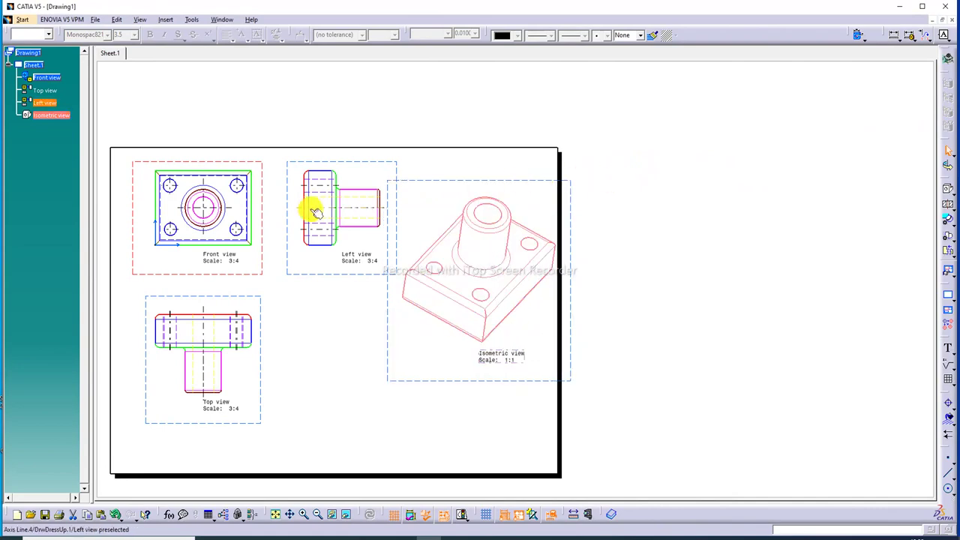
{"action": "left_click_drag", "start_coordinate": [292, 212], "coordinate": [285, 212]}
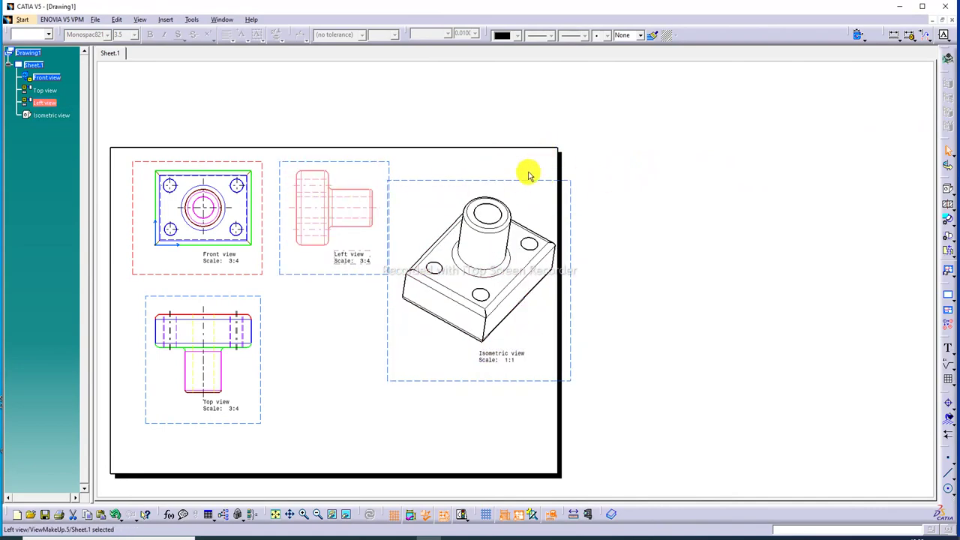
{"action": "left_click_drag", "start_coordinate": [521, 184], "coordinate": [516, 172]}
{"action": "left_click", "coordinate": [628, 154]}
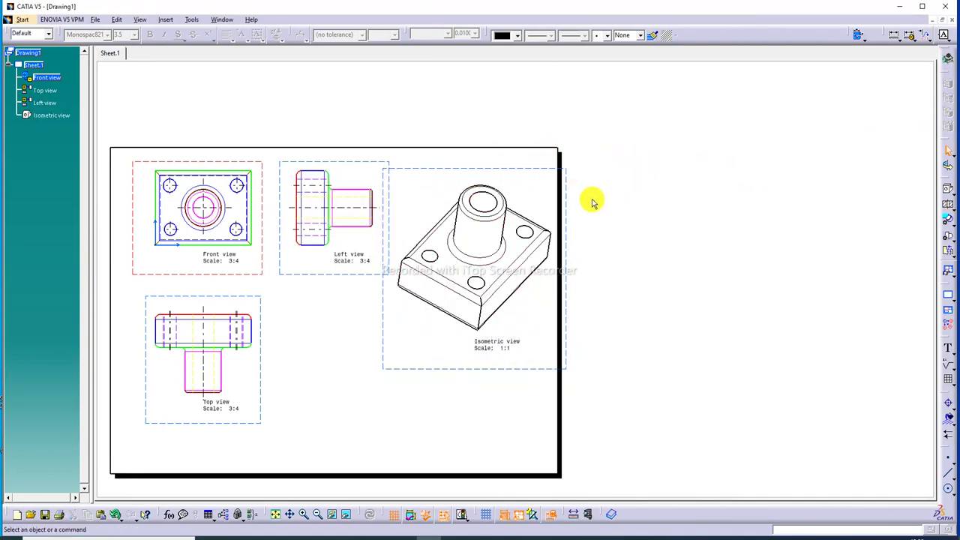
Set the isometric view's generation mode to Raster in its properties.
{"action": "left_click", "coordinate": [507, 372]}
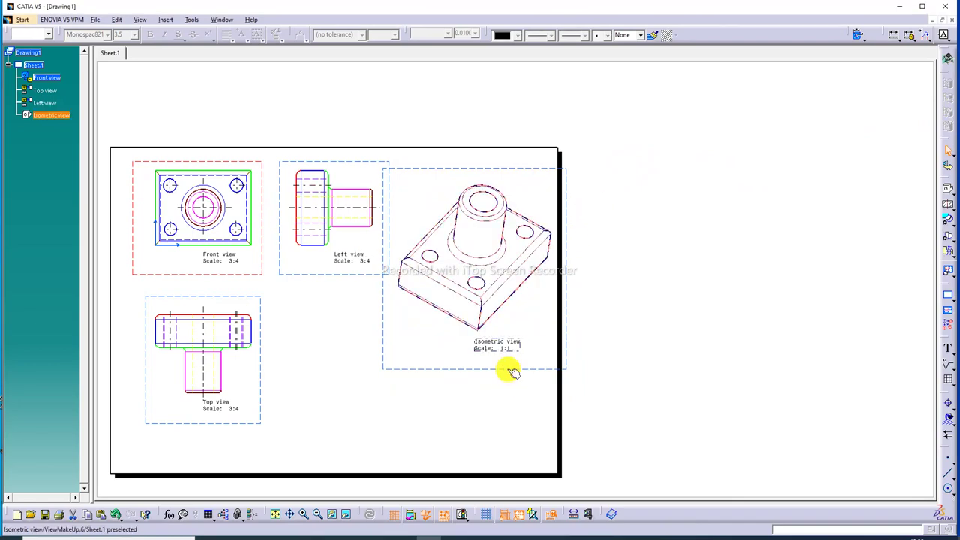
{"action": "right_click", "coordinate": [507, 372]}
{"action": "left_click", "coordinate": [546, 207]}
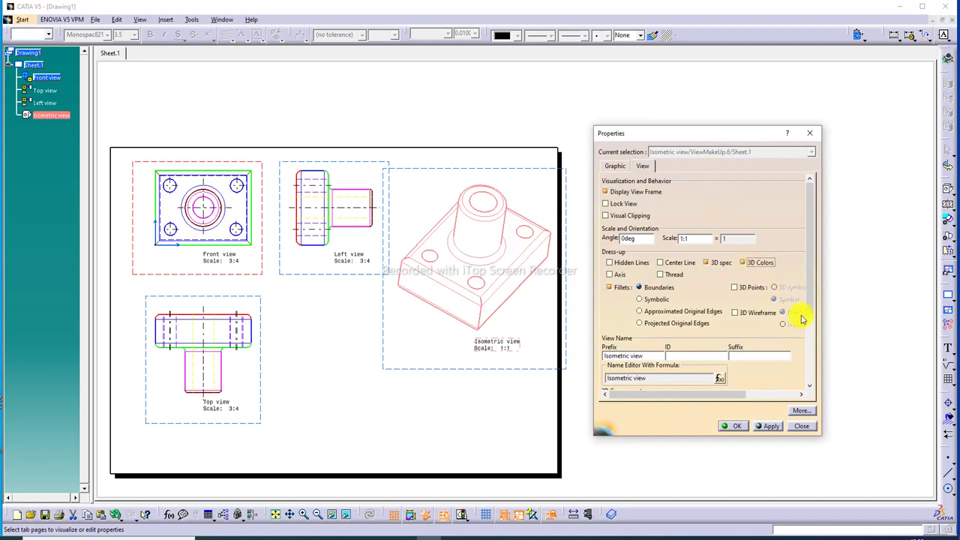
{"action": "left_click_drag", "start_coordinate": [809, 300], "coordinate": [809, 367]}
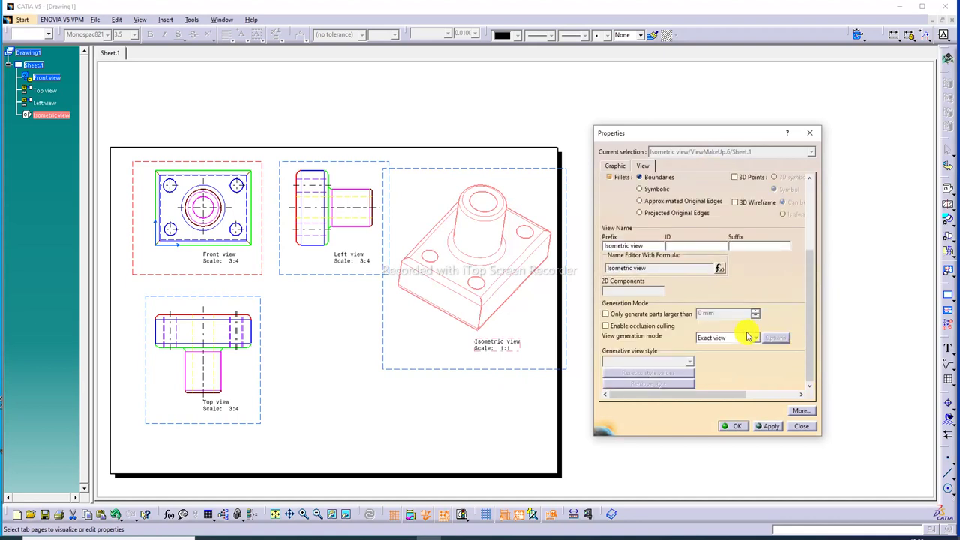
{"action": "left_click", "coordinate": [753, 339]}
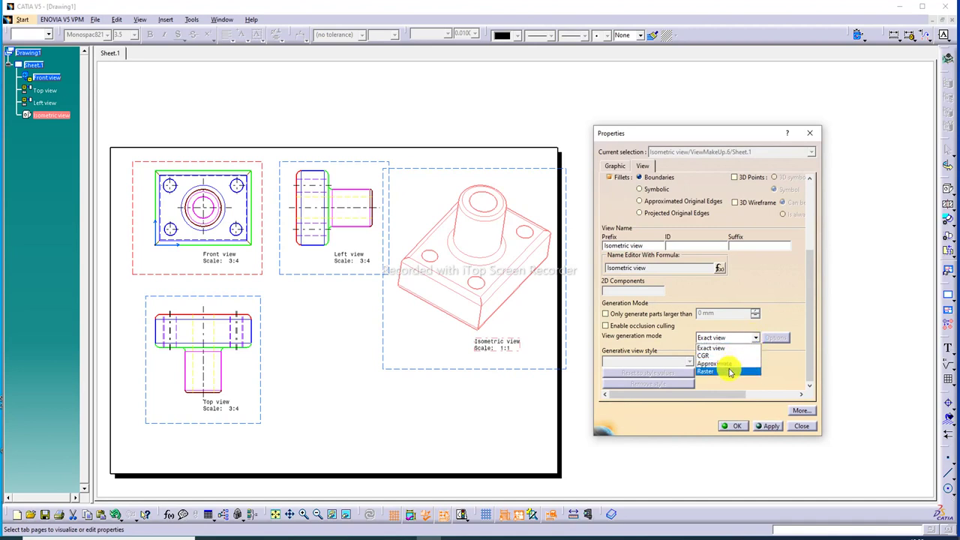
{"action": "left_click", "coordinate": [732, 370]}
Set the raster mode to Shading with edges and apply it to the isometric view.
{"action": "left_click", "coordinate": [778, 341]}
{"action": "left_click", "coordinate": [845, 426]}
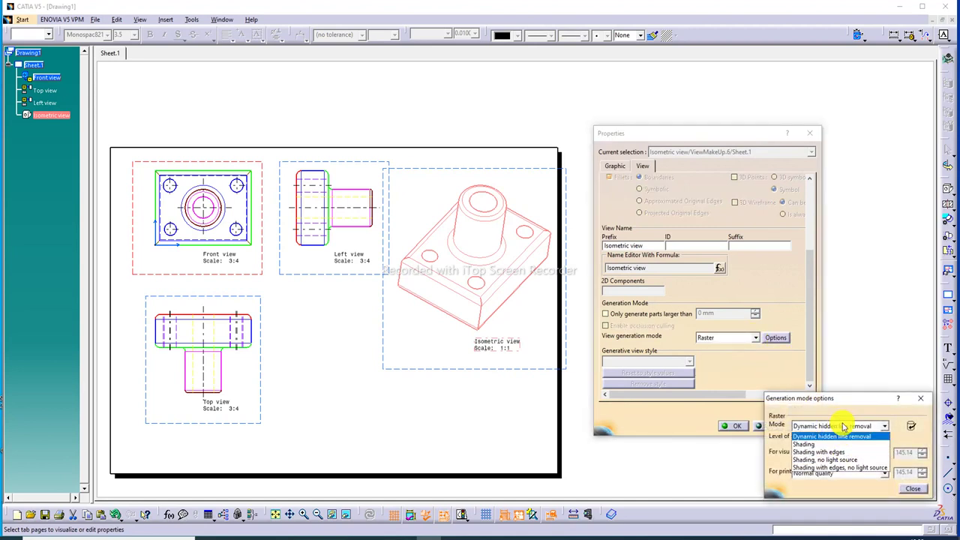
{"action": "left_click", "coordinate": [832, 452]}
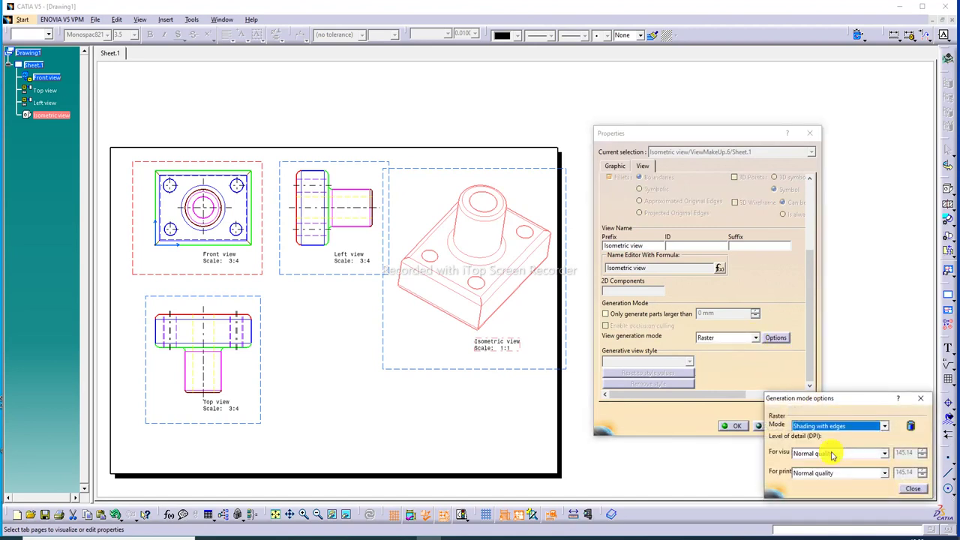
{"action": "left_click", "coordinate": [913, 489]}
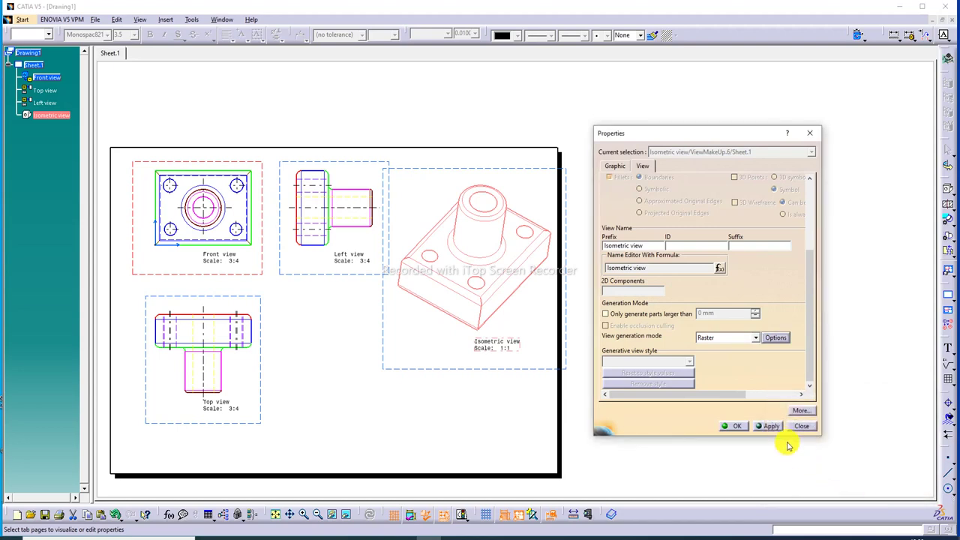
{"action": "left_click", "coordinate": [771, 426]}
{"action": "left_click", "coordinate": [737, 425]}
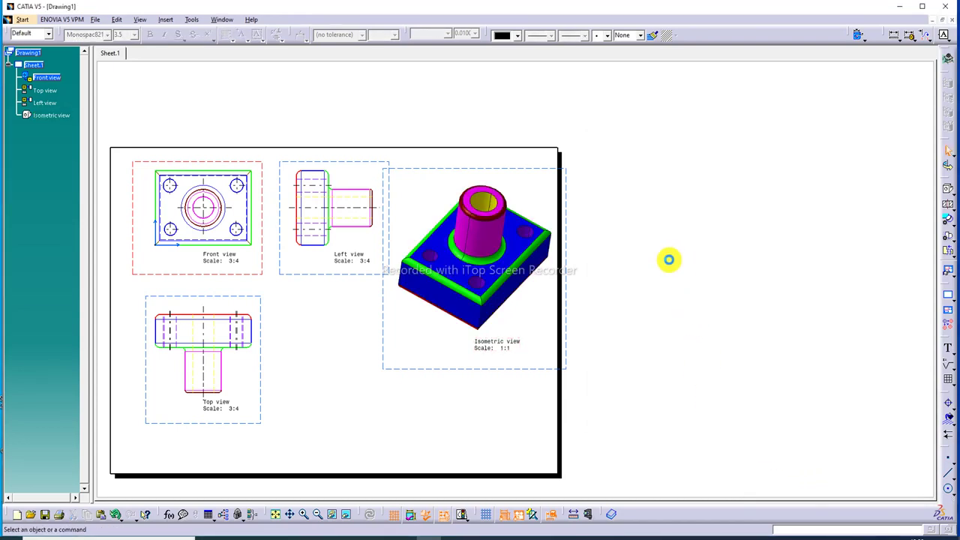
{"action": "left_click", "coordinate": [495, 159]}
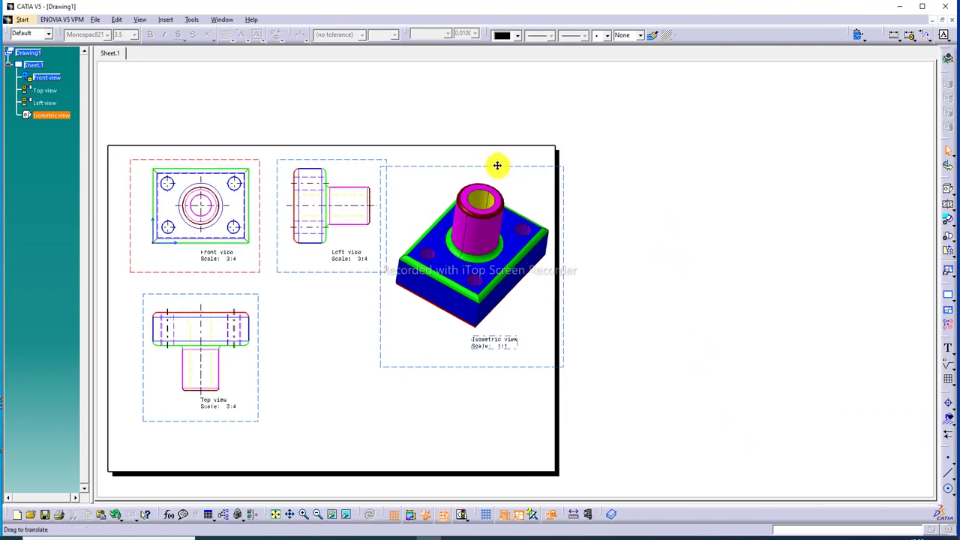
Shift the isometric view slightly left and down on the sheet.
{"action": "middle_click_drag", "start_coordinate": [510, 165], "coordinate": [598, 145]}
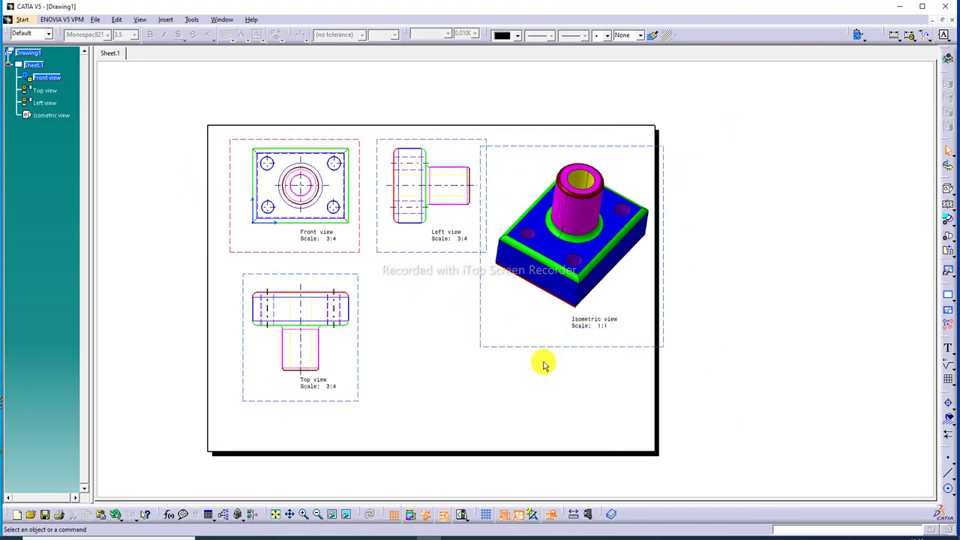
{"action": "left_click", "coordinate": [543, 349]}
{"action": "left_click_drag", "start_coordinate": [540, 347], "coordinate": [537, 354]}
{"action": "left_click", "coordinate": [715, 228]}
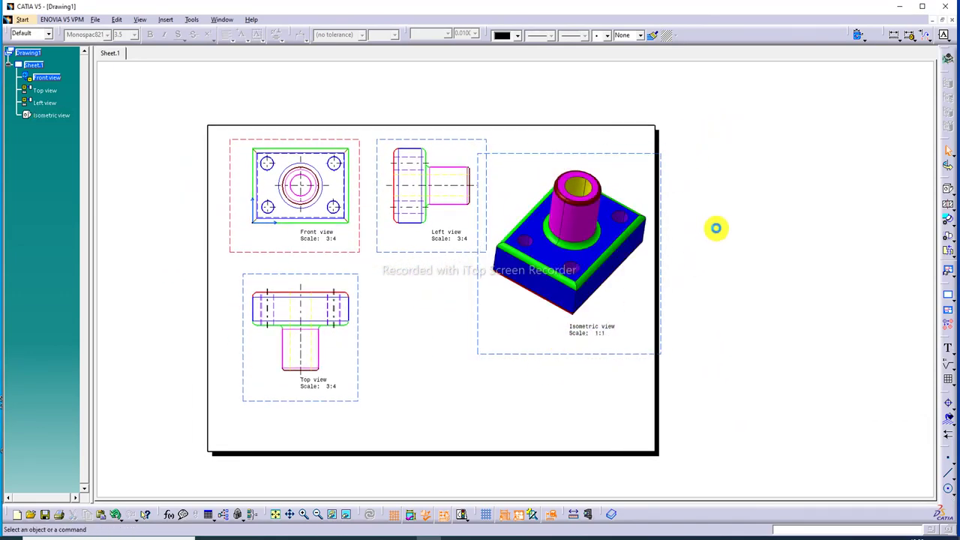
Generate dimensions from the 3D part onto the front and top views, then fit the whole sheet.
{"action": "left_click", "coordinate": [859, 38]}
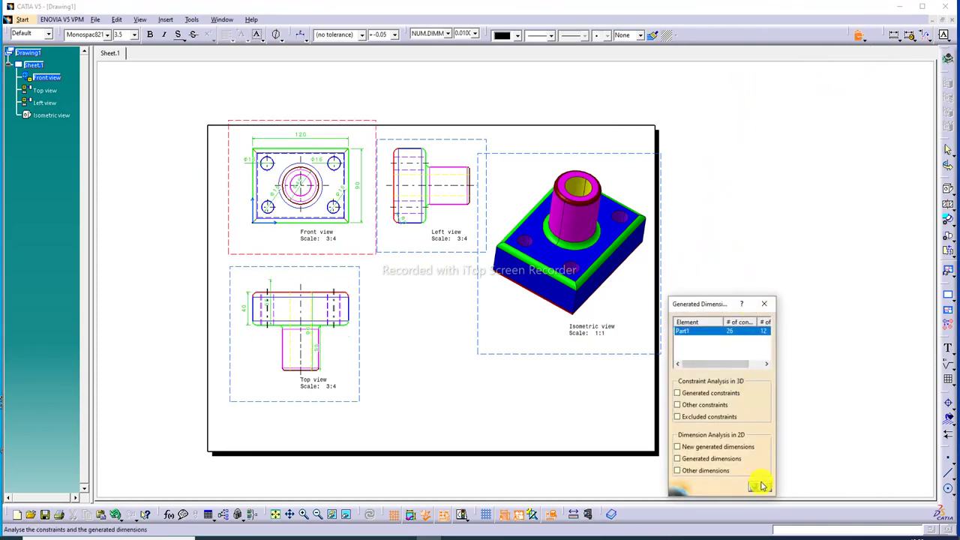
{"action": "left_click", "coordinate": [760, 488]}
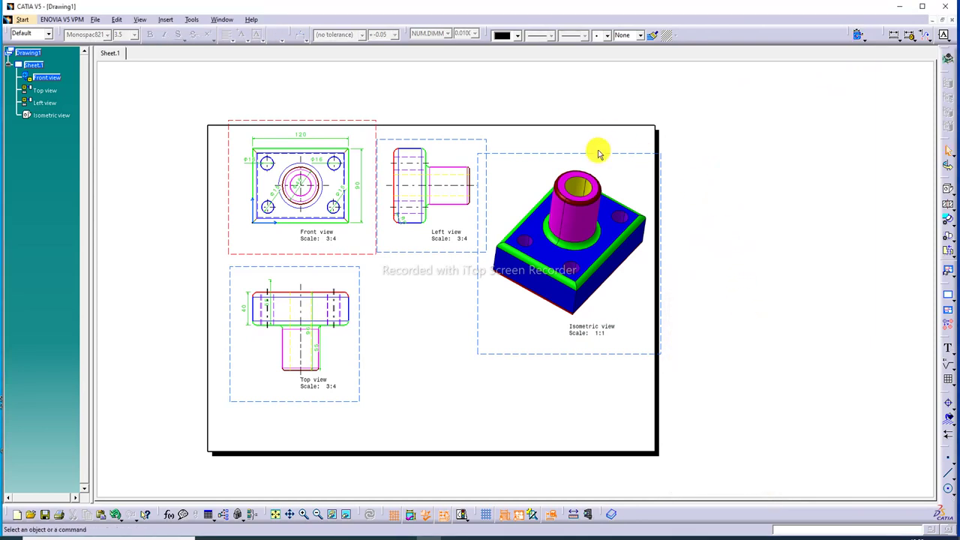
{"action": "left_click_drag", "start_coordinate": [597, 156], "coordinate": [602, 144]}
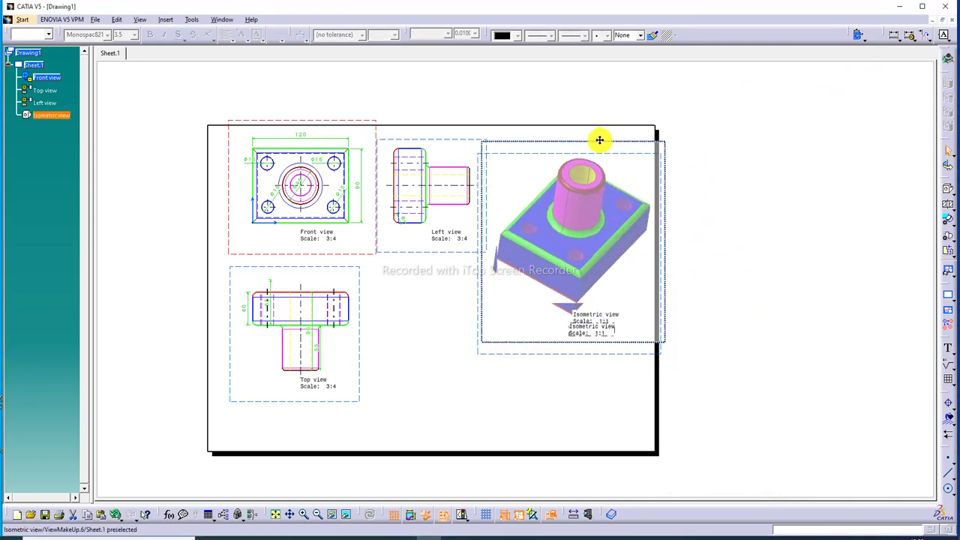
{"action": "left_click", "coordinate": [712, 141]}
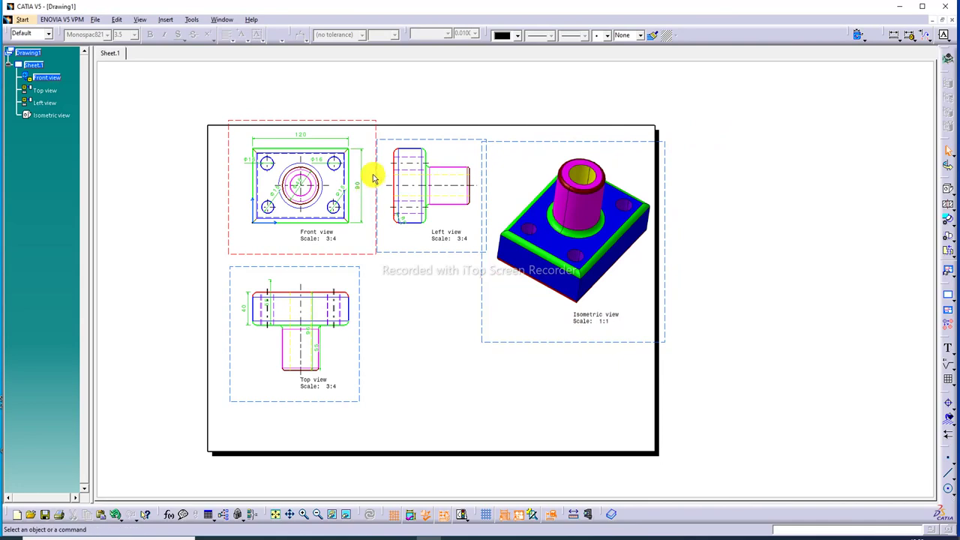
{"action": "left_click", "coordinate": [276, 513]}
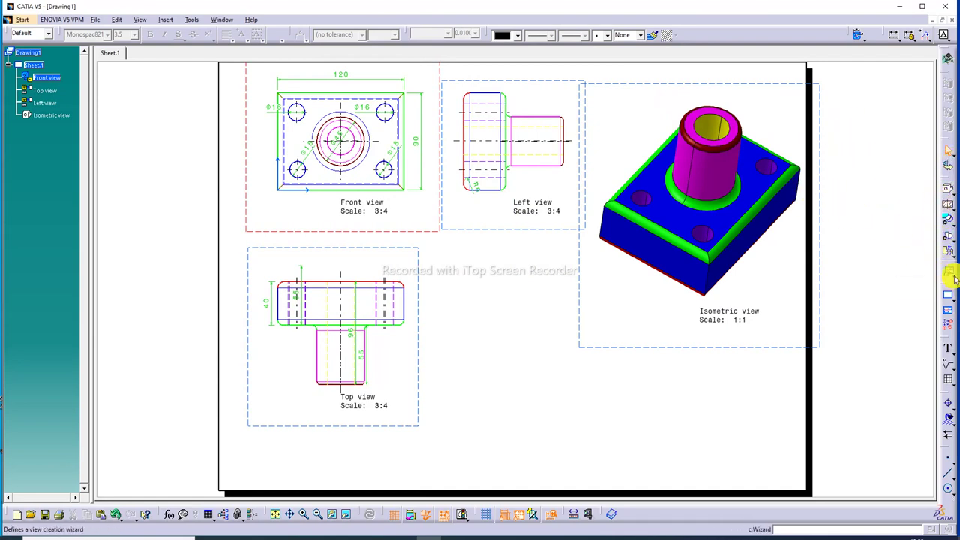
{"action": "left_click", "coordinate": [952, 278]}
{"action": "left_click", "coordinate": [951, 298]}
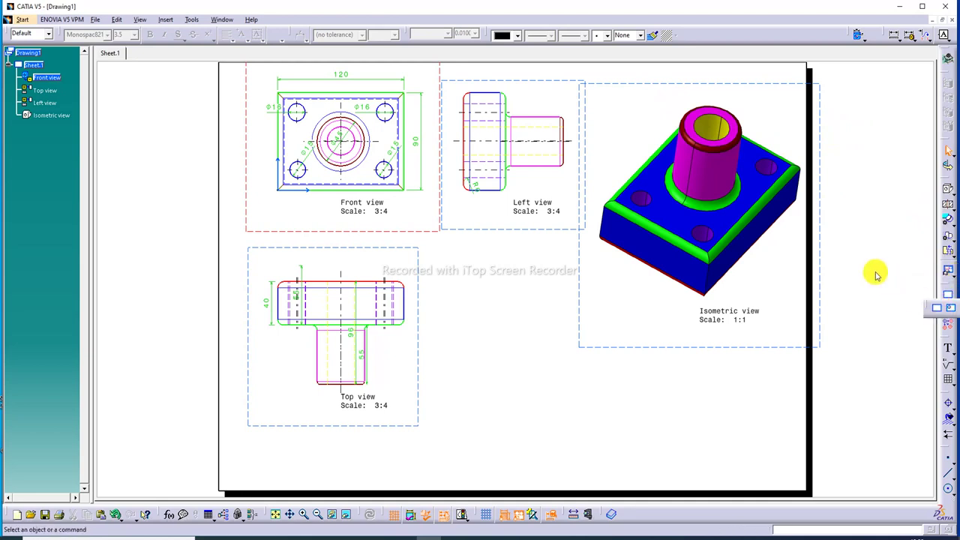
Enter Sheet Background editing from the Edit menu.
{"action": "left_click", "coordinate": [119, 21]}
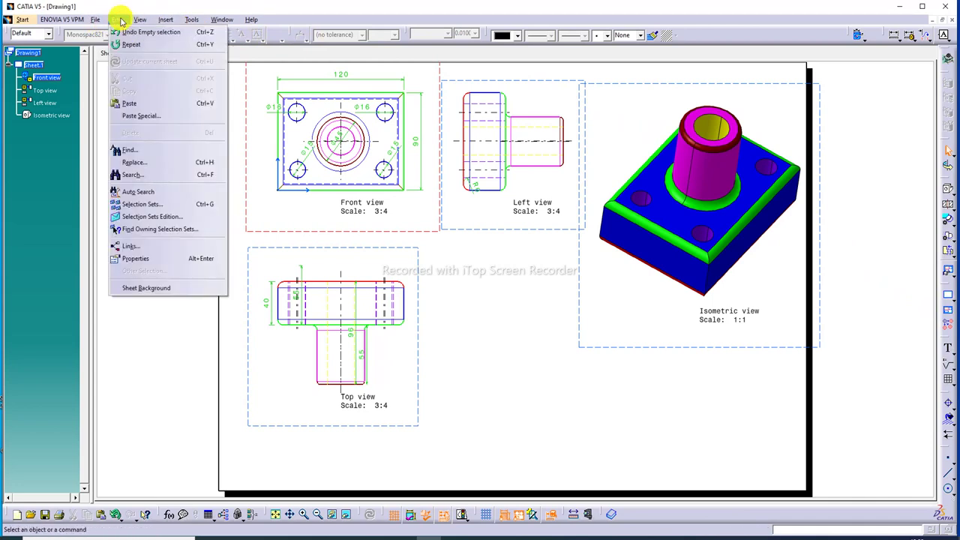
{"action": "left_click", "coordinate": [166, 291]}
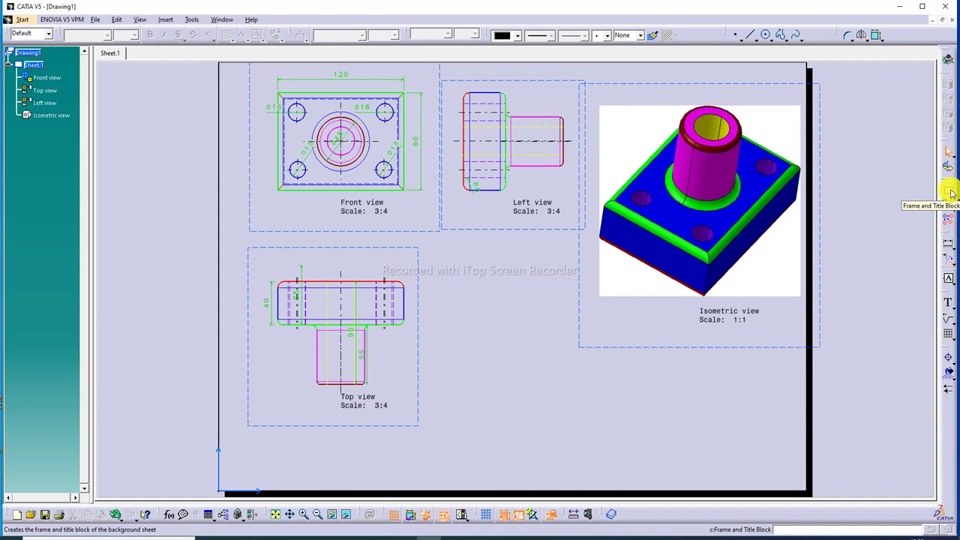
Preview the PlyBook, Sample 1, Sample 2 and Sample Enovia 1 title block styles.
{"action": "left_click", "coordinate": [949, 192]}
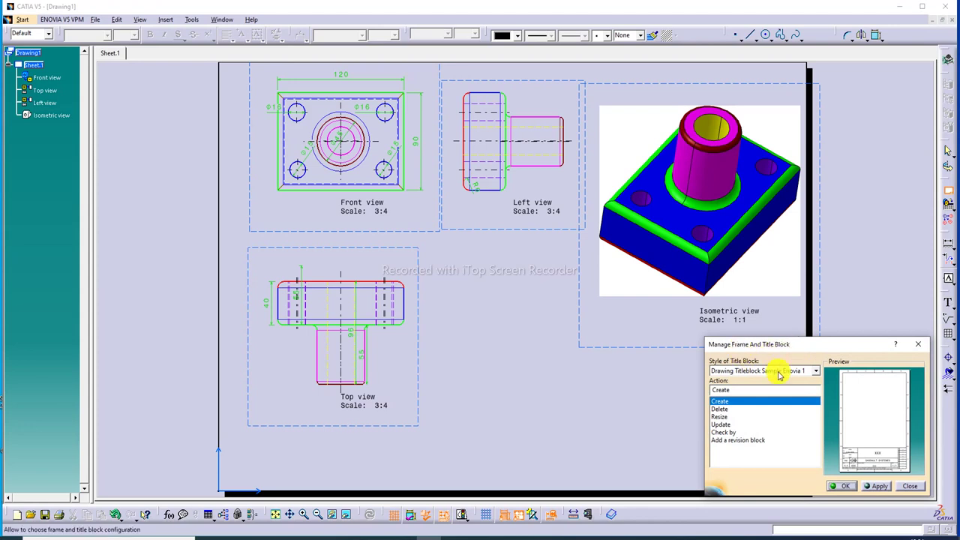
{"action": "left_click", "coordinate": [813, 370]}
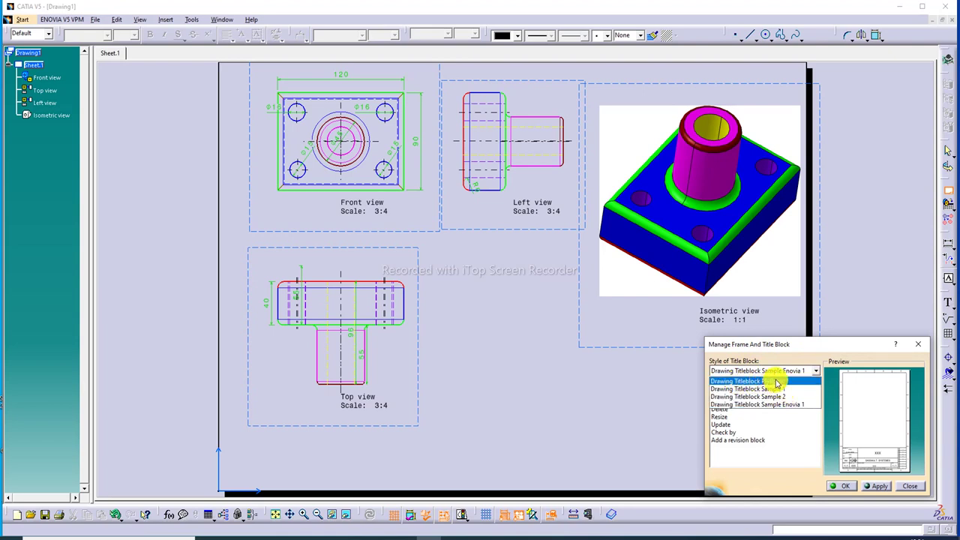
{"action": "left_click", "coordinate": [777, 381]}
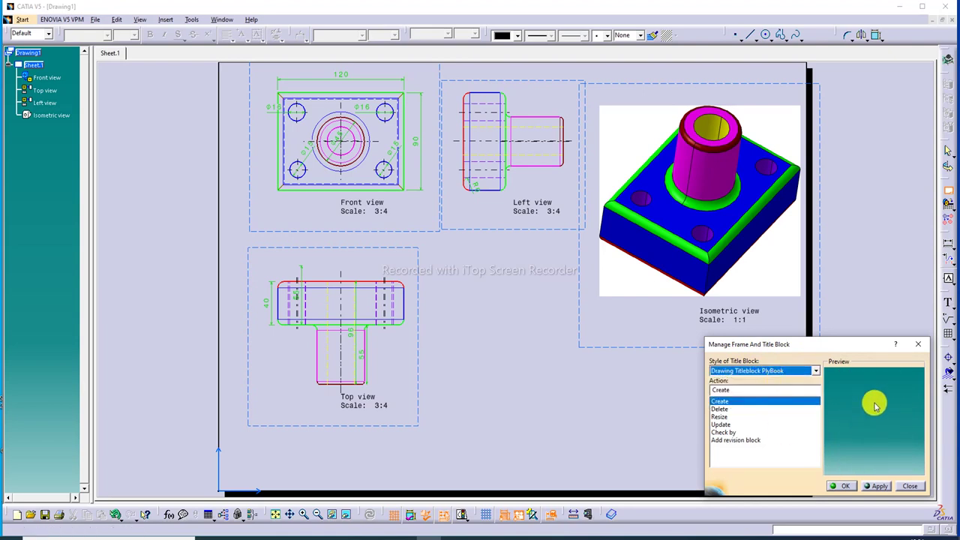
{"action": "left_click", "coordinate": [815, 371]}
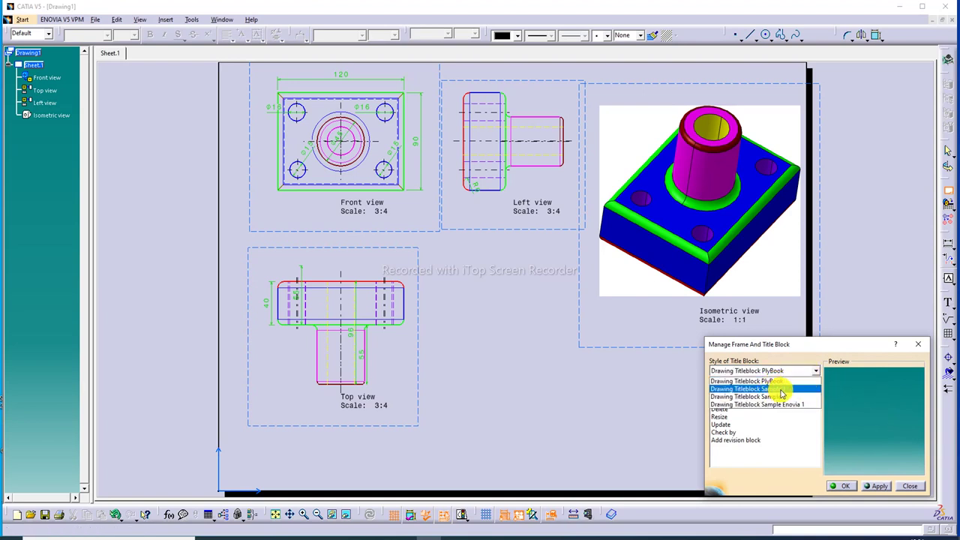
{"action": "left_click", "coordinate": [780, 389]}
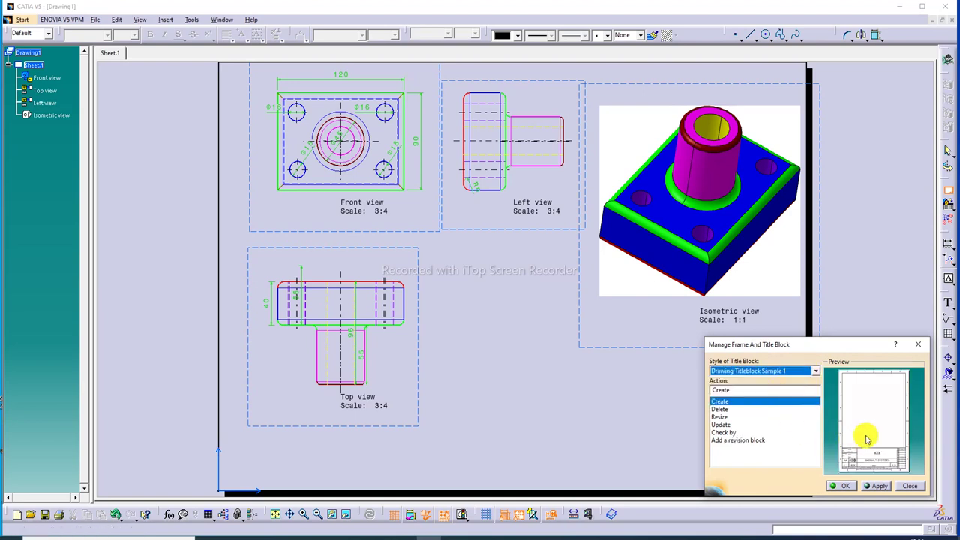
{"action": "left_click", "coordinate": [800, 370]}
{"action": "left_click", "coordinate": [784, 391]}
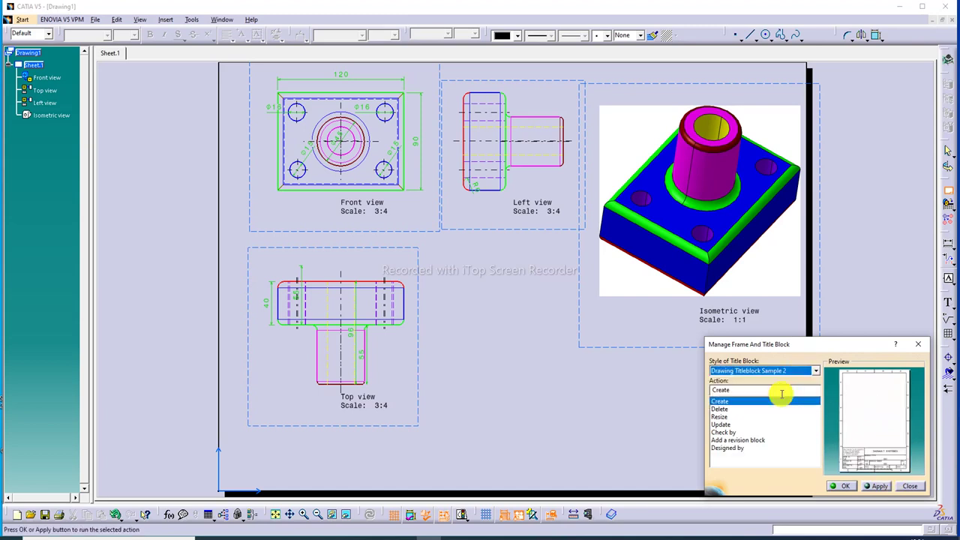
{"action": "left_click", "coordinate": [787, 370]}
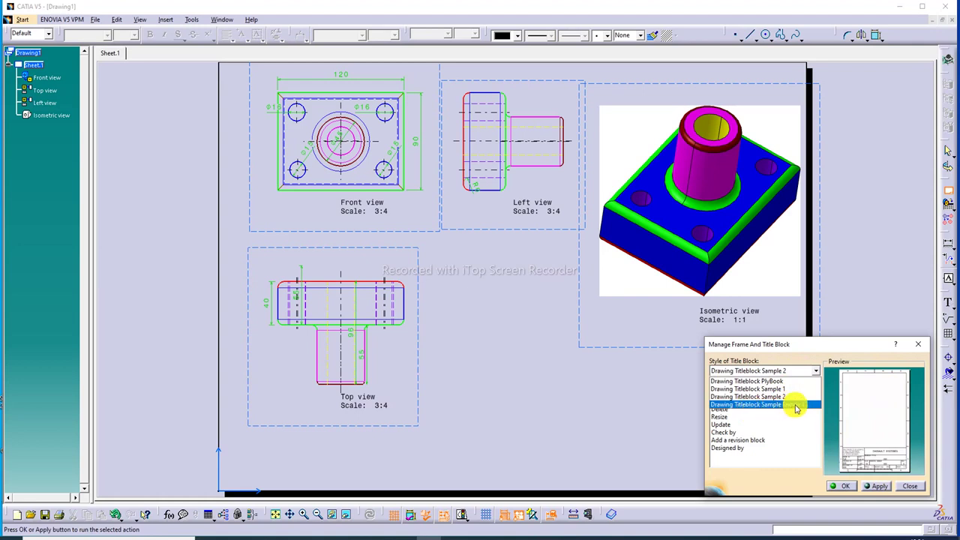
{"action": "left_click", "coordinate": [795, 404]}
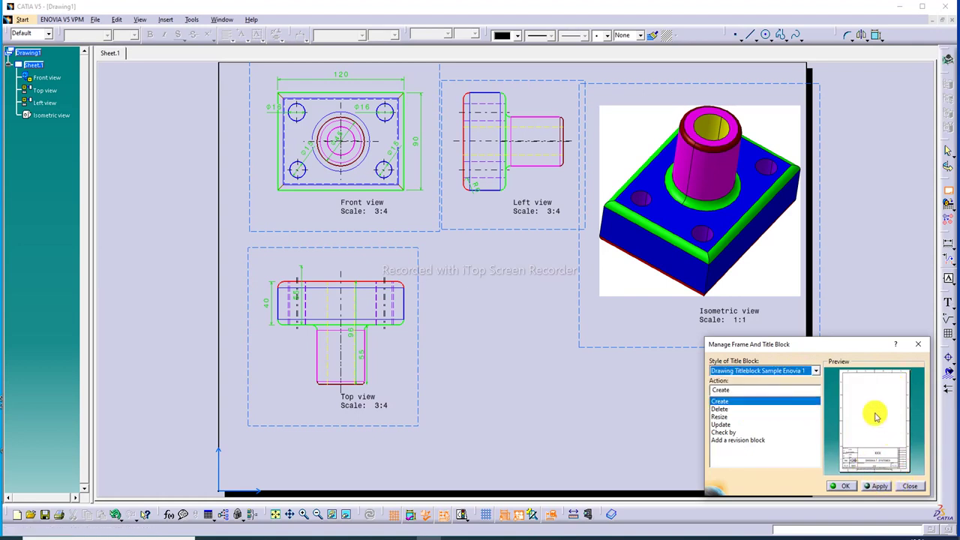
Choose Drawing Titleblock Sample Enovia 1 and create the frame and title block.
{"action": "left_click", "coordinate": [797, 377]}
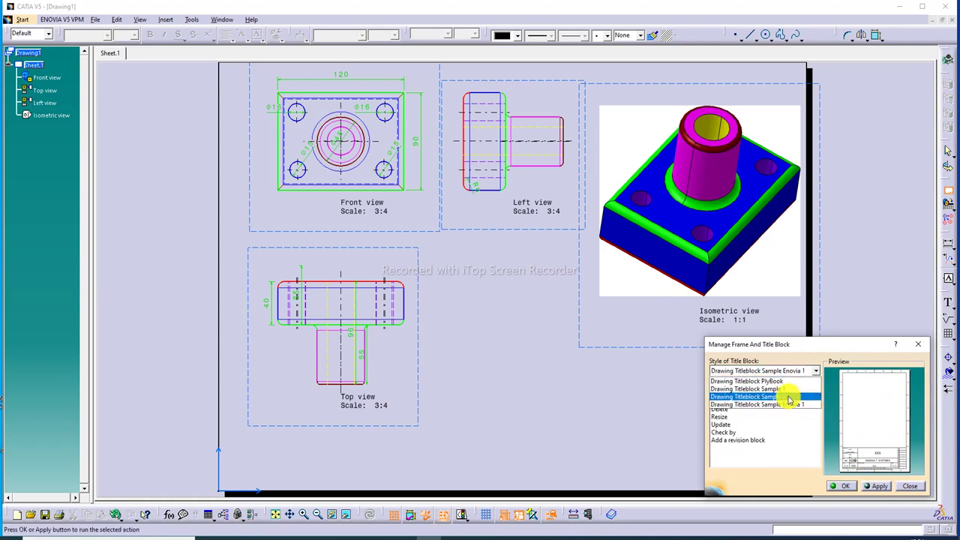
{"action": "left_click", "coordinate": [789, 400]}
{"action": "left_click", "coordinate": [787, 371]}
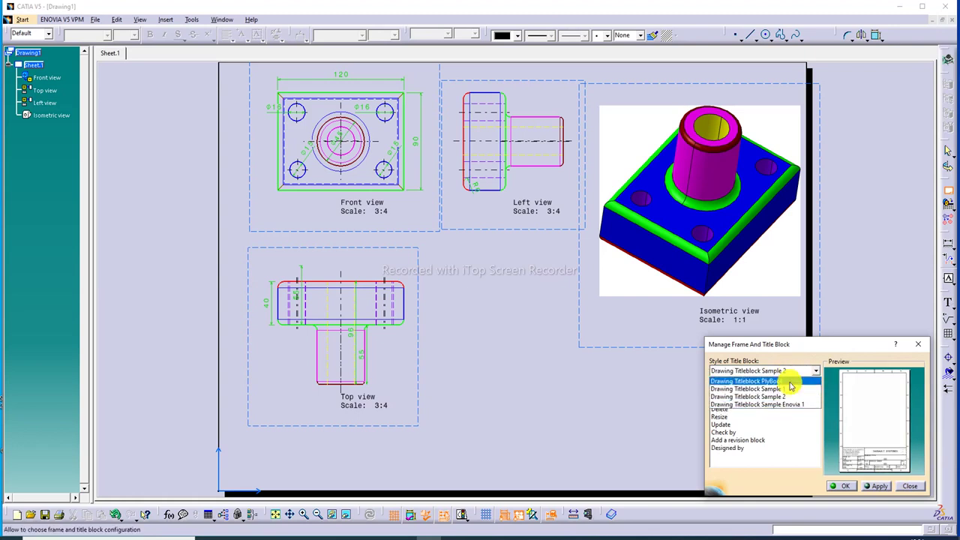
{"action": "left_click", "coordinate": [789, 389]}
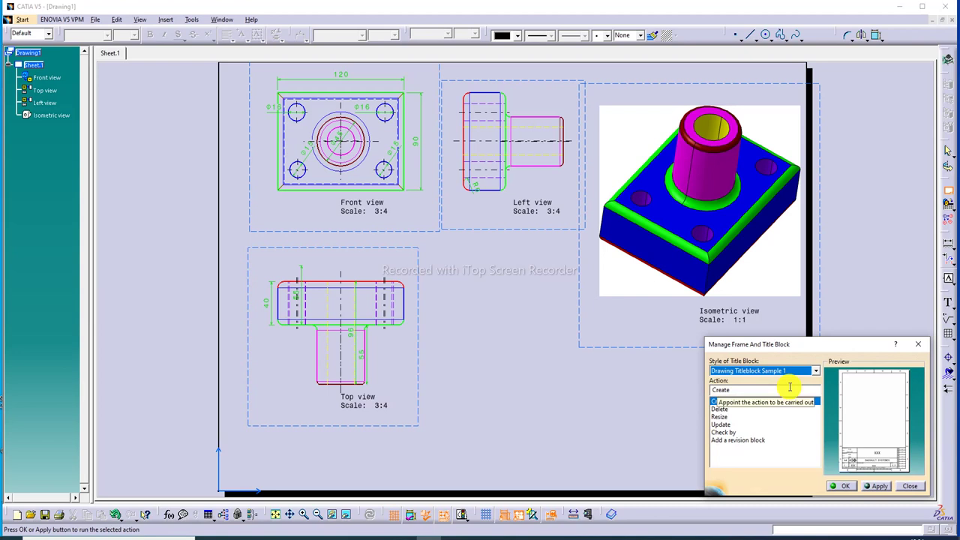
{"action": "left_click", "coordinate": [788, 370]}
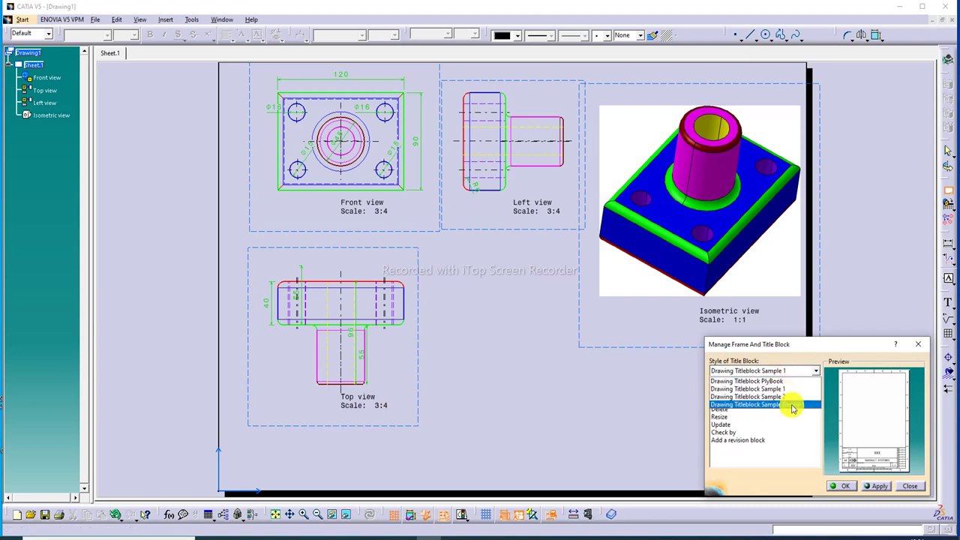
{"action": "left_click", "coordinate": [793, 406]}
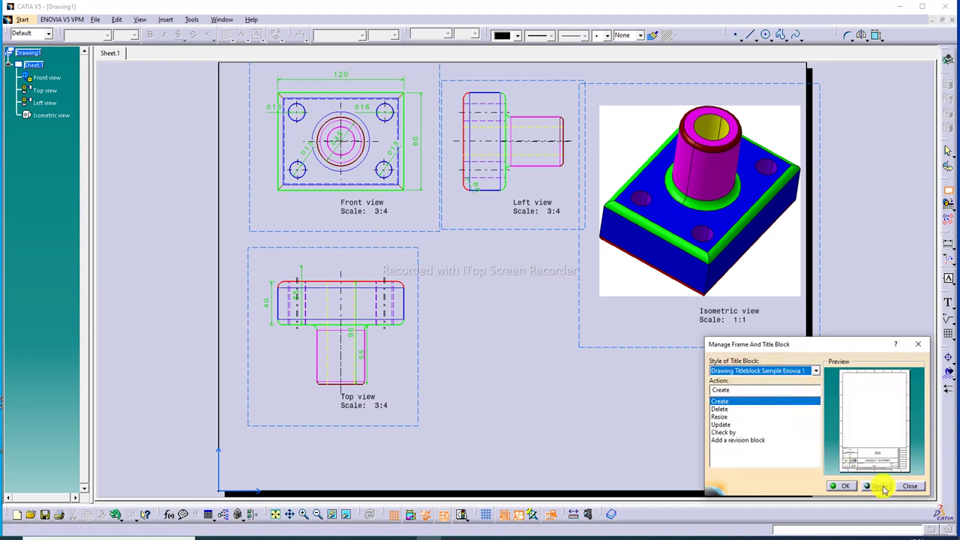
{"action": "left_click", "coordinate": [842, 484]}
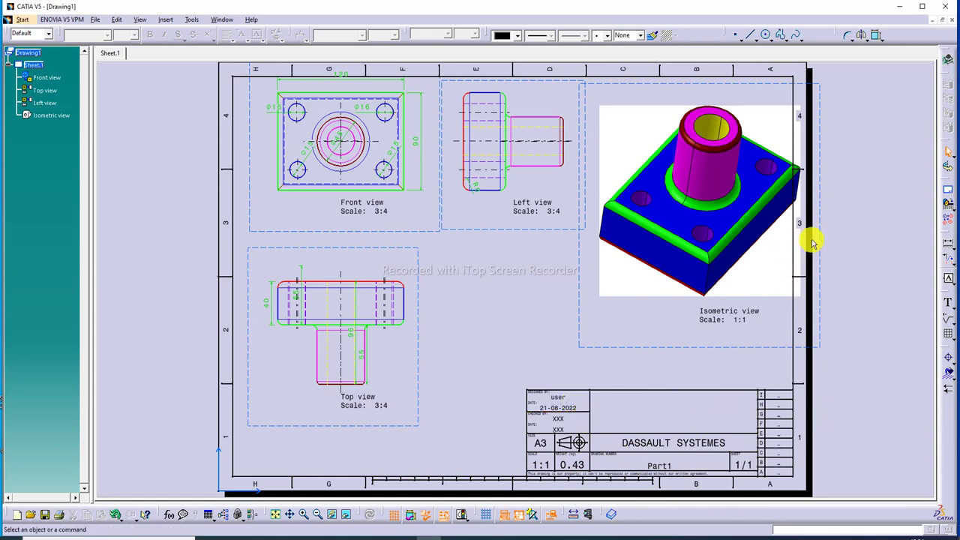
{"action": "left_click", "coordinate": [945, 188]}
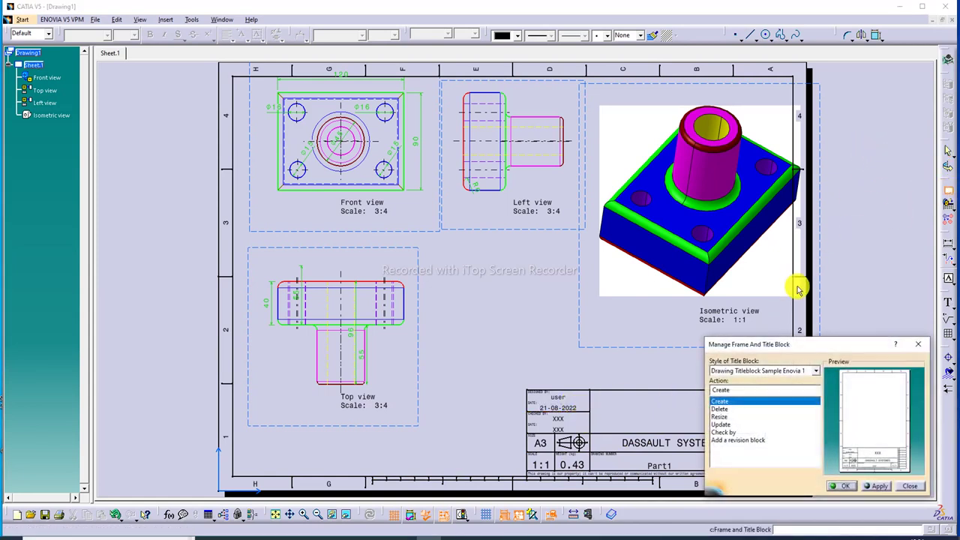
{"action": "left_click", "coordinate": [815, 371]}
{"action": "left_click", "coordinate": [789, 389]}
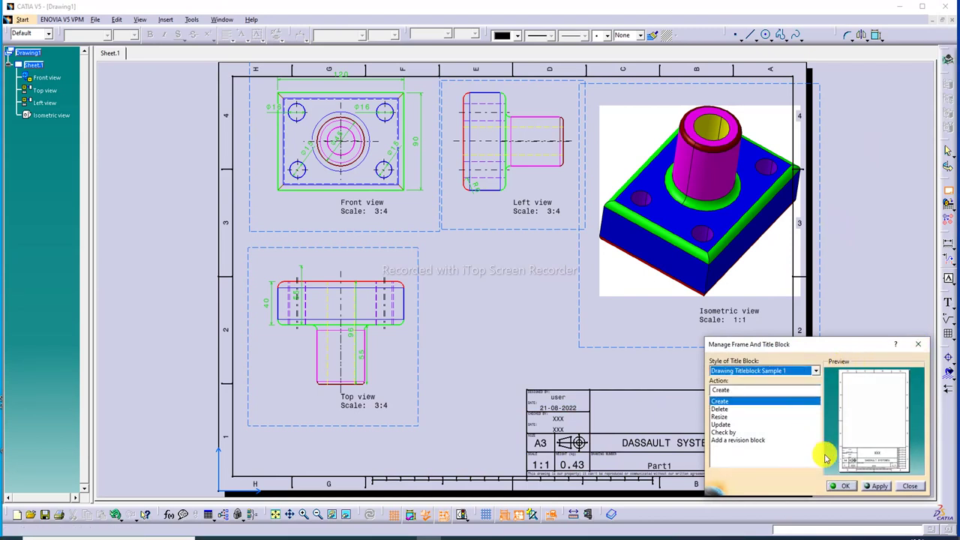
{"action": "left_click", "coordinate": [840, 485]}
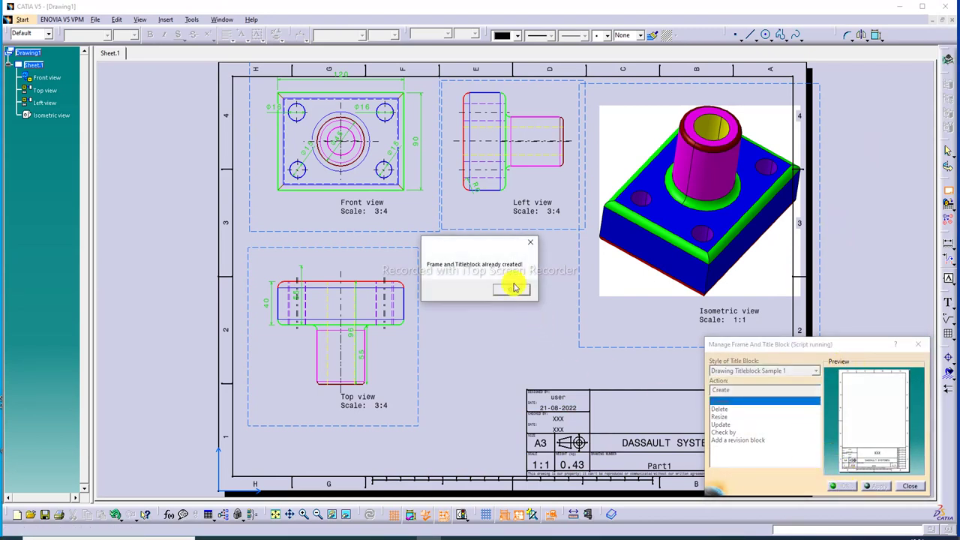
{"action": "left_click", "coordinate": [512, 289]}
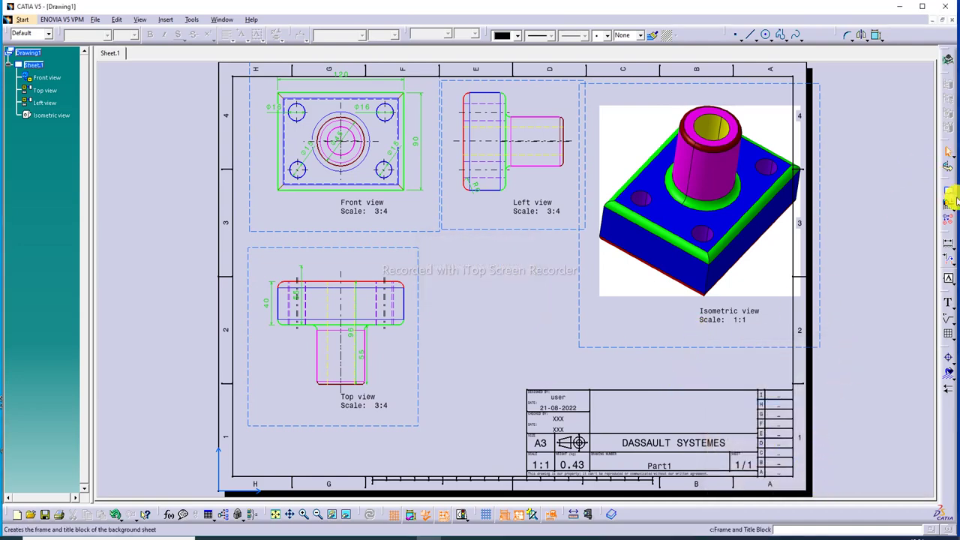
{"action": "left_click", "coordinate": [948, 189]}
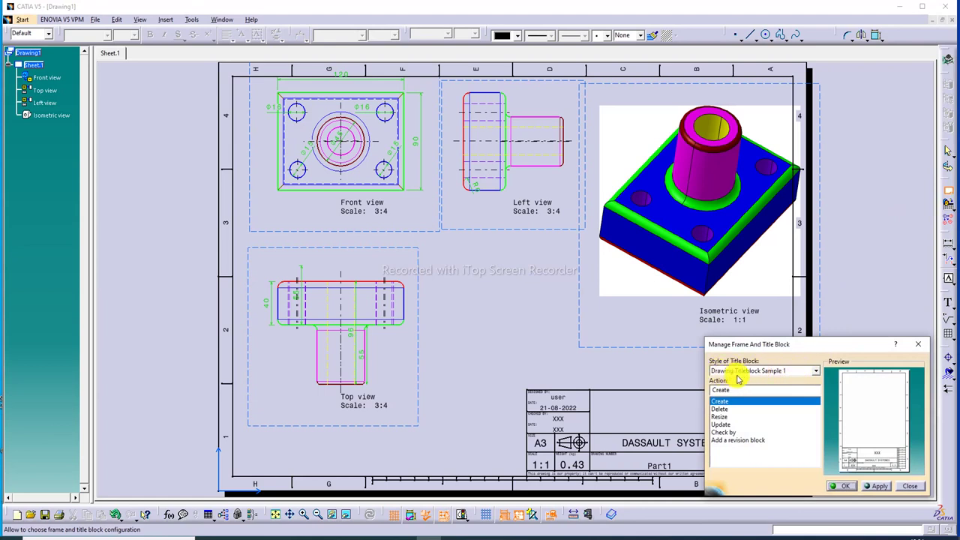
{"action": "left_click", "coordinate": [792, 374]}
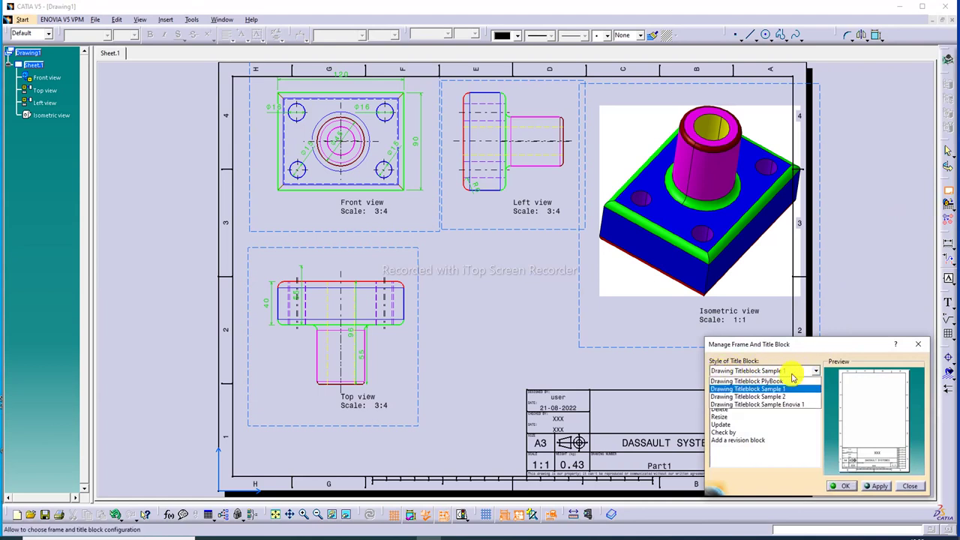
{"action": "left_click", "coordinate": [789, 405]}
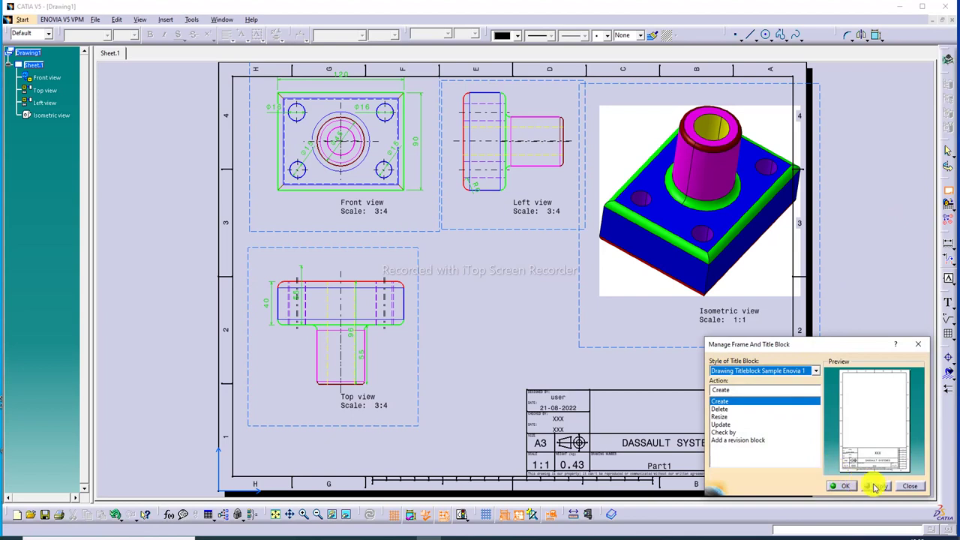
{"action": "left_click", "coordinate": [842, 486]}
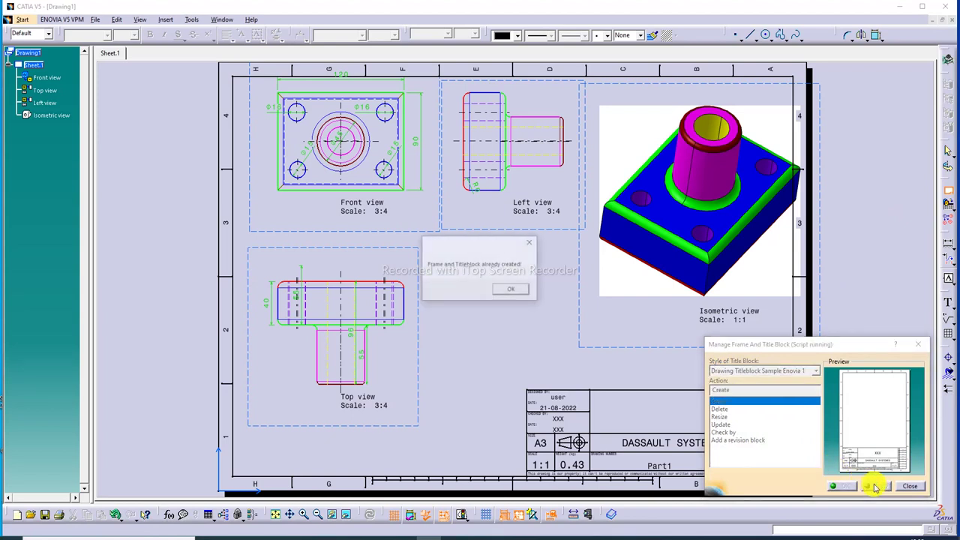
{"action": "left_click", "coordinate": [514, 289]}
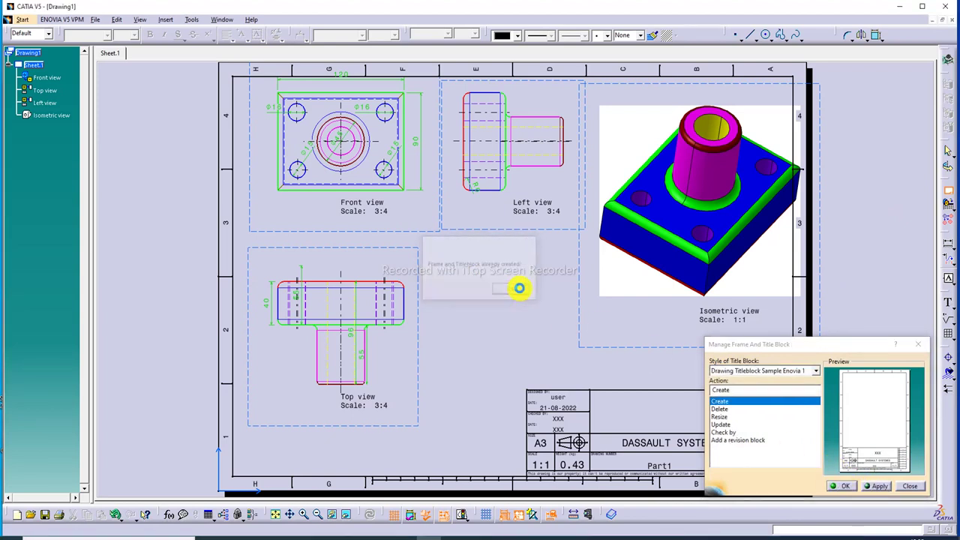
{"action": "left_click", "coordinate": [849, 486]}
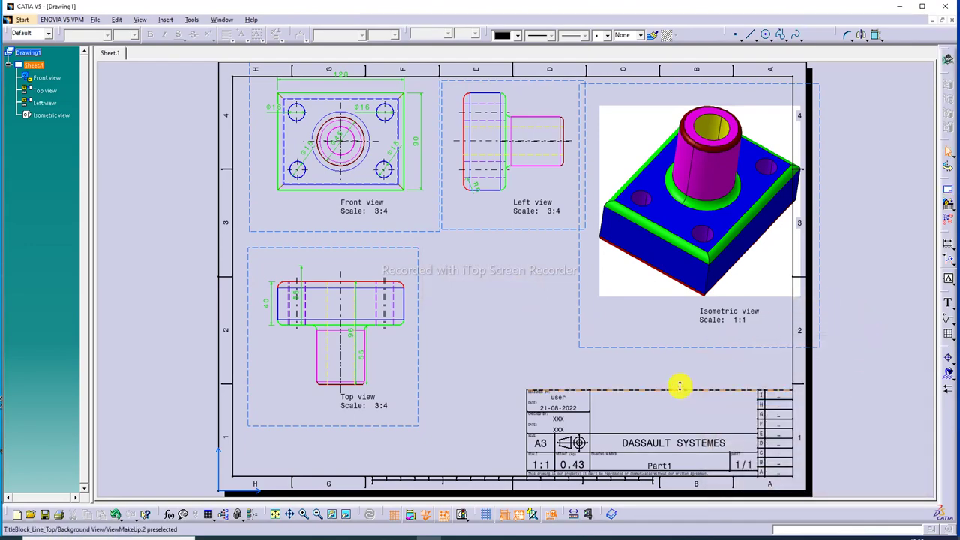
Delete the designer name, its date and the CHECKED BY XXX placeholder from the title block.
{"action": "mouse_move", "coordinate": [680, 385]}
{"action": "middle_mouse_down", "text": "ctrl"}
{"action": "mouse_move", "coordinate": [672, 336]}
{"action": "mouse_move", "coordinate": [552, 96]}
{"action": "middle_mouse_up", "text": "ctrl"}
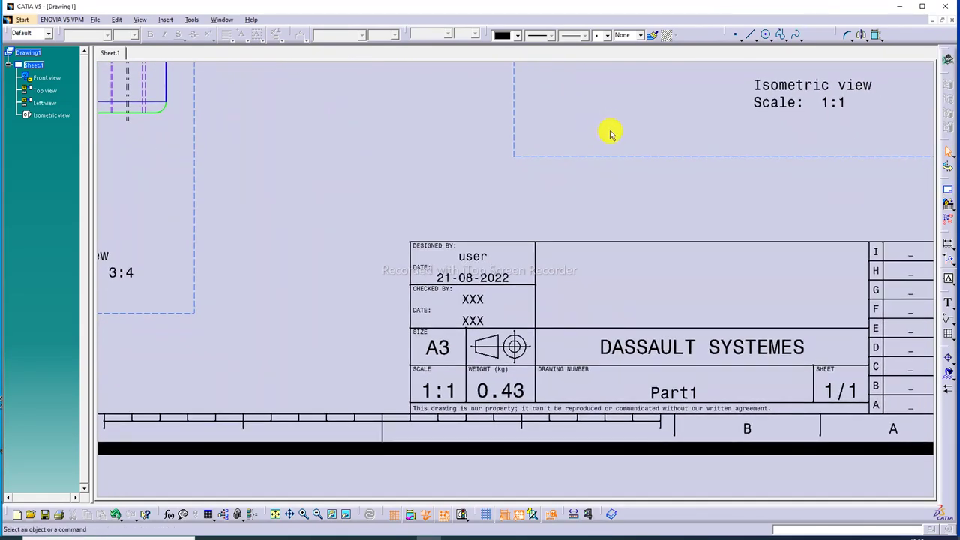
{"action": "left_click", "coordinate": [479, 263]}
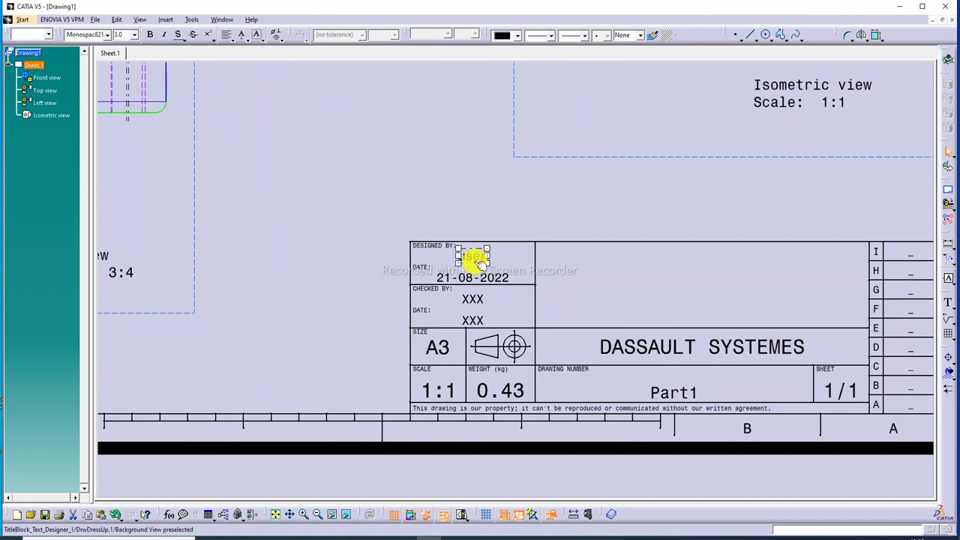
{"action": "key", "text": "Delete"}
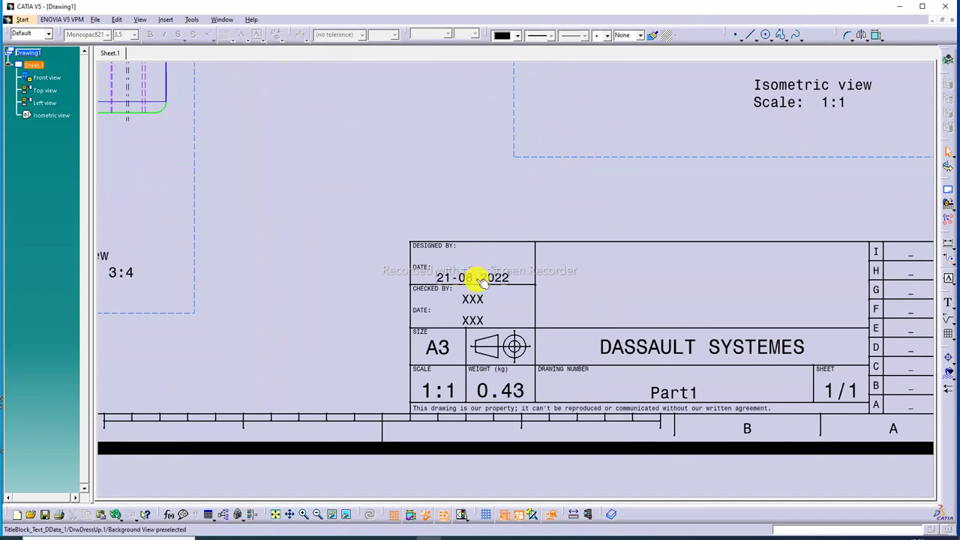
{"action": "left_click", "coordinate": [480, 279]}
{"action": "key", "text": "Delete"}
{"action": "left_click", "coordinate": [473, 300]}
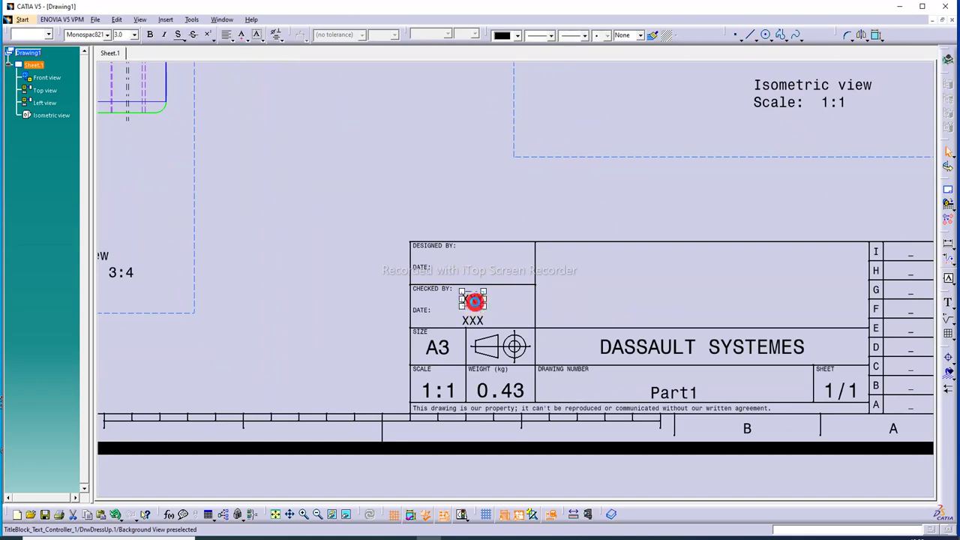
{"action": "key", "text": "Delete"}
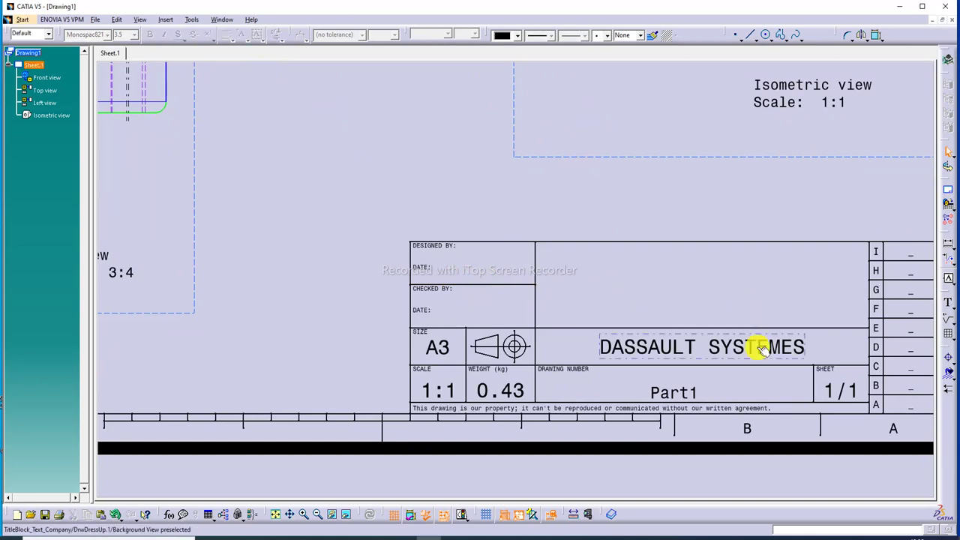
{"action": "left_click", "coordinate": [756, 347]}
Replace the DASSAULT SYSTEMES company name with 'CAD,CAE TUTORIAL'.
{"action": "double_click", "coordinate": [758, 346]}
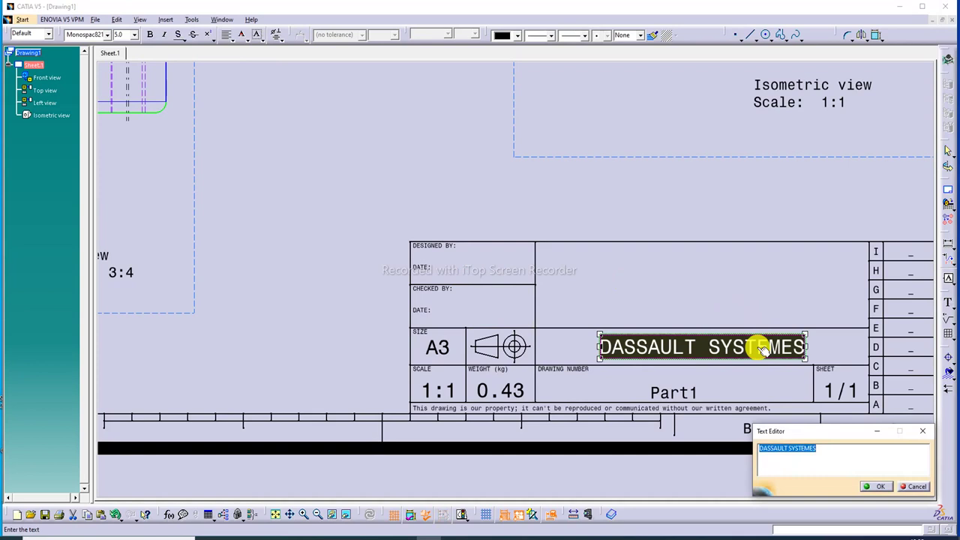
{"action": "key", "text": "Delete"}
{"action": "type", "text": "CA"}
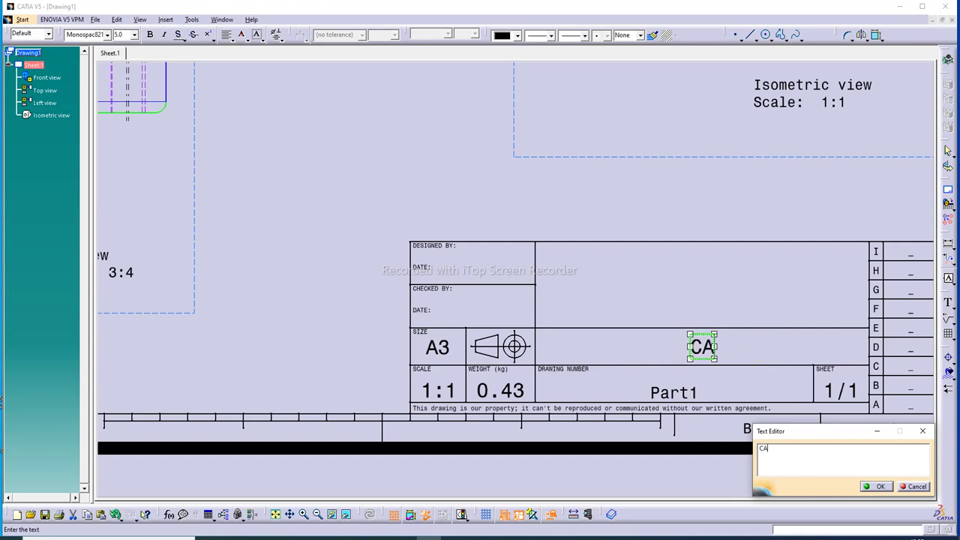
{"action": "type", "text": "D,"}
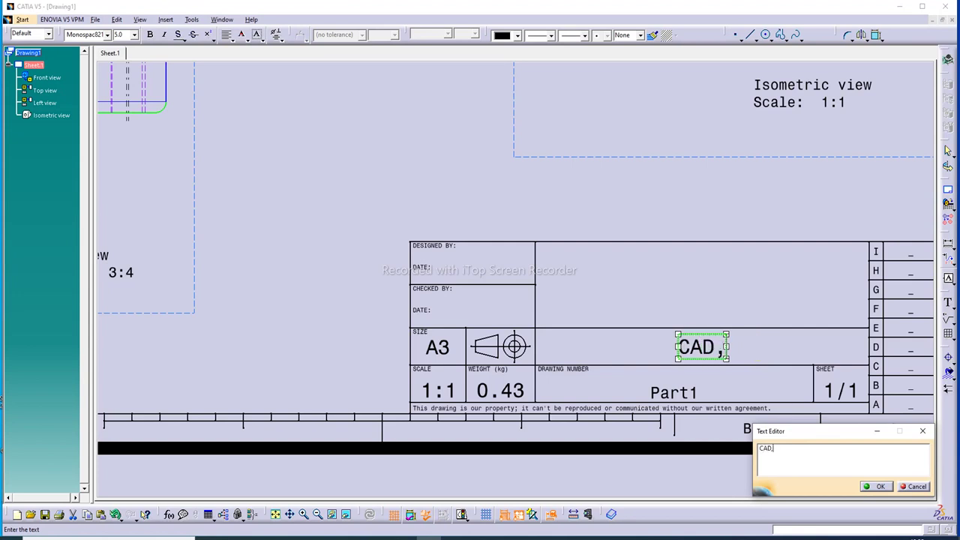
{"action": "type", "text": " CAE"}
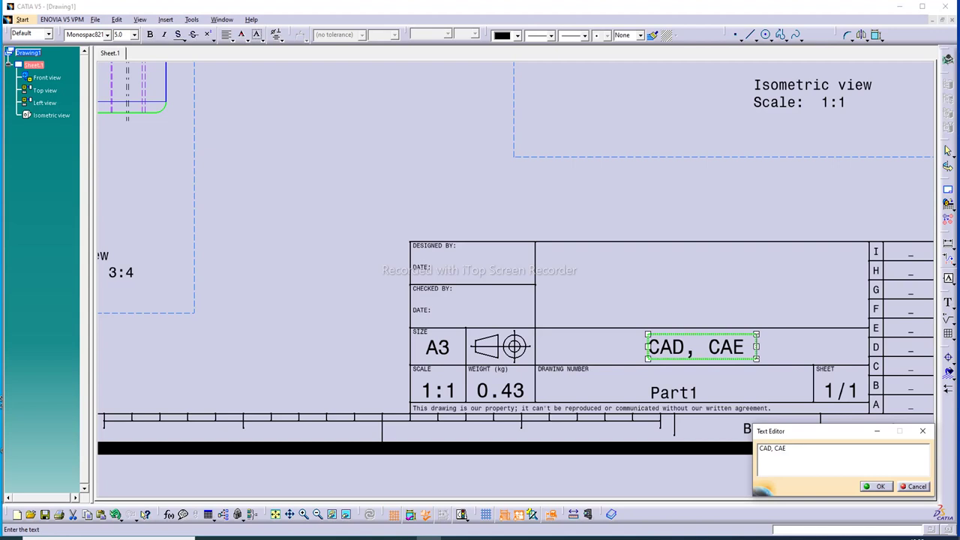
{"action": "key", "text": "BackSpace"}
{"action": "key", "text": "BackSpace"}
{"action": "key", "text": "BackSpace"}
{"action": "key", "text": "BackSpace"}
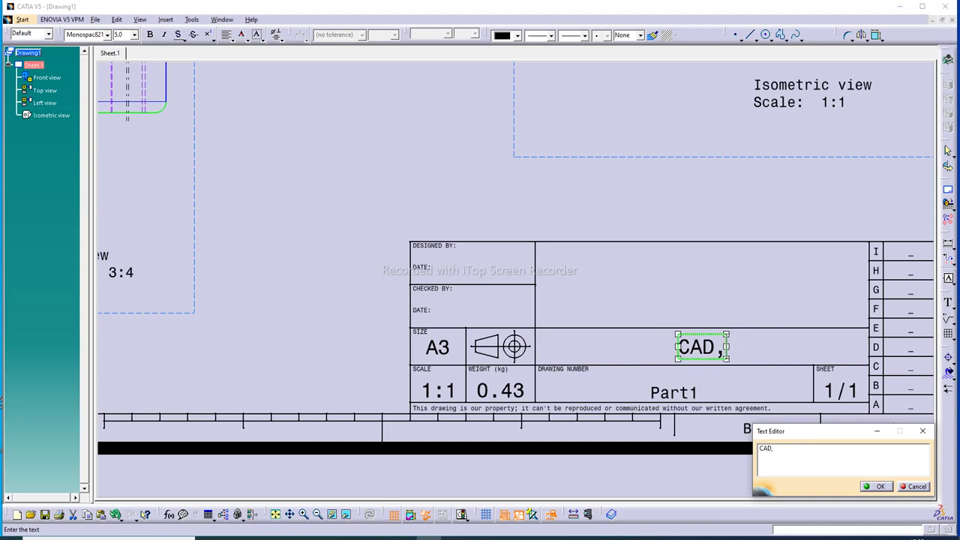
{"action": "type", "text": "CAE T"}
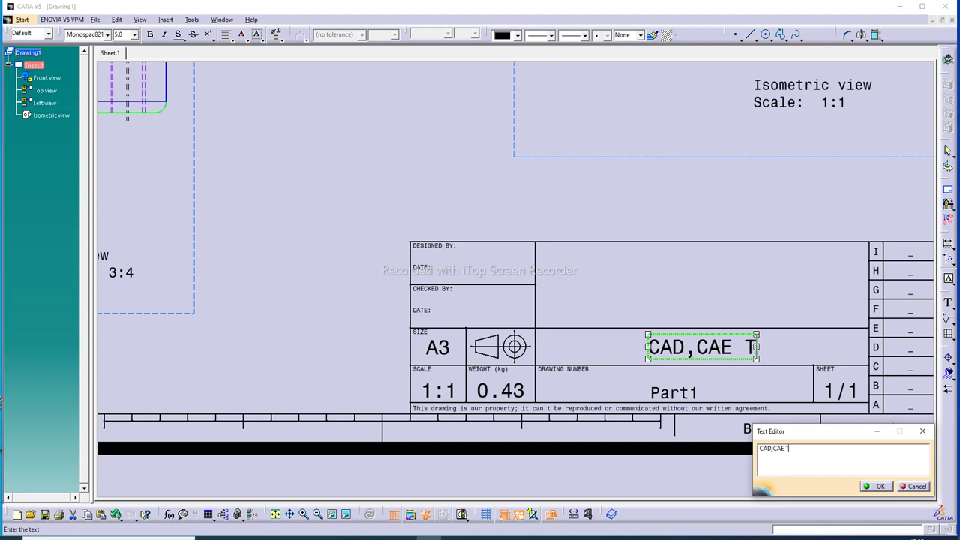
{"action": "type", "text": "UTO"}
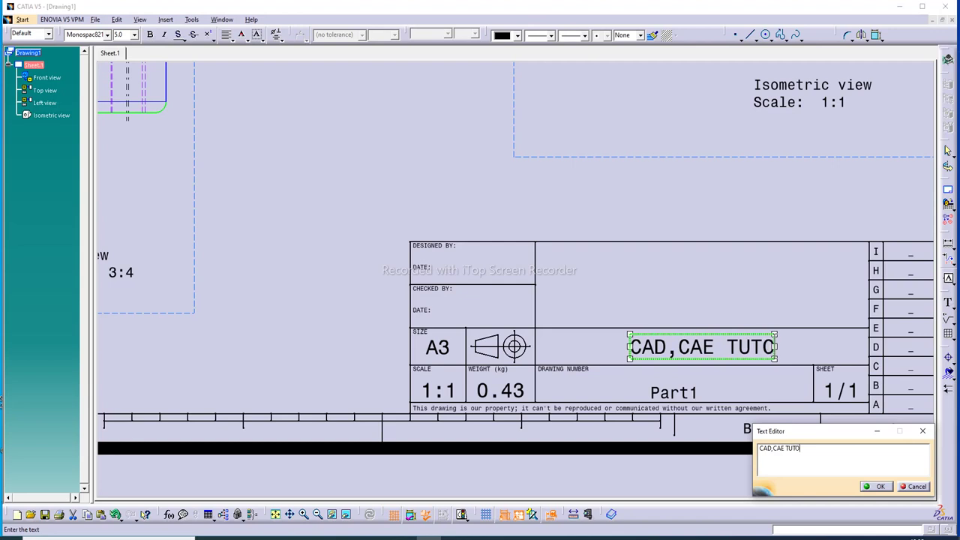
{"action": "type", "text": "RIAL"}
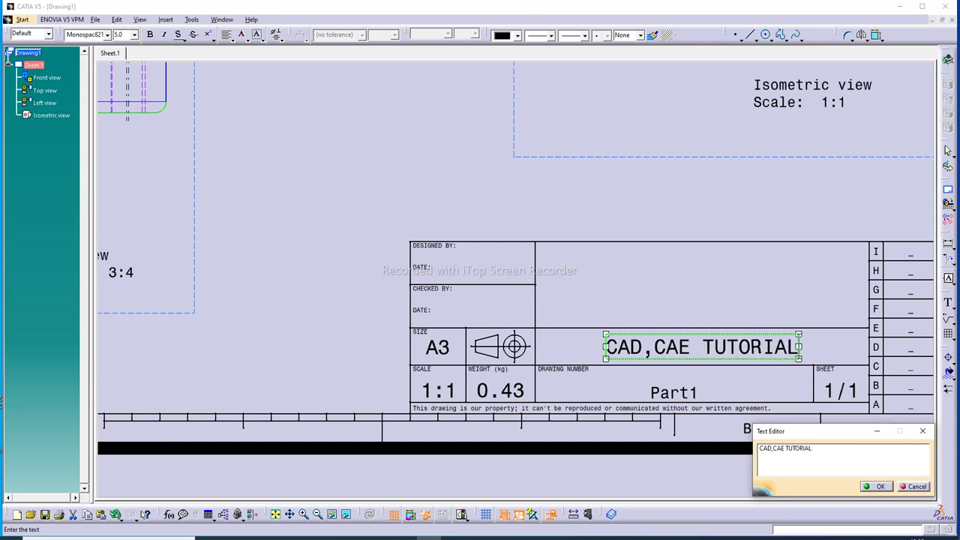
Make the CAD,CAE TUTORIAL text red and bold.
{"action": "left_click_drag", "start_coordinate": [816, 449], "coordinate": [731, 446]}
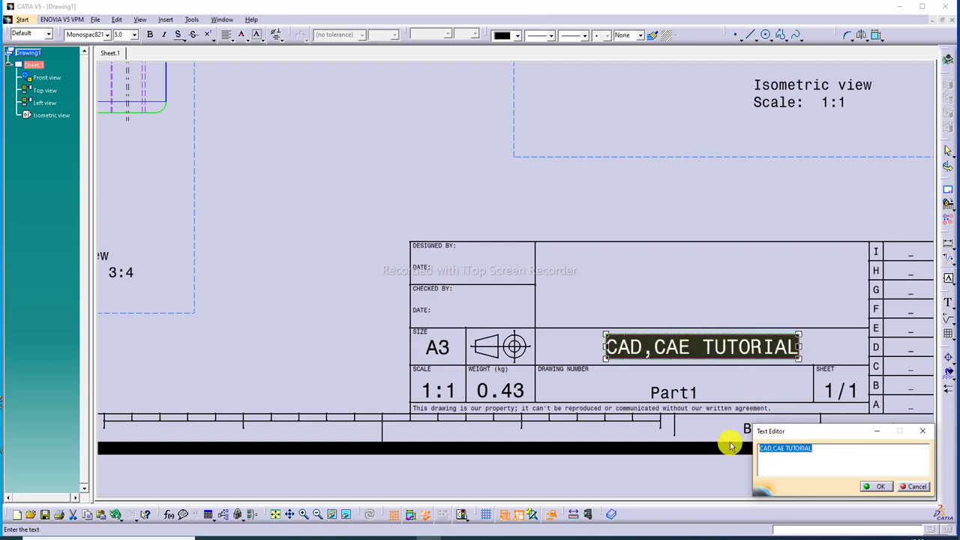
{"action": "left_click", "coordinate": [516, 34]}
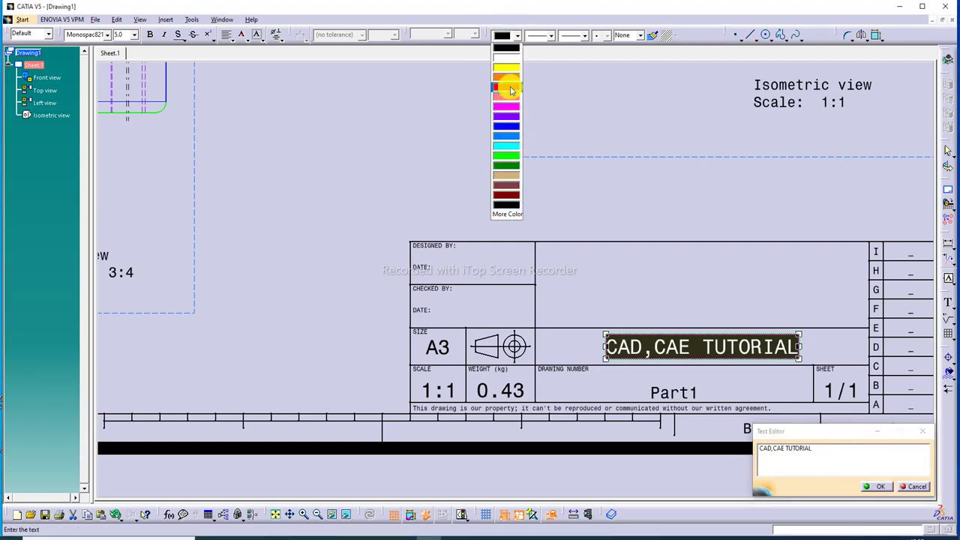
{"action": "left_click", "coordinate": [510, 89]}
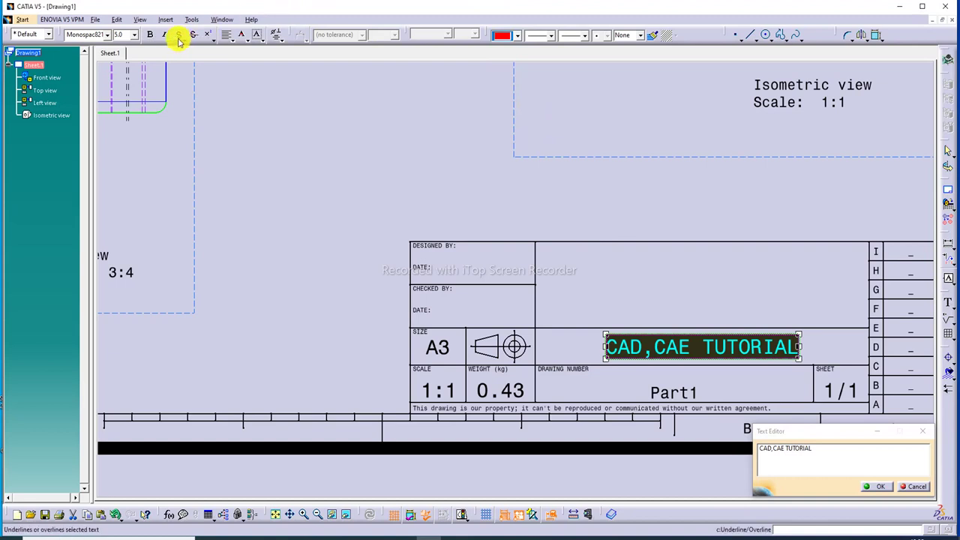
{"action": "left_click", "coordinate": [149, 36]}
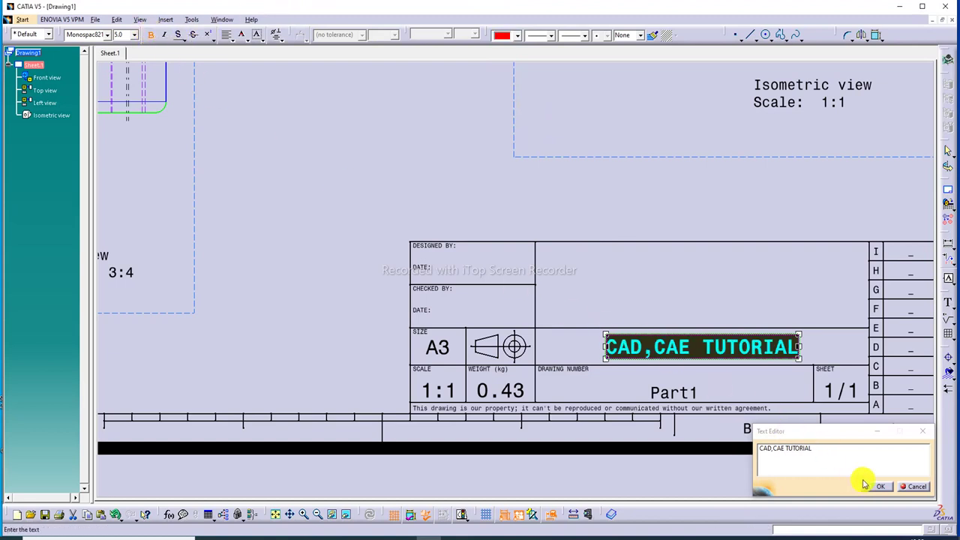
{"action": "left_click", "coordinate": [878, 487]}
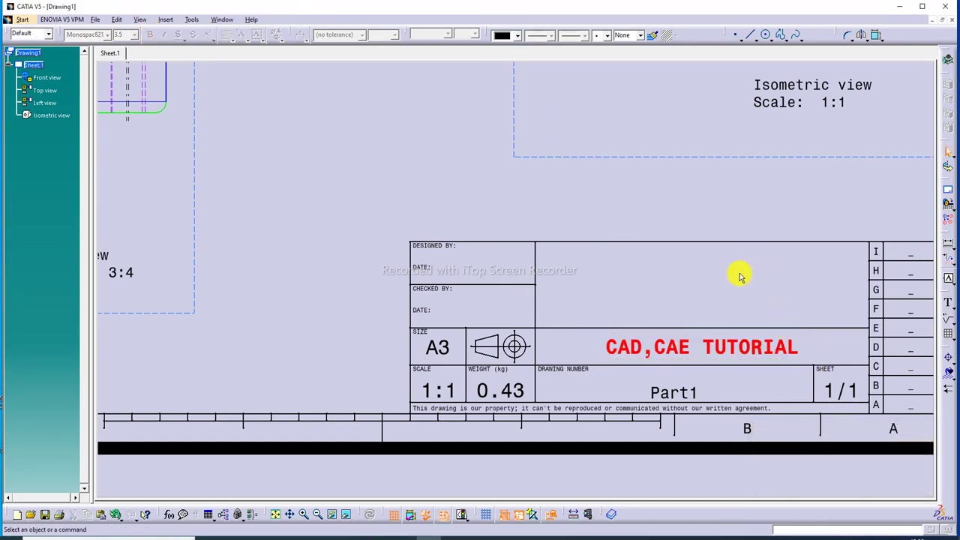
Change the Part1 drawing number to 'PARTS 3' in bold blue text.
{"action": "double_click", "coordinate": [690, 395]}
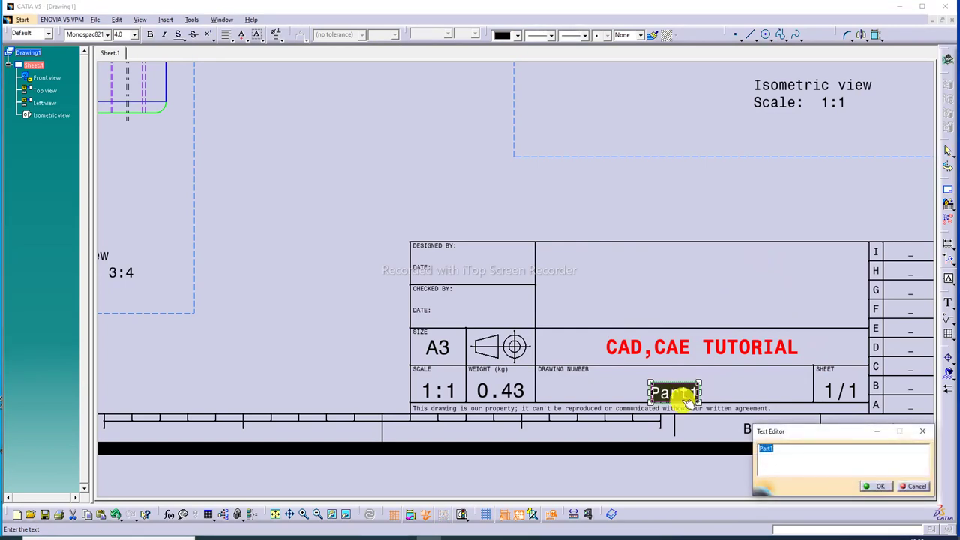
{"action": "key", "text": "BackSpace"}
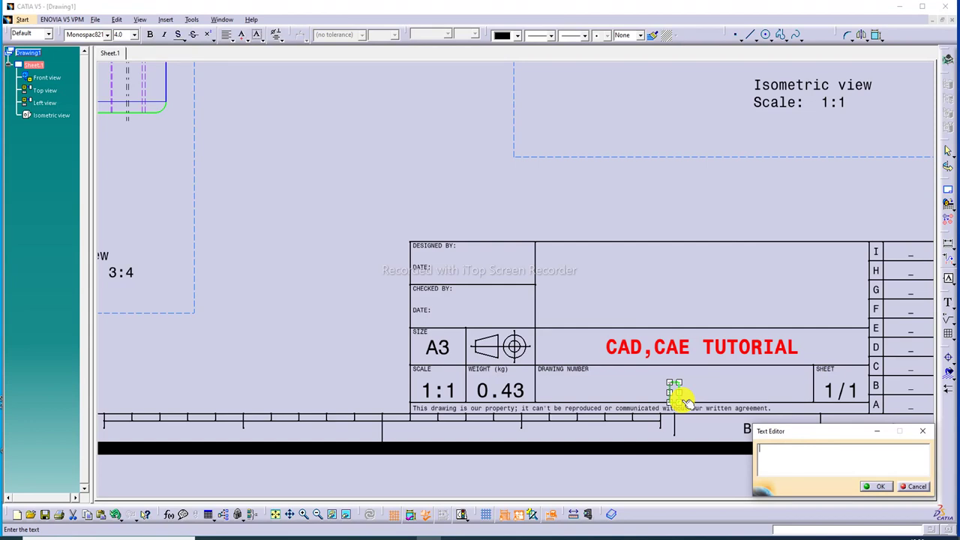
{"action": "type", "text": "PART"}
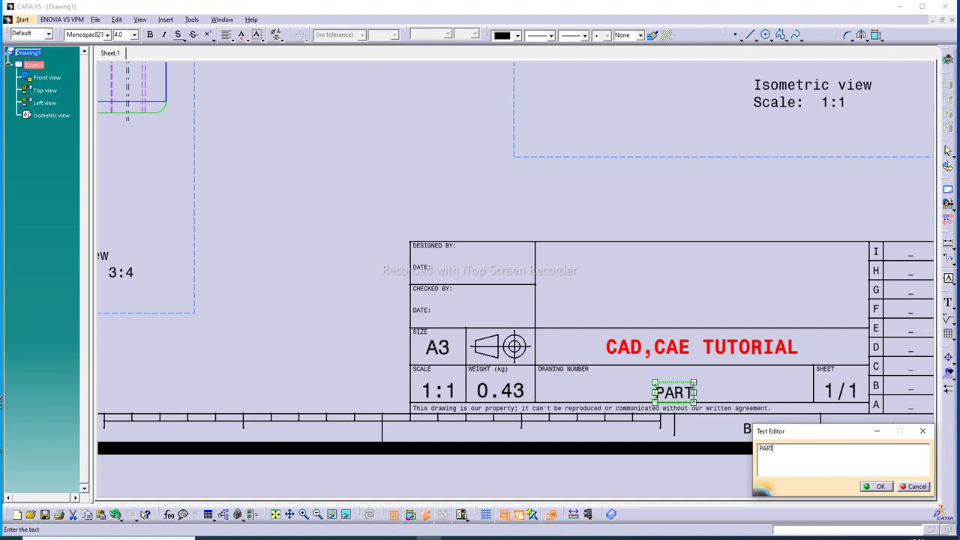
{"action": "type", "text": "S"}
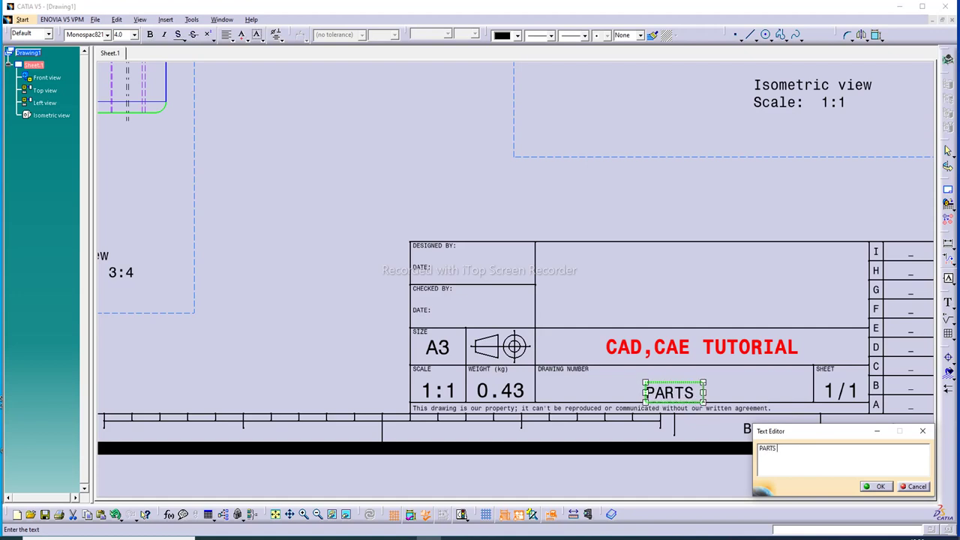
{"action": "type", "text": " 3"}
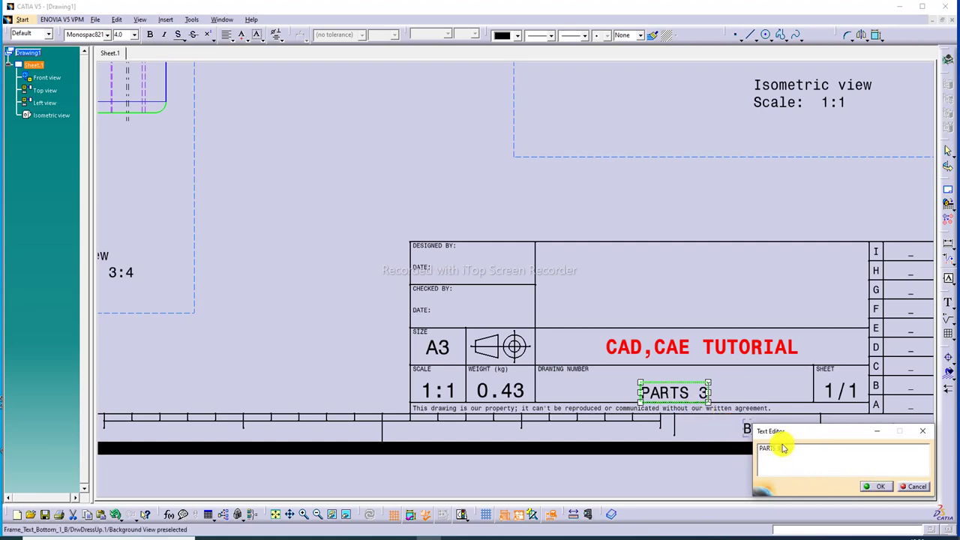
{"action": "left_click_drag", "start_coordinate": [793, 449], "coordinate": [752, 447]}
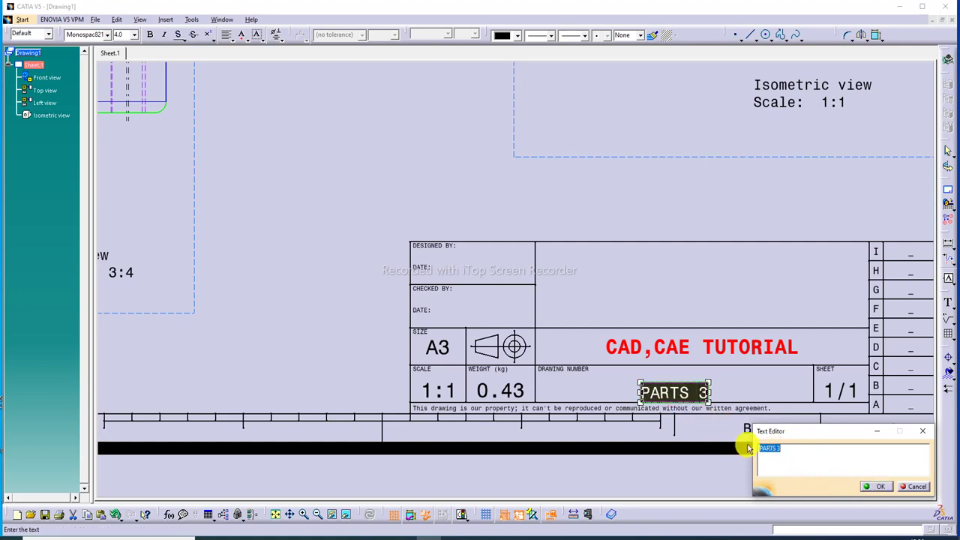
{"action": "left_click", "coordinate": [517, 35]}
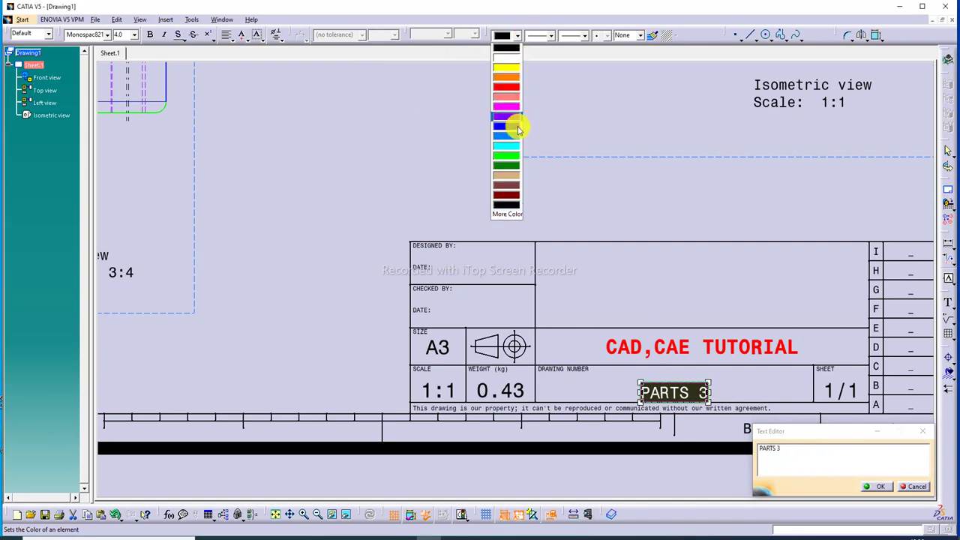
{"action": "left_click", "coordinate": [513, 125]}
{"action": "left_click", "coordinate": [150, 35]}
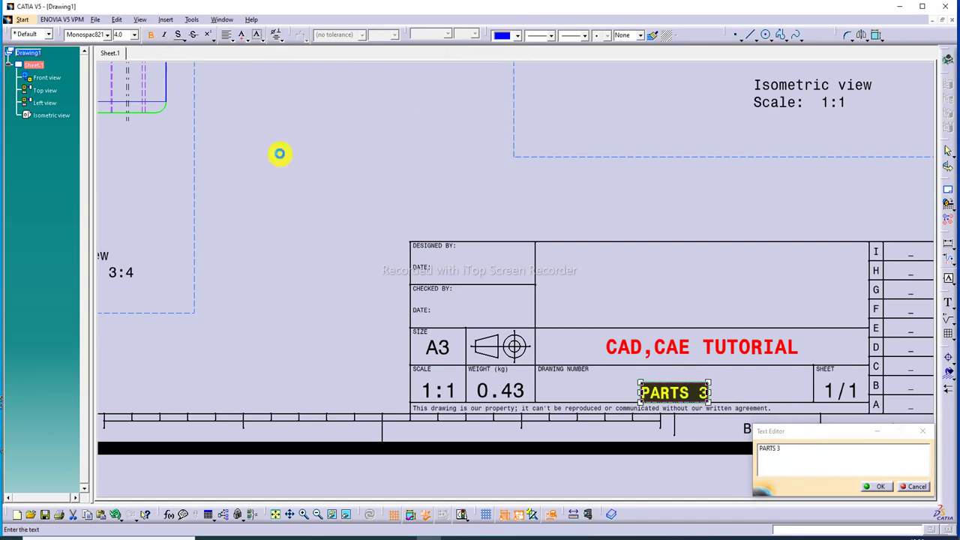
{"action": "left_click", "coordinate": [881, 489]}
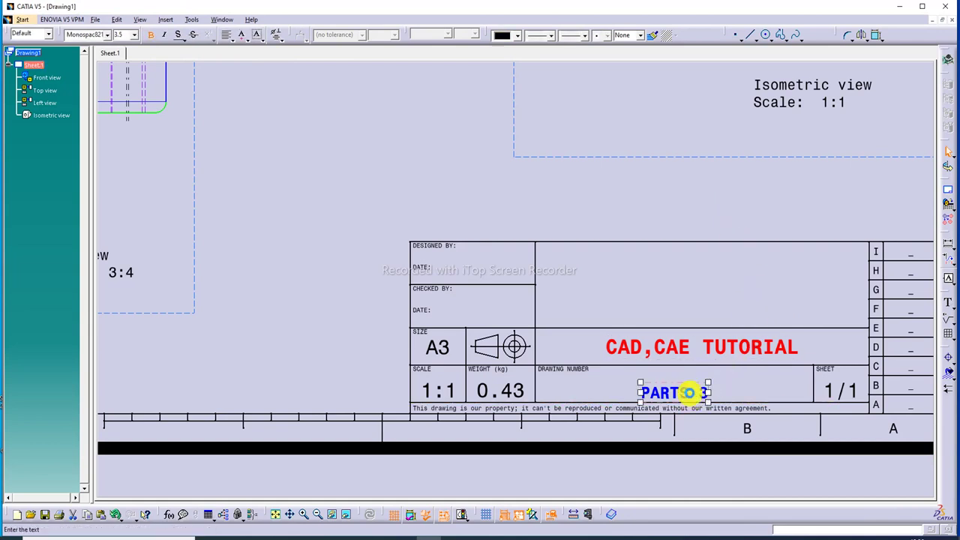
Enlarge the PARTS 3 text to 5.0 mm font size.
{"action": "double_click", "coordinate": [690, 393]}
{"action": "left_click", "coordinate": [133, 34]}
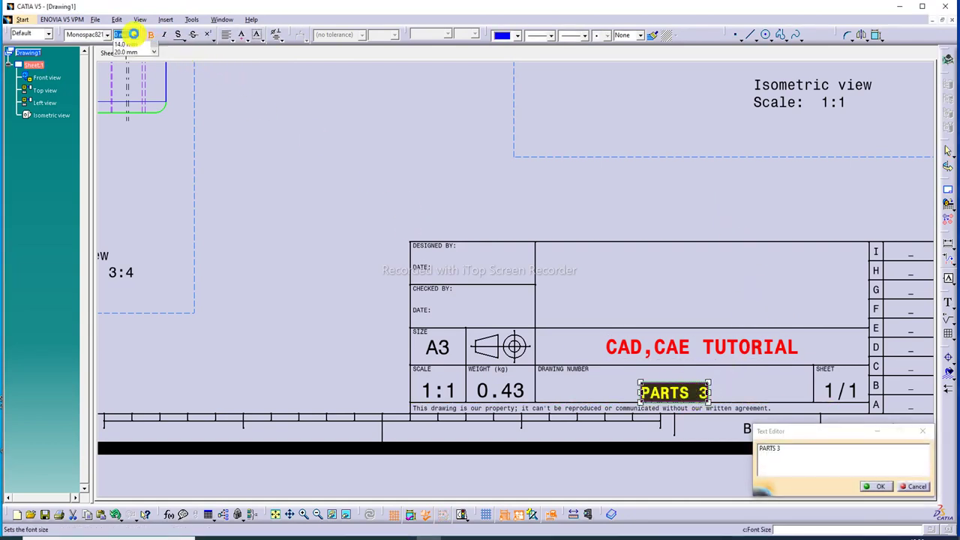
{"action": "left_click", "coordinate": [132, 61]}
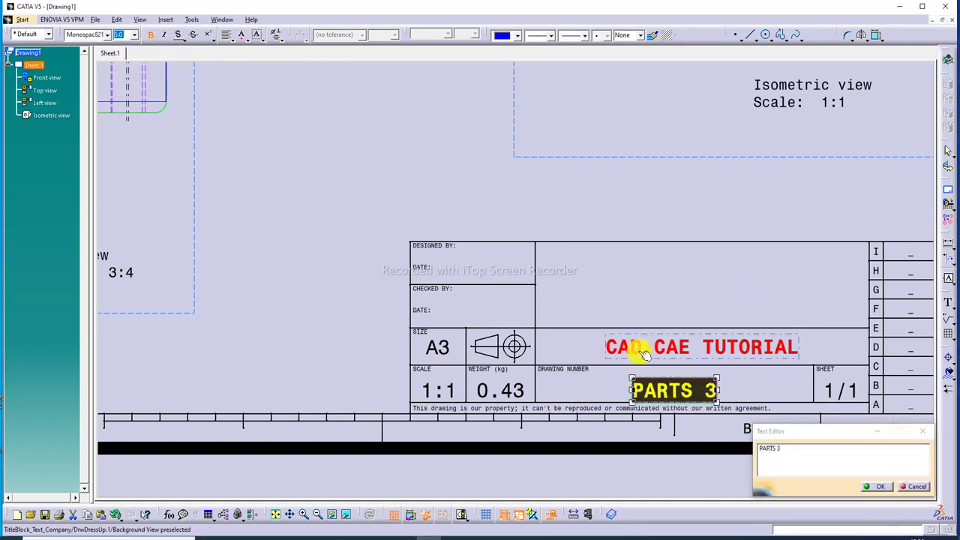
{"action": "left_click", "coordinate": [880, 488]}
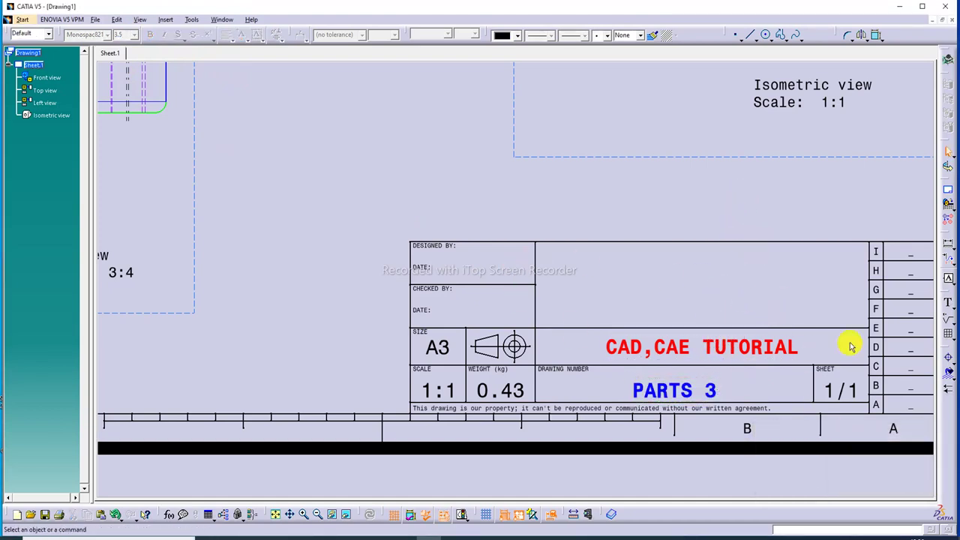
{"action": "left_click", "coordinate": [647, 409]}
Delete the copyright notice and switch to Working Views with the whole sheet fitted.
{"action": "key", "text": "Delete"}
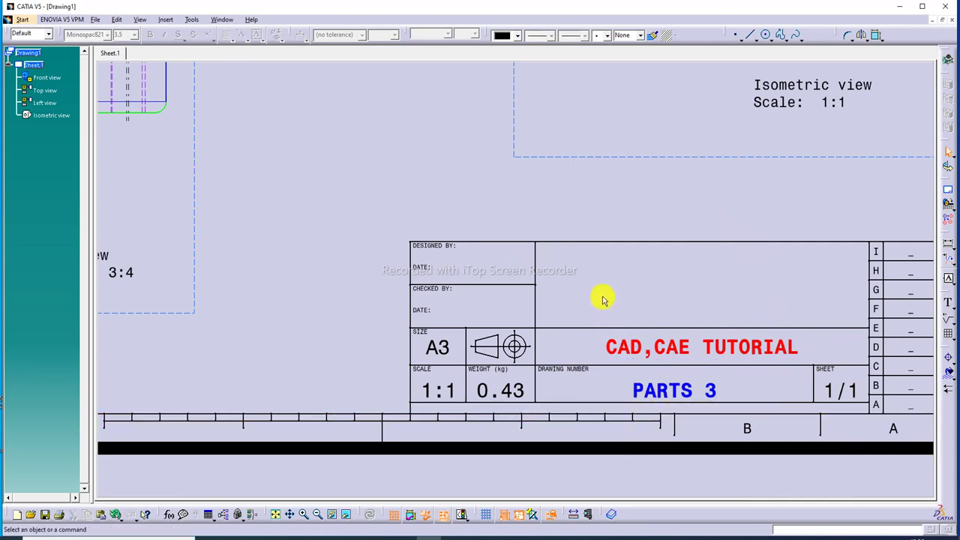
{"action": "left_click", "coordinate": [118, 19]}
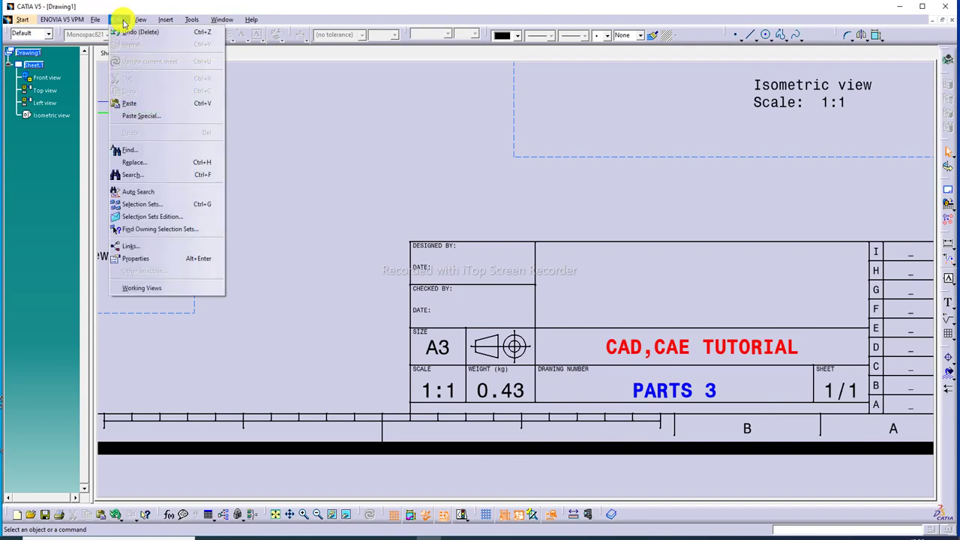
{"action": "left_click", "coordinate": [170, 293]}
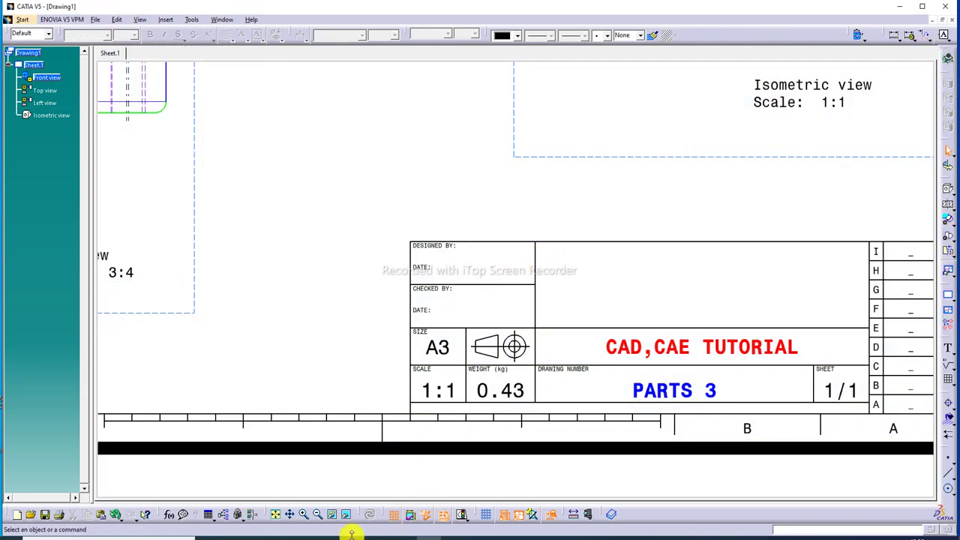
{"action": "left_click", "coordinate": [281, 516]}
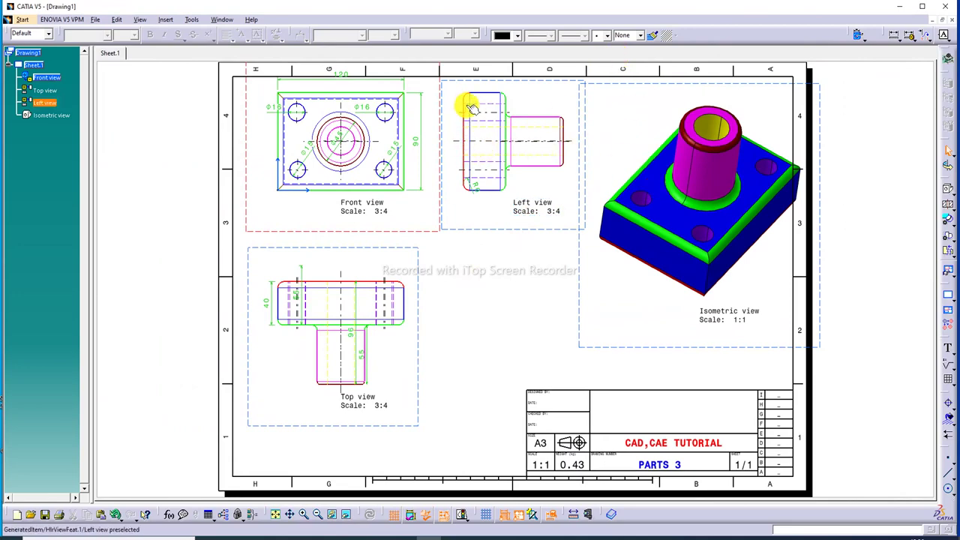
{"action": "middle_click_drag", "start_coordinate": [419, 188], "coordinate": [421, 210]}
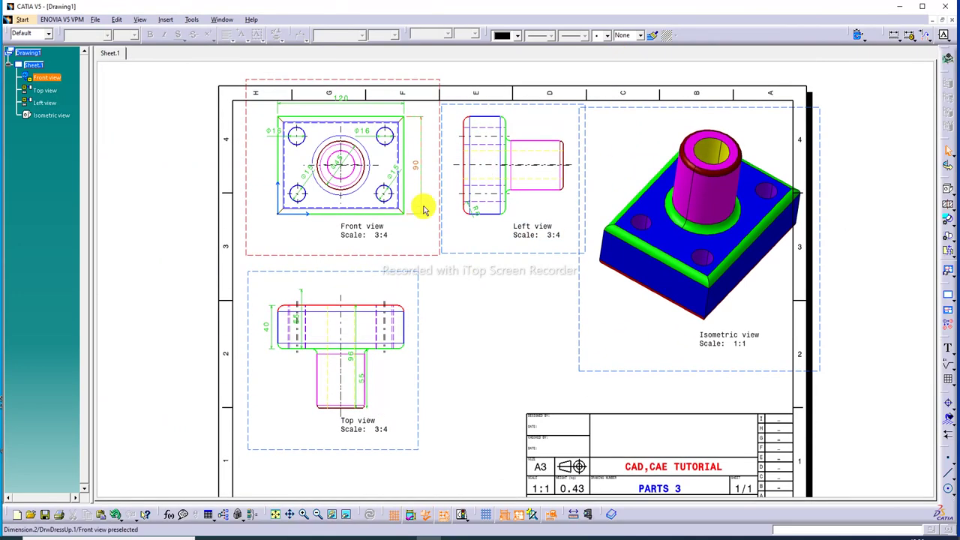
Move the top view and front view lower on the sheet.
{"action": "left_click", "coordinate": [343, 107]}
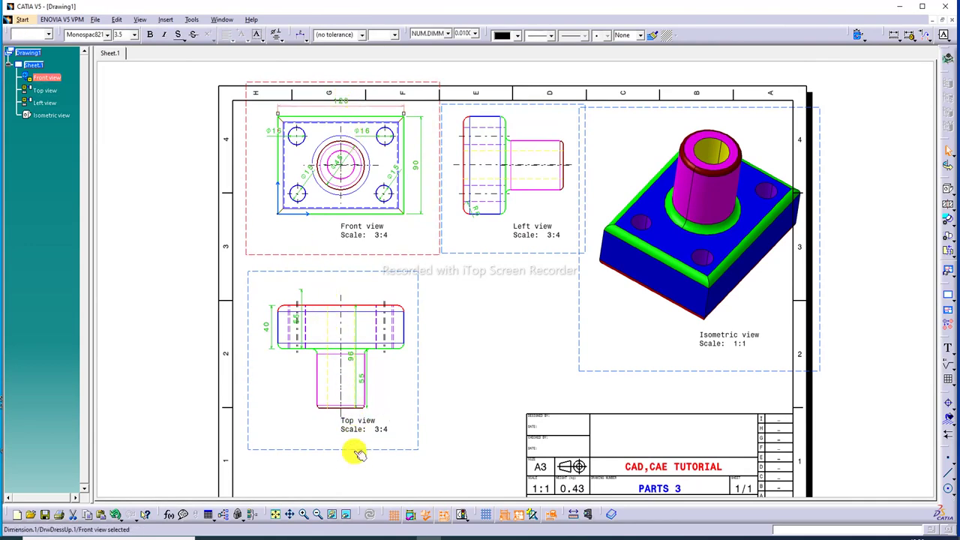
{"action": "left_click_drag", "start_coordinate": [353, 450], "coordinate": [353, 480]}
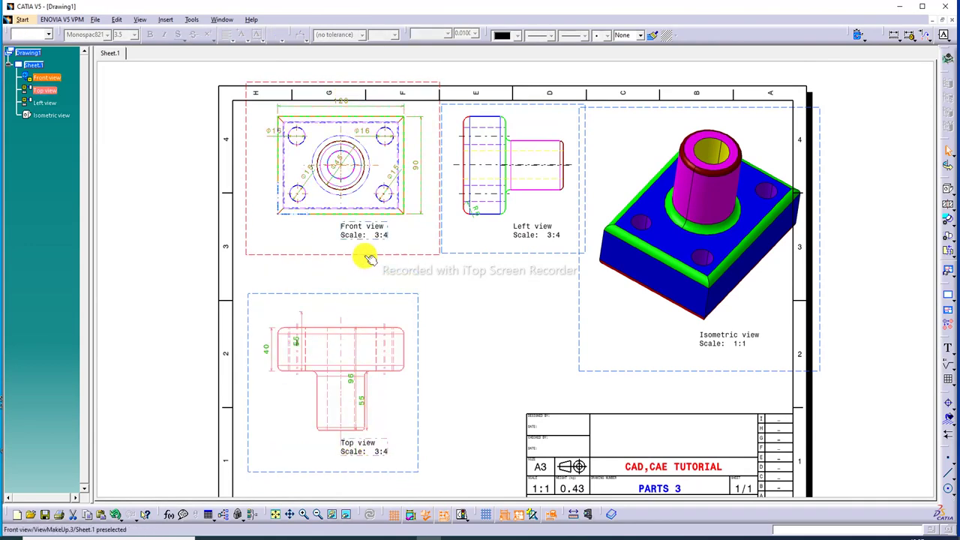
{"action": "left_click_drag", "start_coordinate": [368, 255], "coordinate": [364, 275]}
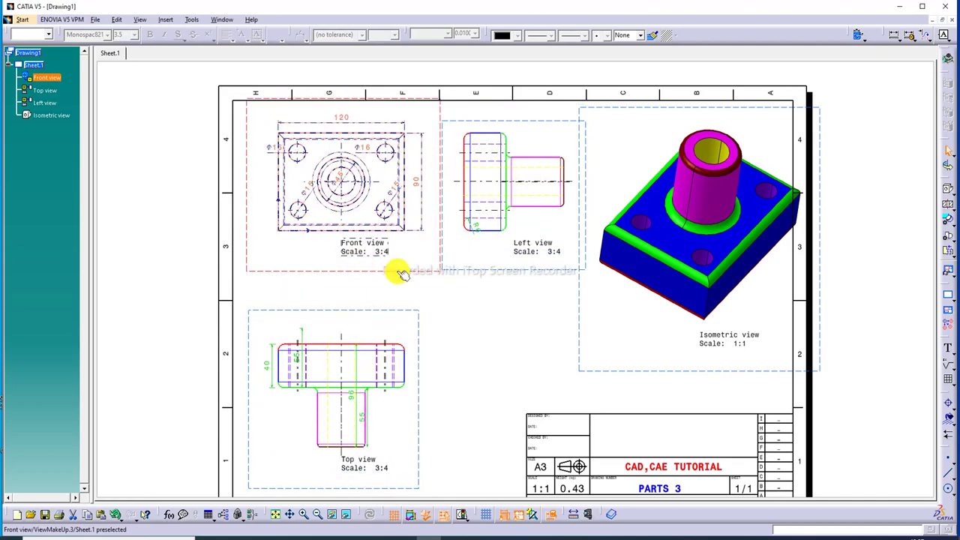
{"action": "left_click_drag", "start_coordinate": [426, 271], "coordinate": [424, 275]}
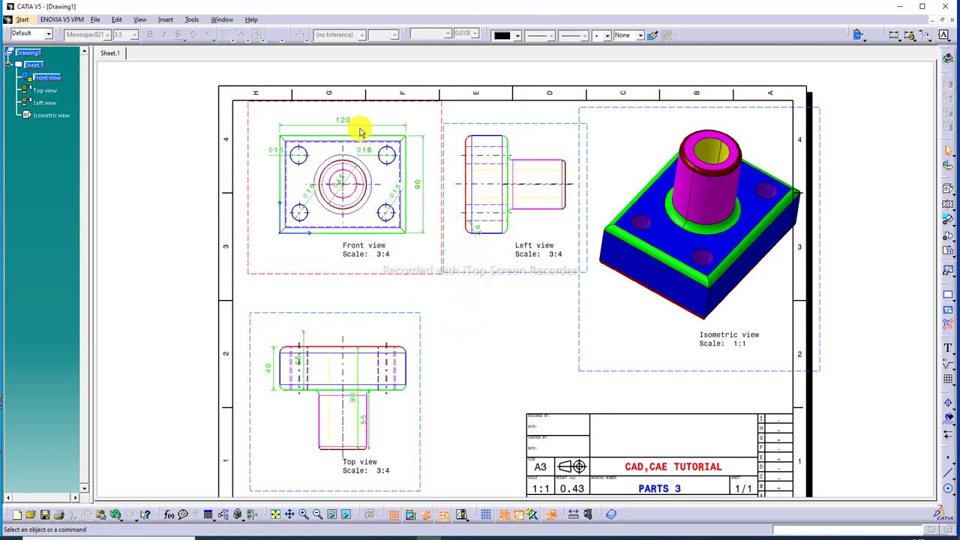
Move the front view's diameter, Ø15 and Ø16 labels outside and raise the 120 dimension.
{"action": "left_click", "coordinate": [275, 146]}
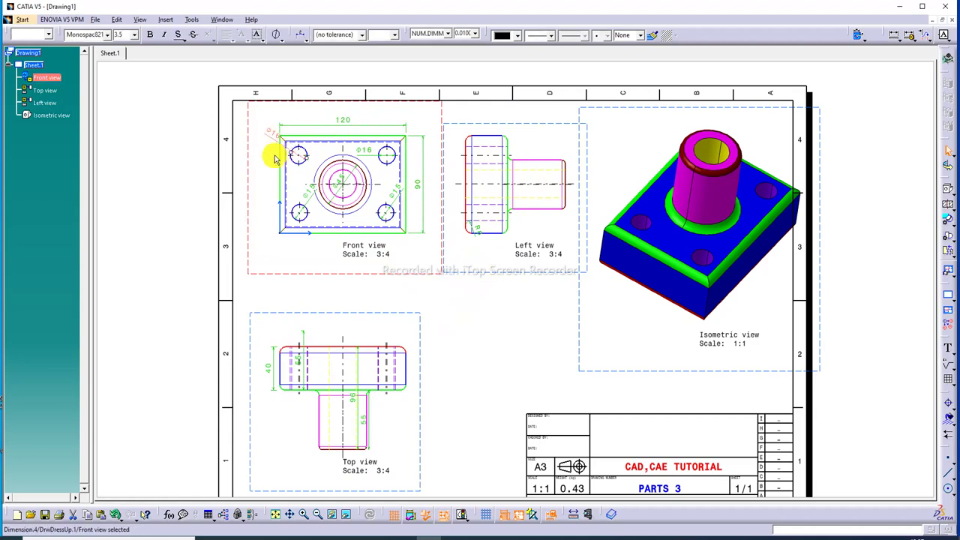
{"action": "left_click", "coordinate": [270, 232]}
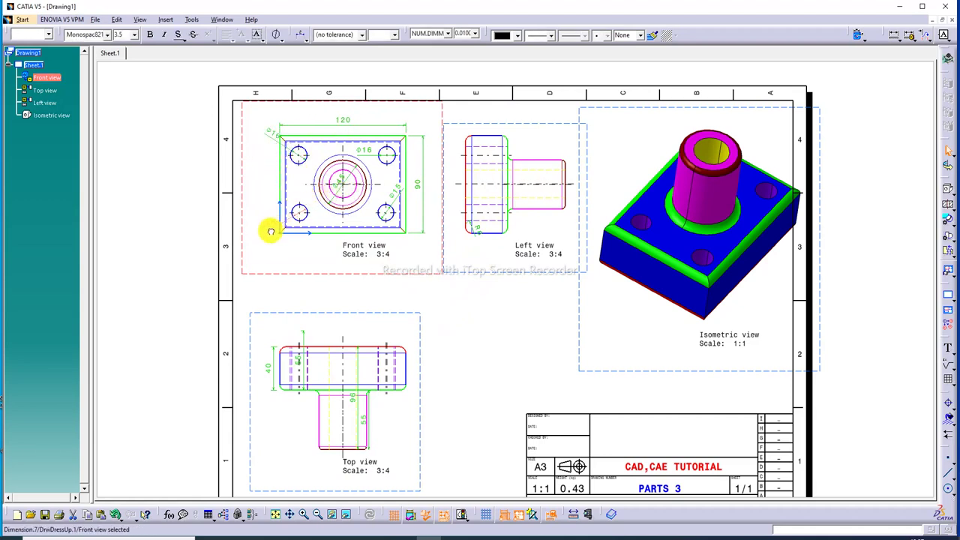
{"action": "left_click_drag", "start_coordinate": [334, 184], "coordinate": [324, 255]}
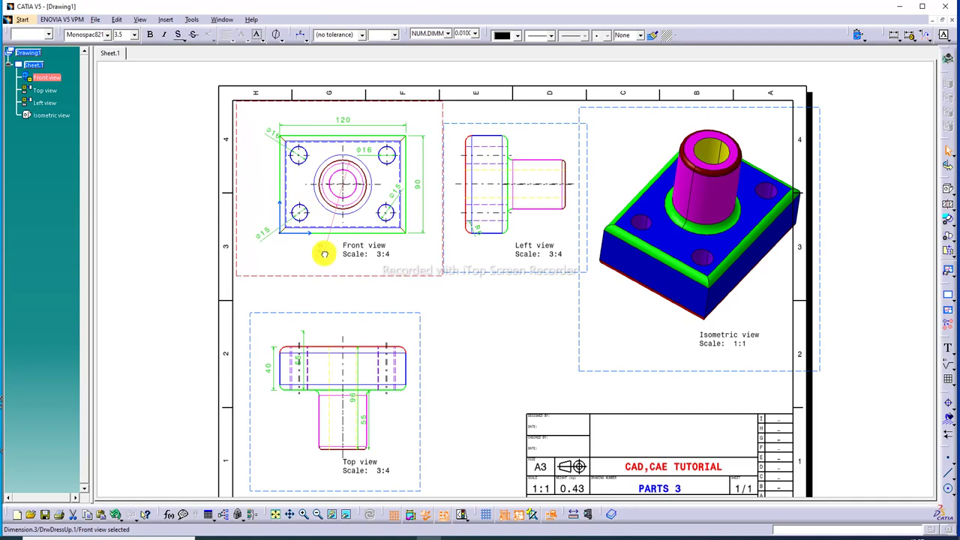
{"action": "left_click_drag", "start_coordinate": [398, 188], "coordinate": [422, 253]}
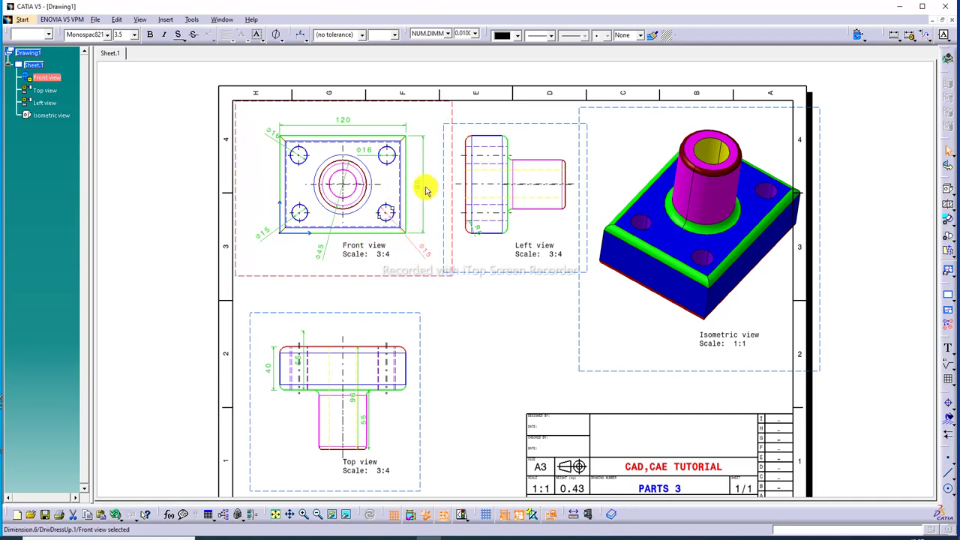
{"action": "left_click_drag", "start_coordinate": [367, 150], "coordinate": [435, 124]}
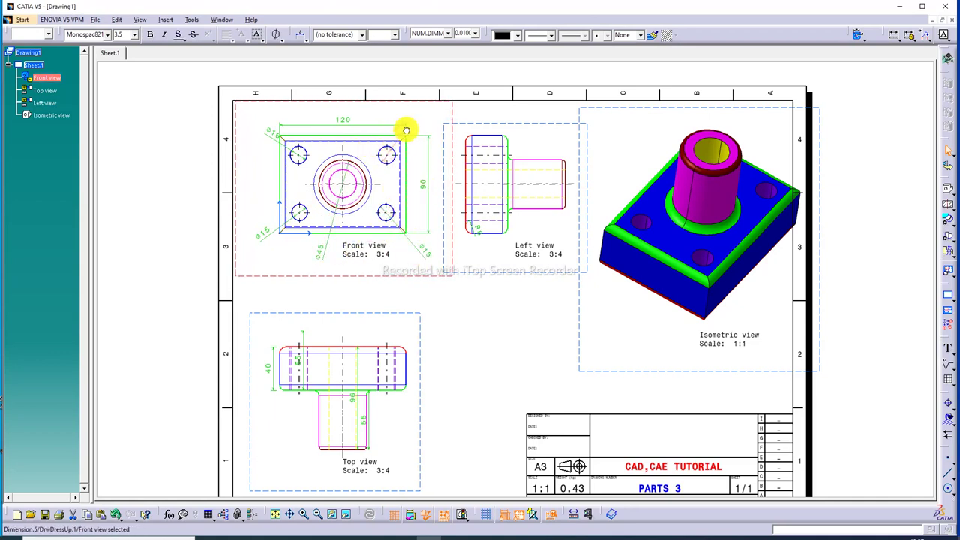
{"action": "left_click_drag", "start_coordinate": [343, 122], "coordinate": [342, 112]}
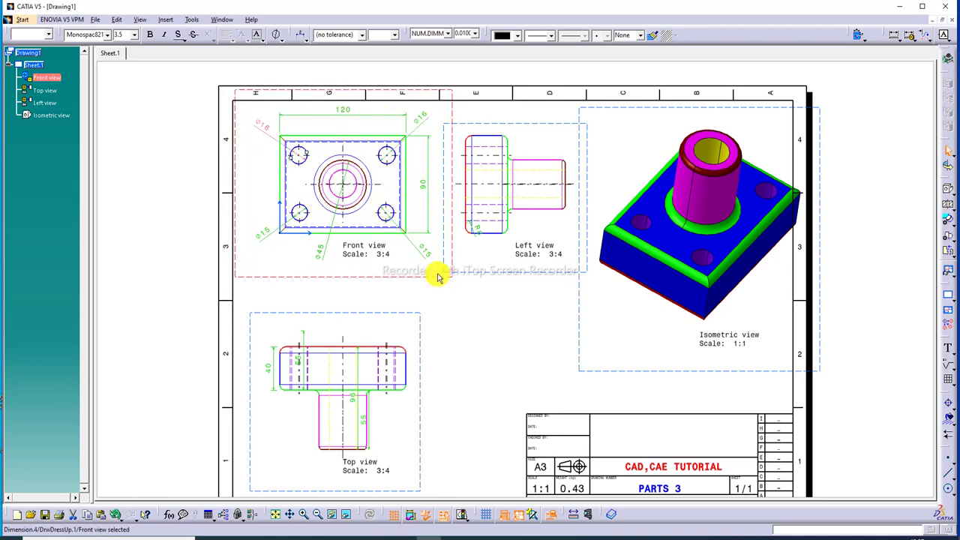
Move the top view's 40, 96 and 55 dimensions clear of the outline.
{"action": "left_click_drag", "start_coordinate": [264, 366], "coordinate": [254, 360]}
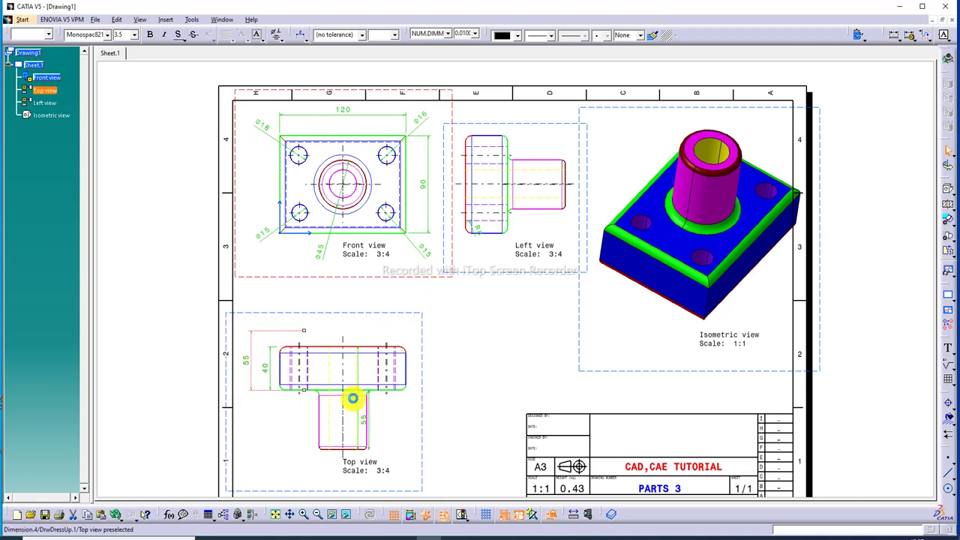
{"action": "left_click_drag", "start_coordinate": [353, 398], "coordinate": [423, 398]}
{"action": "left_click", "coordinate": [391, 420]}
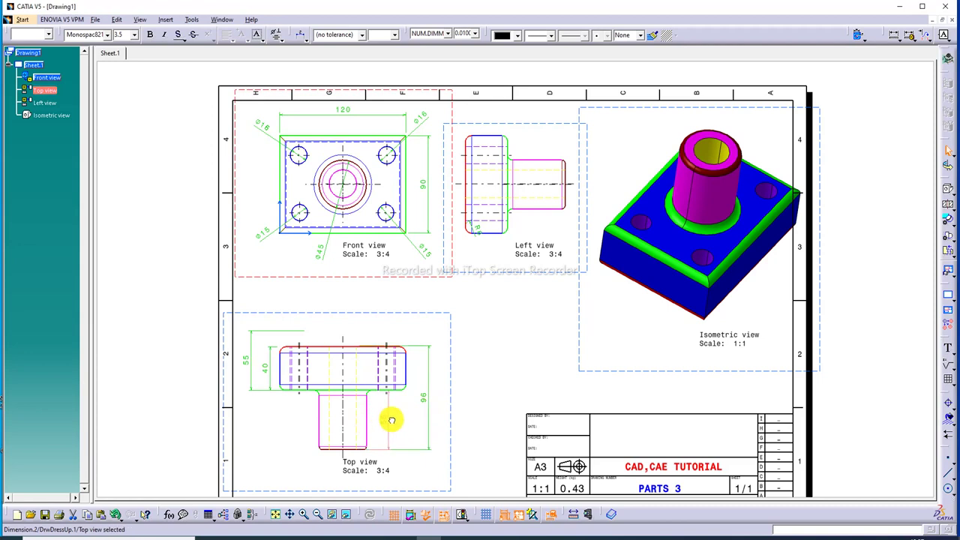
{"action": "left_click", "coordinate": [493, 363]}
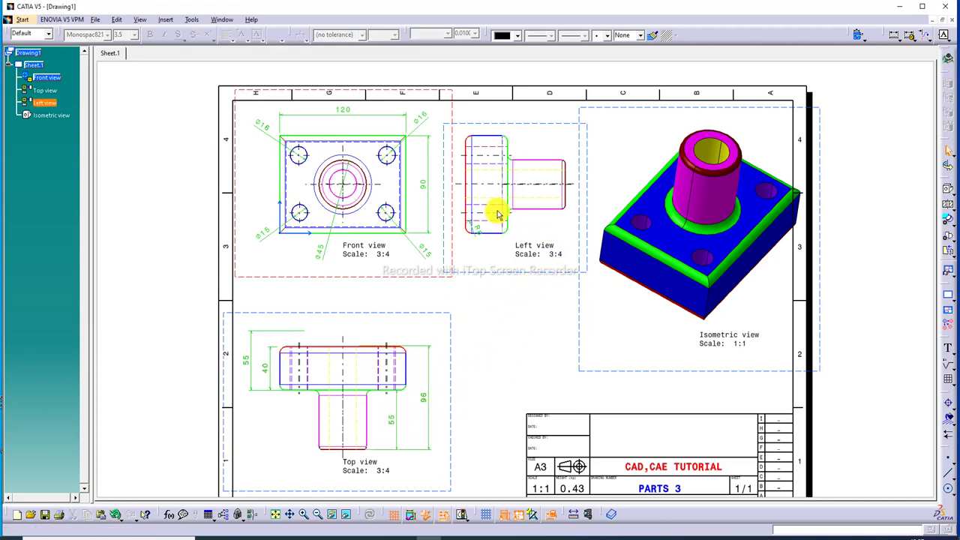
Make all front, top and left view dimensions bold at 5.0 mm text size.
{"action": "left_click", "coordinate": [346, 111]}
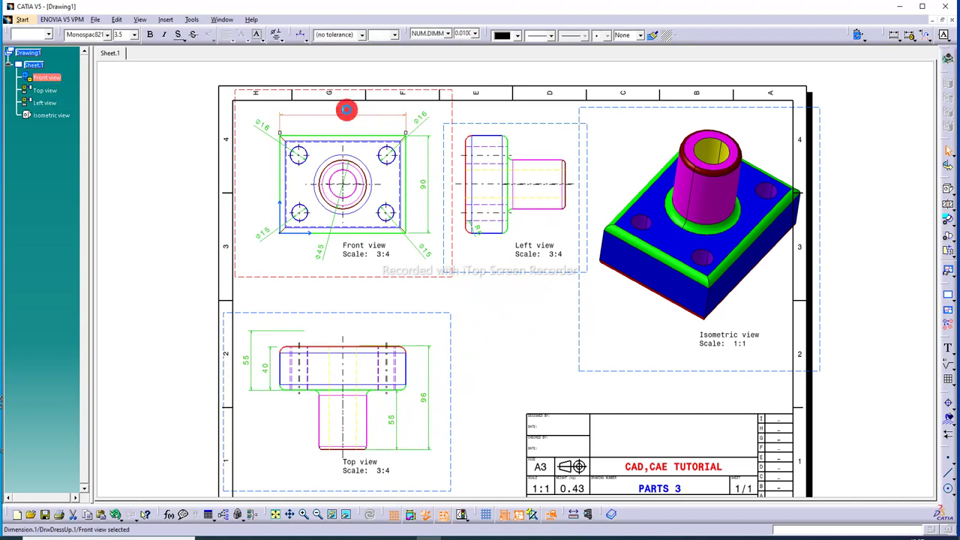
{"action": "left_click", "coordinate": [422, 117], "text": "ctrl"}
{"action": "left_click", "coordinate": [421, 184], "text": "ctrl"}
{"action": "left_click", "coordinate": [423, 246], "text": "ctrl"}
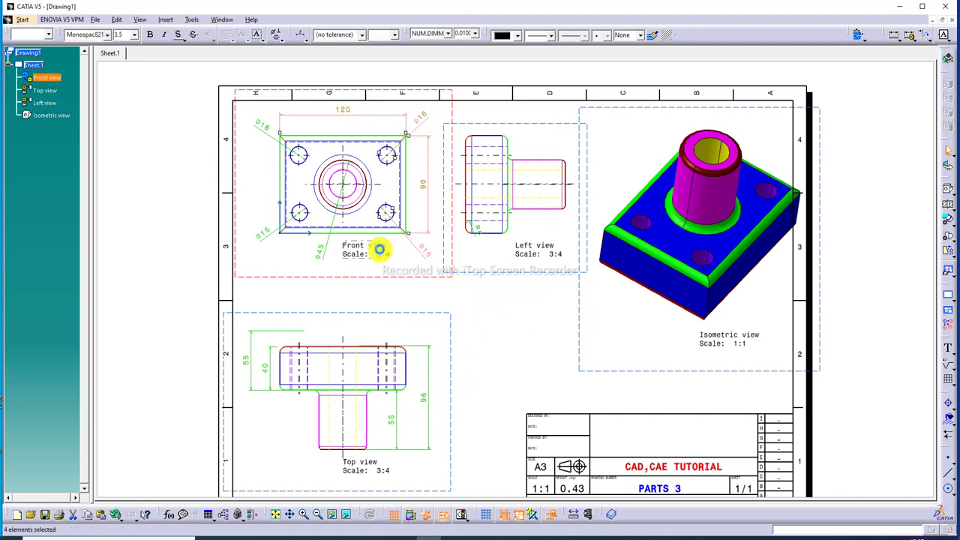
{"action": "left_click", "coordinate": [318, 250], "text": "ctrl"}
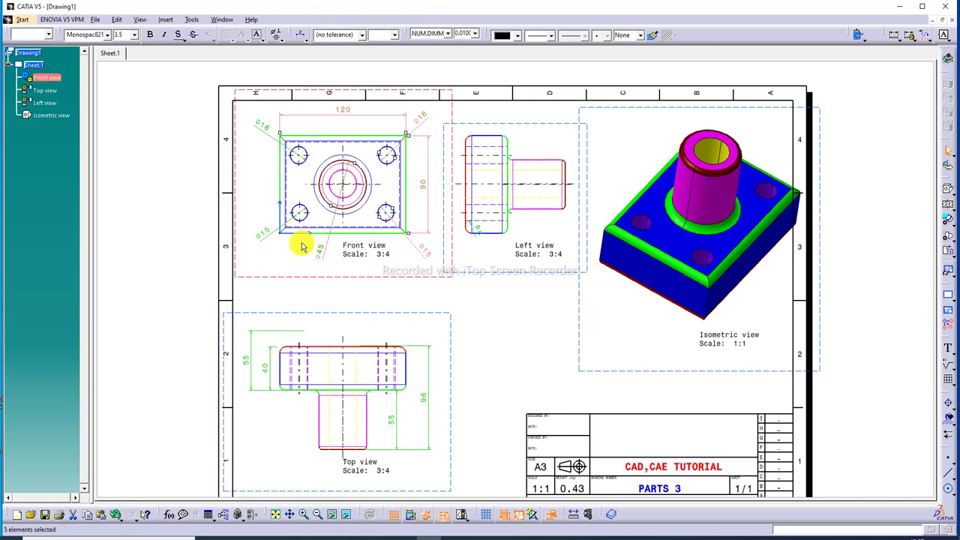
{"action": "left_click", "coordinate": [267, 125], "text": "ctrl"}
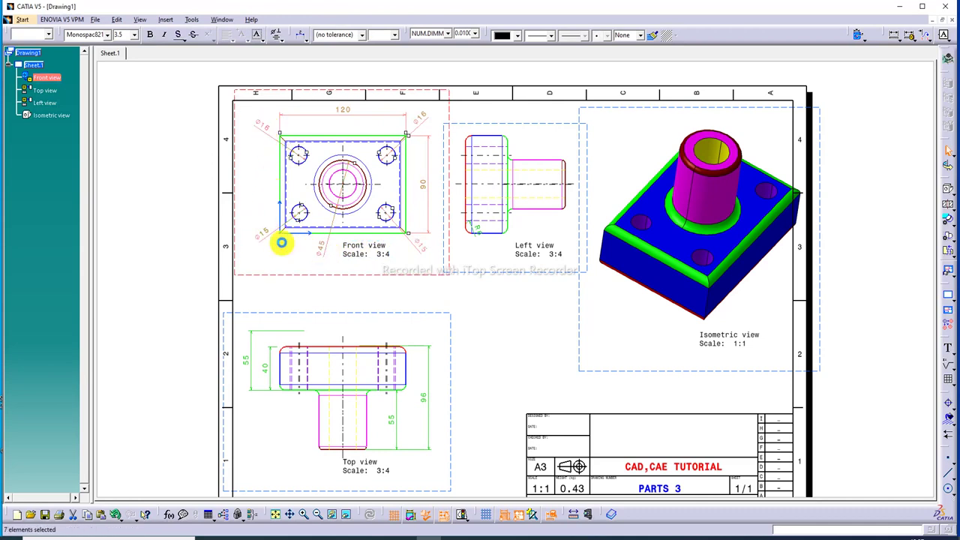
{"action": "left_click", "coordinate": [267, 369], "text": "ctrl"}
{"action": "left_click", "coordinate": [393, 422], "text": "ctrl"}
{"action": "left_click", "coordinate": [424, 400], "text": "ctrl"}
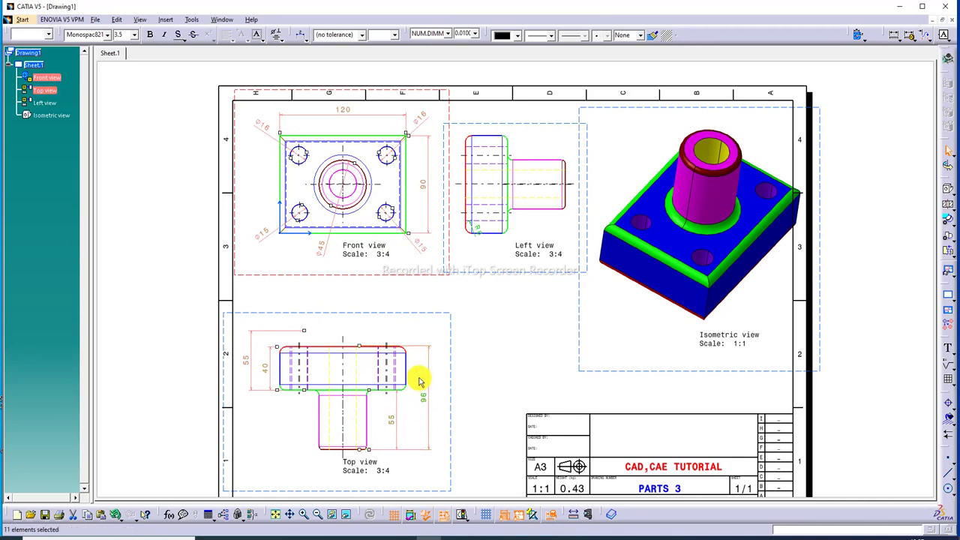
{"action": "left_click", "coordinate": [484, 233], "text": "ctrl"}
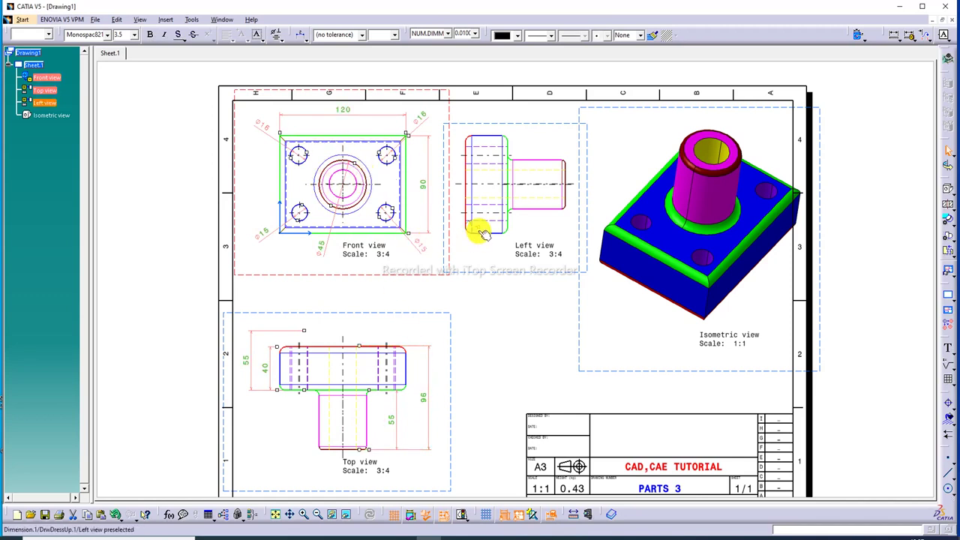
{"action": "left_click", "coordinate": [134, 36]}
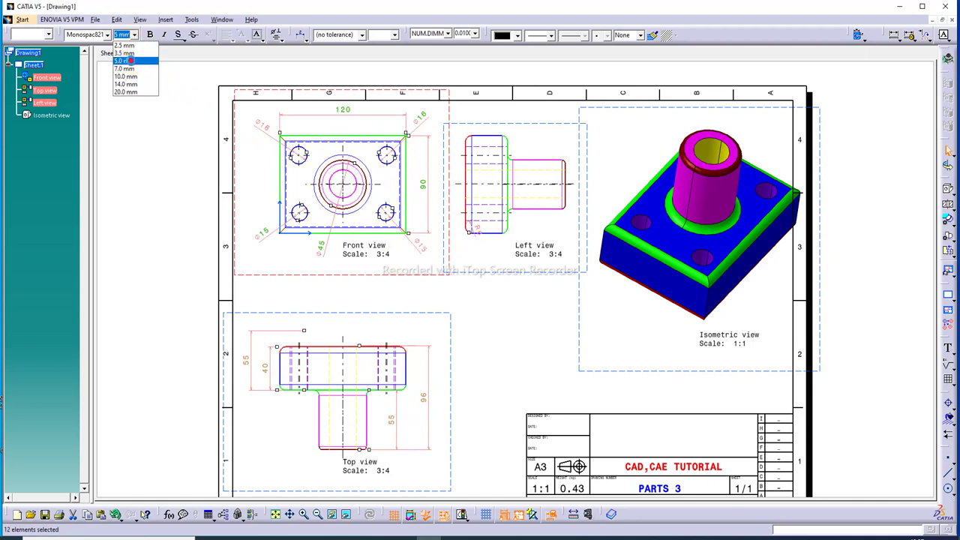
{"action": "left_click", "coordinate": [128, 66]}
{"action": "left_click", "coordinate": [151, 36]}
{"action": "left_click", "coordinate": [518, 328]}
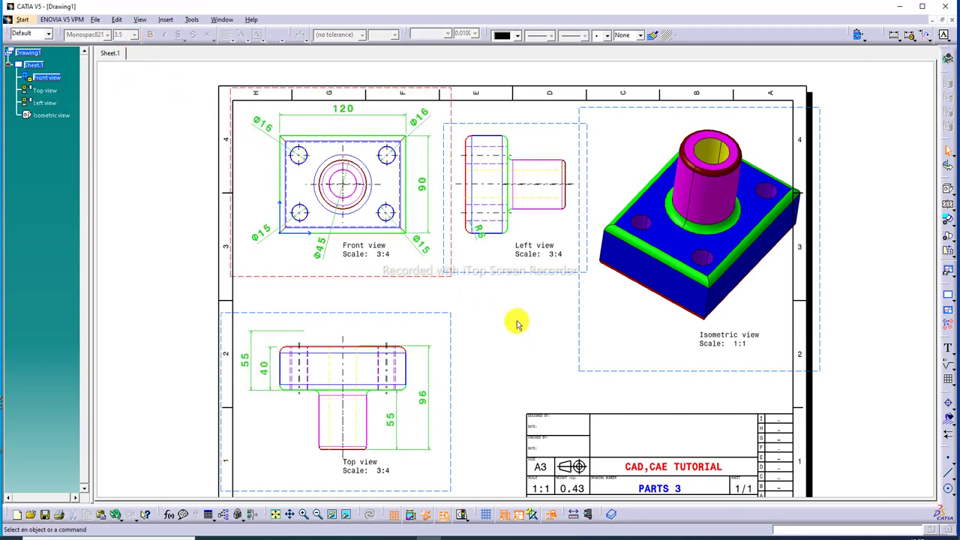
Move the R6 dimension below the left view and the Ø45 dimension lower.
{"action": "left_click_drag", "start_coordinate": [483, 242], "coordinate": [467, 270]}
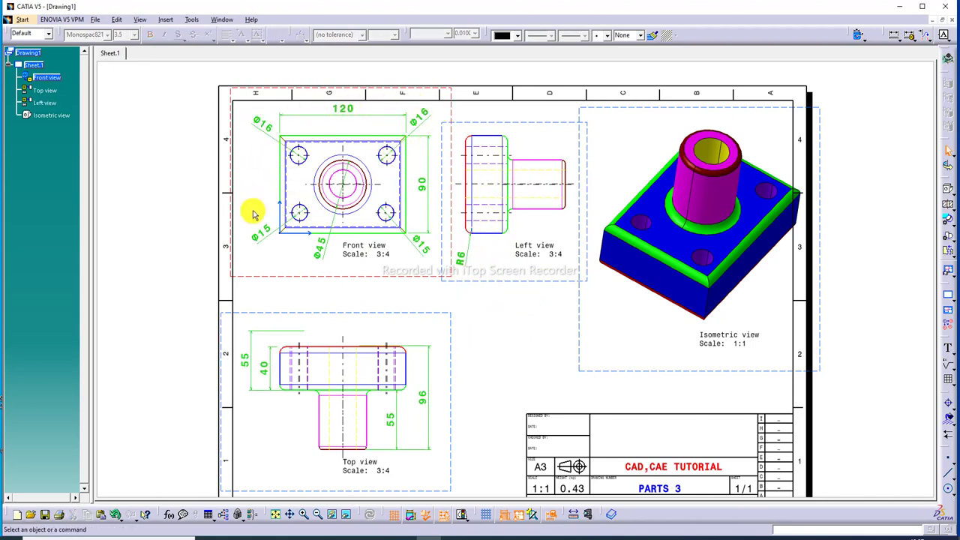
{"action": "left_click", "coordinate": [321, 247]}
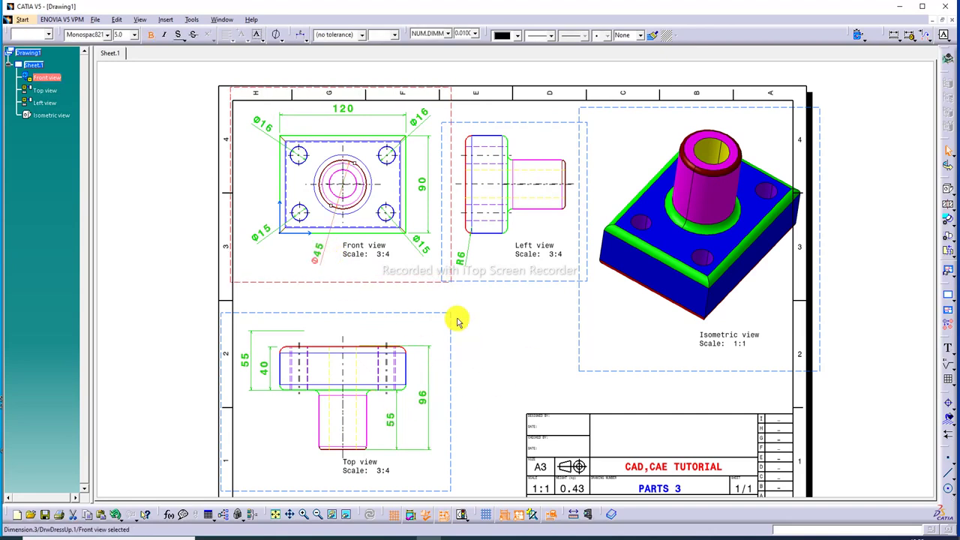
{"action": "left_click_drag", "start_coordinate": [321, 260], "coordinate": [414, 254]}
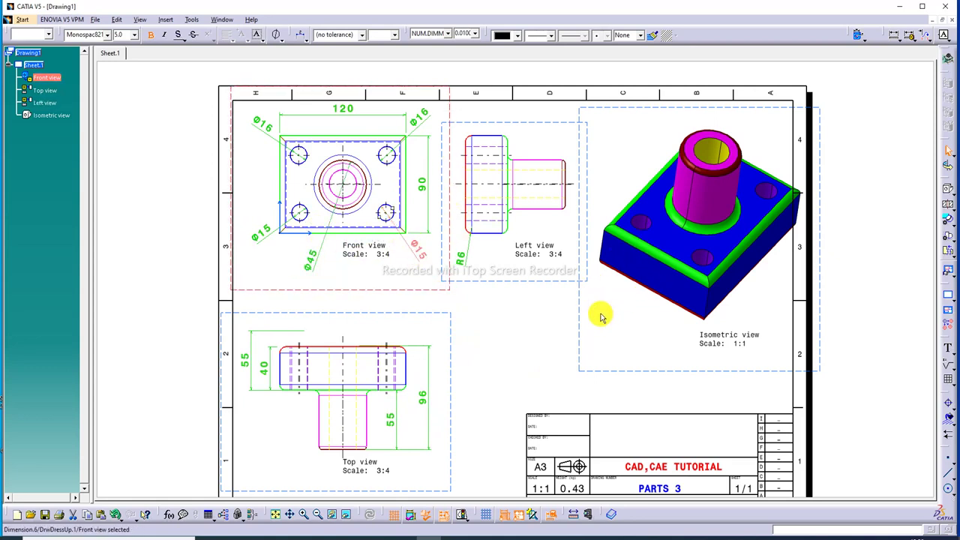
Move the Isometric, Left, Front and Top view labels closer to their views.
{"action": "scroll", "coordinate": [749, 312], "scroll_direction": "down", "scroll_amount": 1}
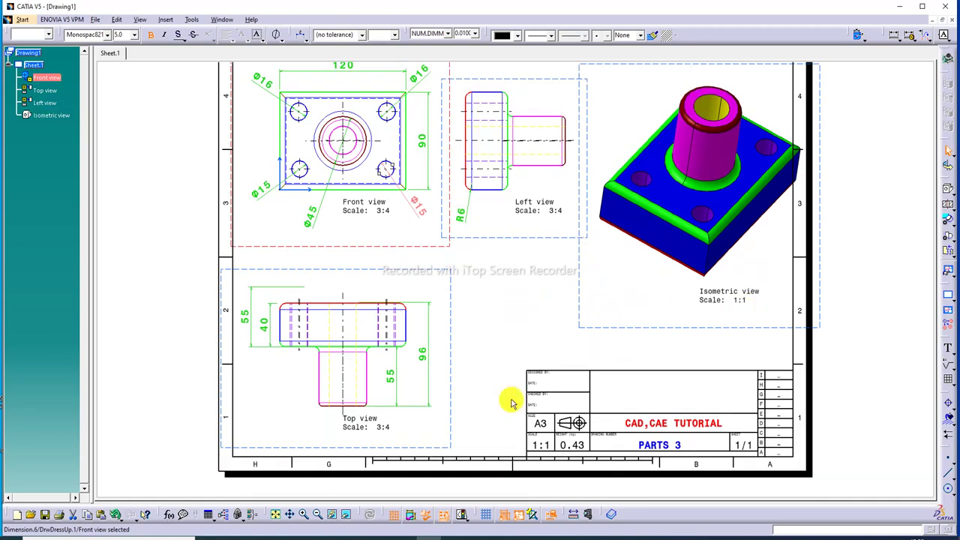
{"action": "left_click", "coordinate": [276, 514]}
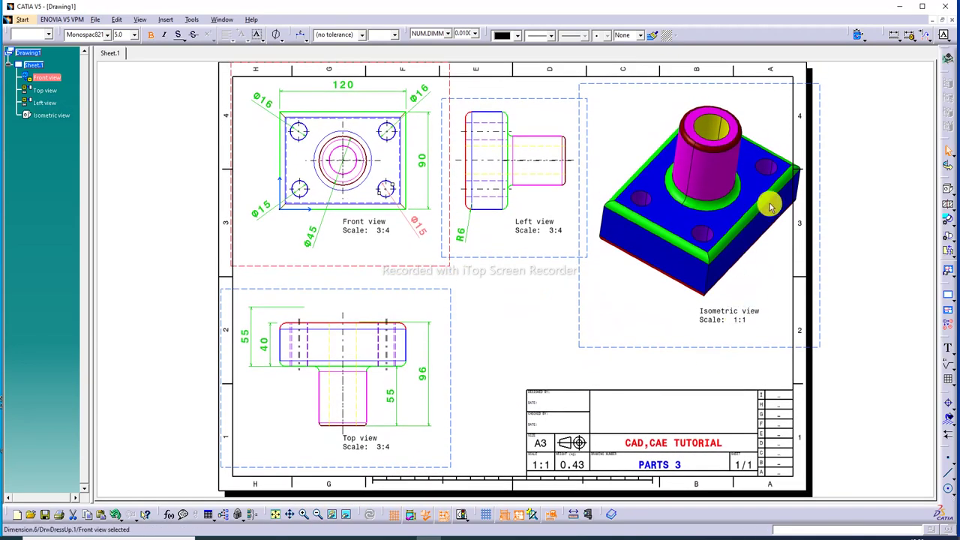
{"action": "left_click_drag", "start_coordinate": [735, 328], "coordinate": [696, 341]}
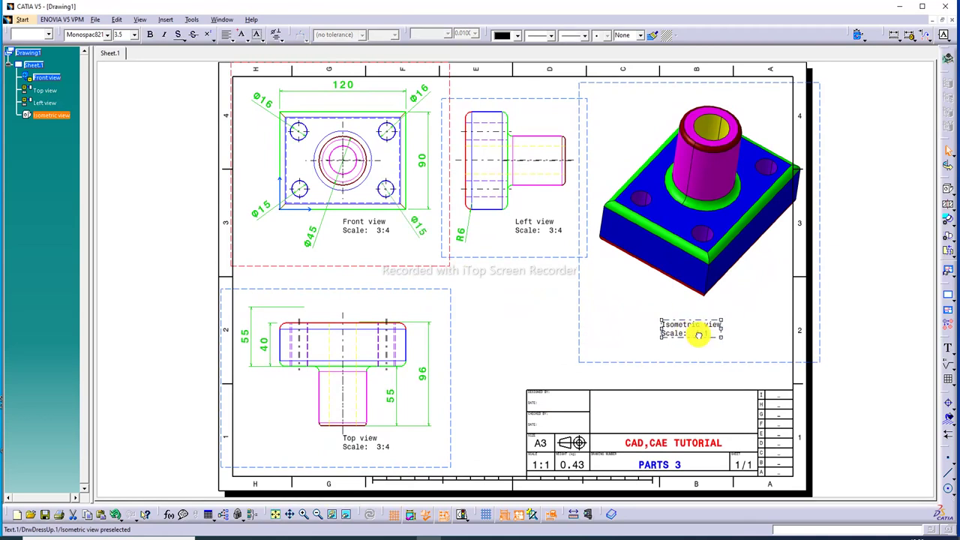
{"action": "left_click_drag", "start_coordinate": [527, 234], "coordinate": [502, 248]}
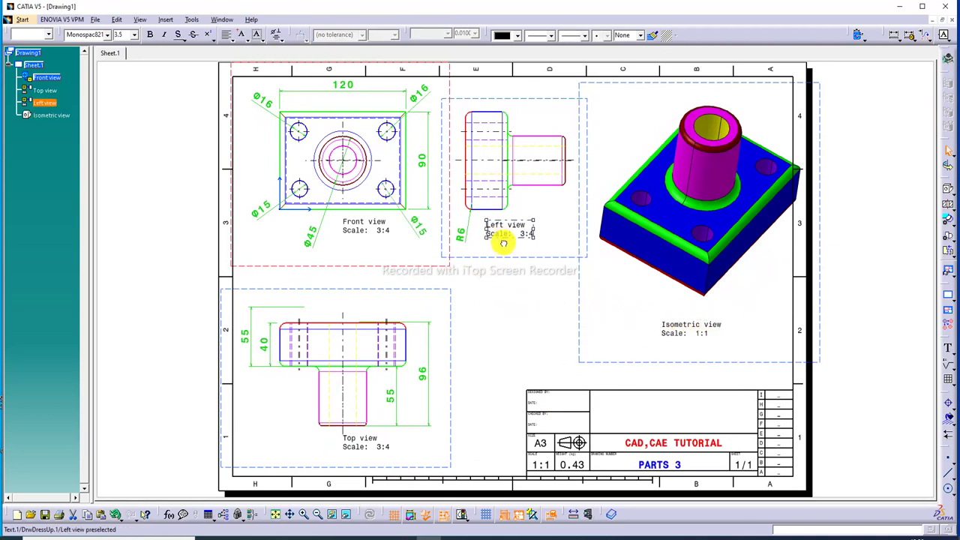
{"action": "left_click_drag", "start_coordinate": [375, 236], "coordinate": [364, 250]}
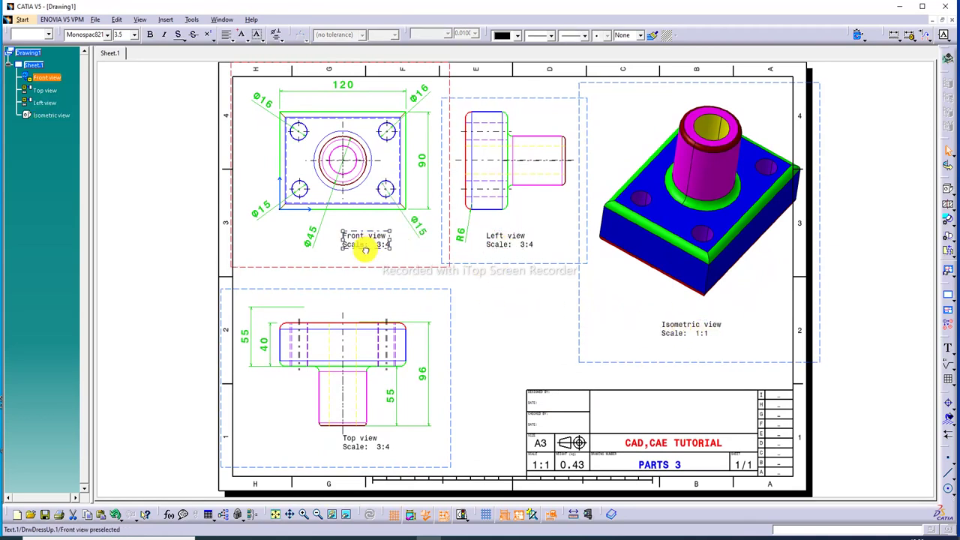
{"action": "left_click_drag", "start_coordinate": [370, 453], "coordinate": [349, 462]}
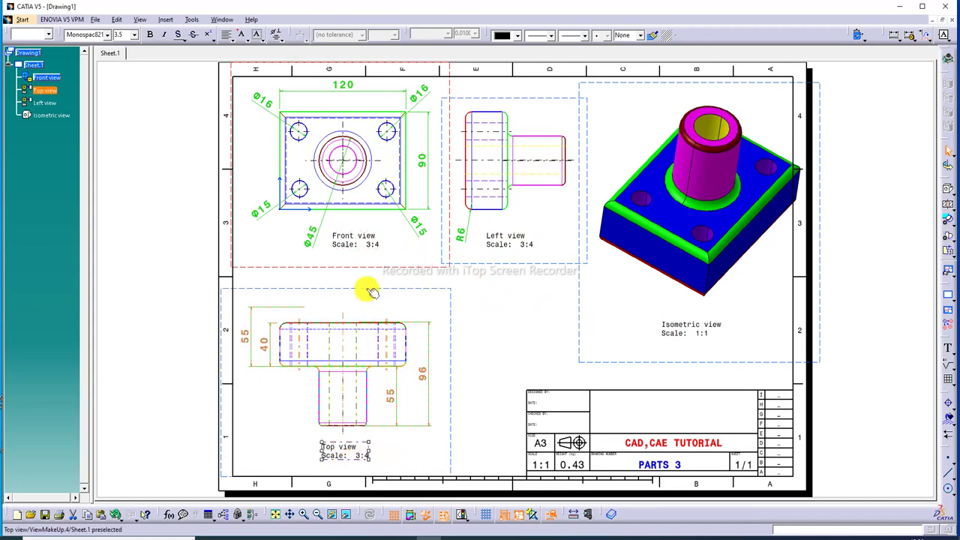
Shift the top view slightly upward on the sheet.
{"action": "left_click_drag", "start_coordinate": [366, 290], "coordinate": [366, 279]}
{"action": "left_click", "coordinate": [350, 447]}
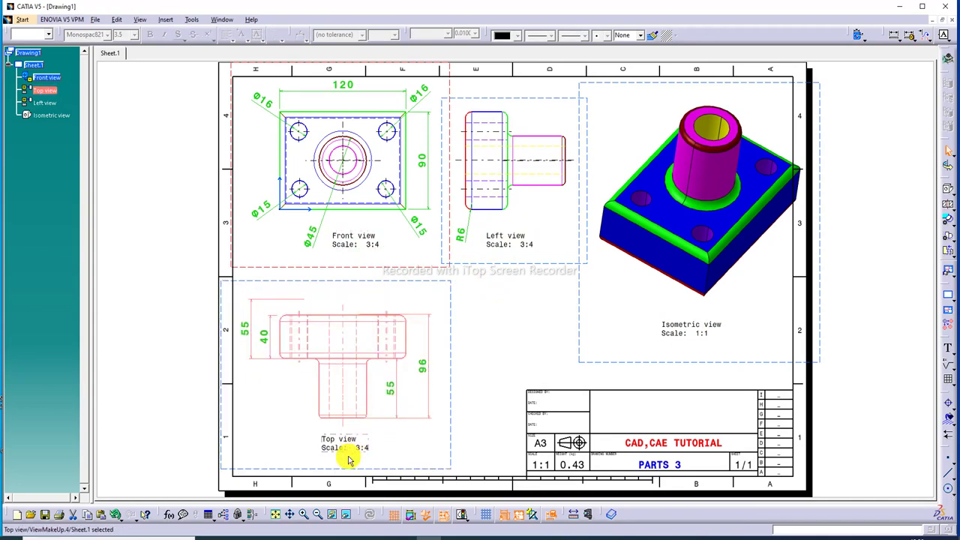
{"action": "left_click", "coordinate": [347, 452]}
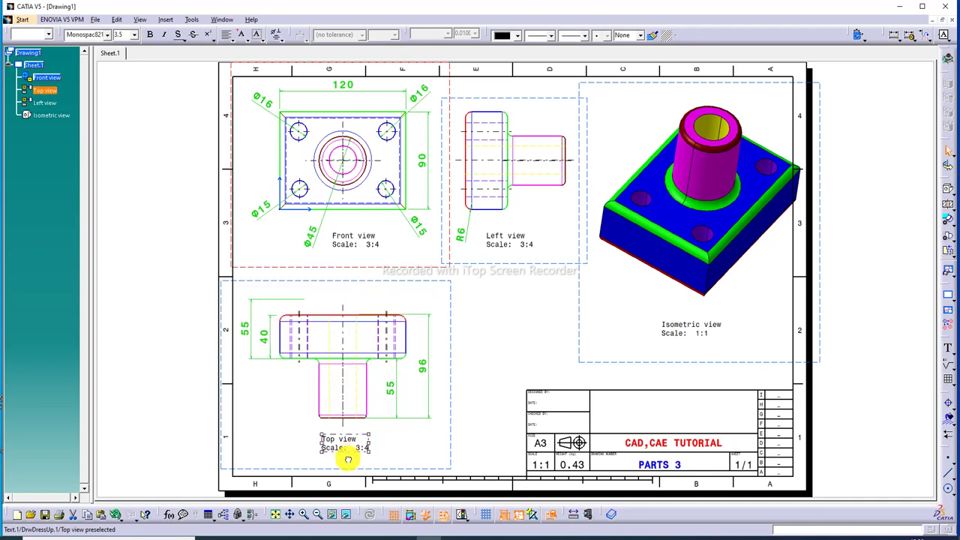
{"action": "left_click", "coordinate": [496, 338]}
{"action": "left_click", "coordinate": [583, 147]}
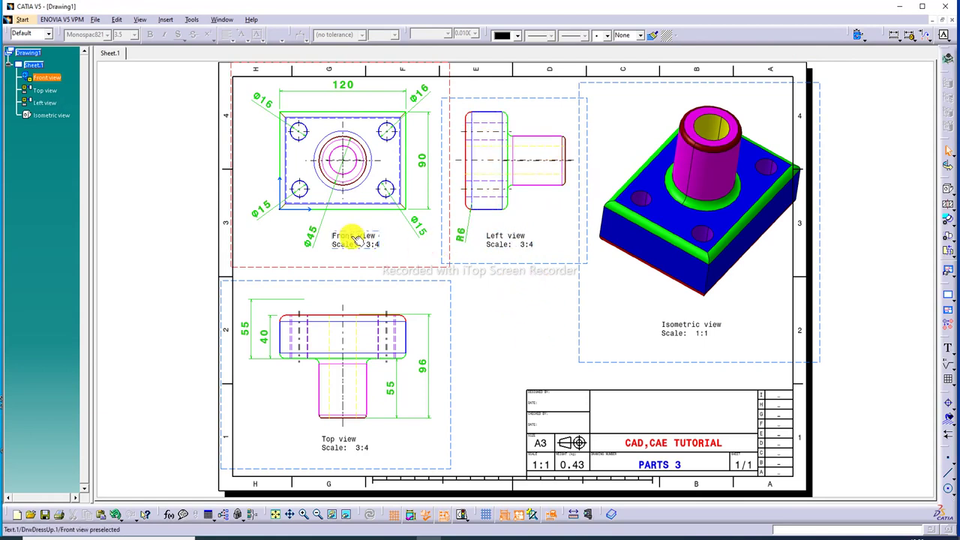
Make the Front view caption bold at 5.0 mm text size.
{"action": "double_click", "coordinate": [357, 239]}
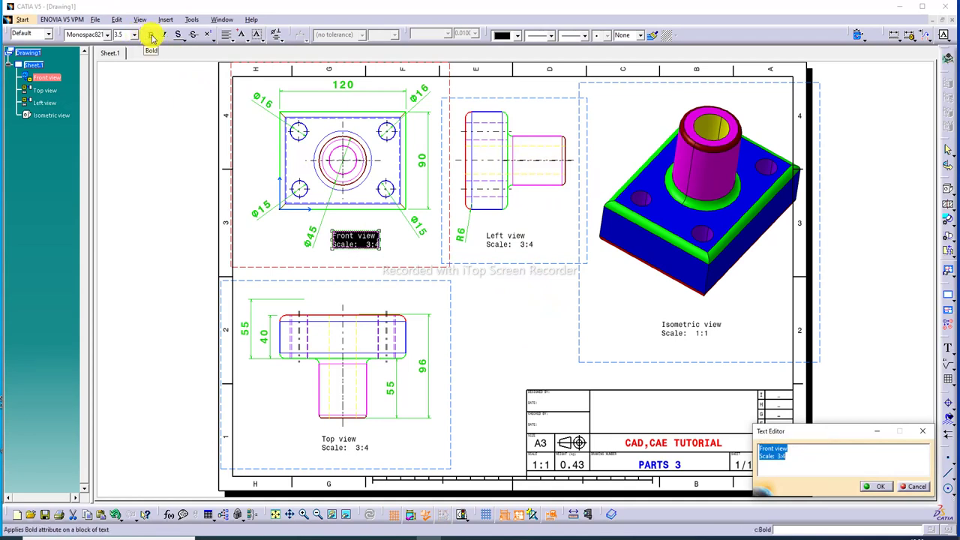
{"action": "left_click", "coordinate": [152, 38]}
{"action": "left_click", "coordinate": [134, 34]}
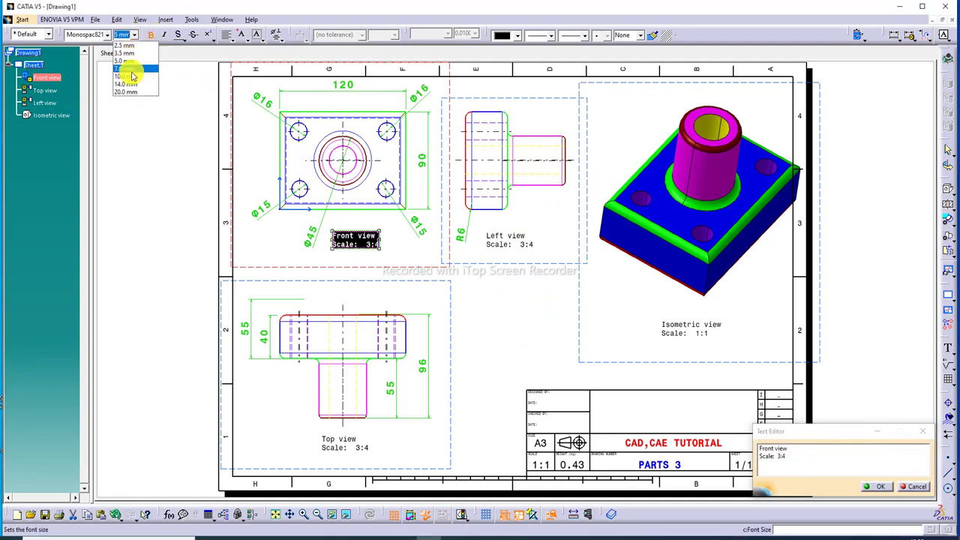
{"action": "left_click", "coordinate": [134, 72]}
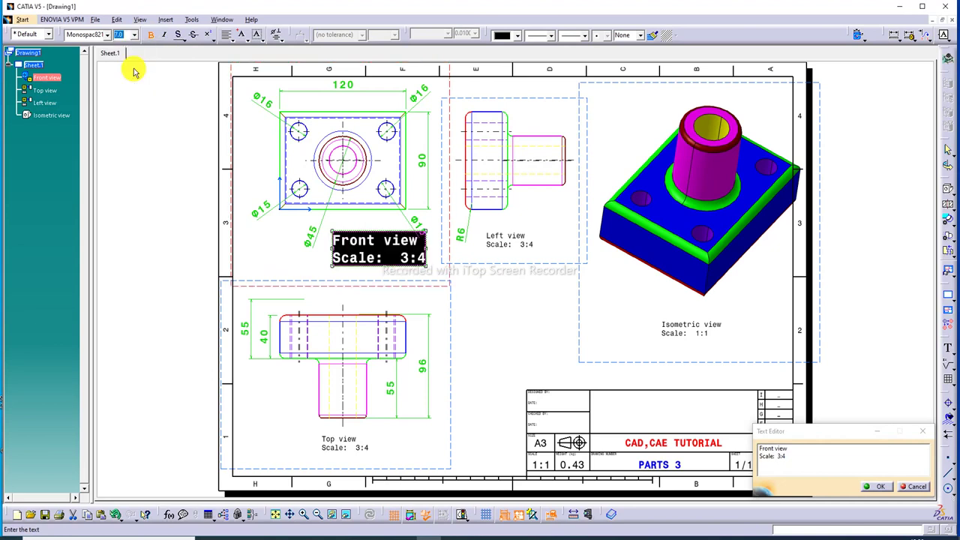
{"action": "left_click", "coordinate": [134, 34]}
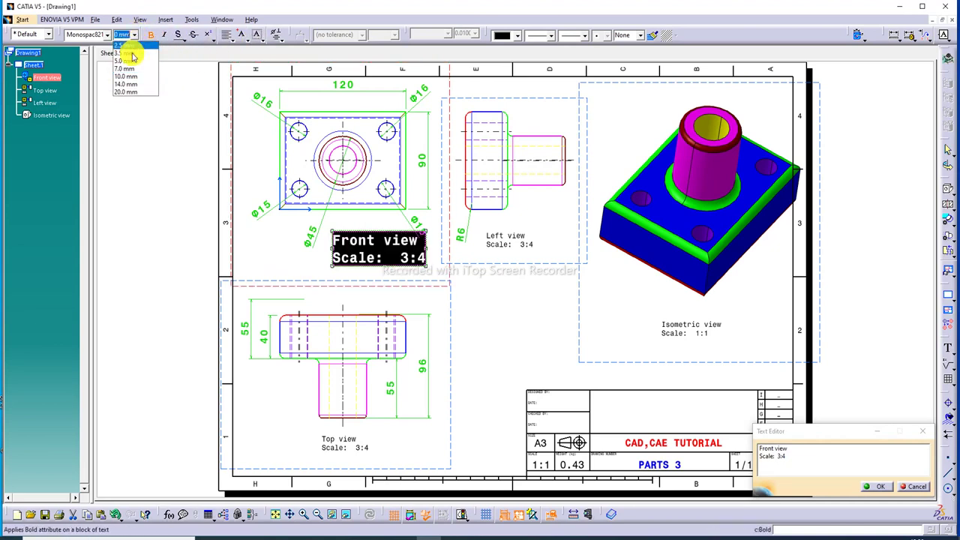
{"action": "left_click", "coordinate": [133, 61]}
Colour the Front view caption red and nudge it slightly down-left.
{"action": "left_click", "coordinate": [517, 36]}
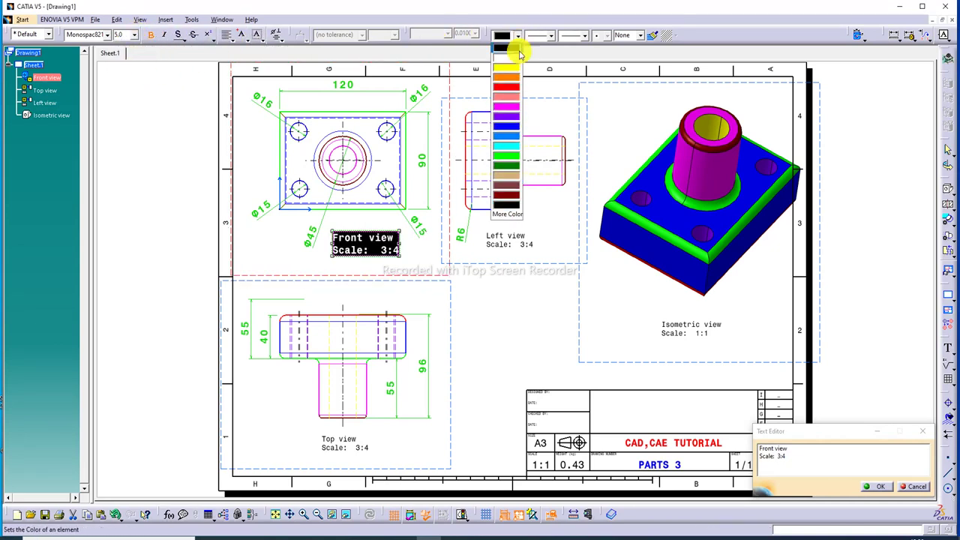
{"action": "left_click", "coordinate": [506, 87]}
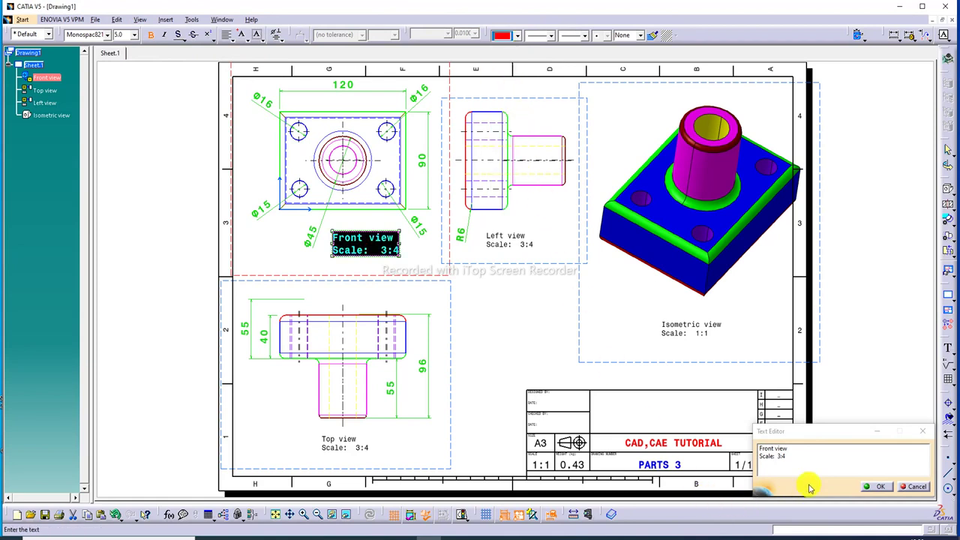
{"action": "left_click", "coordinate": [878, 489]}
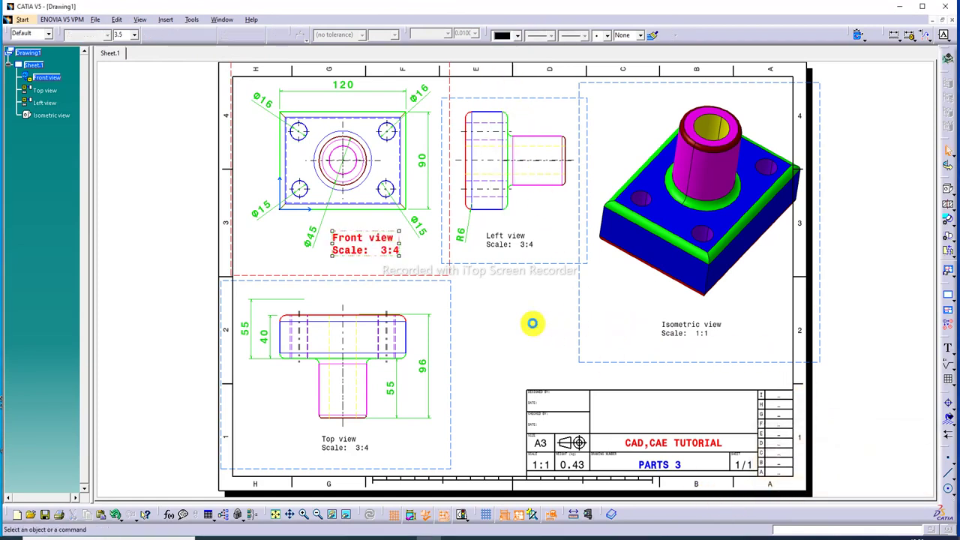
{"action": "left_click_drag", "start_coordinate": [375, 252], "coordinate": [364, 263]}
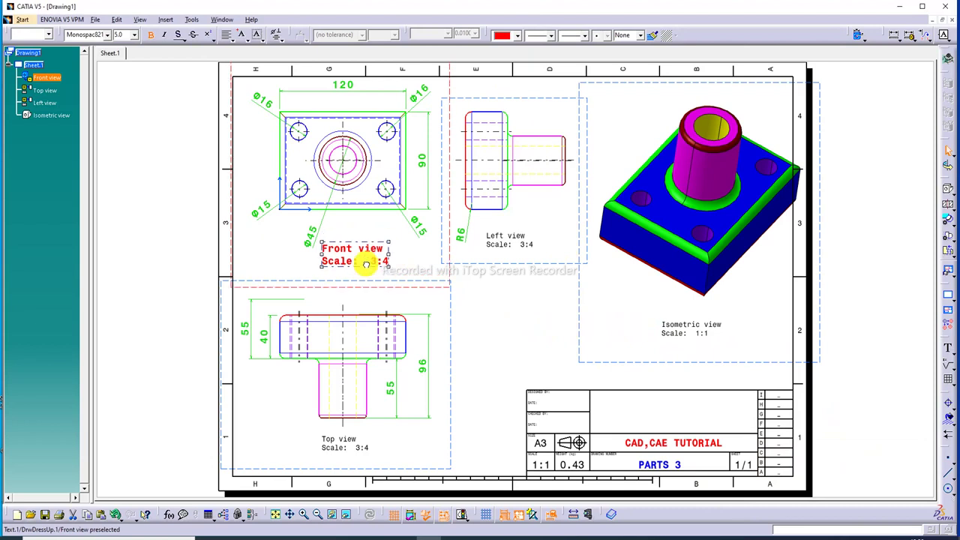
{"action": "left_click", "coordinate": [532, 314]}
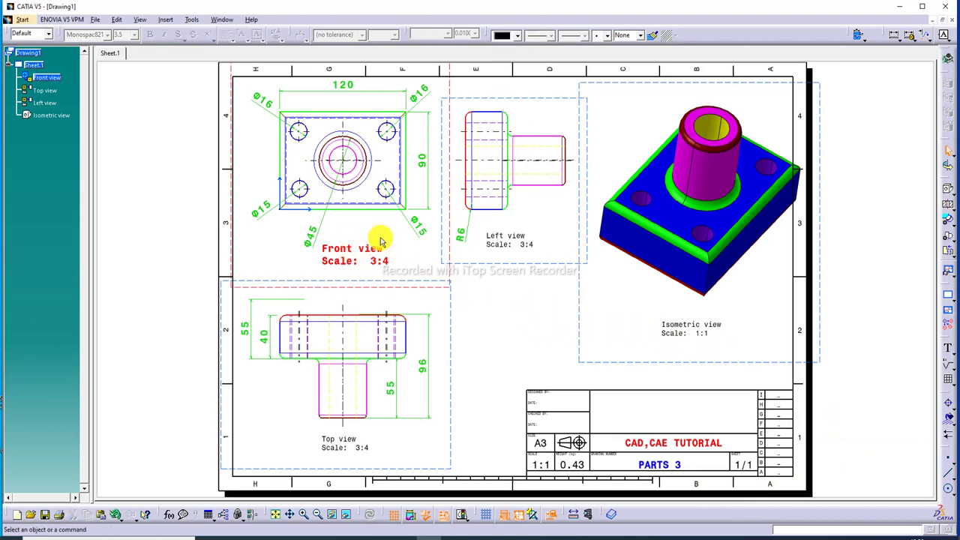
{"action": "double_click", "coordinate": [374, 260]}
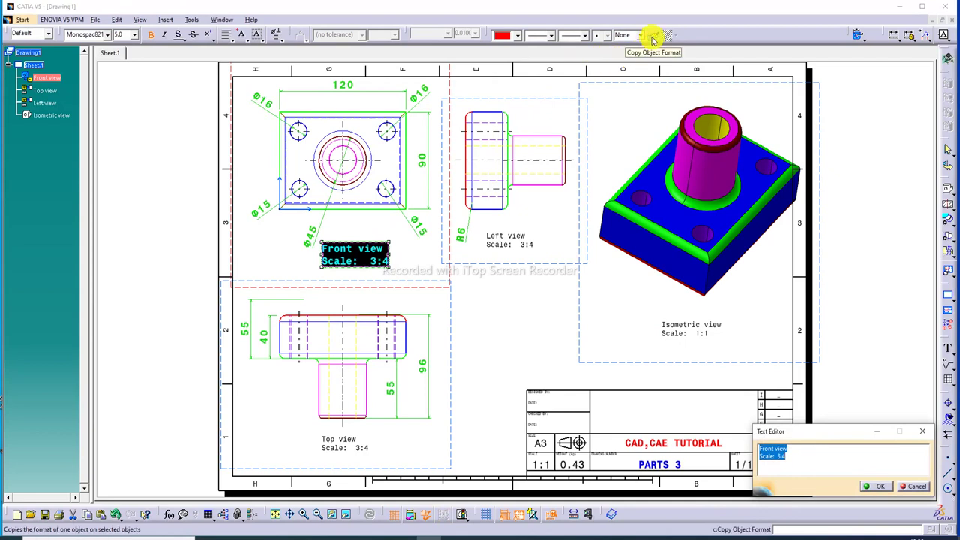
Copy the Front view caption's format onto the Left view caption.
{"action": "left_click", "coordinate": [651, 37]}
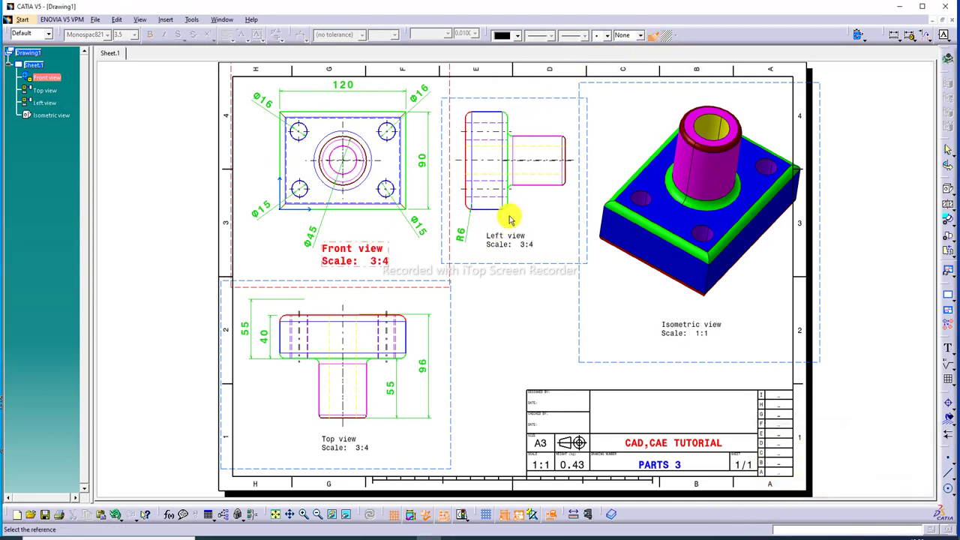
{"action": "left_click", "coordinate": [512, 243]}
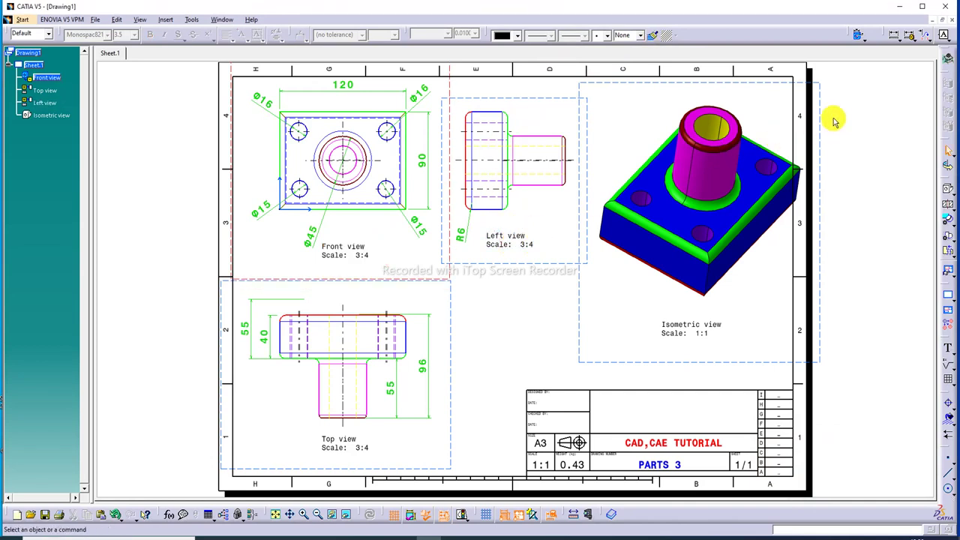
{"action": "left_click", "coordinate": [513, 243]}
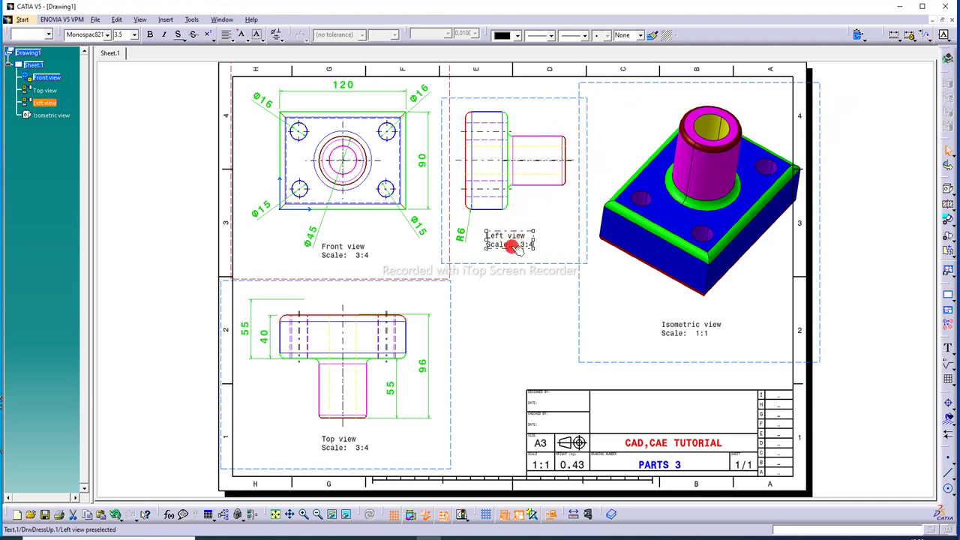
{"action": "double_click", "coordinate": [512, 241]}
{"action": "left_click", "coordinate": [654, 39]}
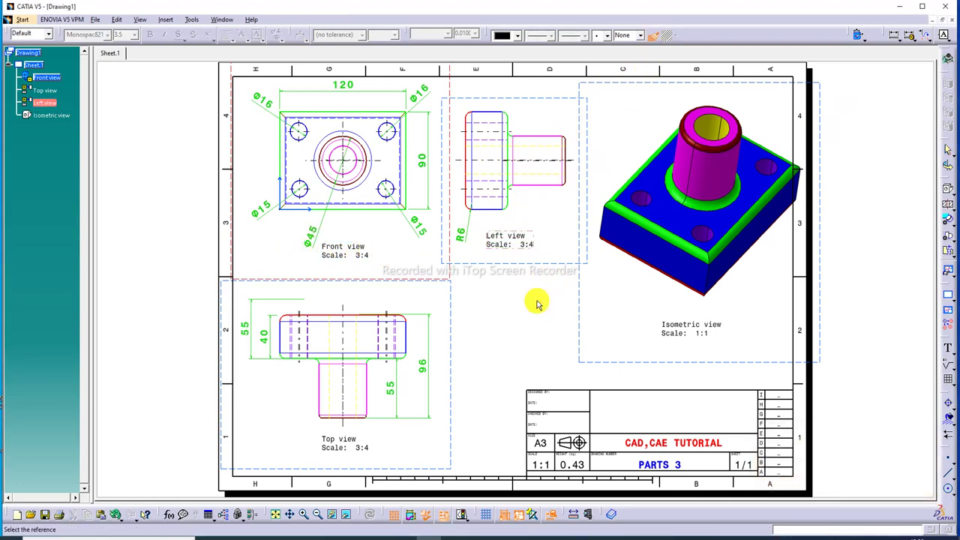
Open and close the Undo with History list twice.
{"action": "left_click", "coordinate": [117, 516]}
{"action": "left_click", "coordinate": [202, 415]}
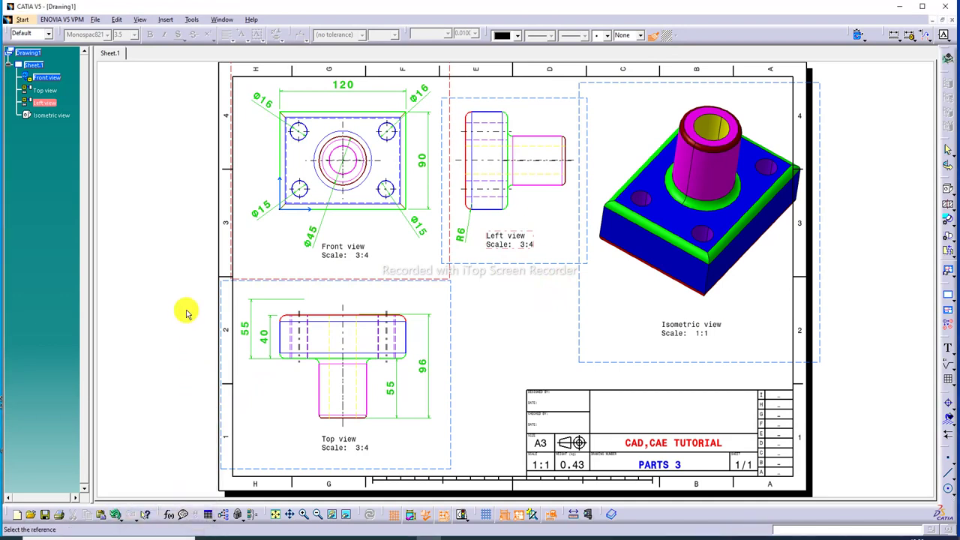
{"action": "left_click", "coordinate": [113, 514]}
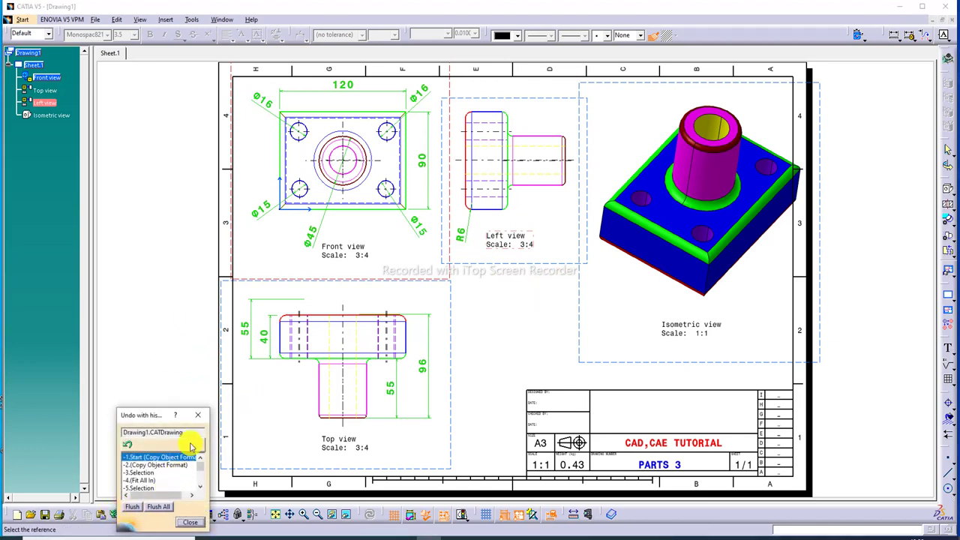
{"action": "left_click", "coordinate": [200, 415]}
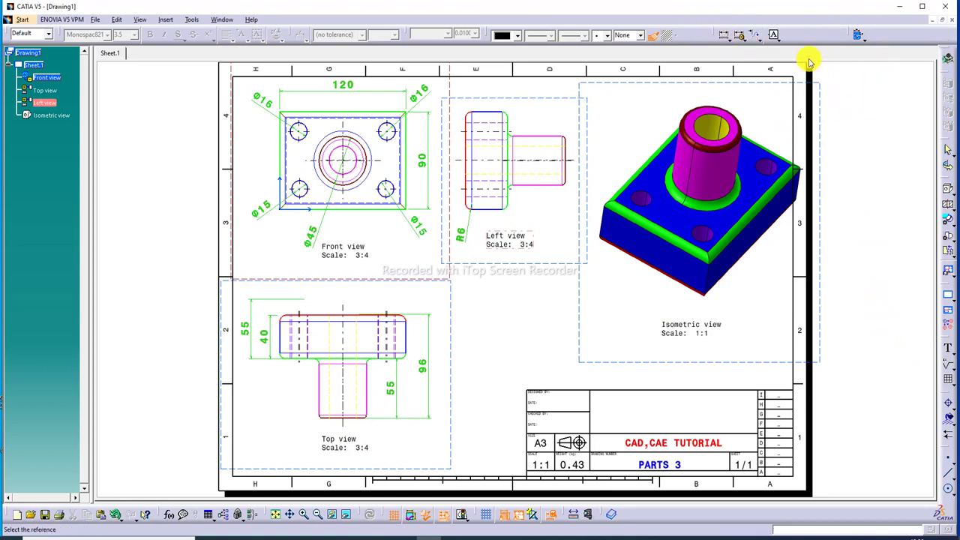
Tear off the Dimensions toolbar and place the Φ45 shaft diameter in the left view.
{"action": "left_click", "coordinate": [731, 39]}
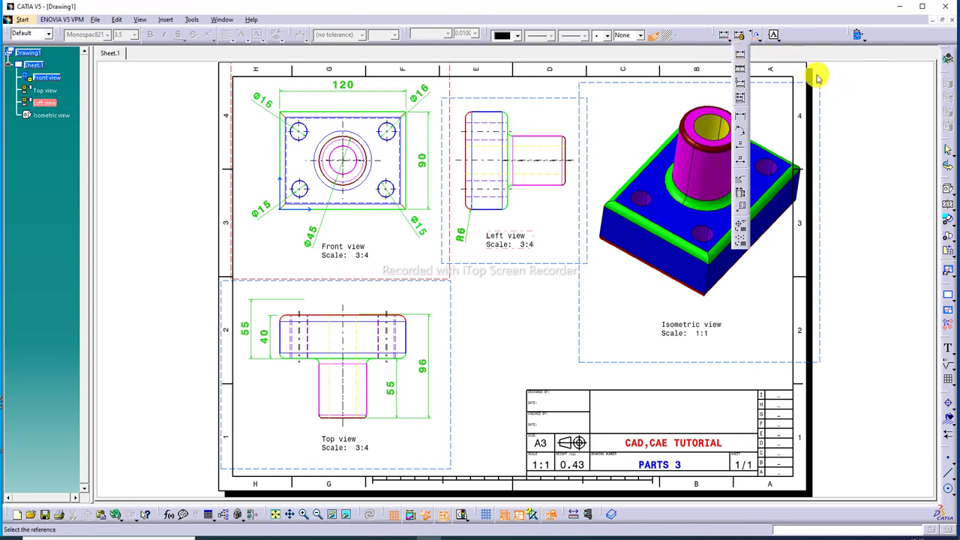
{"action": "left_click_drag", "start_coordinate": [817, 77], "coordinate": [872, 92]}
{"action": "left_click", "coordinate": [873, 92]}
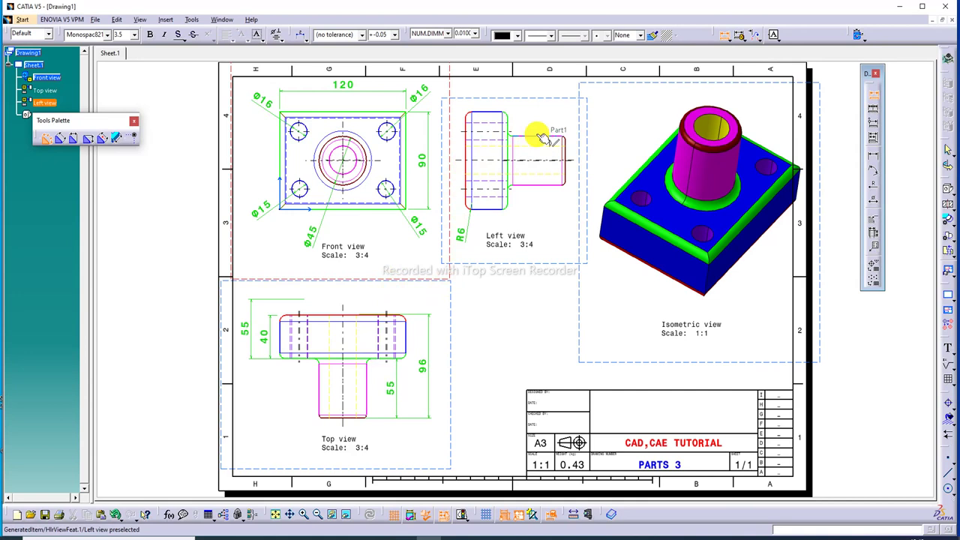
{"action": "left_click", "coordinate": [565, 143]}
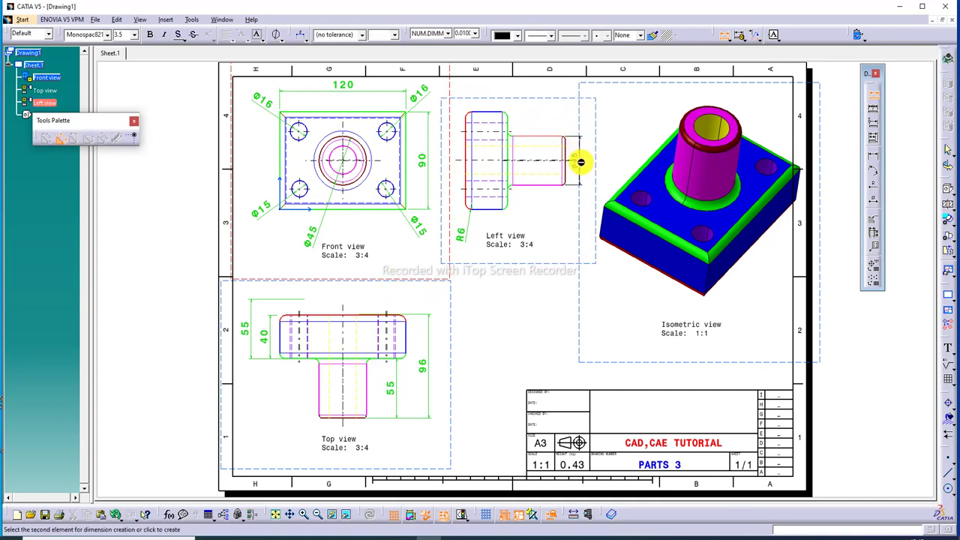
{"action": "left_click", "coordinate": [587, 161]}
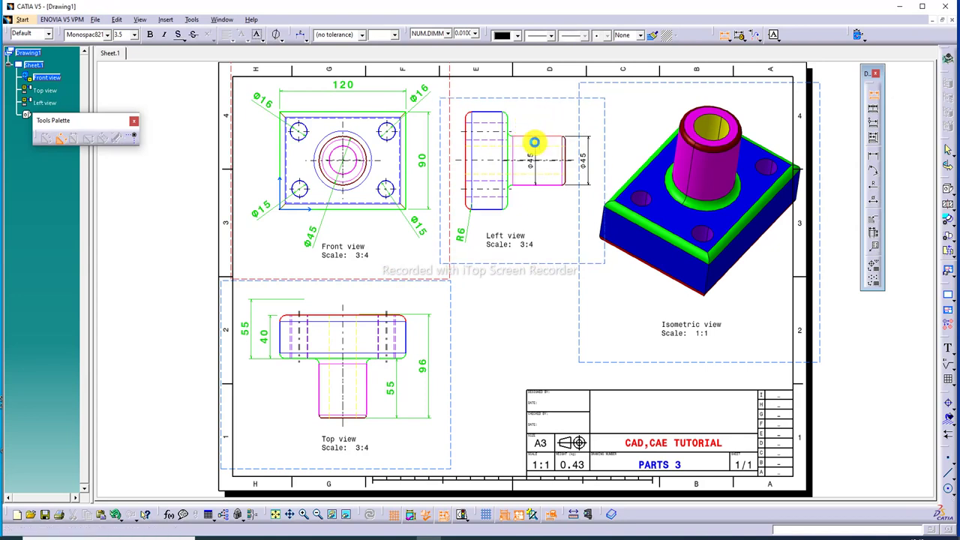
{"action": "key", "text": "Escape"}
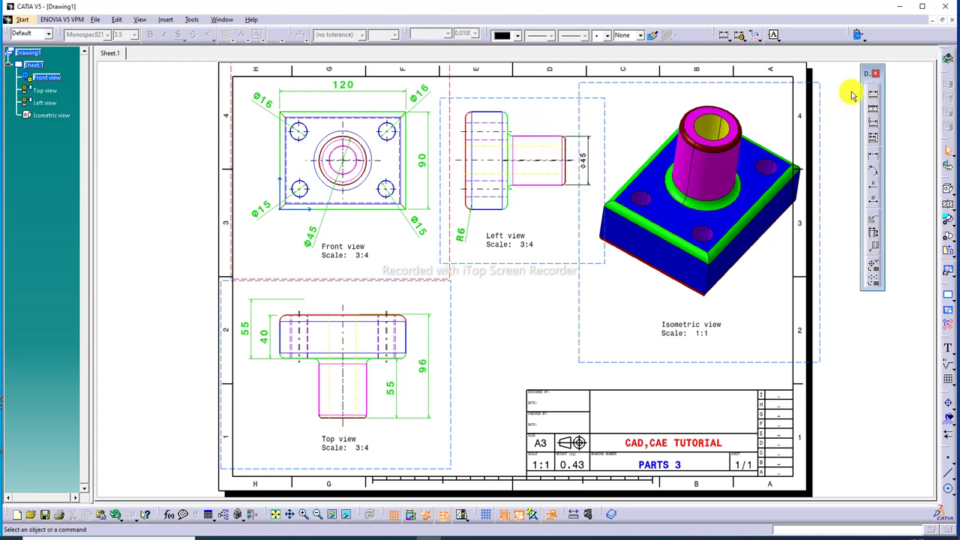
Add the 3 shaft-end step dimension in the left view.
{"action": "left_click", "coordinate": [872, 93]}
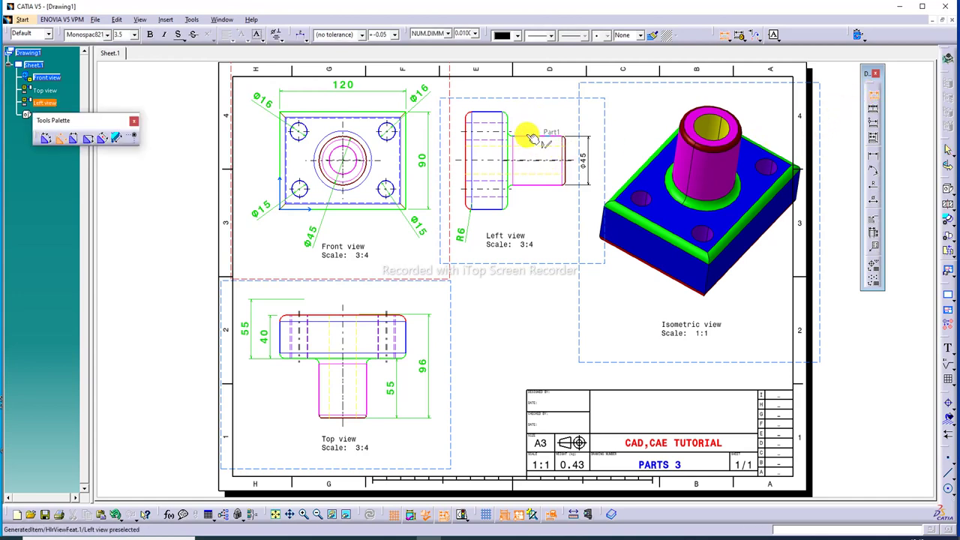
{"action": "left_click", "coordinate": [530, 138]}
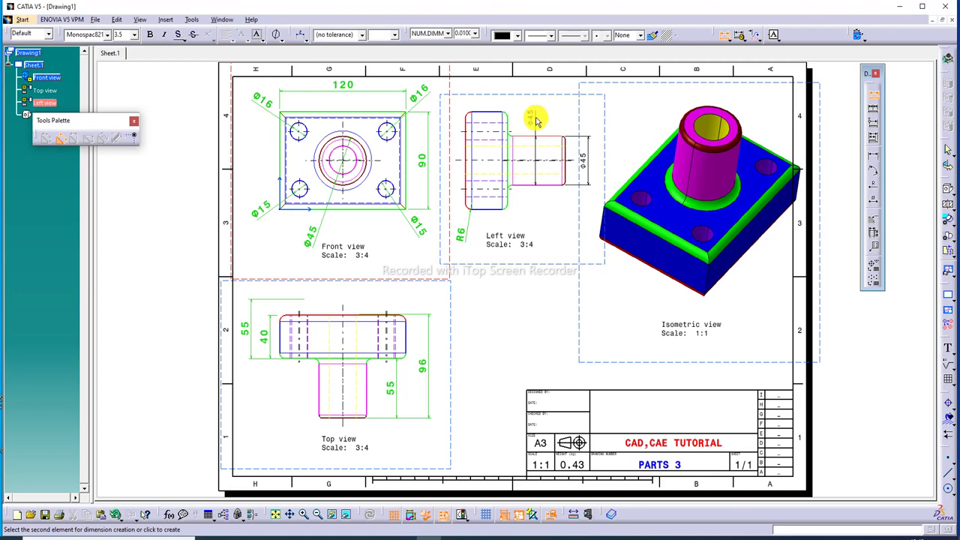
{"action": "key", "text": "Escape"}
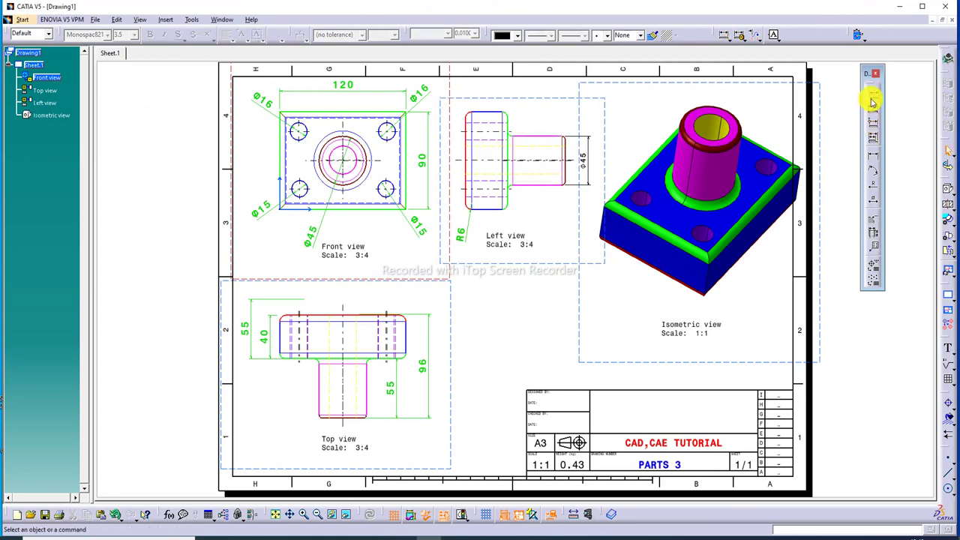
{"action": "left_click", "coordinate": [873, 96]}
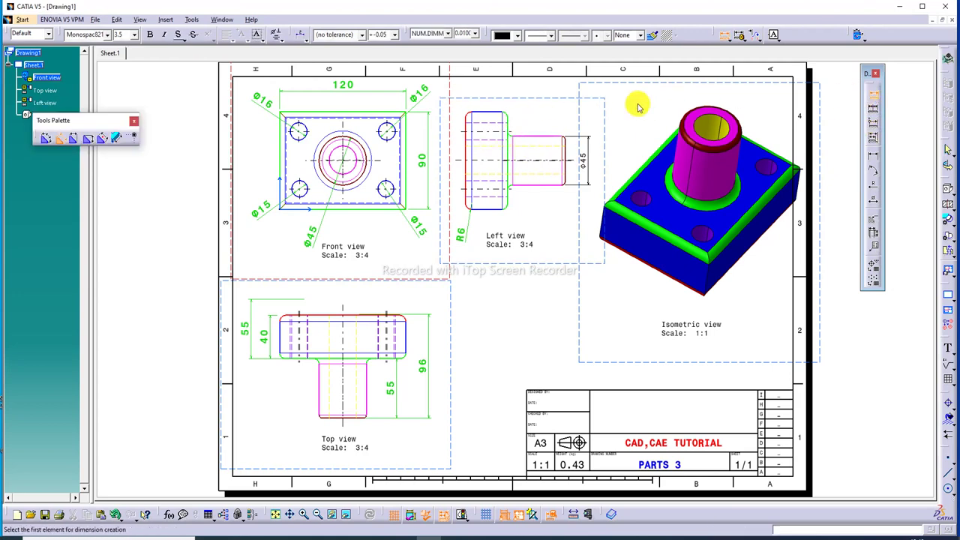
{"action": "left_click", "coordinate": [519, 139]}
{"action": "left_click", "coordinate": [570, 139]}
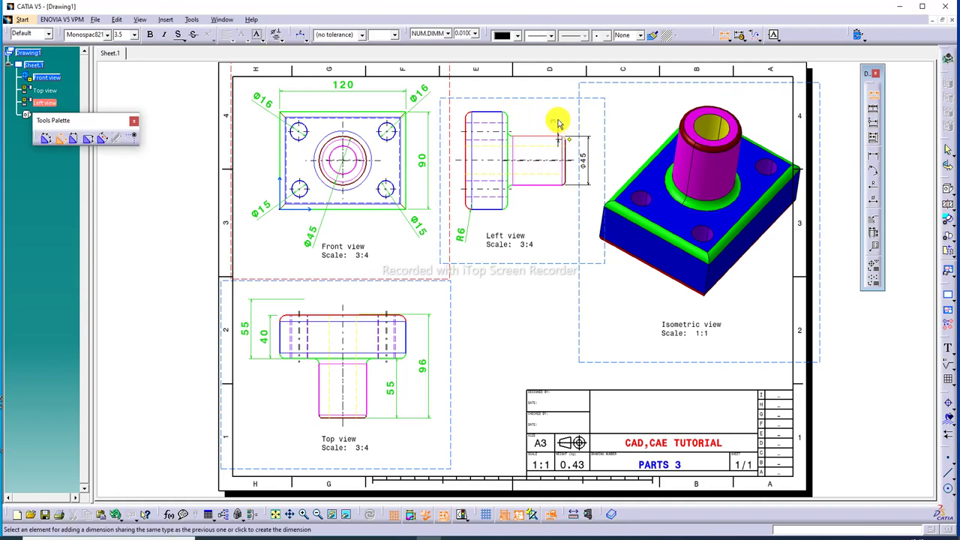
{"action": "left_click", "coordinate": [558, 122]}
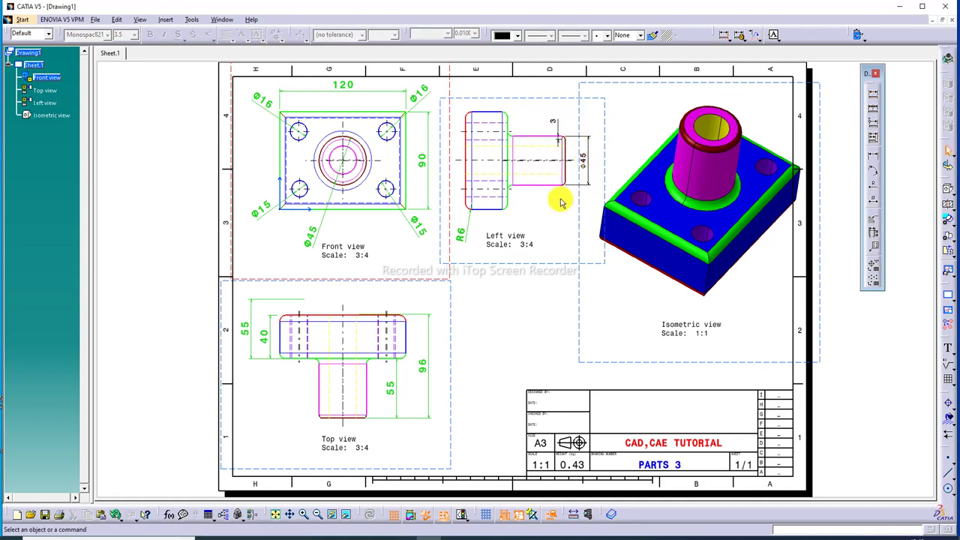
Add the 50 shaft length and 40 flange width dimensions below the left view.
{"action": "left_click", "coordinate": [872, 94]}
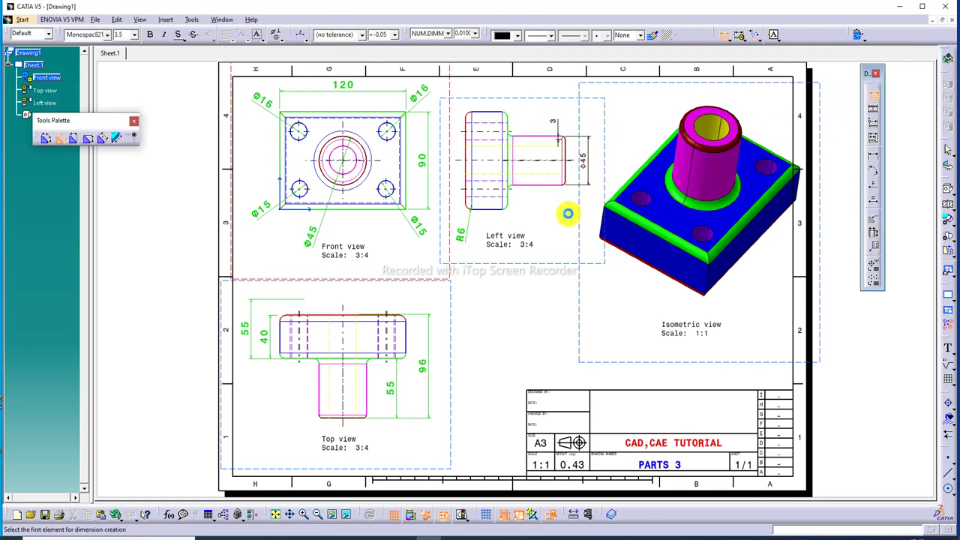
{"action": "left_click", "coordinate": [518, 179]}
{"action": "left_click", "coordinate": [567, 177]}
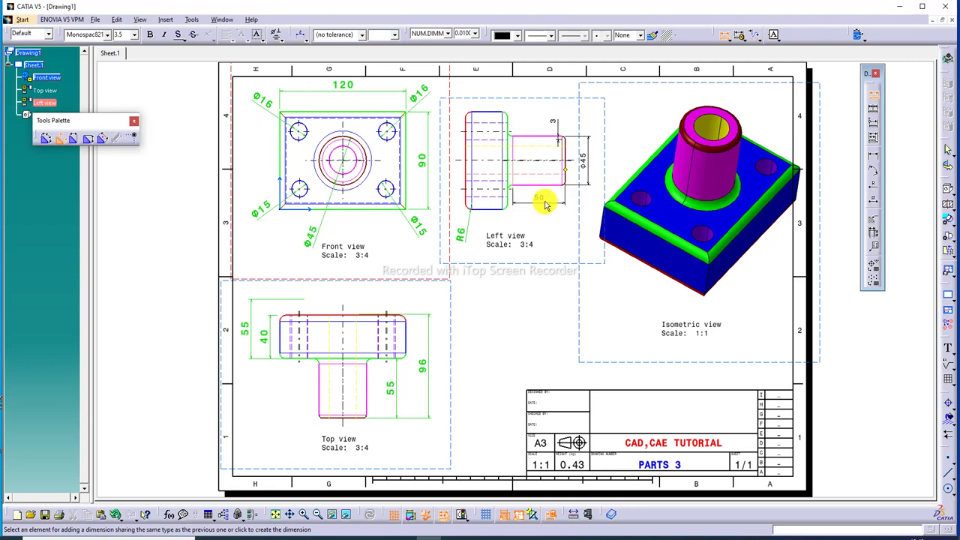
{"action": "left_click", "coordinate": [547, 199]}
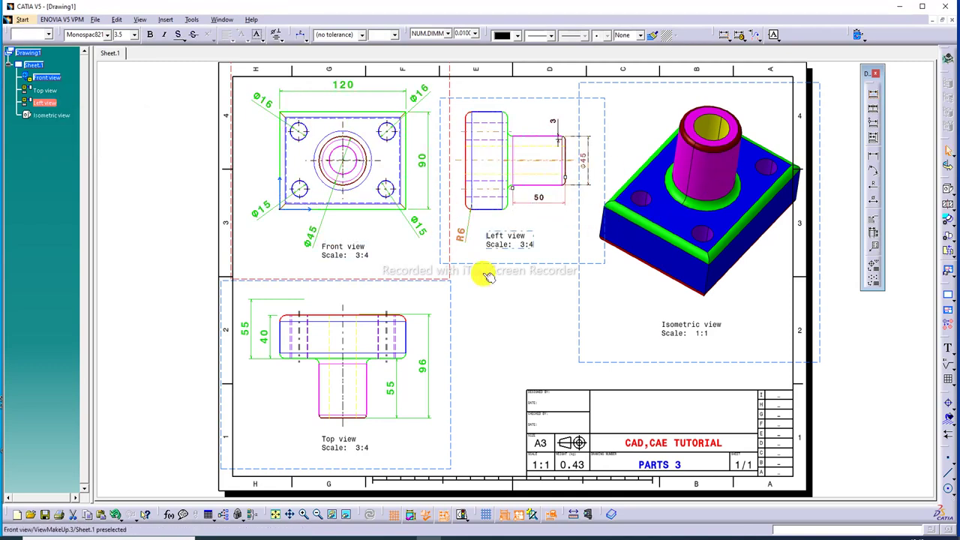
{"action": "left_click", "coordinate": [872, 98]}
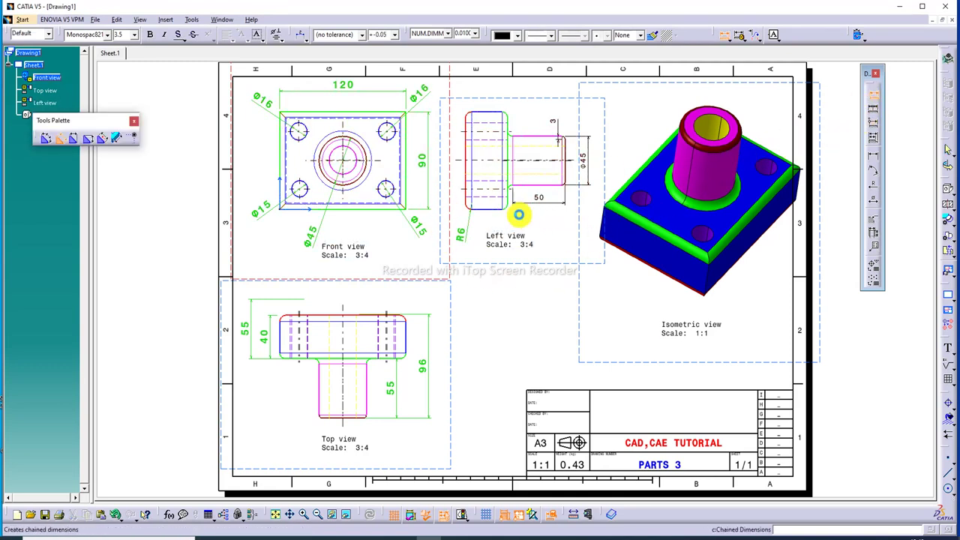
{"action": "left_click", "coordinate": [466, 172]}
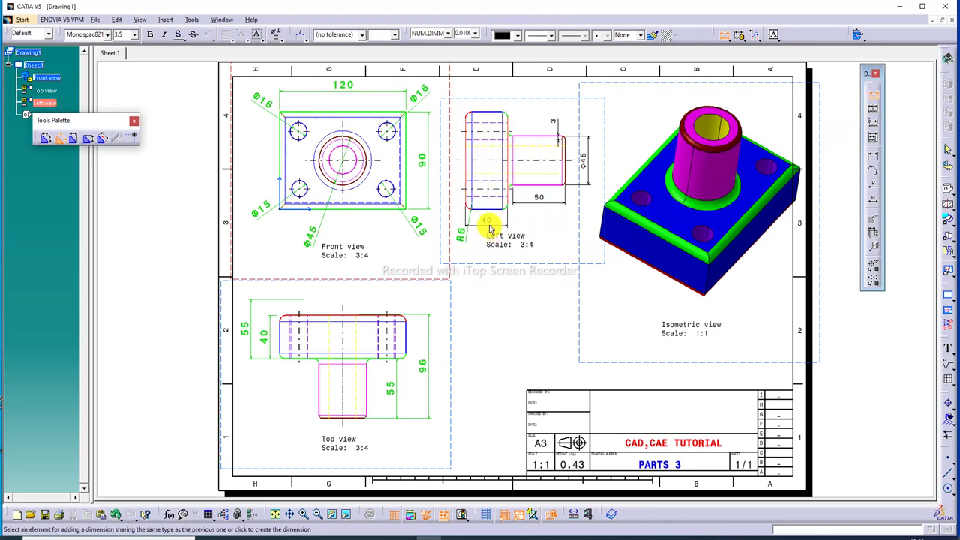
{"action": "left_click", "coordinate": [487, 225]}
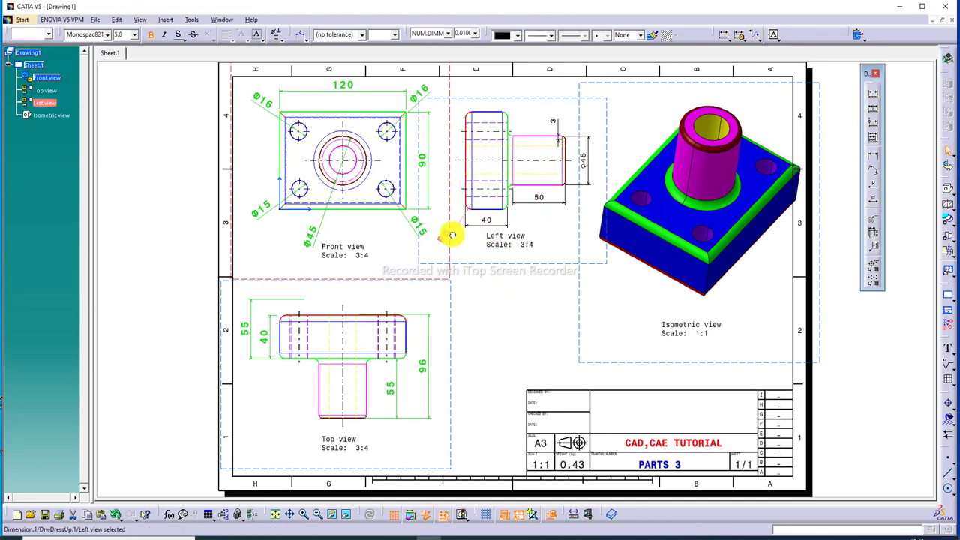
{"action": "left_click", "coordinate": [488, 307]}
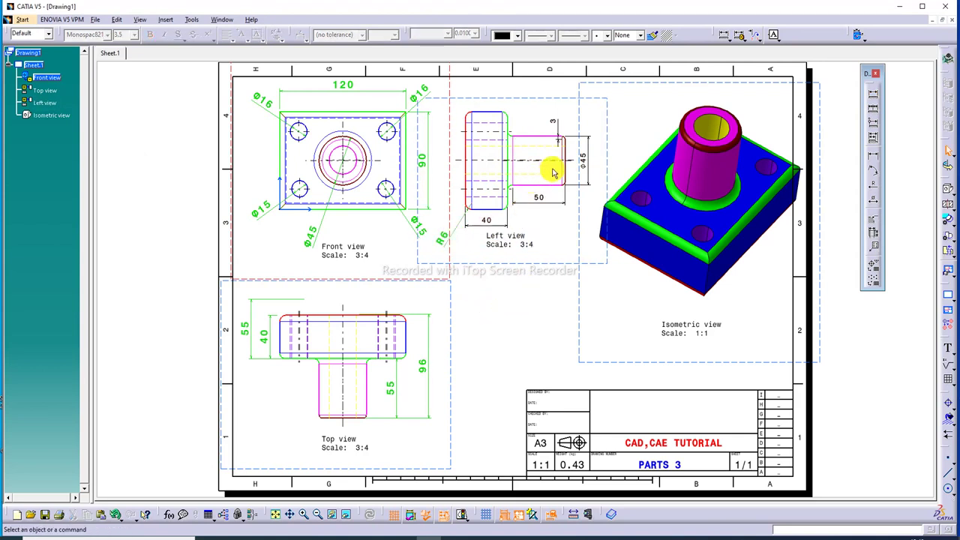
{"action": "left_click", "coordinate": [558, 124]}
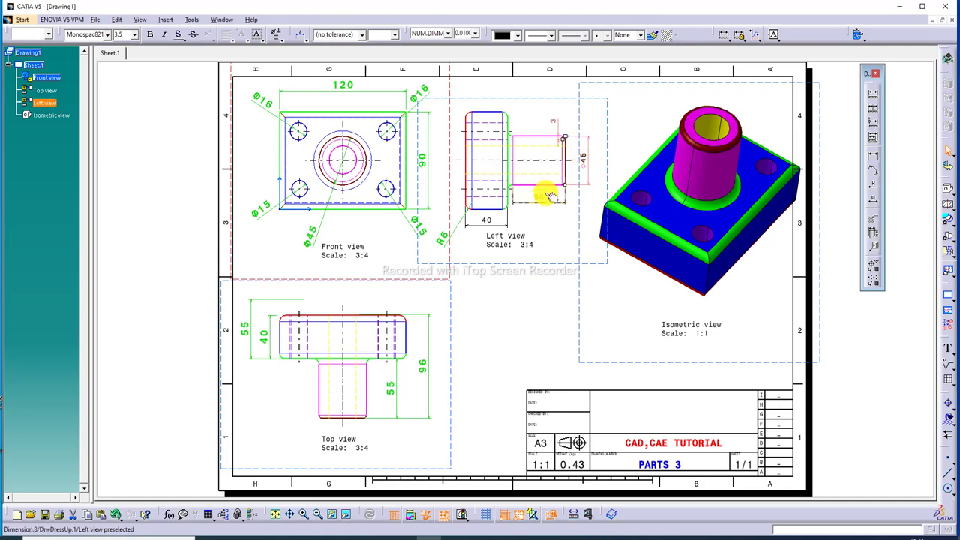
Set the selected left and front view dimensions to 5.0 mm blue text.
{"action": "left_click", "coordinate": [450, 189], "text": "ctrl"}
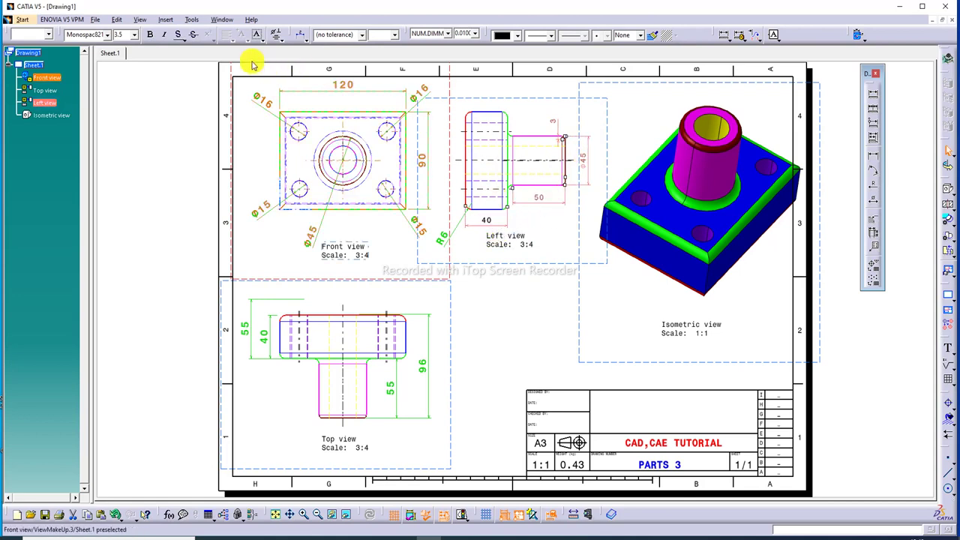
{"action": "left_click", "coordinate": [135, 34]}
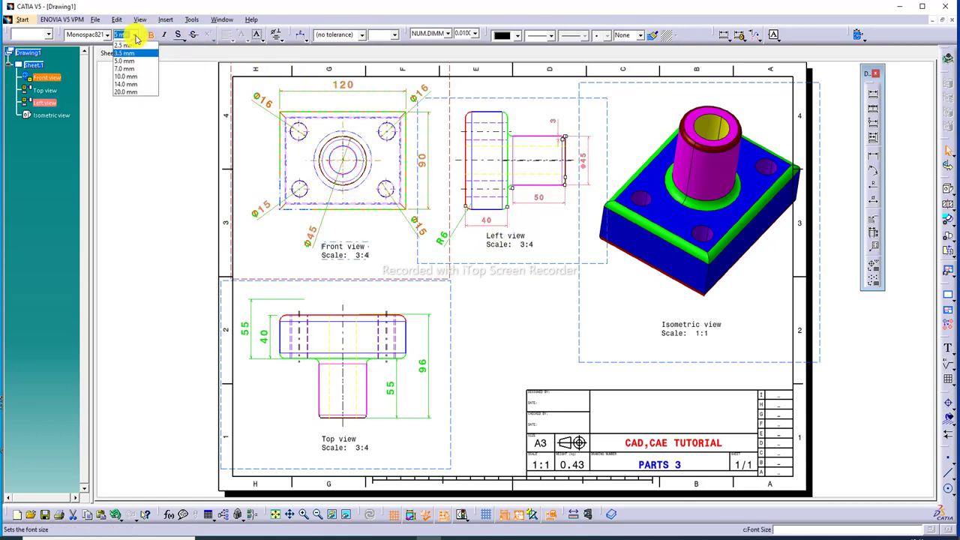
{"action": "left_click", "coordinate": [128, 60]}
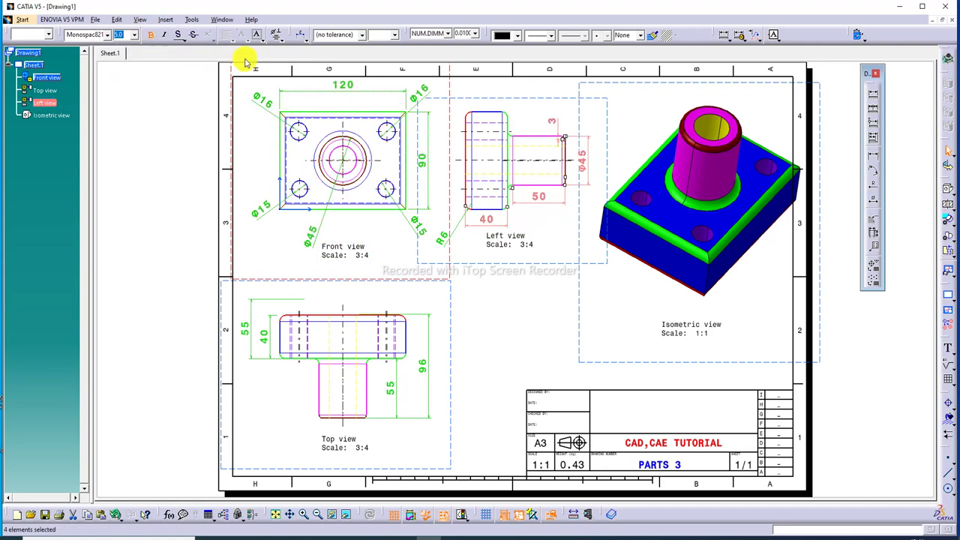
{"action": "left_click", "coordinate": [516, 36]}
{"action": "left_click", "coordinate": [511, 123]}
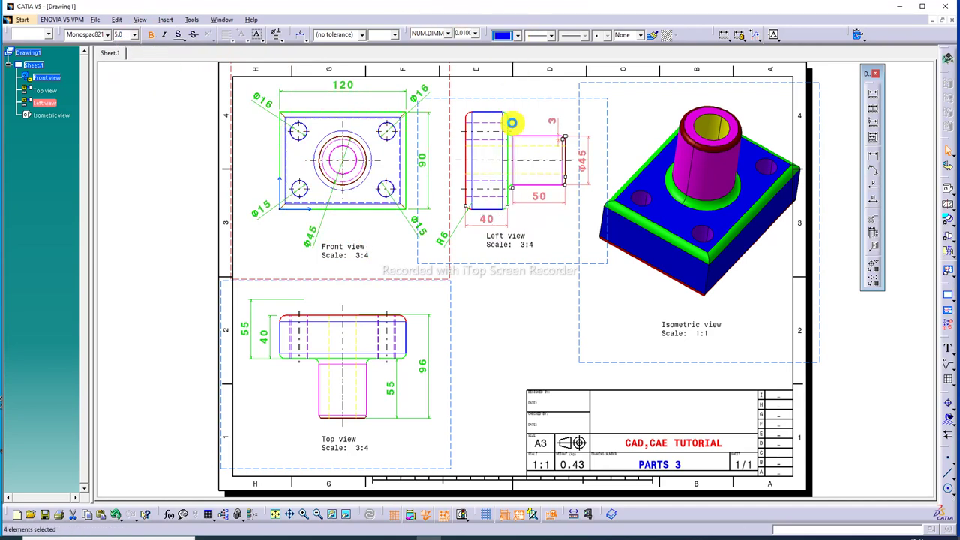
{"action": "left_click", "coordinate": [545, 300]}
Drag the left view's Ø45 dimension further right of the shaft.
{"action": "left_click", "coordinate": [584, 160]}
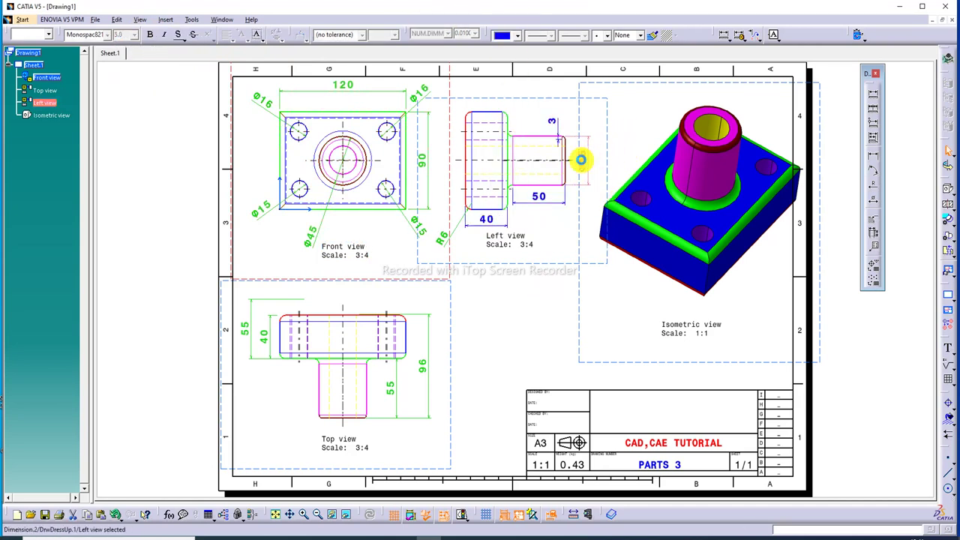
{"action": "left_click_drag", "start_coordinate": [577, 163], "coordinate": [590, 164]}
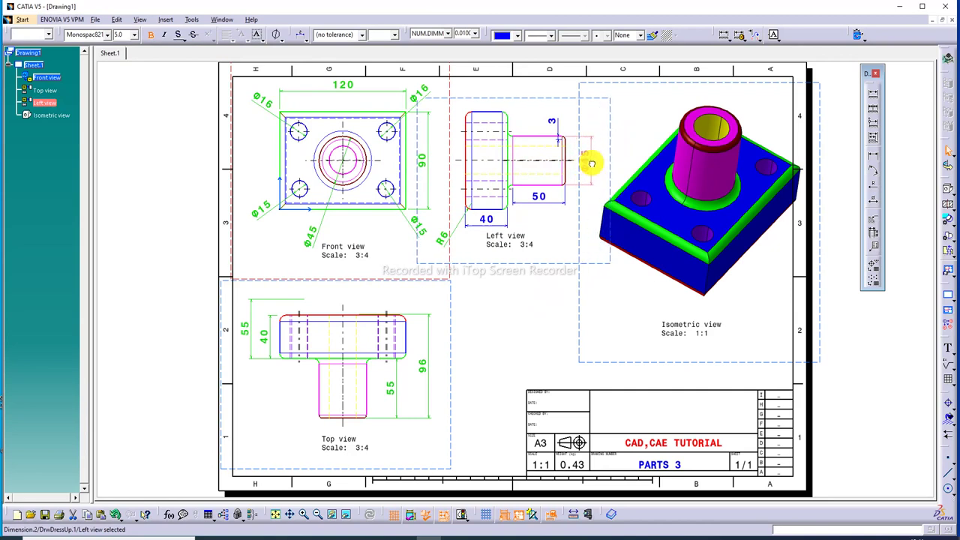
{"action": "left_click", "coordinate": [645, 129]}
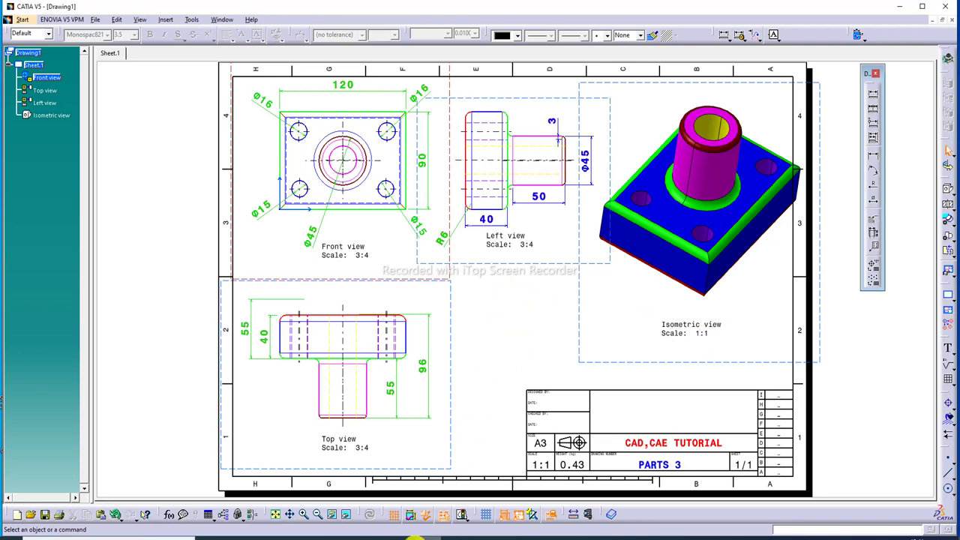
Switch to the PARST 3 part window, select Part1, and start a new Drafting drawing.
{"action": "left_click", "coordinate": [405, 537]}
{"action": "left_click", "coordinate": [823, 516]}
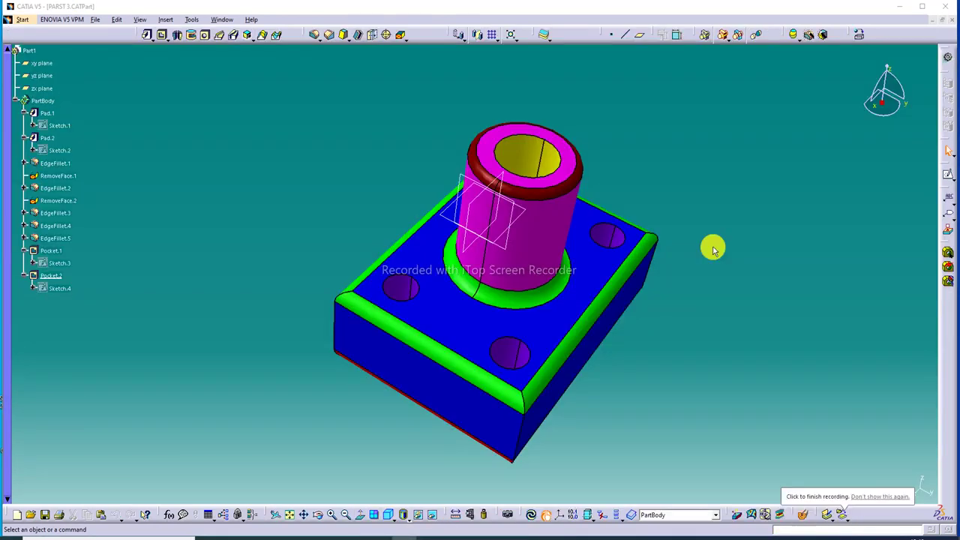
{"action": "left_click", "coordinate": [744, 264]}
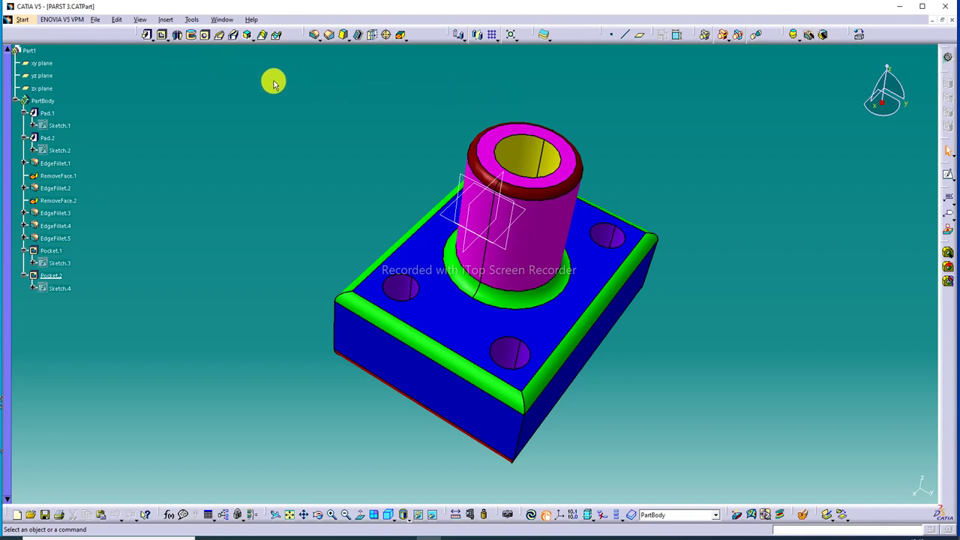
{"action": "left_click", "coordinate": [33, 49]}
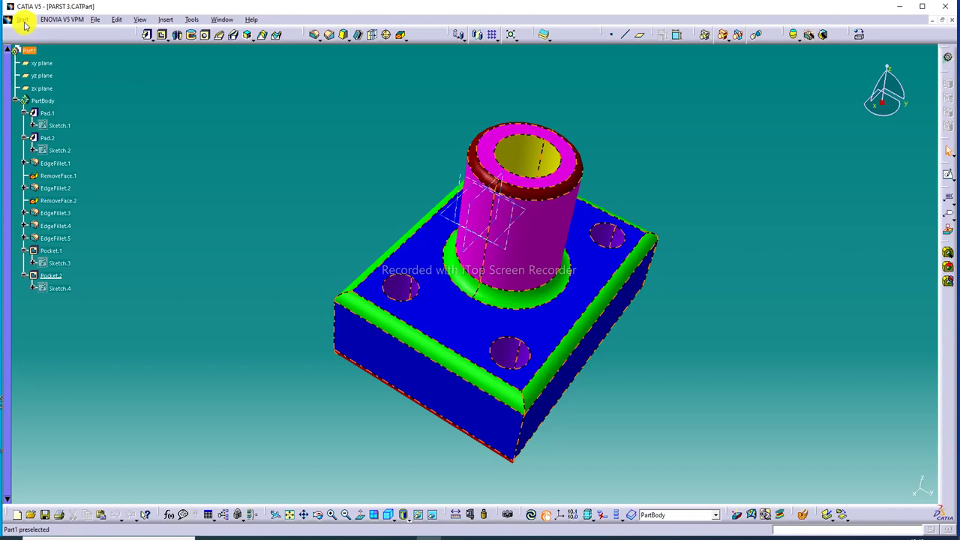
{"action": "left_click", "coordinate": [24, 21]}
{"action": "mouse_move", "coordinate": [51, 45]}
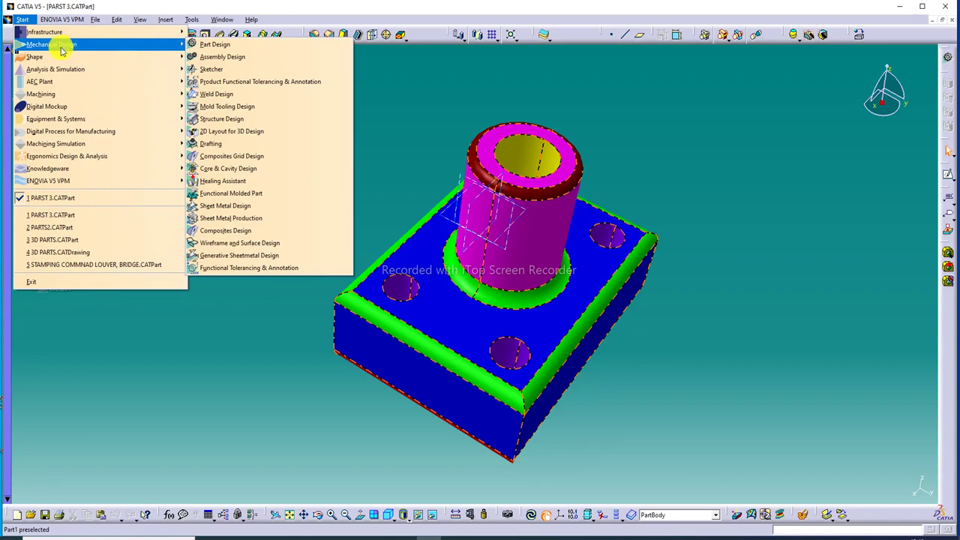
{"action": "left_click", "coordinate": [218, 143]}
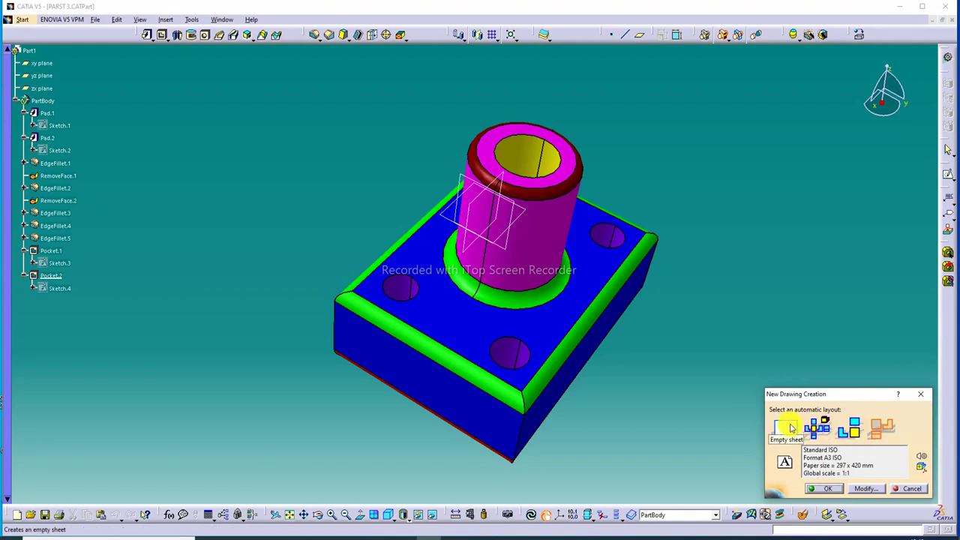
Create the drawing with the Front, Top and Left views layout at 1:1.
{"action": "left_click", "coordinate": [885, 430]}
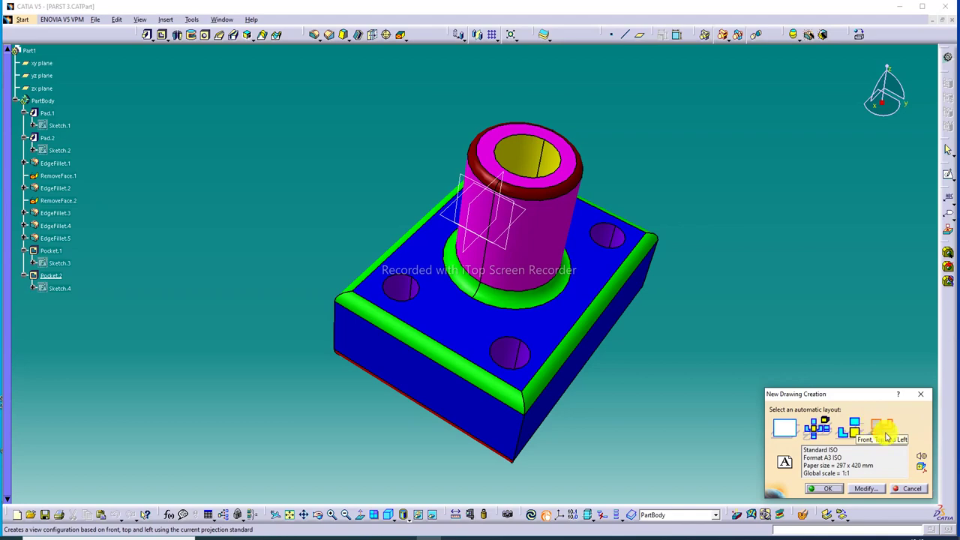
{"action": "left_click", "coordinate": [821, 488]}
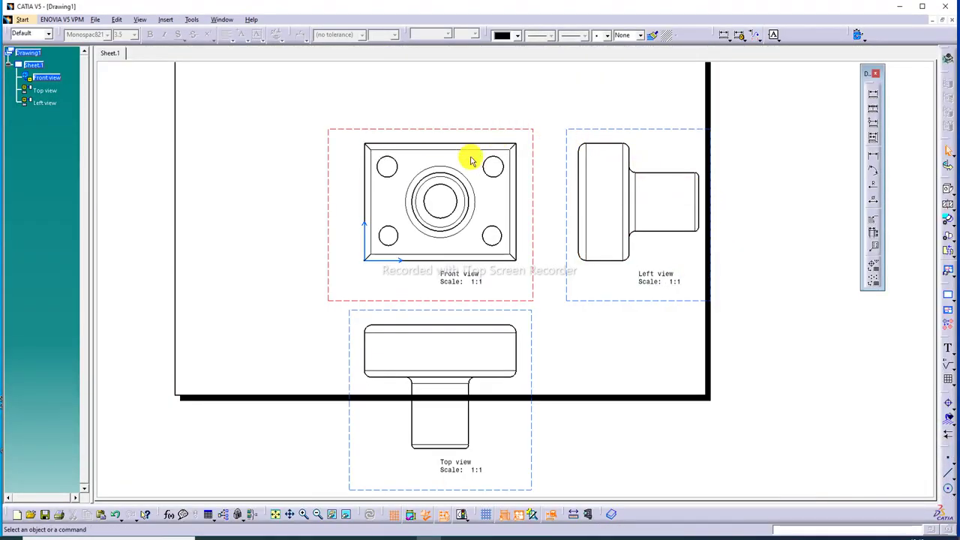
{"action": "left_click", "coordinate": [275, 514]}
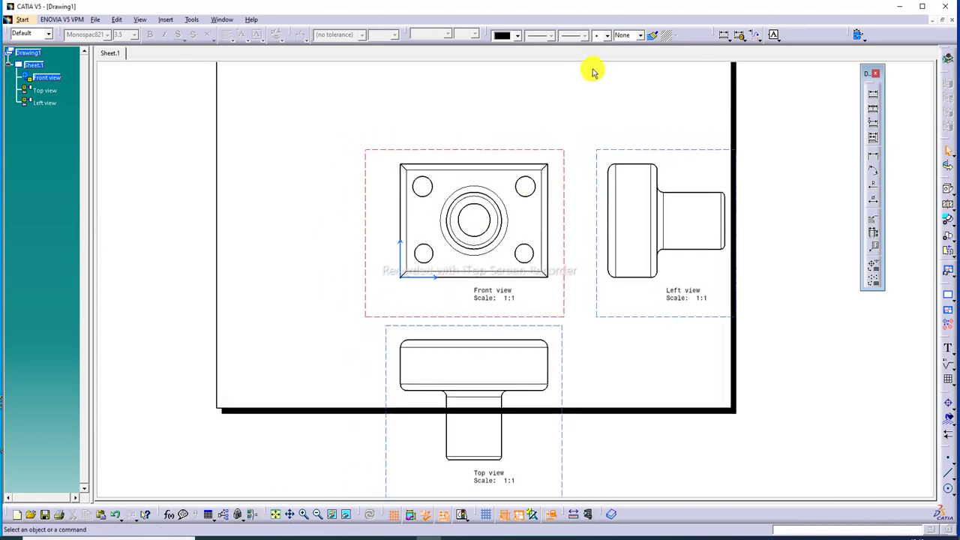
Move the Front view and its aligned Top and Left views toward the sheet's upper left.
{"action": "left_click_drag", "start_coordinate": [497, 175], "coordinate": [387, 79]}
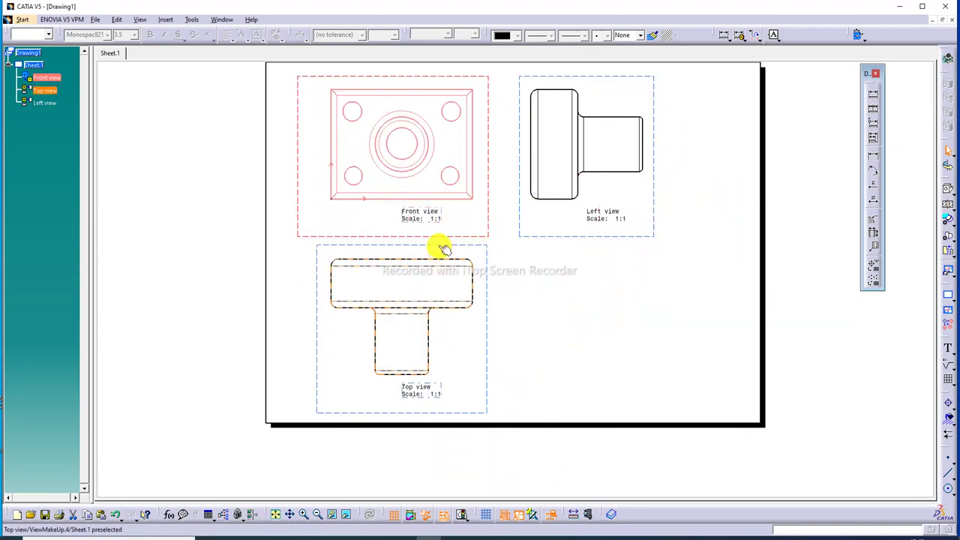
{"action": "mouse_move", "coordinate": [439, 247]}
{"action": "left_mouse_down"}
{"action": "mouse_move", "coordinate": [418, 251]}
{"action": "mouse_move", "coordinate": [463, 248]}
{"action": "left_mouse_up"}
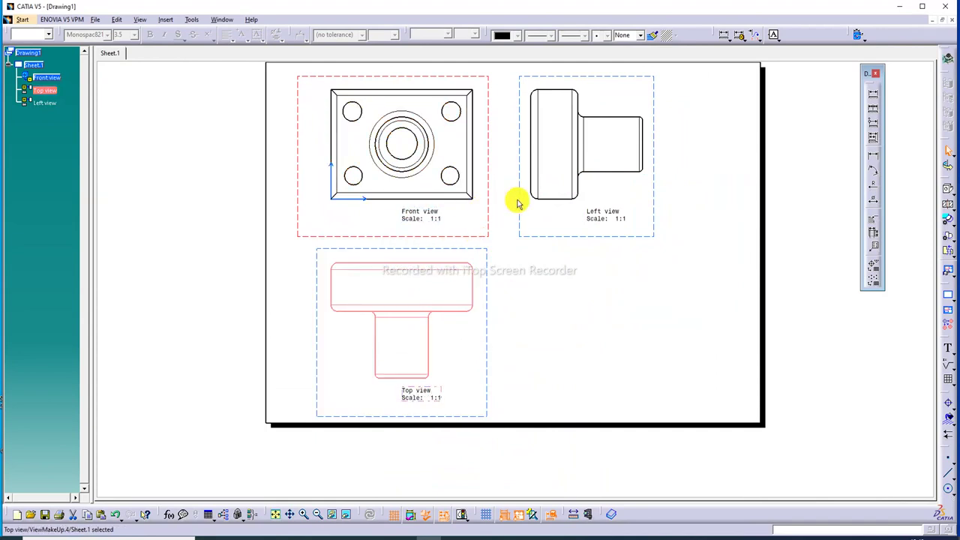
{"action": "left_click_drag", "start_coordinate": [520, 234], "coordinate": [508, 238]}
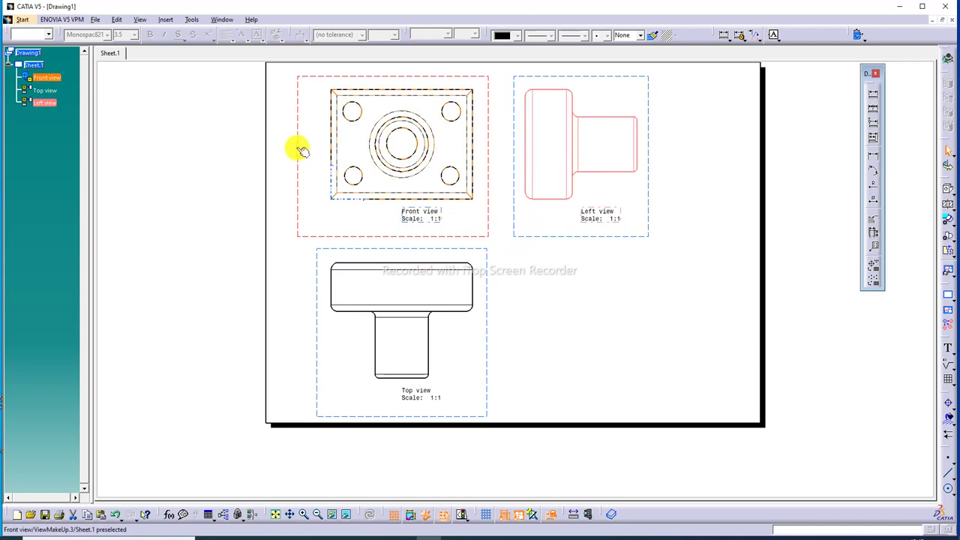
{"action": "left_click_drag", "start_coordinate": [294, 143], "coordinate": [277, 139]}
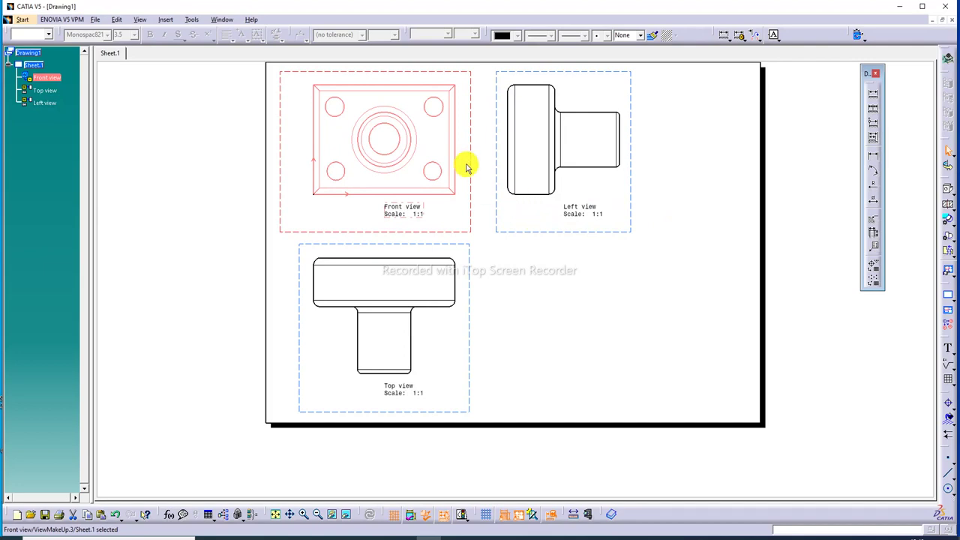
{"action": "left_click", "coordinate": [549, 293]}
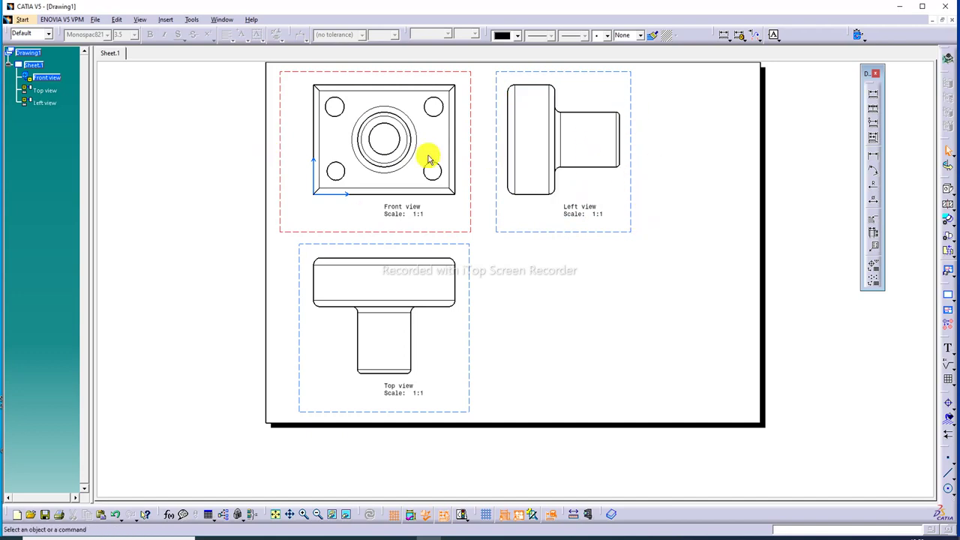
{"action": "right_click", "coordinate": [36, 64]}
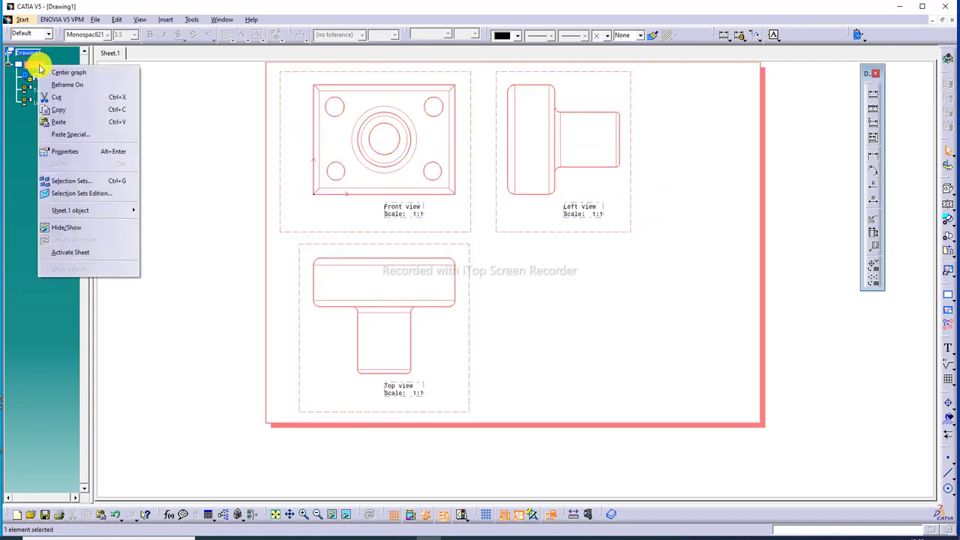
{"action": "left_click", "coordinate": [83, 156]}
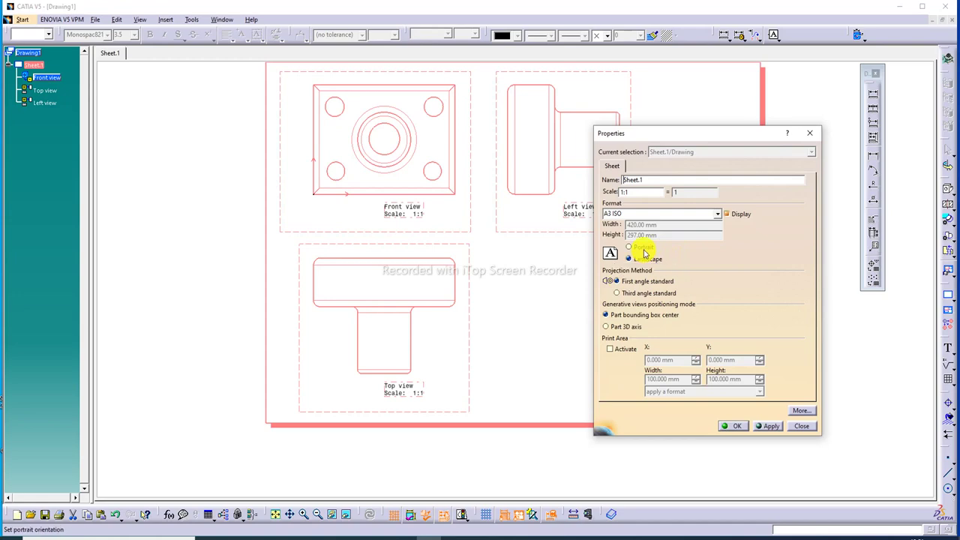
{"action": "left_click", "coordinate": [736, 426]}
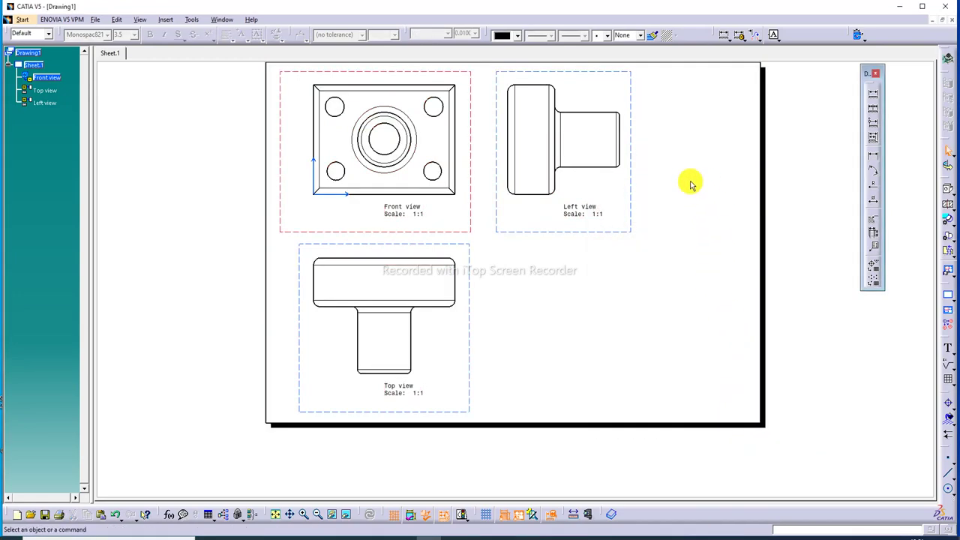
Select the Front, Top and Left views together.
{"action": "middle_click_drag", "start_coordinate": [688, 182], "coordinate": [667, 195]}
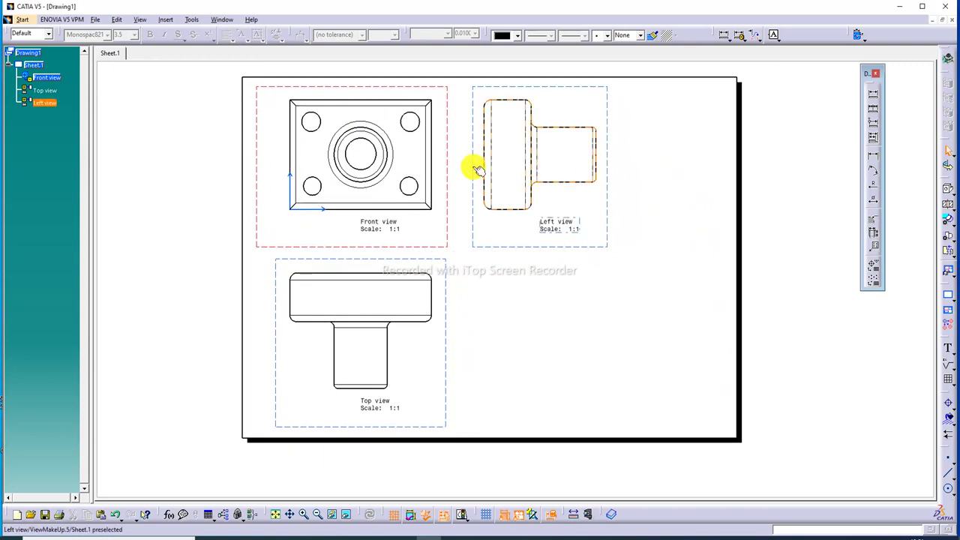
{"action": "left_click", "coordinate": [448, 193]}
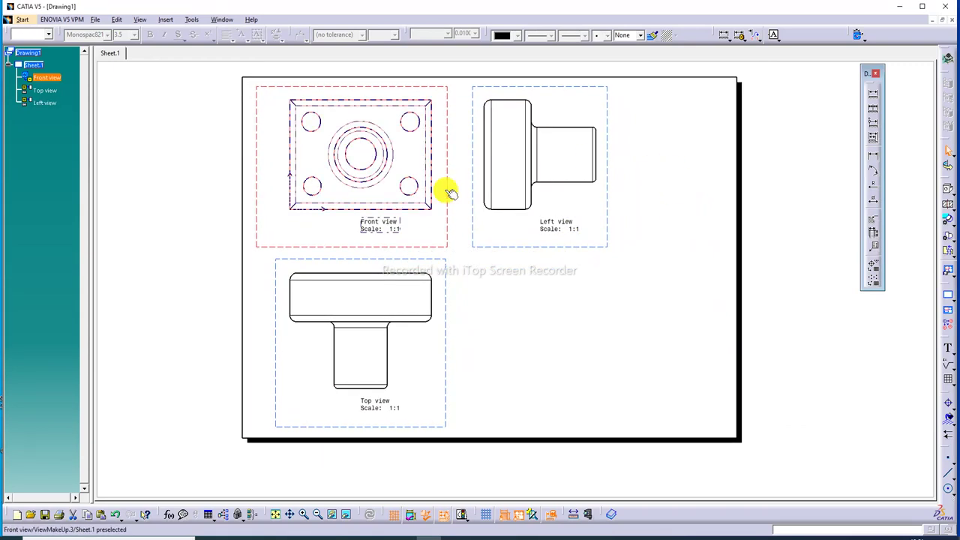
{"action": "left_click", "coordinate": [448, 212]}
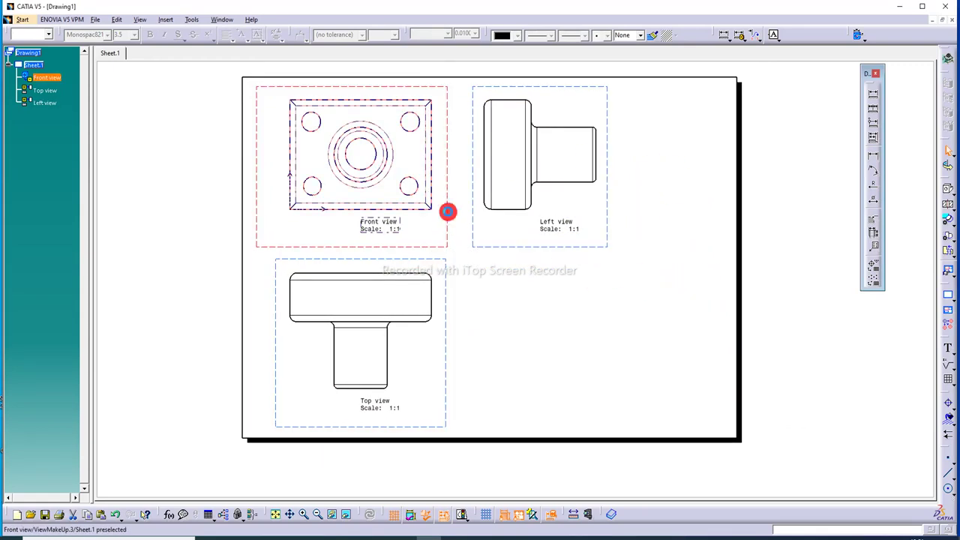
{"action": "left_click", "coordinate": [452, 214]}
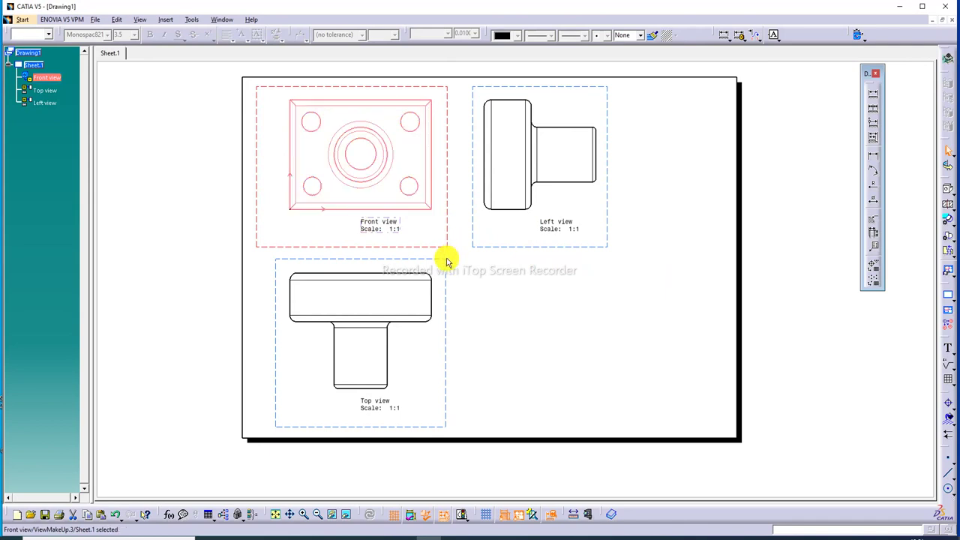
{"action": "left_click", "coordinate": [445, 259], "text": "ctrl"}
{"action": "left_click", "coordinate": [473, 249], "text": "ctrl"}
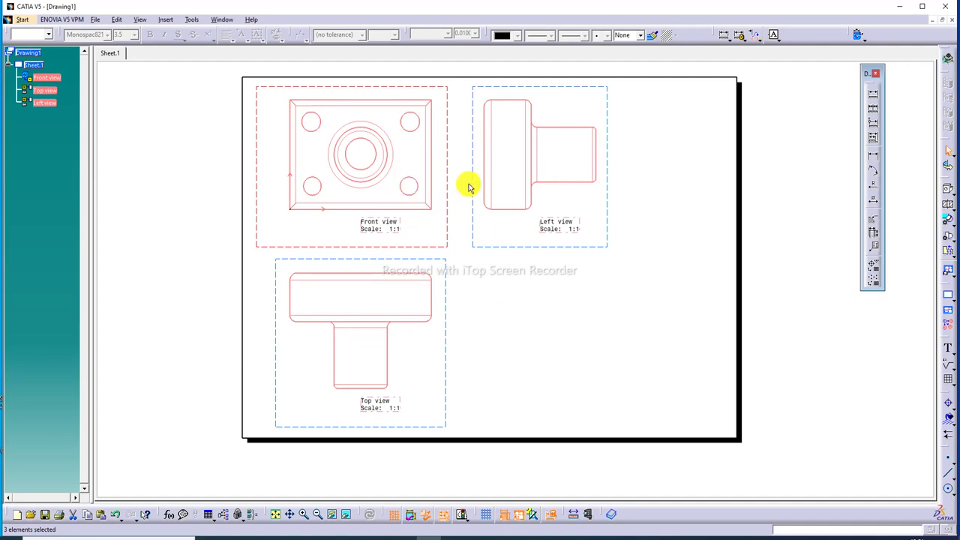
Set the three views to scale 3:4 with hidden lines, center lines, axes, threads and 3D colors.
{"action": "right_click", "coordinate": [476, 182]}
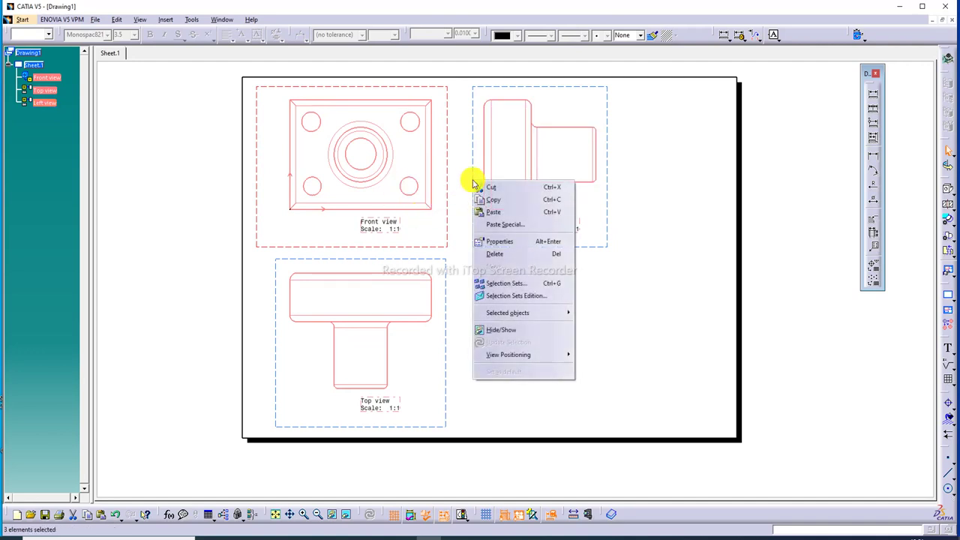
{"action": "left_click", "coordinate": [503, 243]}
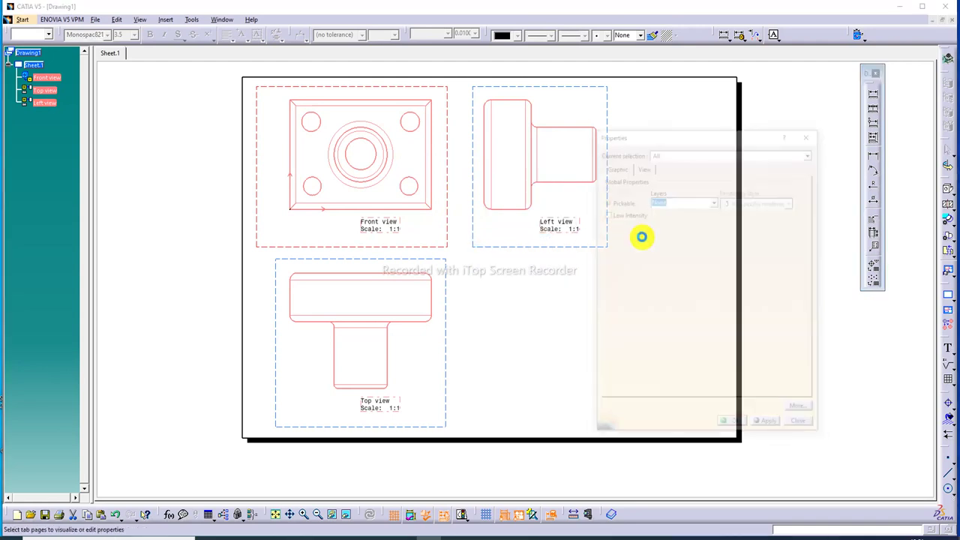
{"action": "left_click", "coordinate": [649, 165]}
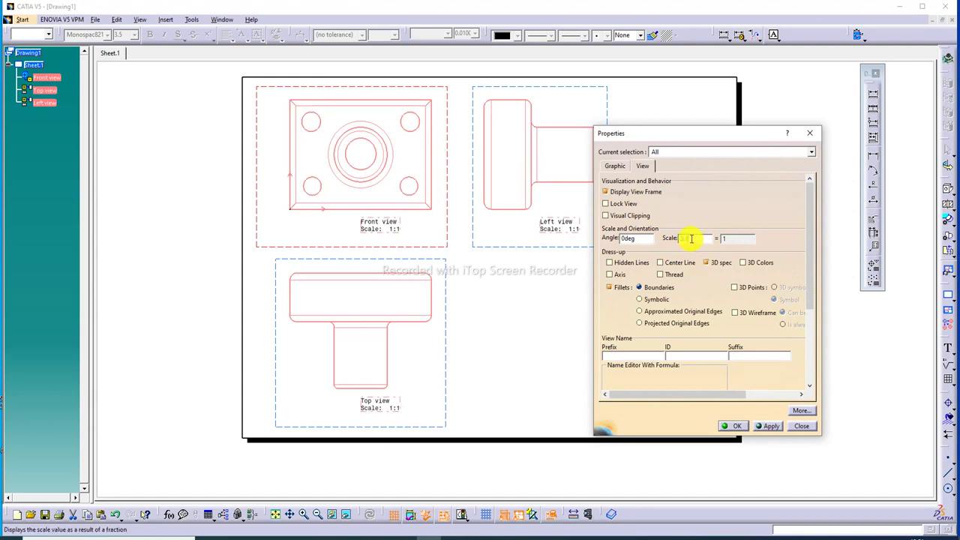
{"action": "type", "text": "34"}
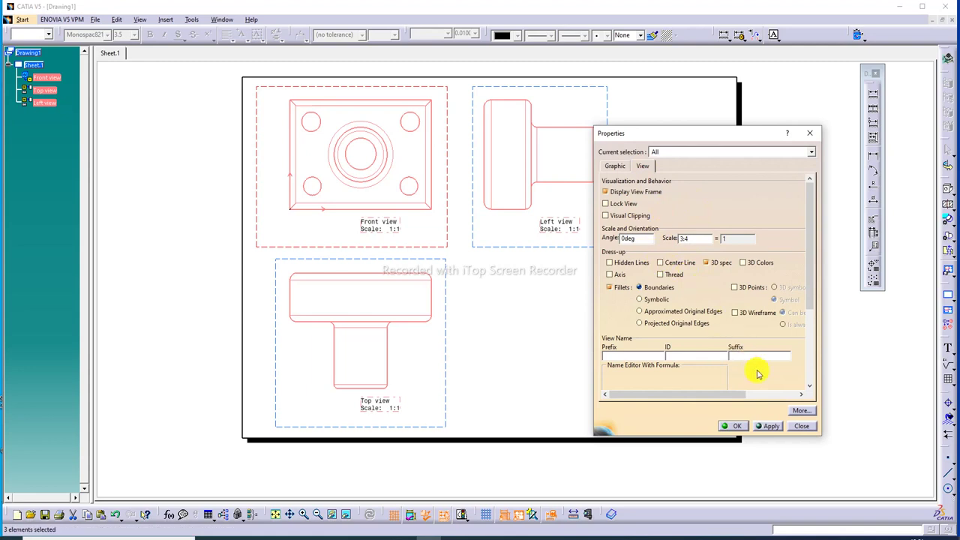
{"action": "left_click", "coordinate": [768, 426]}
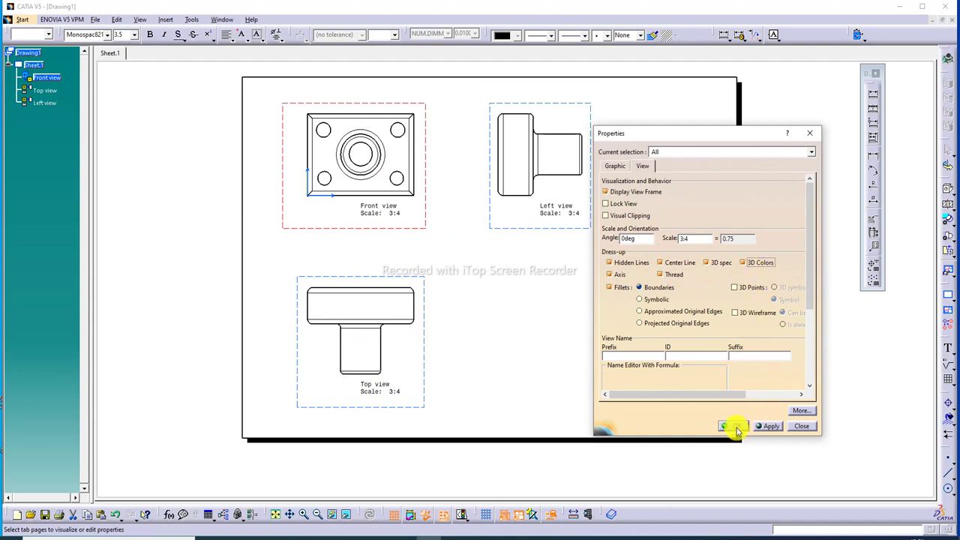
{"action": "left_click", "coordinate": [768, 427]}
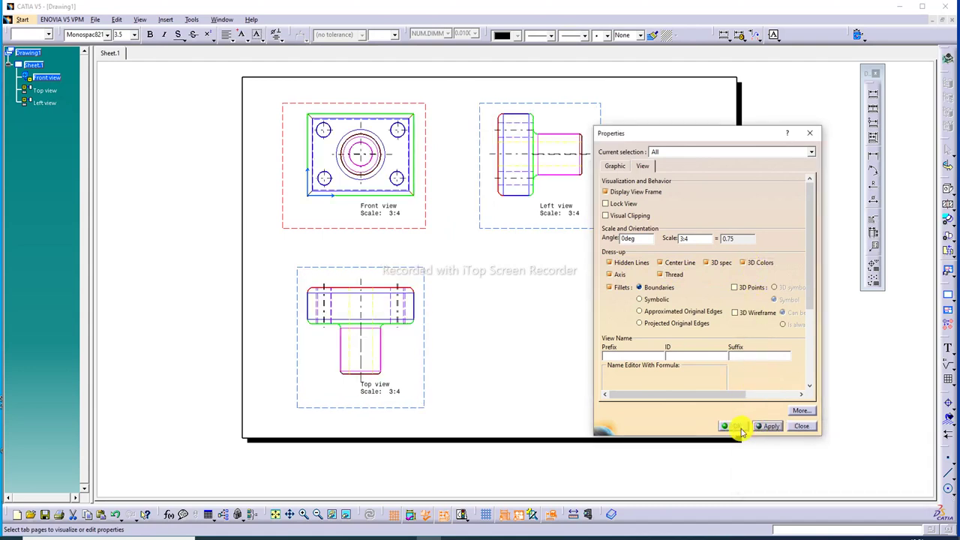
{"action": "left_click", "coordinate": [740, 427]}
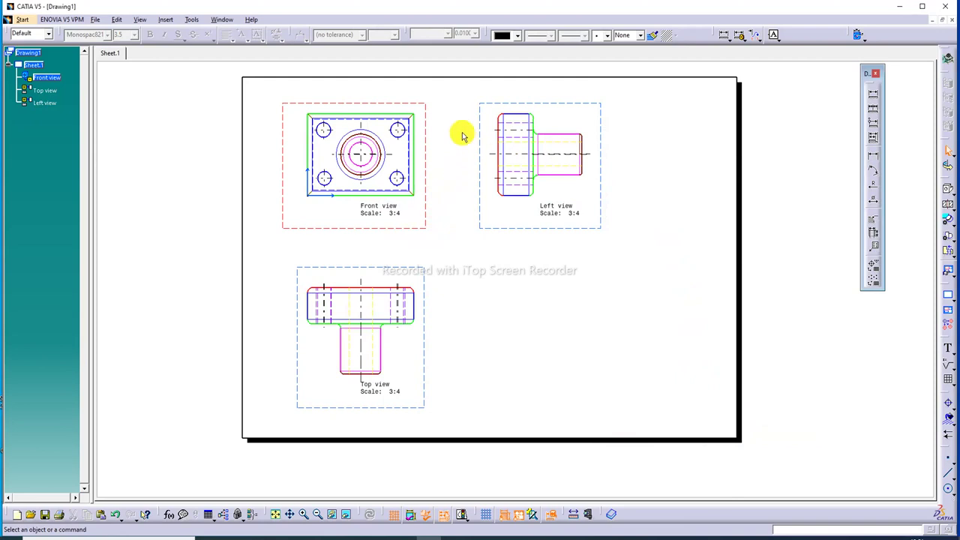
Switch the Top view's generation mode to Raster, accepting the dress-up loss warning.
{"action": "right_click", "coordinate": [418, 269]}
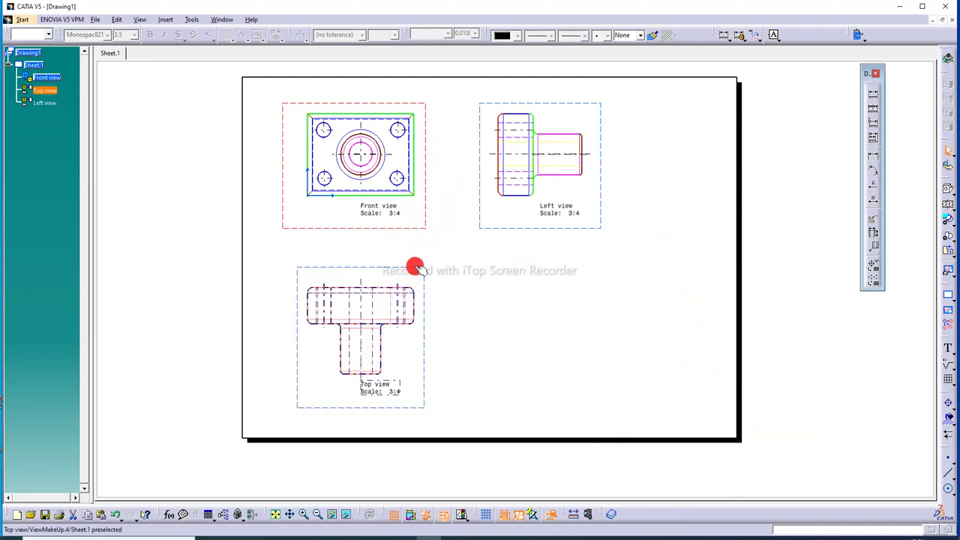
{"action": "left_click", "coordinate": [447, 330]}
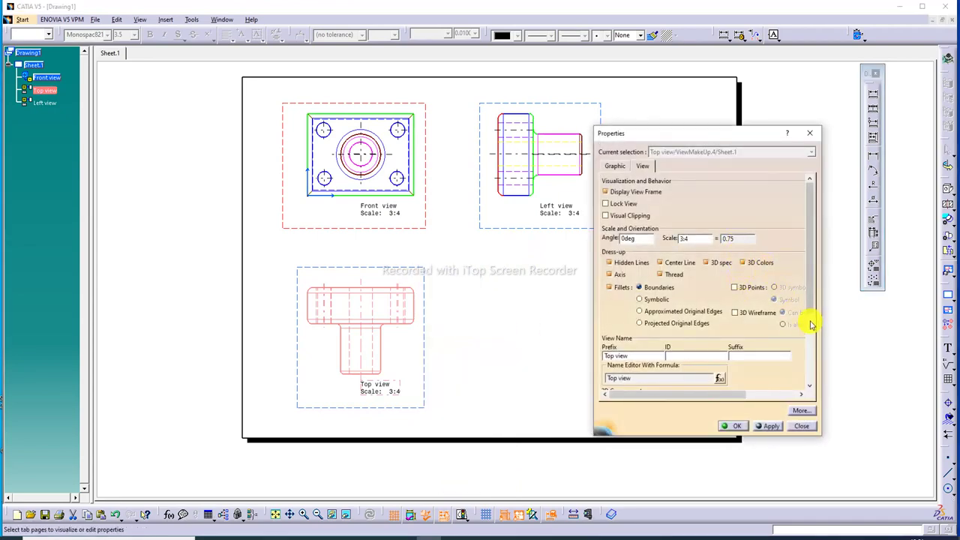
{"action": "left_click_drag", "start_coordinate": [810, 318], "coordinate": [817, 386]}
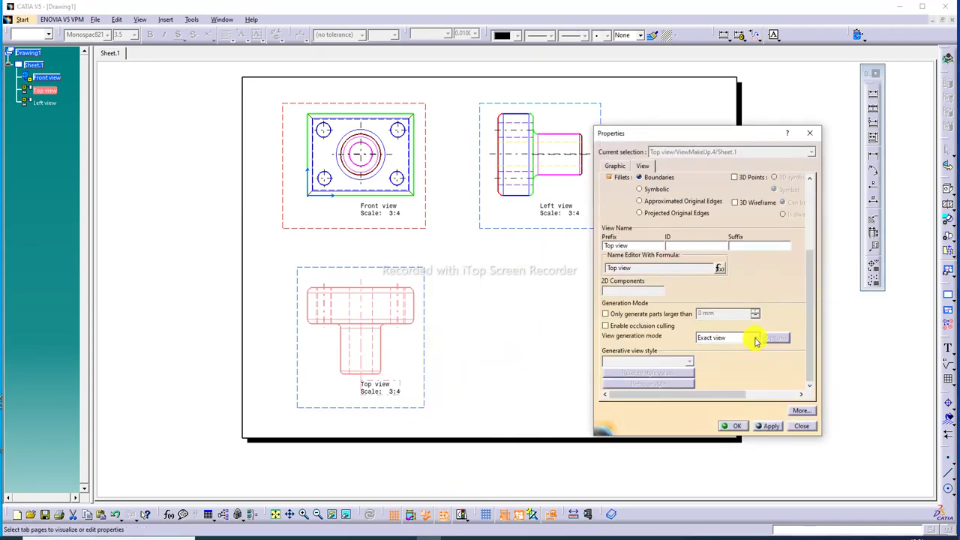
{"action": "left_click", "coordinate": [756, 341]}
{"action": "left_click", "coordinate": [722, 377]}
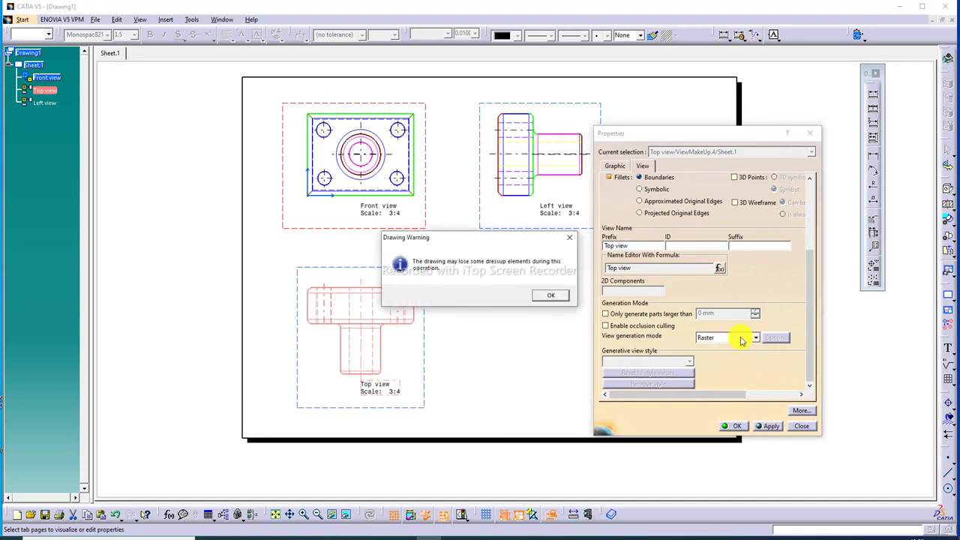
{"action": "left_click", "coordinate": [555, 296]}
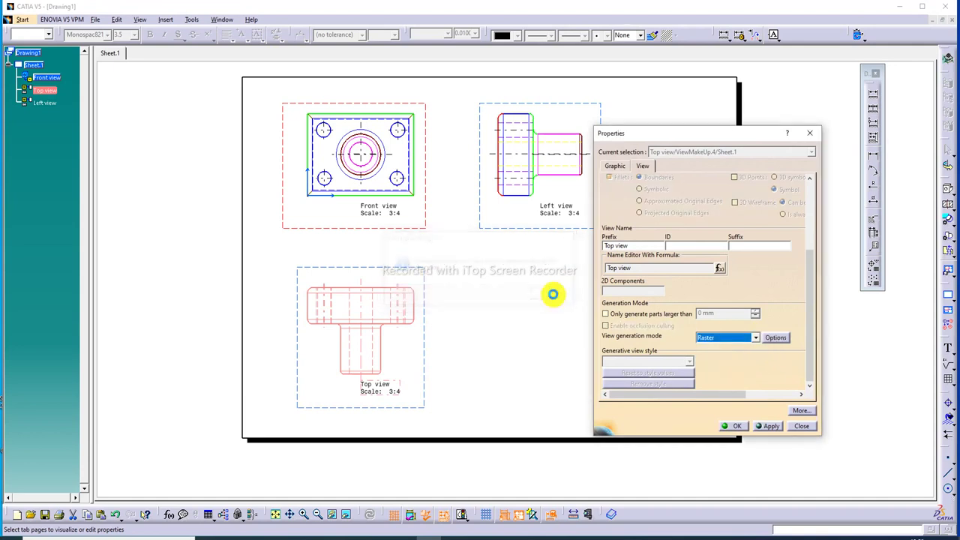
Render the Top view as Shading with edges and fit the whole sheet in view.
{"action": "left_click", "coordinate": [777, 338]}
{"action": "left_click", "coordinate": [819, 426]}
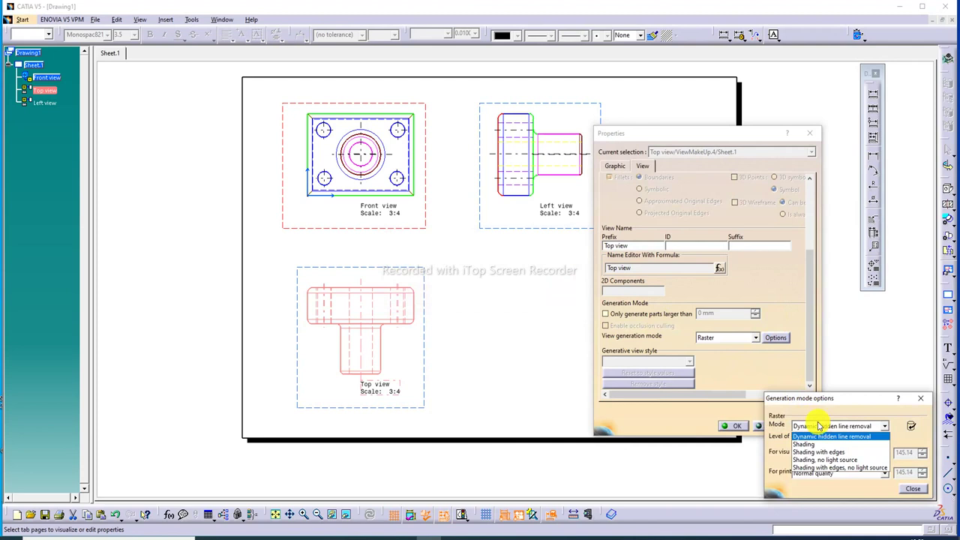
{"action": "left_click", "coordinate": [840, 454]}
{"action": "left_click", "coordinate": [915, 490]}
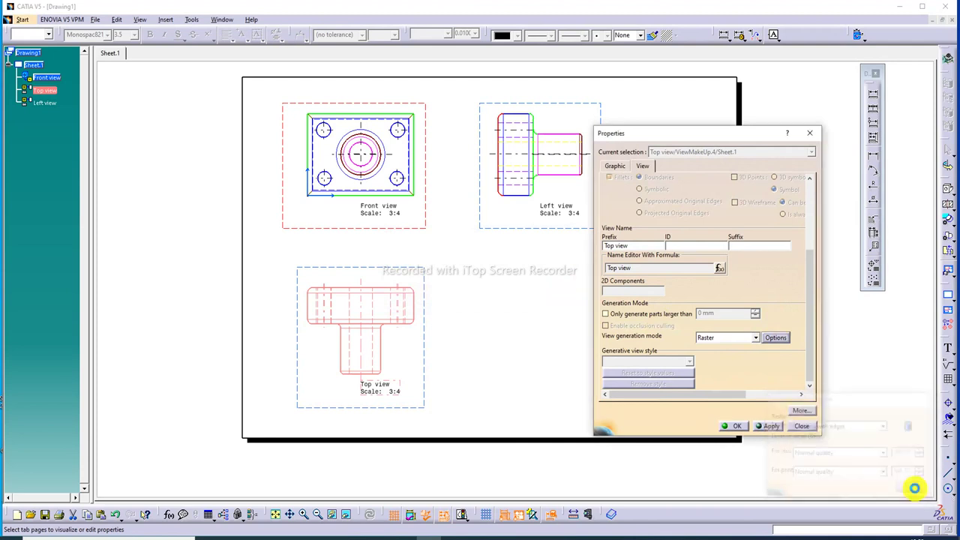
{"action": "left_click", "coordinate": [772, 426]}
{"action": "left_click", "coordinate": [731, 425]}
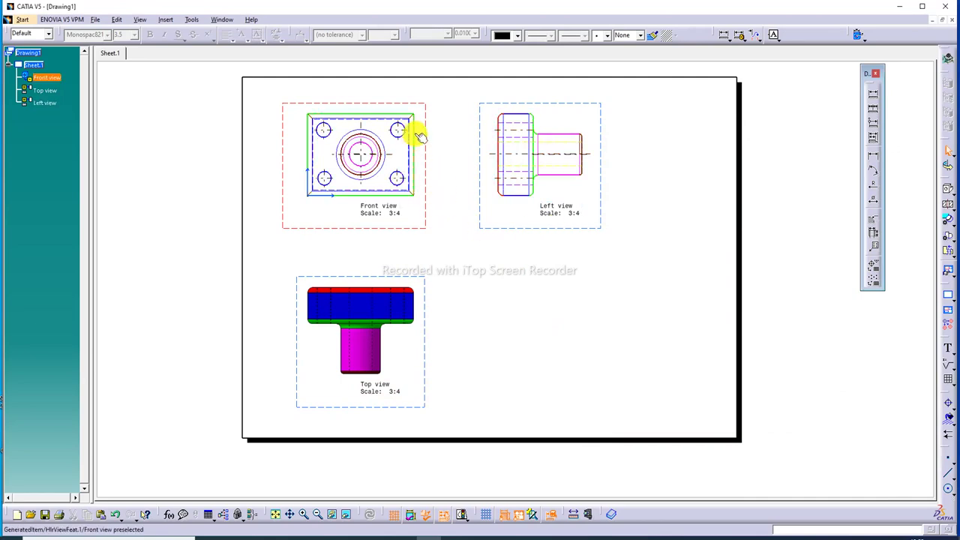
{"action": "left_click_drag", "start_coordinate": [431, 124], "coordinate": [419, 117]}
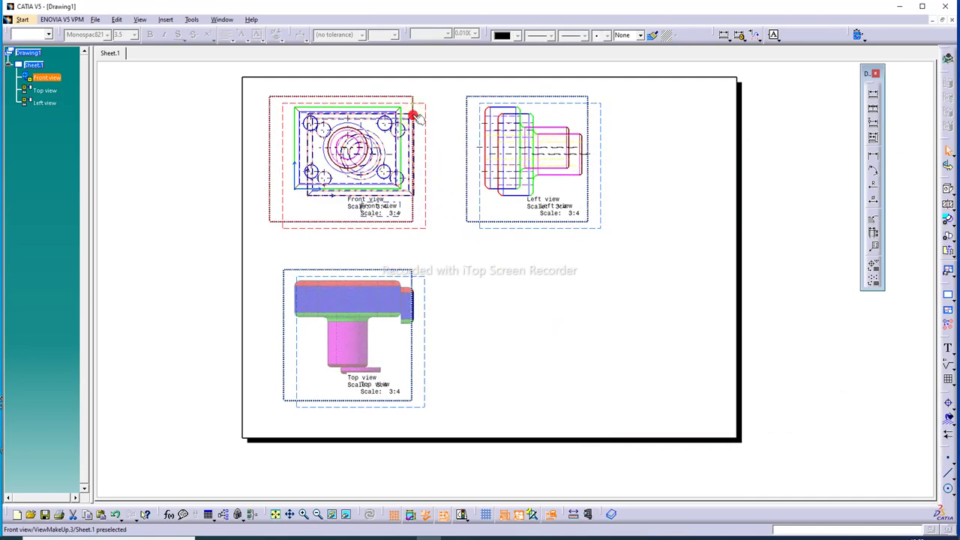
{"action": "left_click", "coordinate": [275, 515]}
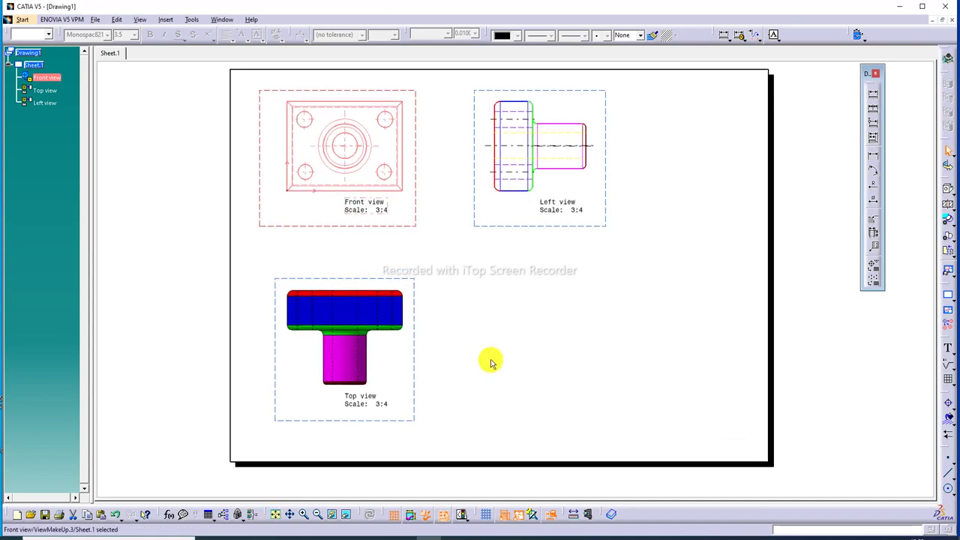
Switch the Left view's generation mode to Raster, accepting the dress-up loss warning.
{"action": "right_click", "coordinate": [566, 237]}
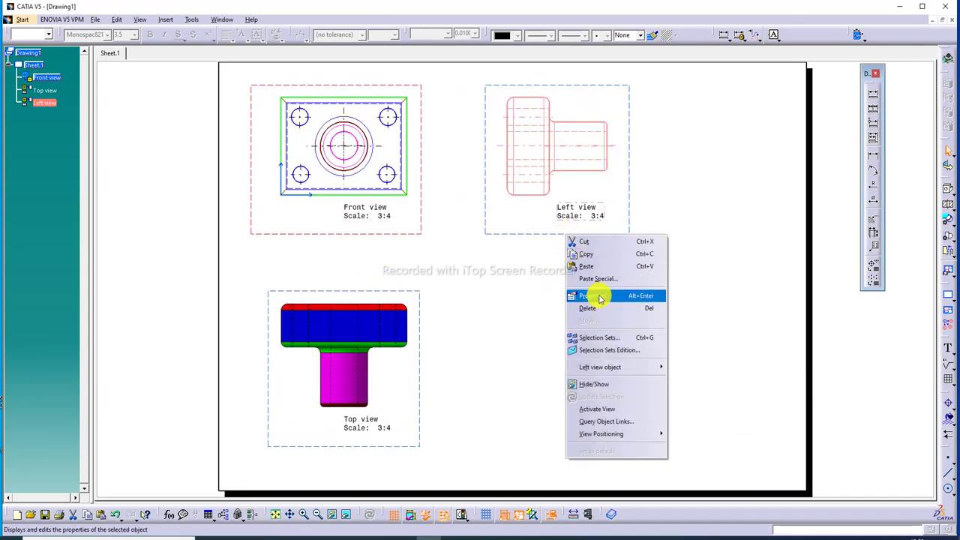
{"action": "left_click", "coordinate": [609, 295]}
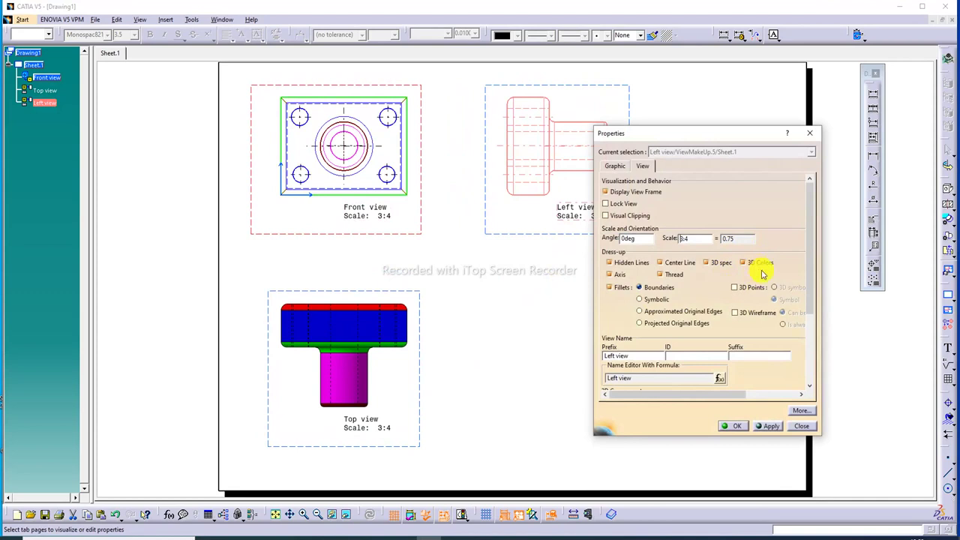
{"action": "left_click_drag", "start_coordinate": [810, 300], "coordinate": [821, 373]}
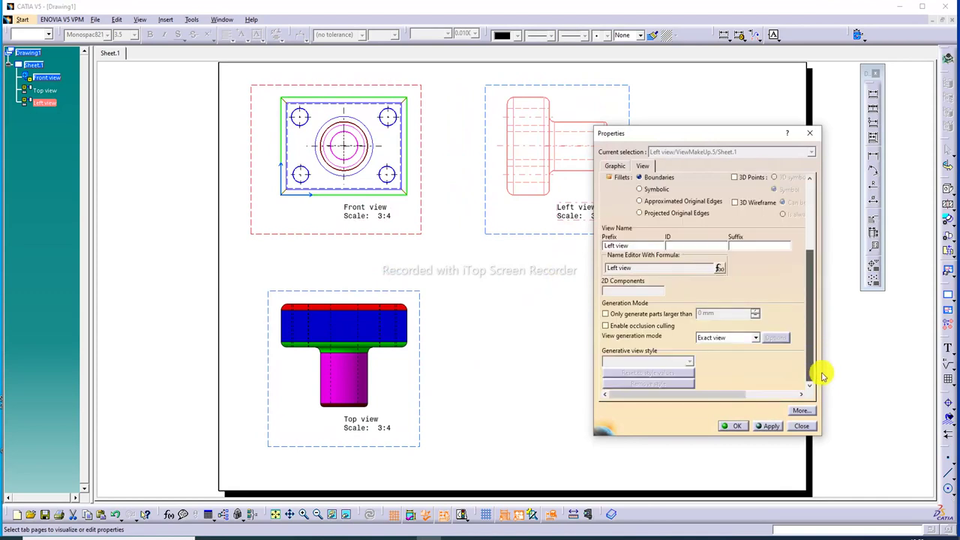
{"action": "left_click", "coordinate": [756, 338]}
{"action": "left_click", "coordinate": [725, 372]}
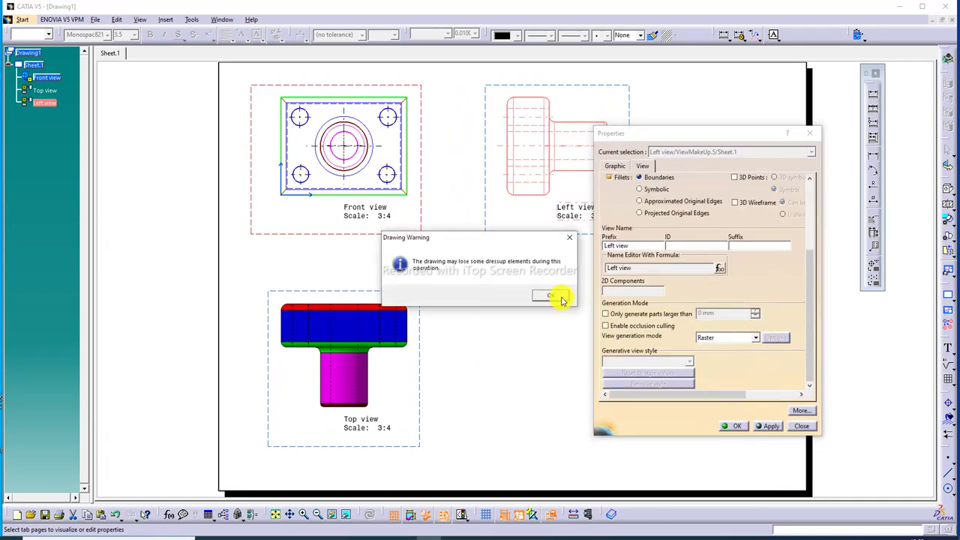
{"action": "left_click", "coordinate": [559, 297]}
Render the Left view as Shading with edges.
{"action": "left_click", "coordinate": [774, 339]}
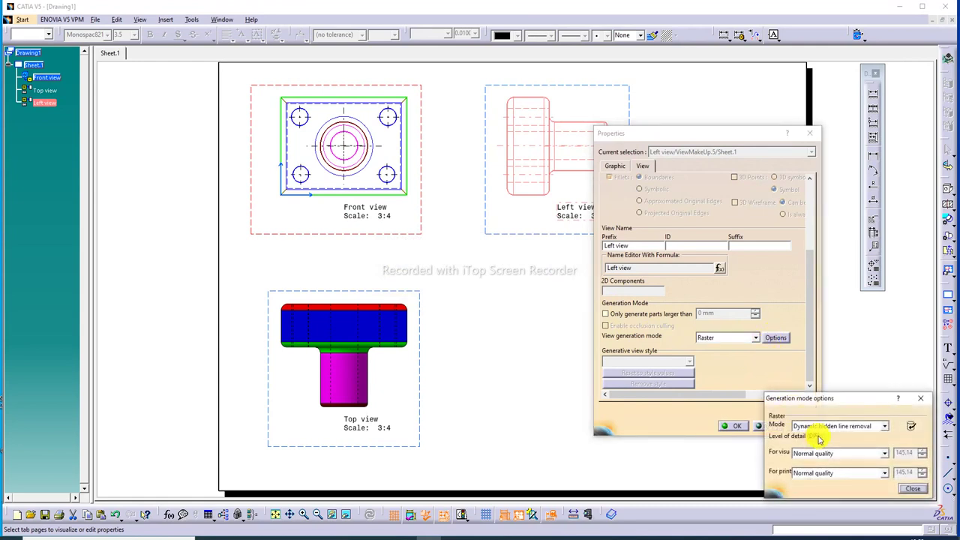
{"action": "left_click", "coordinate": [818, 426]}
{"action": "left_click", "coordinate": [825, 451]}
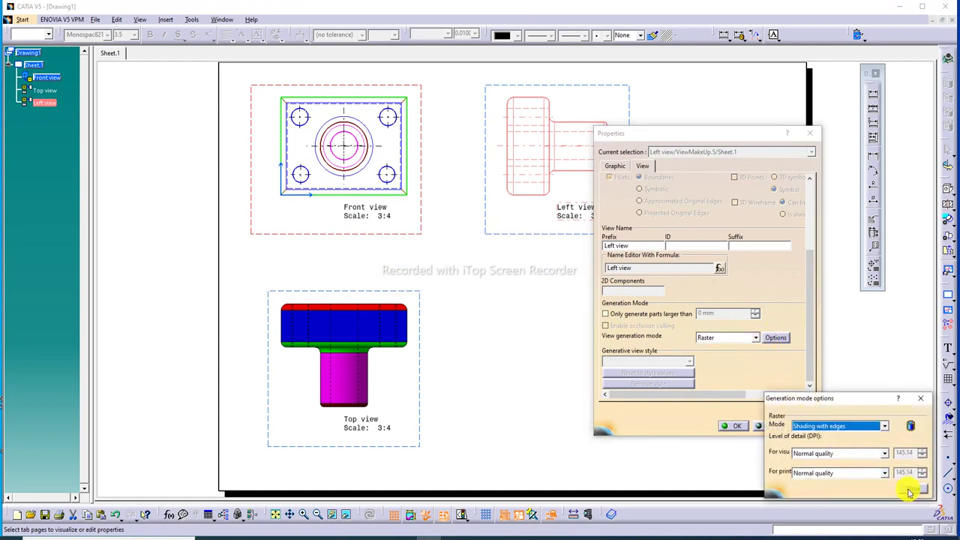
{"action": "left_click", "coordinate": [912, 488]}
{"action": "left_click", "coordinate": [768, 427]}
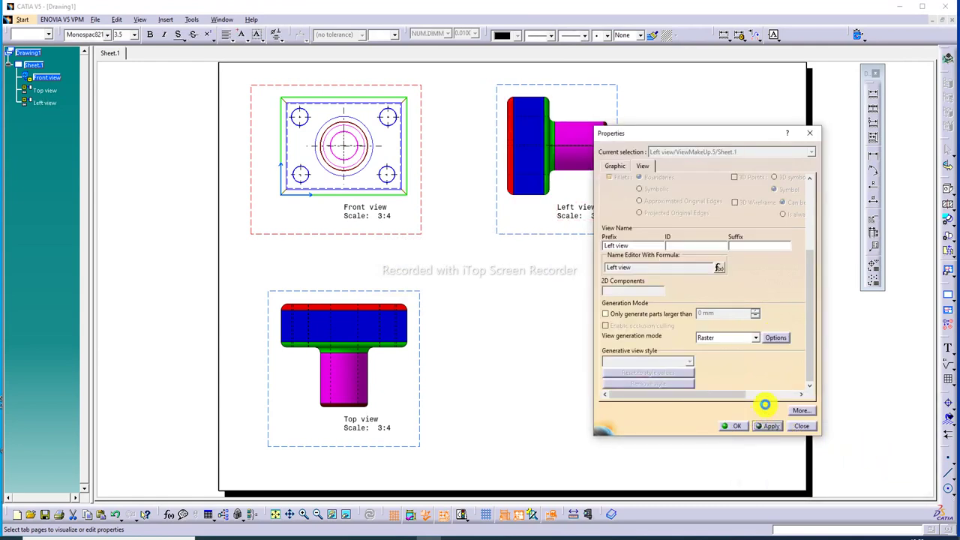
{"action": "left_click", "coordinate": [731, 426]}
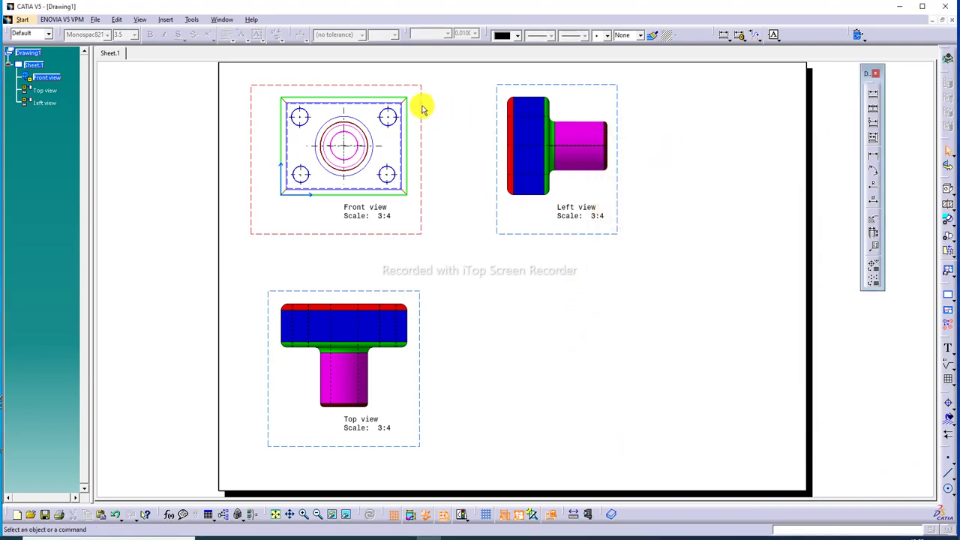
Nudge the views up-left, moving the Top view up and the Left view left.
{"action": "left_click_drag", "start_coordinate": [414, 102], "coordinate": [402, 94]}
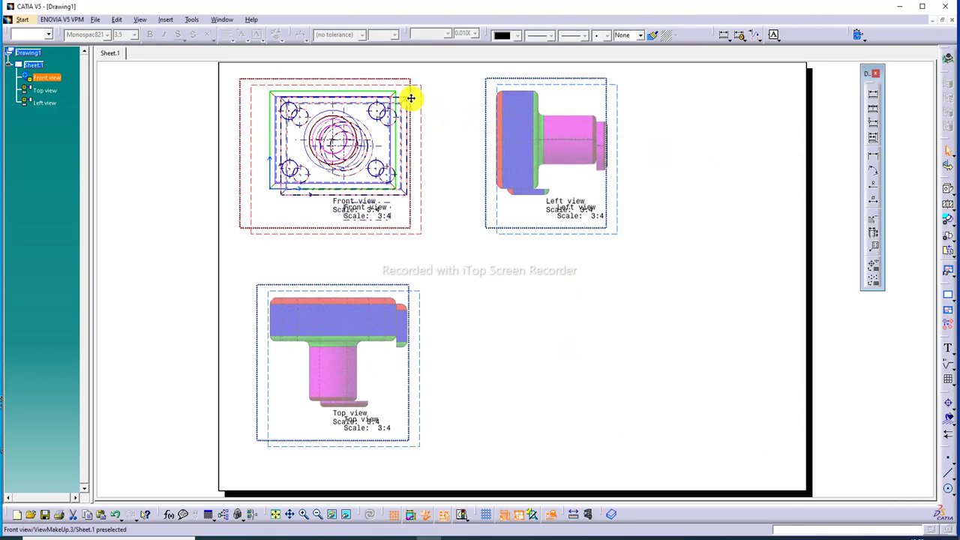
{"action": "left_click_drag", "start_coordinate": [375, 283], "coordinate": [373, 269]}
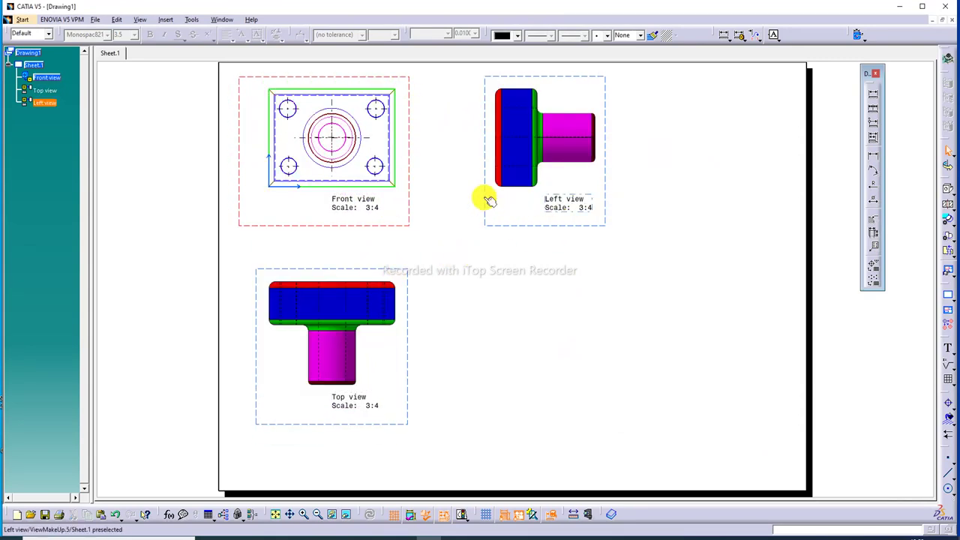
{"action": "left_click_drag", "start_coordinate": [486, 200], "coordinate": [469, 198]}
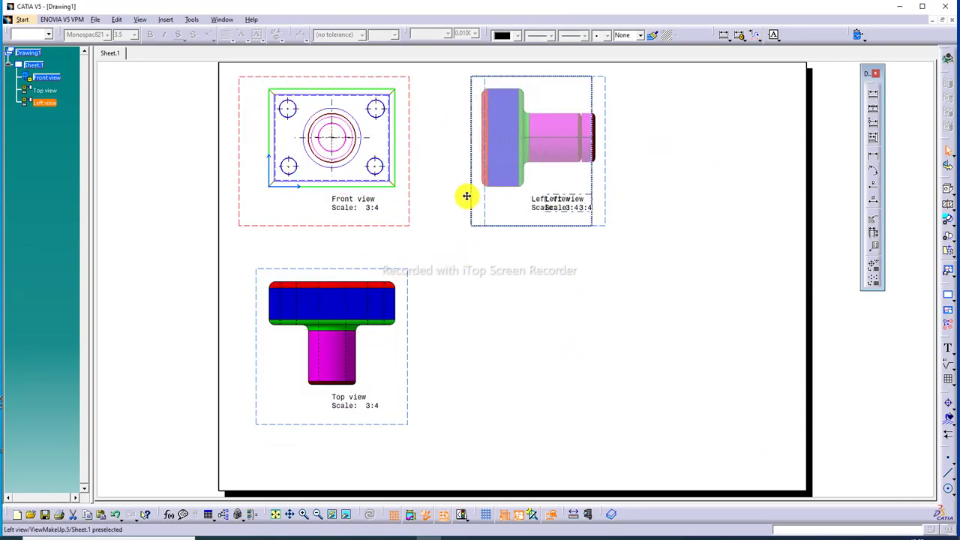
Place a 1:1 isometric view of PART3 on the sheet, oriented from a picked face.
{"action": "left_click", "coordinate": [947, 189]}
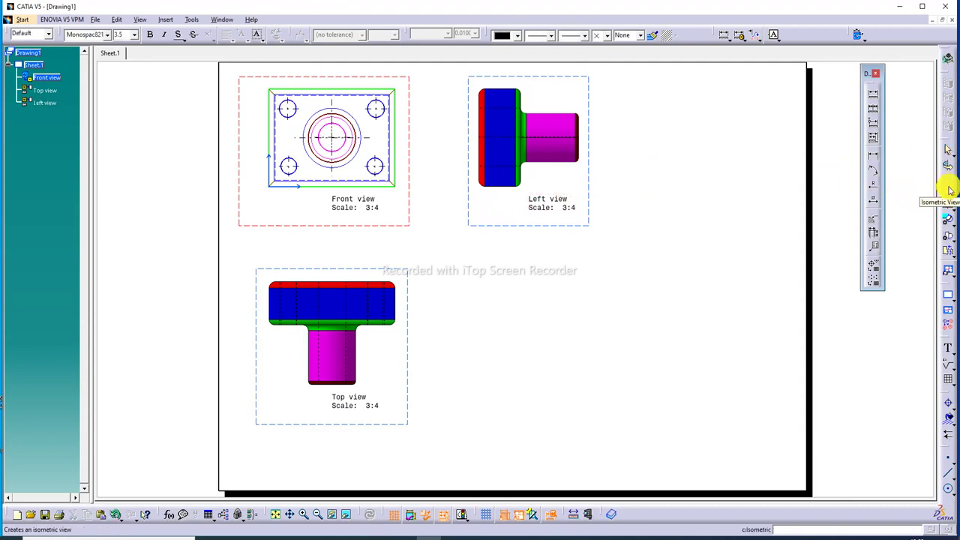
{"action": "left_click", "coordinate": [225, 20]}
{"action": "left_click", "coordinate": [247, 86]}
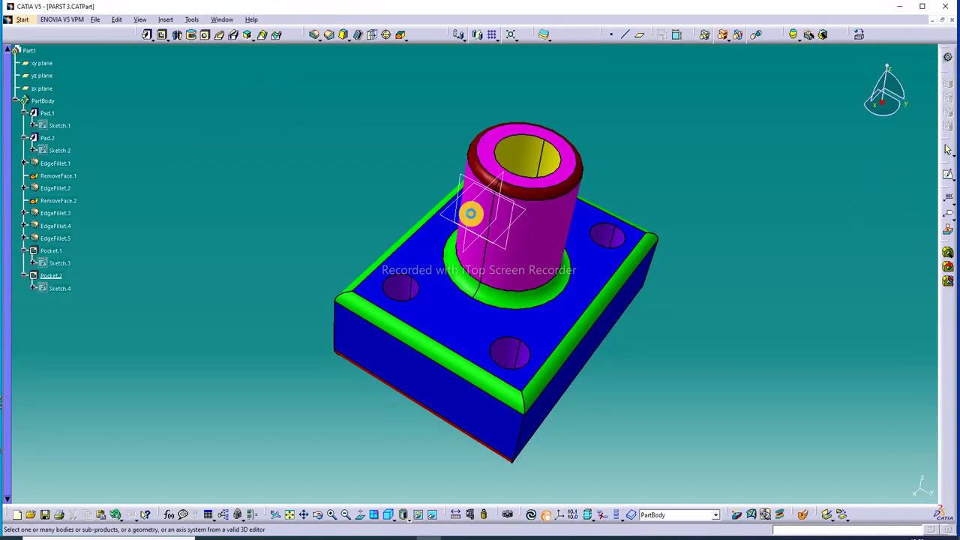
{"action": "left_click", "coordinate": [568, 169]}
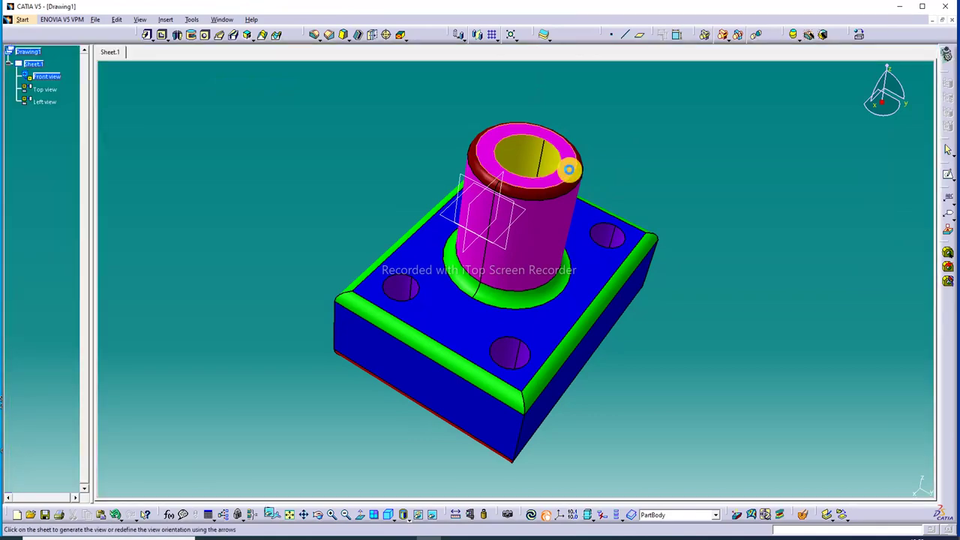
{"action": "left_click", "coordinate": [568, 170]}
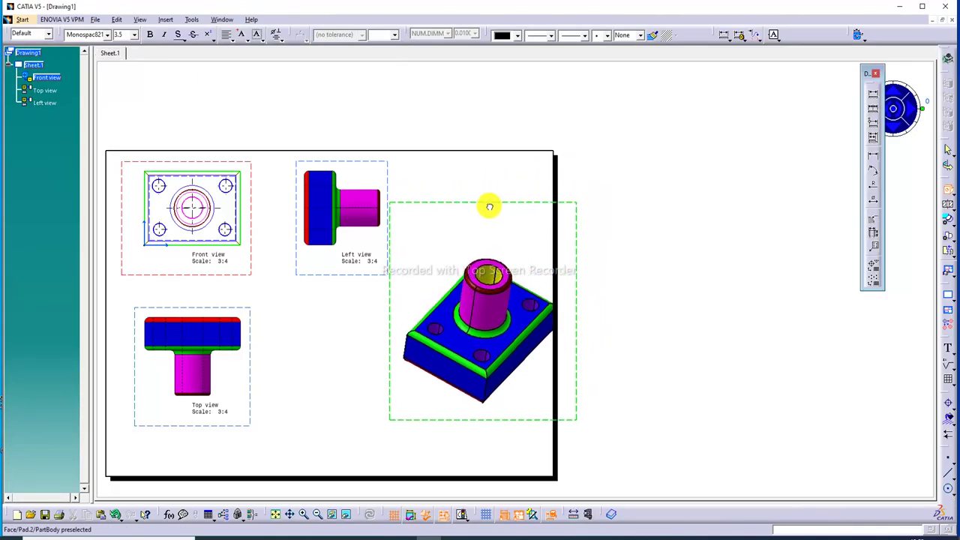
{"action": "left_click", "coordinate": [484, 201]}
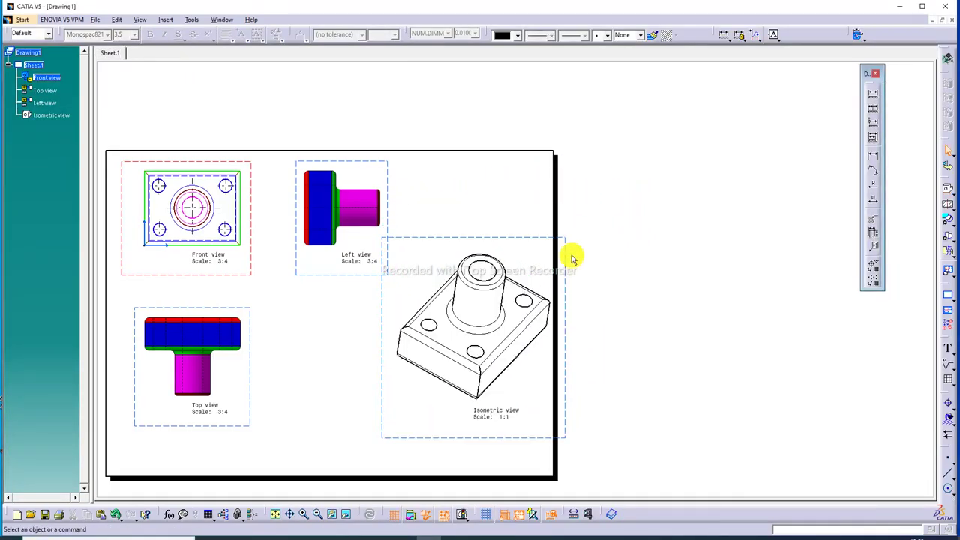
Move the isometric view up-left and the Left view closer to the Front view.
{"action": "left_click_drag", "start_coordinate": [520, 238], "coordinate": [515, 207]}
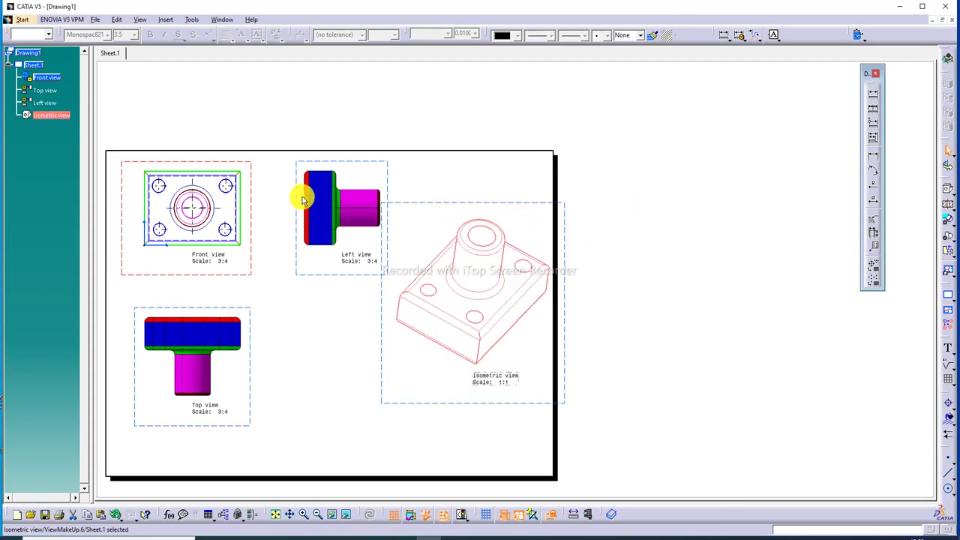
{"action": "left_click_drag", "start_coordinate": [297, 201], "coordinate": [280, 197]}
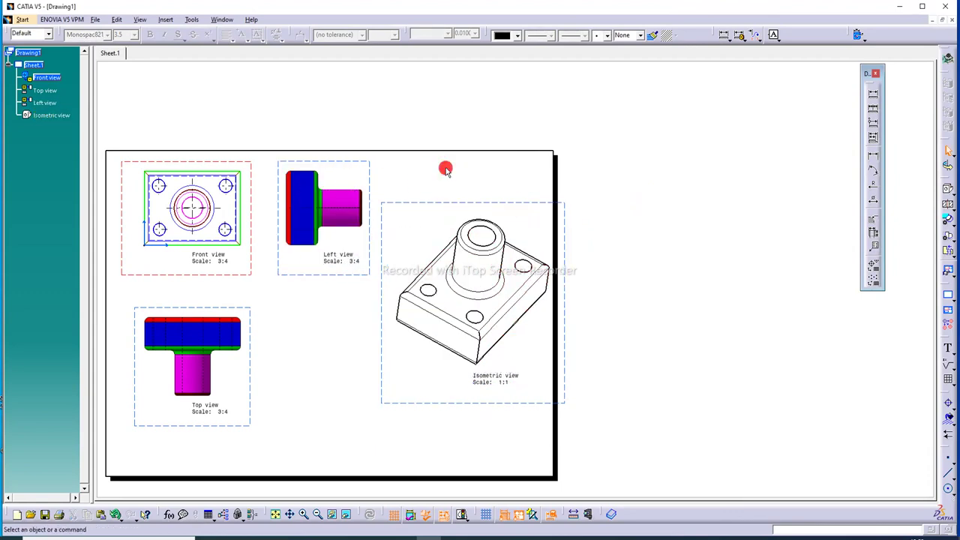
{"action": "left_click_drag", "start_coordinate": [448, 204], "coordinate": [441, 186]}
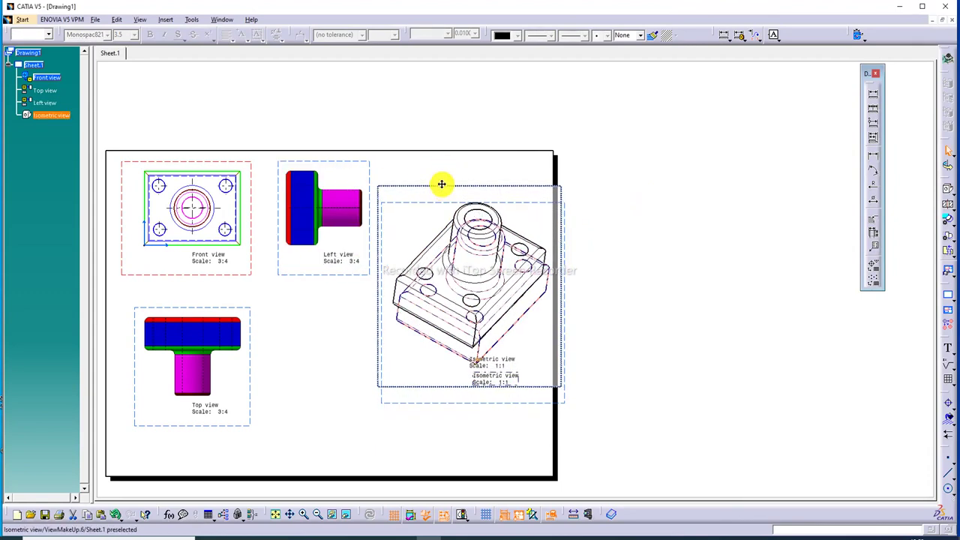
Switch the isometric view's generation mode to Raster.
{"action": "right_click", "coordinate": [530, 389]}
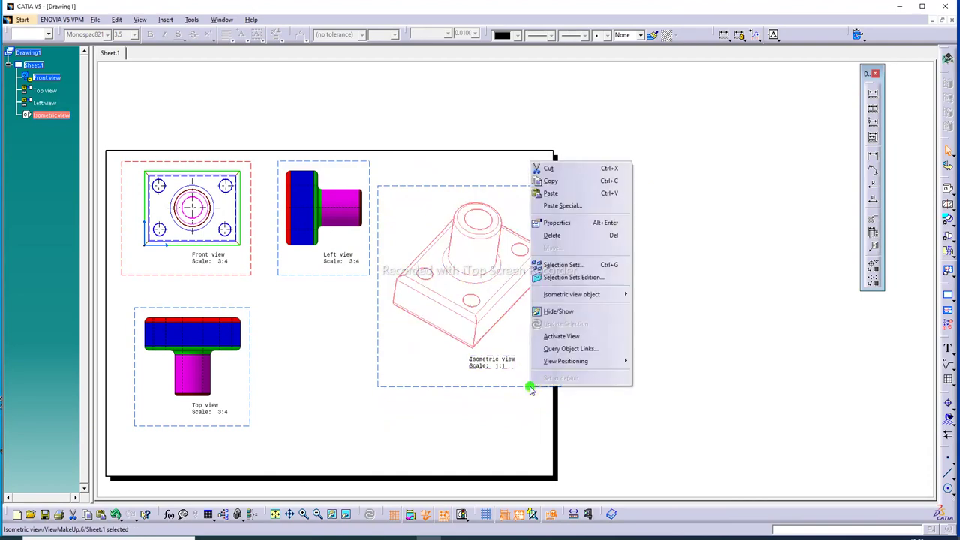
{"action": "left_click", "coordinate": [557, 226]}
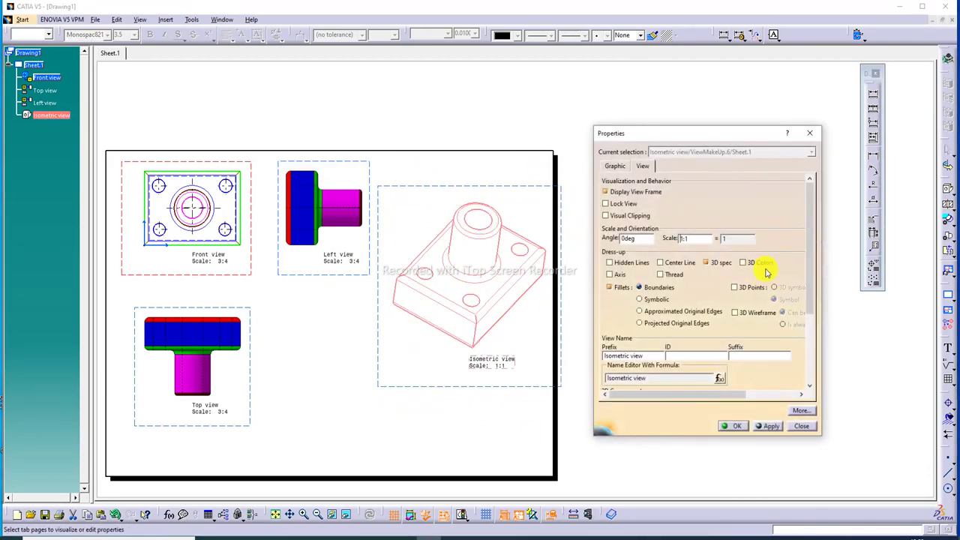
{"action": "left_click_drag", "start_coordinate": [811, 303], "coordinate": [814, 412]}
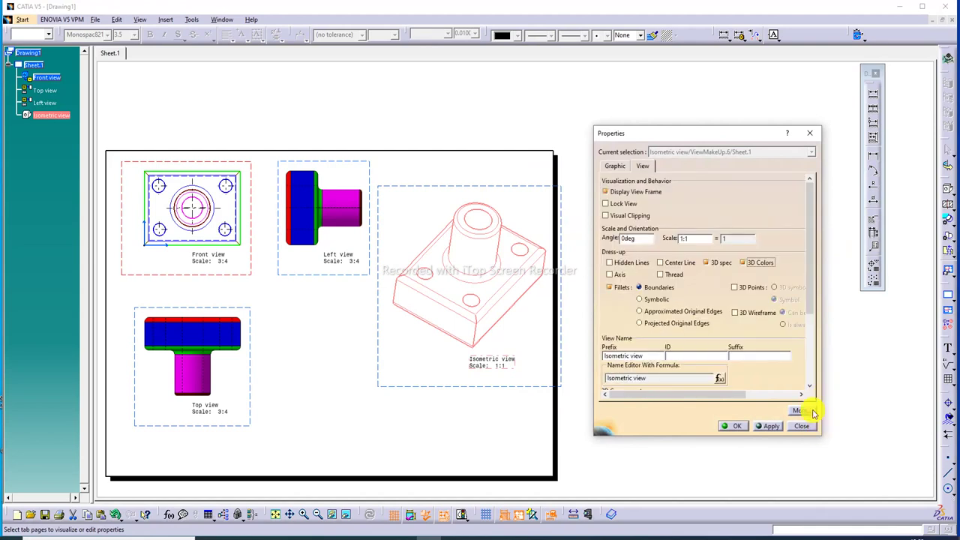
{"action": "left_click_drag", "start_coordinate": [811, 304], "coordinate": [812, 374]}
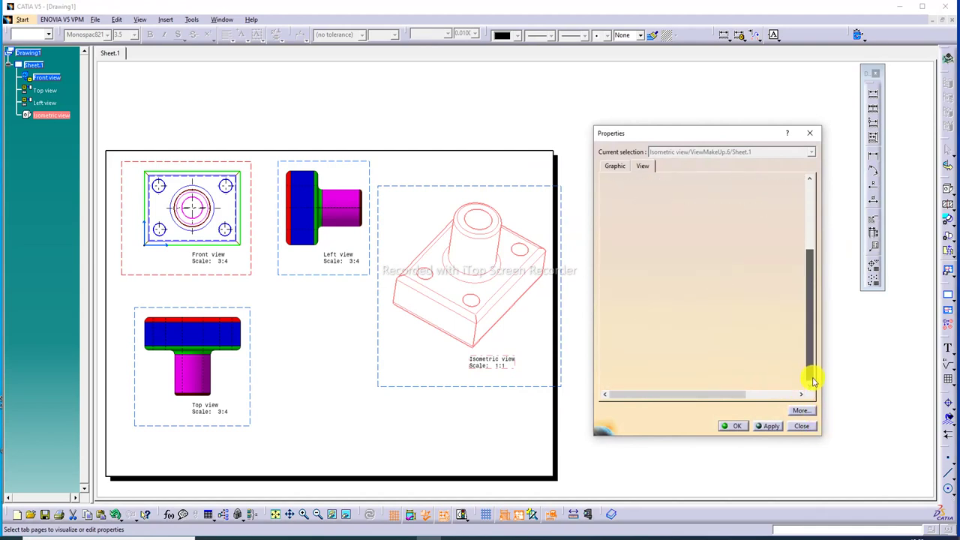
{"action": "left_click", "coordinate": [752, 339]}
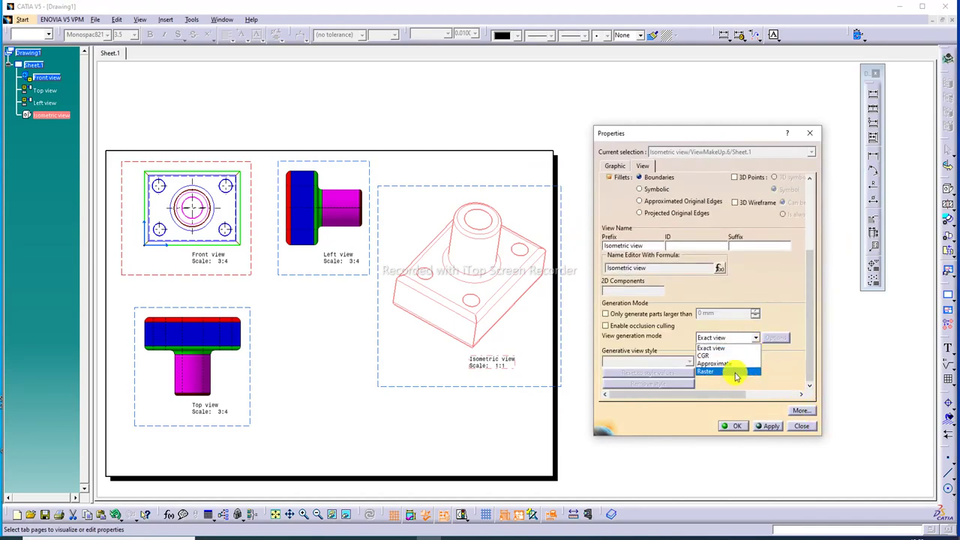
{"action": "left_click", "coordinate": [739, 371]}
Render the isometric view as Shading with edges.
{"action": "left_click", "coordinate": [773, 337]}
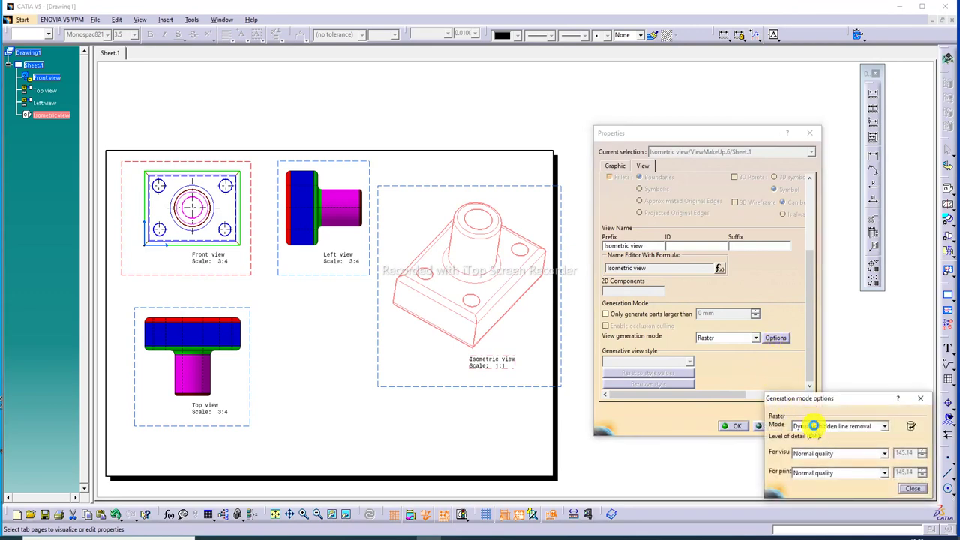
{"action": "left_click", "coordinate": [813, 425]}
{"action": "left_click", "coordinate": [825, 443]}
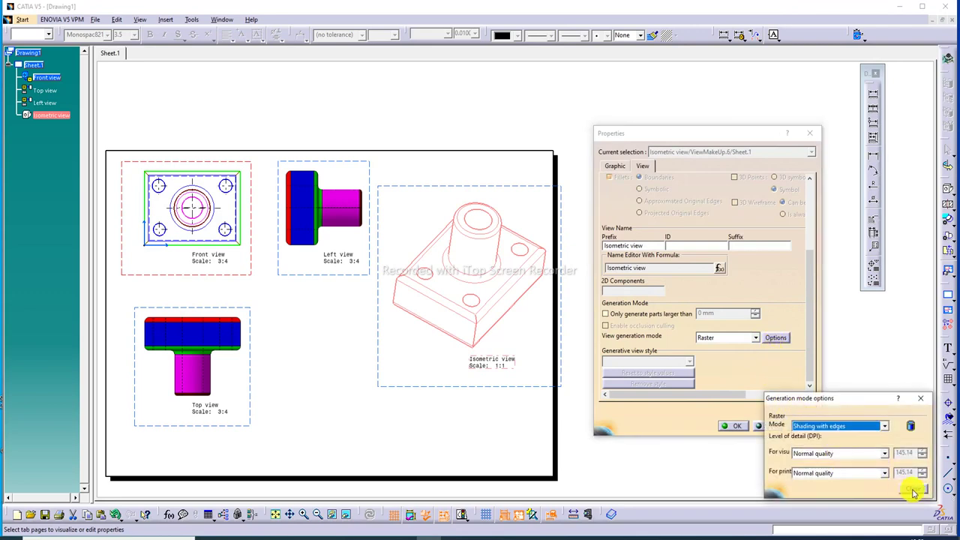
{"action": "left_click", "coordinate": [914, 491]}
{"action": "left_click", "coordinate": [772, 426]}
{"action": "left_click", "coordinate": [735, 426]}
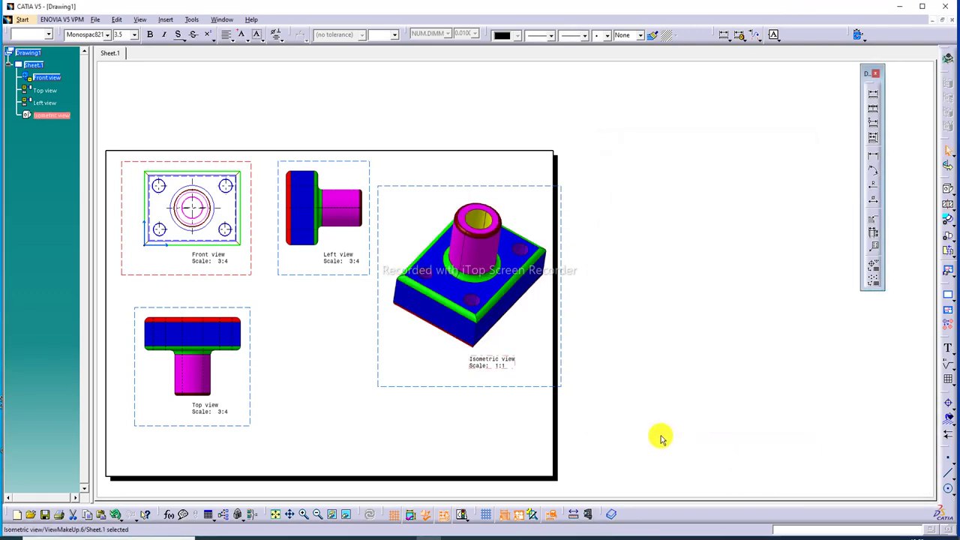
Tidy the layout: nudge the isometric view up, shift the Front group up-left, raise the Top view.
{"action": "left_click_drag", "start_coordinate": [505, 186], "coordinate": [497, 176]}
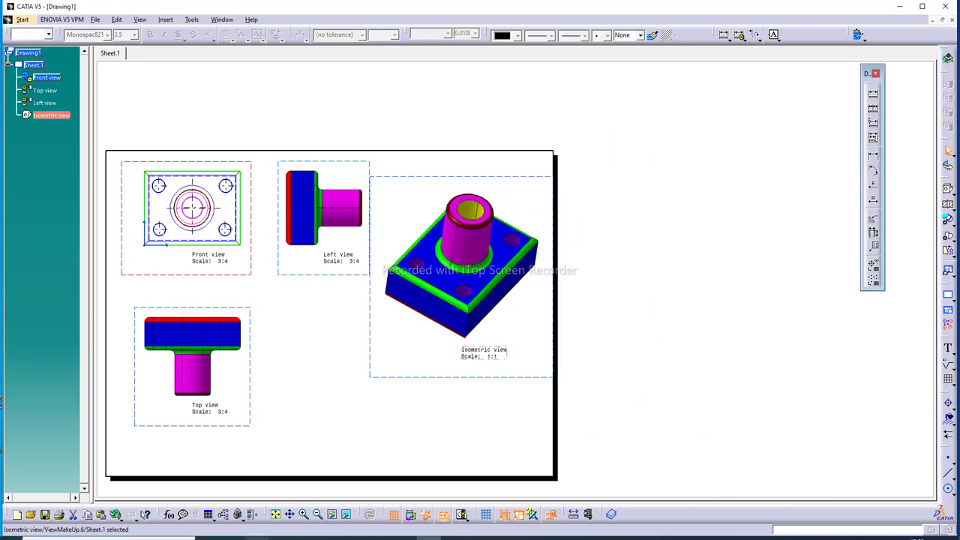
{"action": "left_click", "coordinate": [275, 513]}
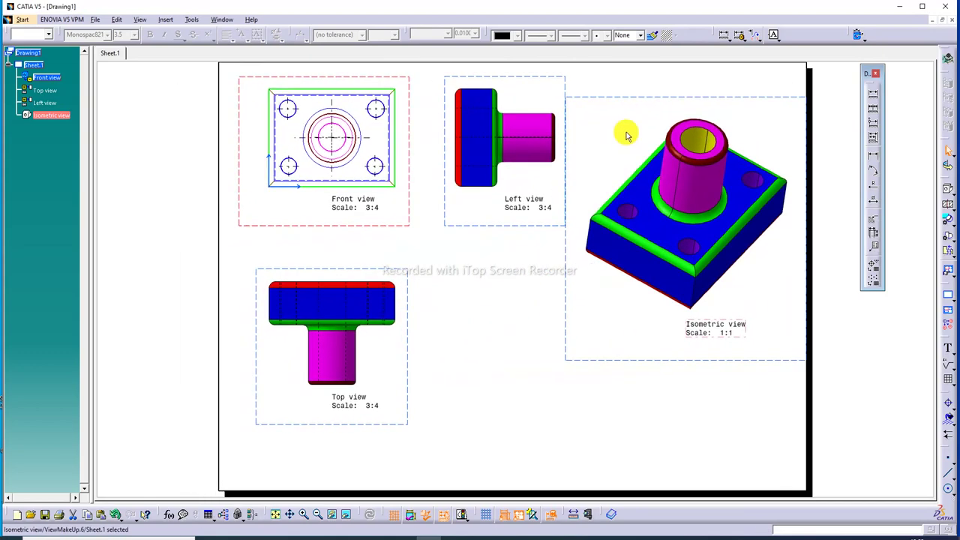
{"action": "left_click_drag", "start_coordinate": [767, 95], "coordinate": [773, 86]}
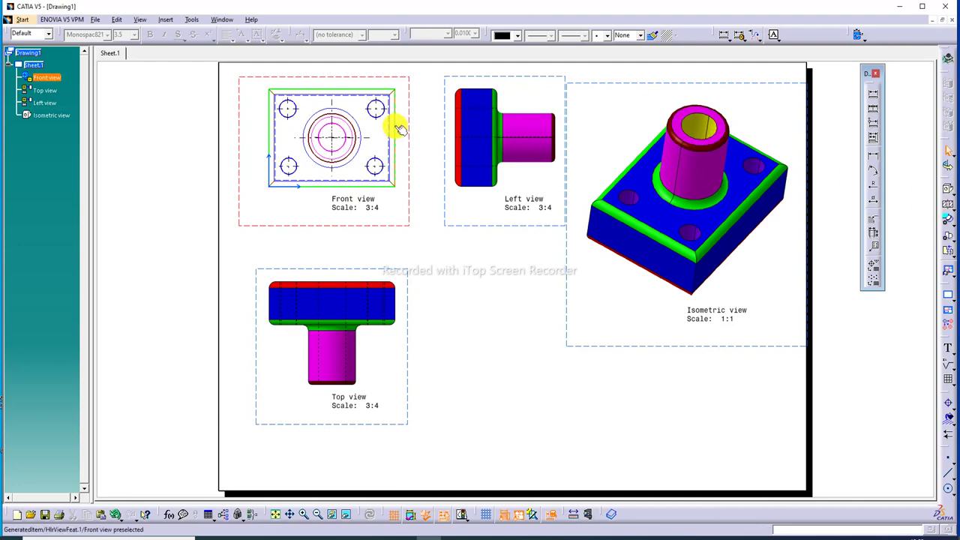
{"action": "left_click", "coordinate": [244, 96]}
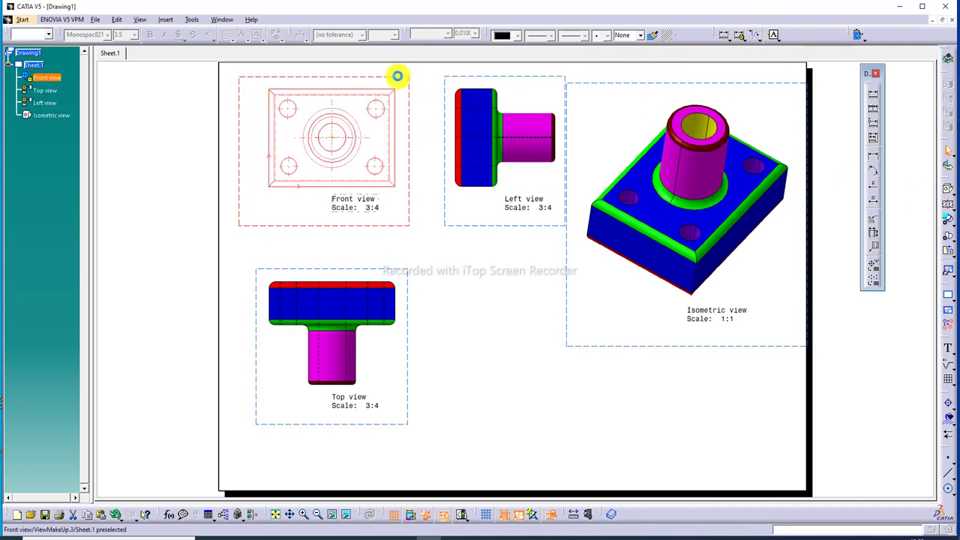
{"action": "left_click_drag", "start_coordinate": [398, 75], "coordinate": [393, 71]}
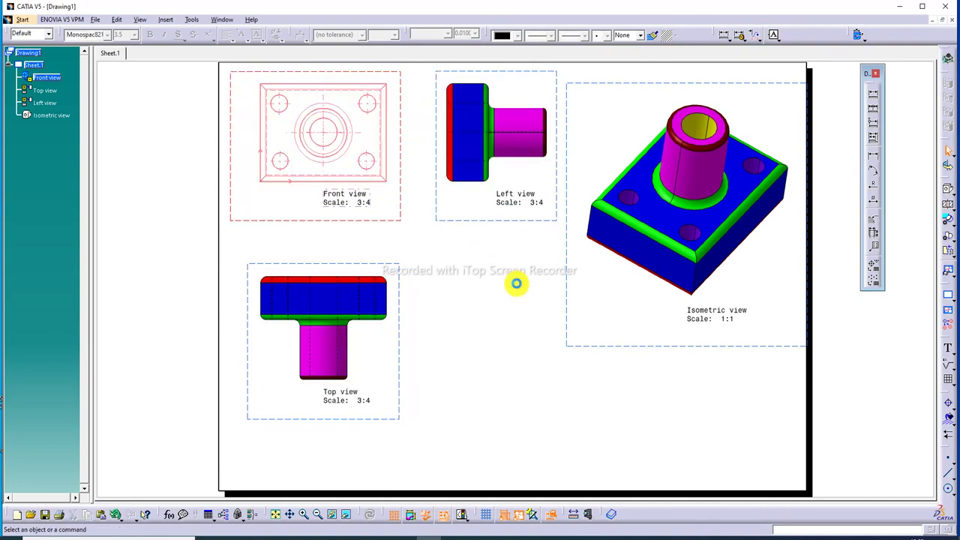
{"action": "left_click_drag", "start_coordinate": [391, 263], "coordinate": [393, 251]}
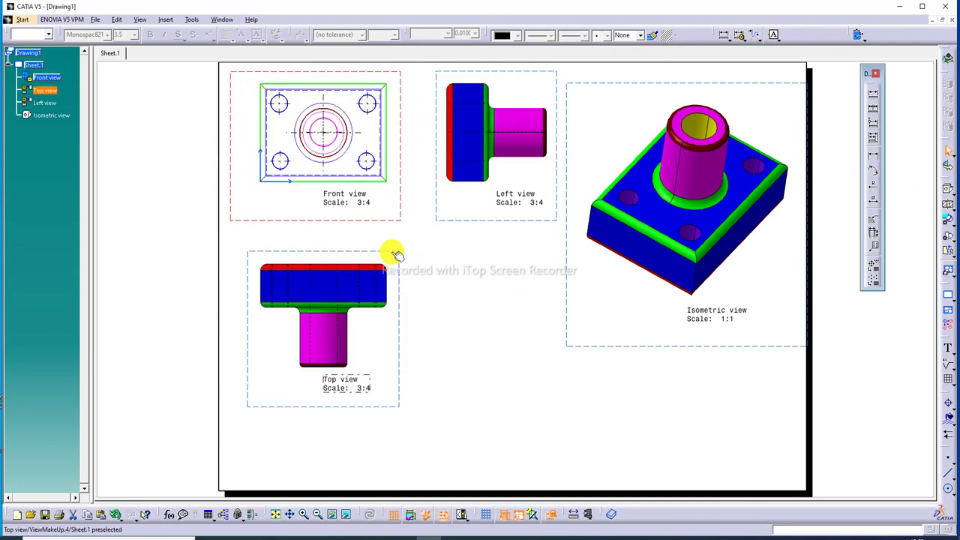
Generate dimensions on the Front view, including 120, 90, Ø16 and Ø15.
{"action": "left_click", "coordinate": [860, 38]}
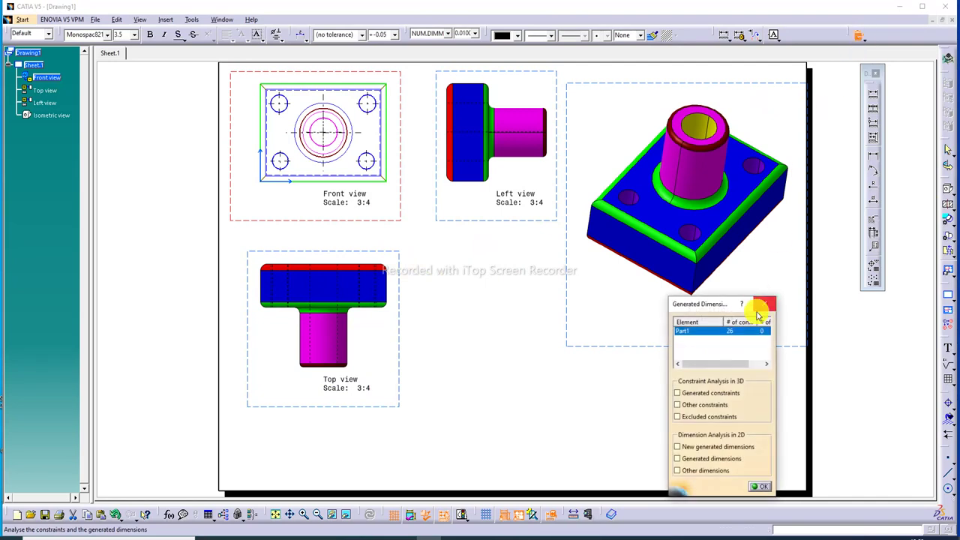
{"action": "left_click", "coordinate": [759, 487]}
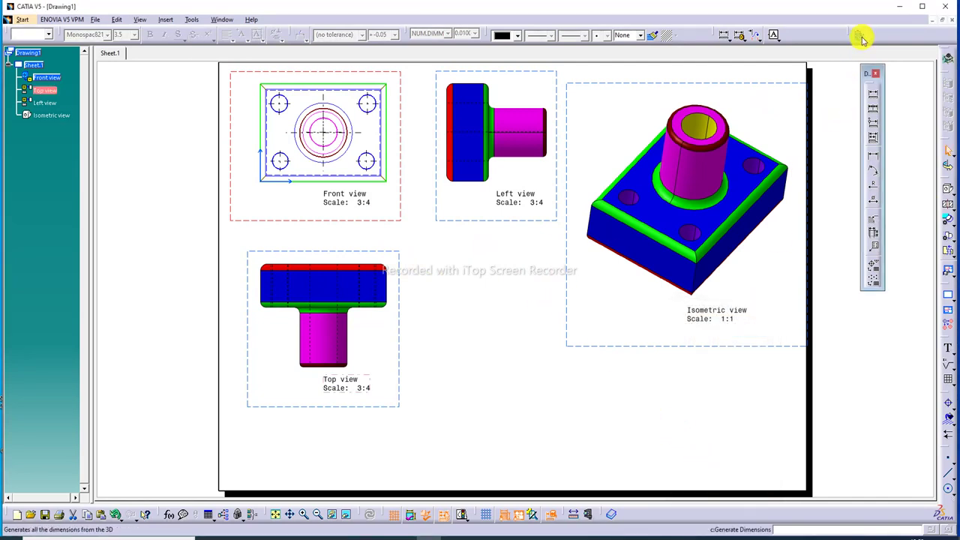
{"action": "left_click", "coordinate": [400, 219]}
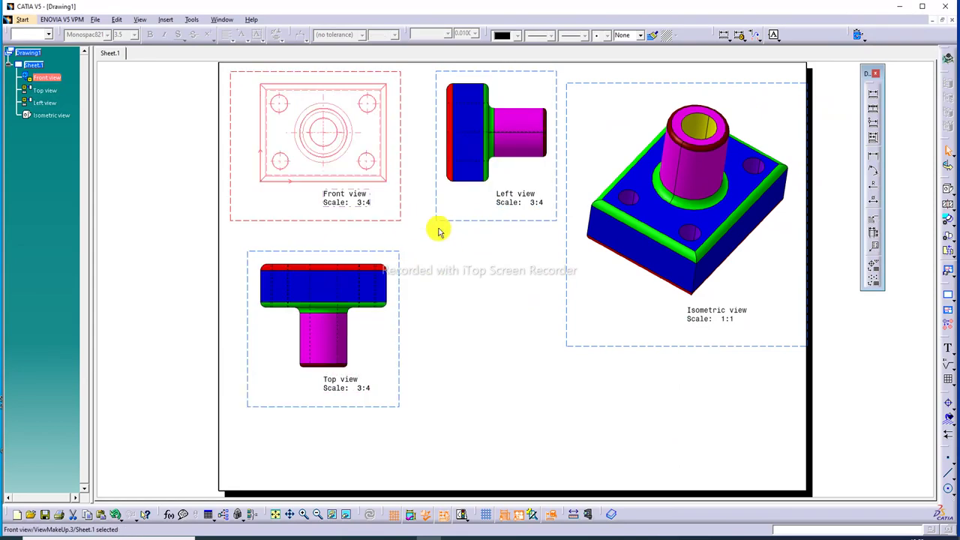
{"action": "left_click", "coordinate": [856, 34]}
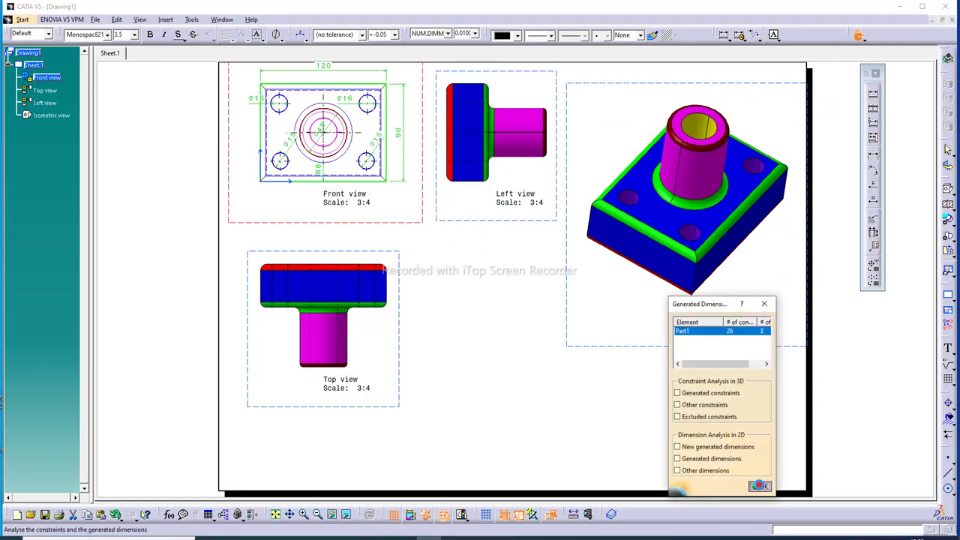
{"action": "left_click", "coordinate": [760, 486]}
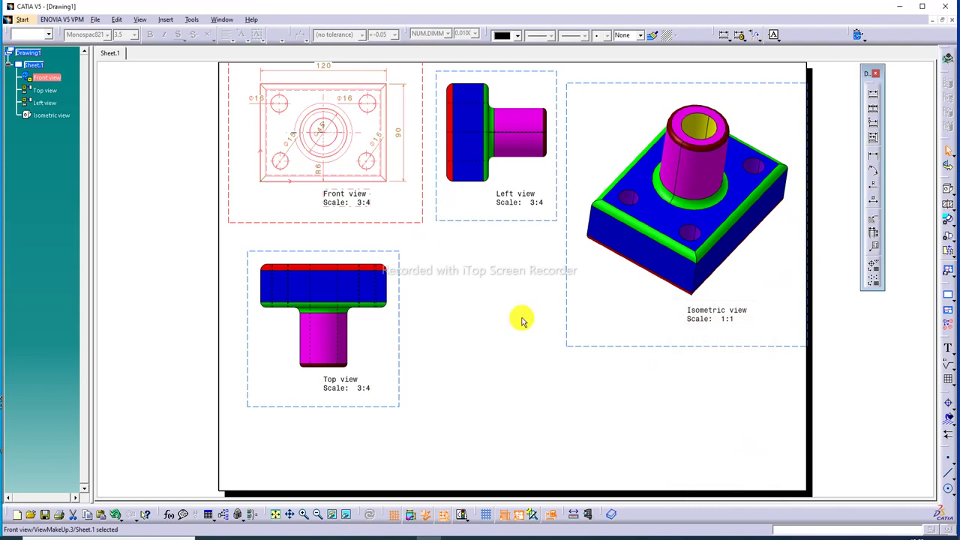
Run dimension generation for the Left view too, then zoom to frame all views.
{"action": "left_click", "coordinate": [513, 222]}
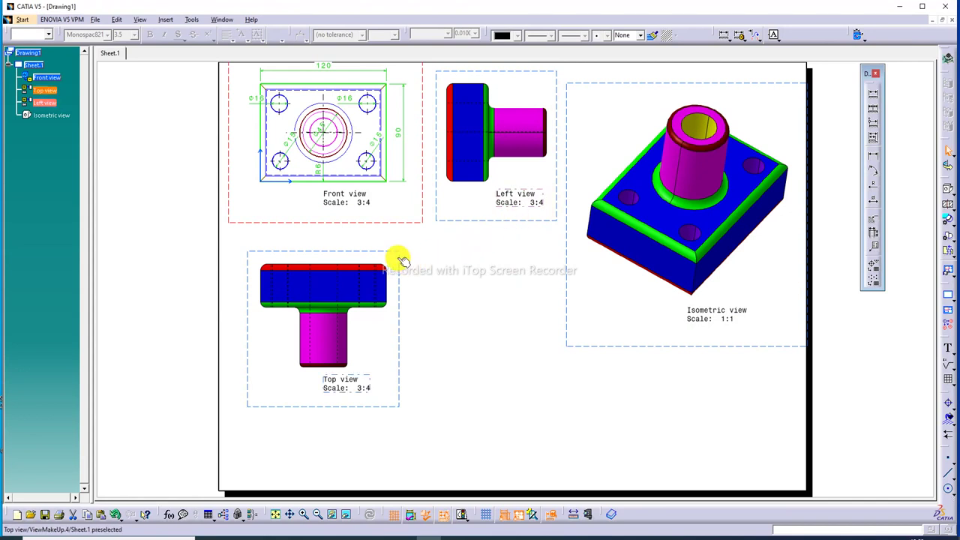
{"action": "left_click", "coordinate": [858, 35]}
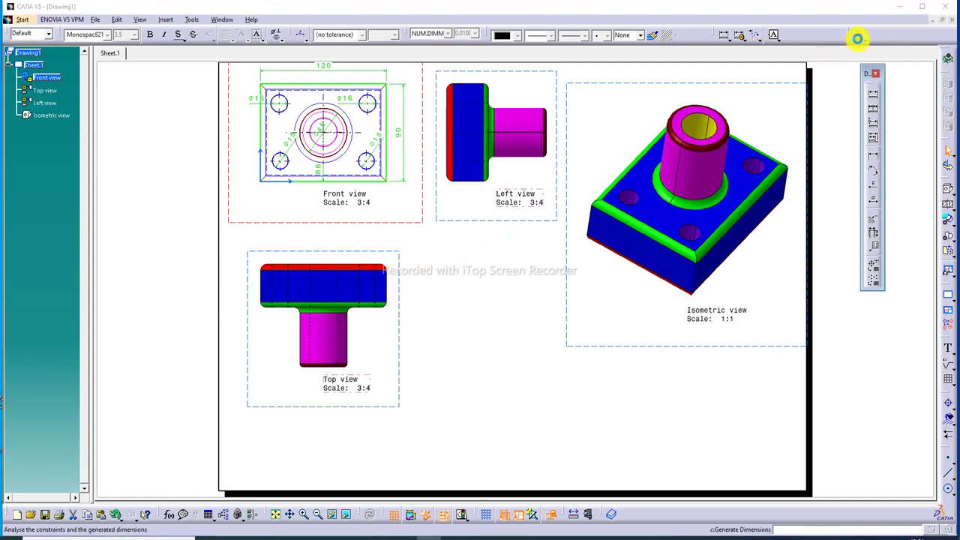
{"action": "left_click", "coordinate": [761, 488]}
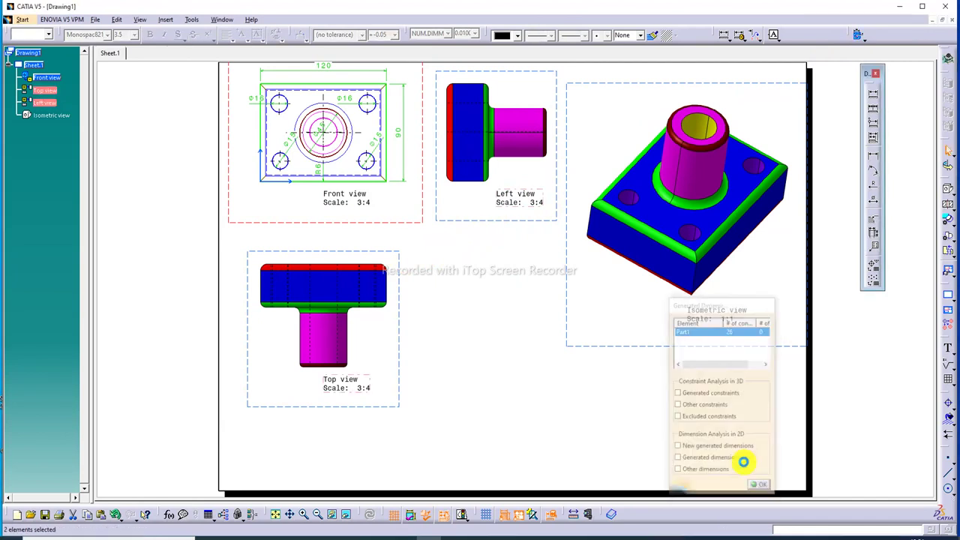
{"action": "left_click", "coordinate": [476, 316]}
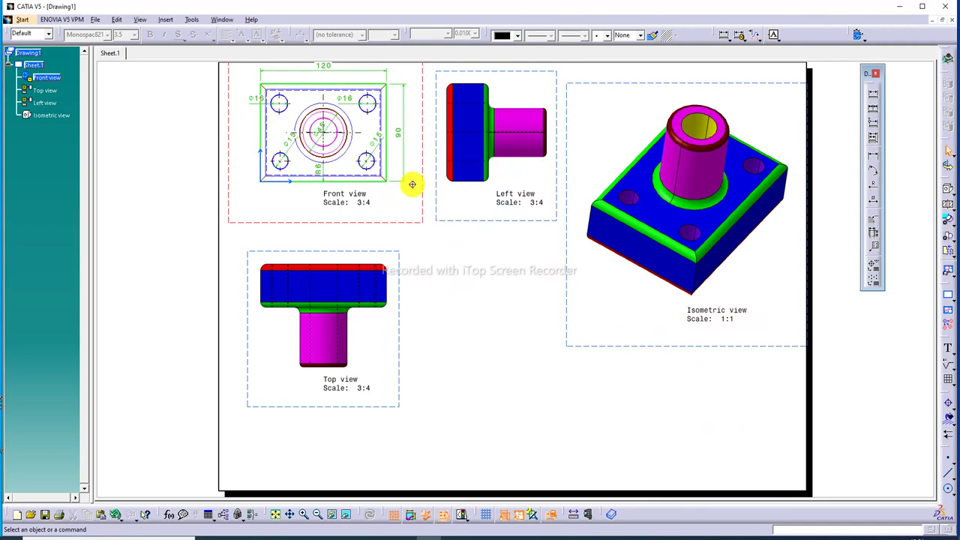
{"action": "mouse_move", "coordinate": [411, 184]}
{"action": "middle_mouse_down", "text": "ctrl"}
{"action": "mouse_move", "coordinate": [418, 196]}
{"action": "mouse_move", "coordinate": [418, 178]}
{"action": "mouse_move", "coordinate": [423, 238]}
{"action": "mouse_move", "coordinate": [491, 157]}
{"action": "middle_mouse_up", "text": "ctrl"}
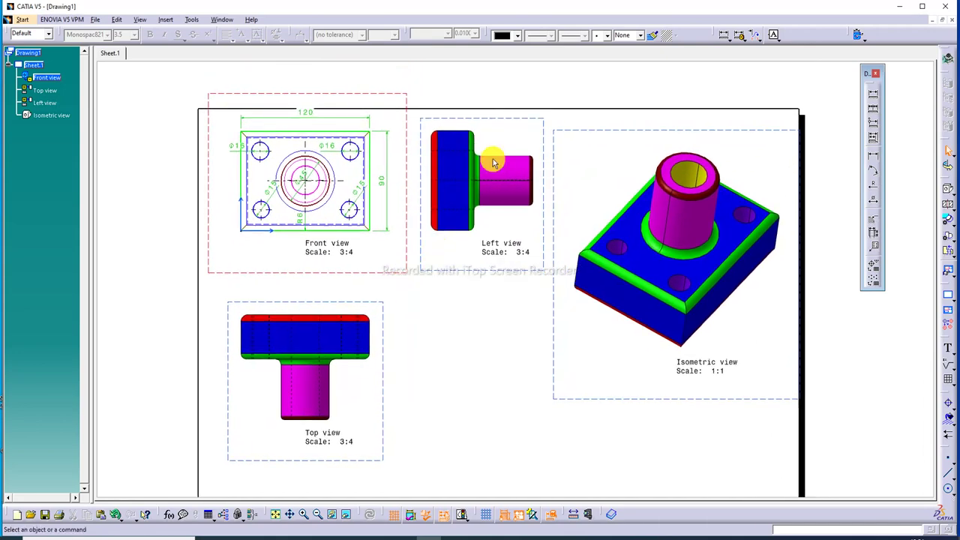
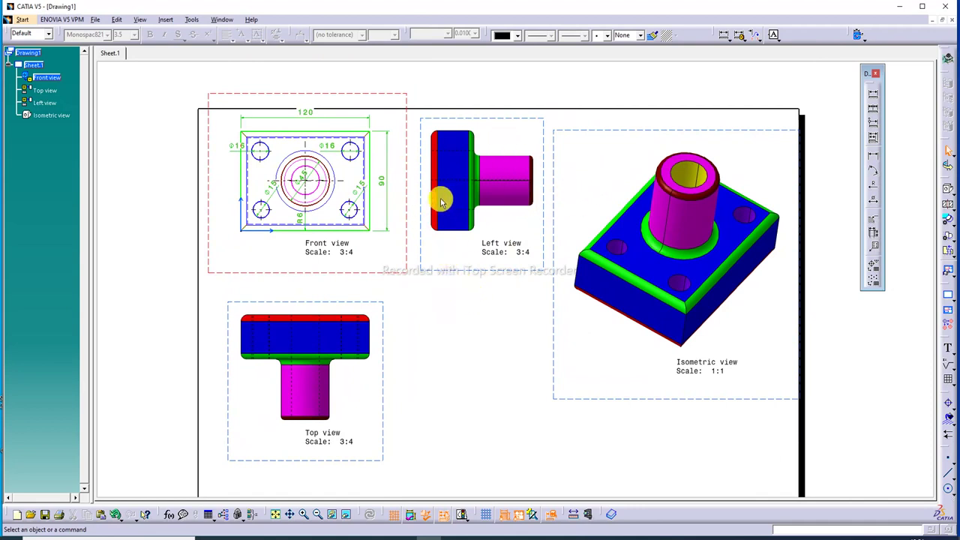
Nudge the 90 dimension slightly to the right.
{"action": "left_click", "coordinate": [388, 182]}
{"action": "left_click_drag", "start_coordinate": [379, 182], "coordinate": [391, 184]}
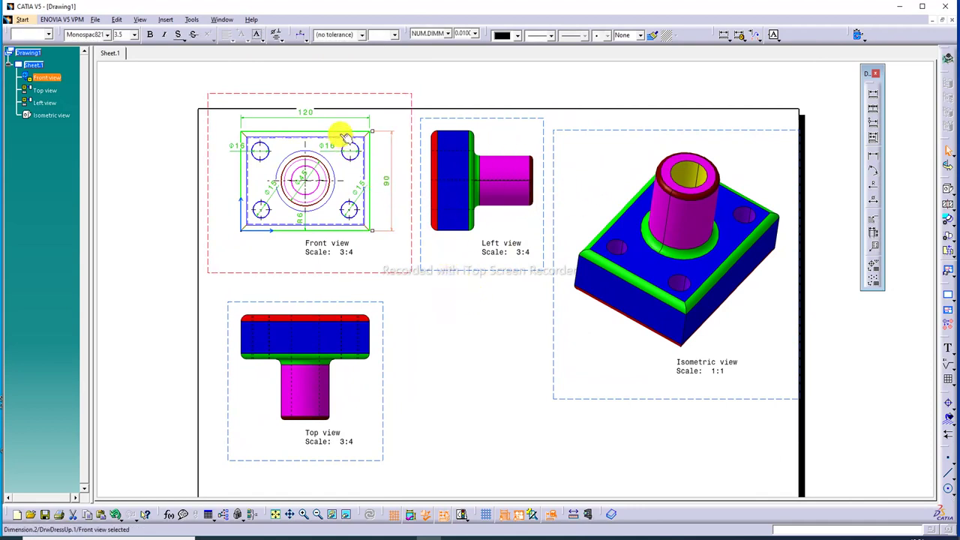
{"action": "left_click", "coordinate": [315, 271]}
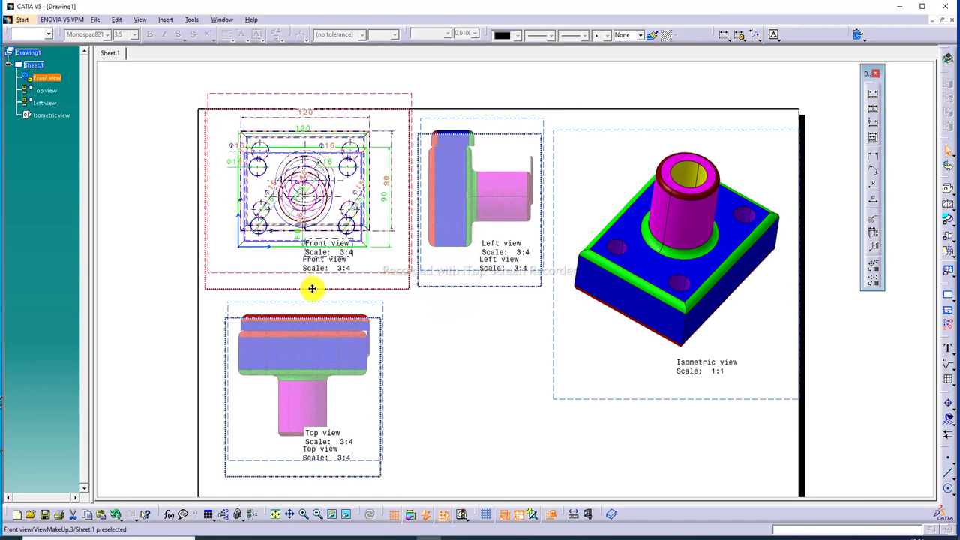
Lower the front view with its aligned views, and drop the top view further down.
{"action": "left_click_drag", "start_coordinate": [315, 271], "coordinate": [315, 297]}
{"action": "left_click", "coordinate": [275, 516]}
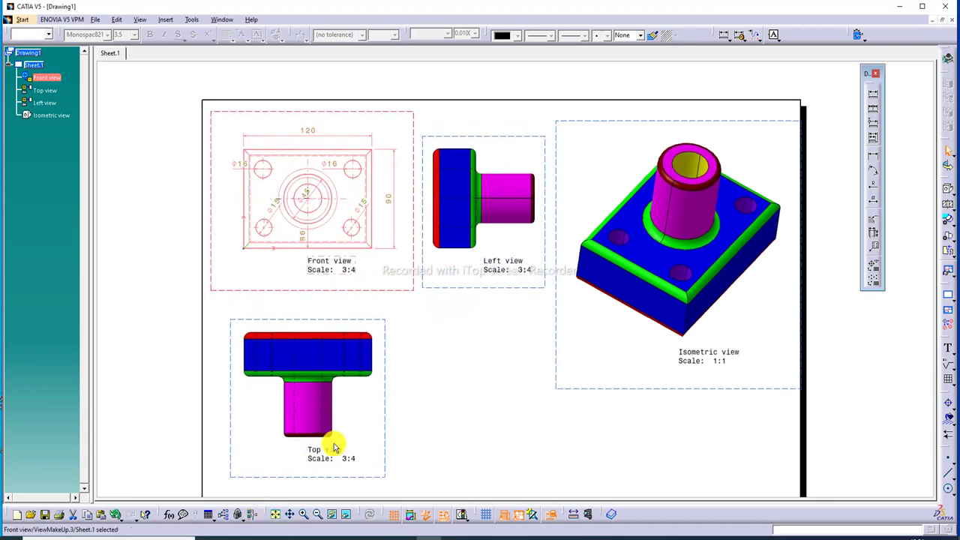
{"action": "left_click_drag", "start_coordinate": [344, 437], "coordinate": [339, 458]}
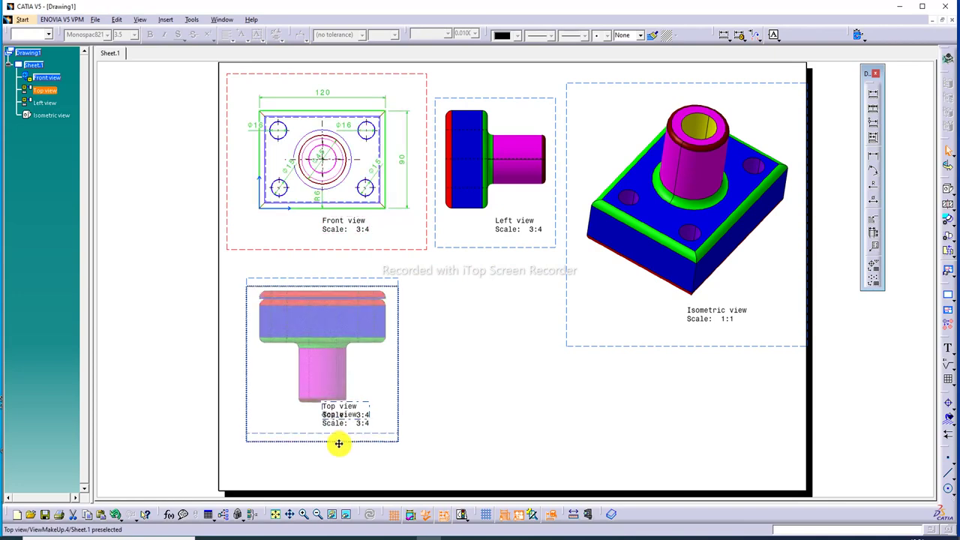
{"action": "left_click_drag", "start_coordinate": [407, 250], "coordinate": [406, 266]}
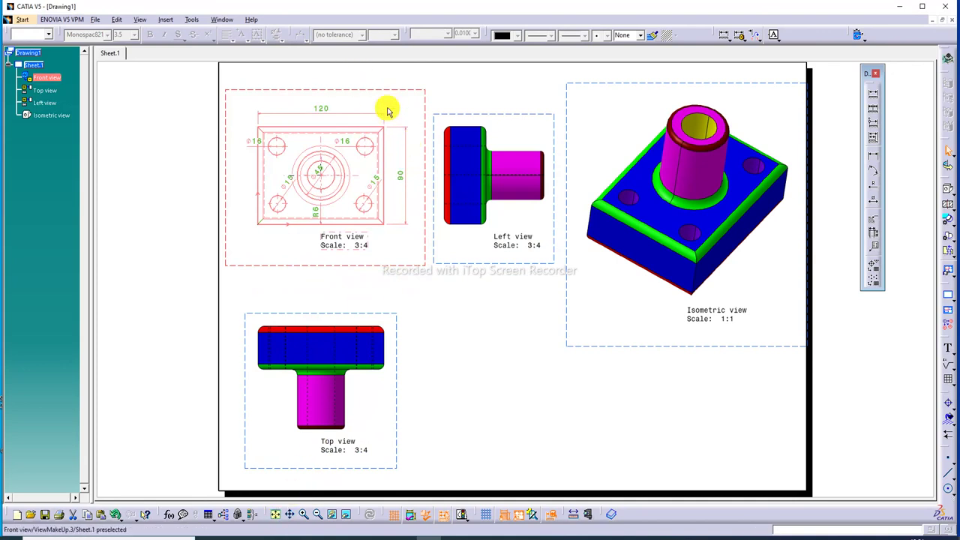
Drag the 120, Φ16, Φ15, Φ45, R6 and 90 dimensions outside the front view outline.
{"action": "left_click", "coordinate": [440, 300]}
{"action": "left_click", "coordinate": [336, 109]}
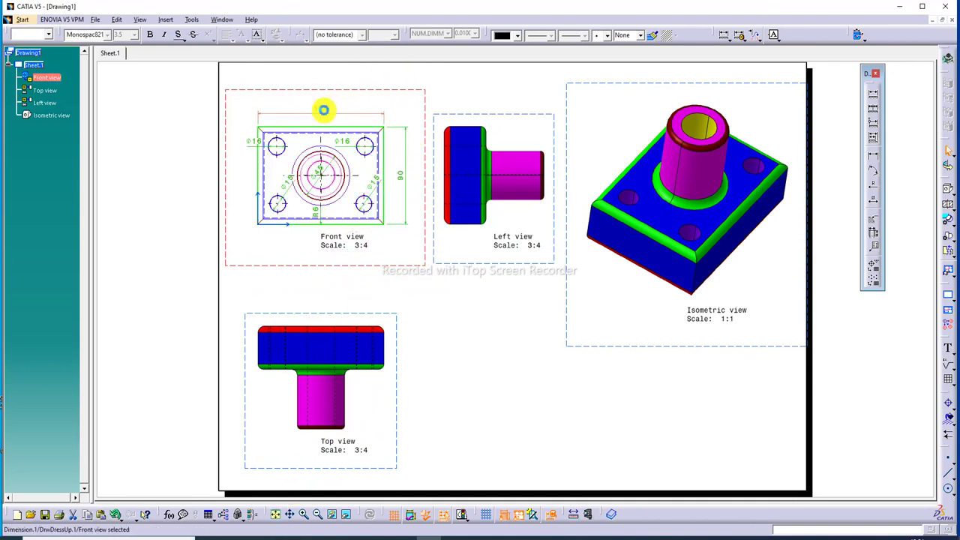
{"action": "left_click_drag", "start_coordinate": [321, 107], "coordinate": [326, 100]}
{"action": "left_click_drag", "start_coordinate": [256, 144], "coordinate": [247, 123]}
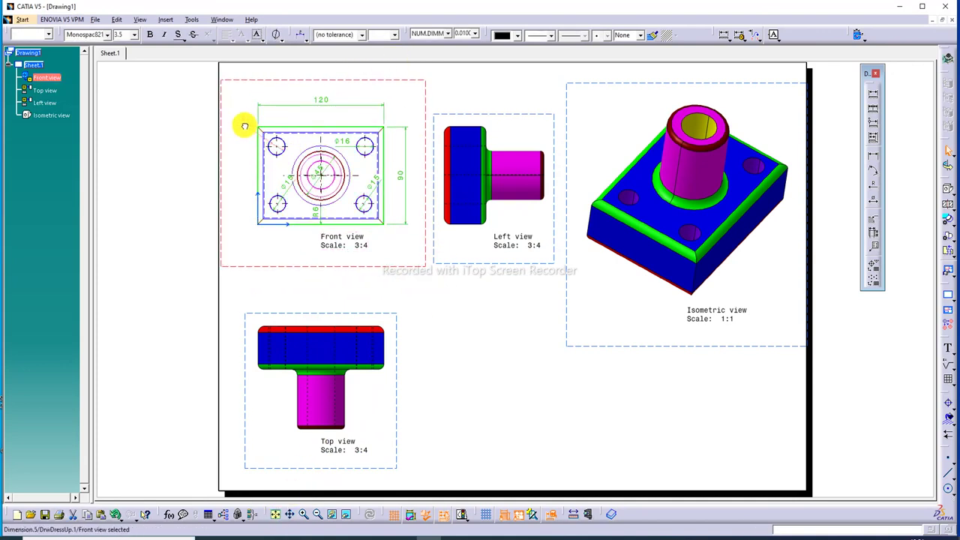
{"action": "left_click_drag", "start_coordinate": [267, 213], "coordinate": [245, 235]}
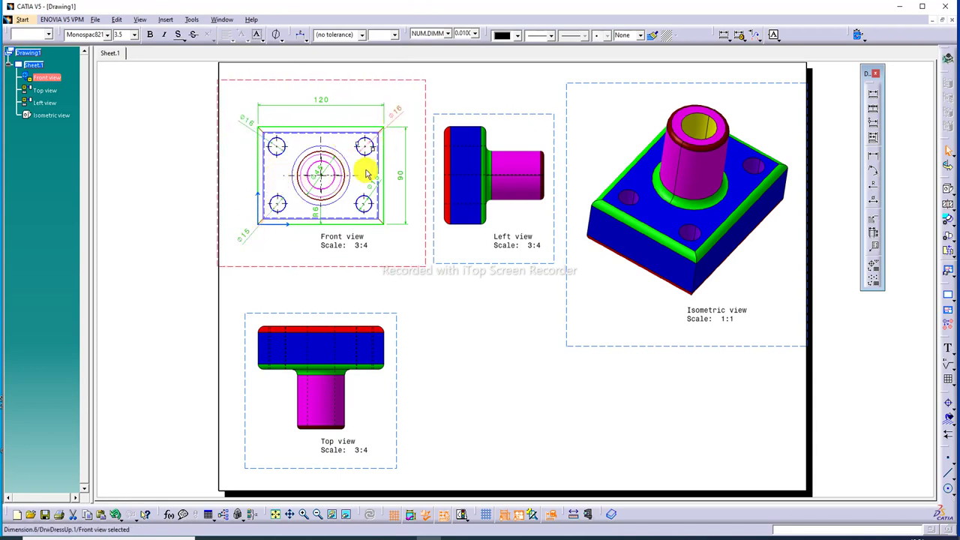
{"action": "left_click_drag", "start_coordinate": [321, 171], "coordinate": [298, 238]}
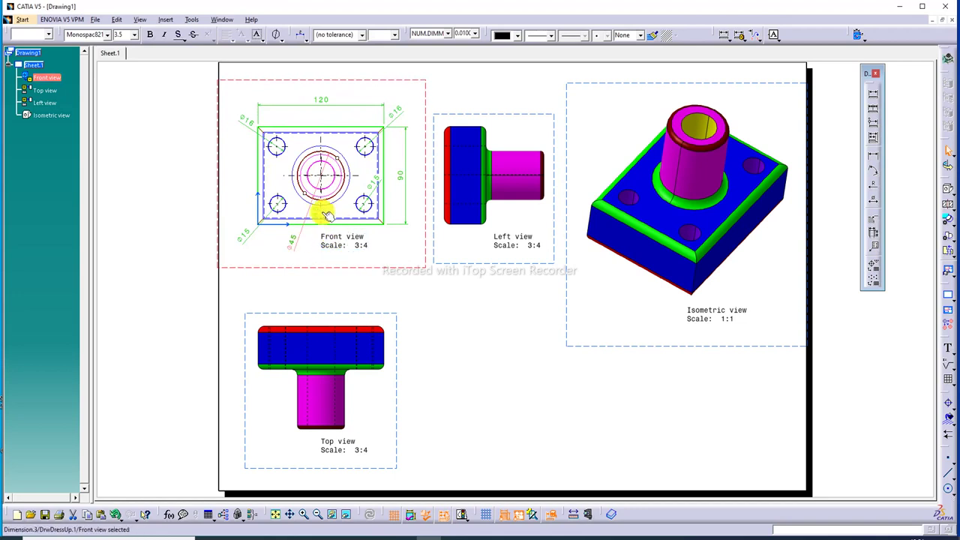
{"action": "left_click_drag", "start_coordinate": [317, 208], "coordinate": [370, 223]}
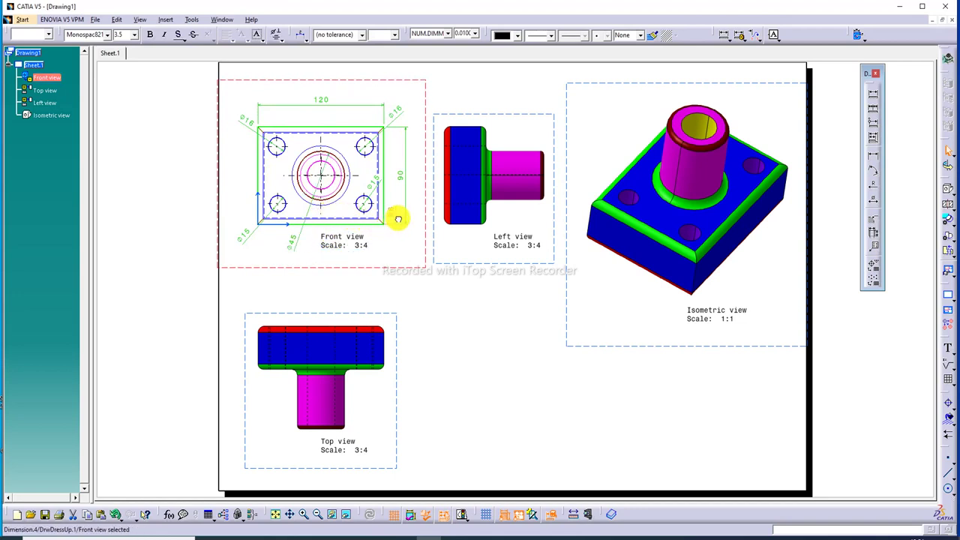
{"action": "left_click_drag", "start_coordinate": [402, 230], "coordinate": [401, 232]}
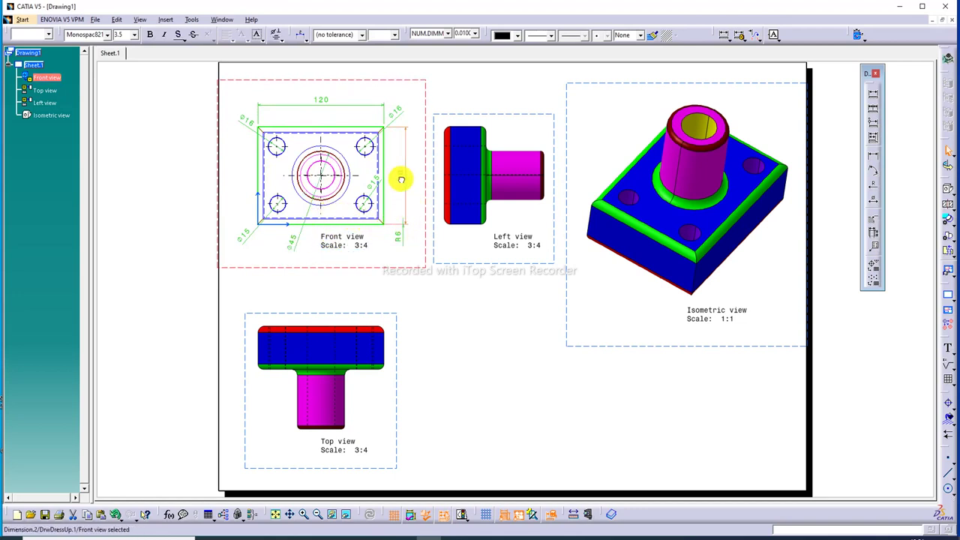
{"action": "left_click_drag", "start_coordinate": [401, 180], "coordinate": [402, 177]}
Shift the left view slightly right and the front view group slightly up-left.
{"action": "left_click", "coordinate": [417, 227]}
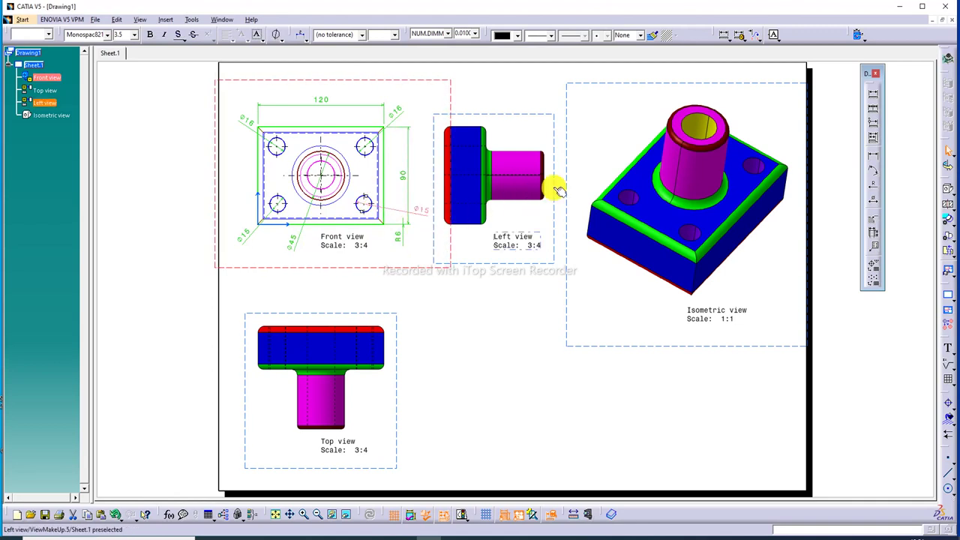
{"action": "left_click_drag", "start_coordinate": [555, 188], "coordinate": [563, 186]}
{"action": "left_click", "coordinate": [483, 335]}
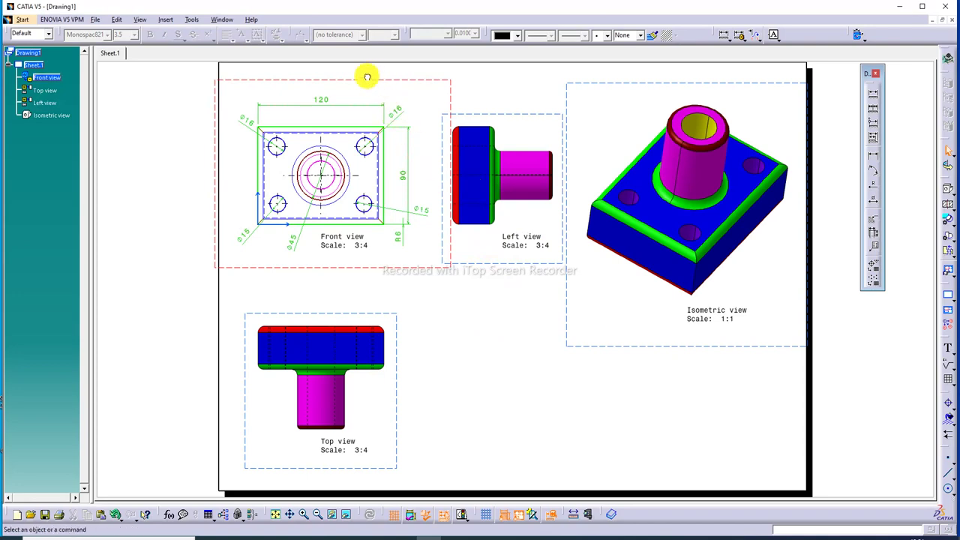
{"action": "left_click_drag", "start_coordinate": [367, 76], "coordinate": [364, 70]}
Move the 120, Φ16 and 90 dimensions together closer to the view.
{"action": "left_click", "coordinate": [323, 99]}
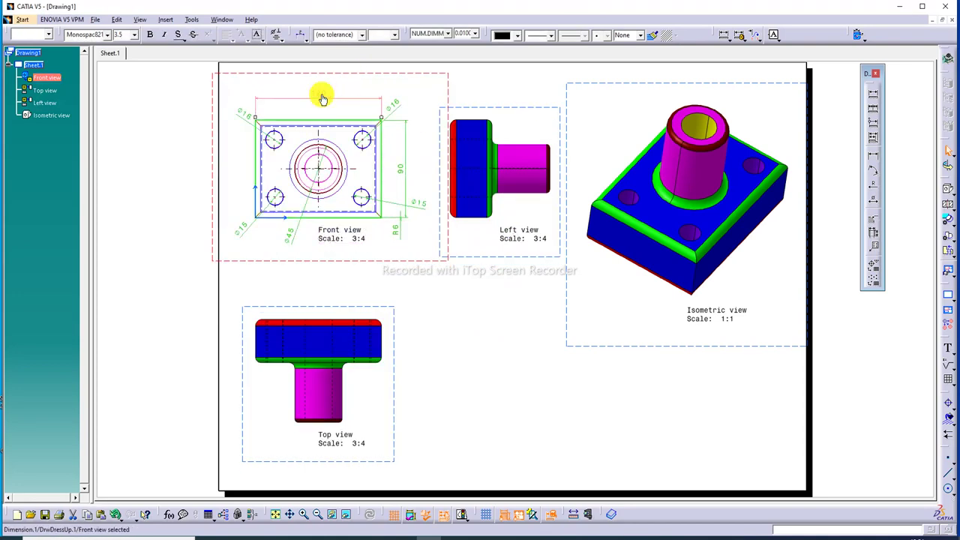
{"action": "left_click", "coordinate": [386, 103], "text": "ctrl"}
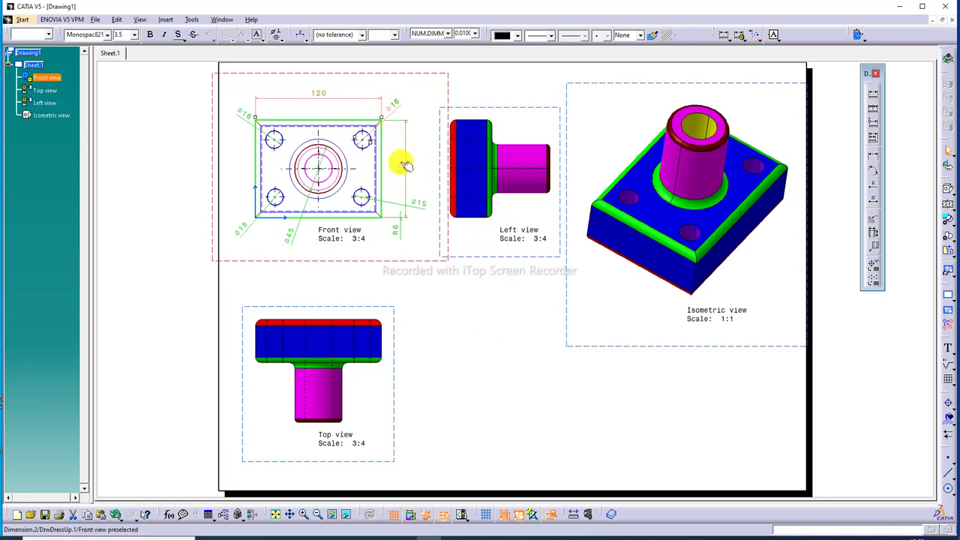
{"action": "left_click", "coordinate": [401, 174], "text": "ctrl"}
{"action": "left_click_drag", "start_coordinate": [401, 174], "coordinate": [365, 223]}
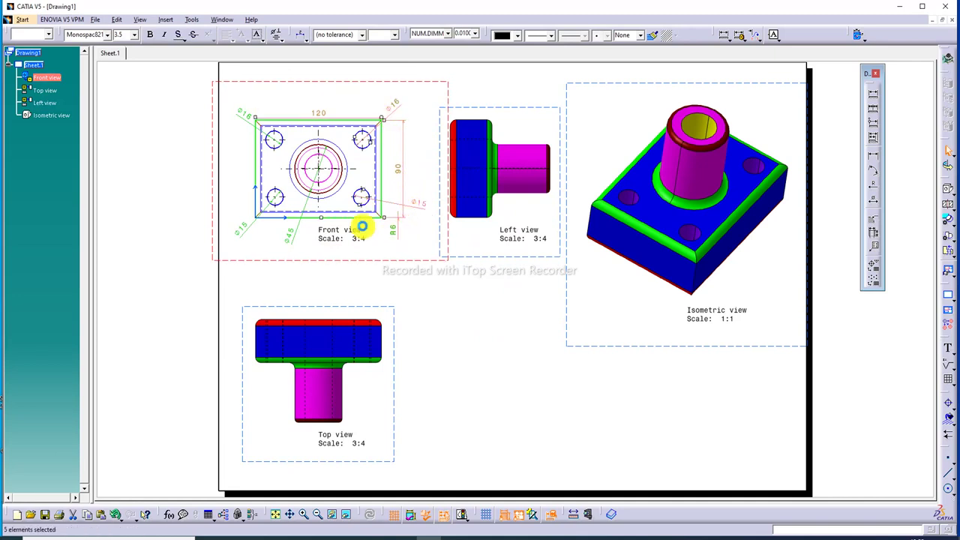
Set the selected front view dimensions, including Φ45, Φ15 and Φ16, to 5.0 text size.
{"action": "left_click", "coordinate": [283, 233], "text": "ctrl"}
{"action": "left_click", "coordinate": [240, 227], "text": "ctrl"}
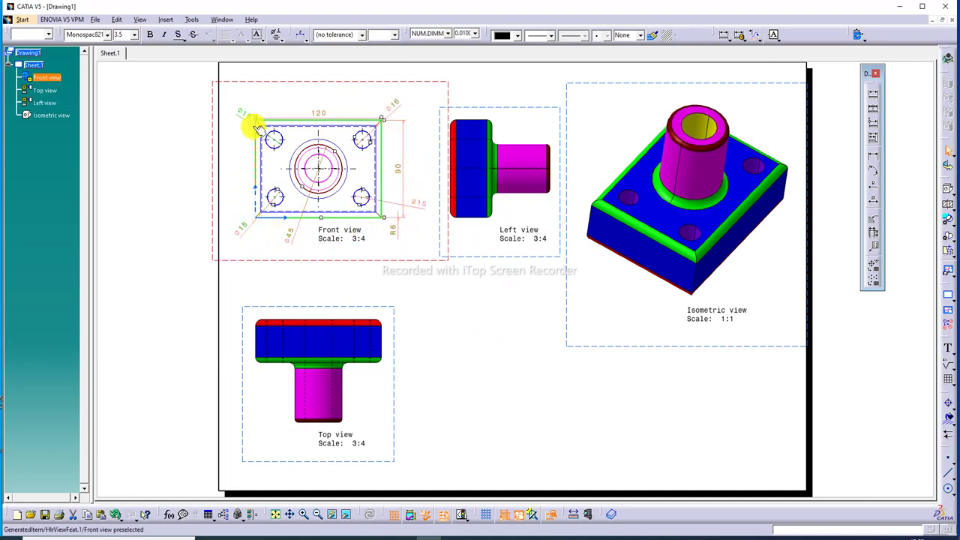
{"action": "left_click", "coordinate": [244, 116], "text": "ctrl"}
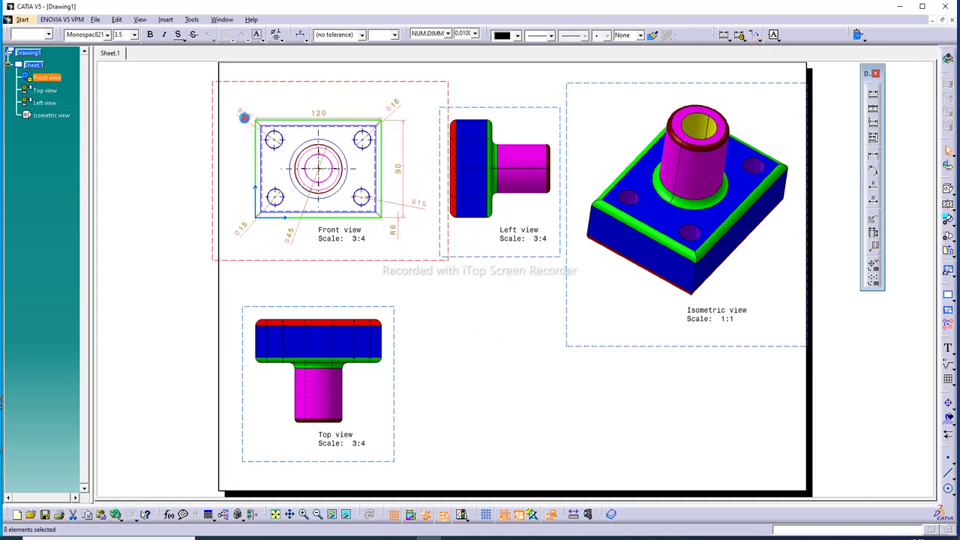
{"action": "left_click", "coordinate": [136, 37]}
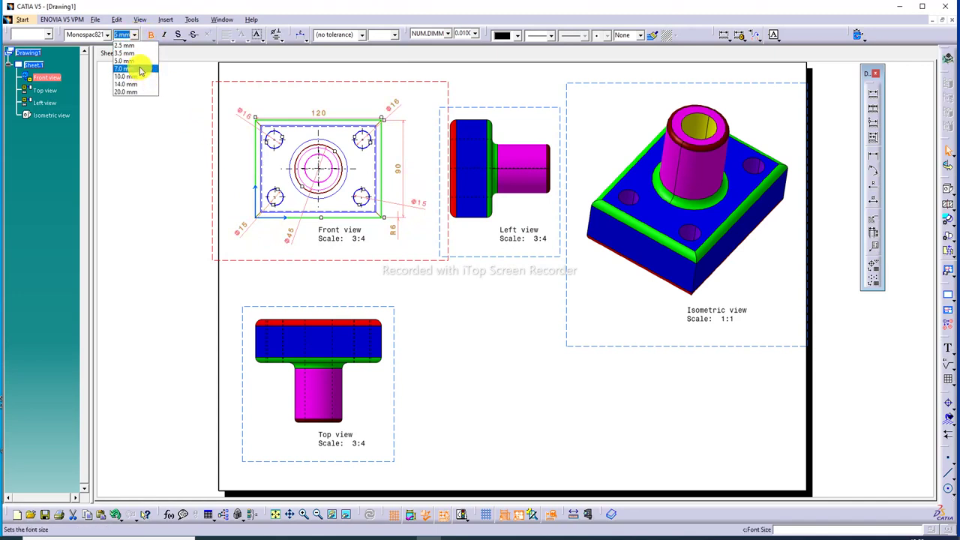
{"action": "left_click", "coordinate": [132, 63]}
{"action": "left_click", "coordinate": [459, 327]}
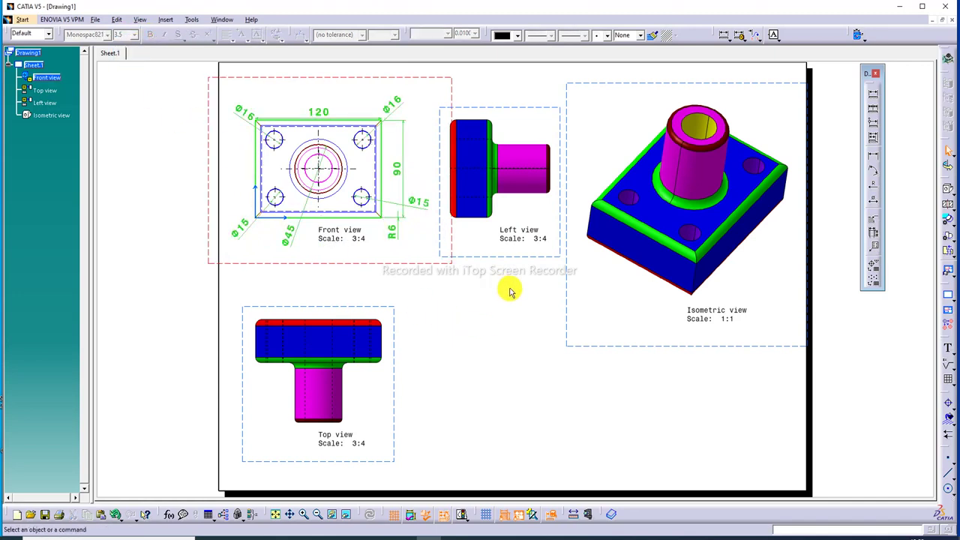
Reposition the 120 dimension higher, Φ16 top-left, R6 below the corner, and Φ45.
{"action": "left_click_drag", "start_coordinate": [331, 113], "coordinate": [328, 89]}
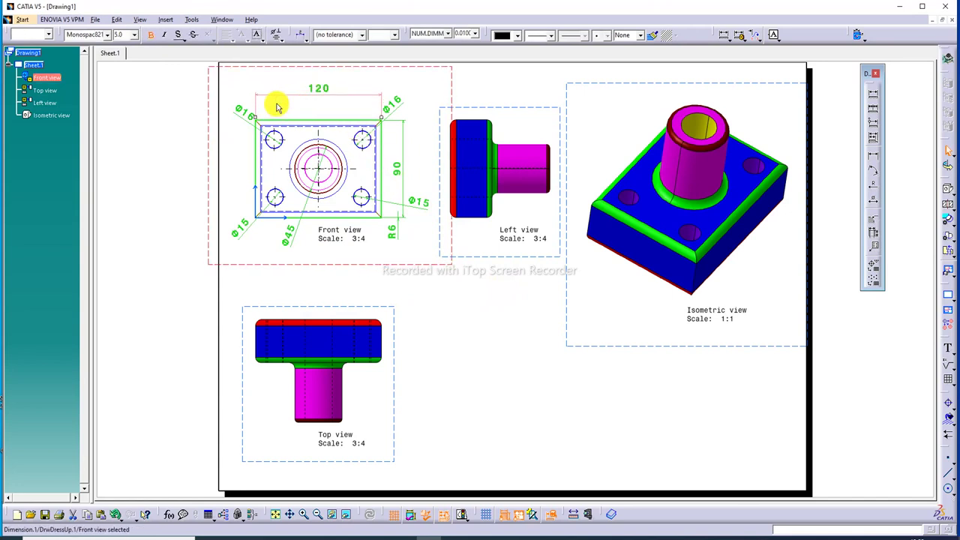
{"action": "left_click_drag", "start_coordinate": [248, 105], "coordinate": [240, 105]}
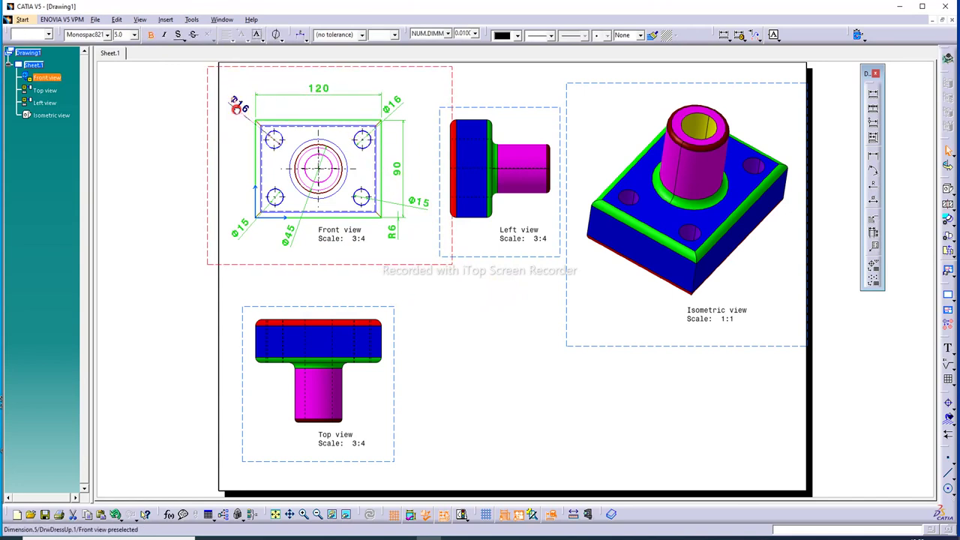
{"action": "left_click", "coordinate": [403, 99]}
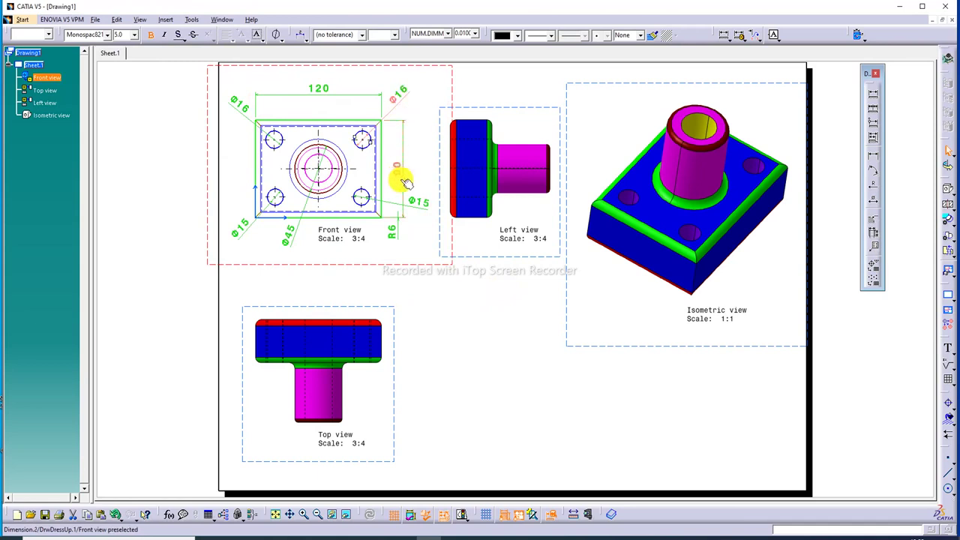
{"action": "left_click", "coordinate": [403, 234]}
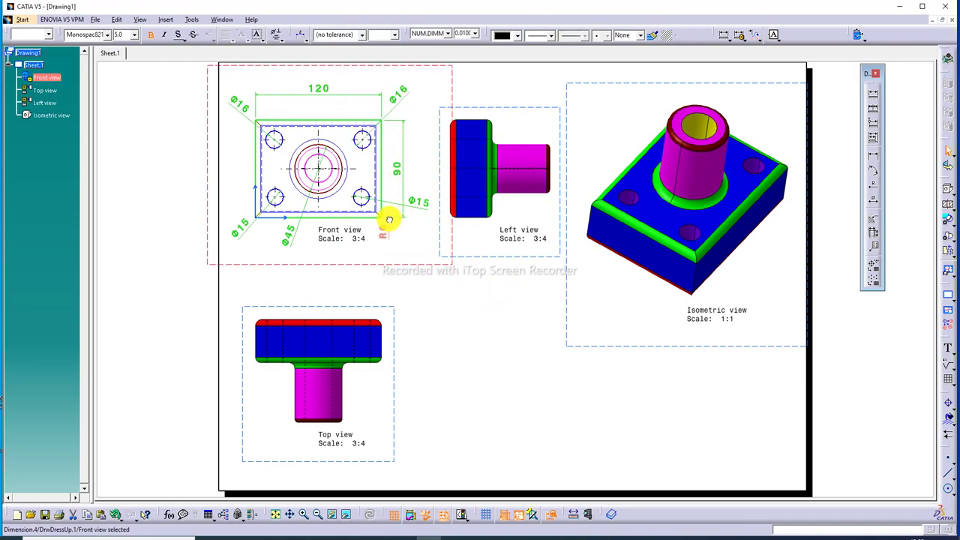
{"action": "left_click_drag", "start_coordinate": [389, 218], "coordinate": [401, 234]}
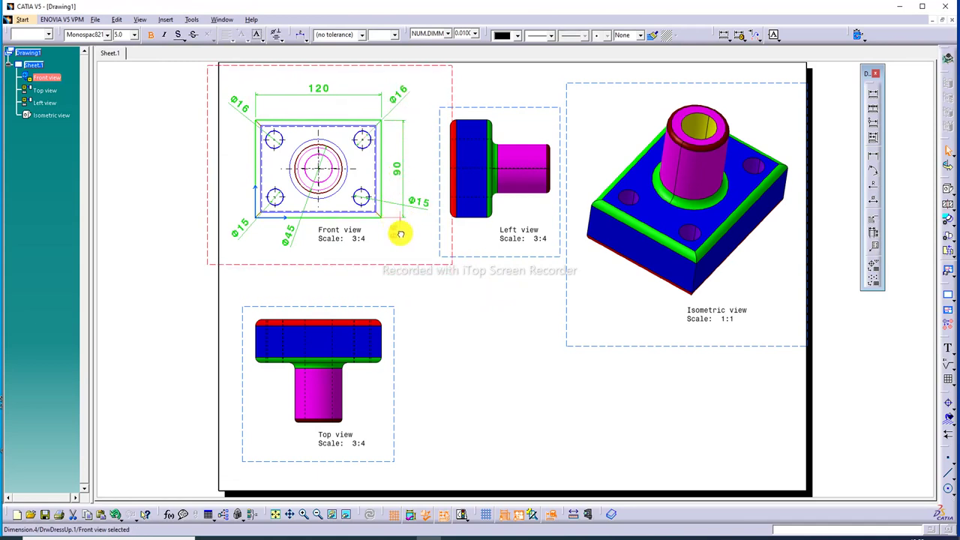
{"action": "left_click_drag", "start_coordinate": [292, 231], "coordinate": [295, 236]}
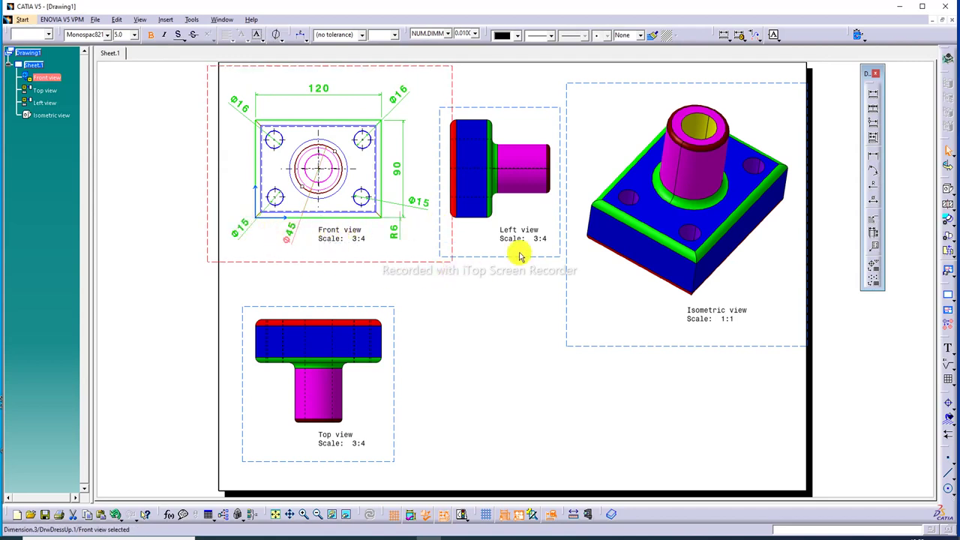
{"action": "left_click", "coordinate": [873, 92]}
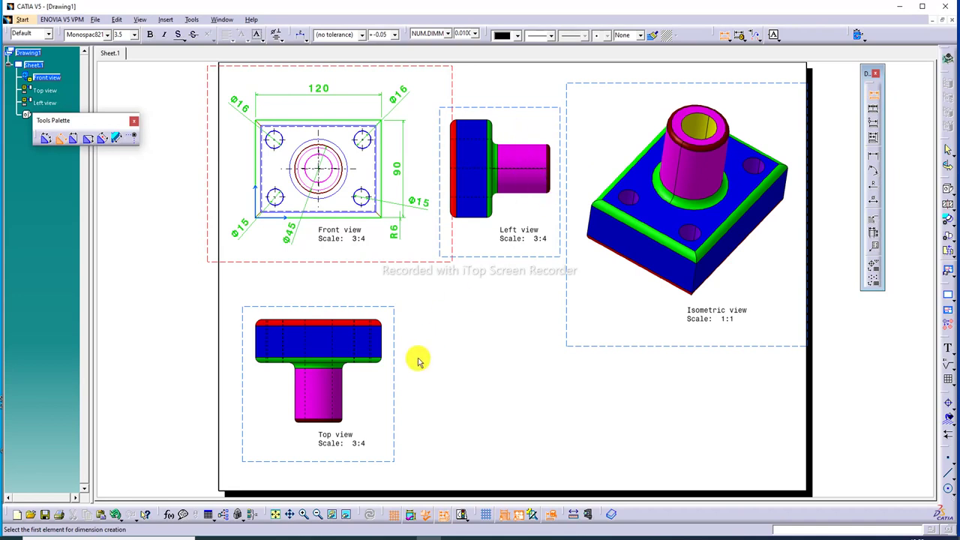
{"action": "left_click", "coordinate": [354, 368]}
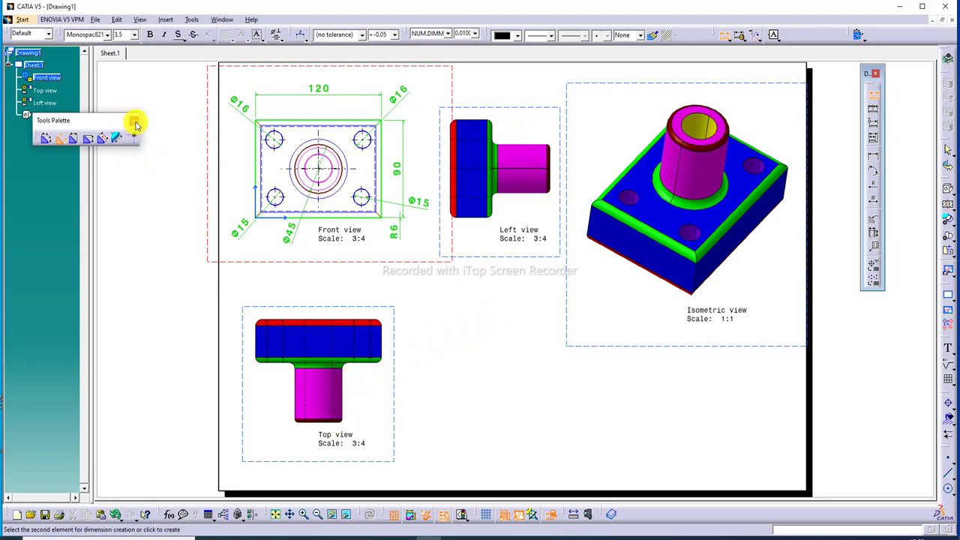
{"action": "left_click", "coordinate": [876, 79]}
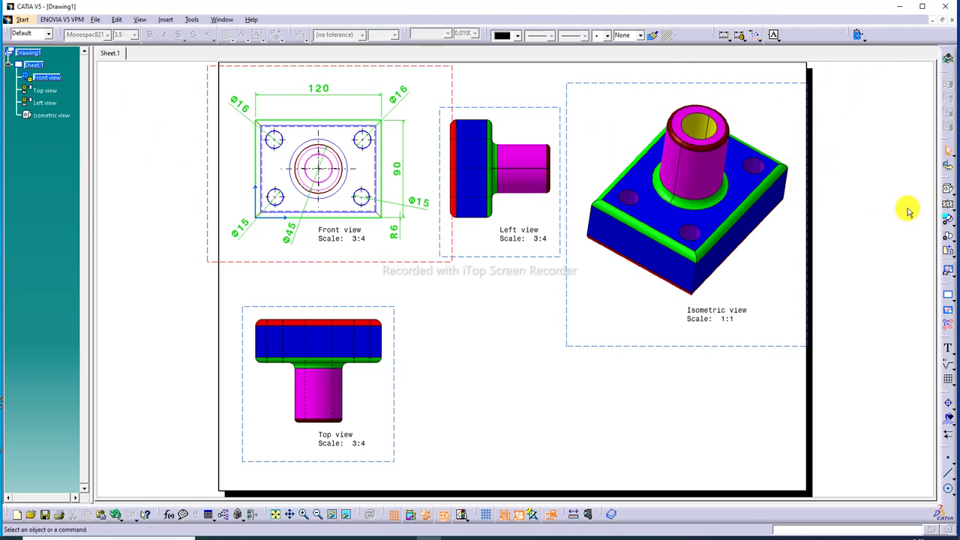
{"action": "left_click", "coordinate": [261, 121]}
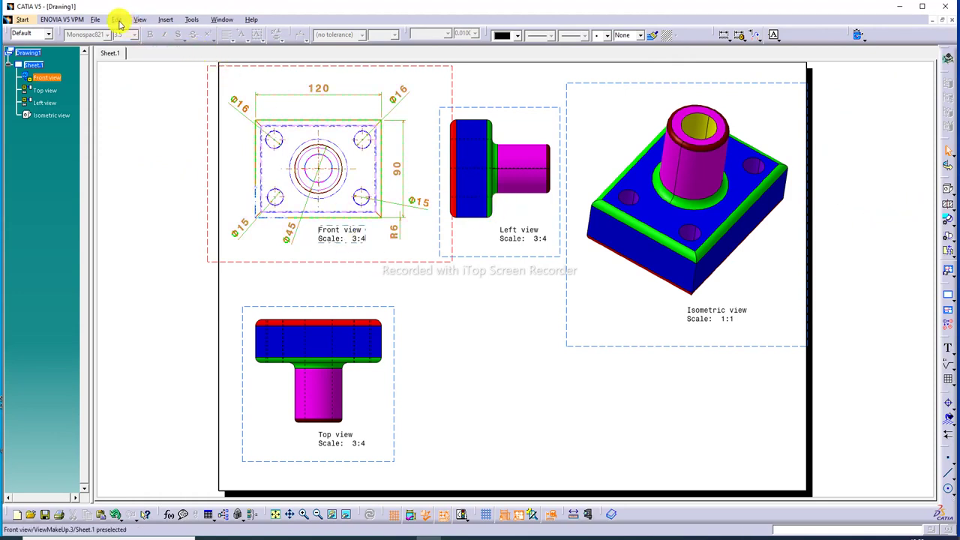
In the sheet background, create a frame with the Drawing Titleblock Sample 1 title block.
{"action": "left_click", "coordinate": [118, 21]}
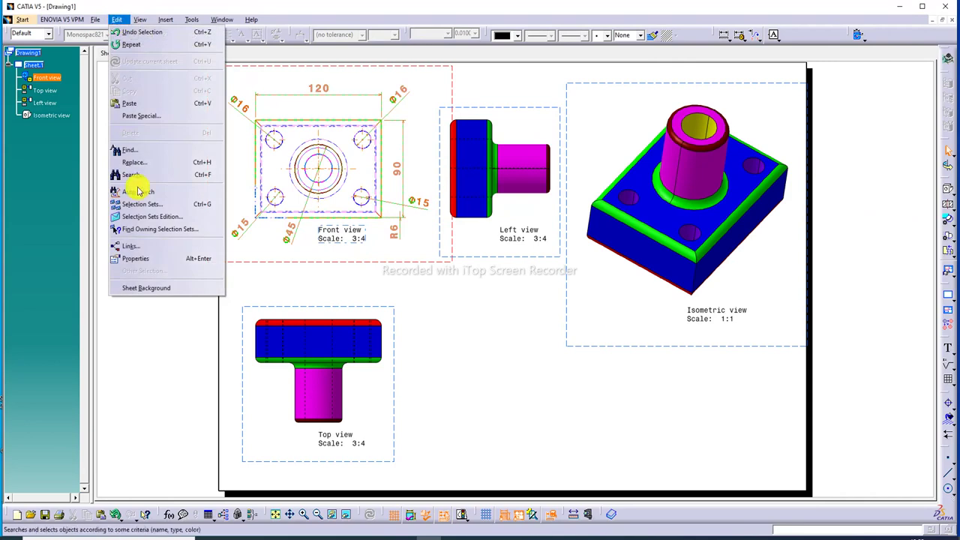
{"action": "left_click", "coordinate": [171, 287]}
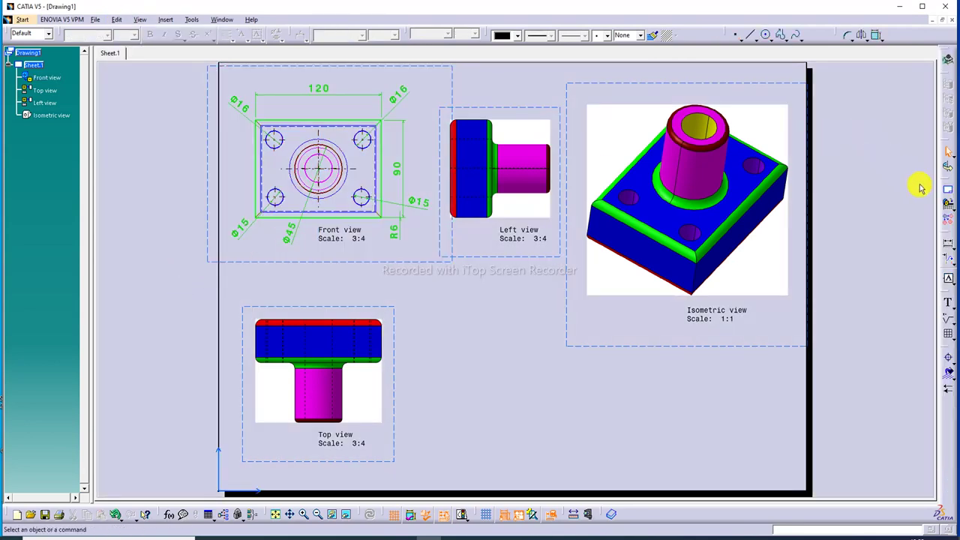
{"action": "left_click", "coordinate": [947, 190]}
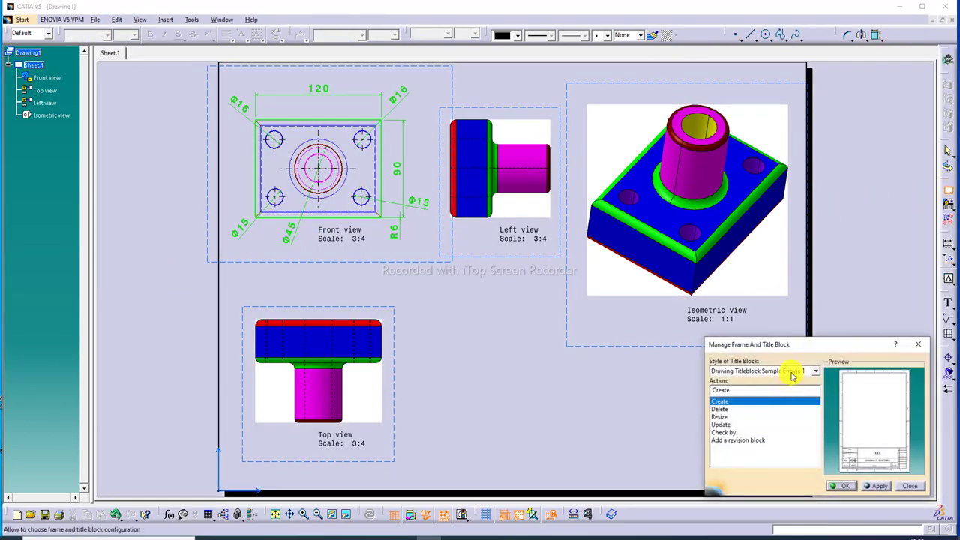
{"action": "left_click", "coordinate": [793, 373]}
{"action": "left_click", "coordinate": [789, 389]}
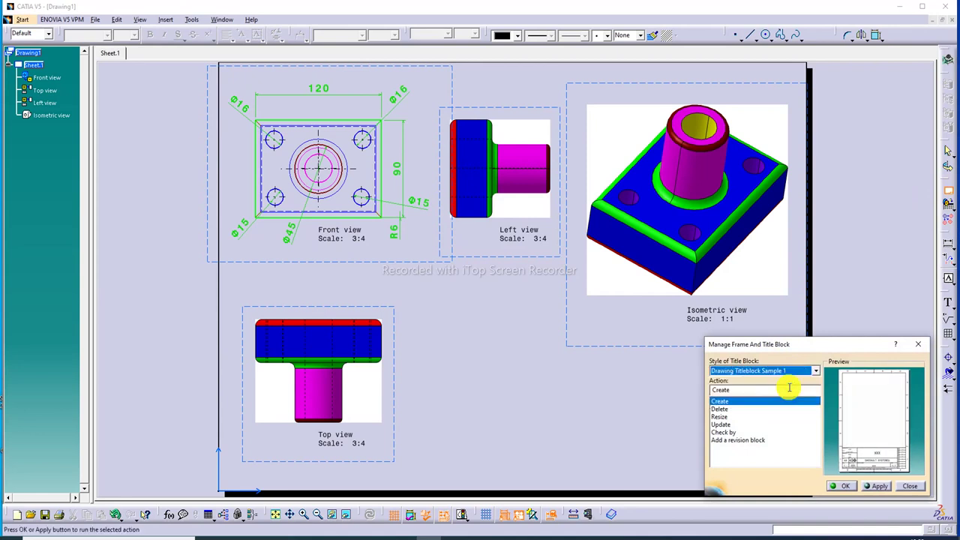
{"action": "left_click", "coordinate": [870, 487]}
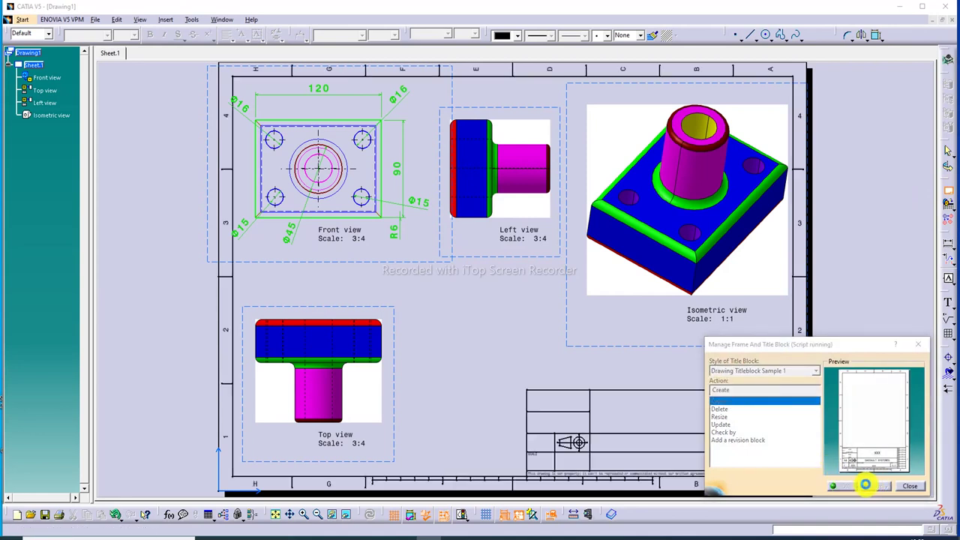
{"action": "left_click", "coordinate": [843, 486]}
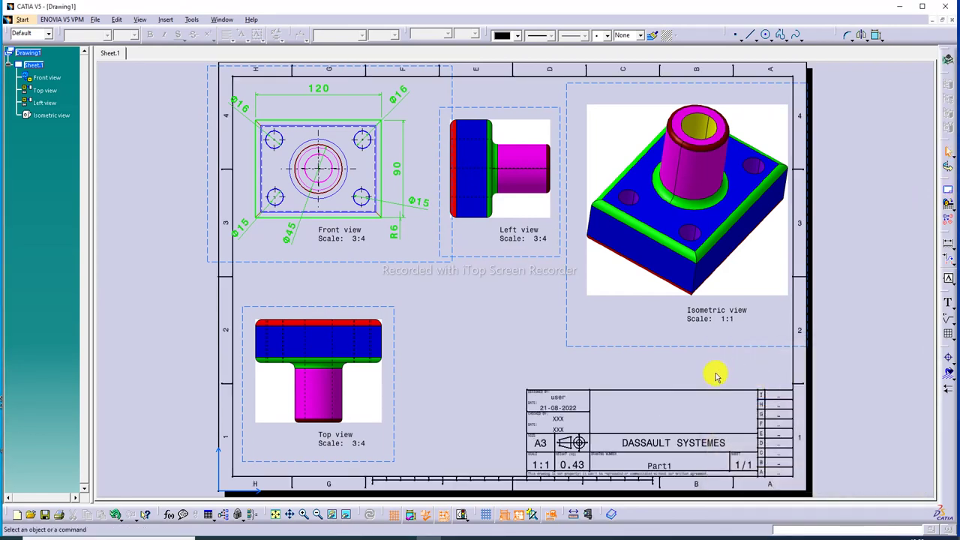
Delete the checked-by, date 21-08-2022, Designed By and disclaimer texts from the title block.
{"action": "middle_click_drag", "start_coordinate": [715, 372], "coordinate": [638, 283]}
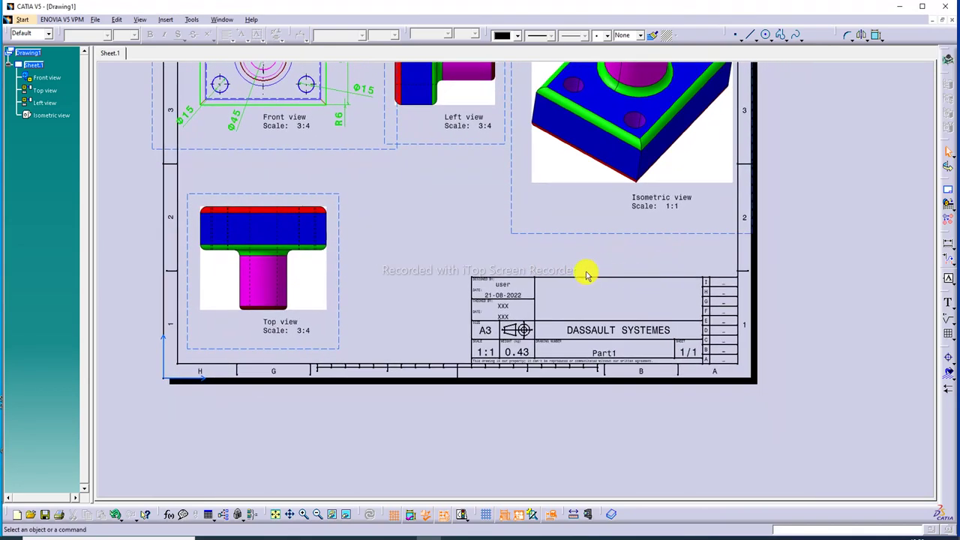
{"action": "left_click", "coordinate": [501, 308]}
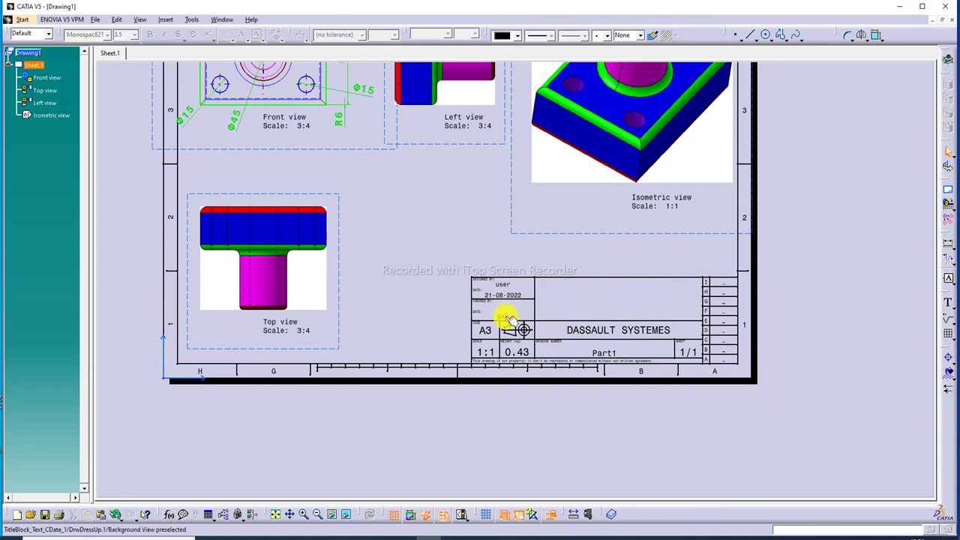
{"action": "key", "text": "Escape"}
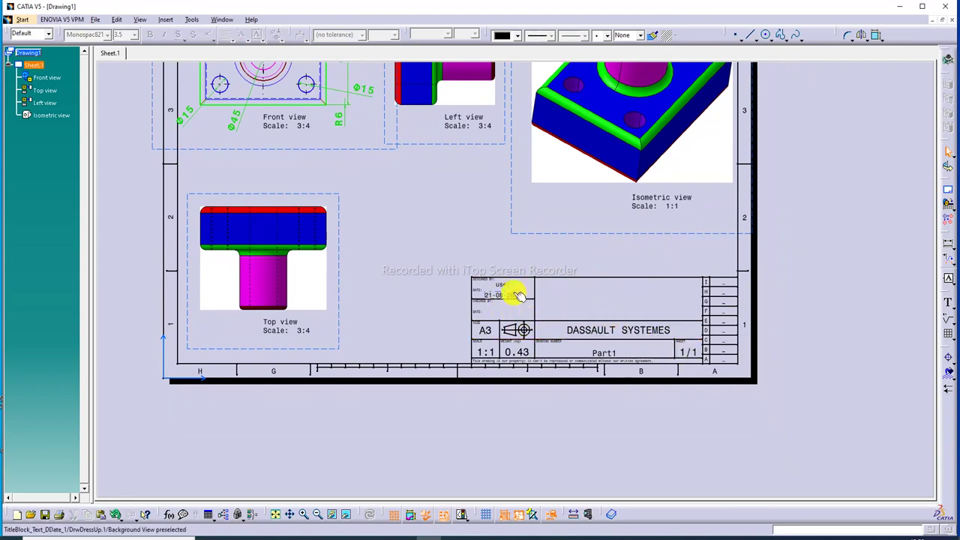
{"action": "left_click", "coordinate": [542, 294]}
{"action": "key", "text": "Delete"}
{"action": "left_click", "coordinate": [513, 286]}
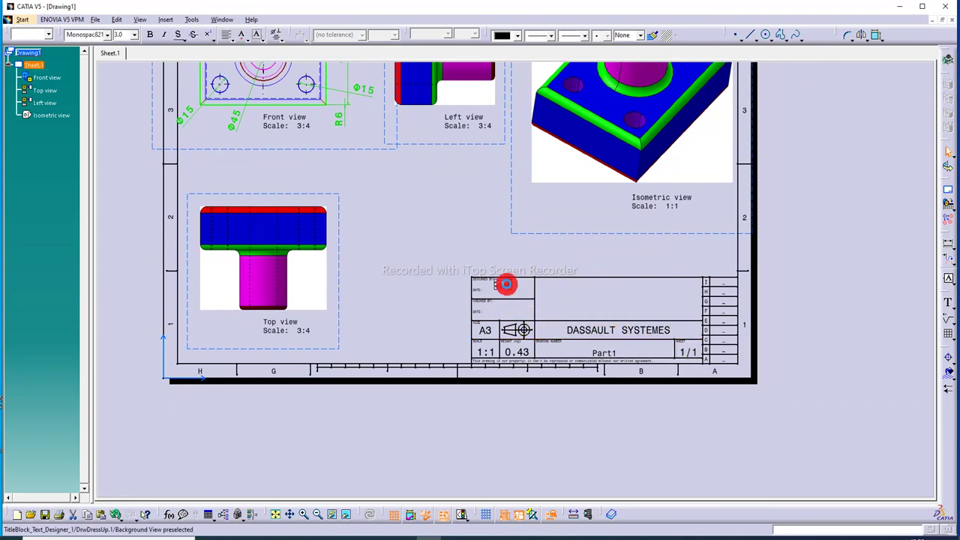
{"action": "key", "text": "Delete"}
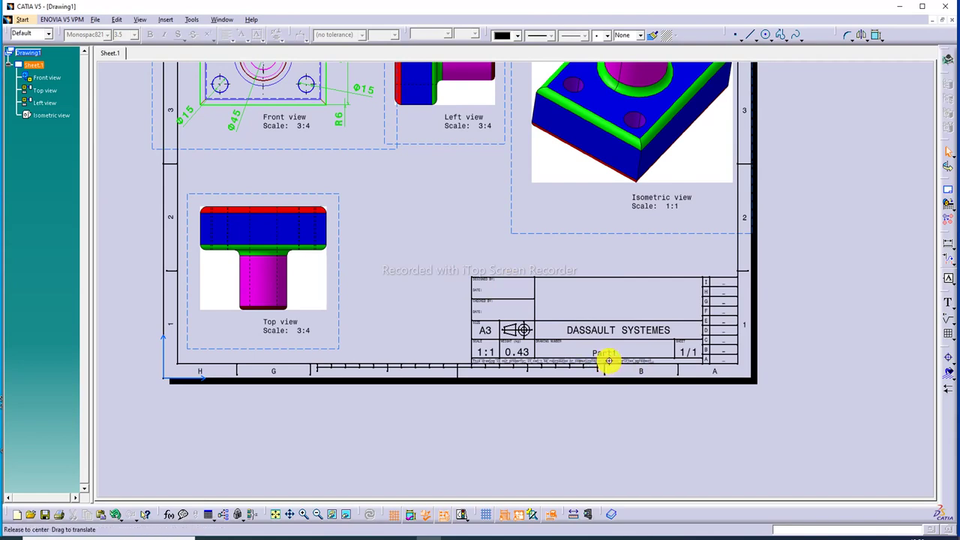
{"action": "mouse_move", "coordinate": [609, 361]}
{"action": "middle_mouse_down"}
{"action": "mouse_move", "coordinate": [602, 307]}
{"action": "mouse_move", "coordinate": [503, 173]}
{"action": "middle_mouse_up"}
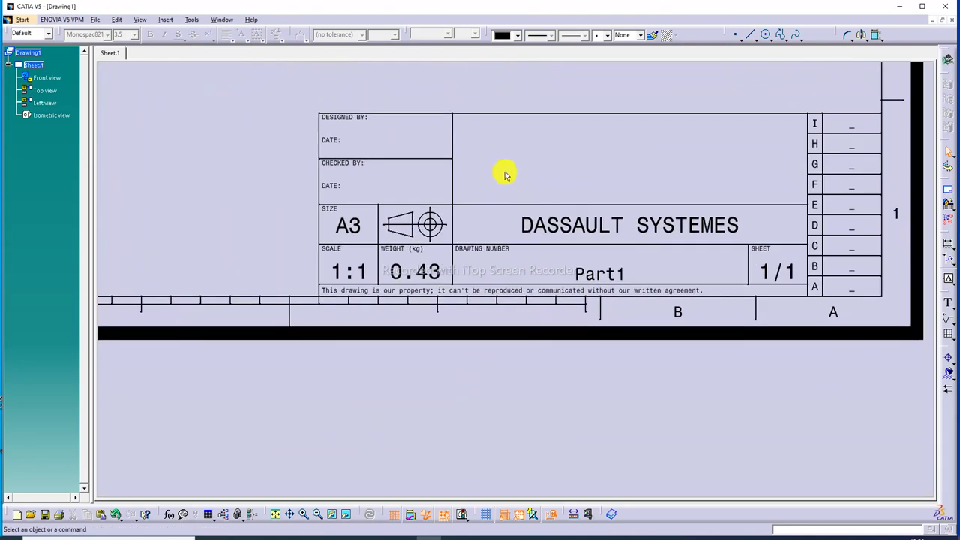
{"action": "left_click", "coordinate": [664, 290]}
{"action": "key", "text": "Delete"}
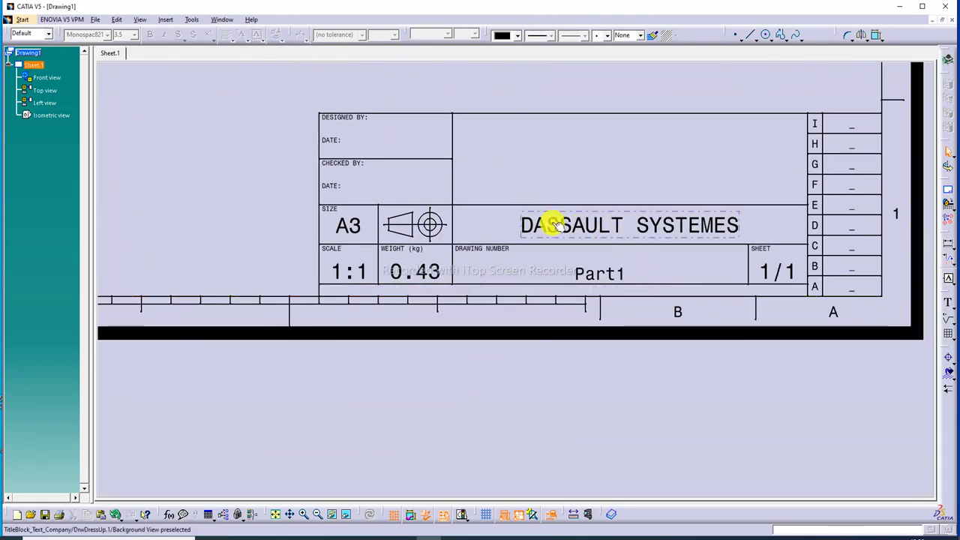
Replace the DASSAULT SYSTEMES company name with 'CAD,CAE TUTORIAL'.
{"action": "double_click", "coordinate": [606, 225]}
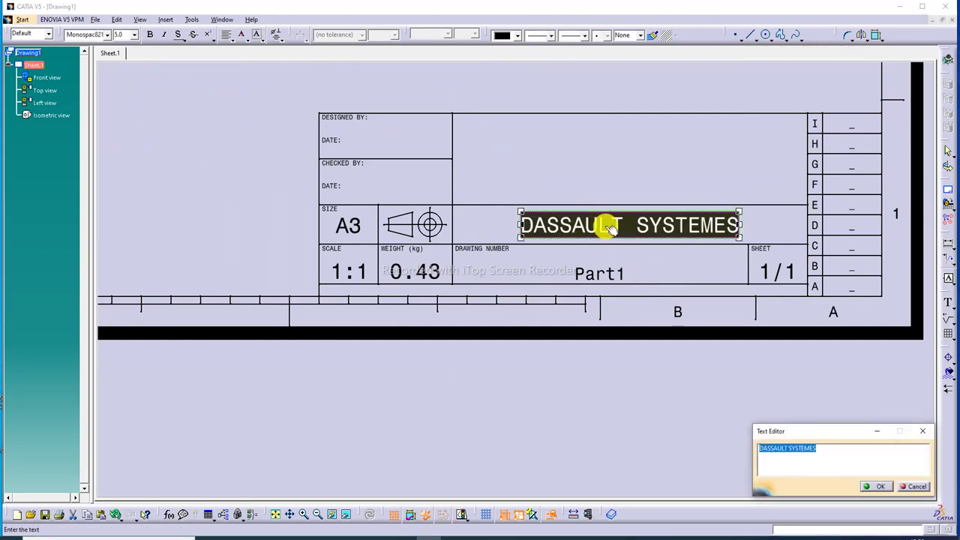
{"action": "key", "text": "BackSpace"}
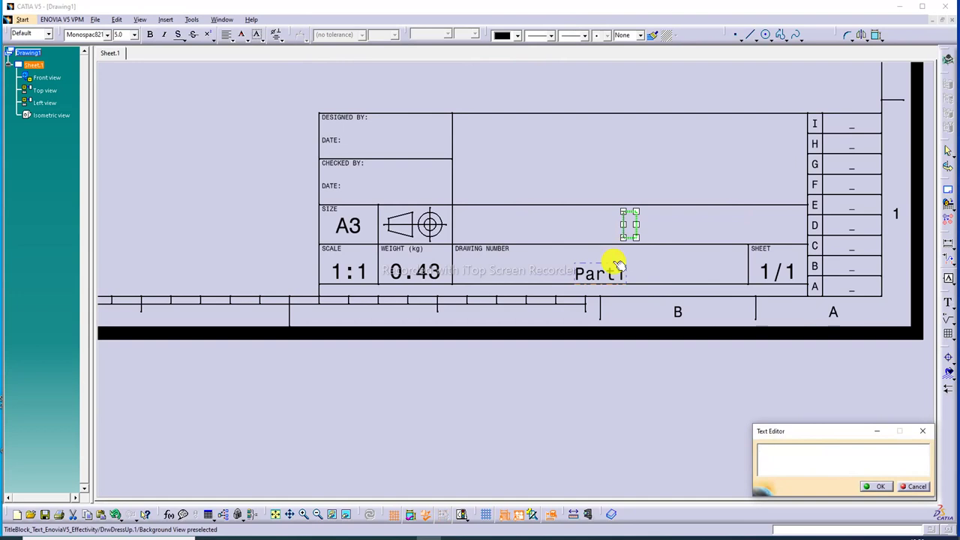
{"action": "type", "text": "CAD"}
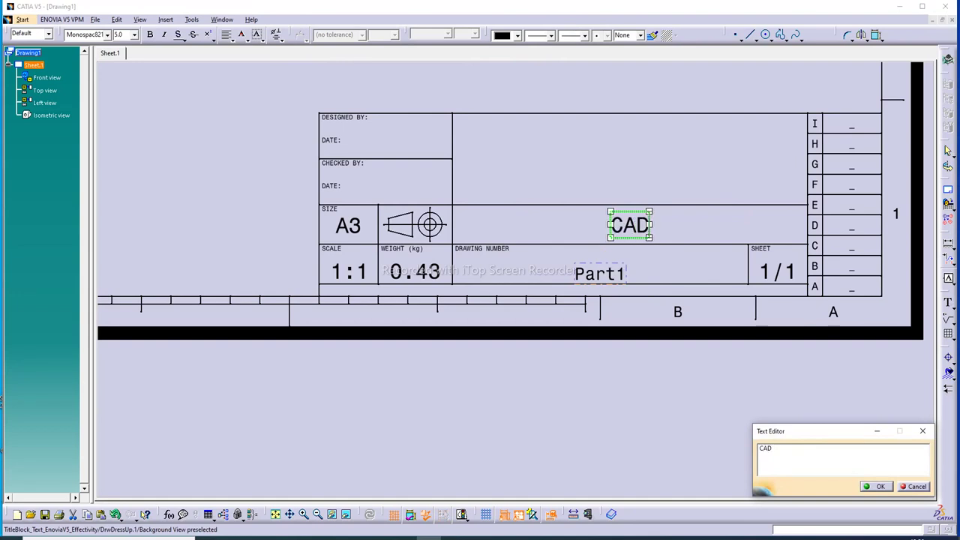
{"action": "type", "text": ",CAE "}
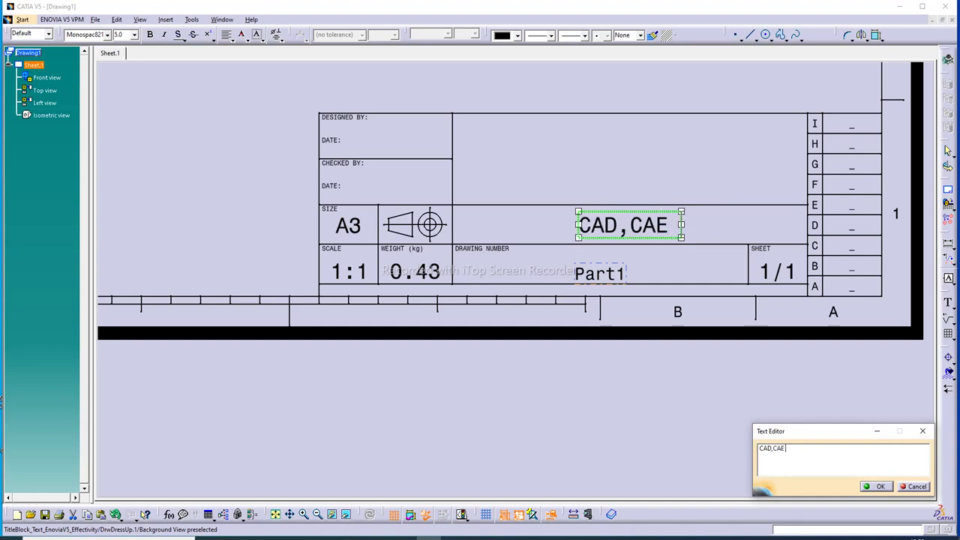
{"action": "type", "text": "TUTORO"}
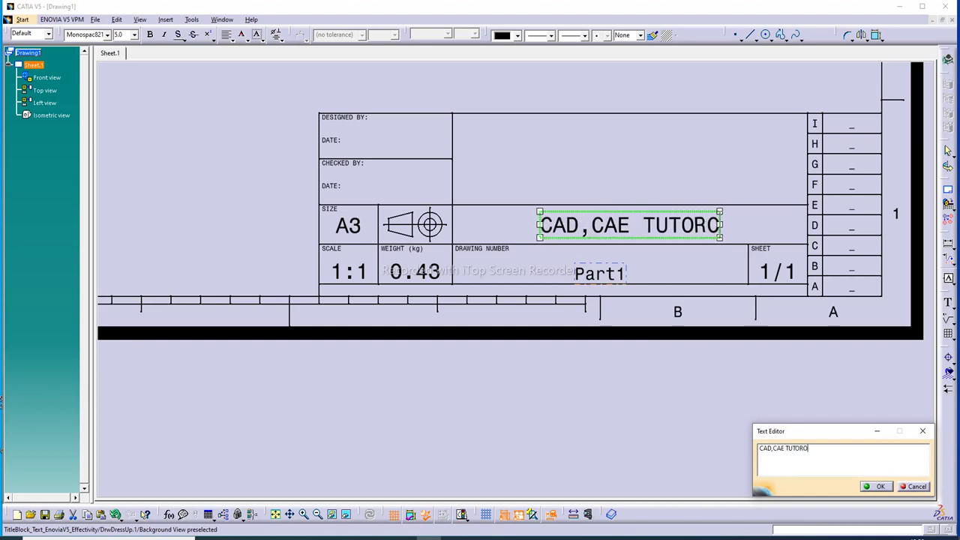
{"action": "key", "text": "BackSpace"}
{"action": "type", "text": "ILA"}
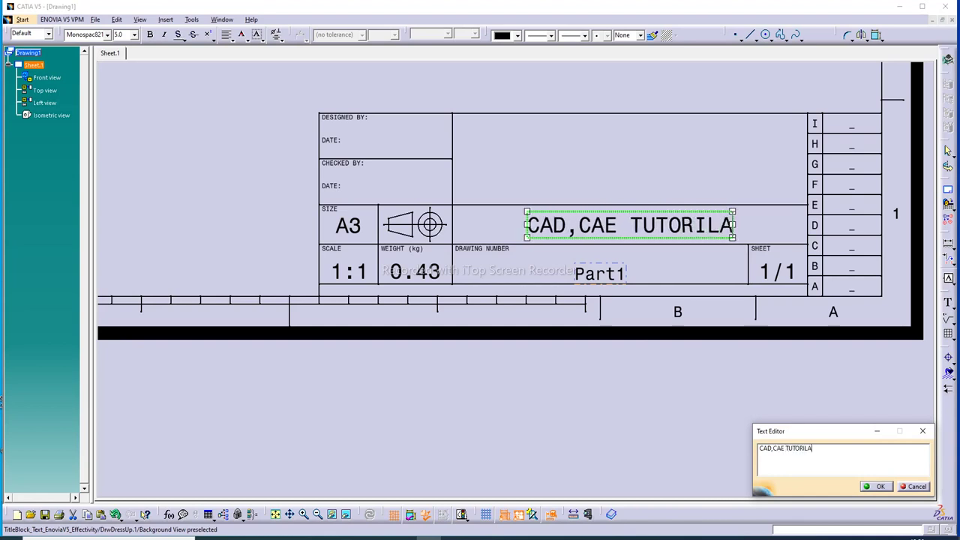
{"action": "key", "text": "BackSpace"}
{"action": "key", "text": "BackSpace"}
{"action": "key", "text": "BackSpace"}
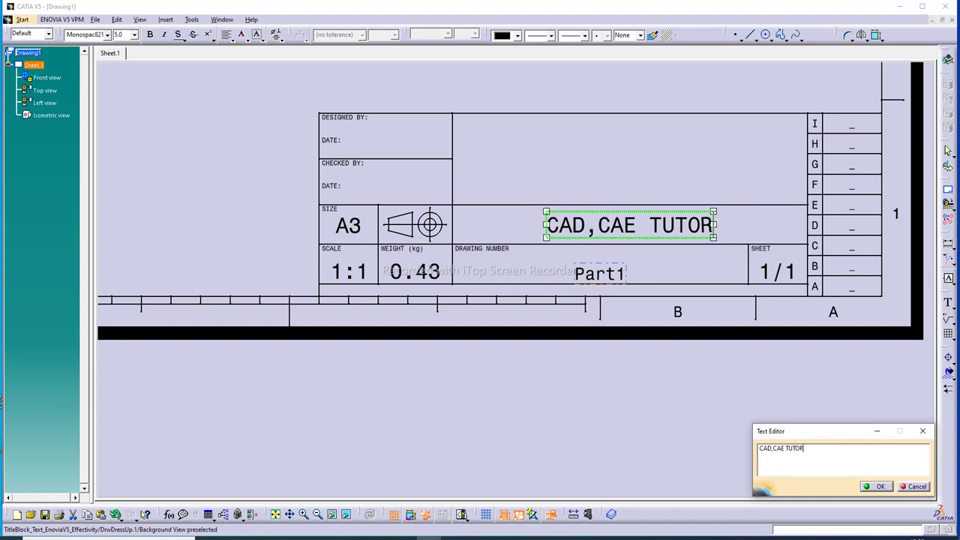
{"action": "type", "text": "IAL"}
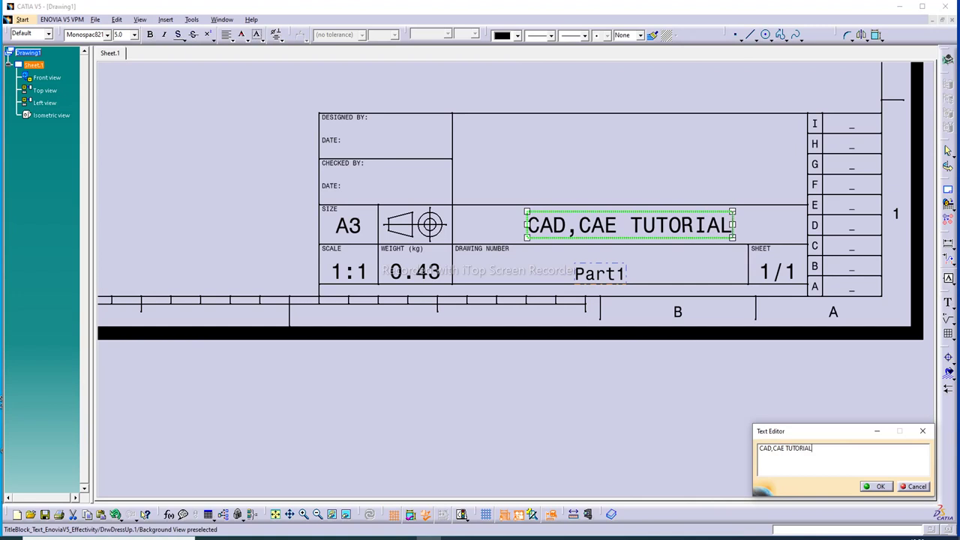
Make the CAD,CAE TUTORIAL text bold and red.
{"action": "left_click_drag", "start_coordinate": [819, 450], "coordinate": [740, 443]}
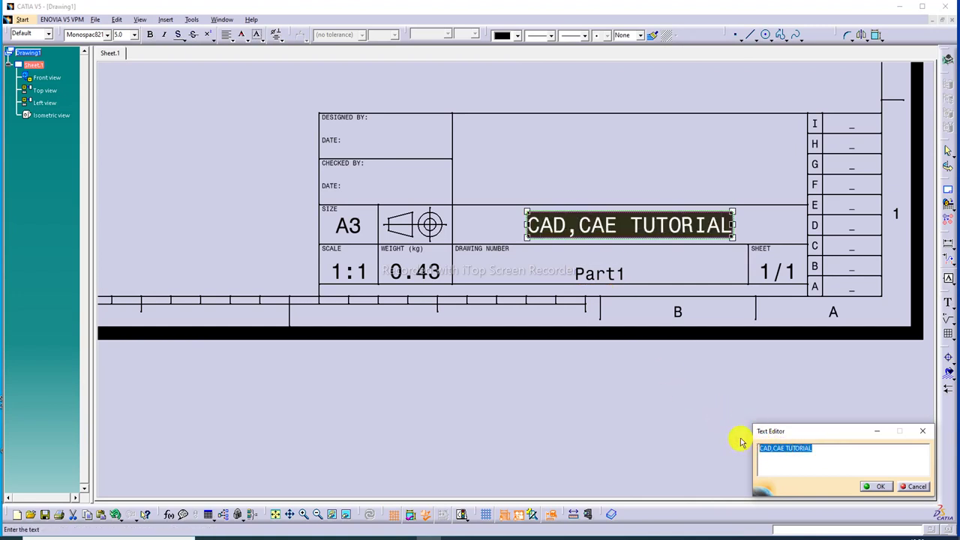
{"action": "left_click", "coordinate": [153, 38]}
{"action": "left_click", "coordinate": [521, 38]}
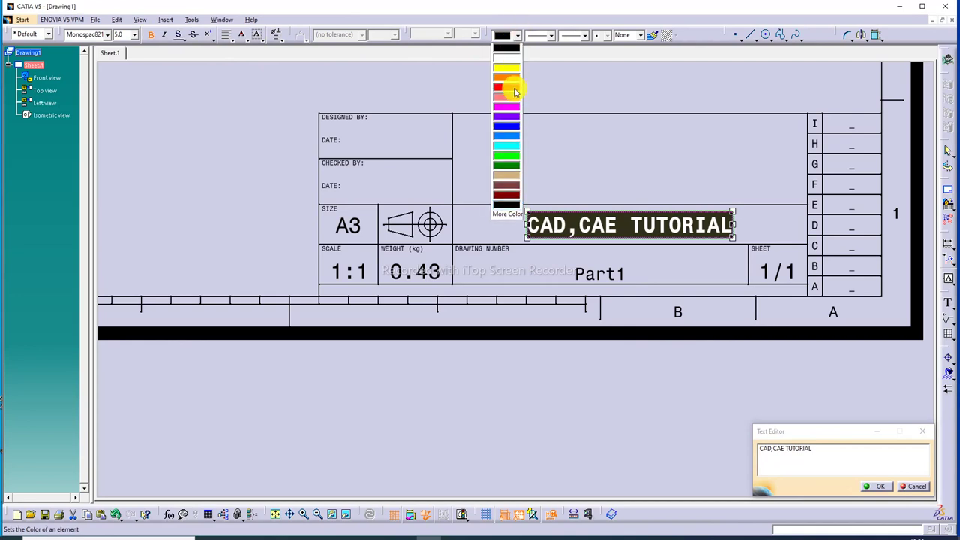
{"action": "left_click", "coordinate": [512, 87]}
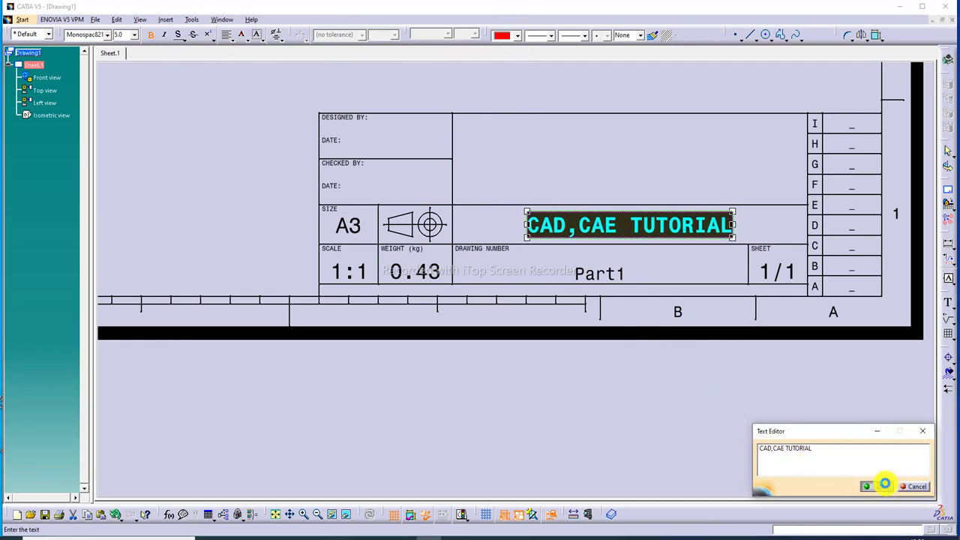
{"action": "left_click", "coordinate": [876, 486]}
Change the Part1 drawing number to 'PARTS-3'.
{"action": "double_click", "coordinate": [615, 275]}
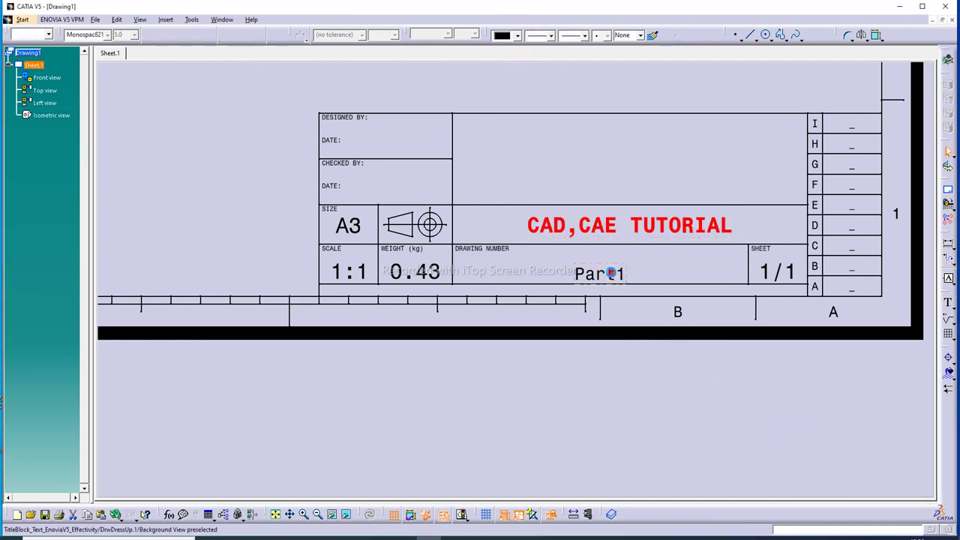
{"action": "key", "text": "BackSpace"}
{"action": "type", "text": "PA"}
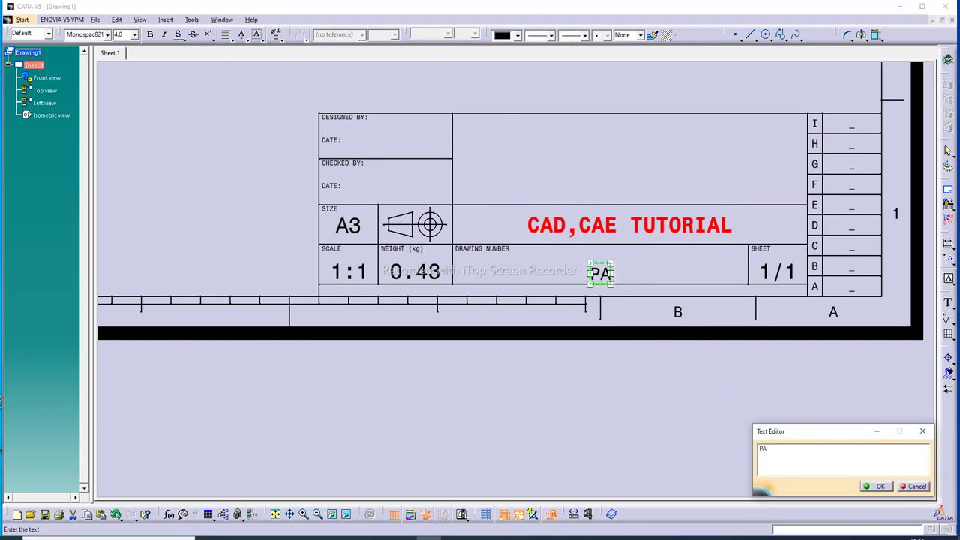
{"action": "type", "text": "RTS-"}
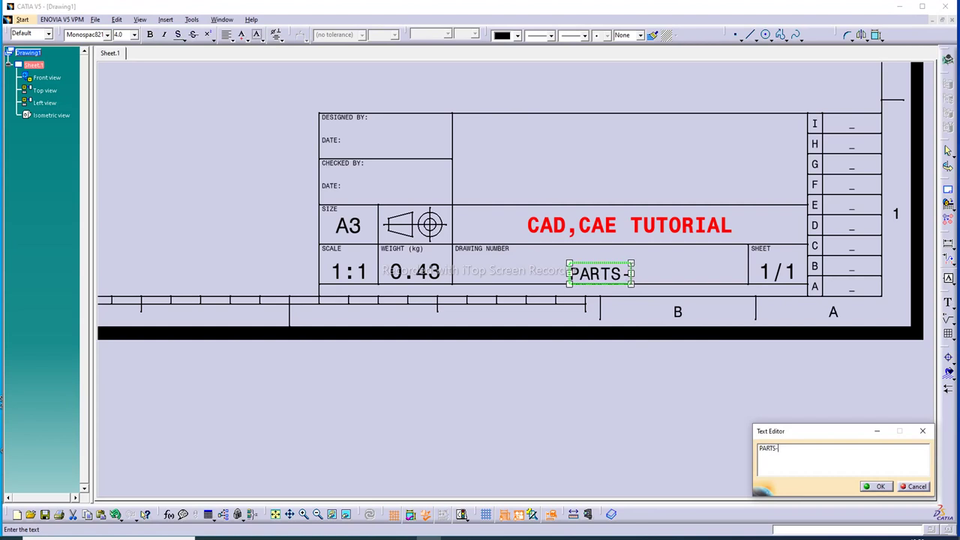
{"action": "type", "text": "3"}
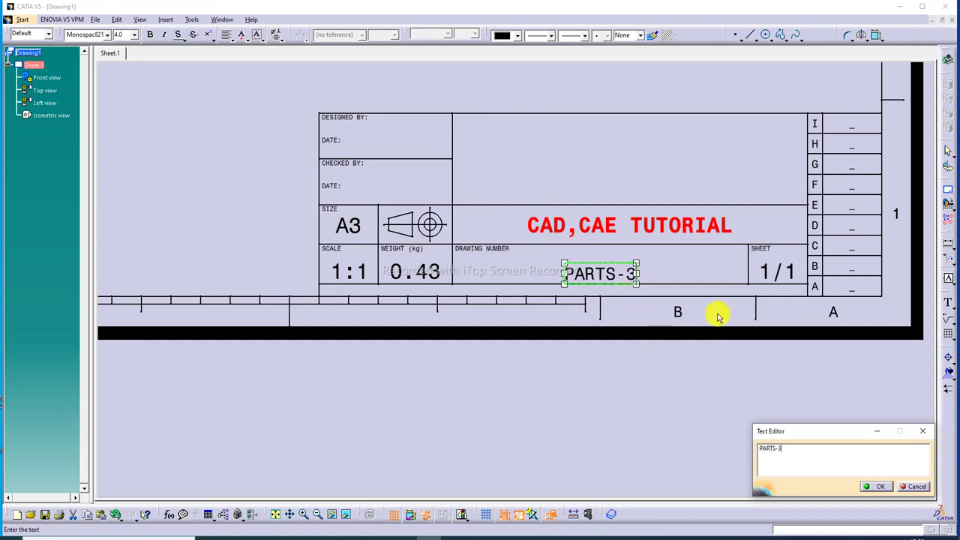
Format the PARTS-3 text at size 5.0 in blue.
{"action": "left_click_drag", "start_coordinate": [782, 450], "coordinate": [750, 448]}
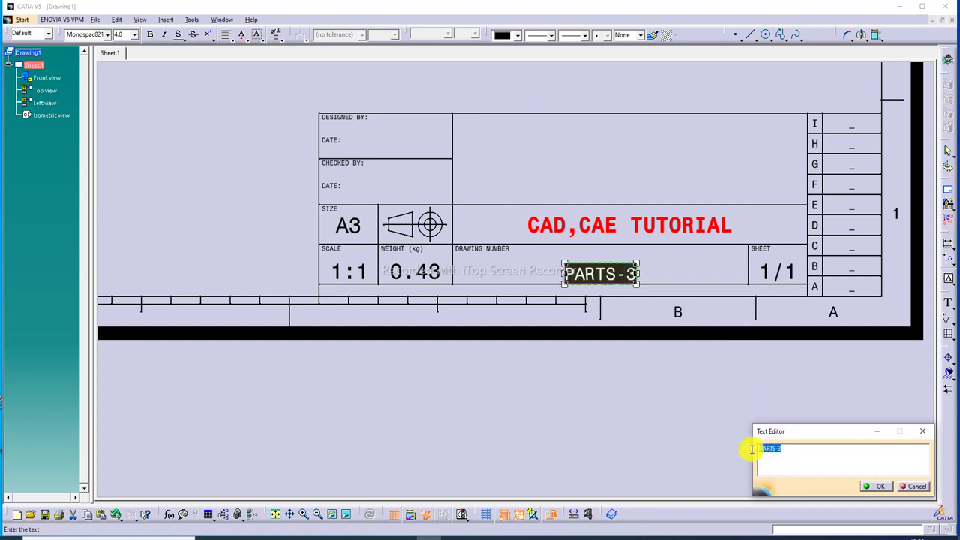
{"action": "left_click", "coordinate": [137, 35]}
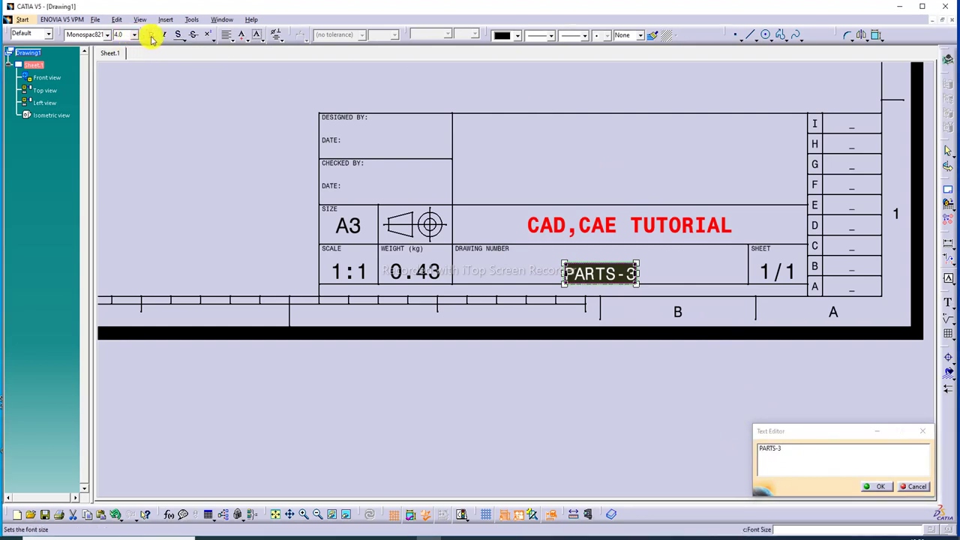
{"action": "left_click", "coordinate": [134, 35]}
{"action": "left_click", "coordinate": [134, 64]}
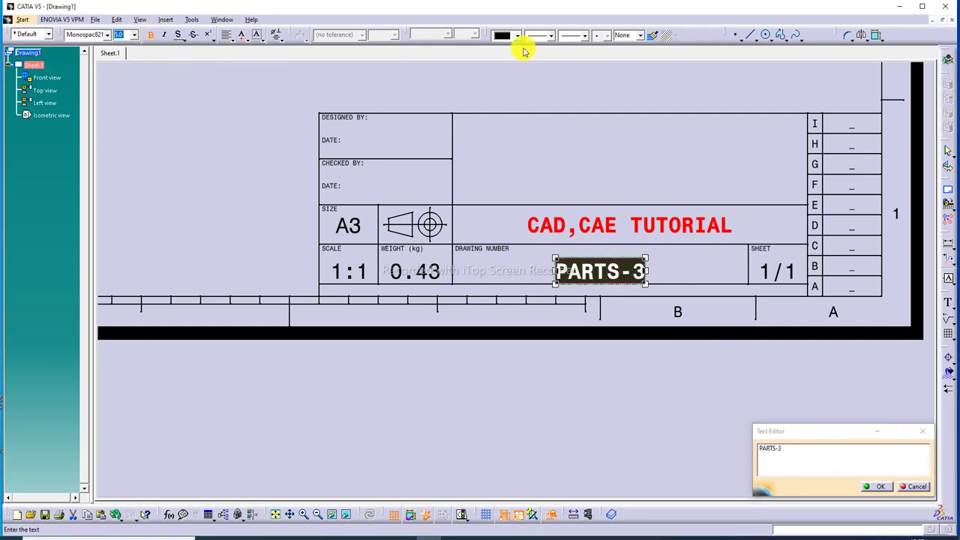
{"action": "left_click", "coordinate": [516, 35]}
{"action": "left_click", "coordinate": [507, 105]}
{"action": "left_click", "coordinate": [516, 128]}
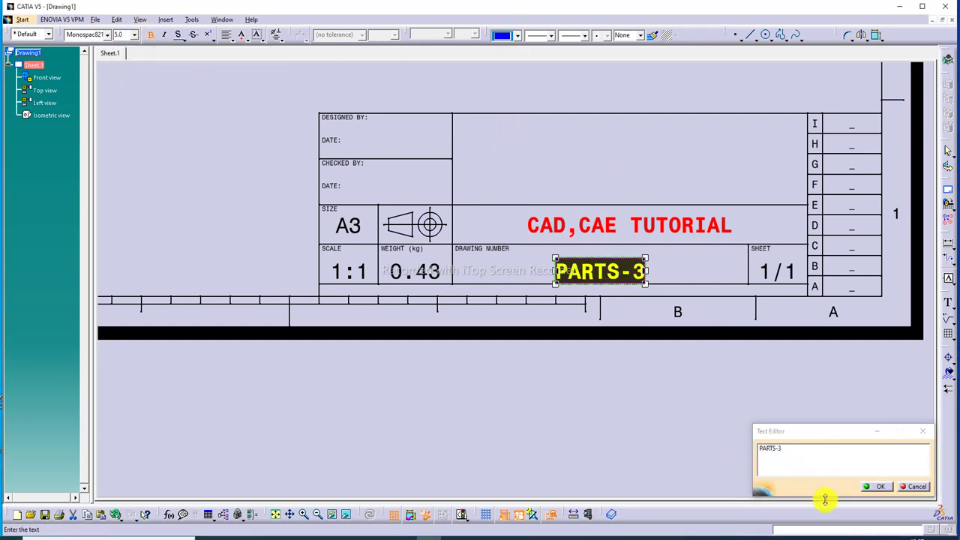
{"action": "left_click", "coordinate": [879, 486]}
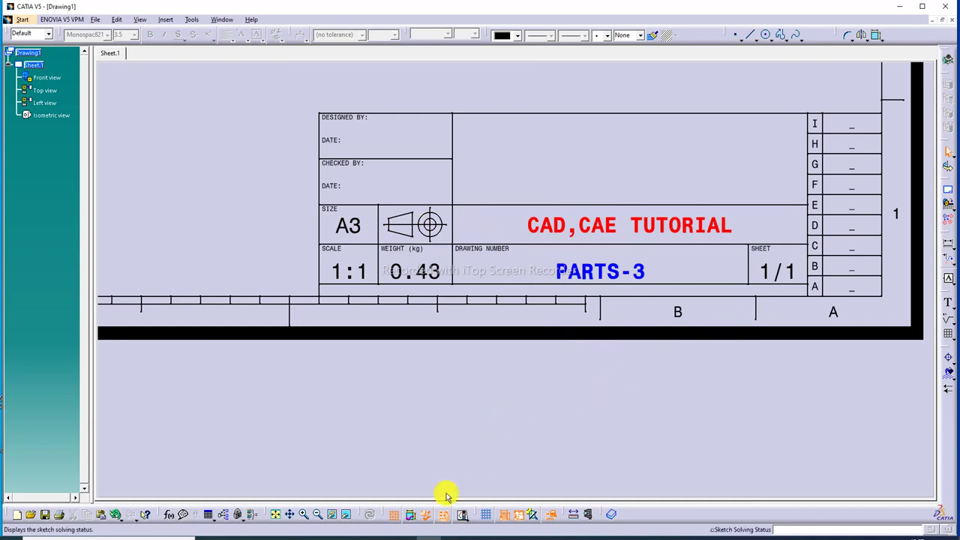
Return to the working views, fit the whole sheet, and shift the front view group slightly.
{"action": "left_click", "coordinate": [116, 19]}
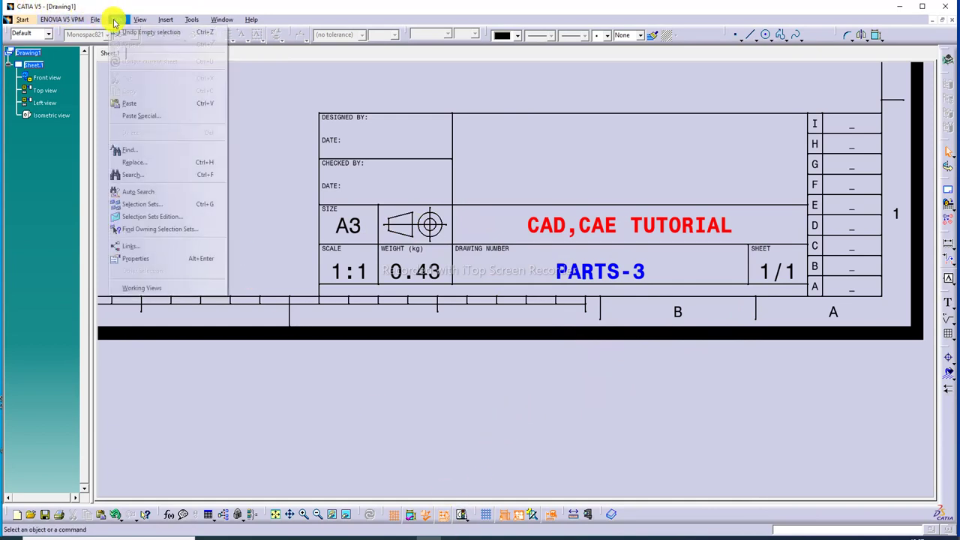
{"action": "left_click", "coordinate": [163, 290]}
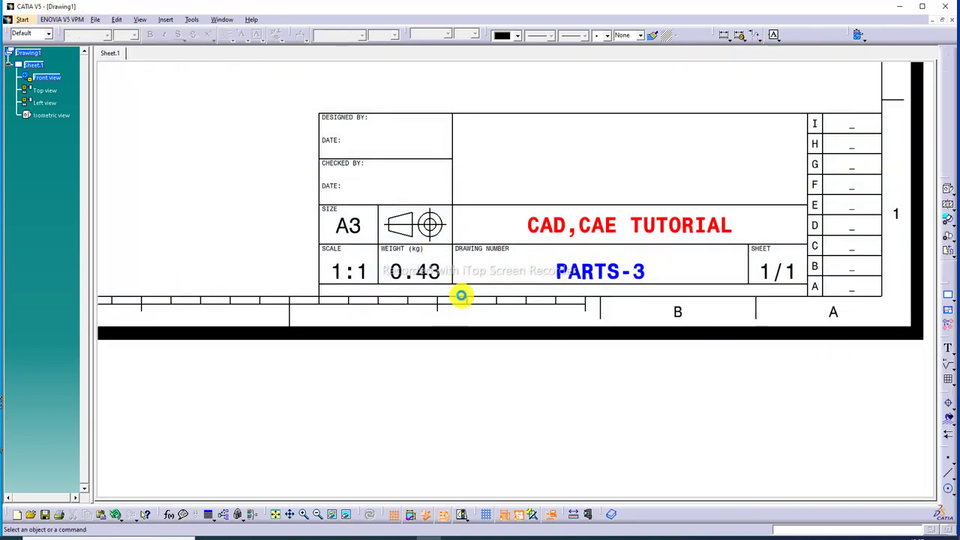
{"action": "left_click", "coordinate": [276, 515]}
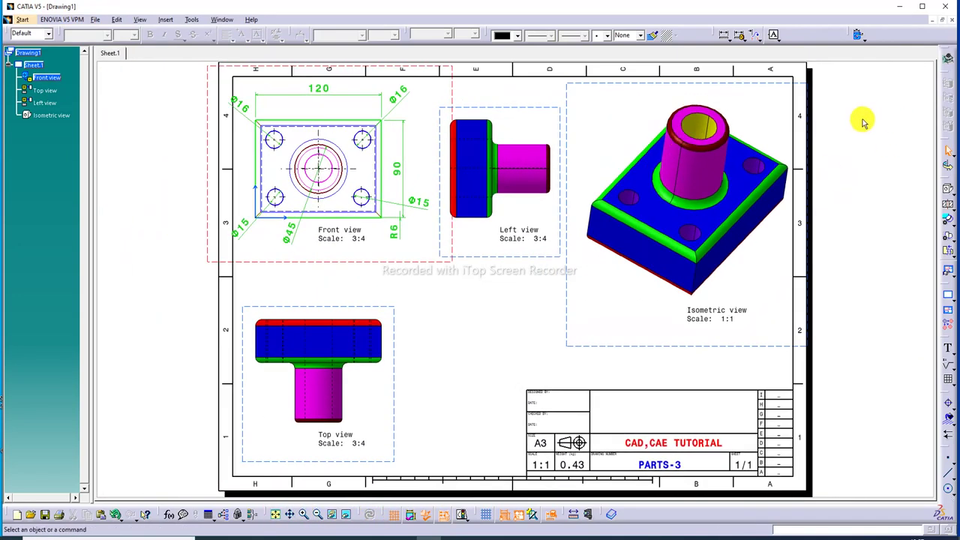
{"action": "left_click_drag", "start_coordinate": [345, 264], "coordinate": [341, 266]}
Make the Front view caption size 5.0 red and move it lower beneath the view.
{"action": "left_click", "coordinate": [343, 258]}
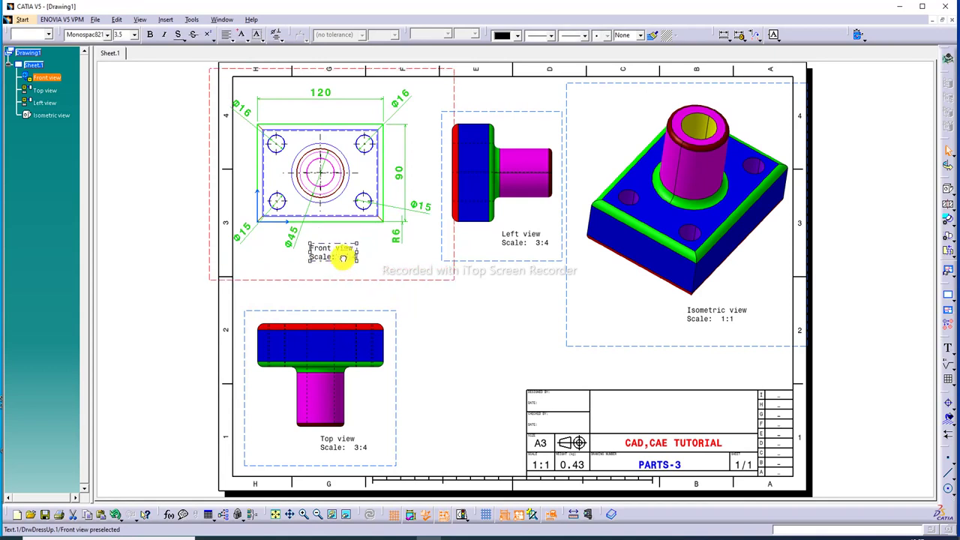
{"action": "double_click", "coordinate": [343, 252]}
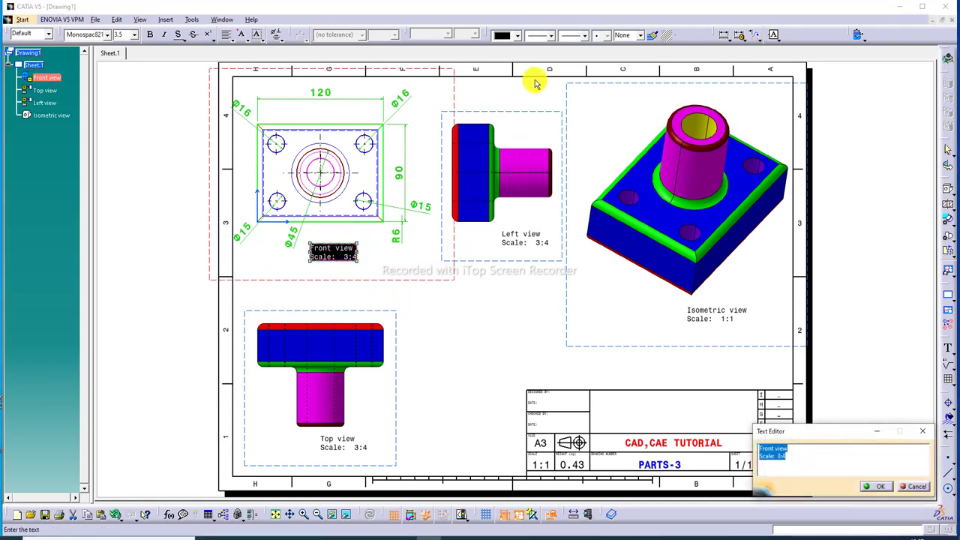
{"action": "left_click", "coordinate": [133, 36]}
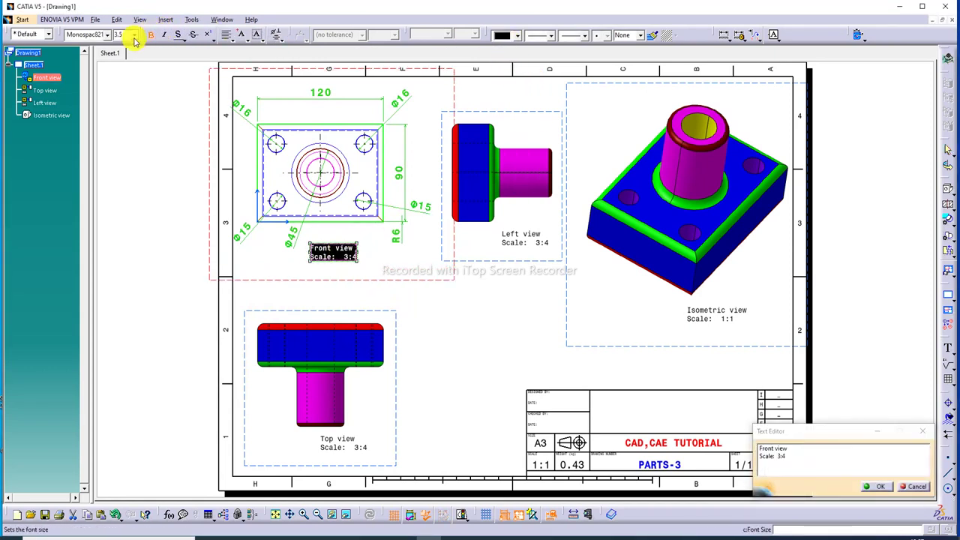
{"action": "left_click", "coordinate": [135, 35]}
{"action": "left_click", "coordinate": [129, 58]}
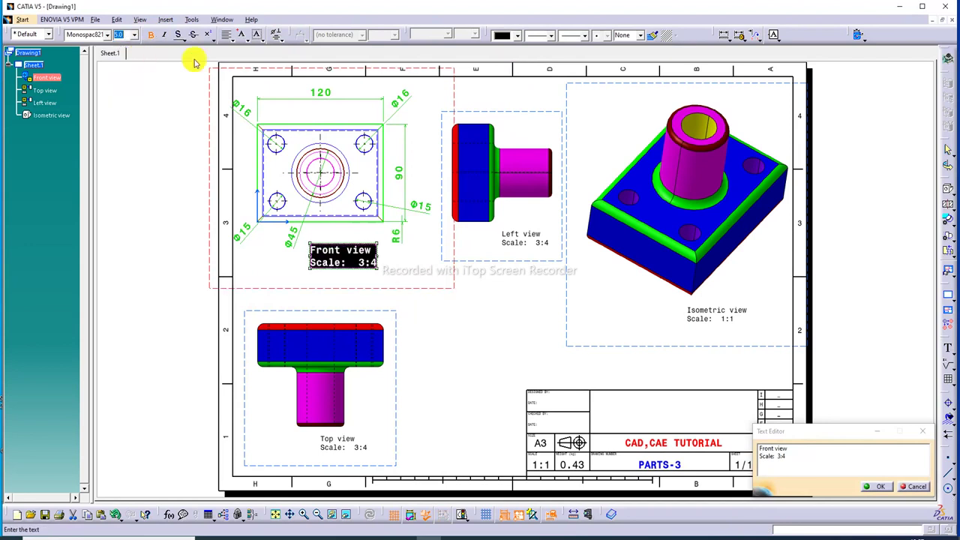
{"action": "left_click", "coordinate": [517, 36]}
{"action": "left_click", "coordinate": [507, 96]}
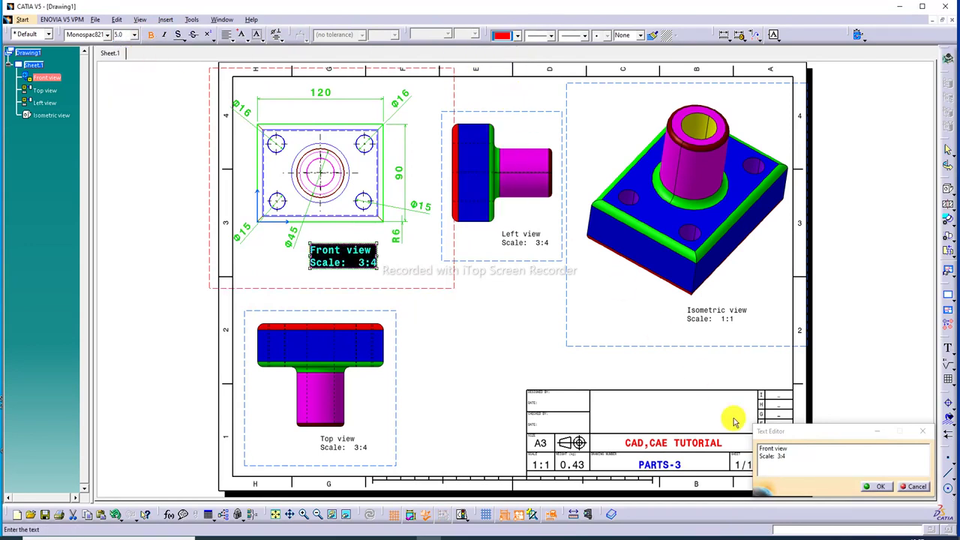
{"action": "left_click", "coordinate": [874, 487]}
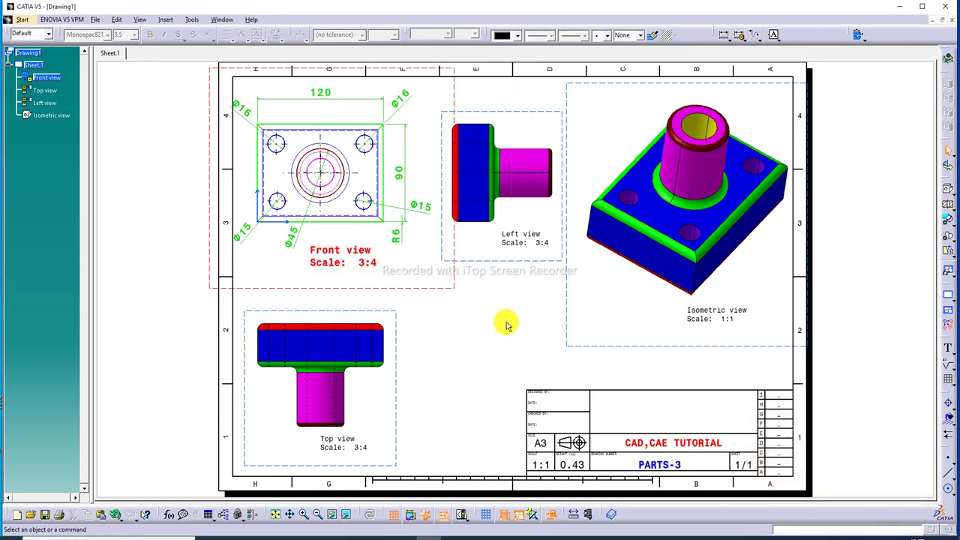
{"action": "left_click_drag", "start_coordinate": [337, 265], "coordinate": [326, 275]}
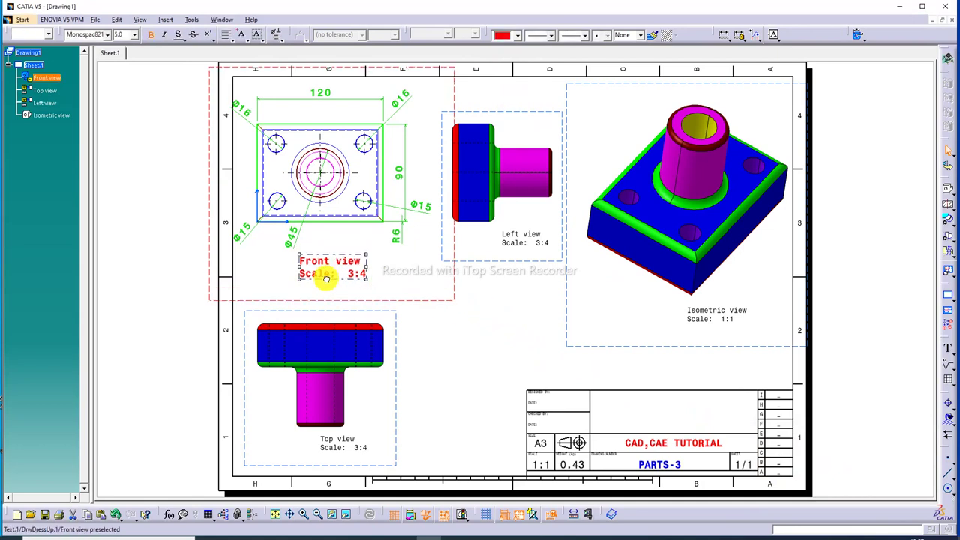
Copy the Front view caption's bold red format onto the Left view caption.
{"action": "left_click", "coordinate": [495, 328]}
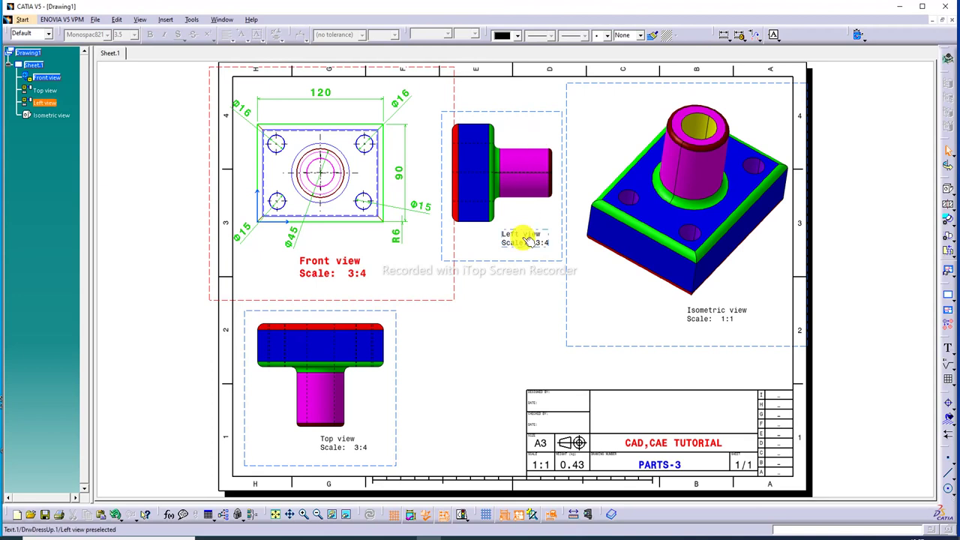
{"action": "double_click", "coordinate": [529, 240]}
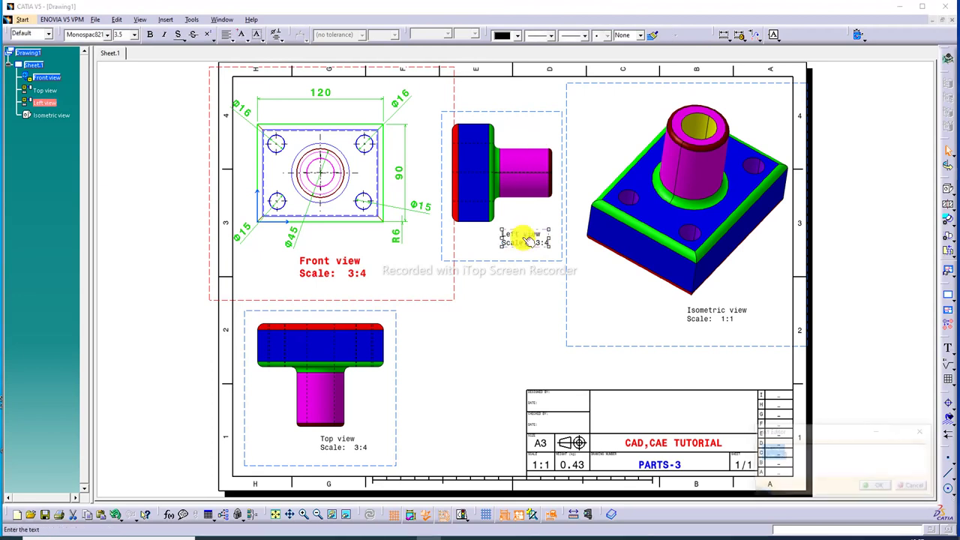
{"action": "left_click", "coordinate": [656, 35]}
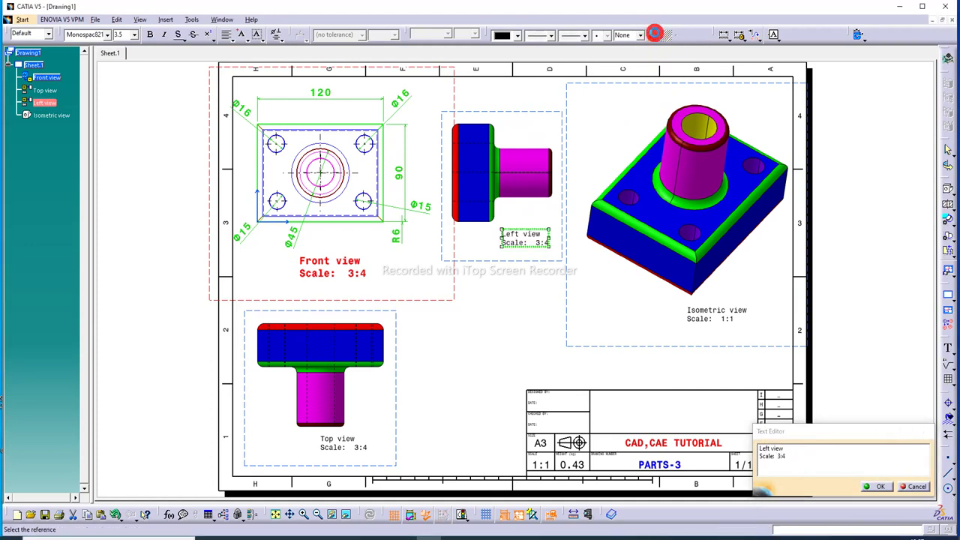
{"action": "left_click", "coordinate": [345, 268]}
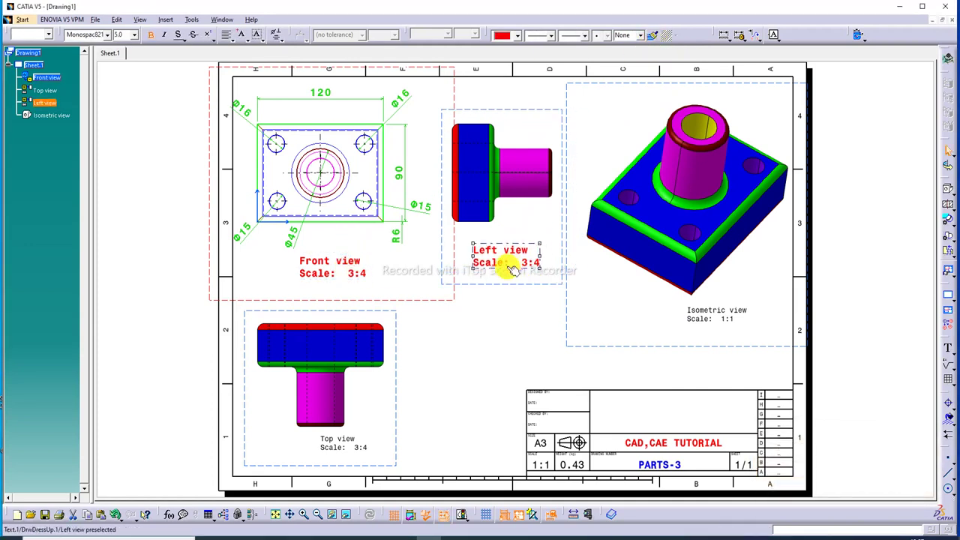
{"action": "left_click", "coordinate": [470, 306]}
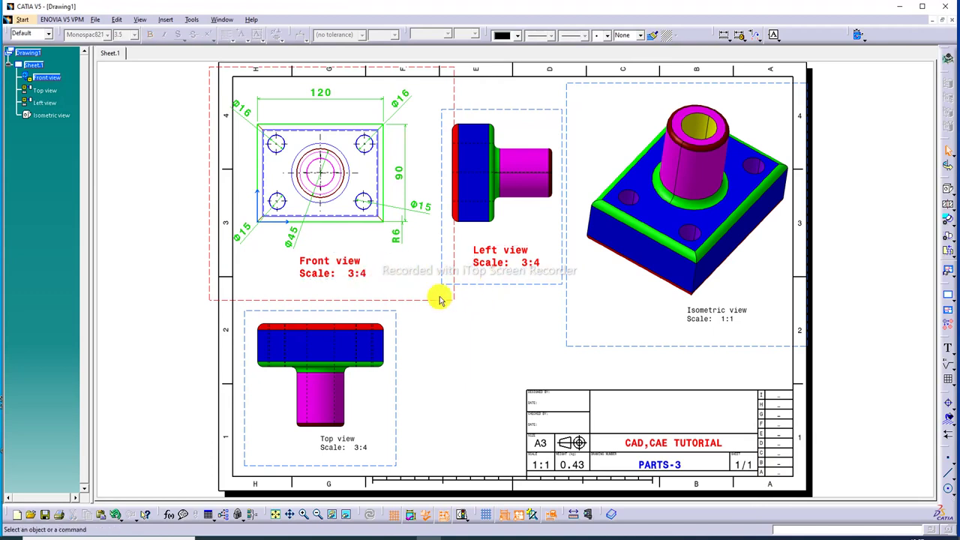
Give the Isometric view caption the Front view format and move it lower-left.
{"action": "double_click", "coordinate": [721, 315]}
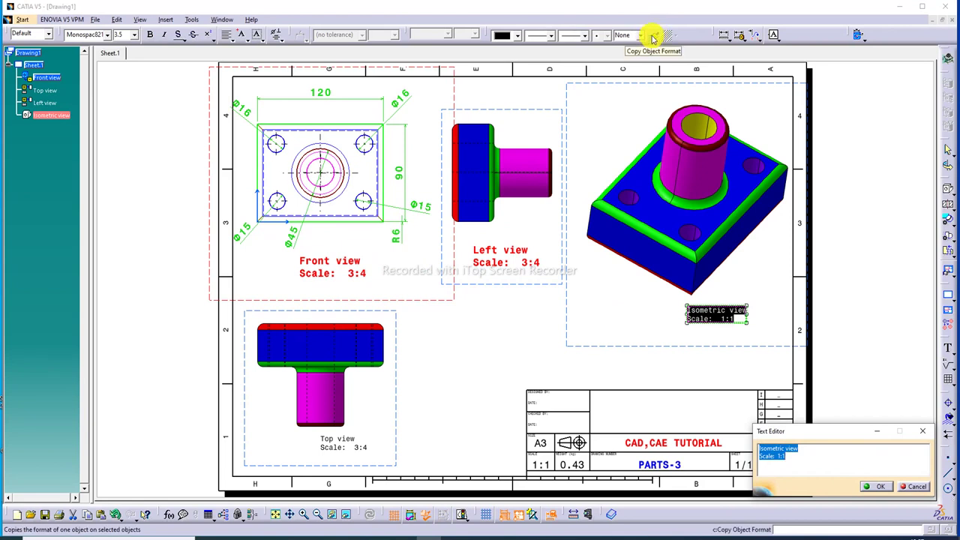
{"action": "left_click", "coordinate": [652, 37]}
{"action": "left_click", "coordinate": [356, 268]}
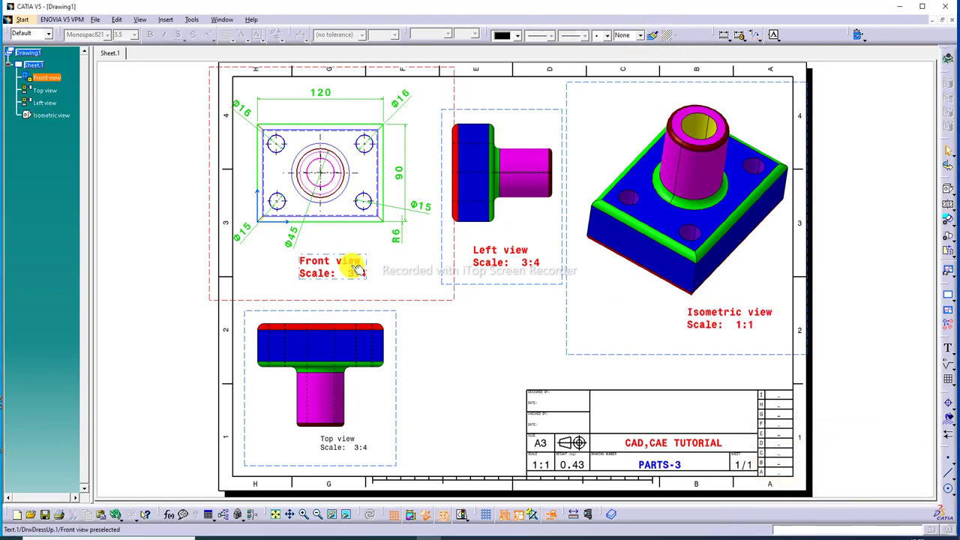
{"action": "left_click_drag", "start_coordinate": [682, 341], "coordinate": [668, 355]}
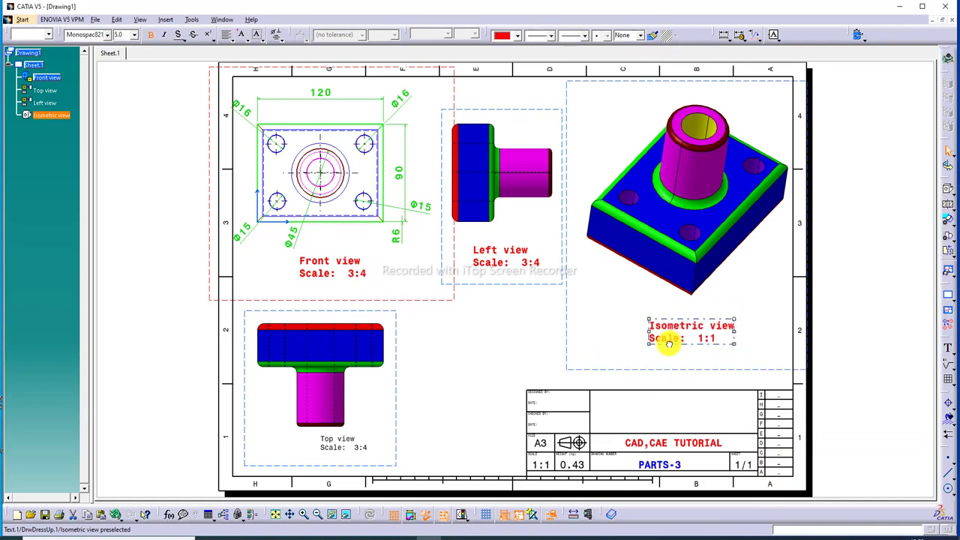
{"action": "left_click", "coordinate": [493, 341]}
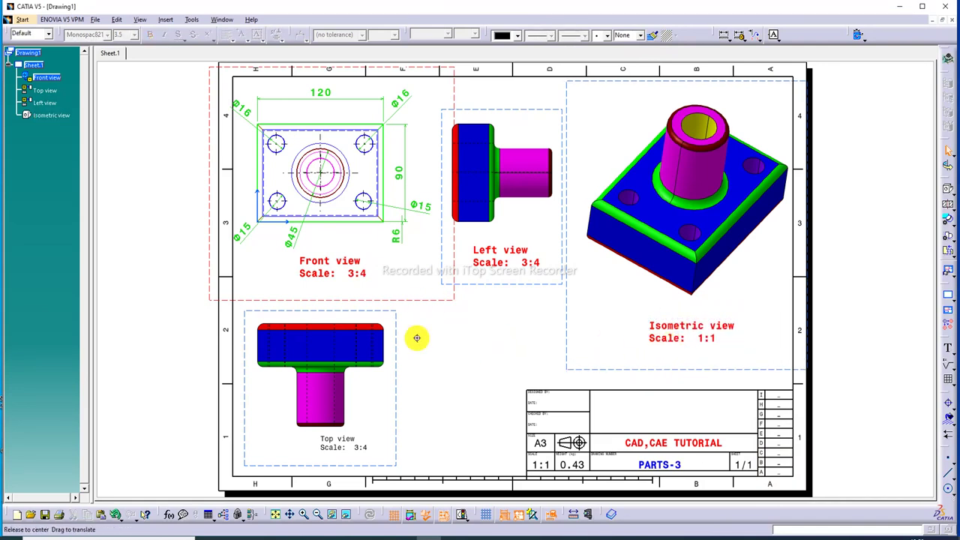
Apply the Front view caption format to the Top view caption and nudge it left.
{"action": "middle_click_drag", "start_coordinate": [417, 337], "coordinate": [413, 307]}
{"action": "left_click", "coordinate": [340, 420]}
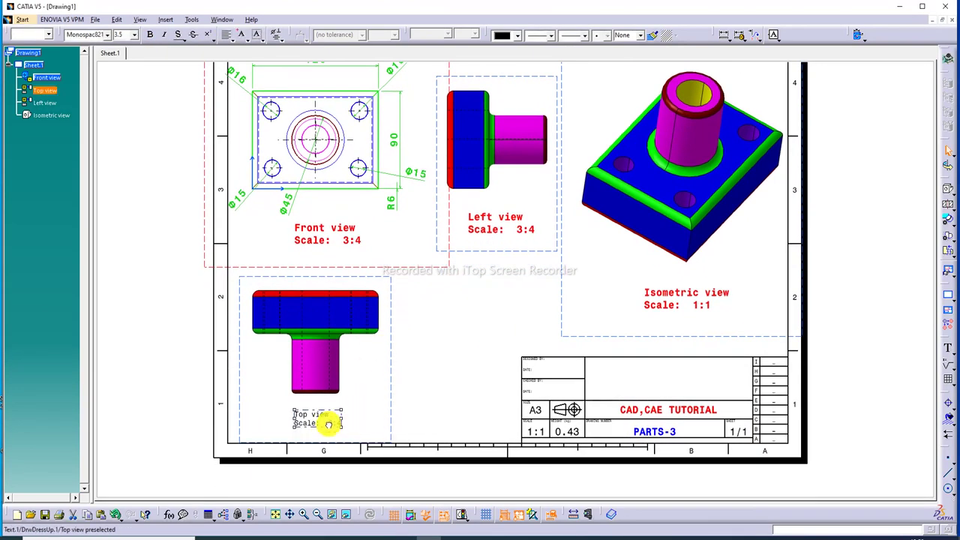
{"action": "double_click", "coordinate": [340, 420]}
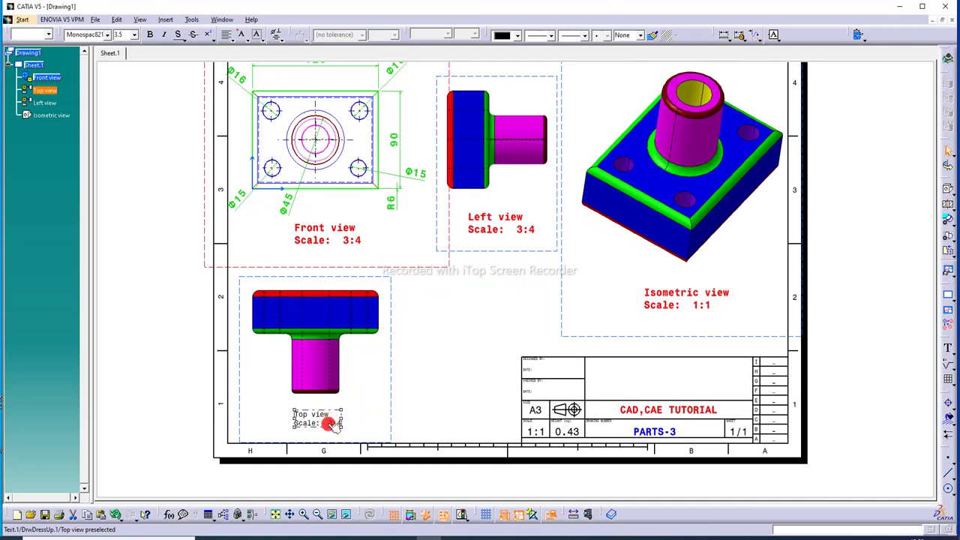
{"action": "left_click", "coordinate": [656, 36]}
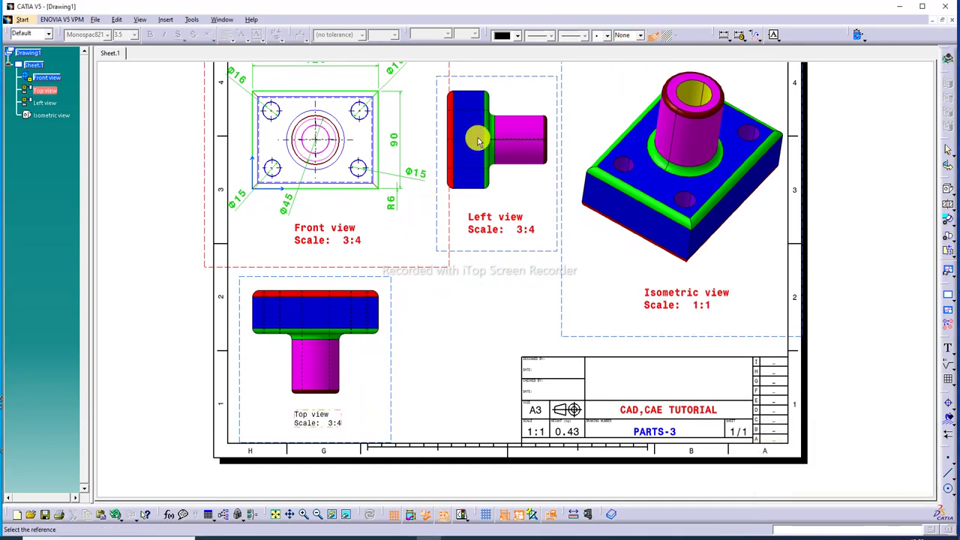
{"action": "left_click", "coordinate": [358, 232]}
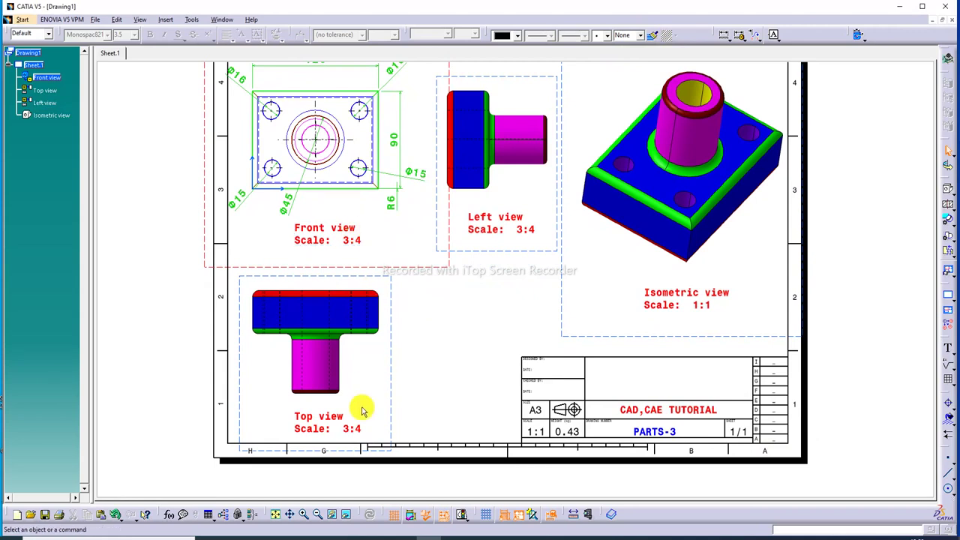
{"action": "left_click_drag", "start_coordinate": [359, 410], "coordinate": [338, 410]}
{"action": "left_click", "coordinate": [424, 381]}
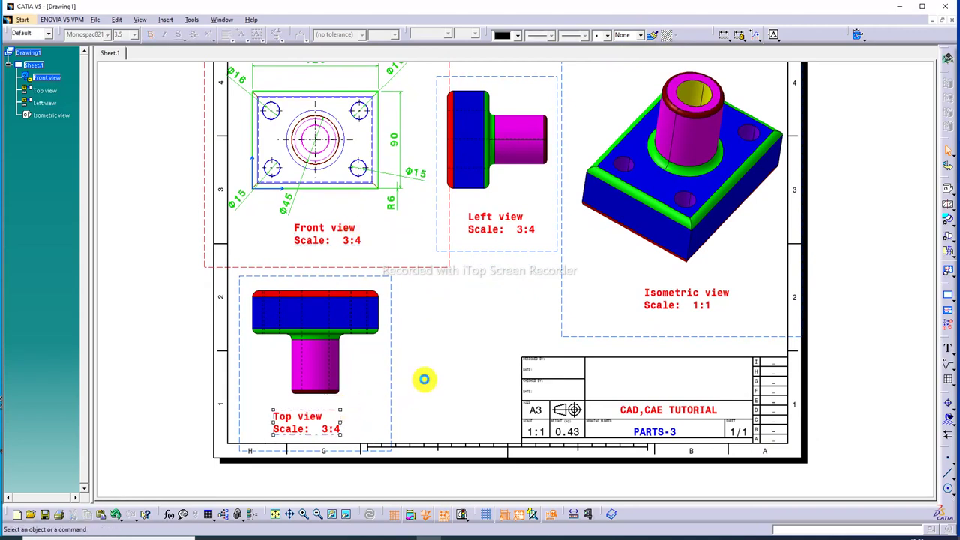
Raise the Top view and reposition the Top, Left and Isometric captions beneath their views.
{"action": "left_click_drag", "start_coordinate": [343, 275], "coordinate": [342, 263]}
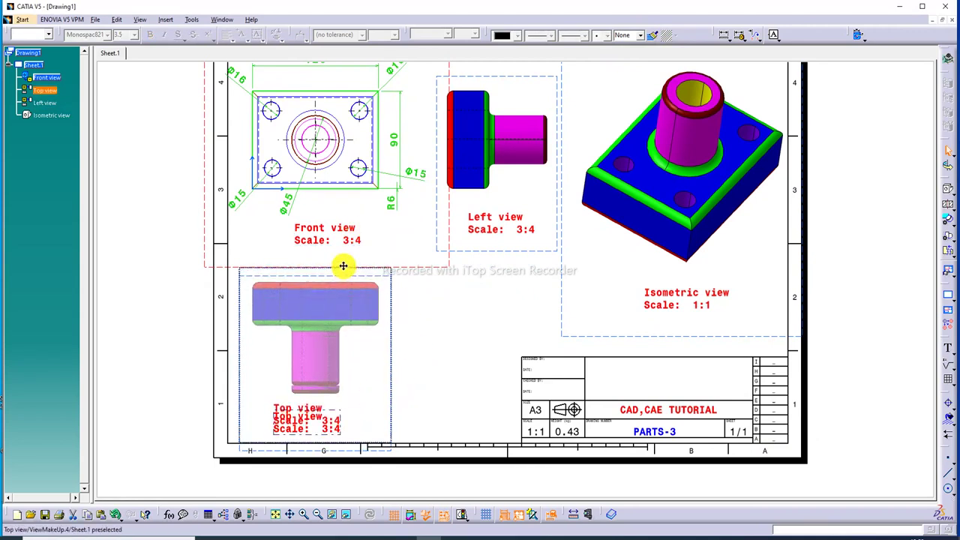
{"action": "mouse_move", "coordinate": [332, 397]}
{"action": "left_mouse_down"}
{"action": "mouse_move", "coordinate": [338, 409]}
{"action": "mouse_move", "coordinate": [349, 397]}
{"action": "left_mouse_up"}
{"action": "left_click", "coordinate": [448, 347]}
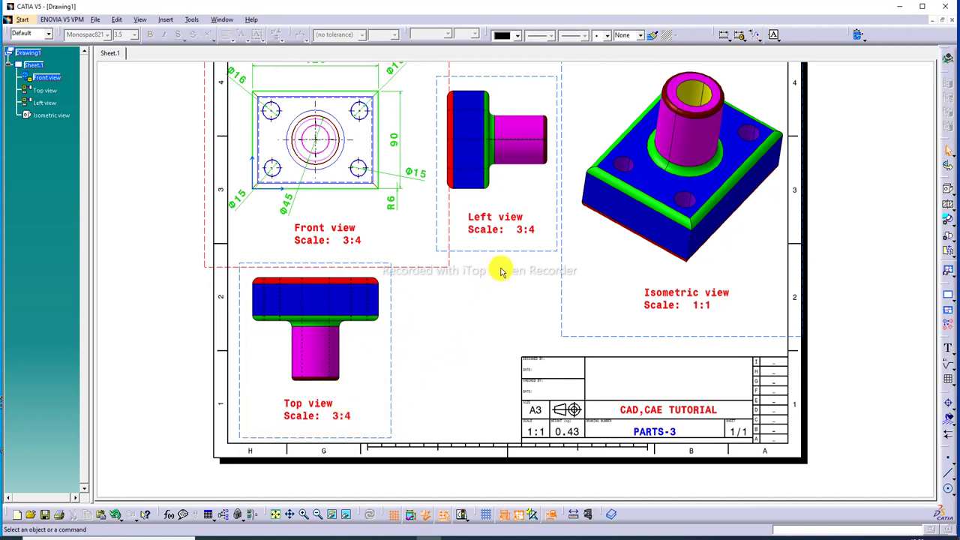
{"action": "left_click_drag", "start_coordinate": [508, 240], "coordinate": [499, 249]}
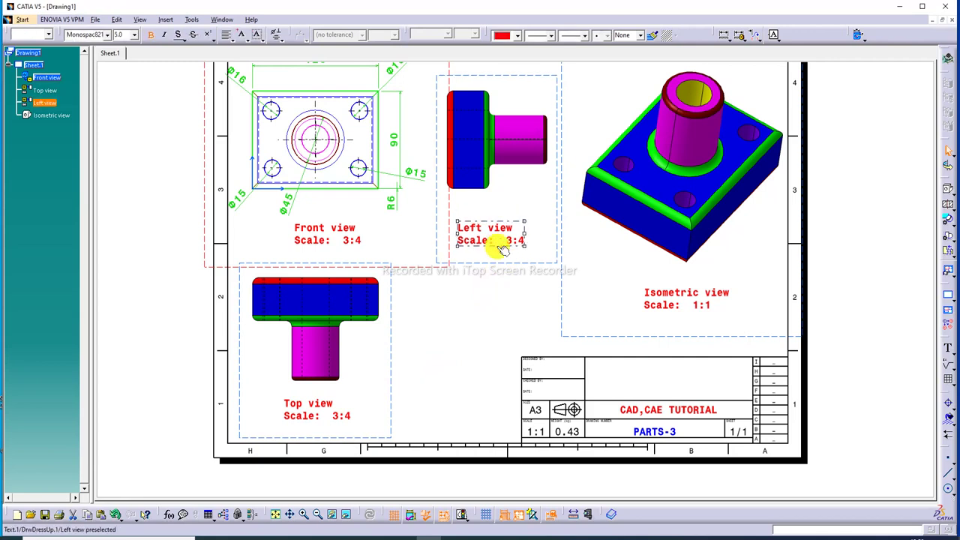
{"action": "left_click", "coordinate": [491, 302]}
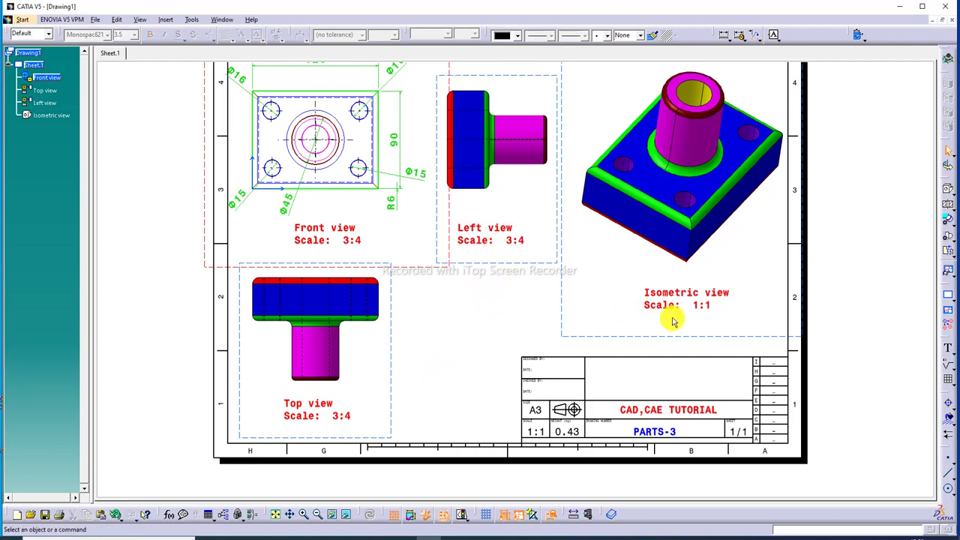
{"action": "left_click_drag", "start_coordinate": [670, 311], "coordinate": [657, 311]}
{"action": "left_click", "coordinate": [515, 306]}
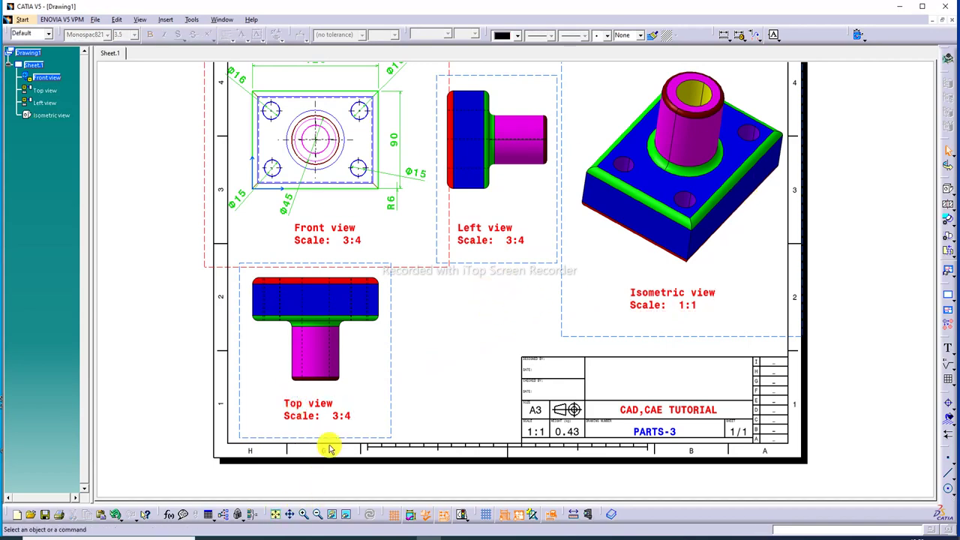
{"action": "left_click", "coordinate": [277, 515]}
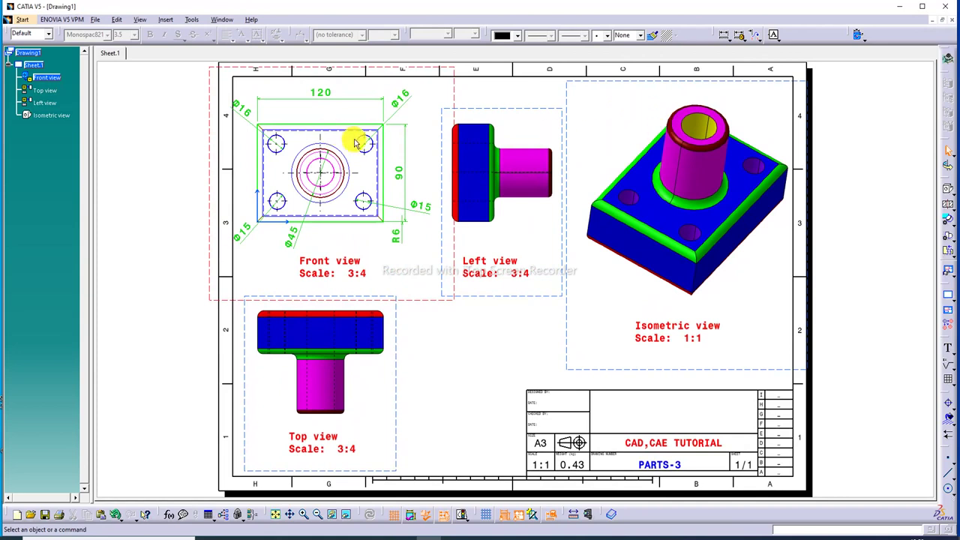
Move the Left view and the Front view group slightly right on the sheet.
{"action": "left_click", "coordinate": [246, 112]}
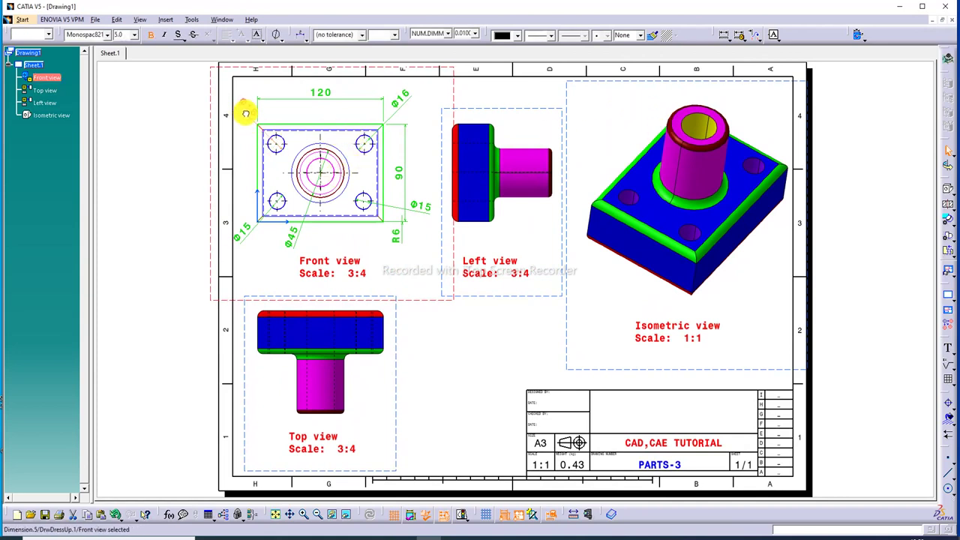
{"action": "left_click", "coordinate": [246, 233]}
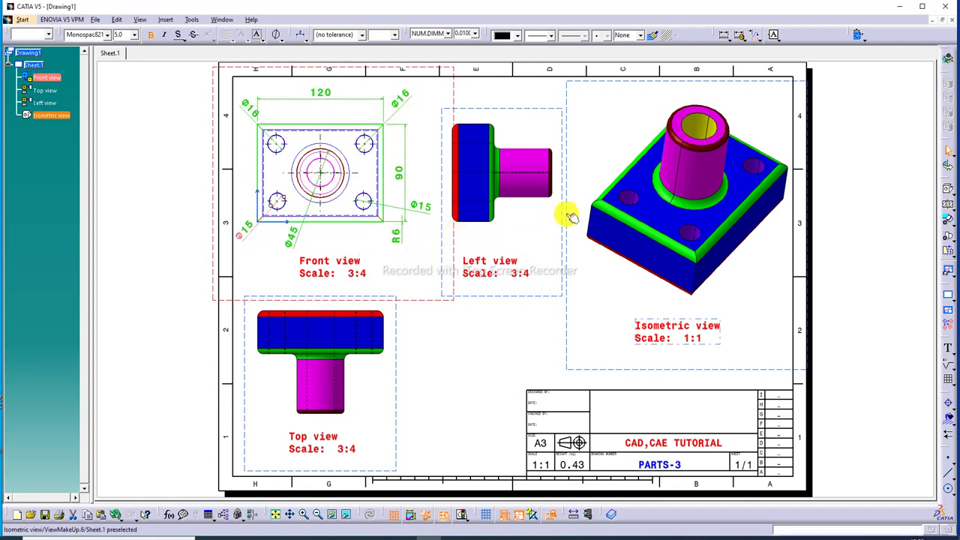
{"action": "left_click_drag", "start_coordinate": [561, 204], "coordinate": [570, 206]}
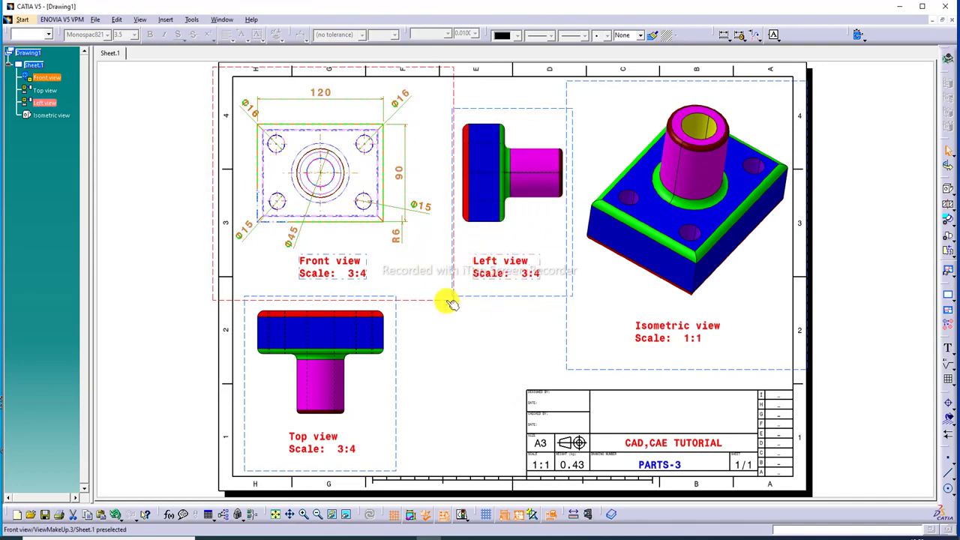
{"action": "left_click_drag", "start_coordinate": [446, 301], "coordinate": [456, 302]}
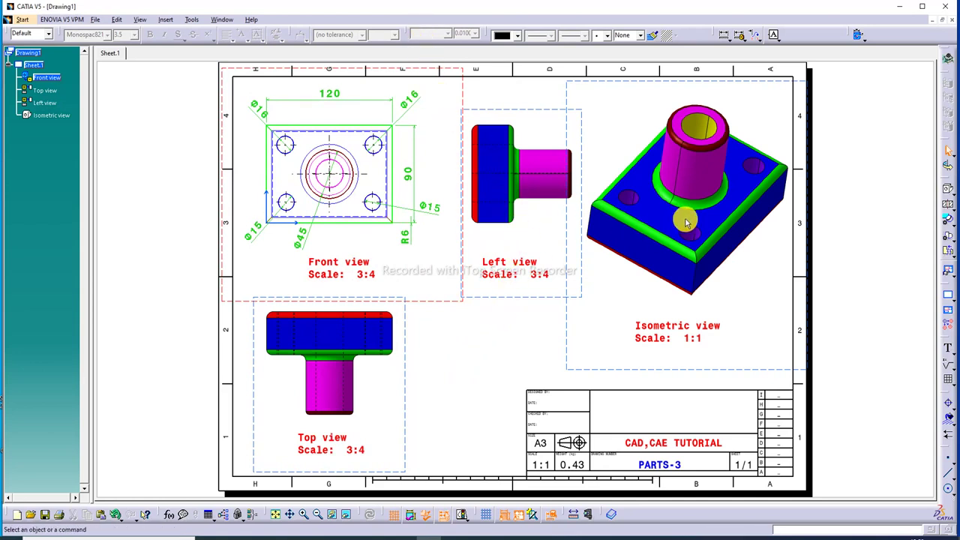
{"action": "left_click", "coordinate": [723, 338]}
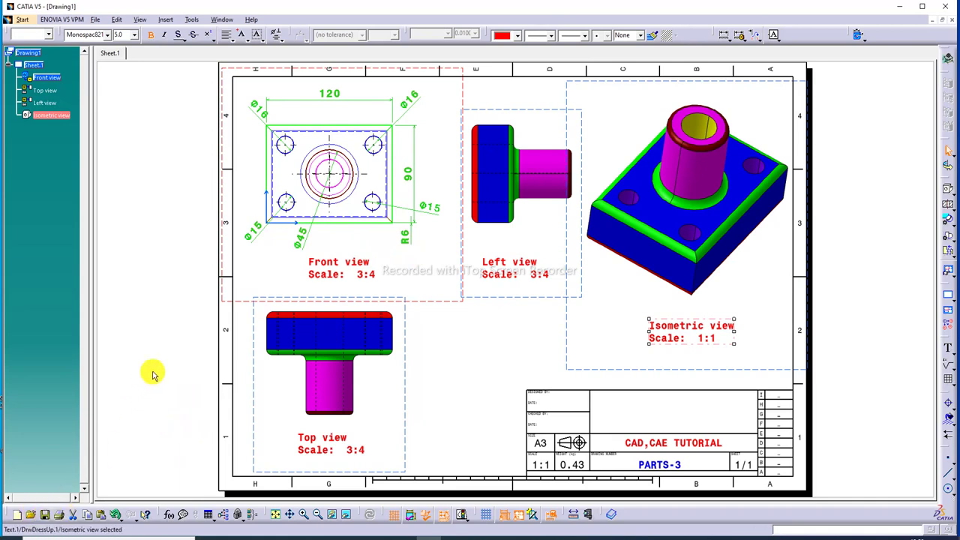
Start Save As with pdf as the file type.
{"action": "key", "text": "ctrl+s"}
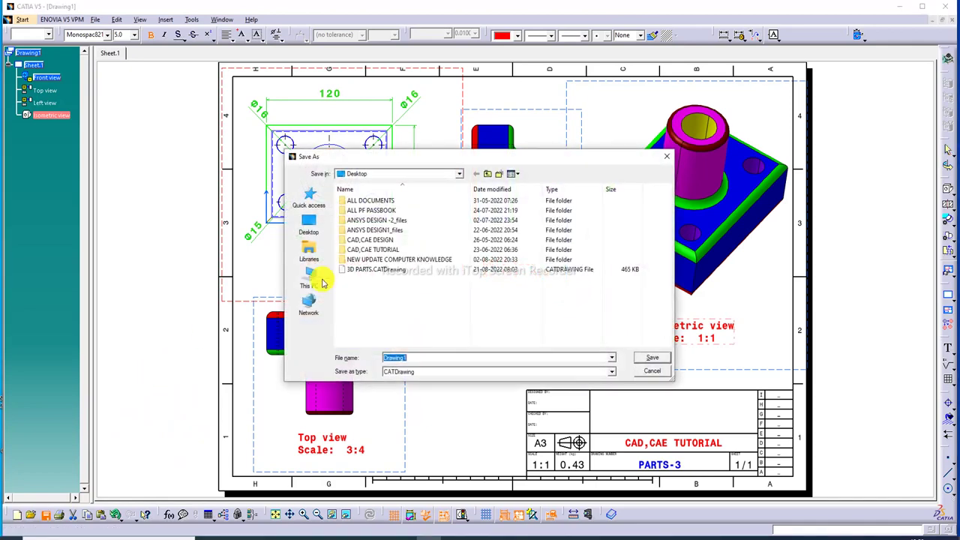
{"action": "left_click", "coordinate": [416, 373]}
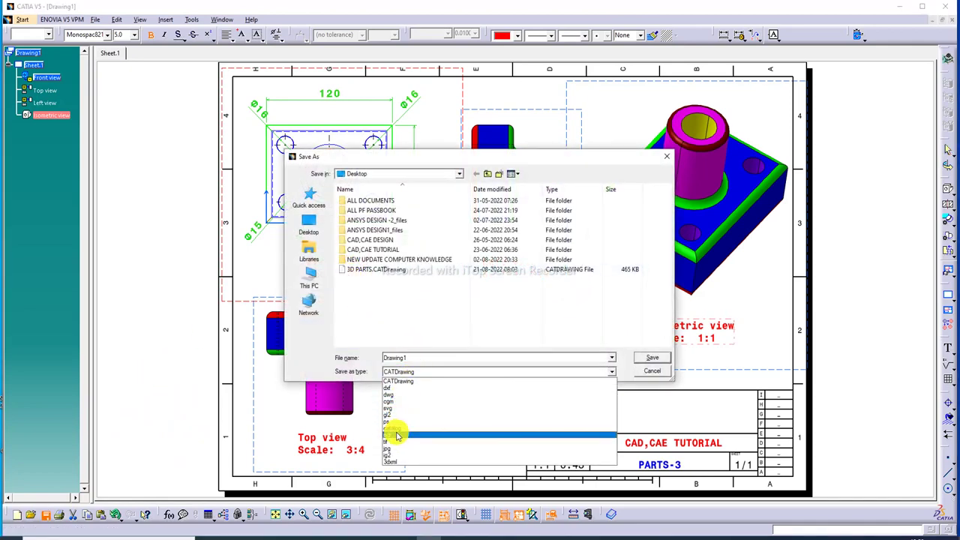
{"action": "left_click", "coordinate": [396, 437]}
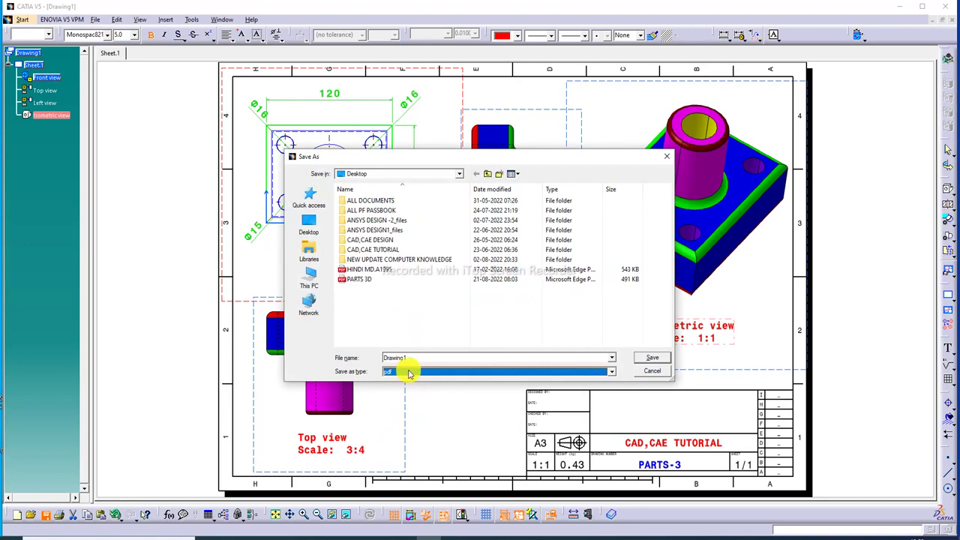
Save the PDF to the Desktop as 'PARTS-03'.
{"action": "double_click", "coordinate": [417, 357]}
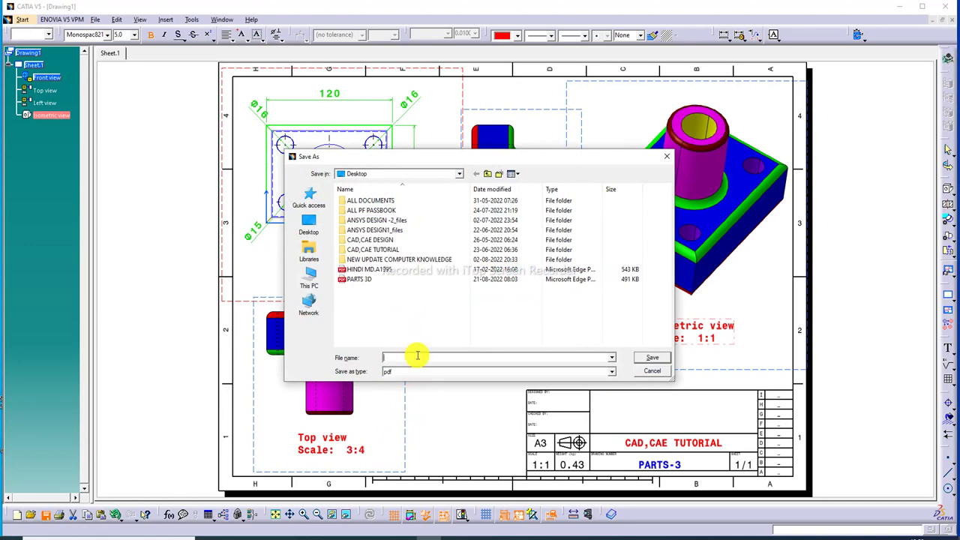
{"action": "type", "text": "PA"}
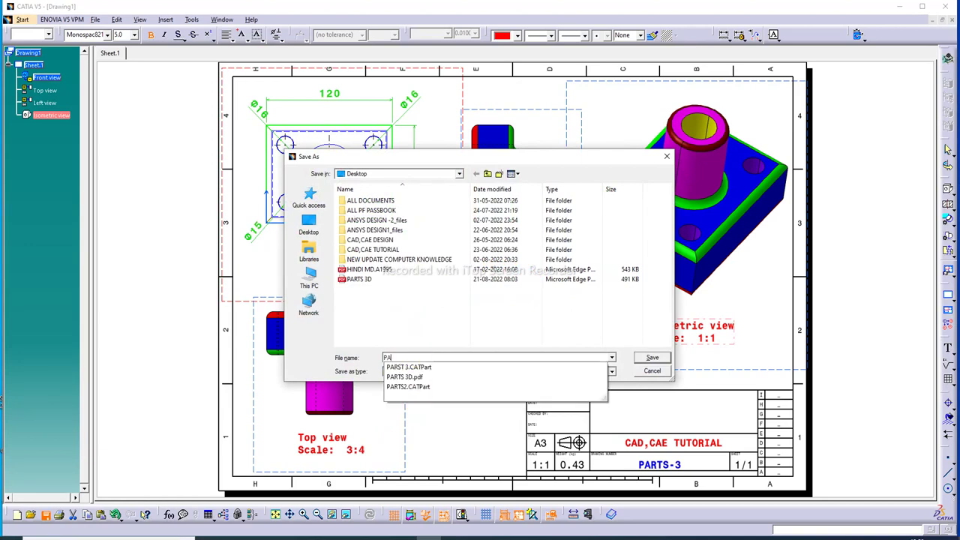
{"action": "type", "text": "TR"}
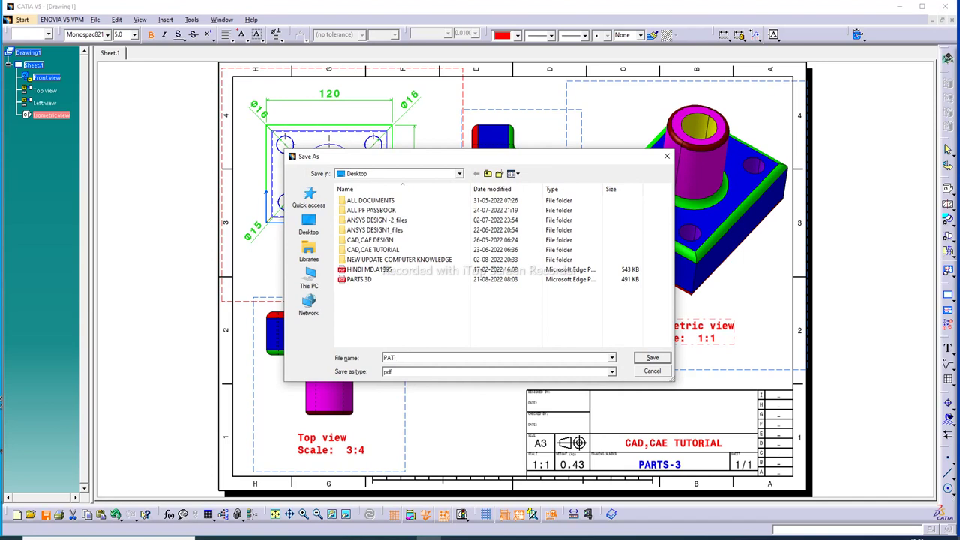
{"action": "key", "text": "BackSpace"}
{"action": "type", "text": "R"}
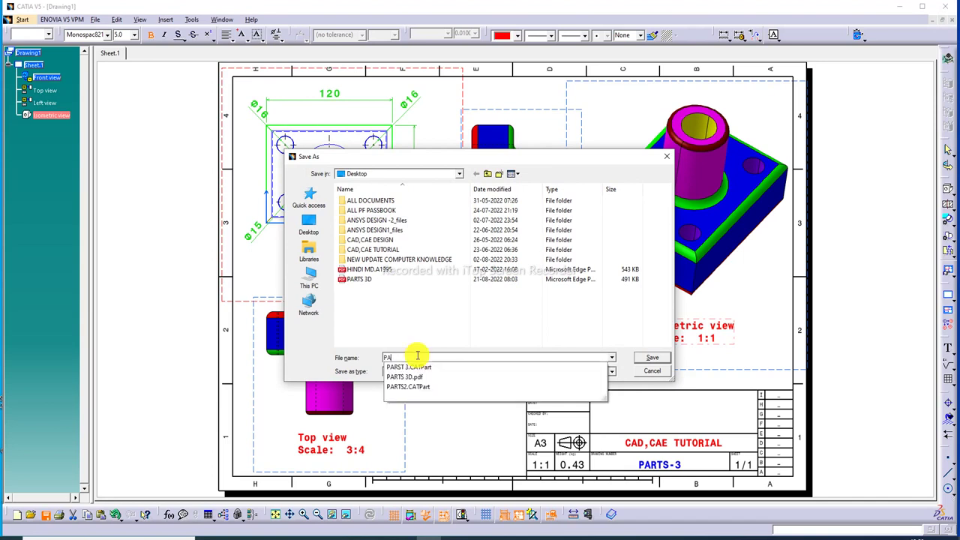
{"action": "type", "text": "TS"}
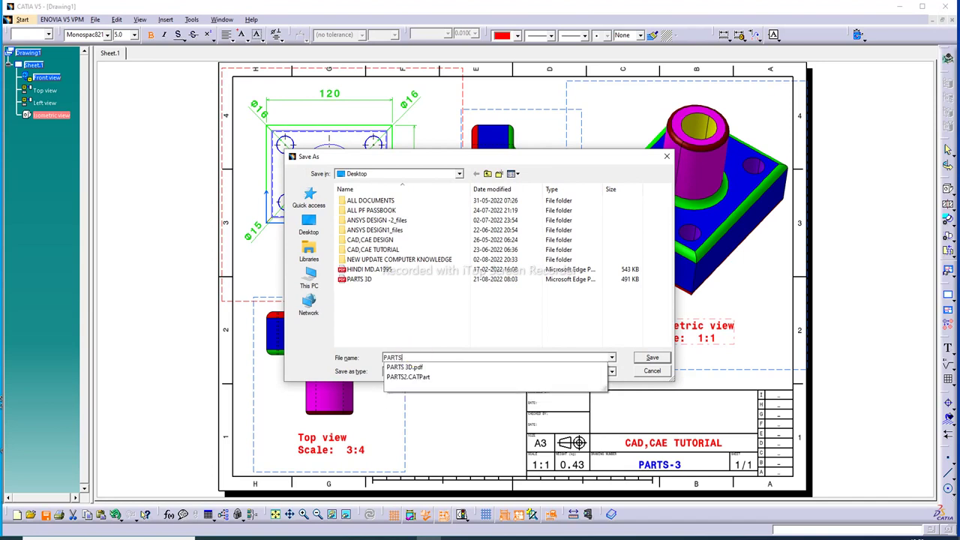
{"action": "type", "text": "3"}
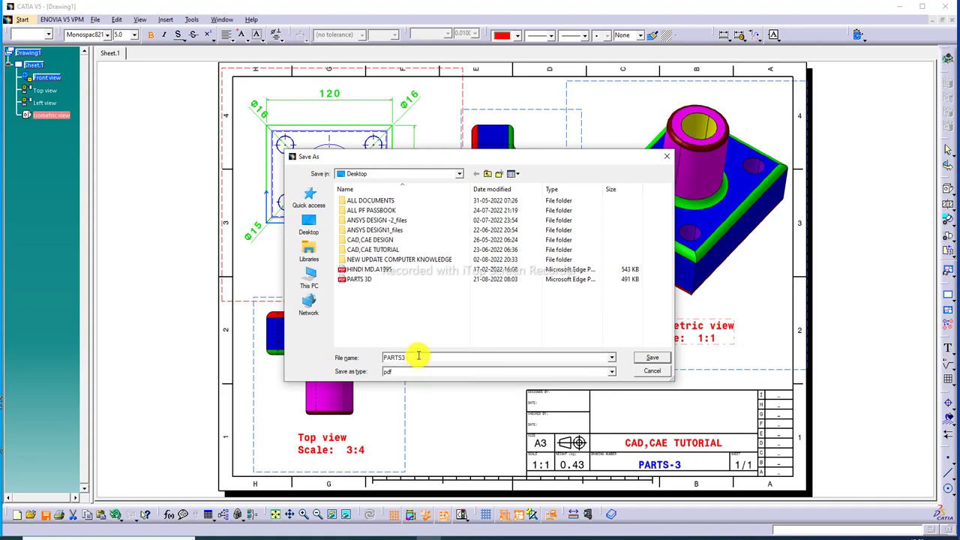
{"action": "key", "text": "BackSpace"}
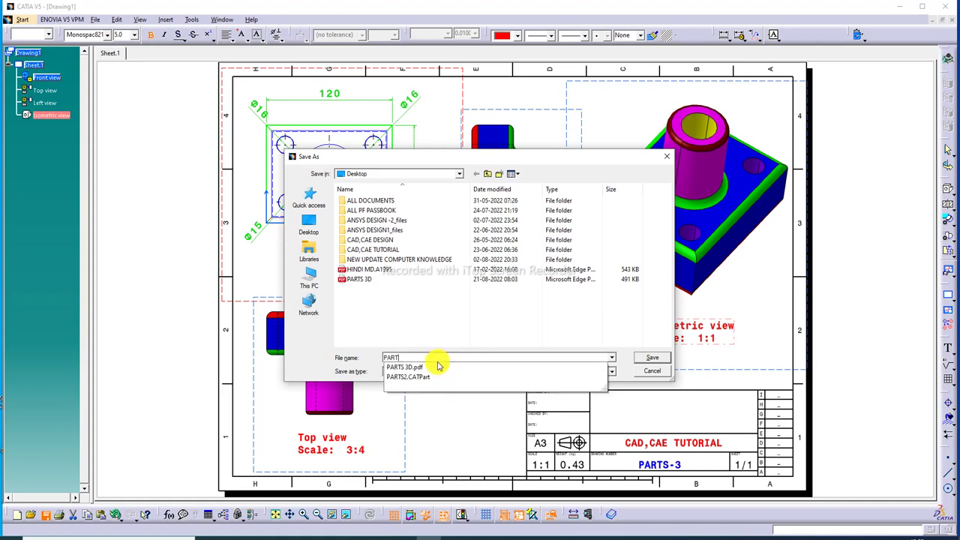
{"action": "key", "text": "BackSpace"}
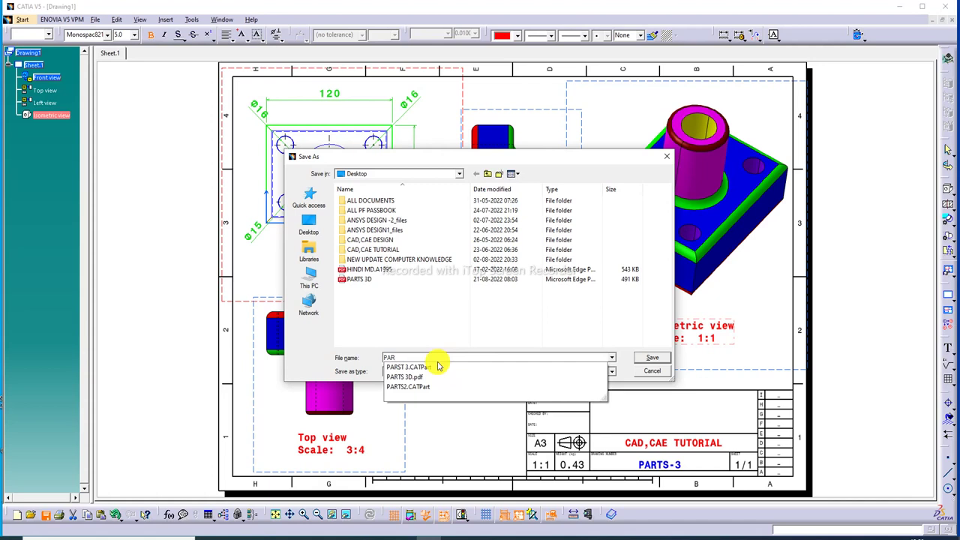
{"action": "type", "text": "TS"}
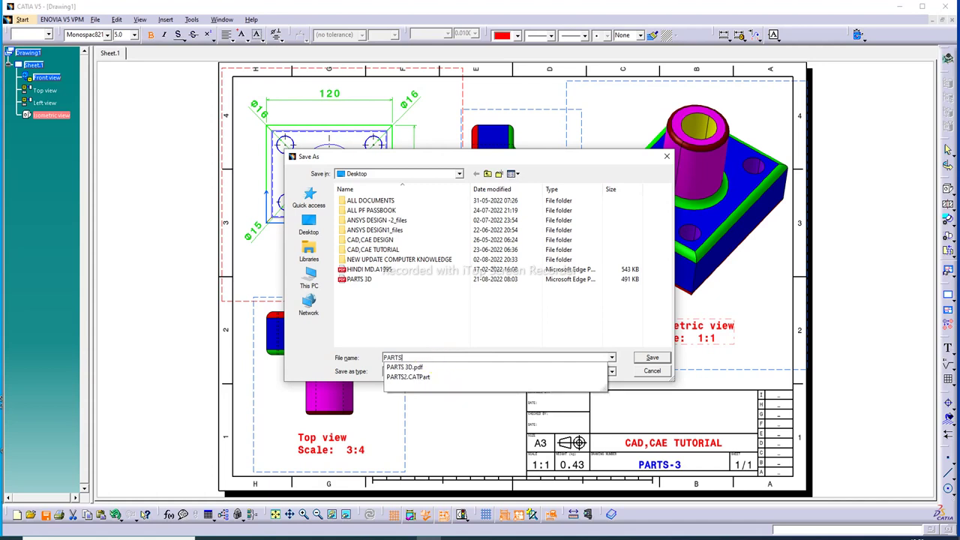
{"action": "left_click", "coordinate": [435, 358]}
{"action": "type", "text": "-03"}
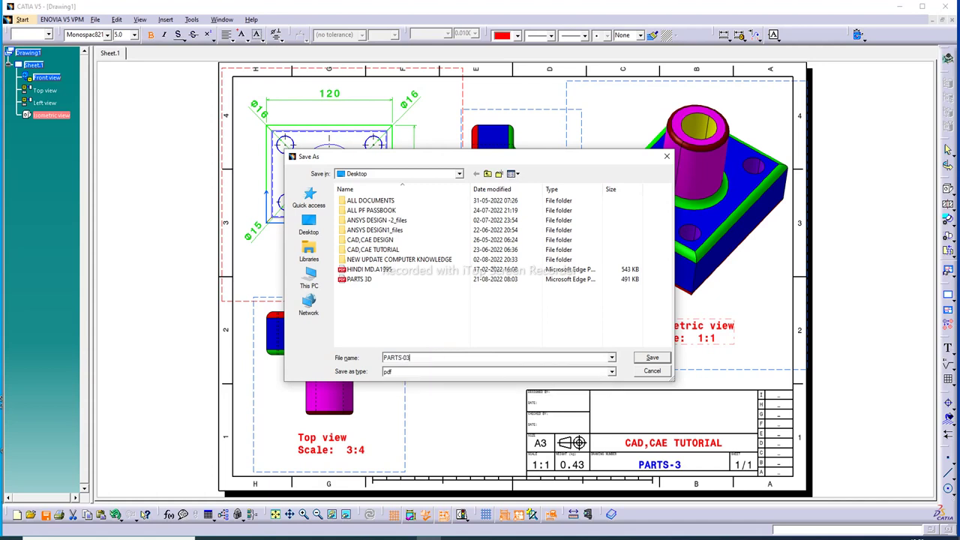
{"action": "left_click", "coordinate": [650, 357]}
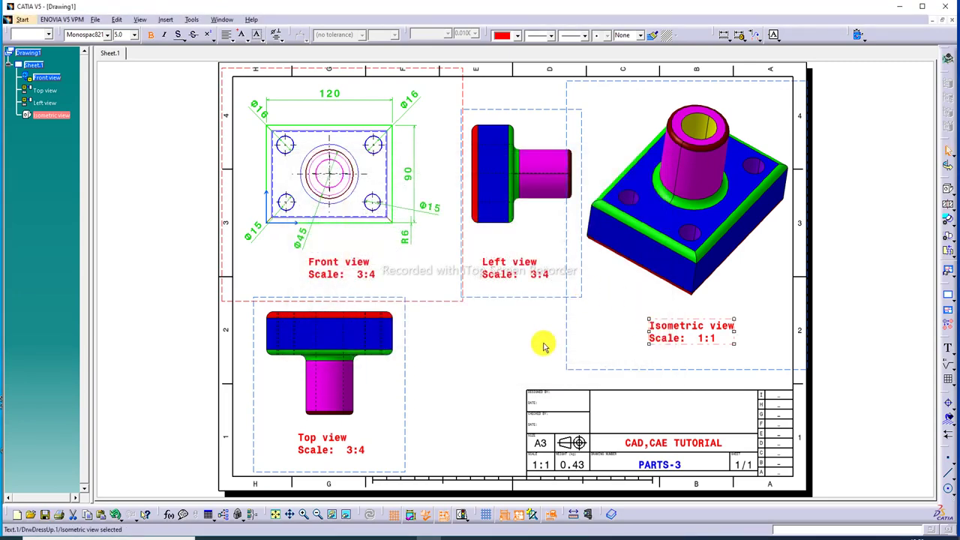
Save the drawing as PARTS-03 and return to the nozzle part model.
{"action": "left_click", "coordinate": [495, 347]}
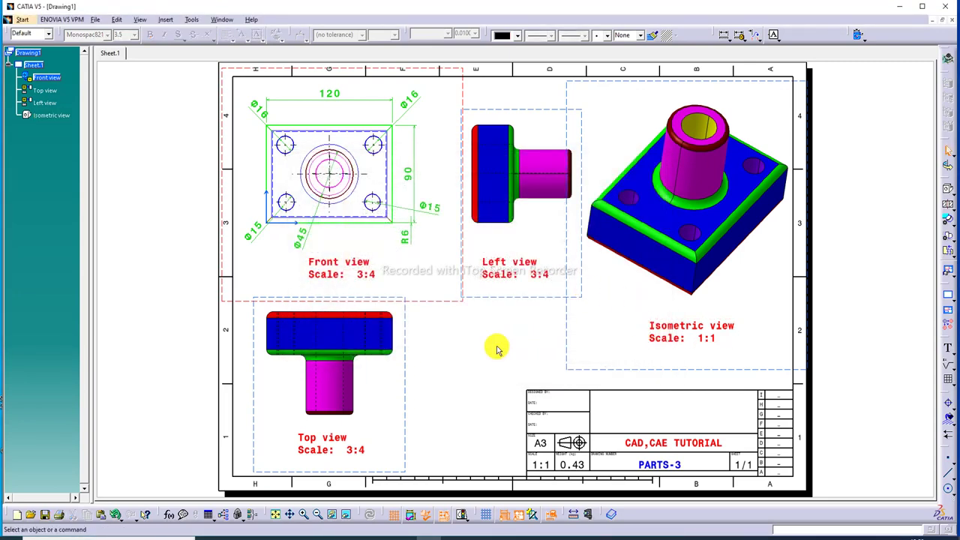
{"action": "key", "text": "ctrl+s"}
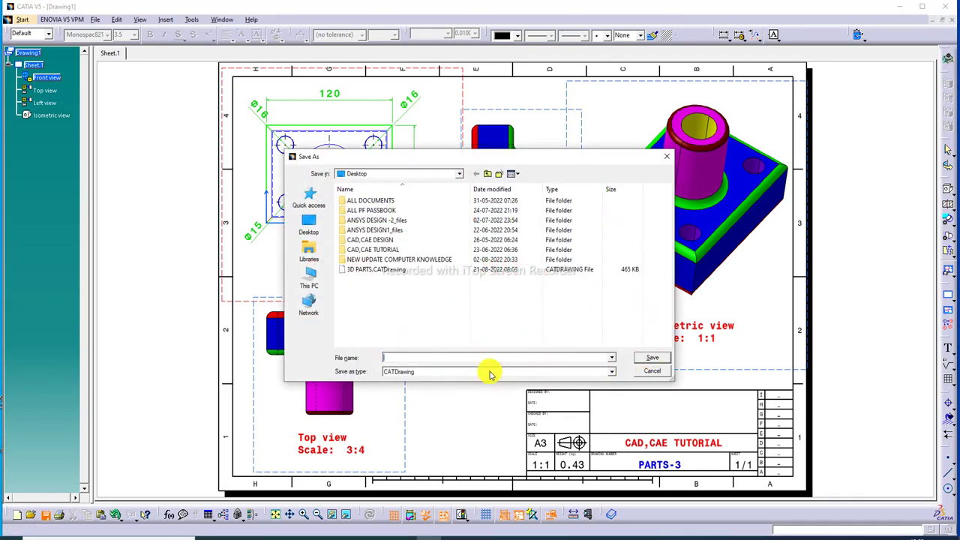
{"action": "type", "text": "PART"}
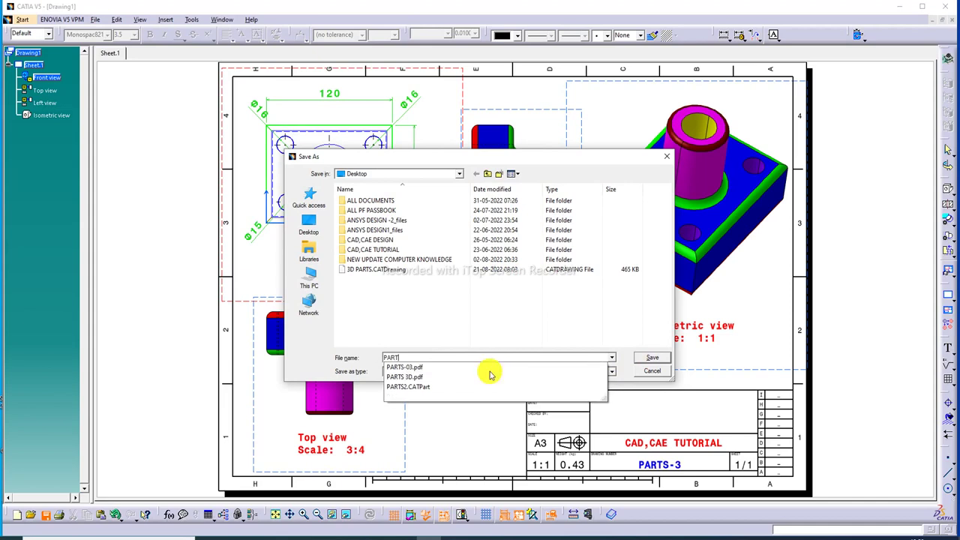
{"action": "type", "text": "S-03"}
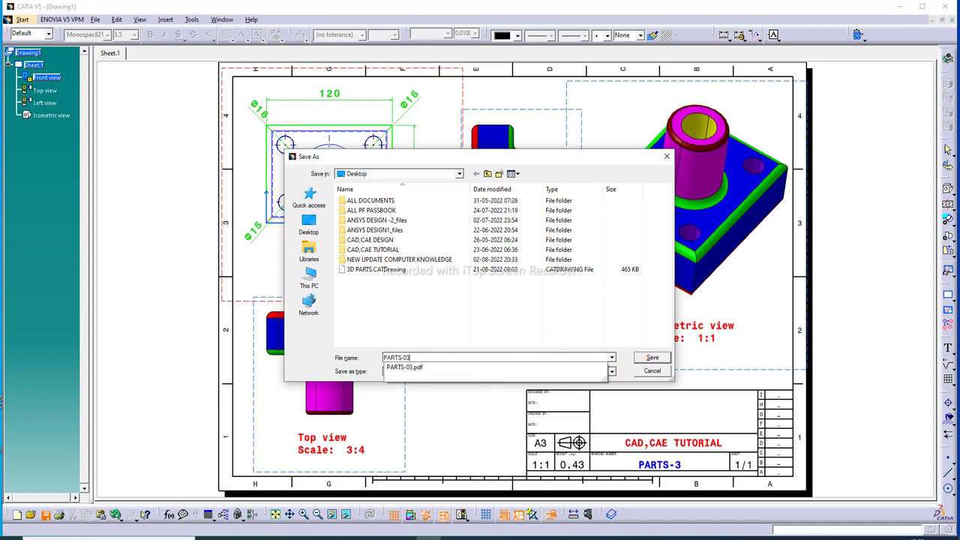
{"action": "left_click", "coordinate": [652, 358]}
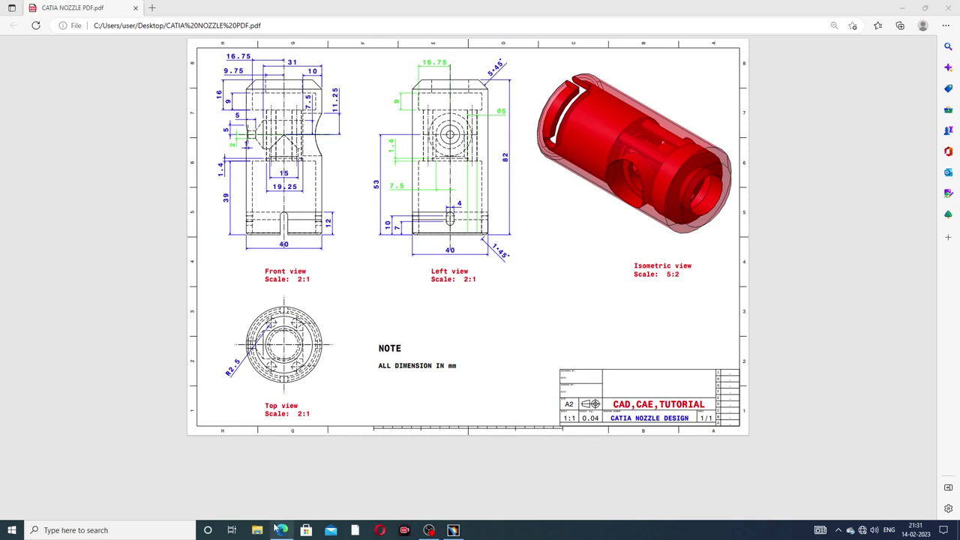
{"action": "mouse_move", "coordinate": [428, 530]}
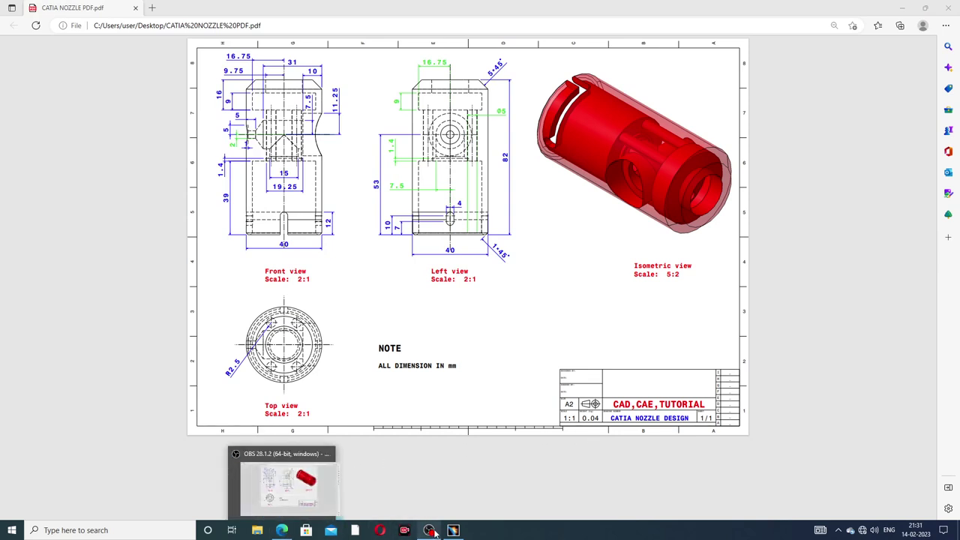
{"action": "left_click", "coordinate": [453, 530]}
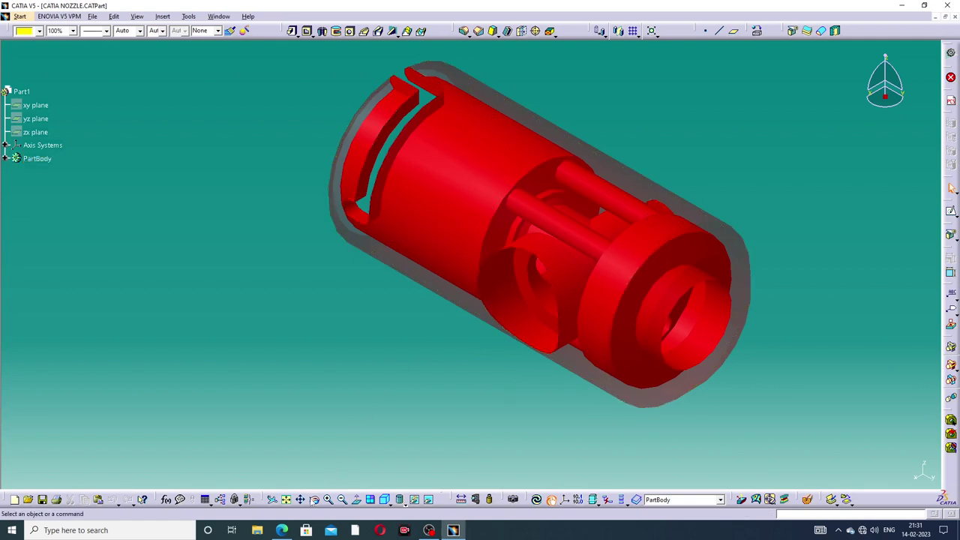
Compare against the nozzle drawing PDF, then orbit the nozzle part through end-on and oblique views.
{"action": "left_click", "coordinate": [281, 530]}
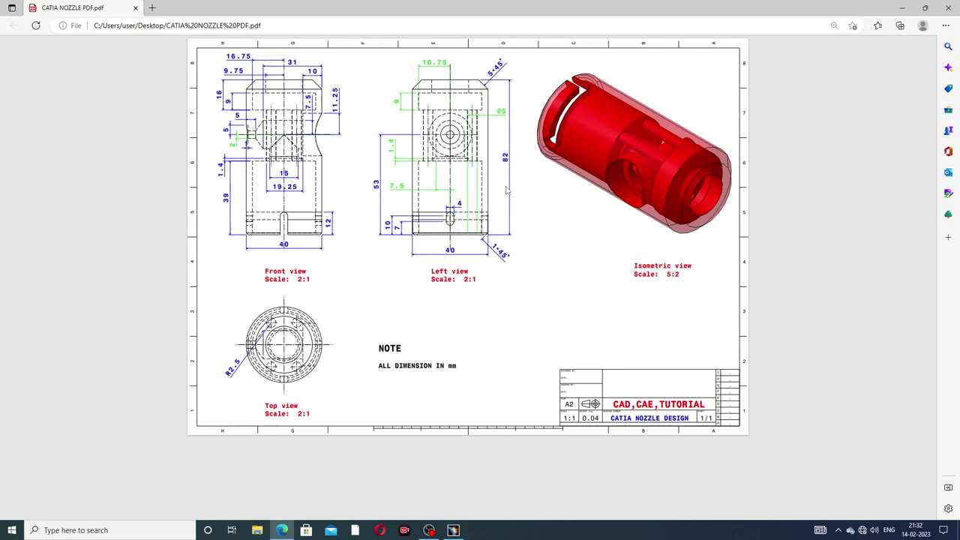
{"action": "left_click", "coordinate": [453, 531]}
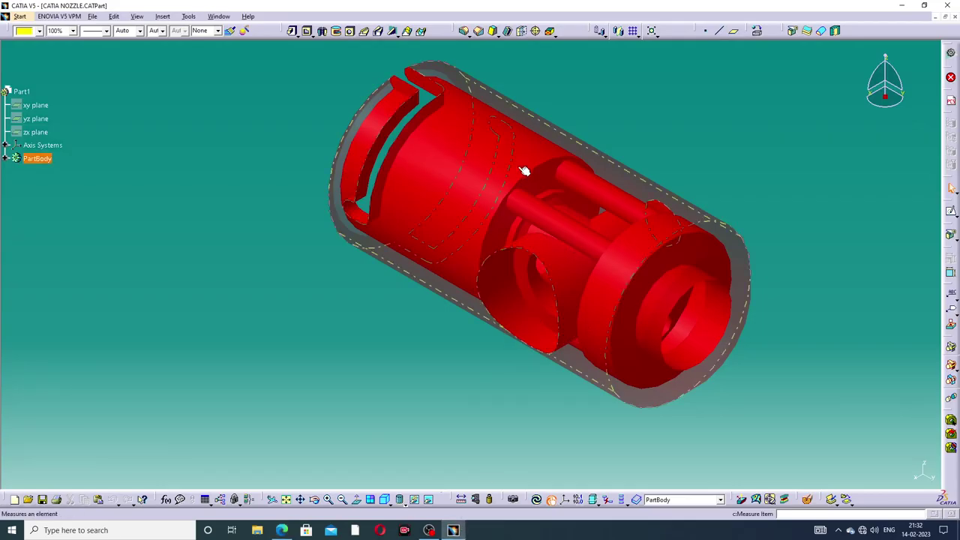
{"action": "mouse_move", "coordinate": [558, 229]}
{"action": "middle_mouse_down"}
{"action": "mouse_move", "coordinate": [561, 139]}
{"action": "mouse_move", "coordinate": [517, 227]}
{"action": "mouse_move", "coordinate": [507, 227]}
{"action": "mouse_move", "coordinate": [628, 188]}
{"action": "mouse_move", "coordinate": [728, 189]}
{"action": "mouse_move", "coordinate": [467, 207]}
{"action": "middle_mouse_up"}
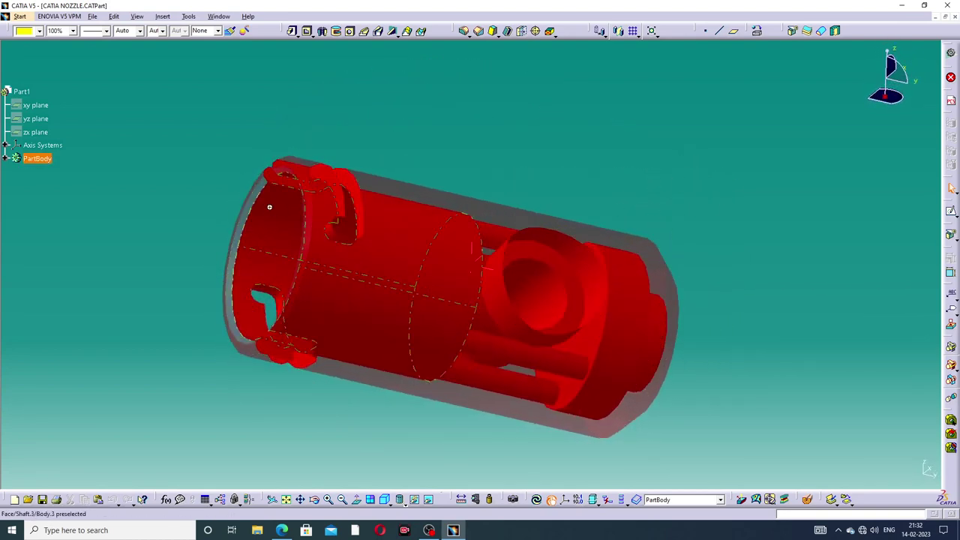
{"action": "mouse_move", "coordinate": [270, 206]}
{"action": "middle_mouse_down"}
{"action": "mouse_move", "coordinate": [450, 300]}
{"action": "mouse_move", "coordinate": [455, 270]}
{"action": "mouse_move", "coordinate": [498, 240]}
{"action": "mouse_move", "coordinate": [208, 249]}
{"action": "middle_mouse_up"}
{"action": "mouse_move", "coordinate": [567, 338]}
{"action": "middle_mouse_down"}
{"action": "mouse_move", "coordinate": [505, 248]}
{"action": "mouse_move", "coordinate": [504, 292]}
{"action": "mouse_move", "coordinate": [507, 248]}
{"action": "middle_mouse_up"}
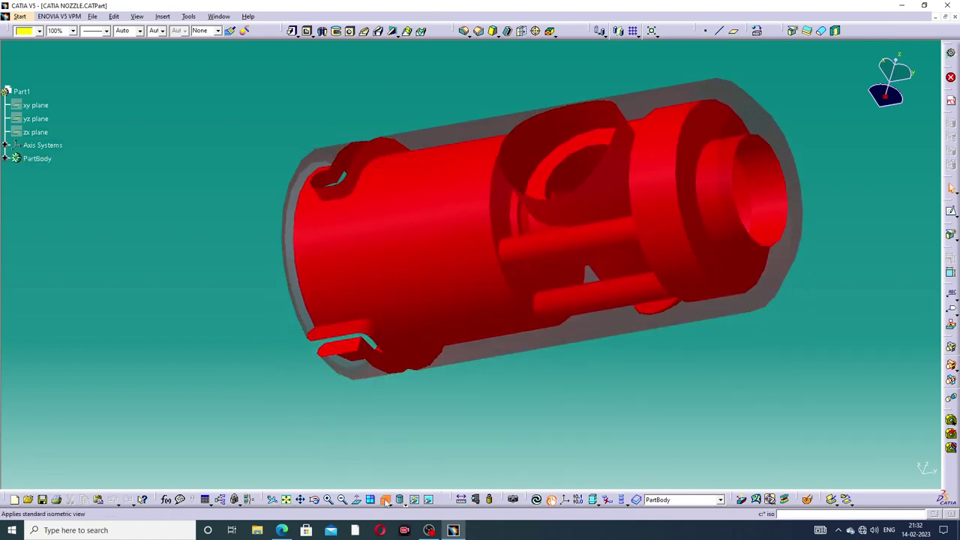
{"action": "mouse_move", "coordinate": [420, 420]}
{"action": "middle_mouse_down"}
{"action": "mouse_move", "coordinate": [533, 220]}
{"action": "mouse_move", "coordinate": [533, 191]}
{"action": "mouse_move", "coordinate": [566, 214]}
{"action": "middle_mouse_up"}
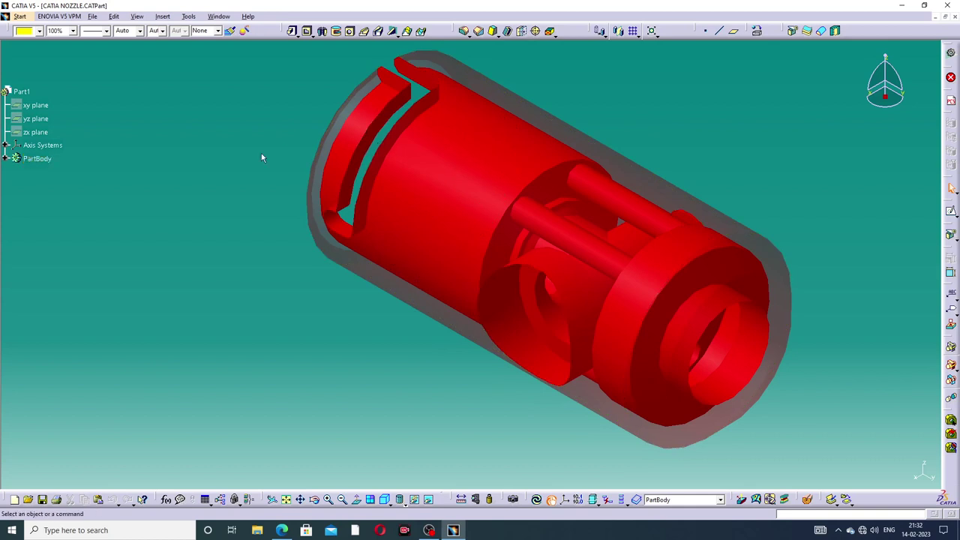
{"action": "left_click", "coordinate": [20, 16]}
{"action": "mouse_move", "coordinate": [48, 41]}
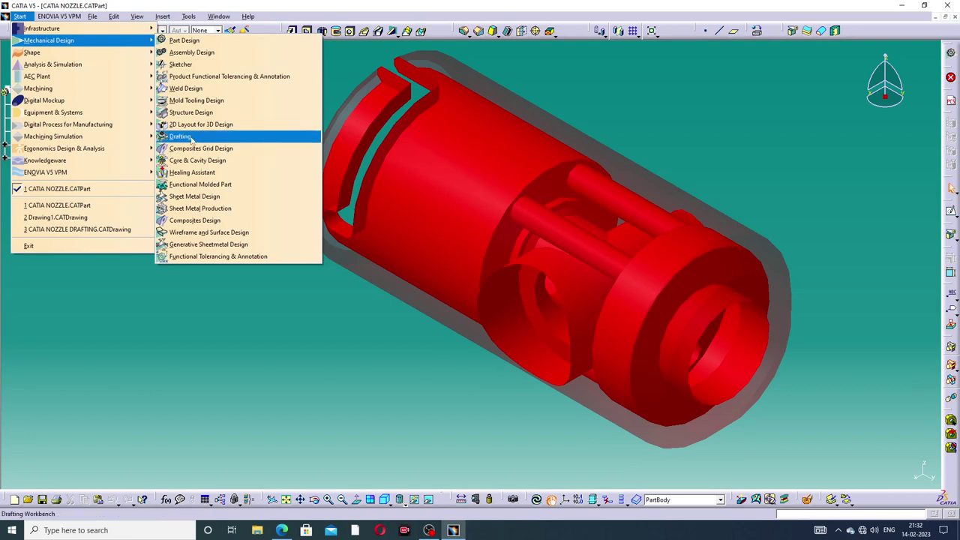
Create a Drafting drawing with front, top and left nozzle views, placed toward the upper left.
{"action": "left_click", "coordinate": [180, 137]}
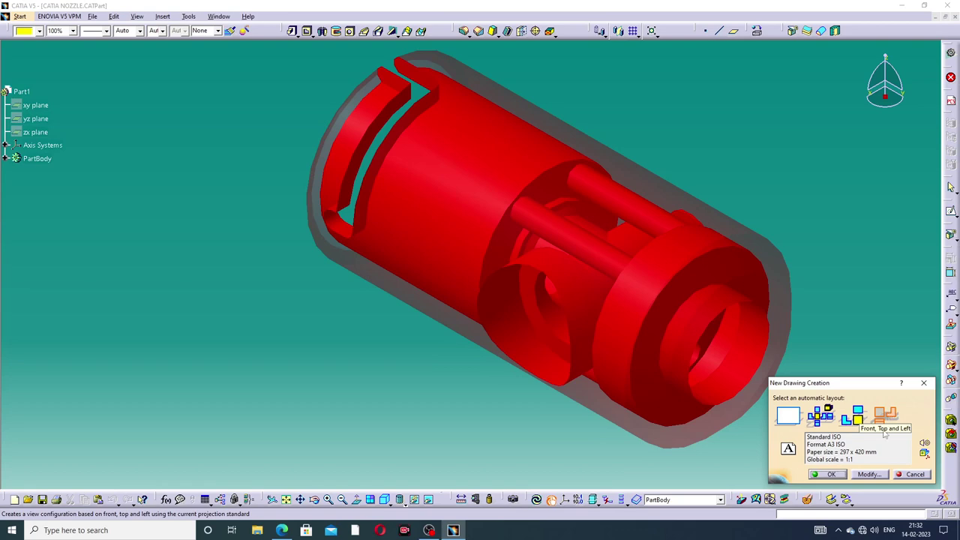
{"action": "left_click", "coordinate": [838, 478]}
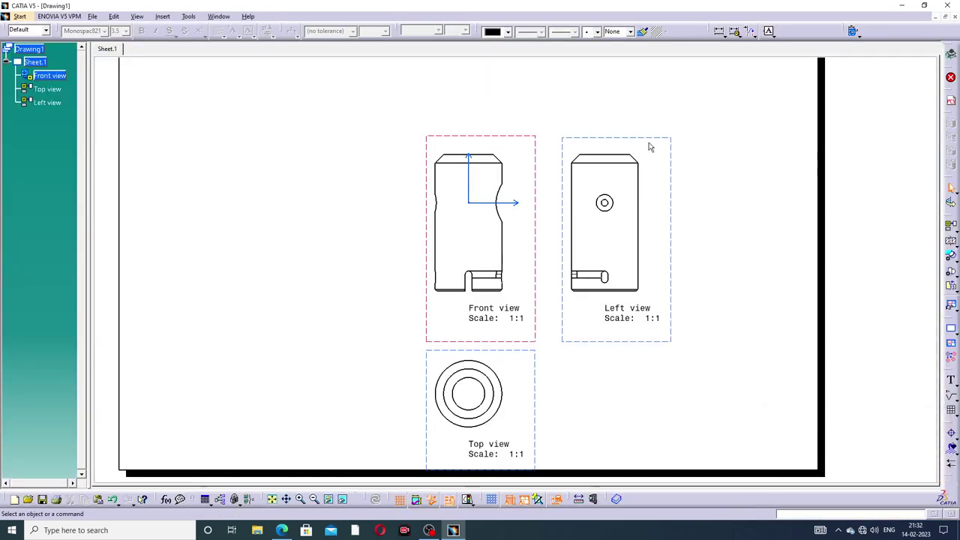
{"action": "mouse_move", "coordinate": [649, 145]}
{"action": "middle_mouse_down"}
{"action": "mouse_move", "coordinate": [649, 137]}
{"action": "mouse_move", "coordinate": [714, 183]}
{"action": "middle_mouse_up"}
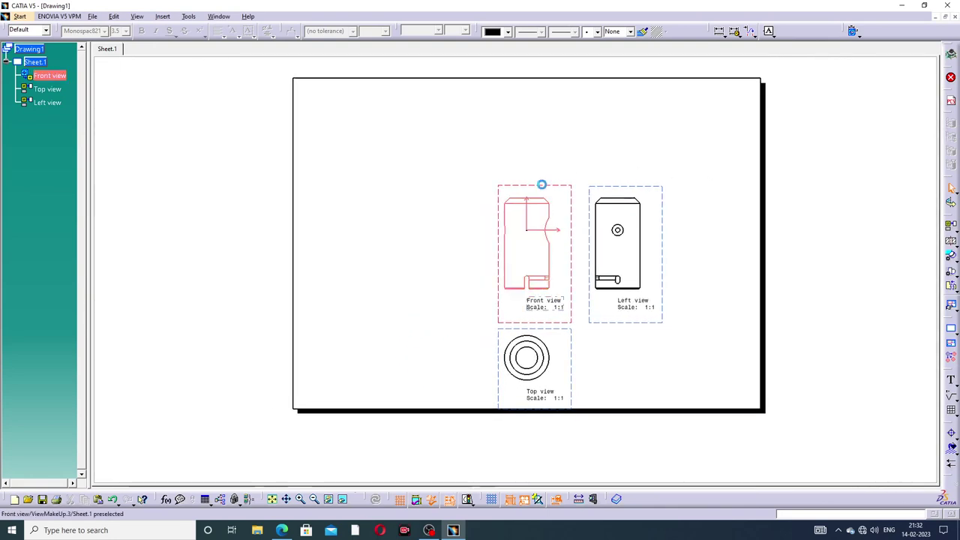
{"action": "left_click_drag", "start_coordinate": [540, 184], "coordinate": [375, 105]}
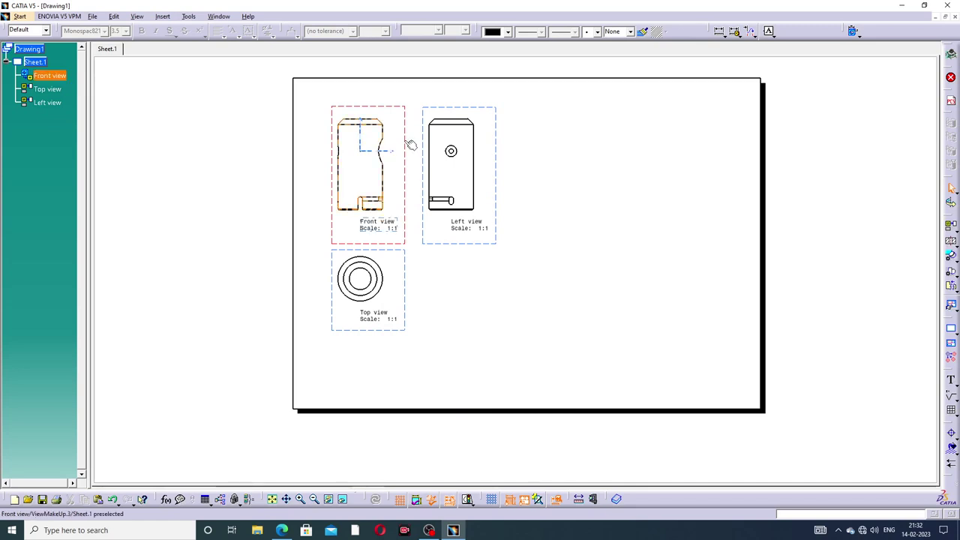
{"action": "left_click_drag", "start_coordinate": [409, 146], "coordinate": [411, 152]}
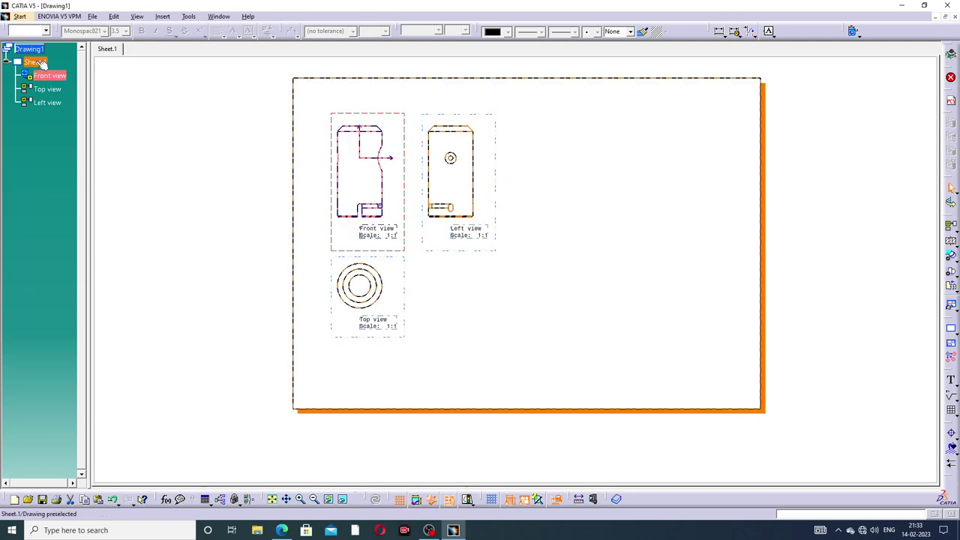
Set Sheet.1 to the A2 ISO format and fit the whole sheet in view.
{"action": "right_click", "coordinate": [39, 64]}
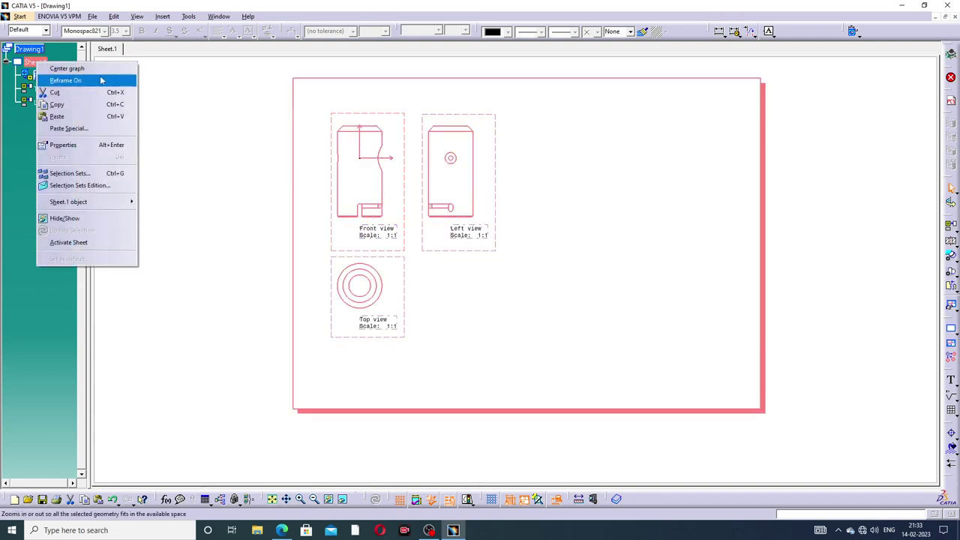
{"action": "left_click", "coordinate": [73, 145]}
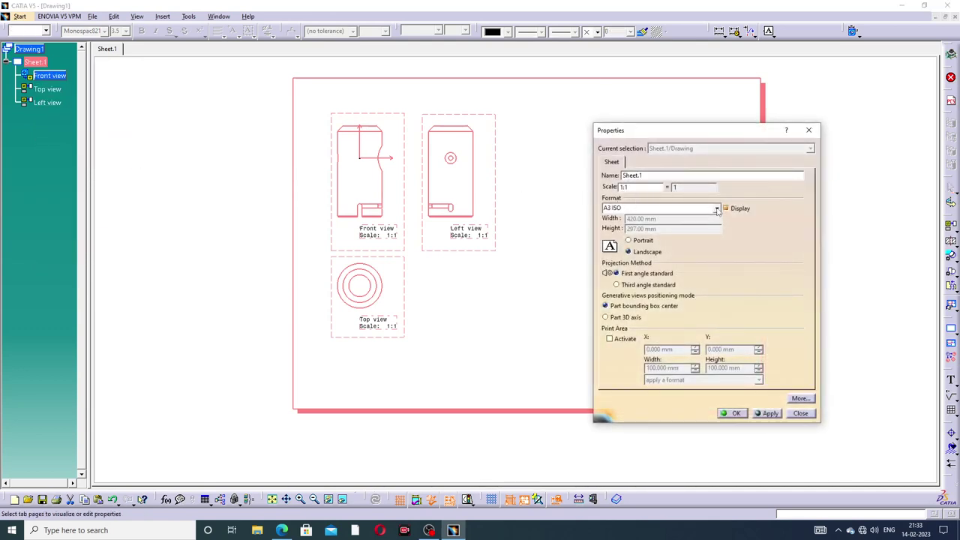
{"action": "left_click", "coordinate": [716, 209]}
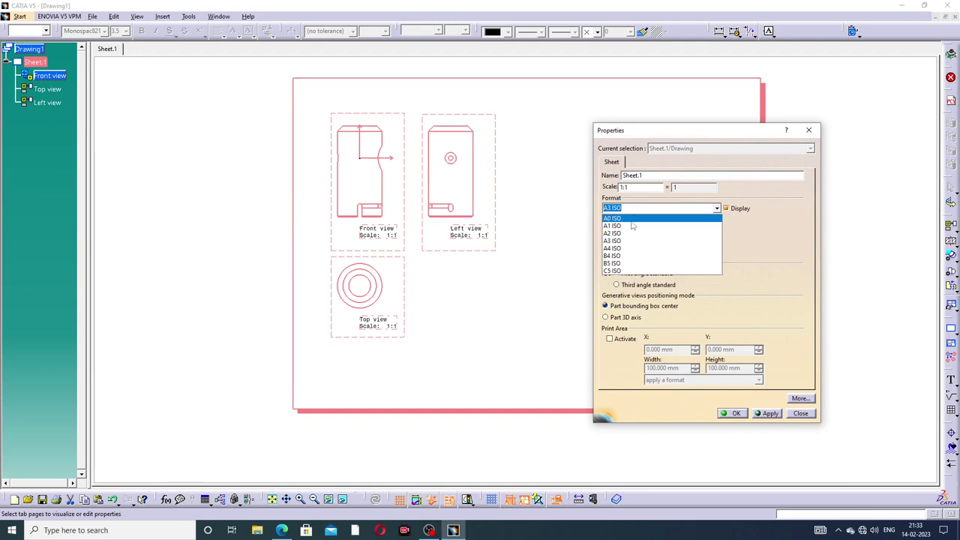
{"action": "left_click", "coordinate": [672, 233]}
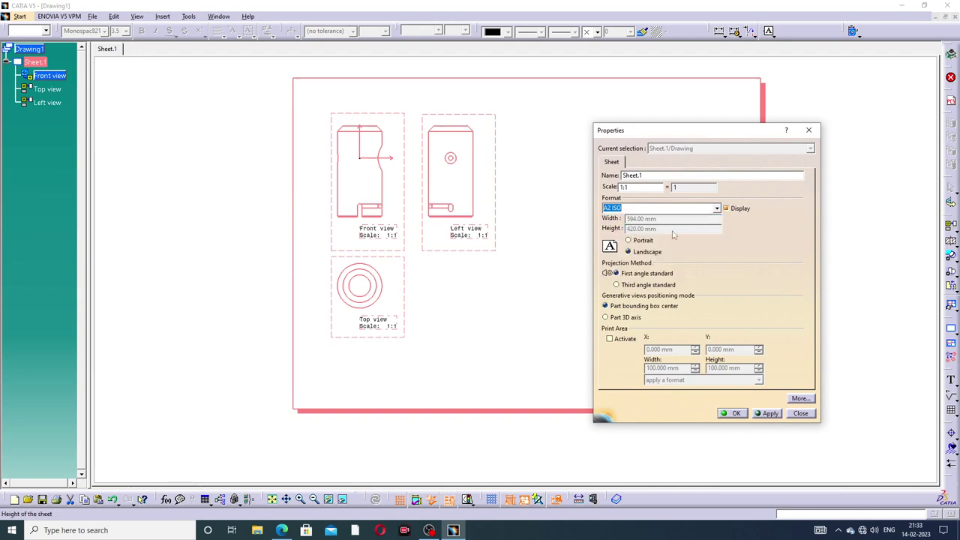
{"action": "left_click", "coordinate": [769, 414]}
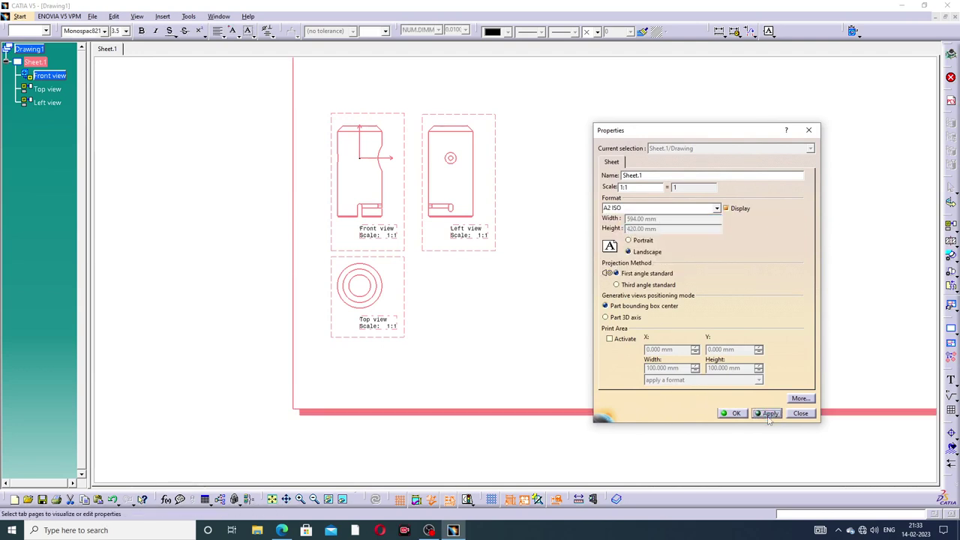
{"action": "left_click", "coordinate": [737, 414]}
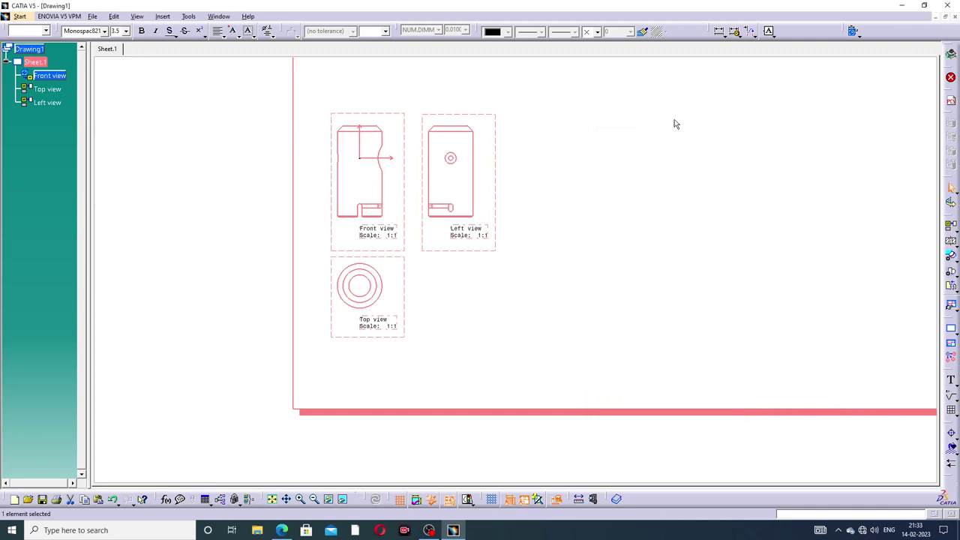
{"action": "mouse_move", "coordinate": [659, 117]}
{"action": "middle_mouse_down"}
{"action": "mouse_move", "coordinate": [553, 188]}
{"action": "mouse_move", "coordinate": [570, 154]}
{"action": "mouse_move", "coordinate": [601, 198]}
{"action": "middle_mouse_up"}
Move the views up the sheet and set all three views to 2:1 scale.
{"action": "left_click", "coordinate": [823, 155]}
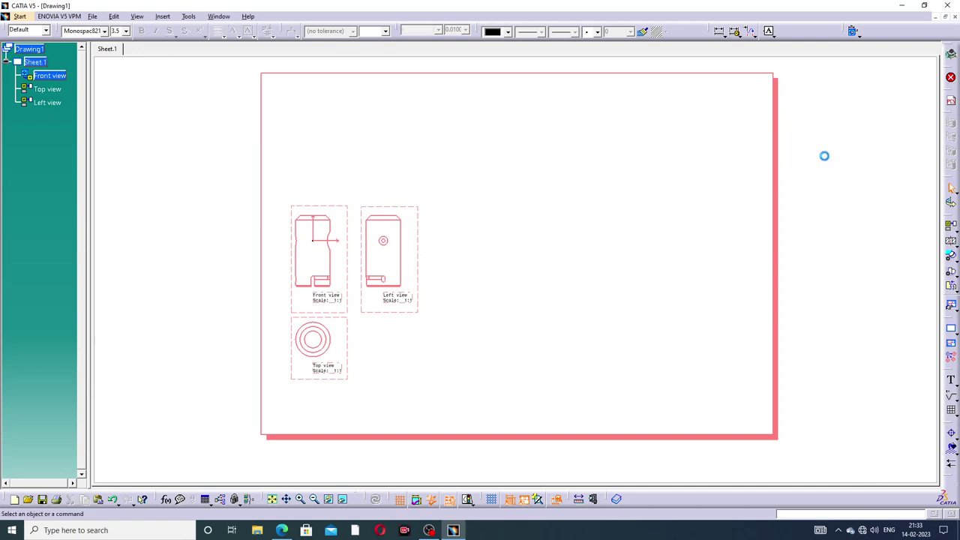
{"action": "mouse_move", "coordinate": [347, 206]}
{"action": "left_mouse_down"}
{"action": "mouse_move", "coordinate": [348, 96]}
{"action": "mouse_move", "coordinate": [354, 157]}
{"action": "left_mouse_up"}
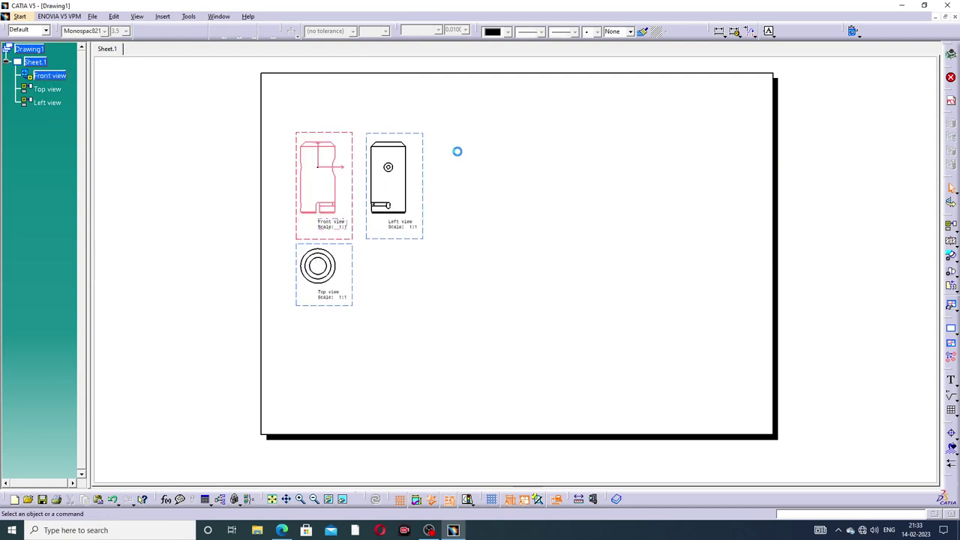
{"action": "left_click", "coordinate": [341, 136]}
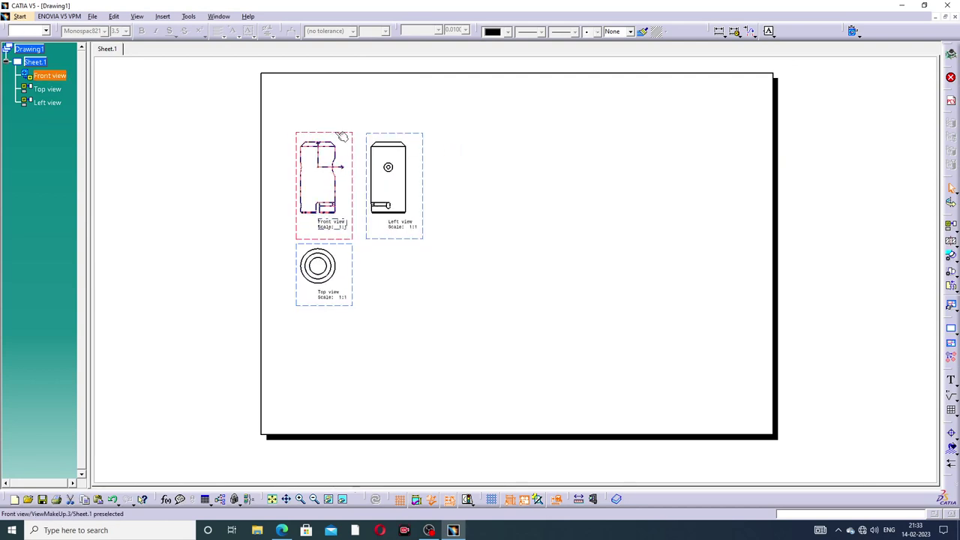
{"action": "right_click", "coordinate": [371, 238]}
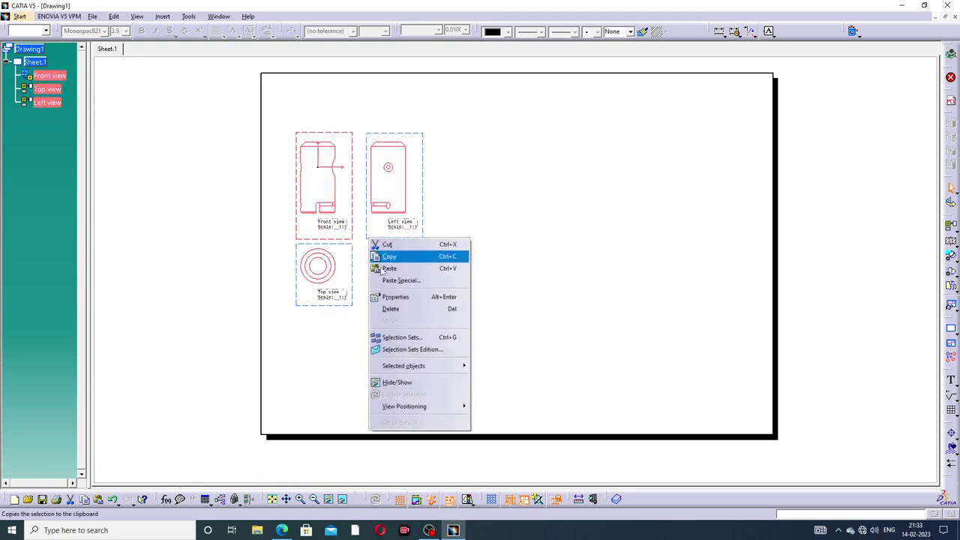
{"action": "left_click", "coordinate": [395, 296]}
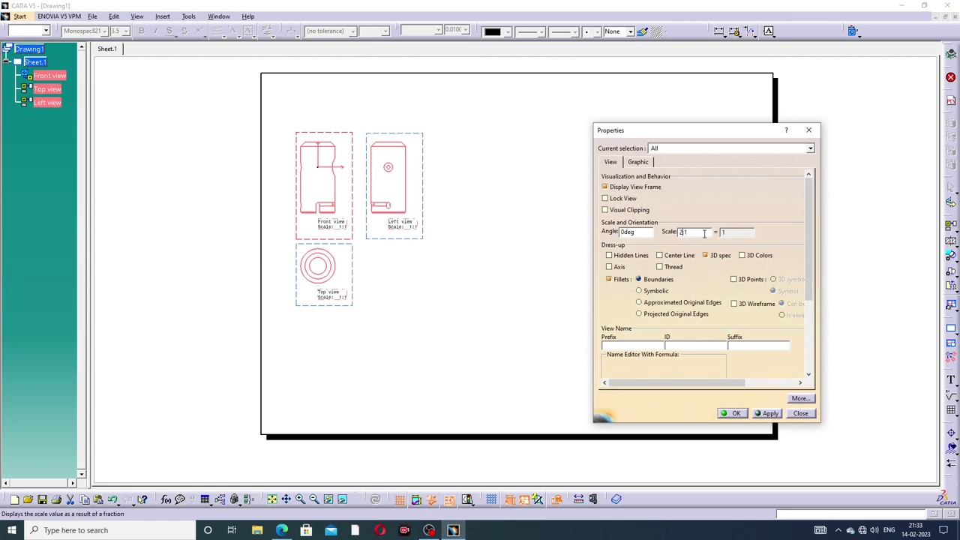
{"action": "left_click", "coordinate": [768, 413]}
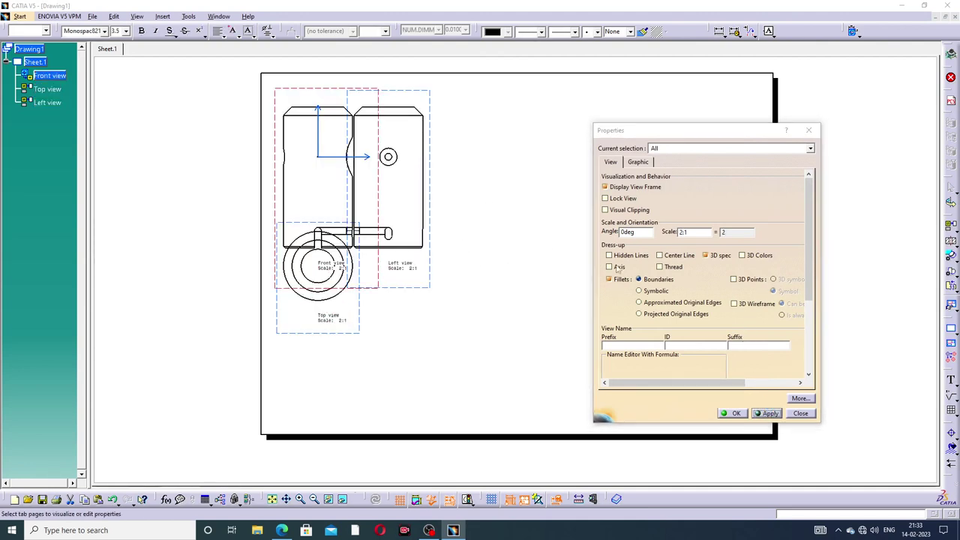
Turn on hidden lines, axes, centre lines, threads and 3D wireframe for all views.
{"action": "left_click", "coordinate": [631, 256]}
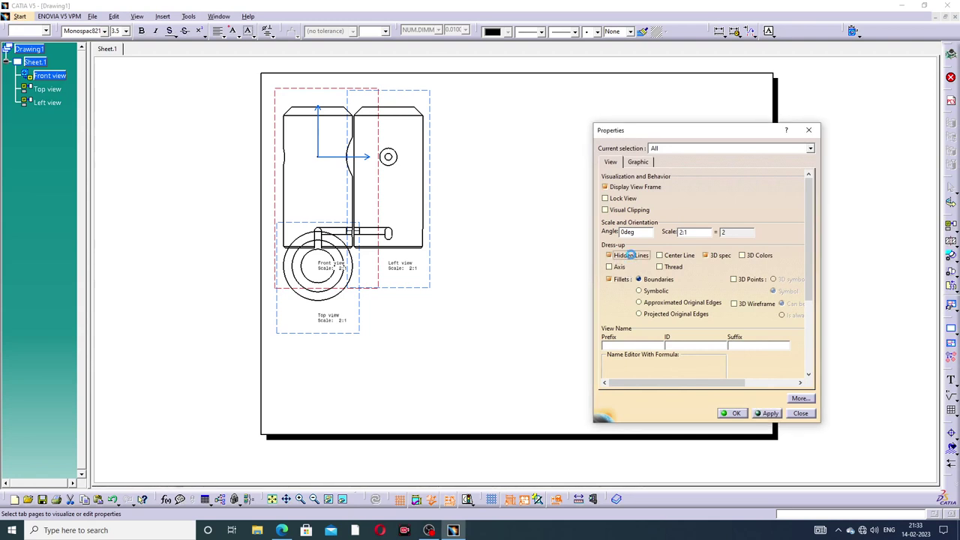
{"action": "left_click", "coordinate": [619, 267]}
{"action": "left_click", "coordinate": [677, 255]}
{"action": "left_click", "coordinate": [672, 267]}
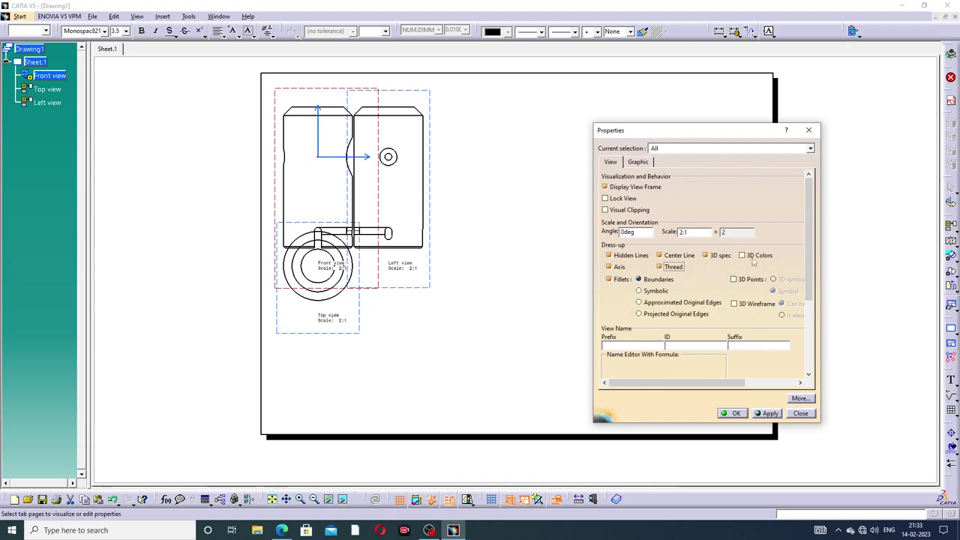
{"action": "left_click", "coordinate": [748, 306]}
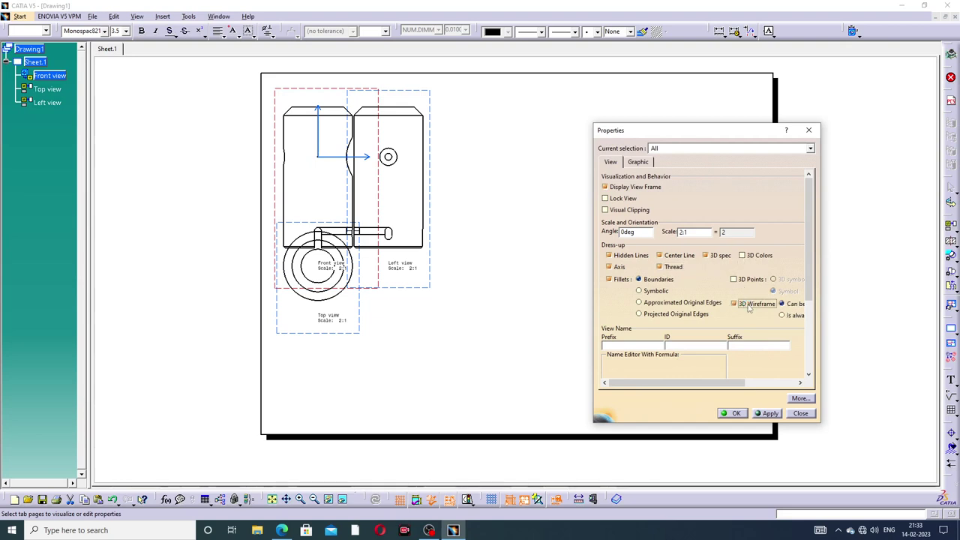
{"action": "left_click", "coordinate": [769, 415]}
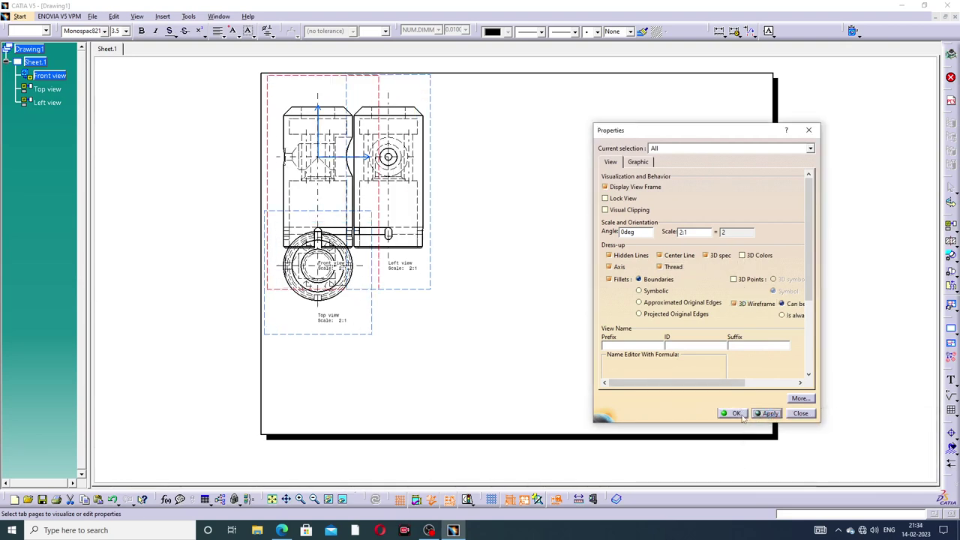
{"action": "left_click", "coordinate": [738, 414]}
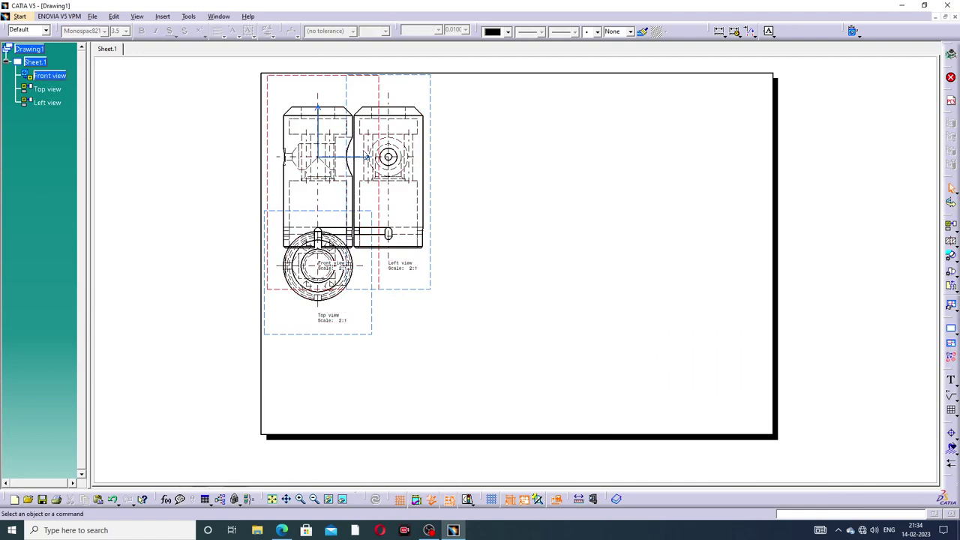
Reposition the front, left and top views, bringing the left view closer to the front view.
{"action": "left_click_drag", "start_coordinate": [433, 155], "coordinate": [529, 196]}
{"action": "mouse_move", "coordinate": [375, 315]}
{"action": "left_mouse_down"}
{"action": "mouse_move", "coordinate": [394, 387]}
{"action": "mouse_move", "coordinate": [398, 381]}
{"action": "left_mouse_up"}
{"action": "left_click_drag", "start_coordinate": [378, 270], "coordinate": [424, 281]}
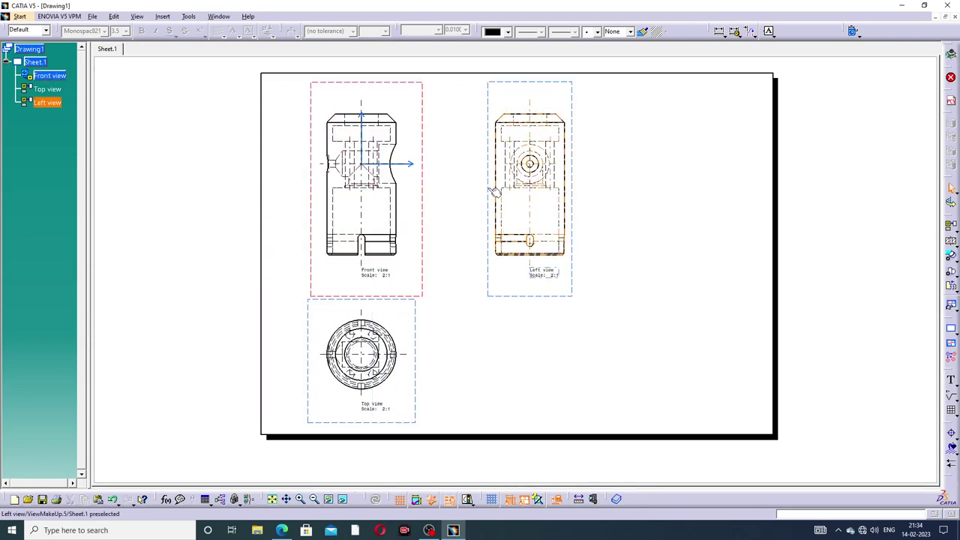
{"action": "left_click_drag", "start_coordinate": [495, 192], "coordinate": [465, 193]}
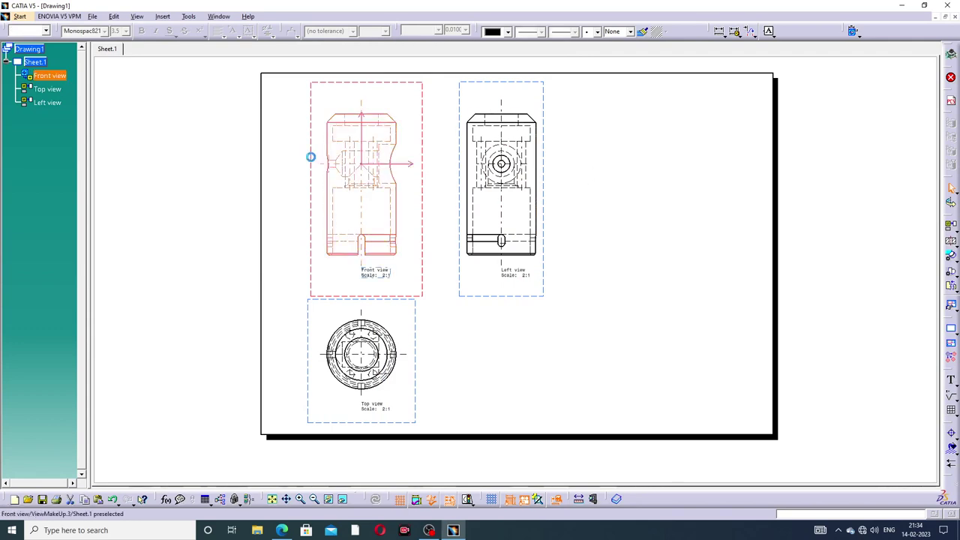
{"action": "left_click_drag", "start_coordinate": [310, 157], "coordinate": [285, 160]}
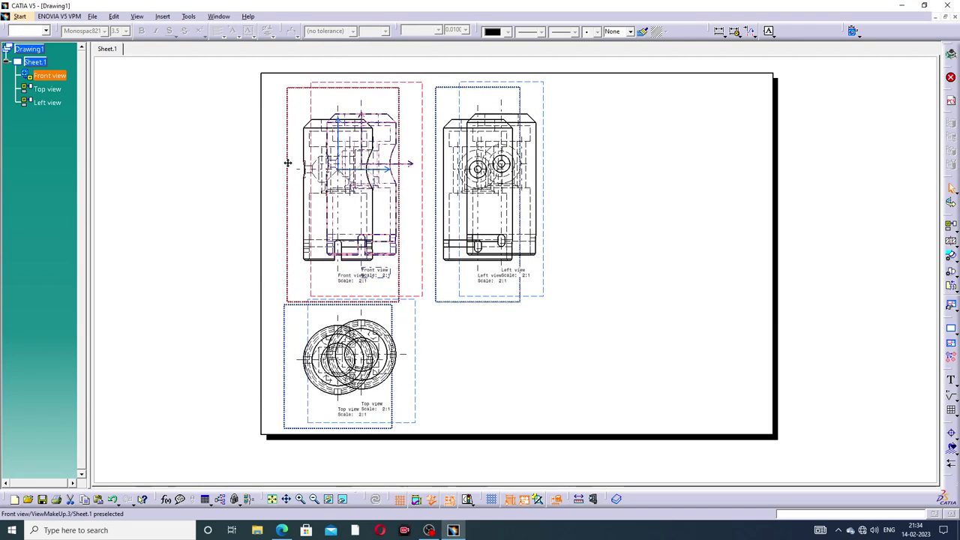
{"action": "left_click", "coordinate": [585, 179]}
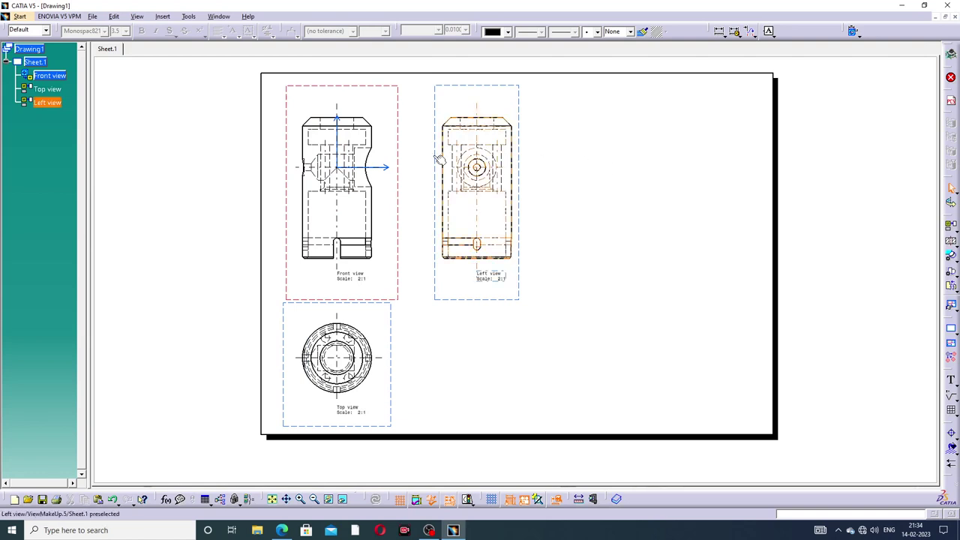
{"action": "left_click_drag", "start_coordinate": [439, 159], "coordinate": [430, 159]}
{"action": "left_click", "coordinate": [570, 172]}
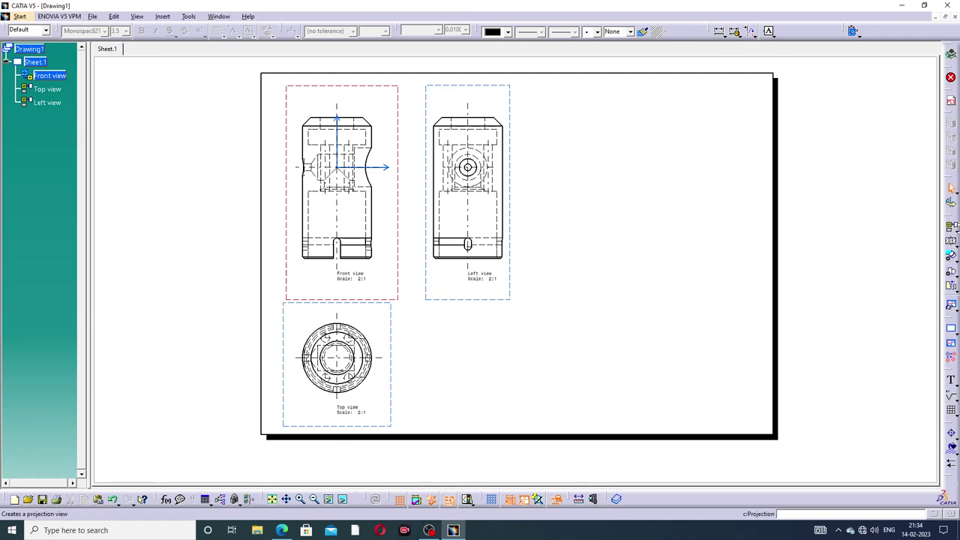
{"action": "left_click", "coordinate": [955, 231]}
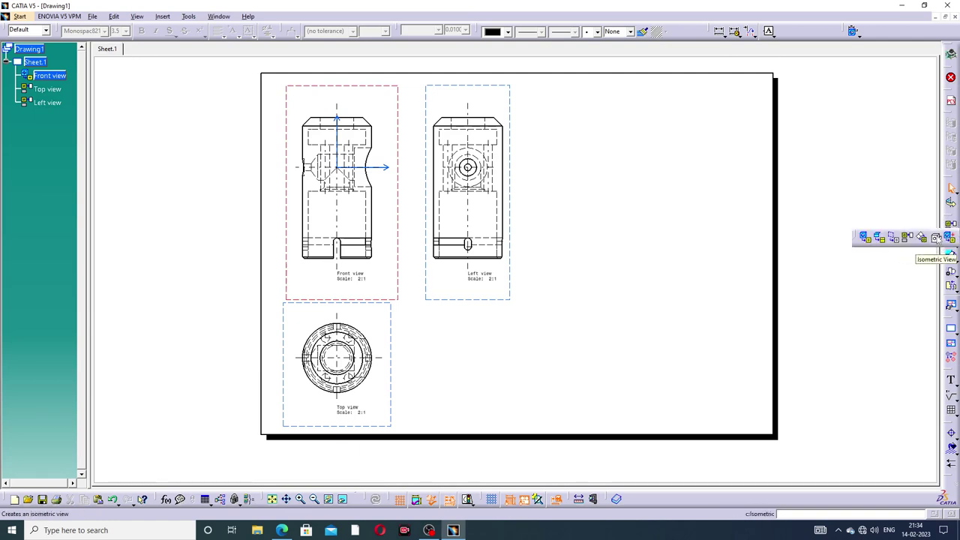
{"action": "left_click", "coordinate": [922, 237]}
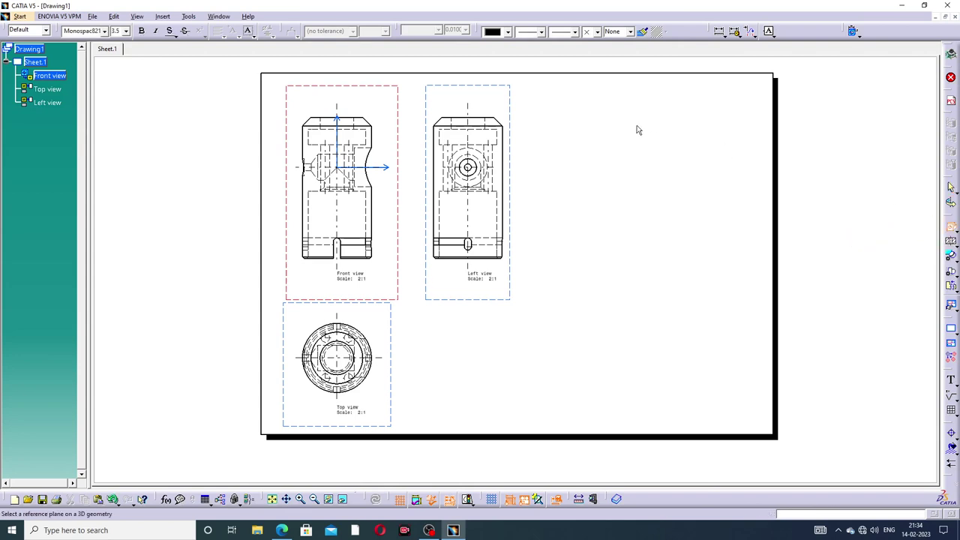
{"action": "left_click", "coordinate": [218, 15]}
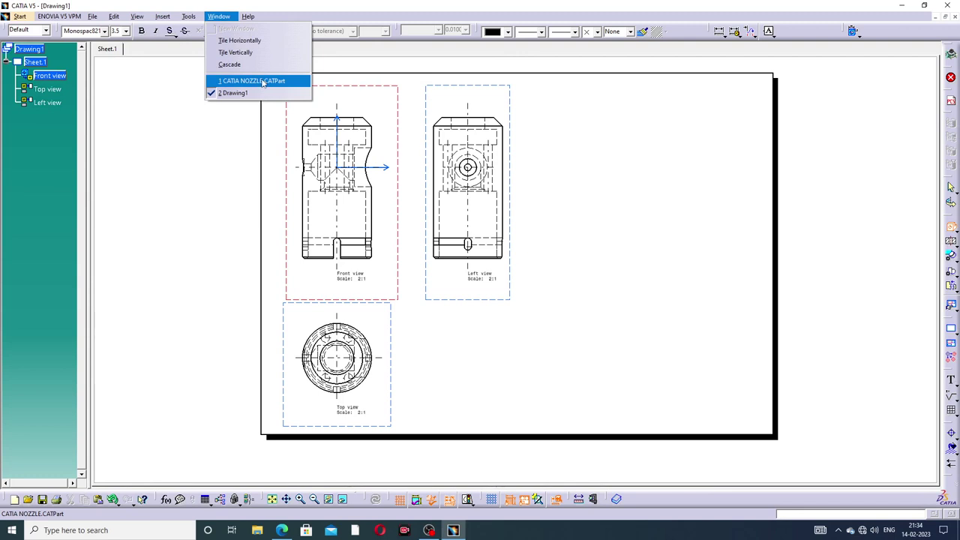
{"action": "left_click", "coordinate": [263, 81]}
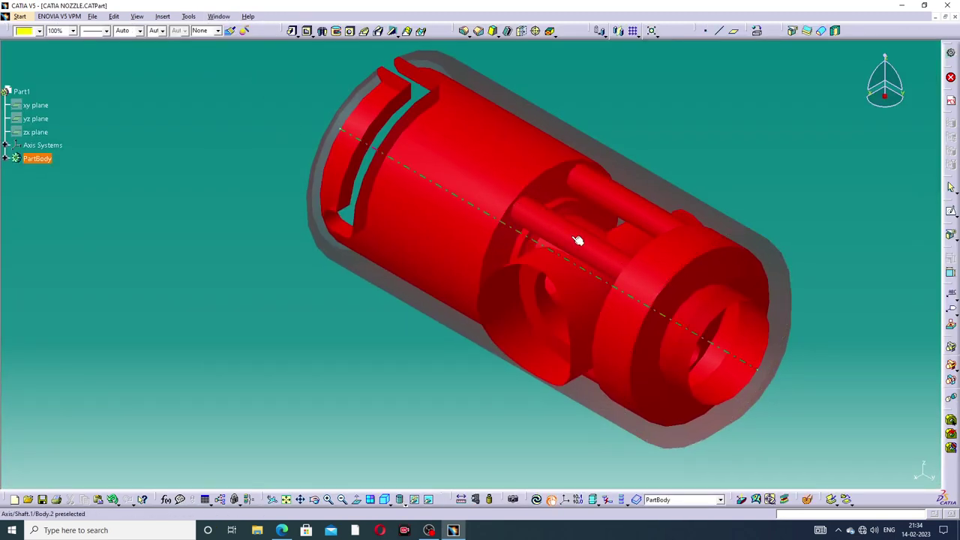
{"action": "left_click", "coordinate": [577, 240]}
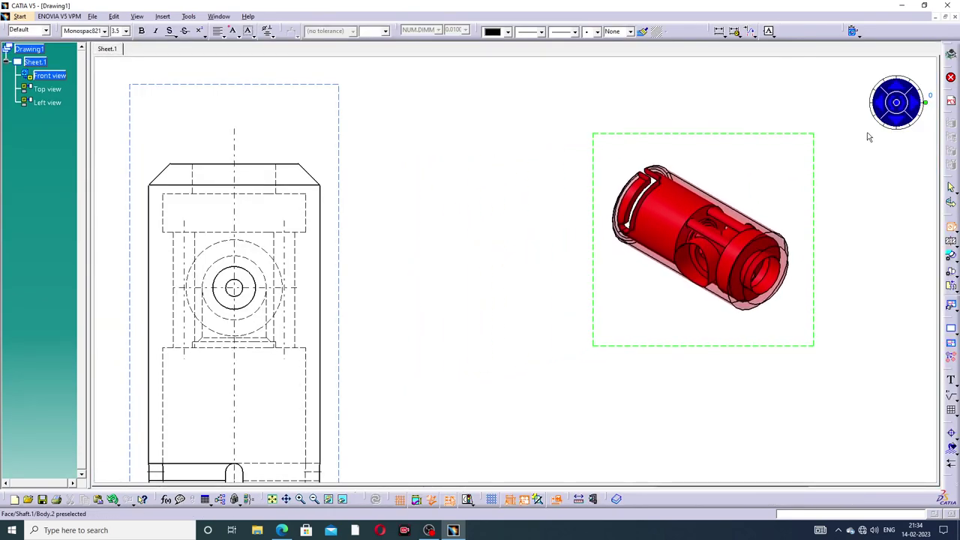
{"action": "left_click", "coordinate": [898, 120]}
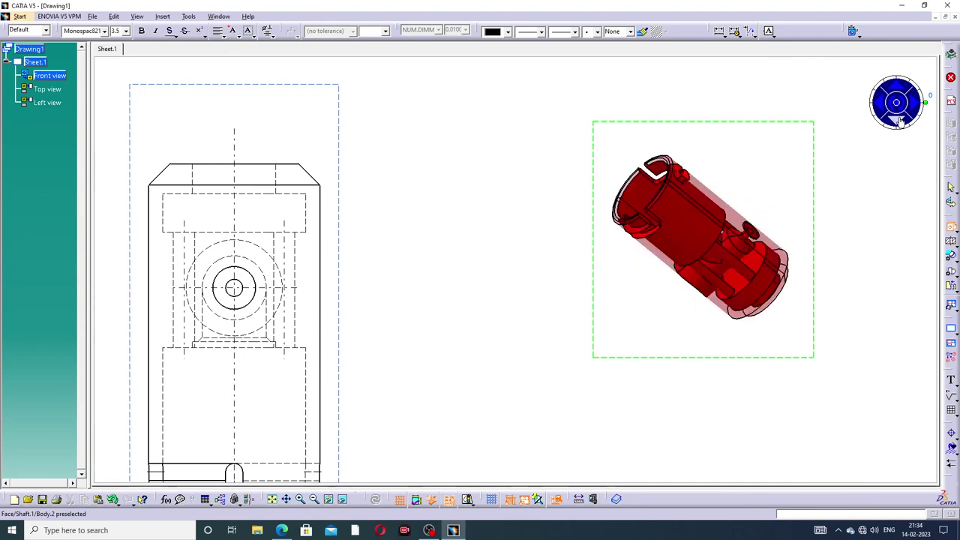
{"action": "left_click", "coordinate": [909, 111]}
{"action": "left_click", "coordinate": [900, 93]}
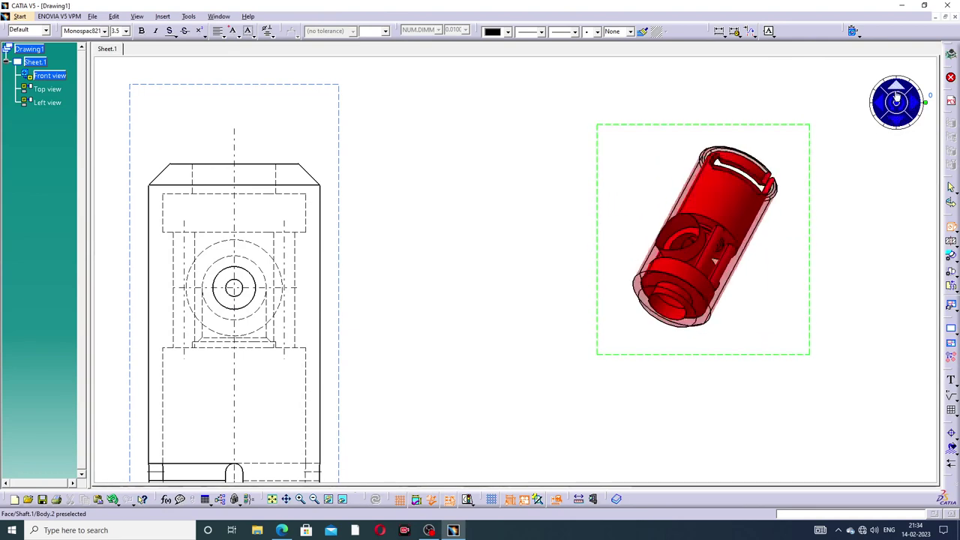
{"action": "left_click", "coordinate": [882, 108]}
{"action": "left_click", "coordinate": [897, 122]}
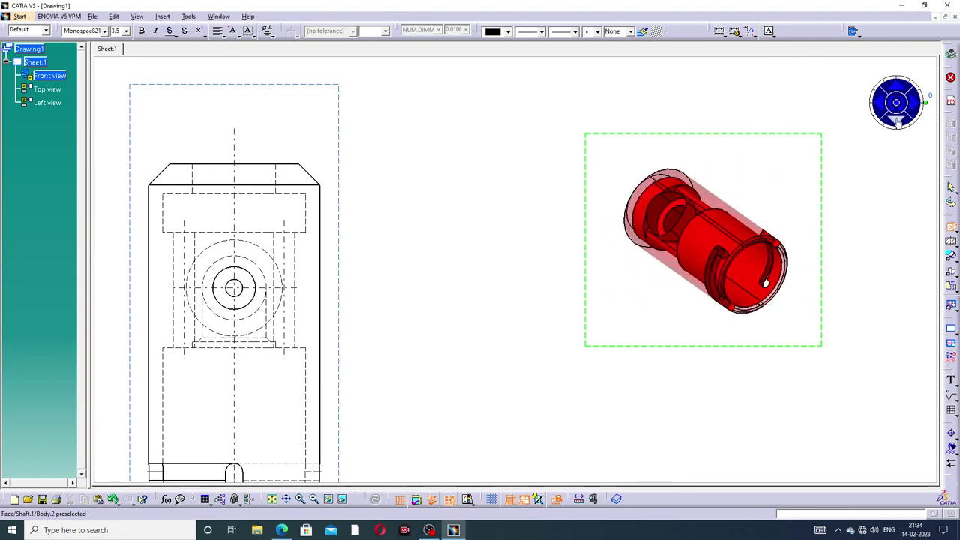
{"action": "left_click", "coordinate": [899, 109]}
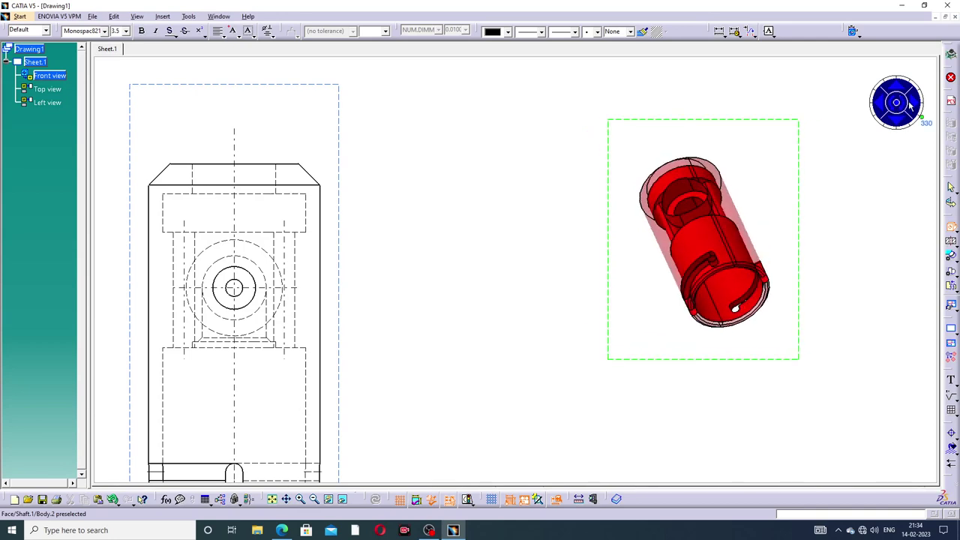
{"action": "left_click", "coordinate": [911, 108]}
{"action": "left_click", "coordinate": [880, 105]}
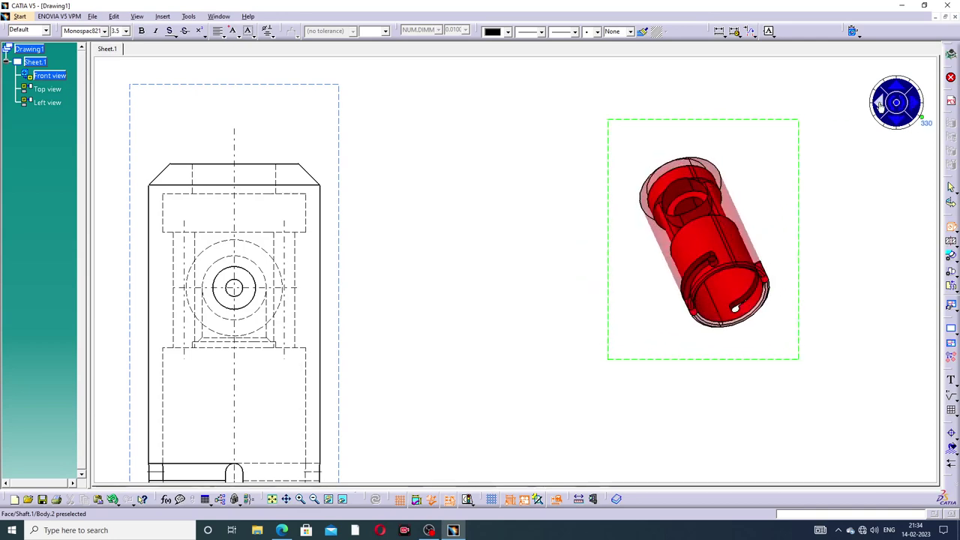
{"action": "left_click", "coordinate": [896, 88]}
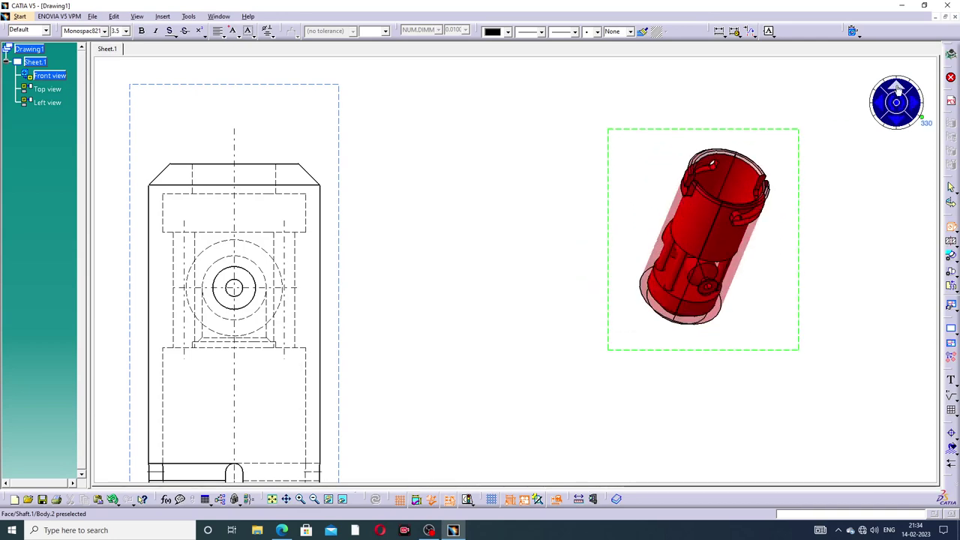
{"action": "left_click", "coordinate": [757, 204]}
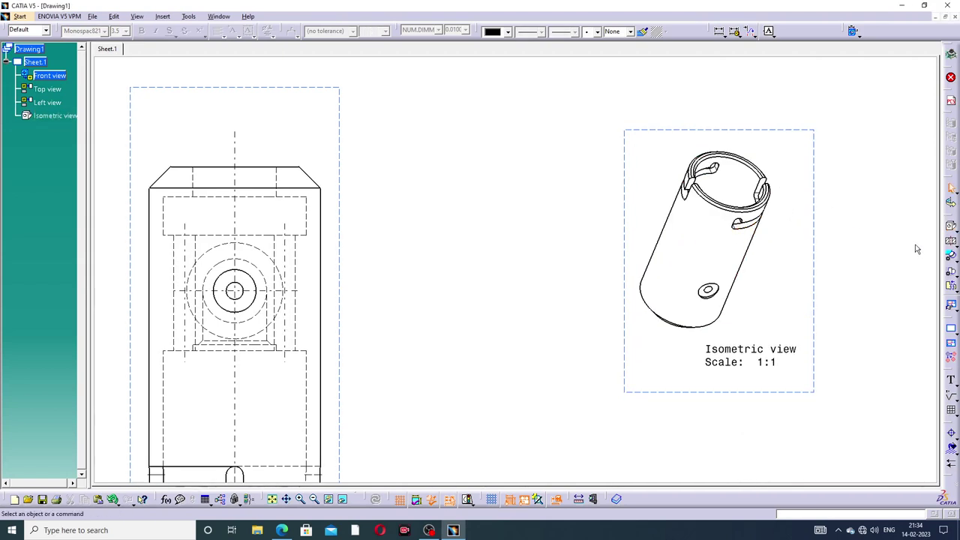
{"action": "left_click", "coordinate": [813, 229]}
{"action": "key", "text": "Delete"}
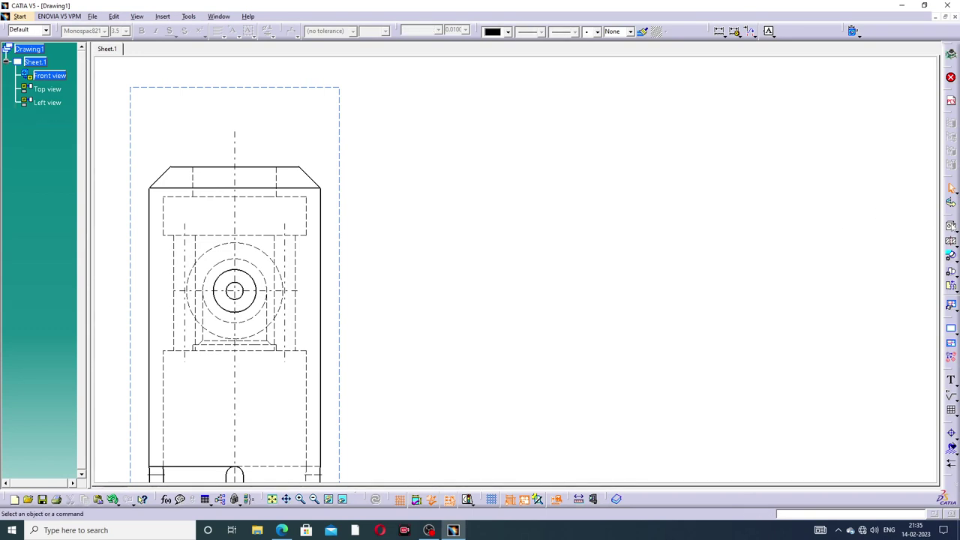
Generate a 1:1 isometric view from NOZZLE.CATPart and place it at the sheet's upper right.
{"action": "left_click", "coordinate": [951, 225]}
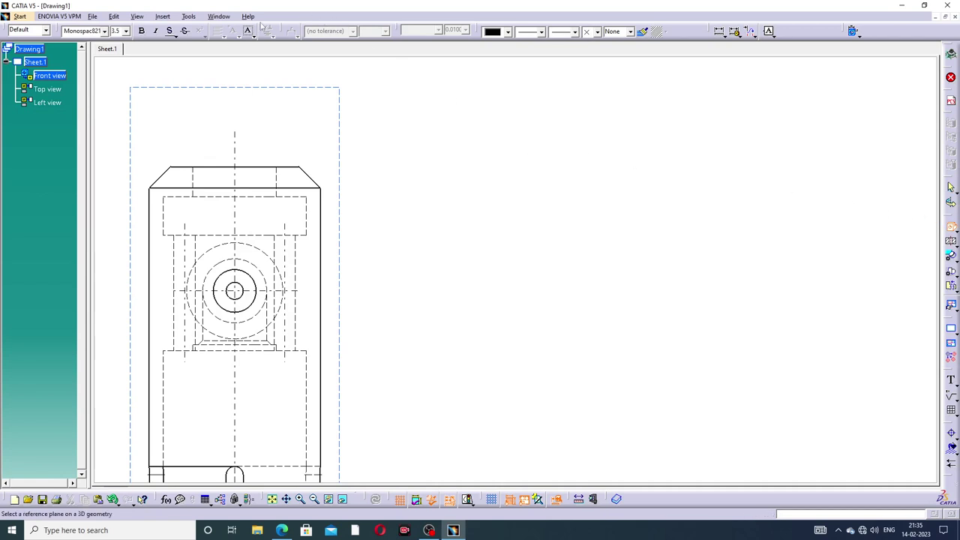
{"action": "left_click", "coordinate": [220, 17]}
{"action": "left_click", "coordinate": [247, 80]}
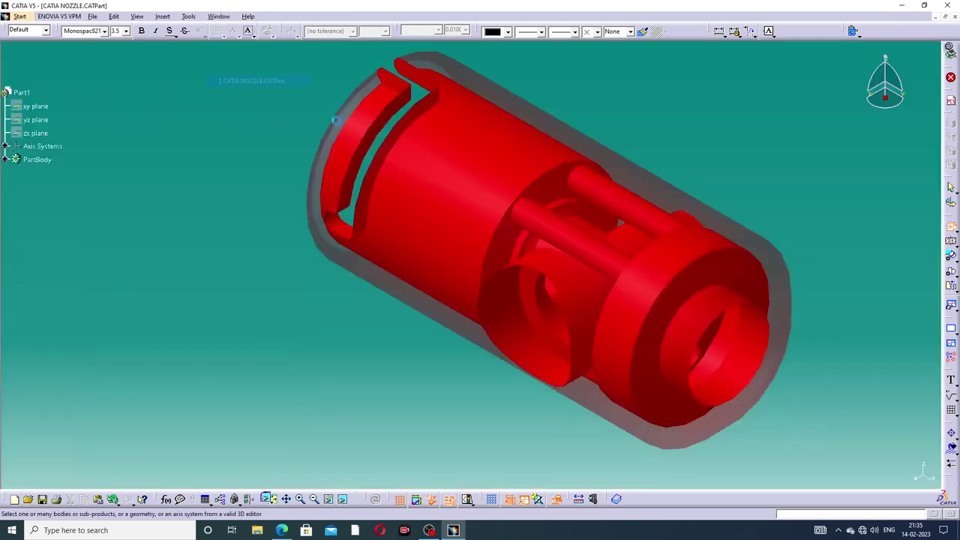
{"action": "left_click", "coordinate": [530, 182]}
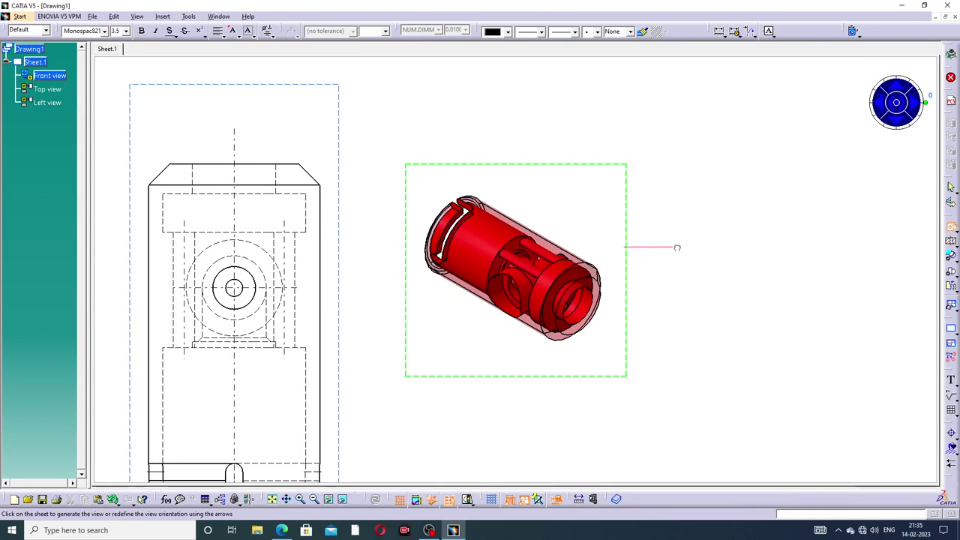
{"action": "left_click", "coordinate": [758, 242]}
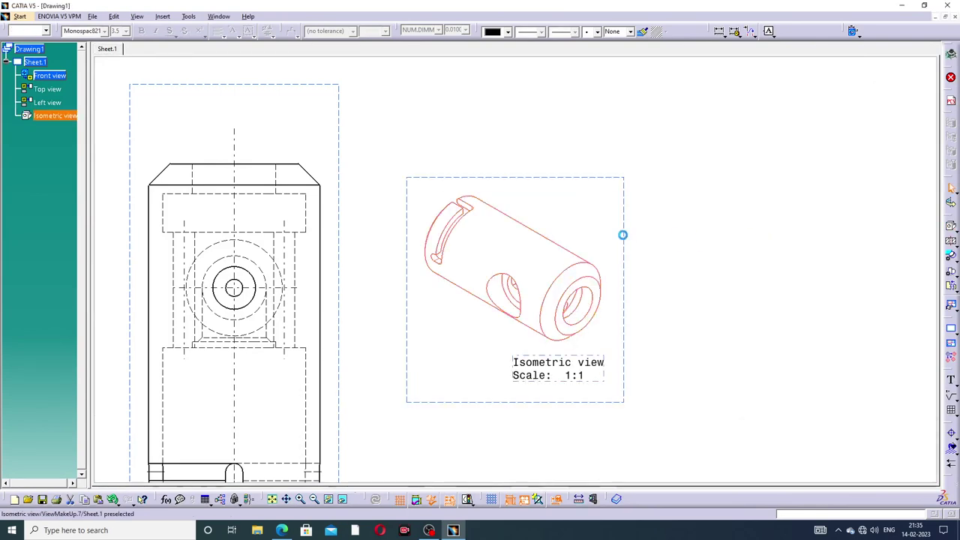
{"action": "left_click_drag", "start_coordinate": [624, 233], "coordinate": [825, 197]}
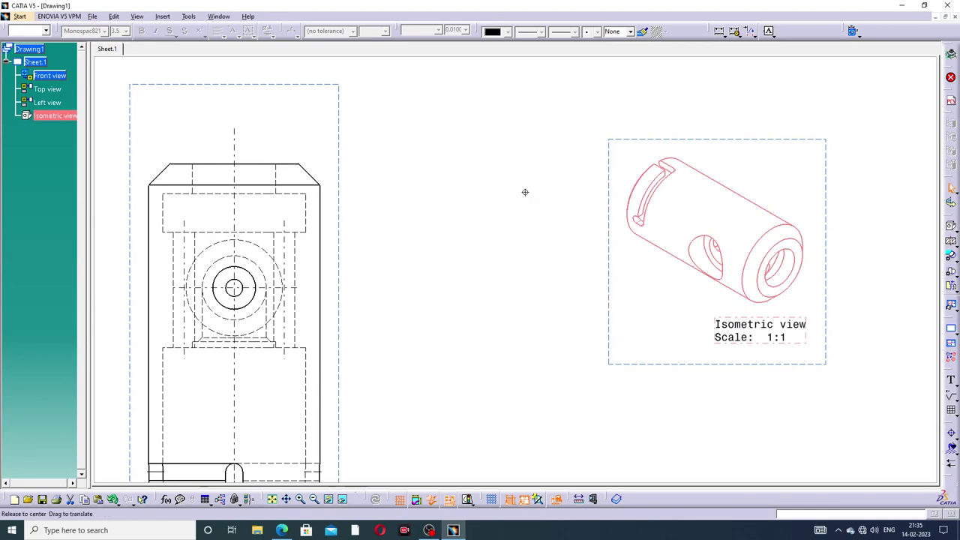
{"action": "mouse_move", "coordinate": [525, 193]}
{"action": "middle_mouse_down", "text": "ctrl"}
{"action": "mouse_move", "coordinate": [530, 180]}
{"action": "mouse_move", "coordinate": [568, 221]}
{"action": "mouse_move", "coordinate": [604, 168]}
{"action": "middle_mouse_up", "text": "ctrl"}
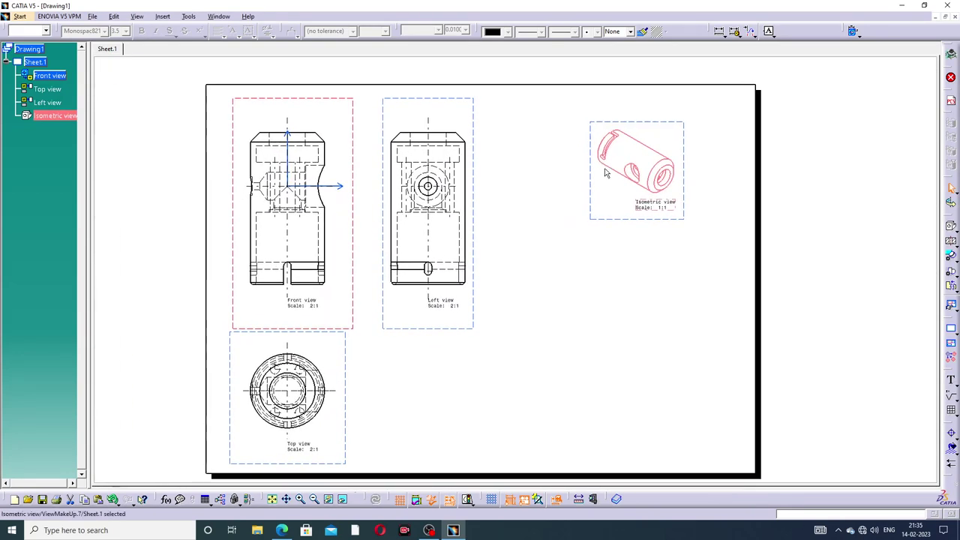
Lower the isometric view on the sheet and change its scale to 5:2.
{"action": "left_click_drag", "start_coordinate": [653, 218], "coordinate": [653, 280]}
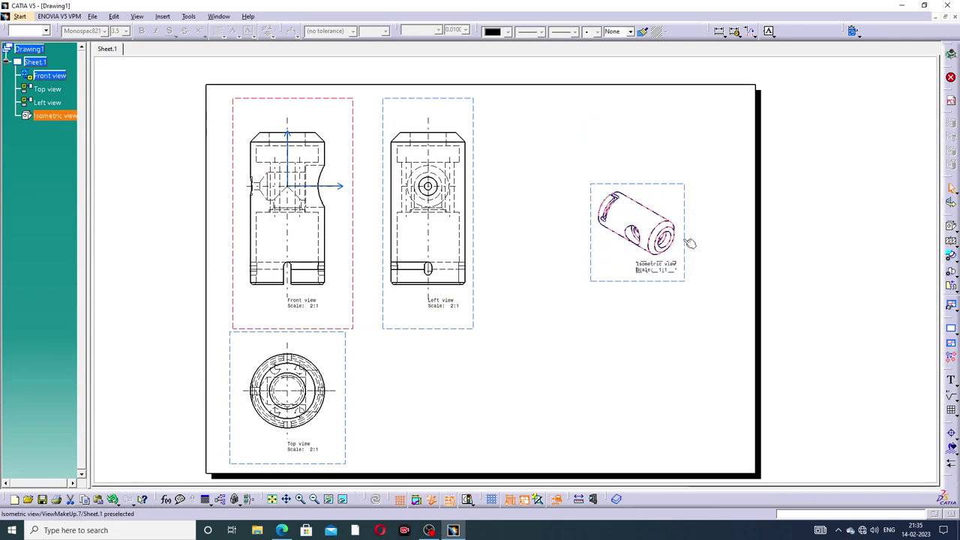
{"action": "right_click", "coordinate": [688, 240]}
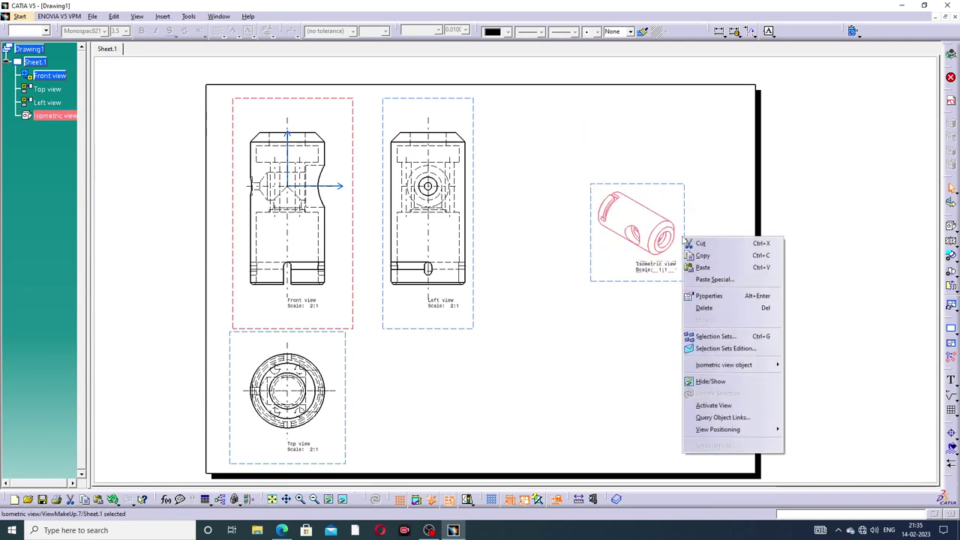
{"action": "left_click", "coordinate": [709, 297]}
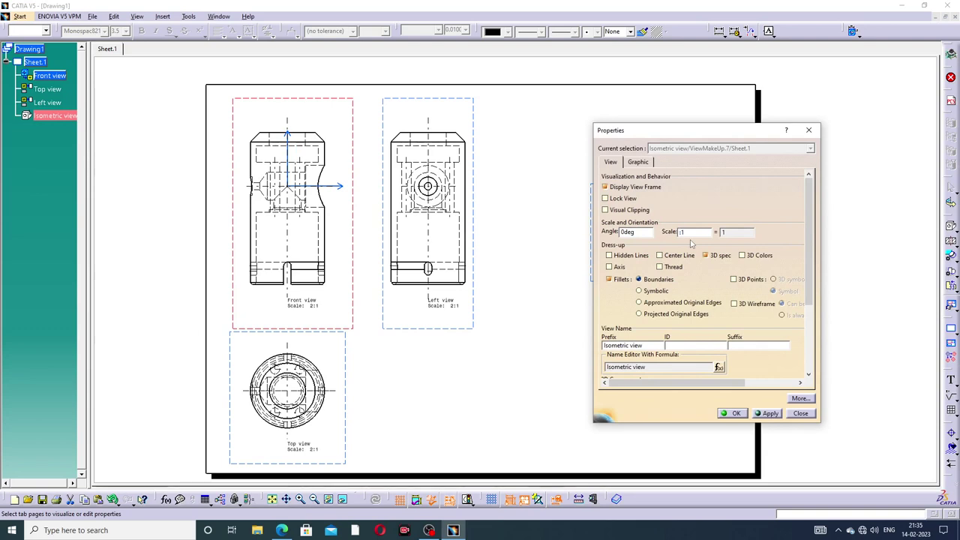
{"action": "key", "text": "Delete"}
{"action": "key", "text": "Delete"}
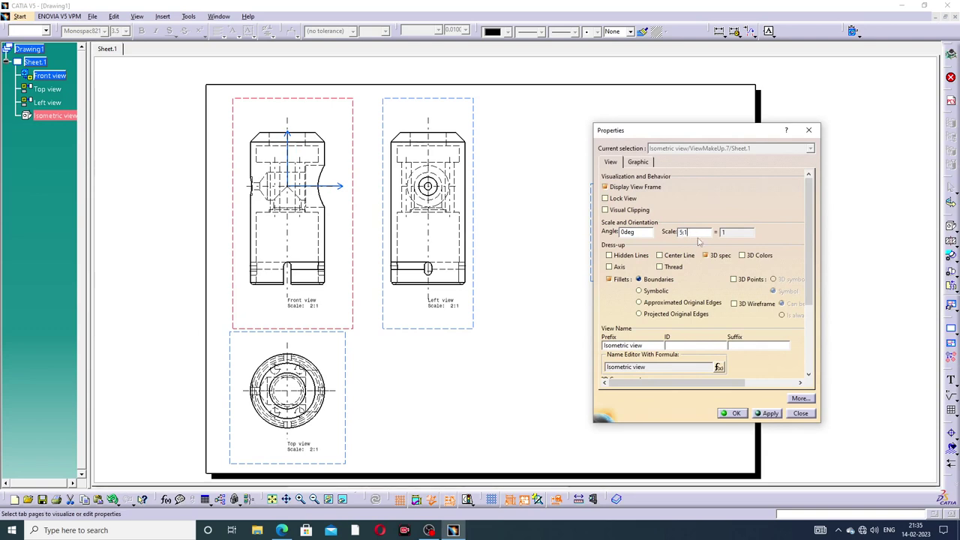
{"action": "key", "text": "Return"}
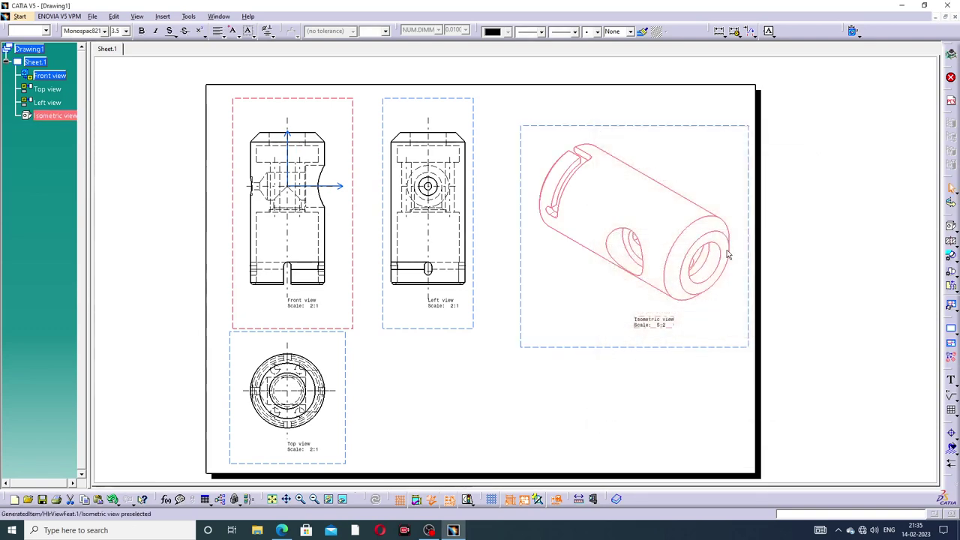
Shift the isometric view slightly left and enable 3D colours for it.
{"action": "left_click", "coordinate": [741, 203]}
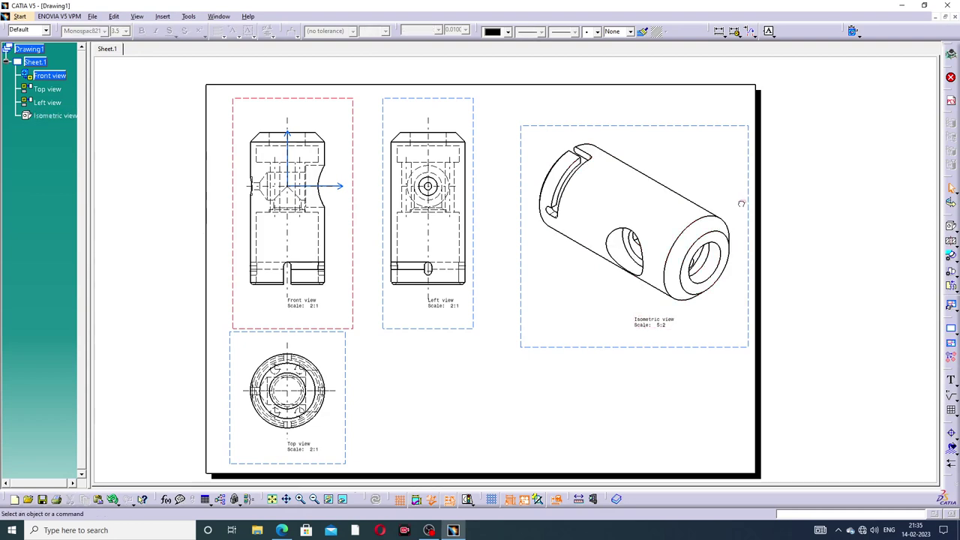
{"action": "left_click_drag", "start_coordinate": [707, 126], "coordinate": [693, 123]}
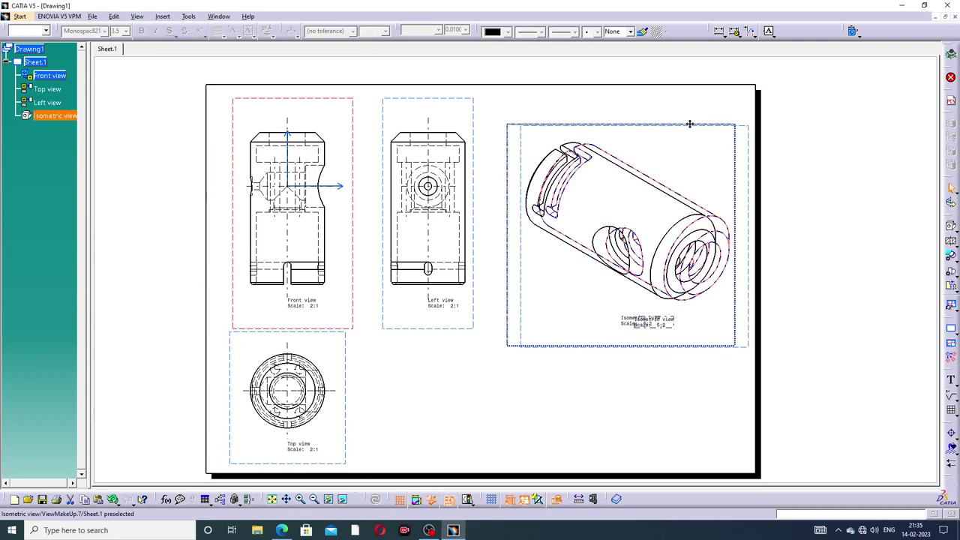
{"action": "left_click", "coordinate": [780, 177]}
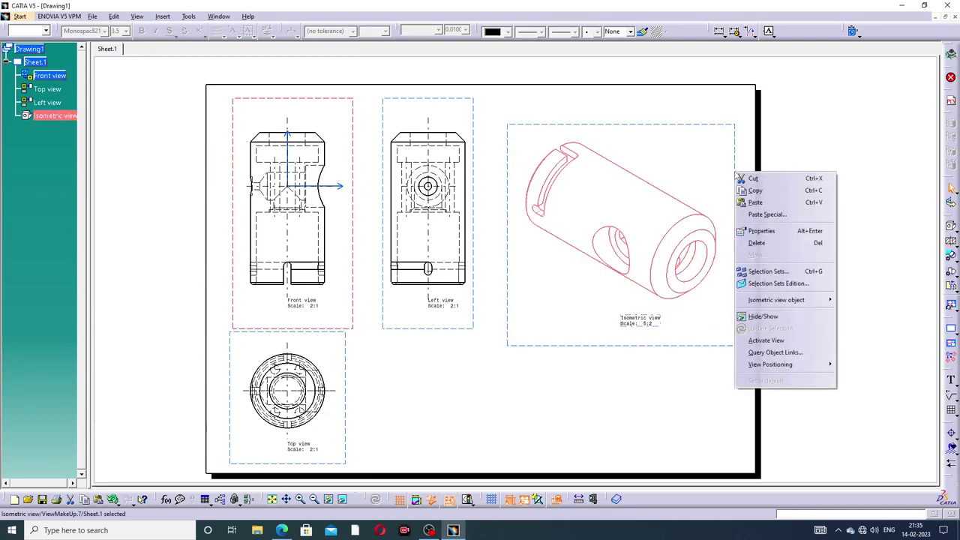
{"action": "right_click", "coordinate": [736, 174]}
{"action": "left_click", "coordinate": [763, 230]}
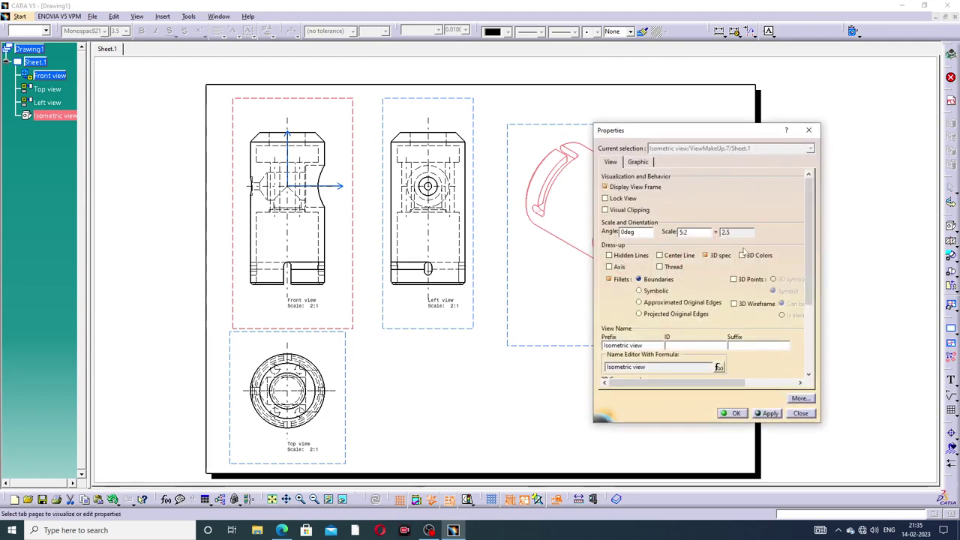
{"action": "left_click", "coordinate": [758, 257]}
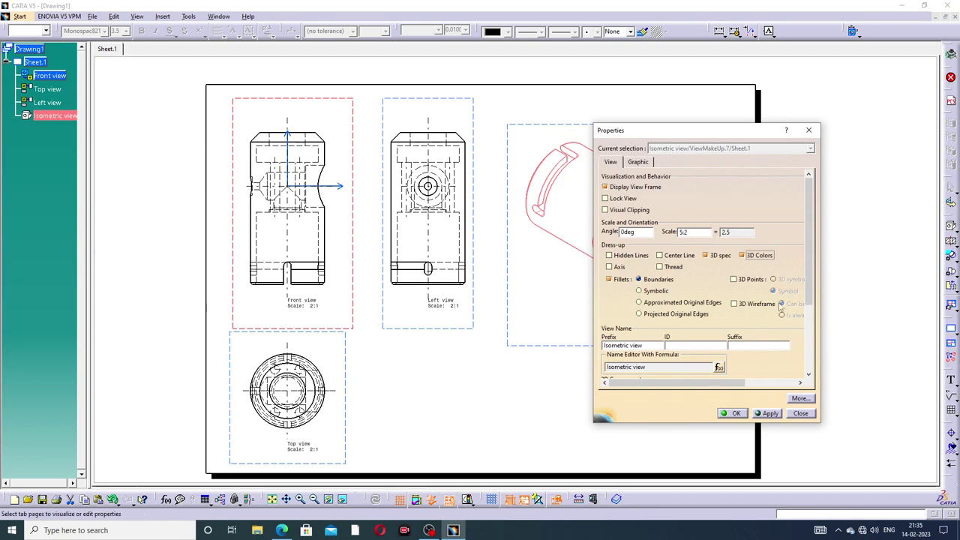
{"action": "left_click_drag", "start_coordinate": [807, 304], "coordinate": [806, 364]}
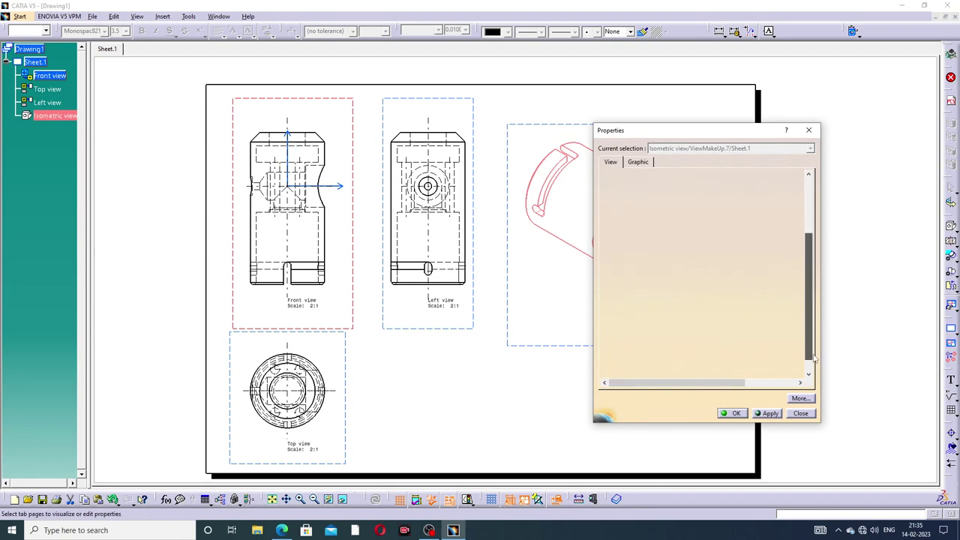
Render the isometric view as a Raster image using Shading with edges.
{"action": "left_click", "coordinate": [754, 333]}
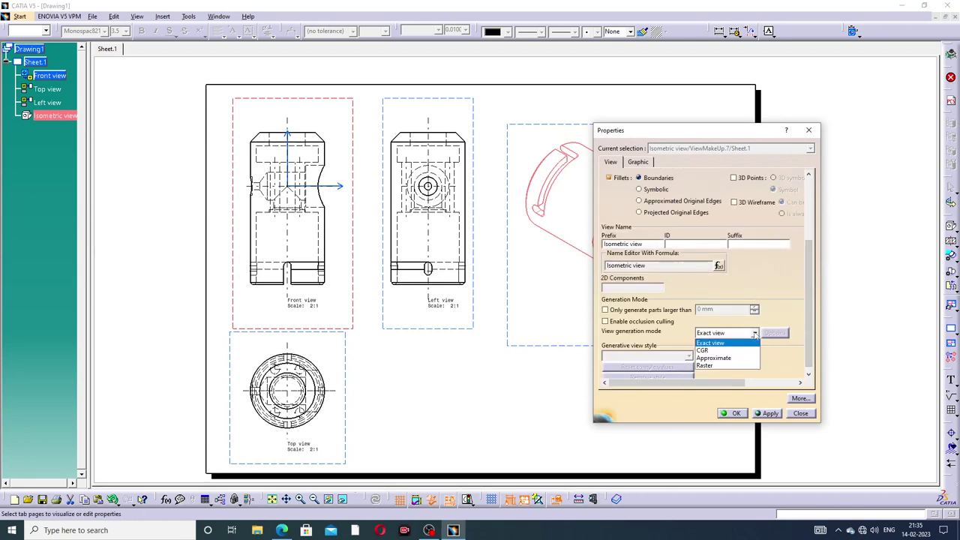
{"action": "left_click", "coordinate": [724, 366]}
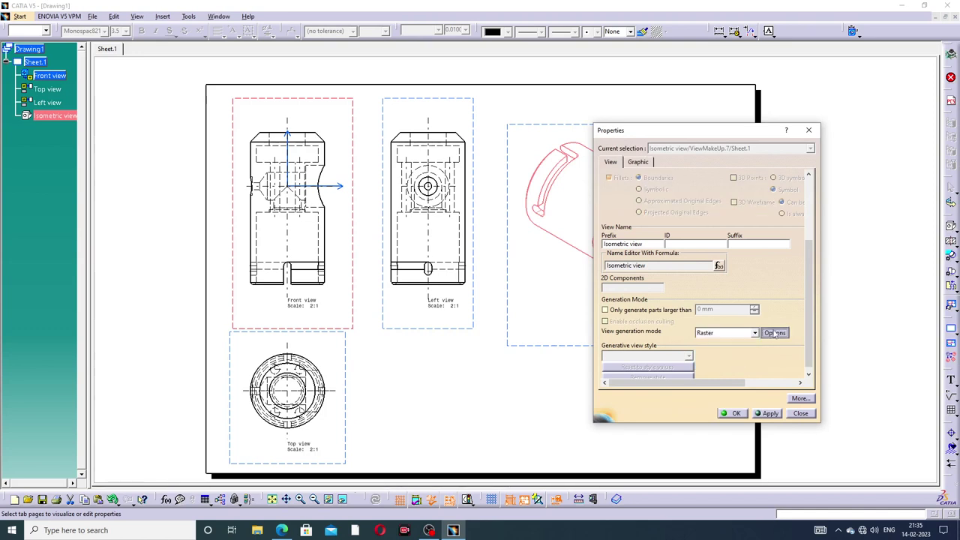
{"action": "left_click", "coordinate": [775, 333]}
{"action": "left_click", "coordinate": [827, 414]}
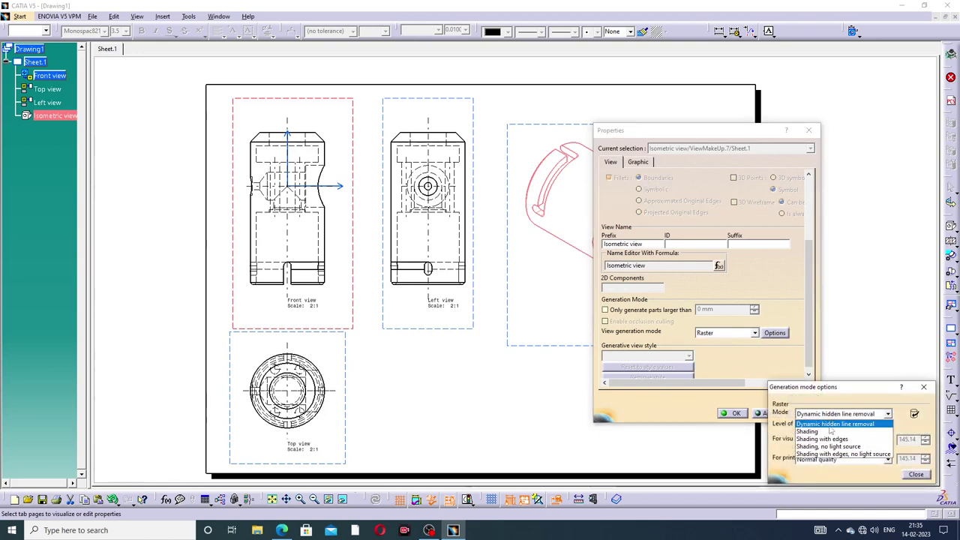
{"action": "left_click", "coordinate": [822, 441]}
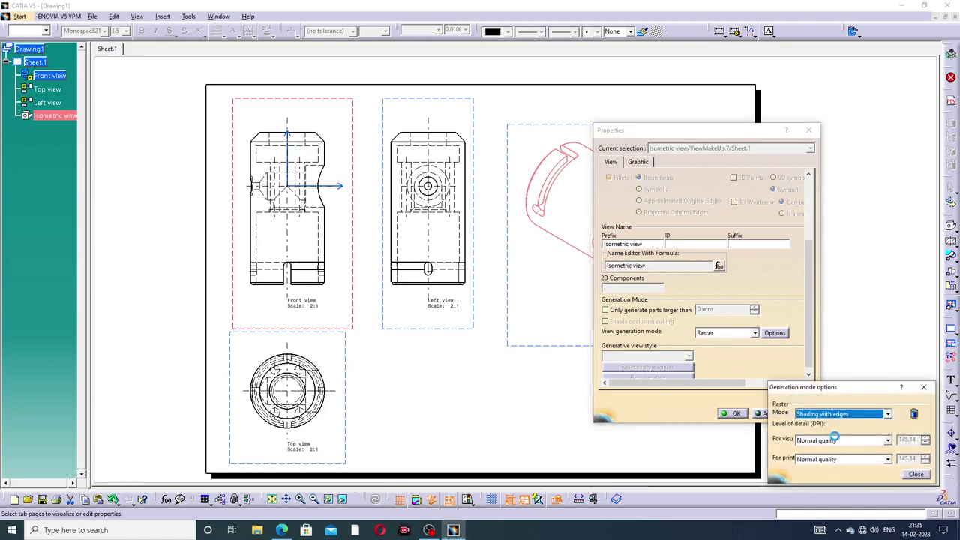
{"action": "left_click", "coordinate": [911, 475]}
{"action": "left_click", "coordinate": [731, 414]}
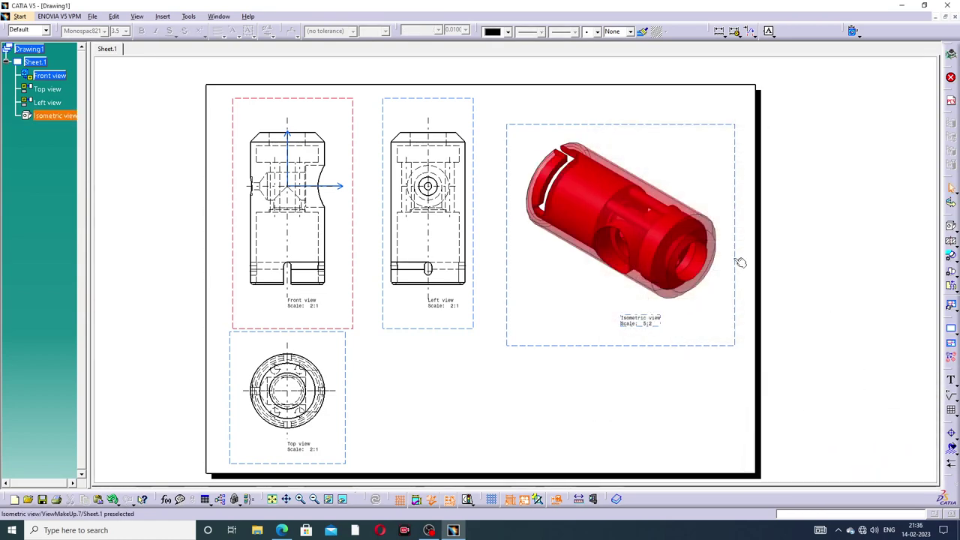
Nudge the shaded isometric view slightly right and up, then enlarge the sheet in the window.
{"action": "left_click_drag", "start_coordinate": [736, 260], "coordinate": [754, 258]}
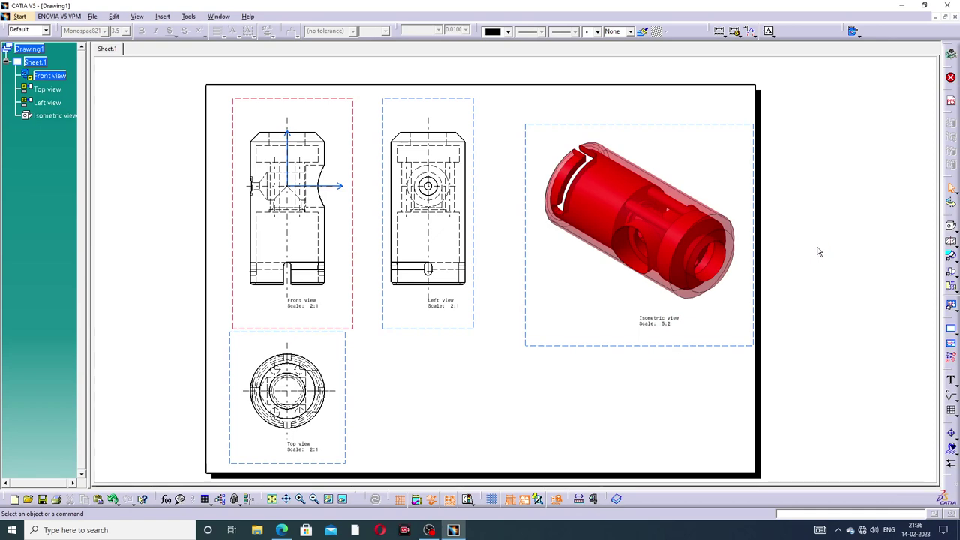
{"action": "left_click_drag", "start_coordinate": [713, 125], "coordinate": [712, 112]}
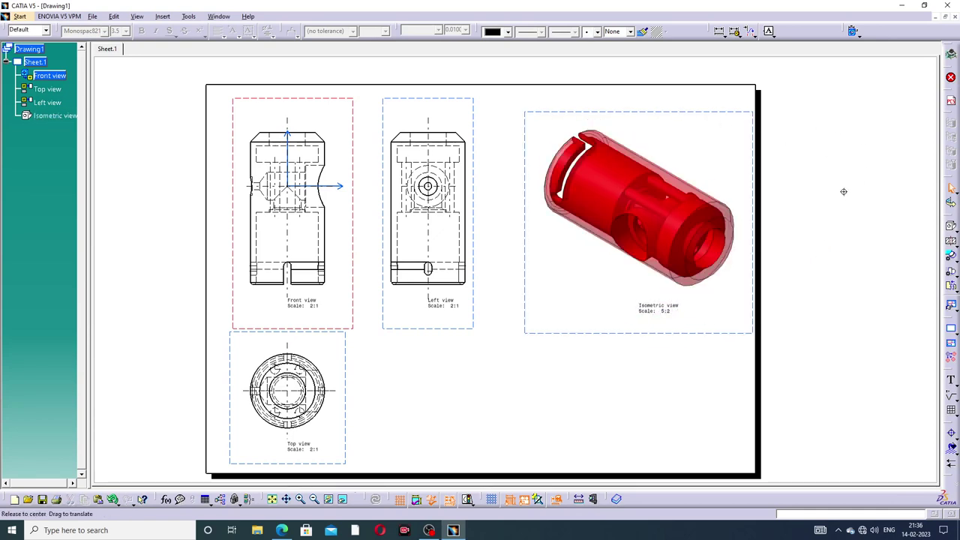
{"action": "mouse_move", "coordinate": [842, 191]}
{"action": "middle_mouse_down"}
{"action": "mouse_move", "coordinate": [840, 174]}
{"action": "mouse_move", "coordinate": [892, 212]}
{"action": "mouse_move", "coordinate": [785, 235]}
{"action": "mouse_move", "coordinate": [810, 196]}
{"action": "middle_mouse_up"}
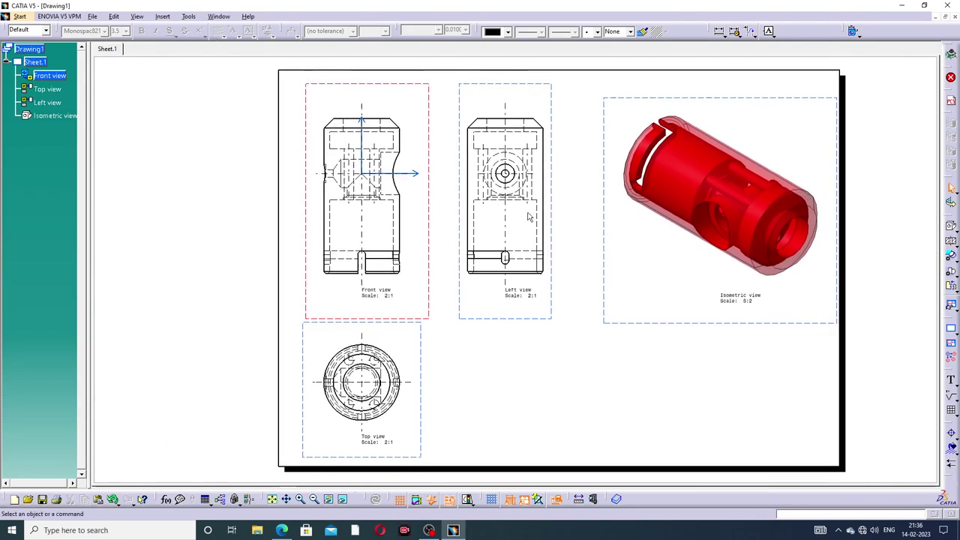
{"action": "left_click", "coordinate": [114, 16]}
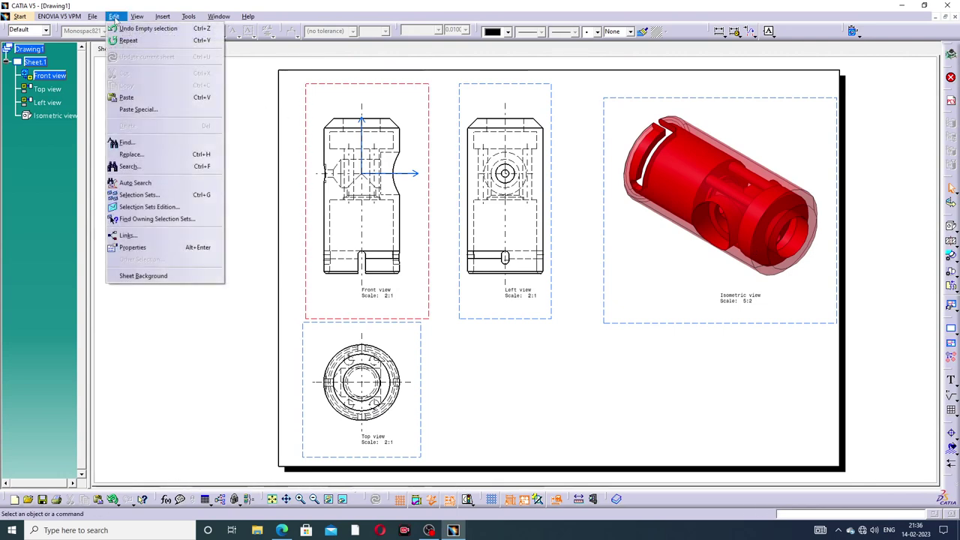
In the sheet background, add a frame and the Drawing Titleblock Sample 1 title block.
{"action": "left_click", "coordinate": [158, 276]}
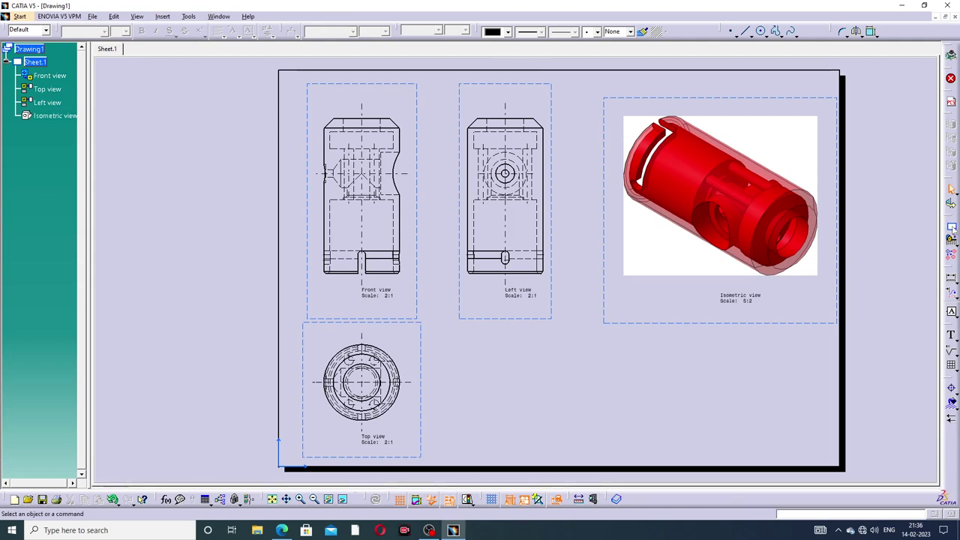
{"action": "left_click", "coordinate": [951, 228]}
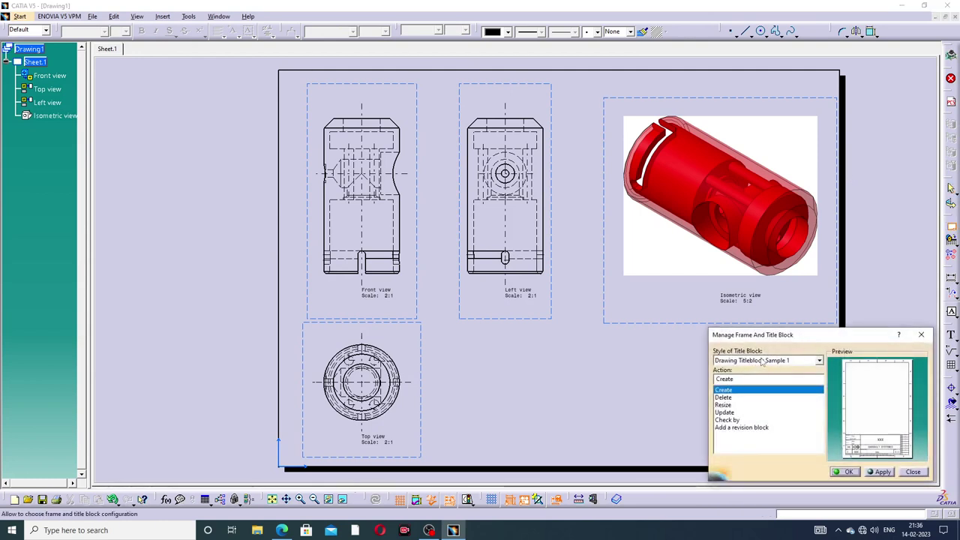
{"action": "left_click", "coordinate": [881, 471]}
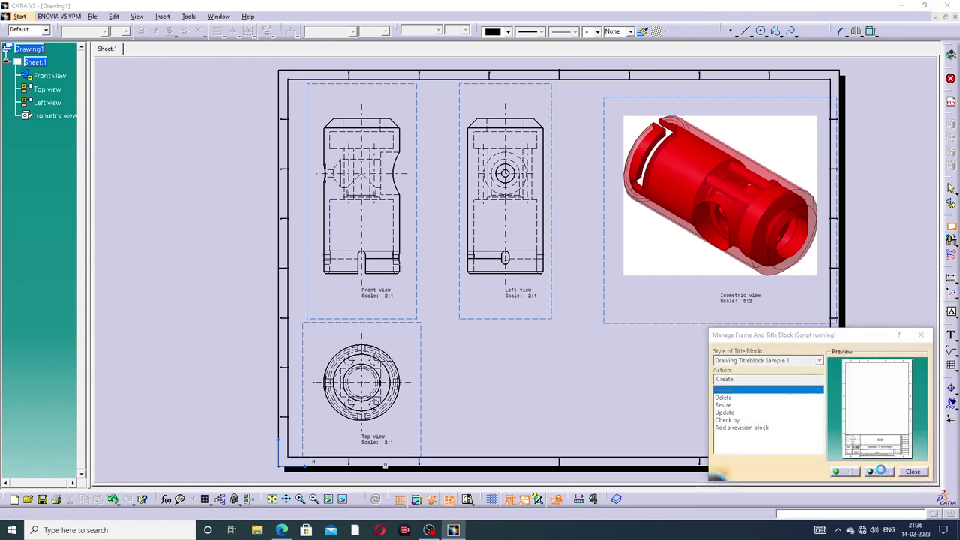
{"action": "left_click", "coordinate": [848, 471]}
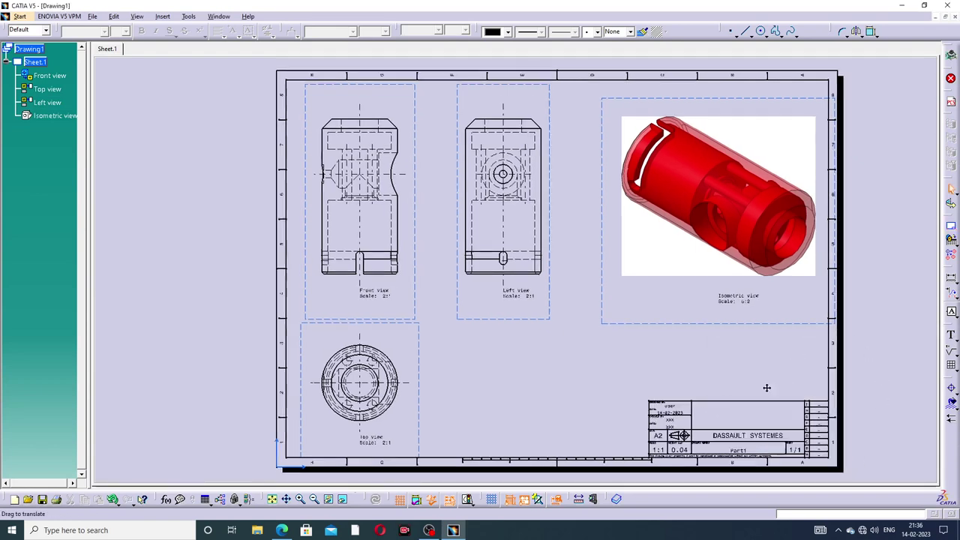
{"action": "mouse_move", "coordinate": [776, 390]}
{"action": "middle_mouse_down"}
{"action": "mouse_move", "coordinate": [679, 263]}
{"action": "mouse_move", "coordinate": [647, 200]}
{"action": "middle_mouse_up"}
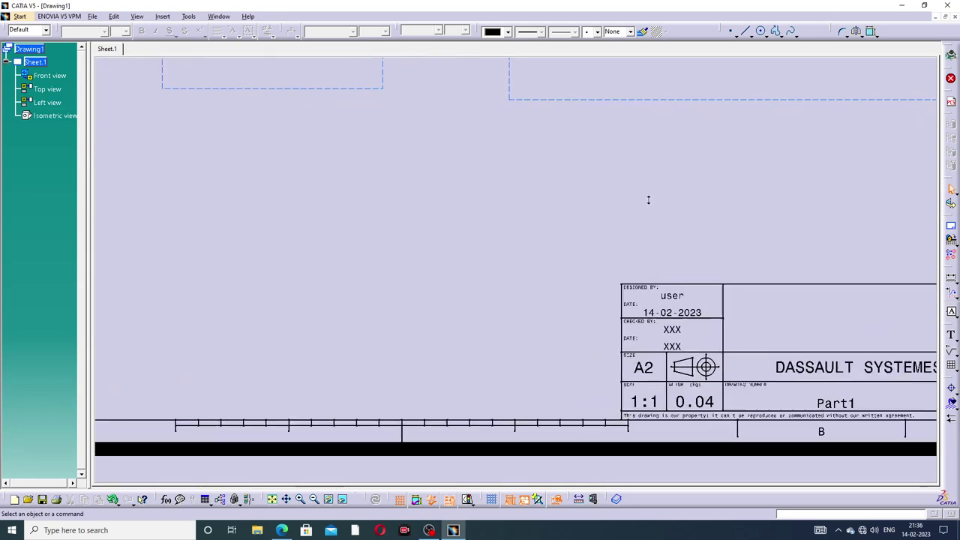
Delete the title block's designer name, date, both XXX checker placeholders and disclaimer line.
{"action": "middle_click_drag", "start_coordinate": [787, 276], "coordinate": [504, 213]}
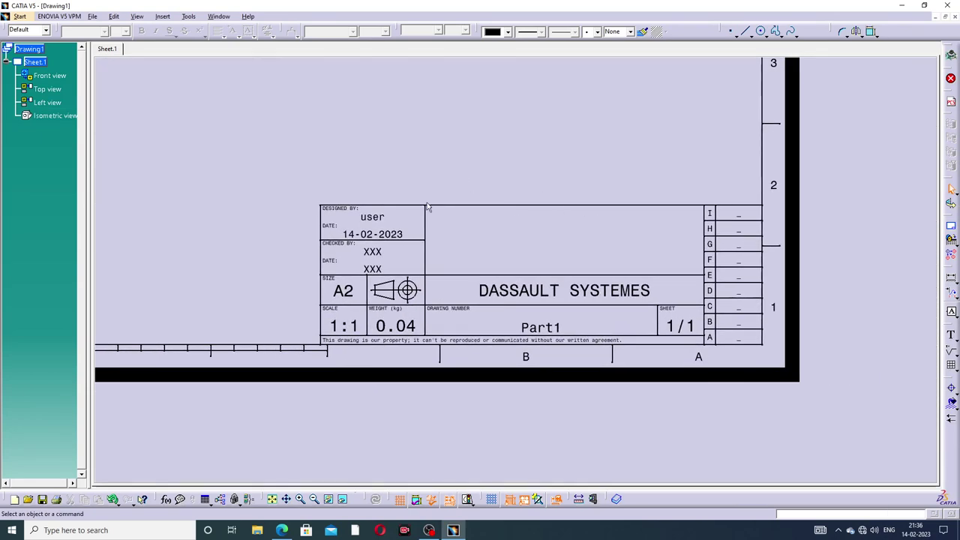
{"action": "left_click", "coordinate": [379, 216]}
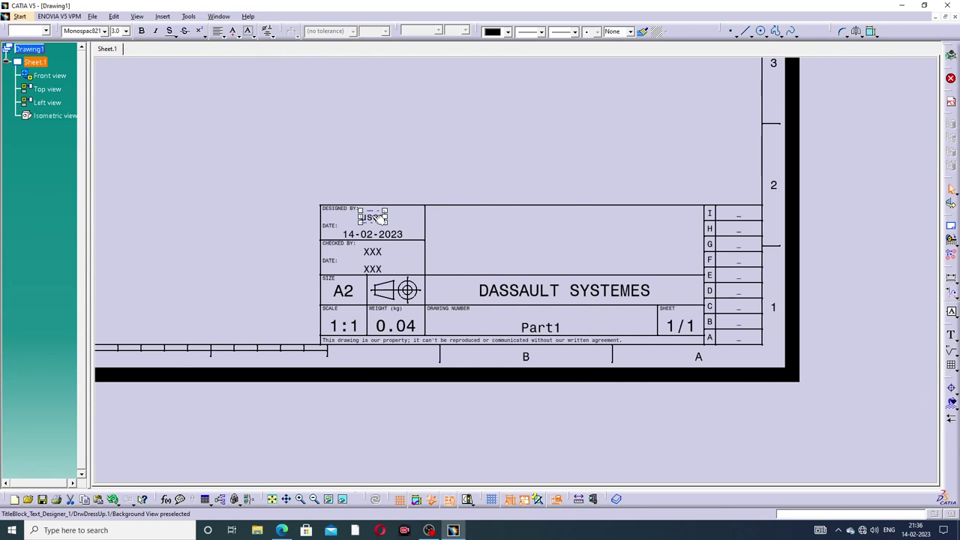
{"action": "key", "text": "Delete"}
{"action": "left_click", "coordinate": [377, 234]}
{"action": "key", "text": "Delete"}
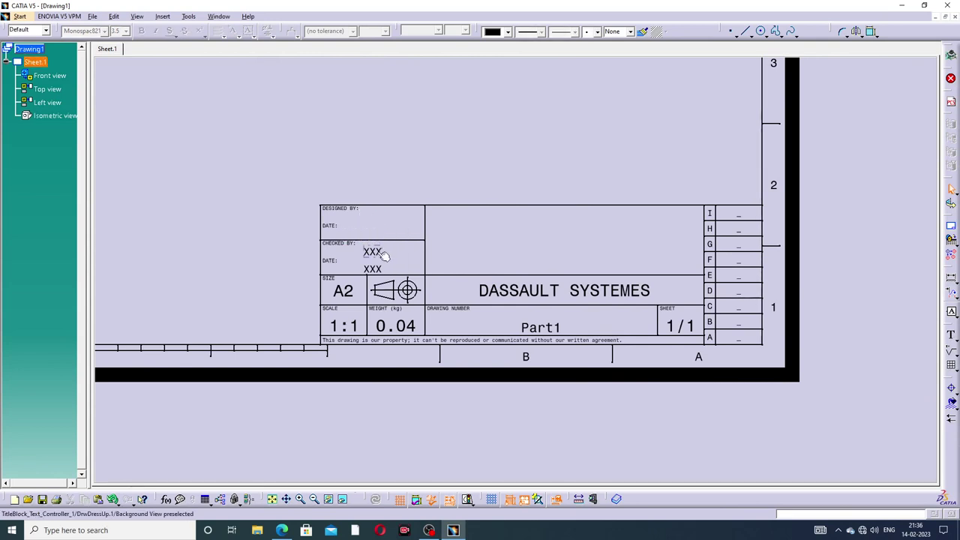
{"action": "left_click", "coordinate": [382, 255]}
{"action": "key", "text": "Delete"}
{"action": "left_click", "coordinate": [379, 268]}
{"action": "key", "text": "Delete"}
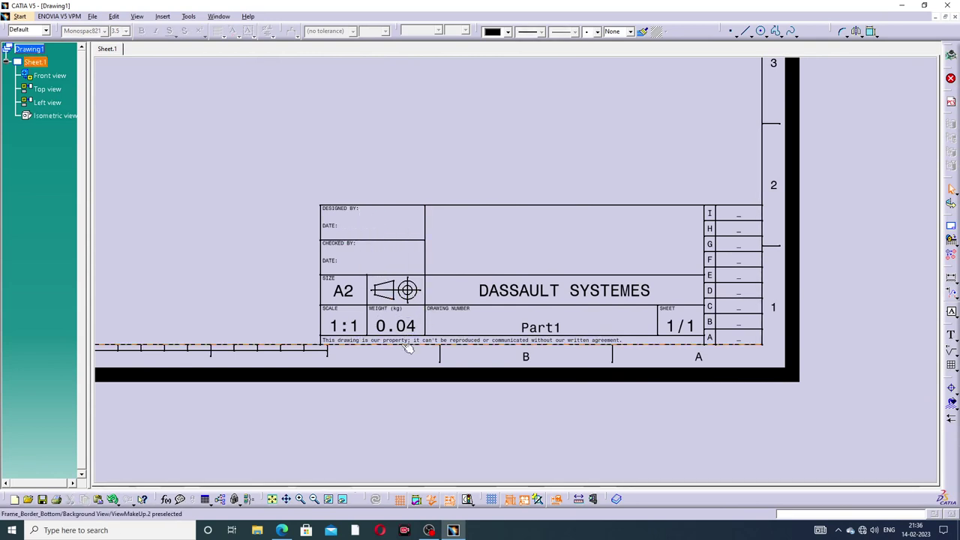
{"action": "left_click", "coordinate": [408, 347]}
{"action": "key", "text": "Delete"}
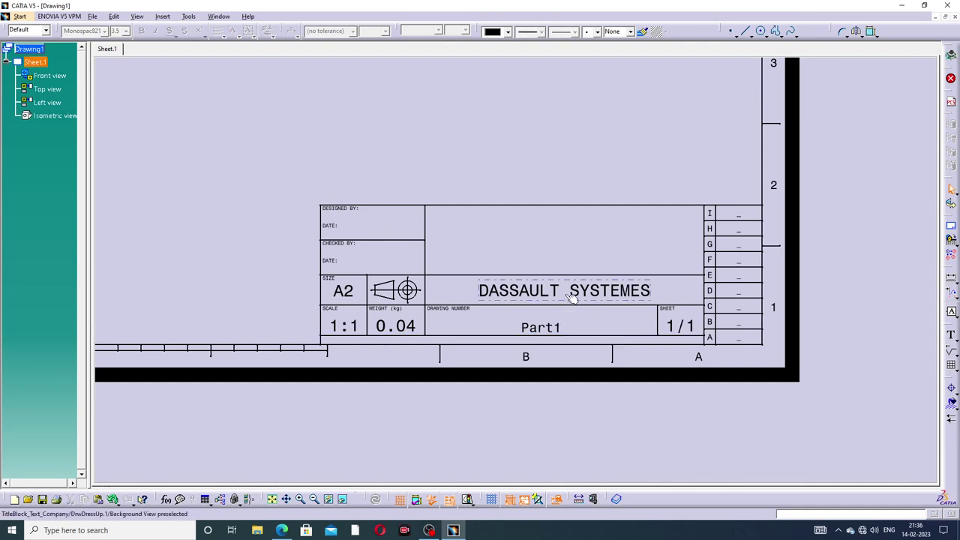
Replace the DASSAULT SYSTEMES company text with CAD,CAE,TUTORIAL.
{"action": "double_click", "coordinate": [571, 292]}
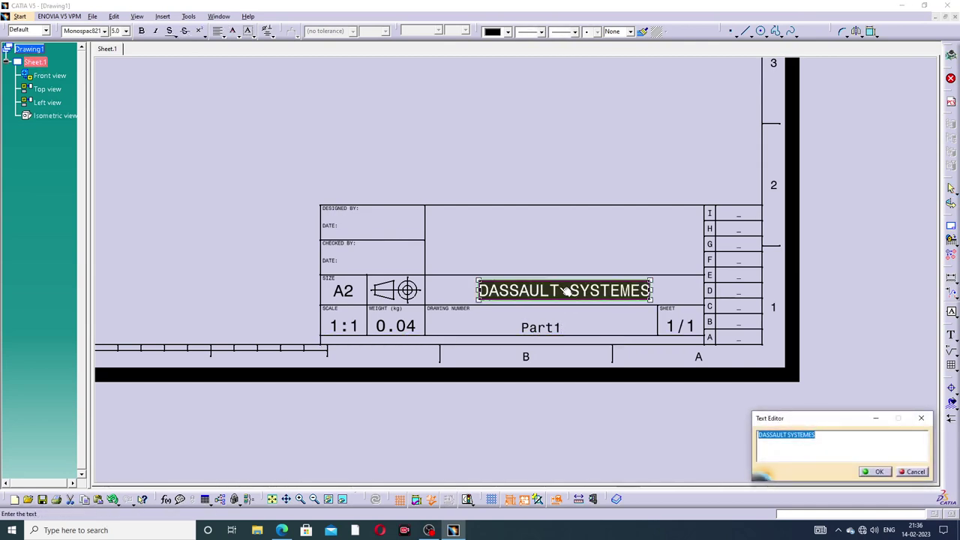
{"action": "key", "text": "Delete"}
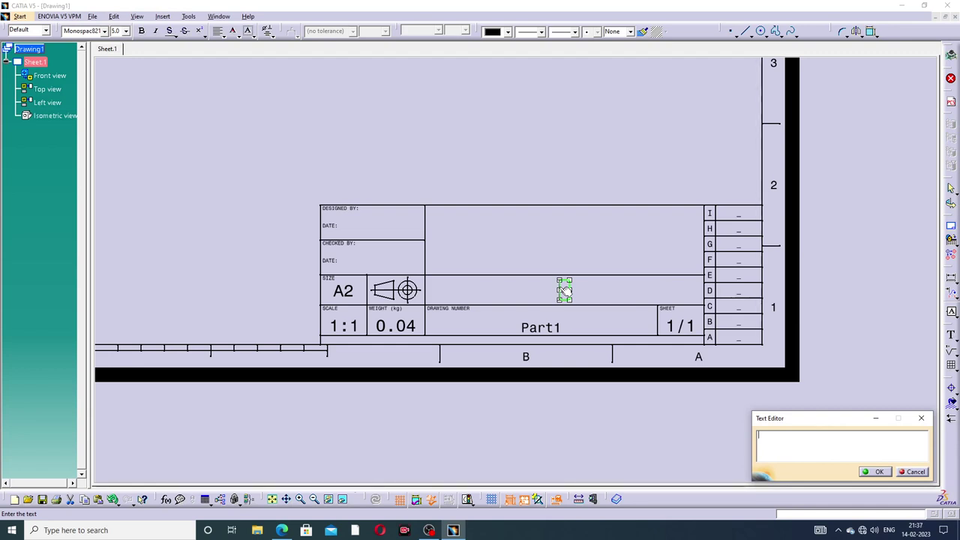
{"action": "type", "text": "CAD"}
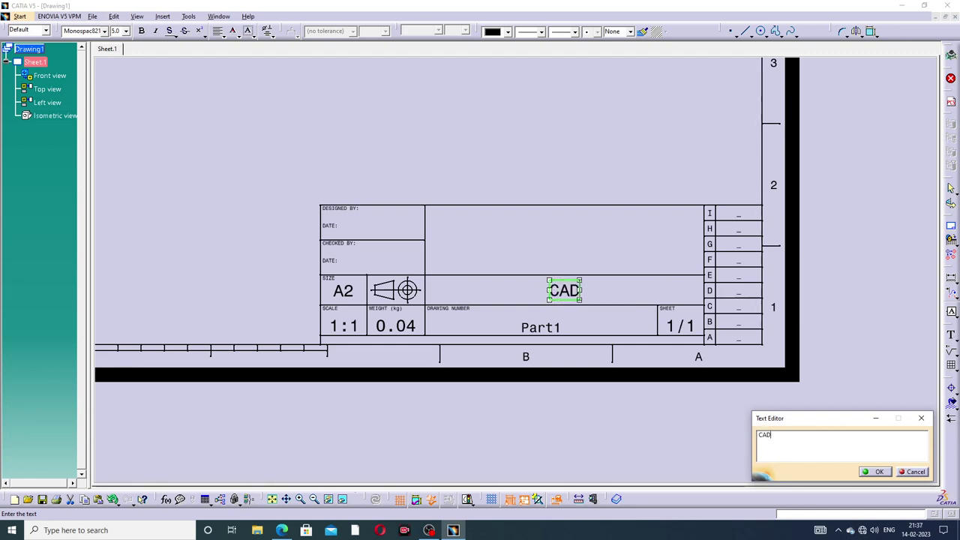
{"action": "type", "text": ",CAE"}
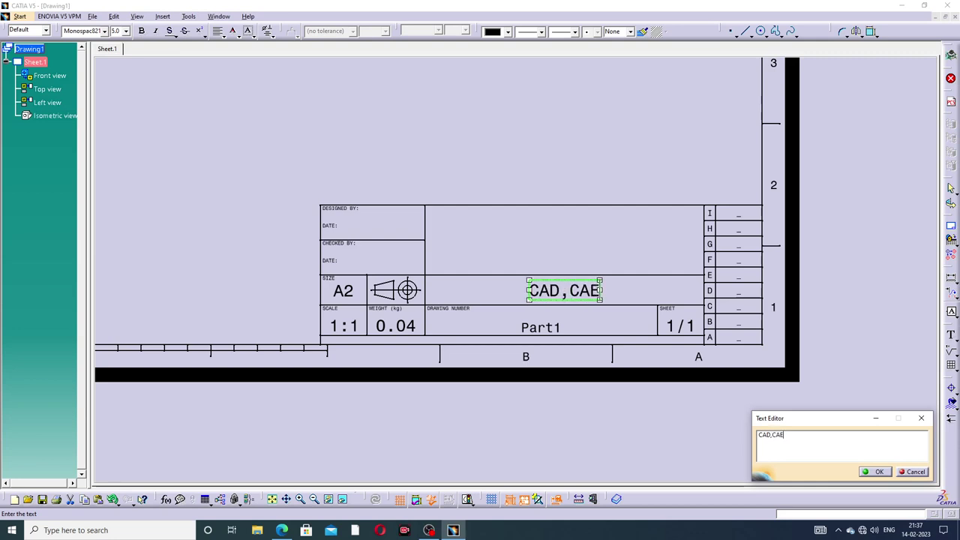
{"action": "type", "text": ","}
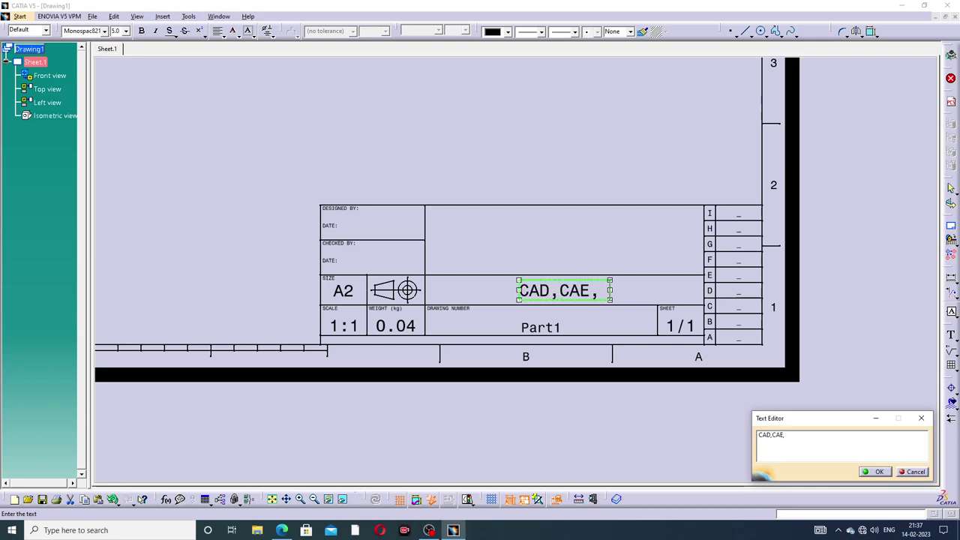
{"action": "key", "text": "BackSpace"}
{"action": "type", "text": "TUT"}
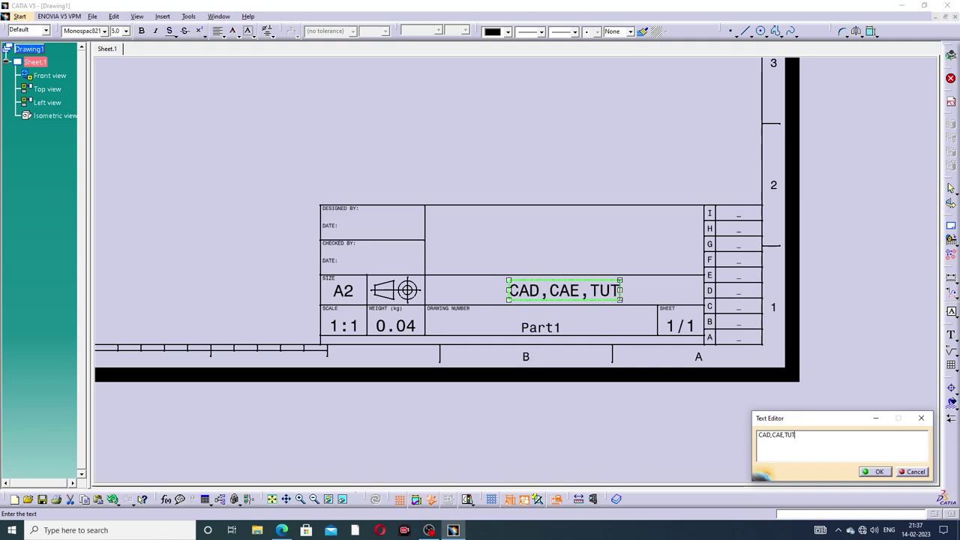
{"action": "type", "text": "ORIAL"}
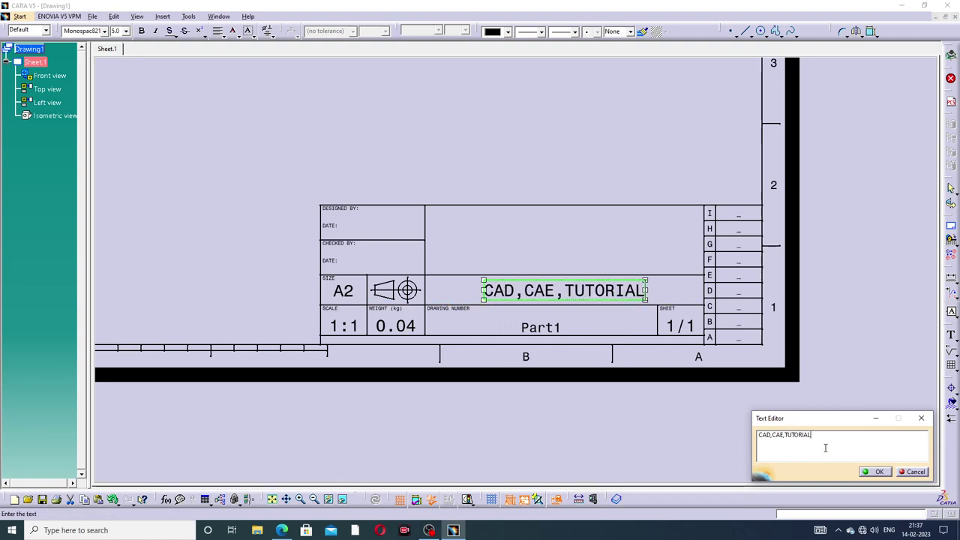
Format the CAD,CAE,TUTORIAL text bold, size 7.0, in red.
{"action": "left_click_drag", "start_coordinate": [813, 435], "coordinate": [755, 434]}
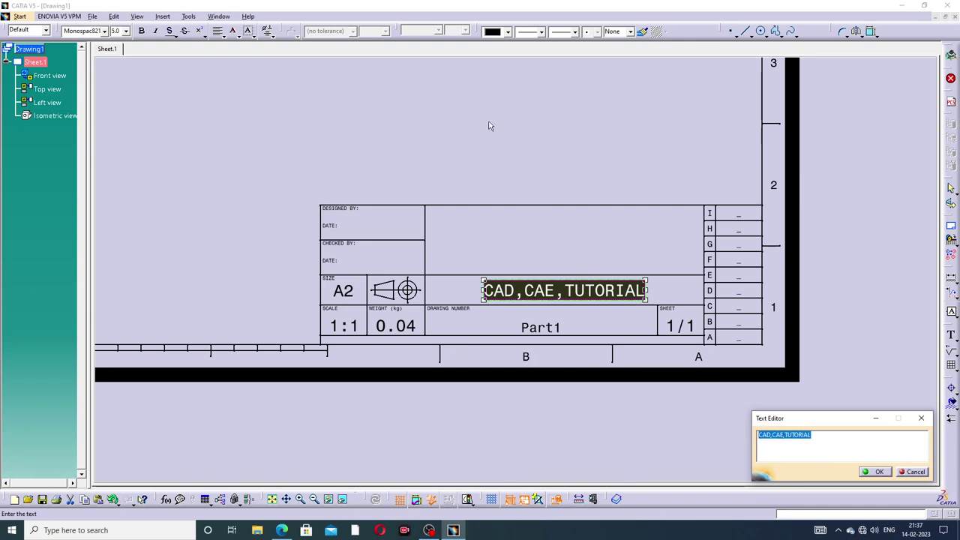
{"action": "left_click", "coordinate": [142, 32]}
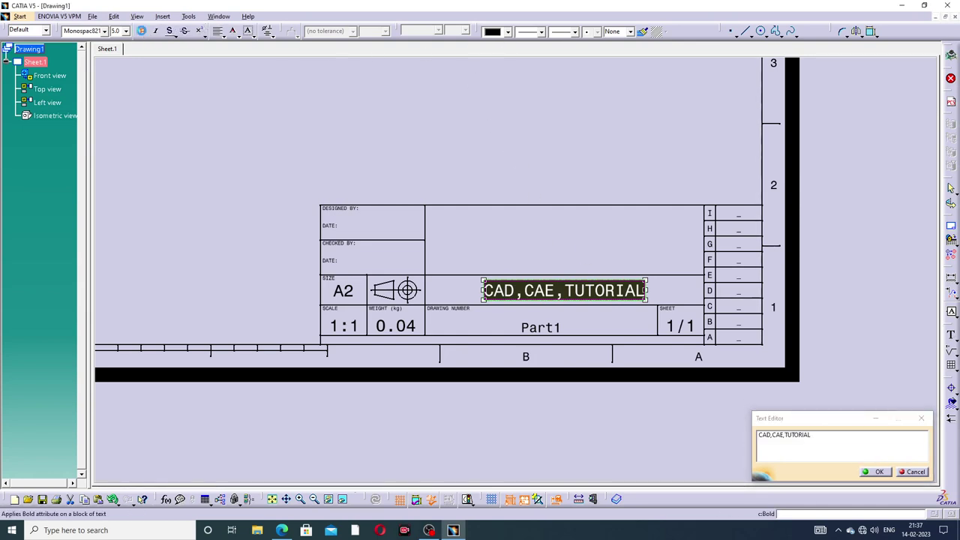
{"action": "left_click", "coordinate": [126, 31]}
{"action": "left_click", "coordinate": [128, 63]}
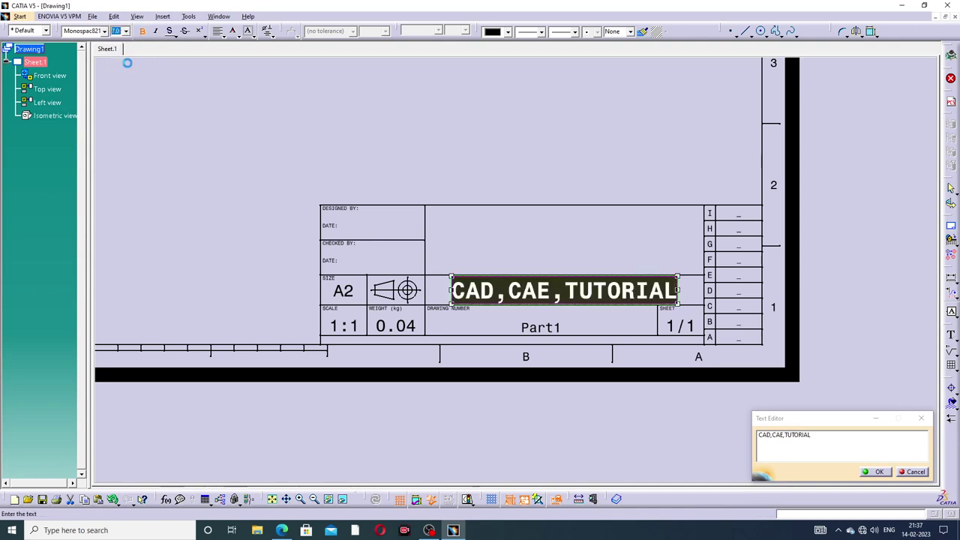
{"action": "left_click", "coordinate": [508, 31]}
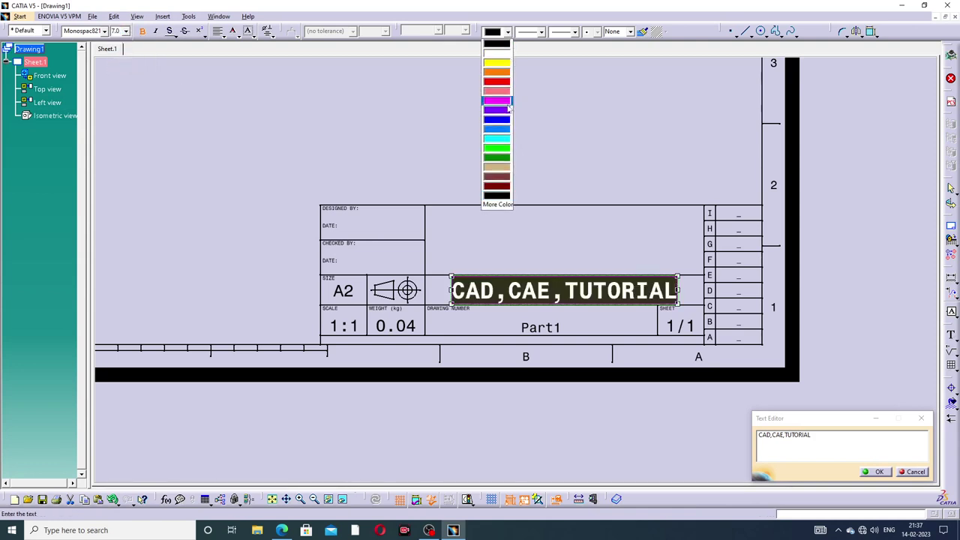
{"action": "left_click", "coordinate": [498, 82]}
{"action": "left_click", "coordinate": [882, 313]}
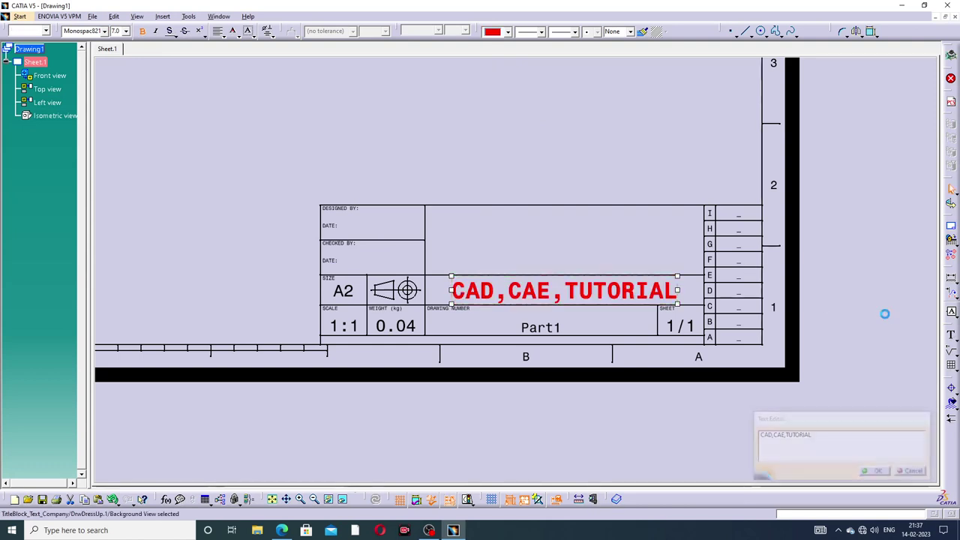
Replace the Part1 drawing number with CATIA NOZZLE DESIGN.
{"action": "double_click", "coordinate": [557, 327]}
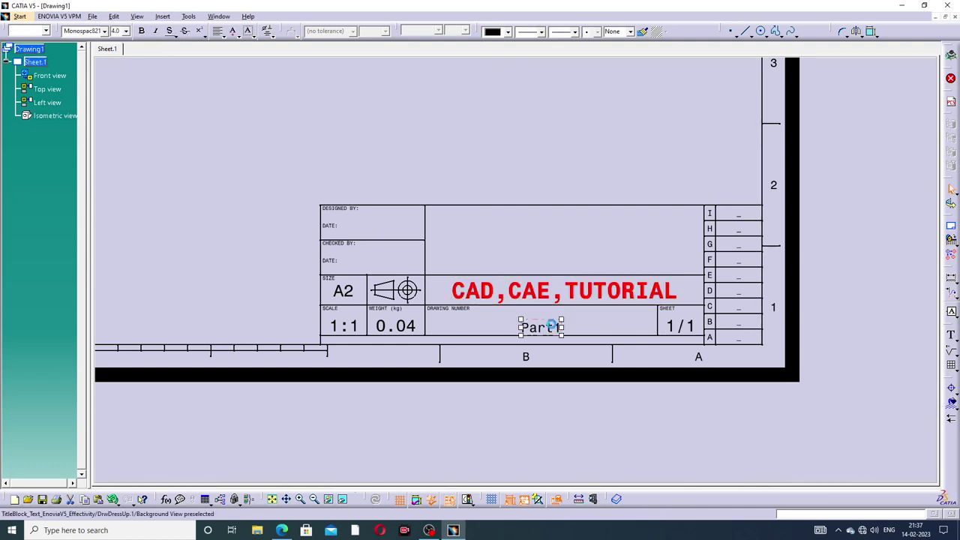
{"action": "key", "text": "BackSpace"}
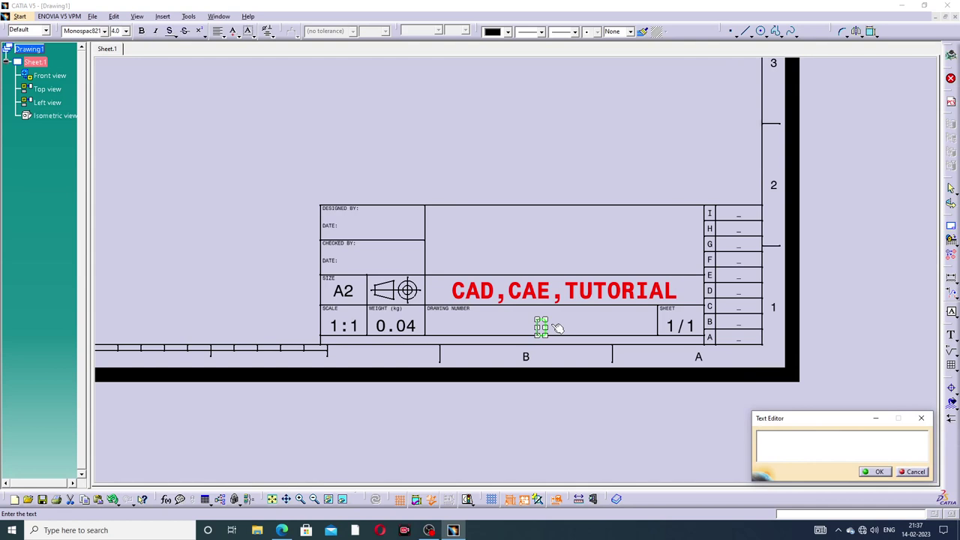
{"action": "type", "text": "CAT"}
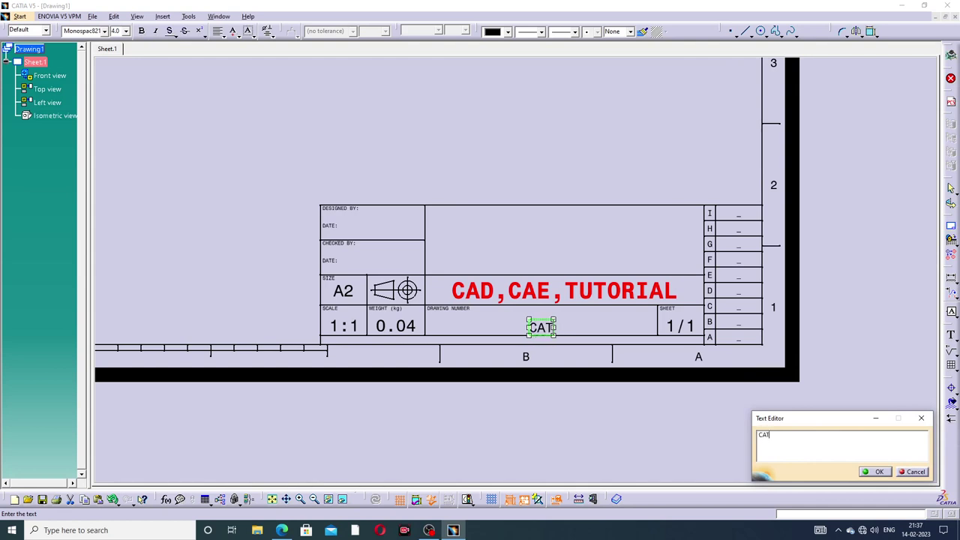
{"action": "type", "text": "IA N"}
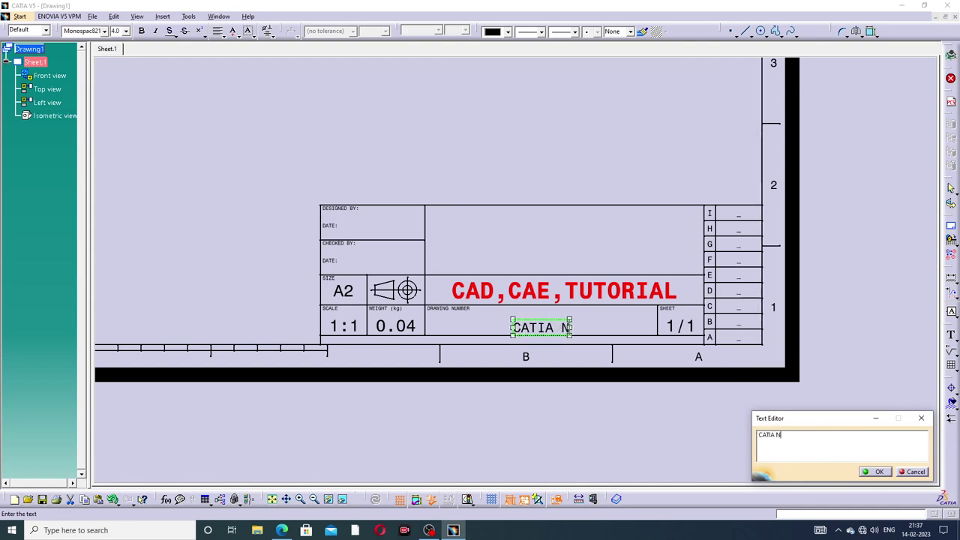
{"action": "type", "text": "OZZLE "}
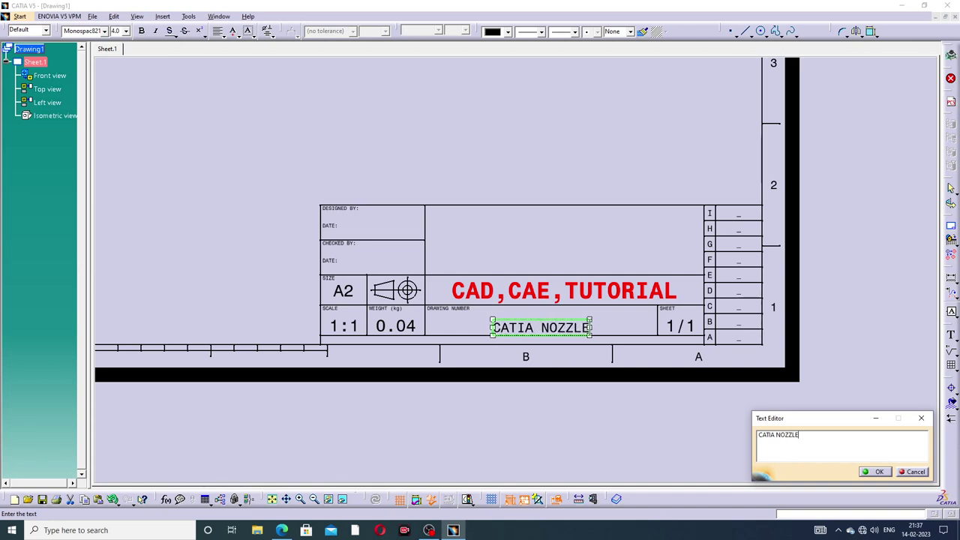
{"action": "type", "text": "DESIG"}
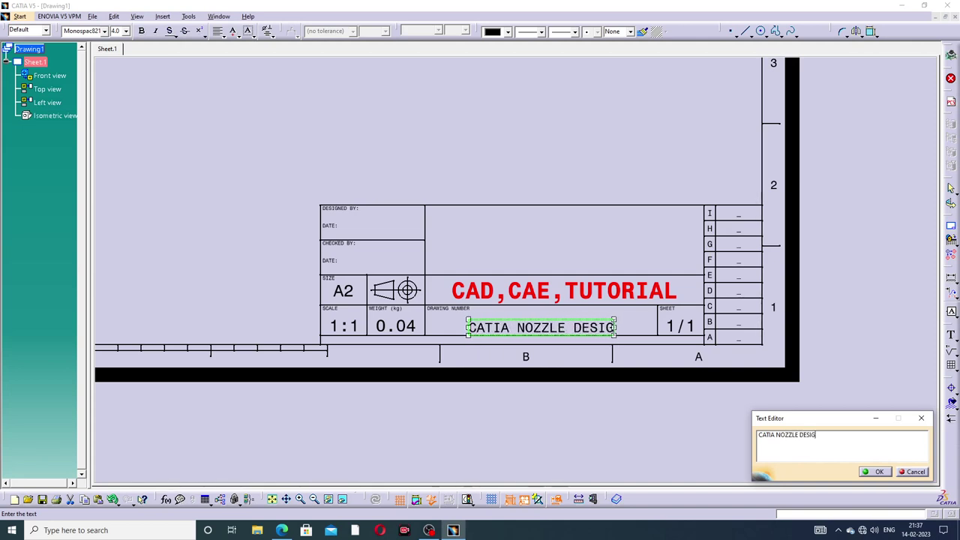
{"action": "type", "text": "N"}
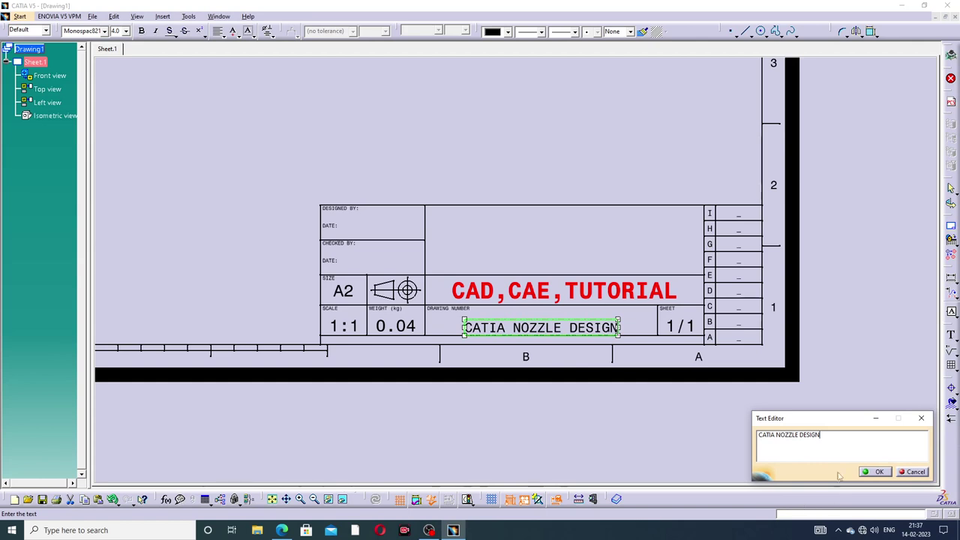
Format CATIA NOZZLE DESIGN bold, size 5.0, in blue, then view the whole sheet.
{"action": "left_click_drag", "start_coordinate": [825, 434], "coordinate": [756, 435]}
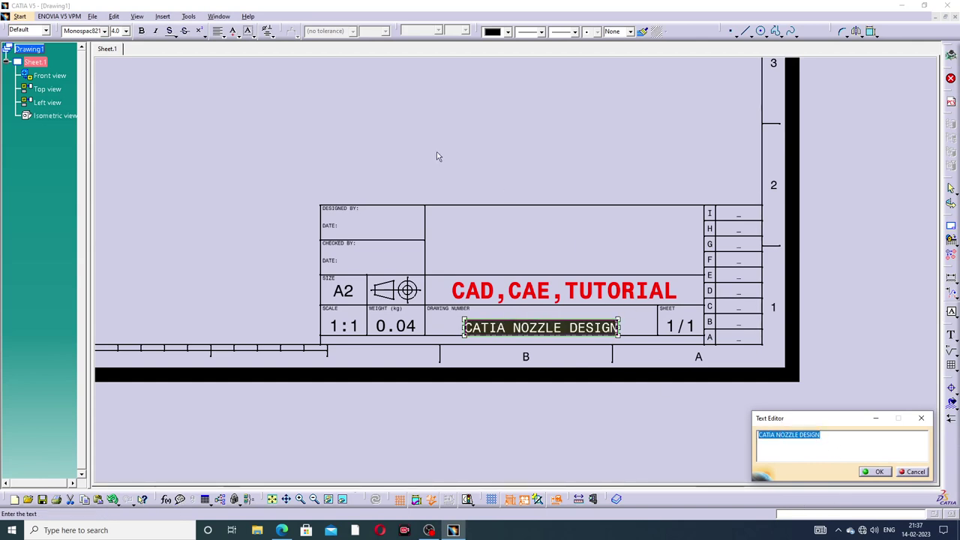
{"action": "left_click", "coordinate": [127, 33]}
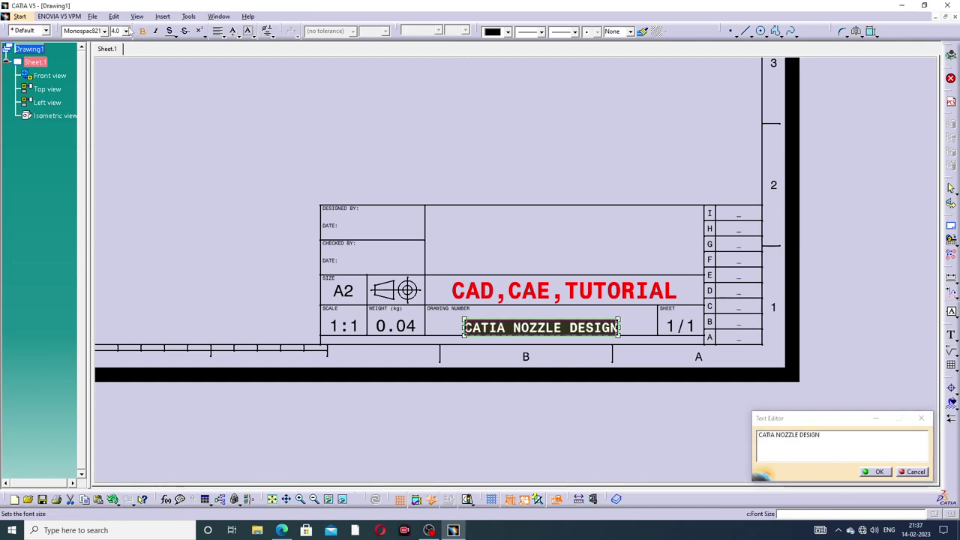
{"action": "left_click", "coordinate": [126, 31]}
{"action": "left_click", "coordinate": [120, 57]}
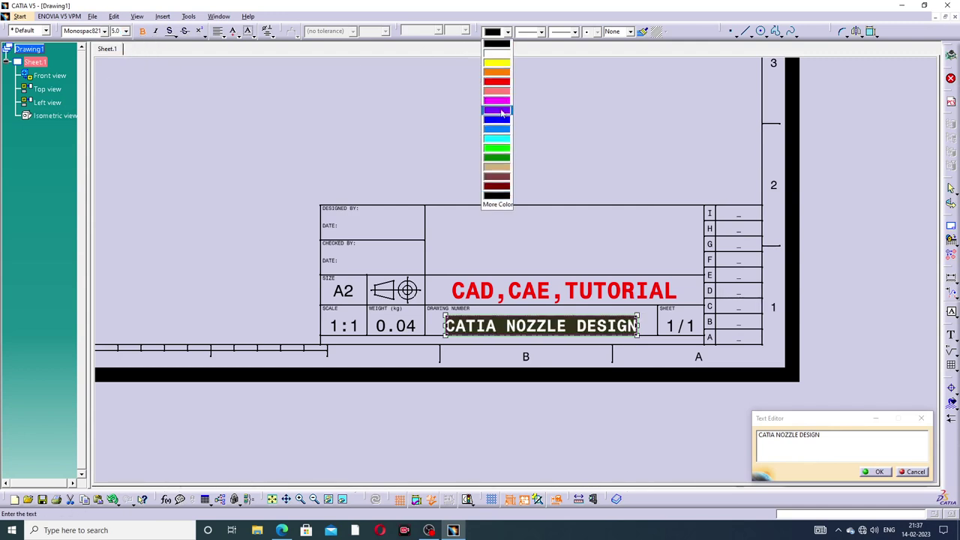
{"action": "left_click", "coordinate": [498, 119]}
{"action": "left_click", "coordinate": [879, 470]}
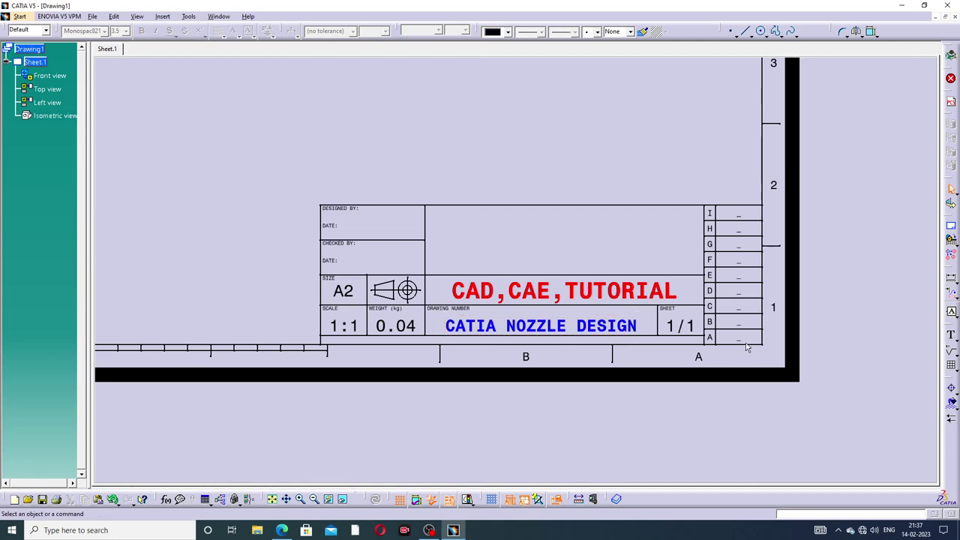
{"action": "mouse_move", "coordinate": [584, 219]}
{"action": "middle_mouse_down"}
{"action": "mouse_move", "coordinate": [617, 341]}
{"action": "mouse_move", "coordinate": [451, 142]}
{"action": "mouse_move", "coordinate": [449, 119]}
{"action": "mouse_move", "coordinate": [548, 212]}
{"action": "mouse_move", "coordinate": [544, 194]}
{"action": "middle_mouse_up"}
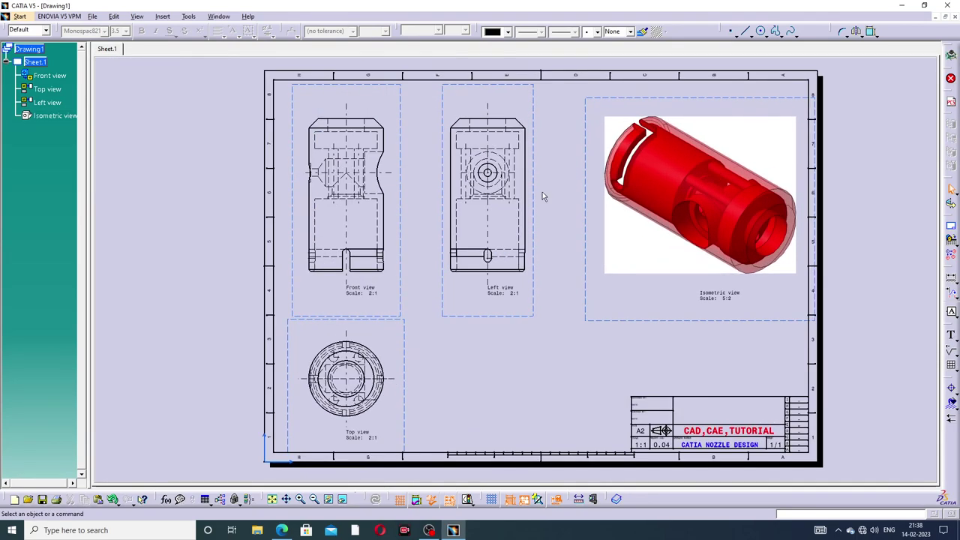
Make the Front view active and generate its dimensions (16.75, 9, 7.5, 1.4, 2) from the 3D part.
{"action": "left_click", "coordinate": [114, 16]}
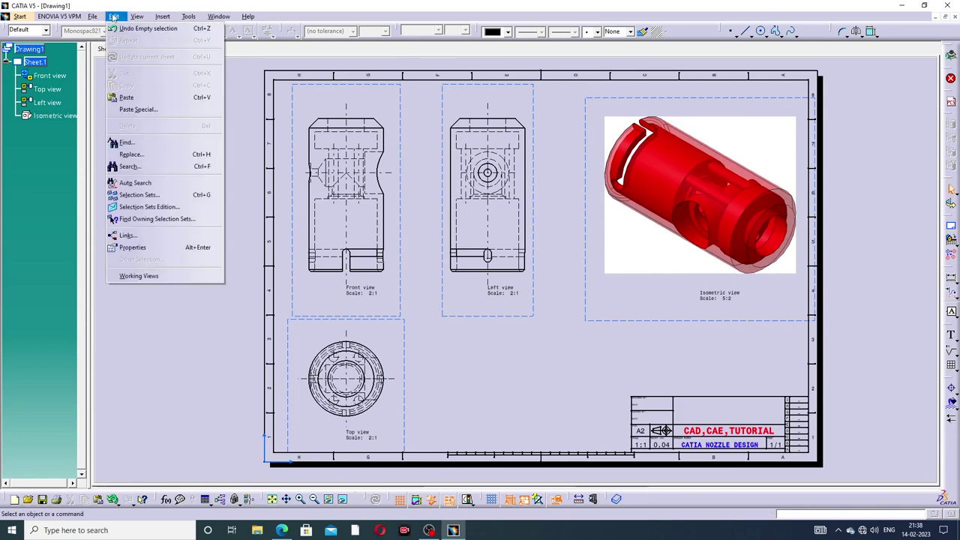
{"action": "left_click", "coordinate": [131, 276]}
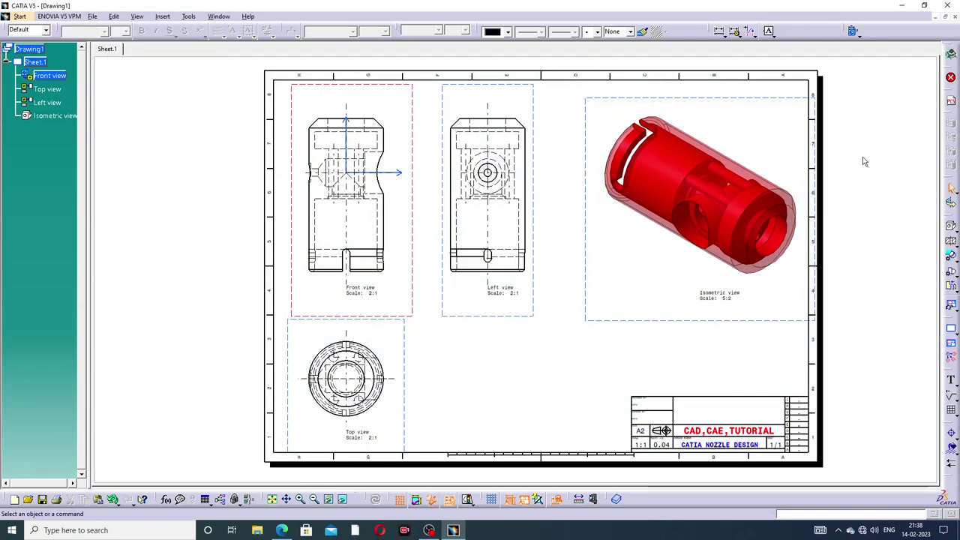
{"action": "middle_click_drag", "start_coordinate": [778, 219], "coordinate": [787, 219]}
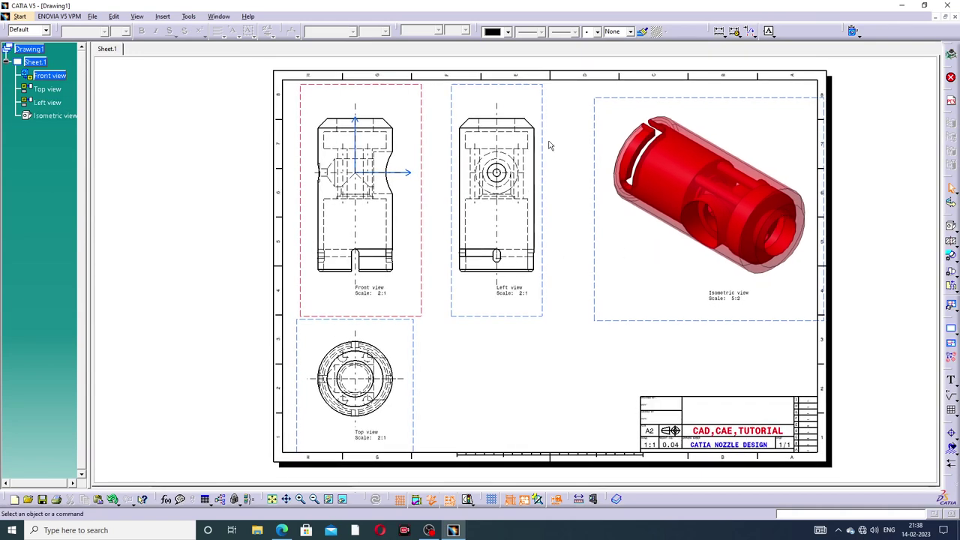
{"action": "left_click", "coordinate": [853, 32]}
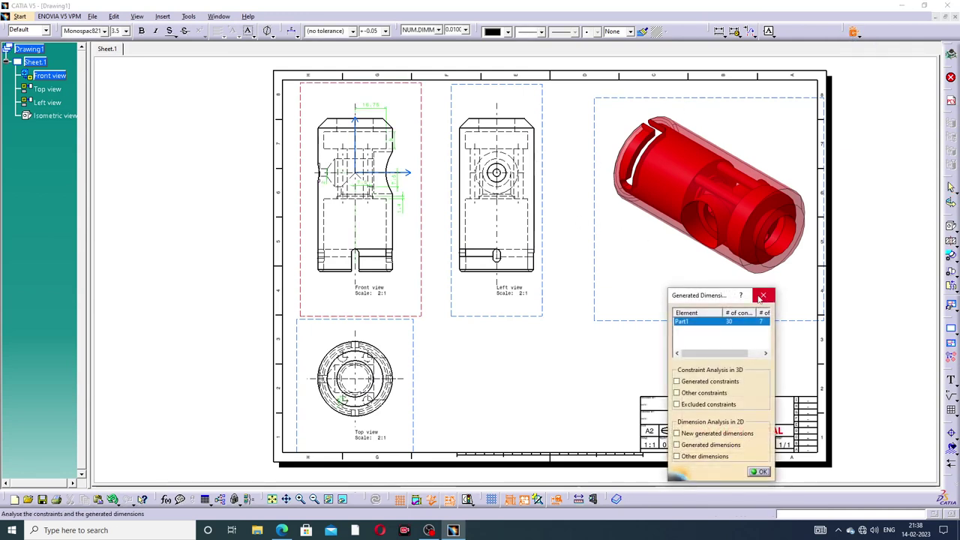
{"action": "left_click", "coordinate": [759, 471]}
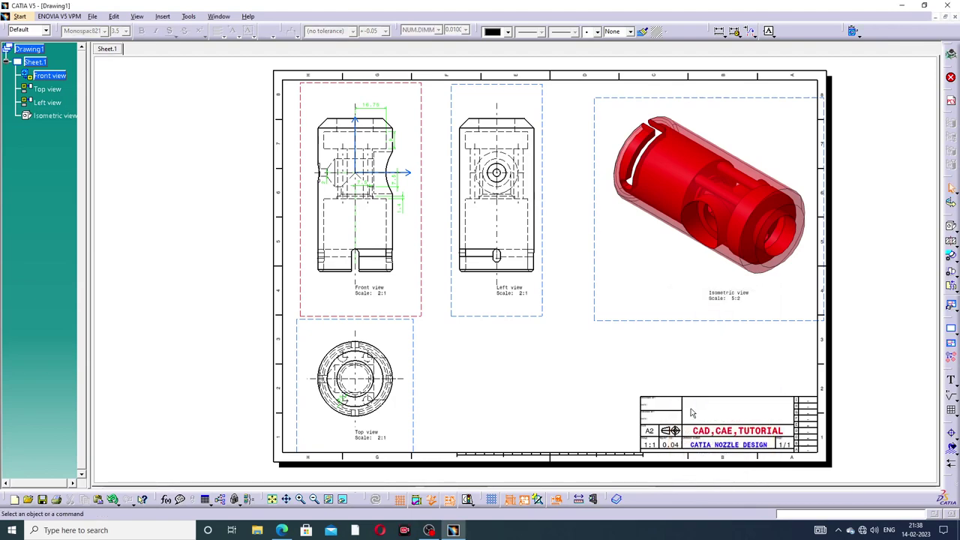
{"action": "mouse_move", "coordinate": [426, 127]}
{"action": "middle_mouse_down", "text": "ctrl"}
{"action": "mouse_move", "coordinate": [601, 238]}
{"action": "mouse_move", "coordinate": [597, 178]}
{"action": "mouse_move", "coordinate": [618, 240]}
{"action": "mouse_move", "coordinate": [621, 193]}
{"action": "middle_mouse_up", "text": "ctrl"}
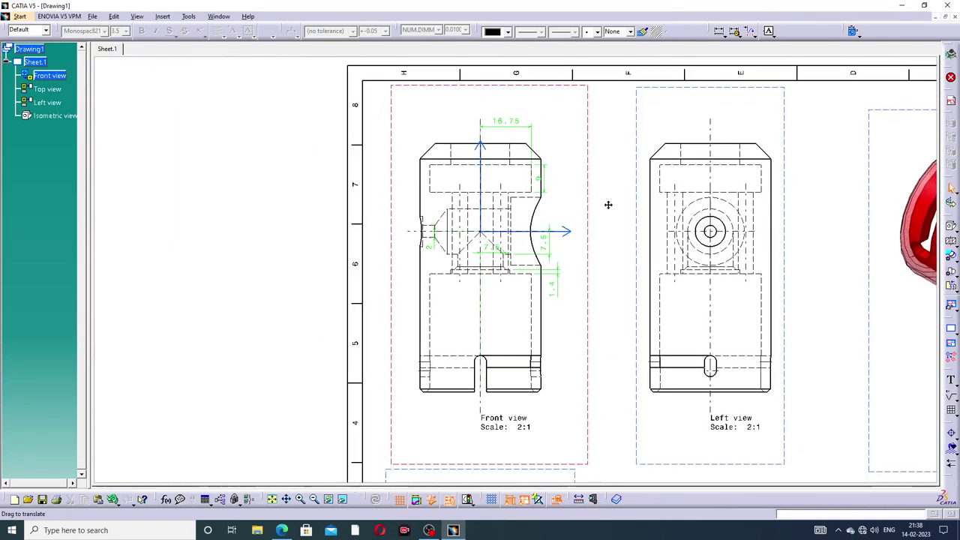
Select all front and top view dimensions and set their text size to 5 mm.
{"action": "left_click", "coordinate": [520, 123]}
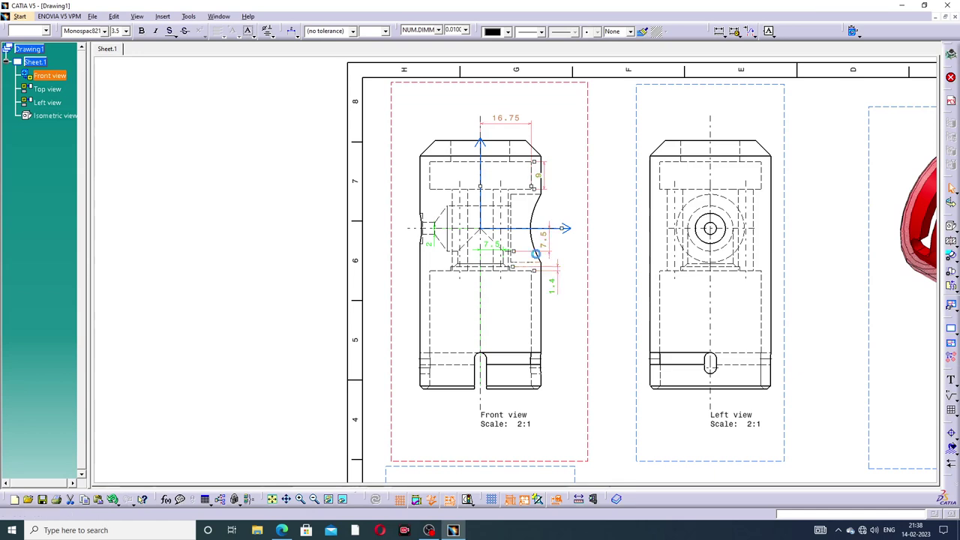
{"action": "left_click", "coordinate": [495, 246]}
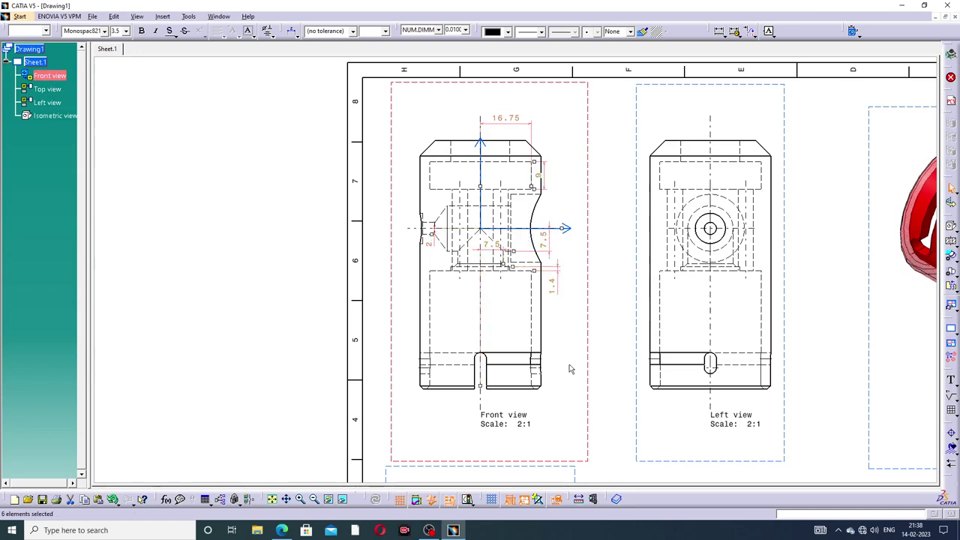
{"action": "middle_click_drag", "start_coordinate": [617, 322], "coordinate": [687, 127]}
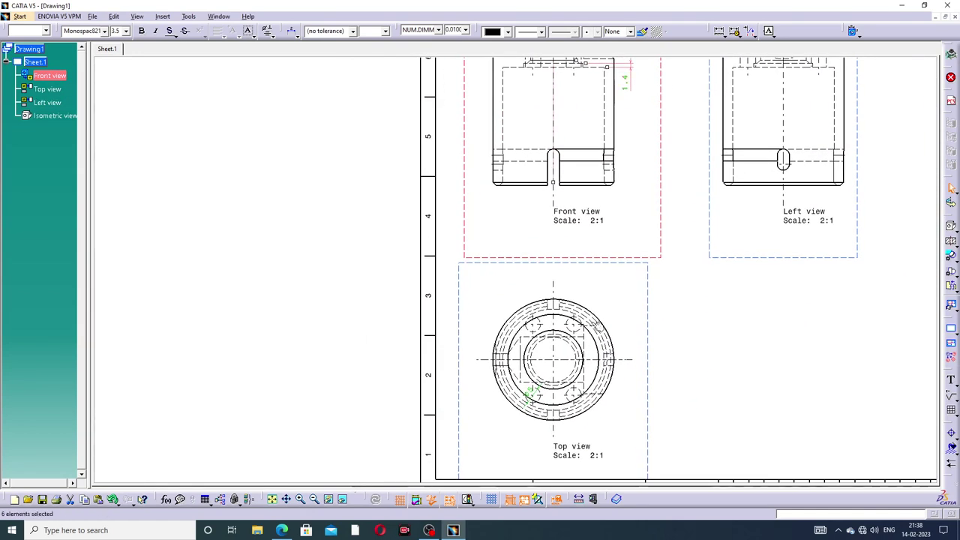
{"action": "left_click", "coordinate": [521, 379], "text": "ctrl"}
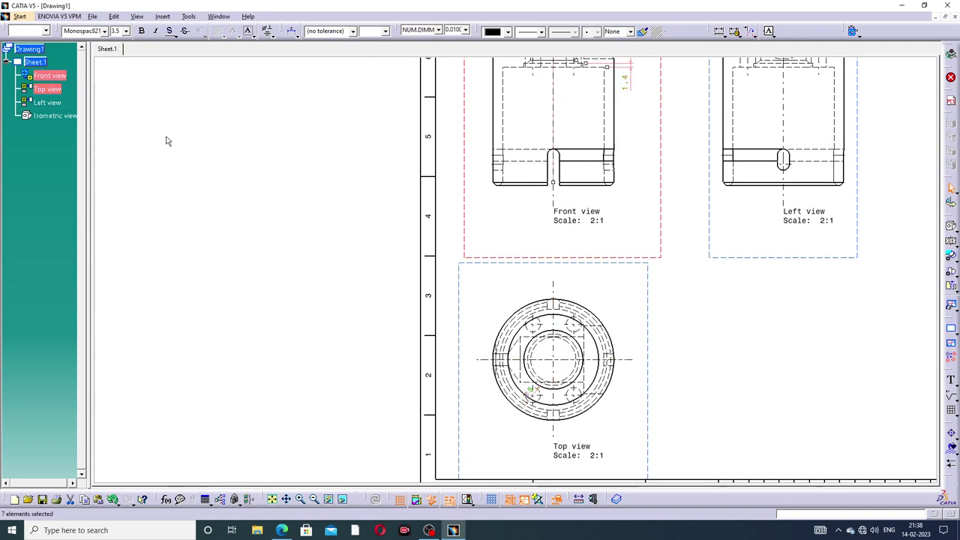
{"action": "left_click", "coordinate": [125, 30]}
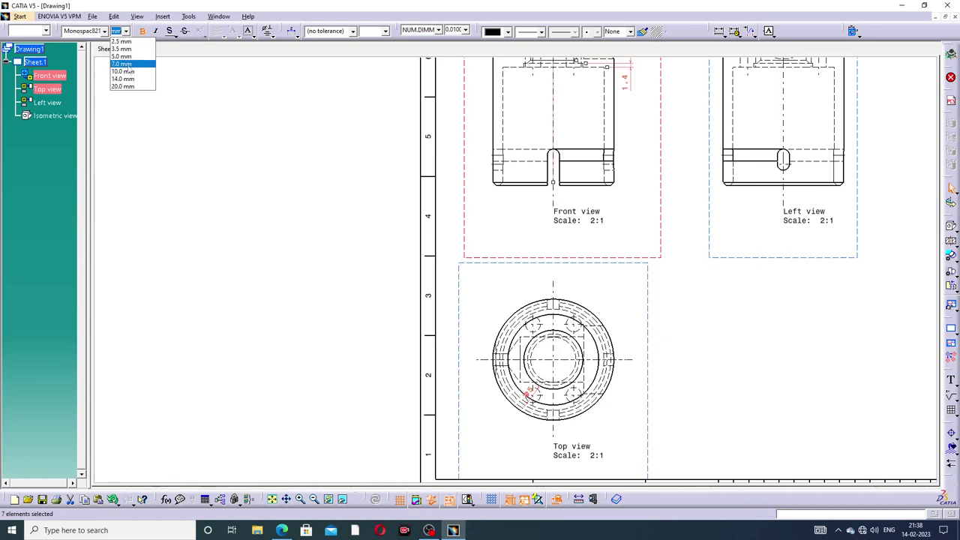
{"action": "left_click", "coordinate": [131, 54]}
{"action": "left_click", "coordinate": [242, 162]}
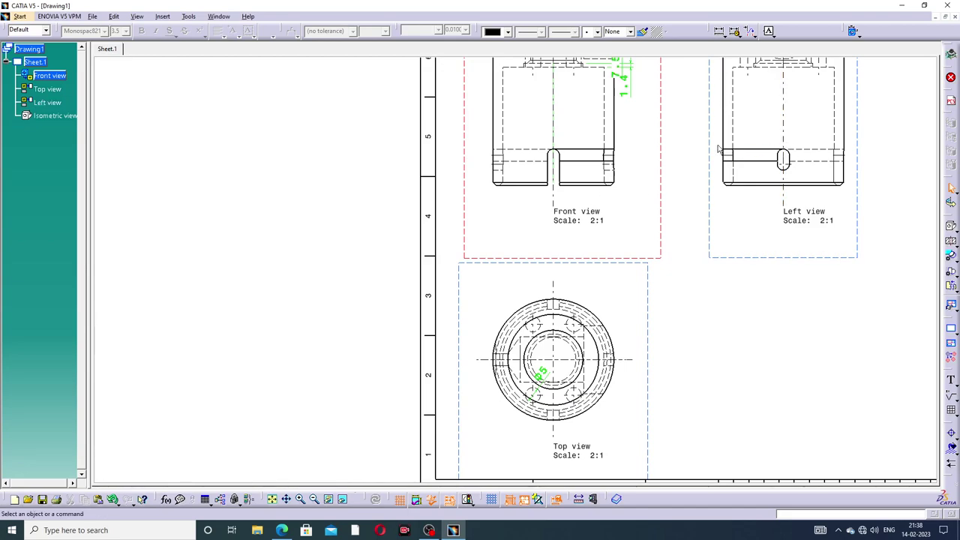
{"action": "middle_click", "coordinate": [659, 145]}
Move 16.75 above the part, 9 and both 7.5 to the right, 1.4 and 2 to the left.
{"action": "middle_click_drag", "start_coordinate": [659, 145], "coordinate": [602, 246]}
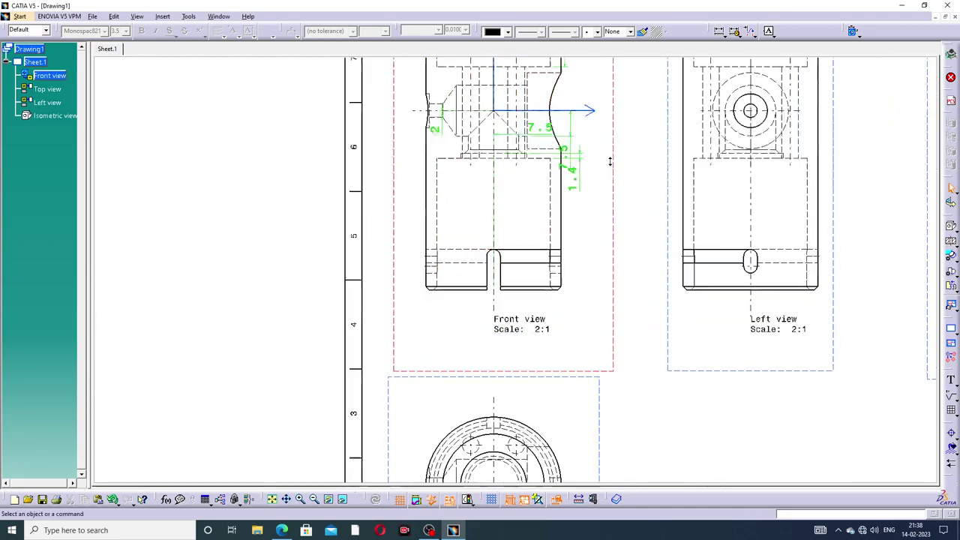
{"action": "mouse_move", "coordinate": [615, 158]}
{"action": "middle_mouse_down", "text": "ctrl"}
{"action": "mouse_move", "coordinate": [609, 221]}
{"action": "mouse_move", "coordinate": [587, 165]}
{"action": "middle_mouse_up", "text": "ctrl"}
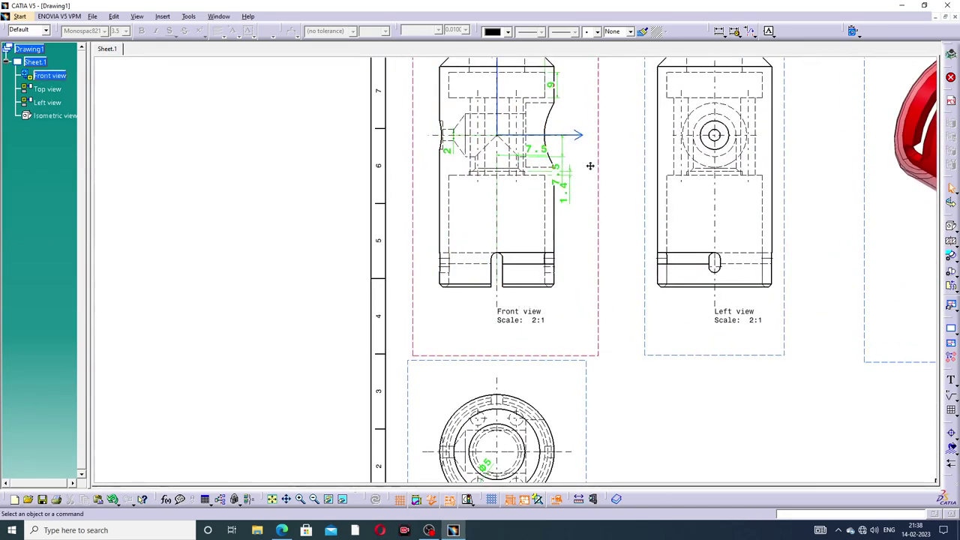
{"action": "middle_click_drag", "start_coordinate": [586, 230], "coordinate": [578, 129], "text": "ctrl"}
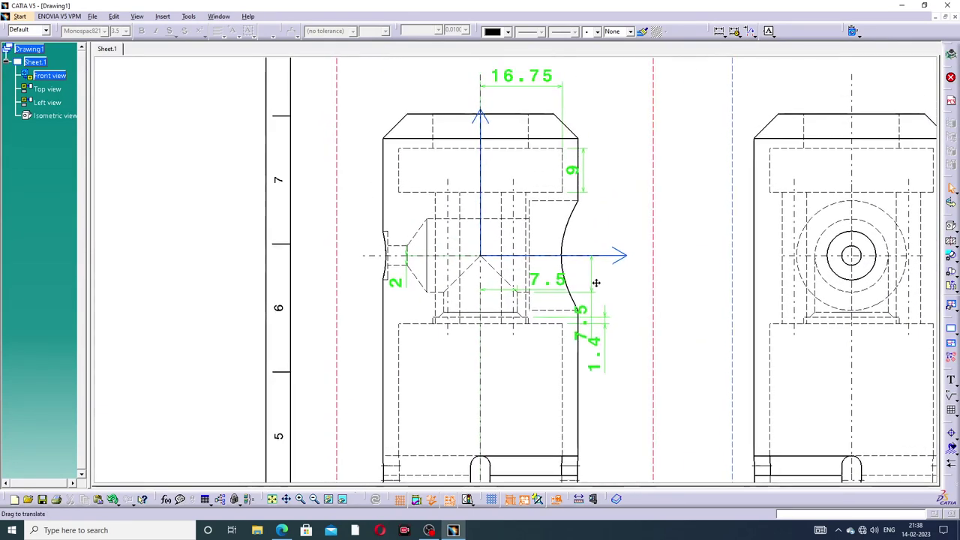
{"action": "left_click_drag", "start_coordinate": [547, 119], "coordinate": [548, 87]}
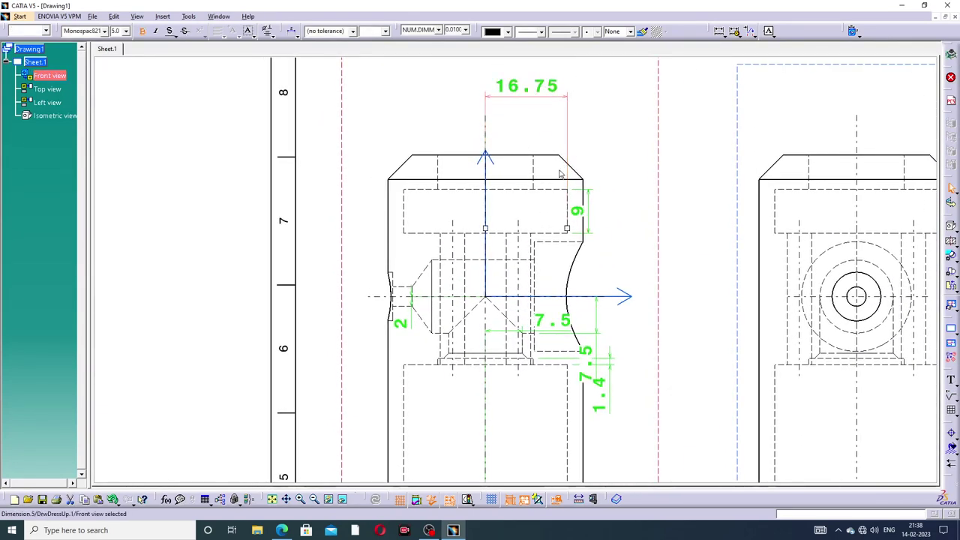
{"action": "left_click_drag", "start_coordinate": [589, 214], "coordinate": [619, 213]}
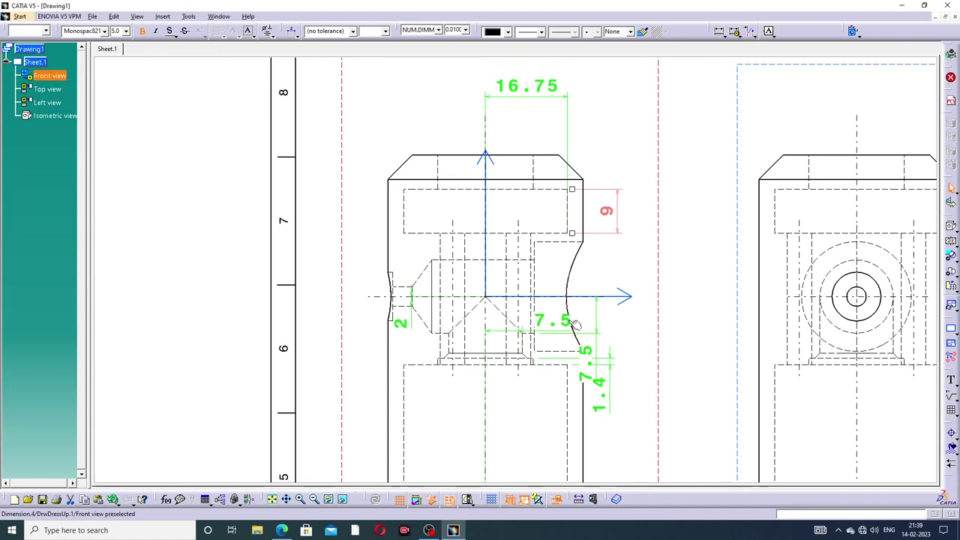
{"action": "left_click_drag", "start_coordinate": [564, 317], "coordinate": [612, 275]}
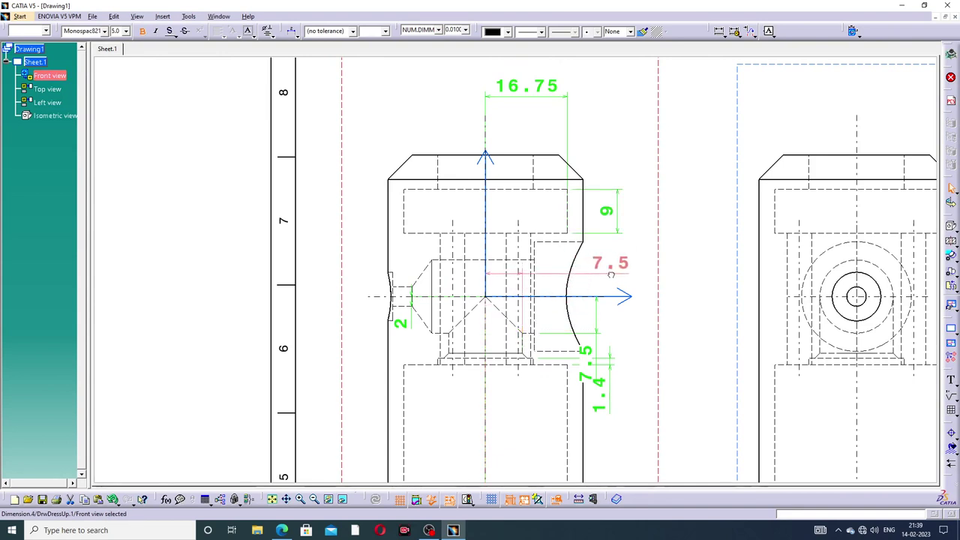
{"action": "left_click_drag", "start_coordinate": [596, 323], "coordinate": [647, 321]}
{"action": "left_click_drag", "start_coordinate": [609, 367], "coordinate": [372, 364]}
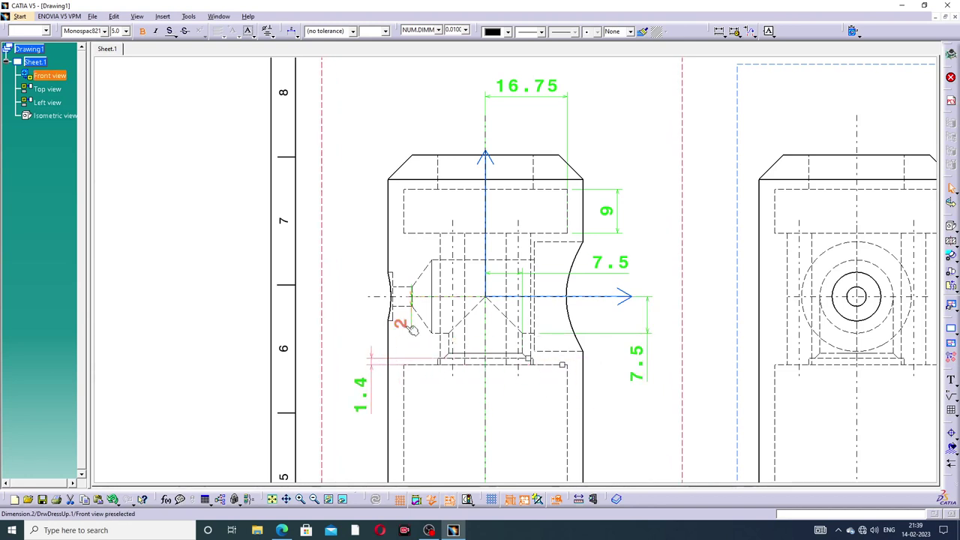
{"action": "left_click_drag", "start_coordinate": [404, 324], "coordinate": [356, 316]}
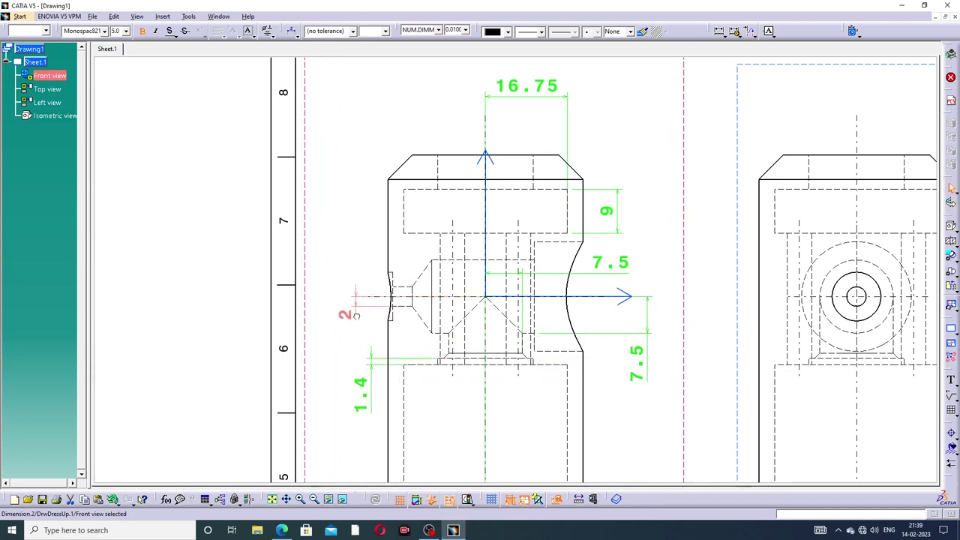
{"action": "left_click", "coordinate": [664, 163]}
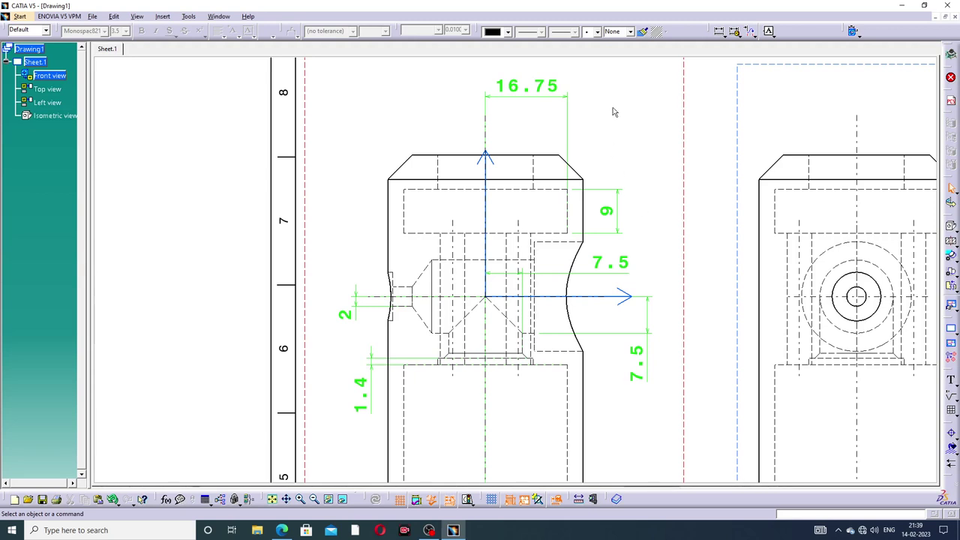
Nudge the 16.75 dimension slightly down and zoom in on the front view.
{"action": "middle_click_drag", "start_coordinate": [614, 143], "coordinate": [606, 138]}
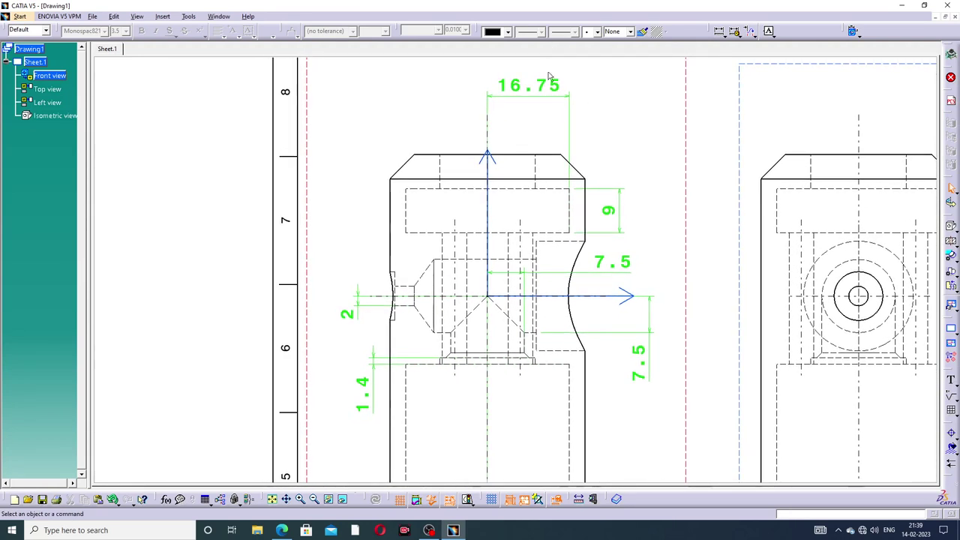
{"action": "left_click_drag", "start_coordinate": [534, 97], "coordinate": [534, 118]}
{"action": "left_click", "coordinate": [653, 116]}
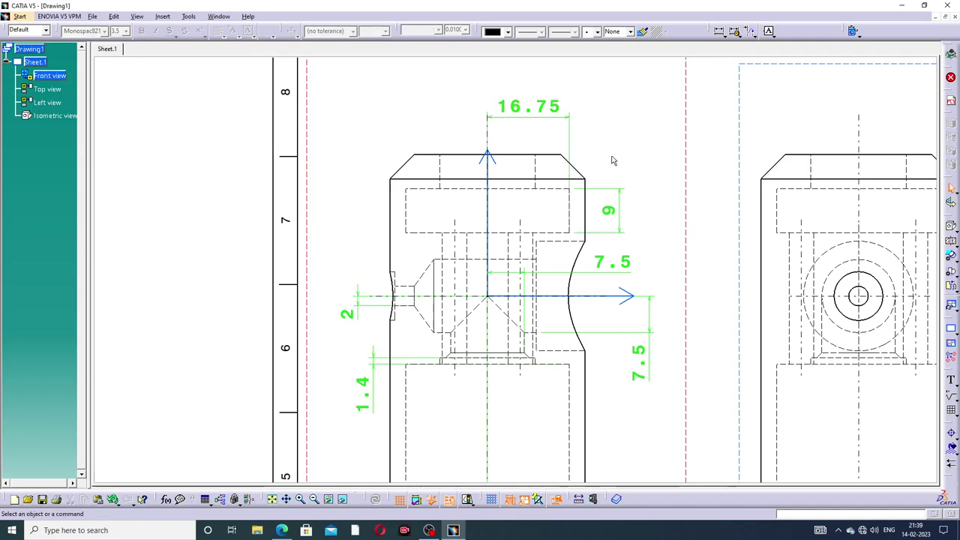
{"action": "mouse_move", "coordinate": [615, 157]}
{"action": "middle_mouse_down", "text": "ctrl"}
{"action": "mouse_move", "coordinate": [606, 118]}
{"action": "mouse_move", "coordinate": [613, 177]}
{"action": "mouse_move", "coordinate": [596, 133]}
{"action": "mouse_move", "coordinate": [614, 145]}
{"action": "middle_mouse_up", "text": "ctrl"}
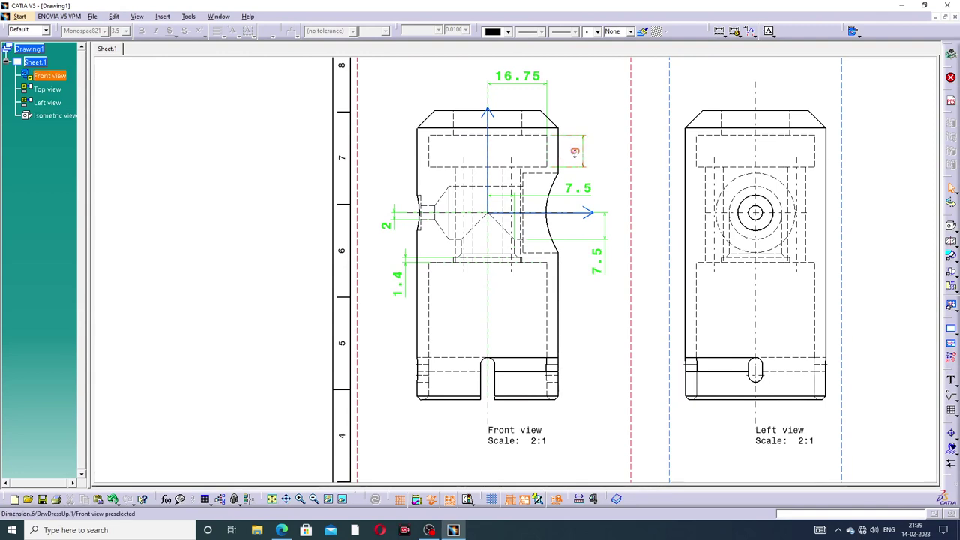
{"action": "left_click", "coordinate": [567, 271]}
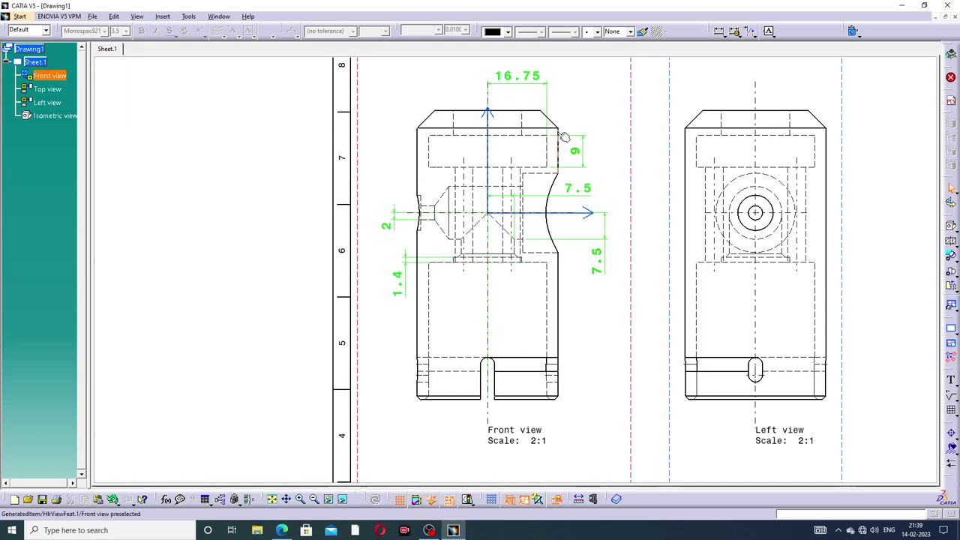
{"action": "scroll", "coordinate": [553, 103], "scroll_direction": "up", "scroll_amount": 1}
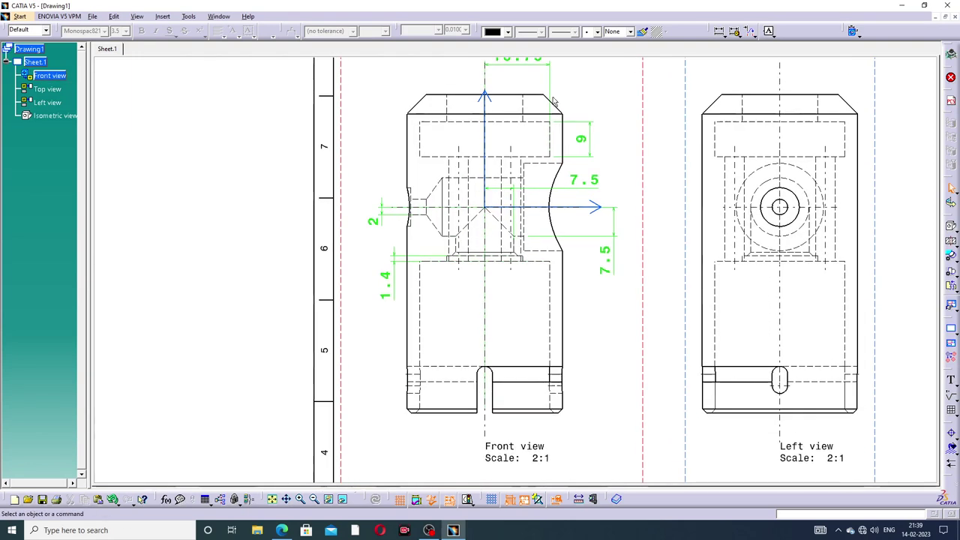
{"action": "scroll", "coordinate": [553, 102], "scroll_direction": "up", "scroll_amount": 1}
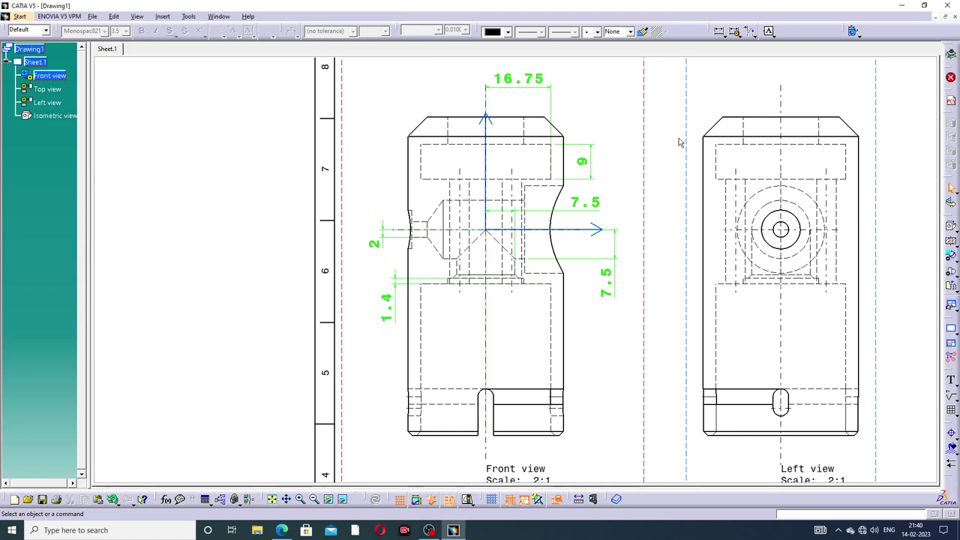
Start a dimension on the front view's top feature, then cancel it.
{"action": "left_click", "coordinate": [721, 31]}
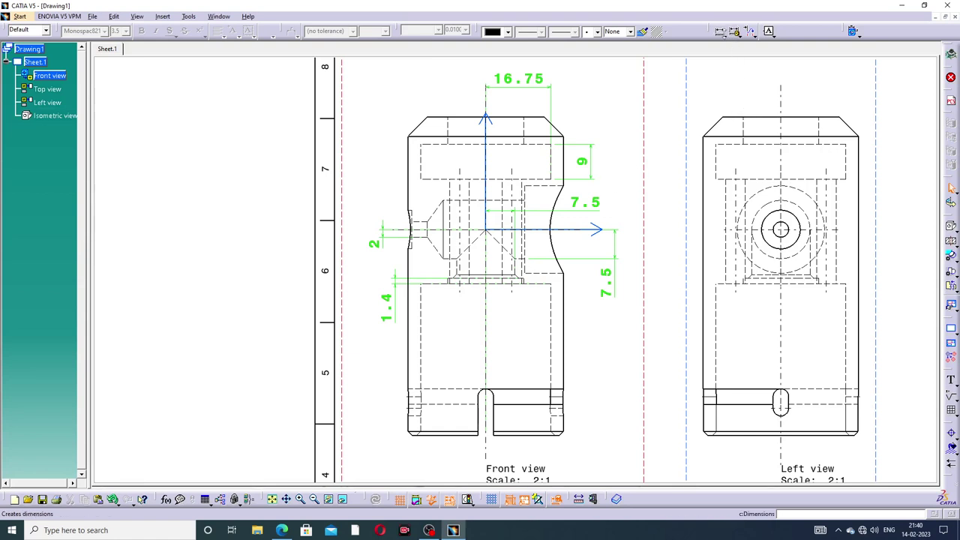
{"action": "left_click", "coordinate": [722, 32]}
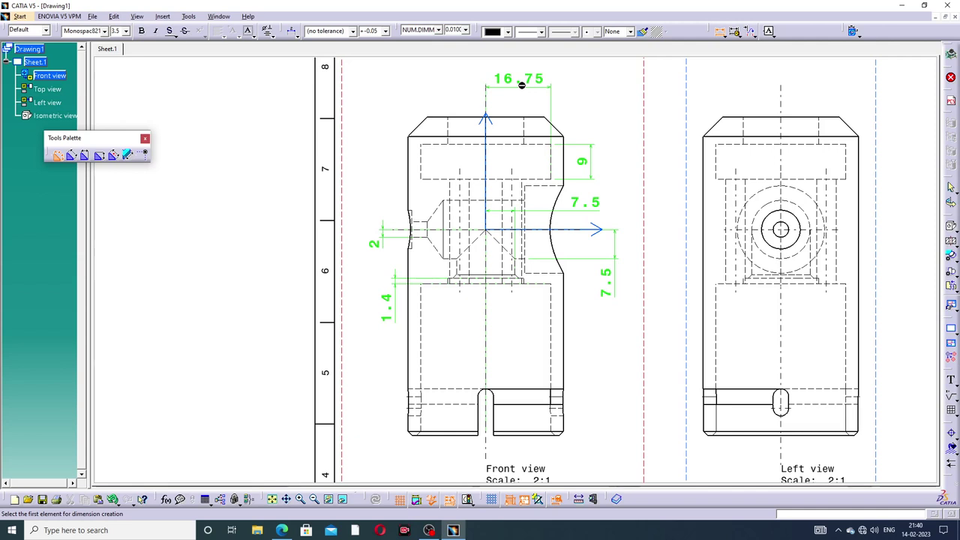
{"action": "left_click", "coordinate": [528, 133]}
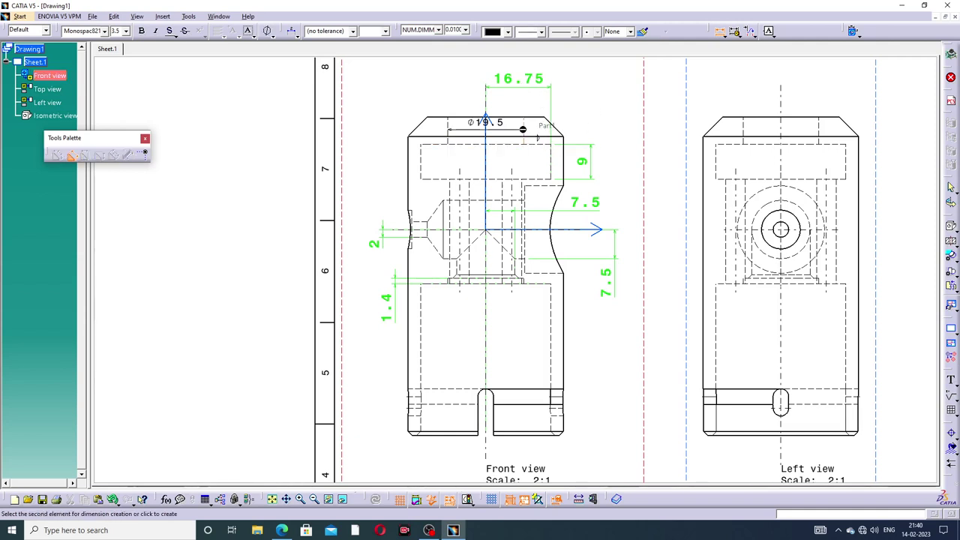
{"action": "left_click", "coordinate": [573, 162]}
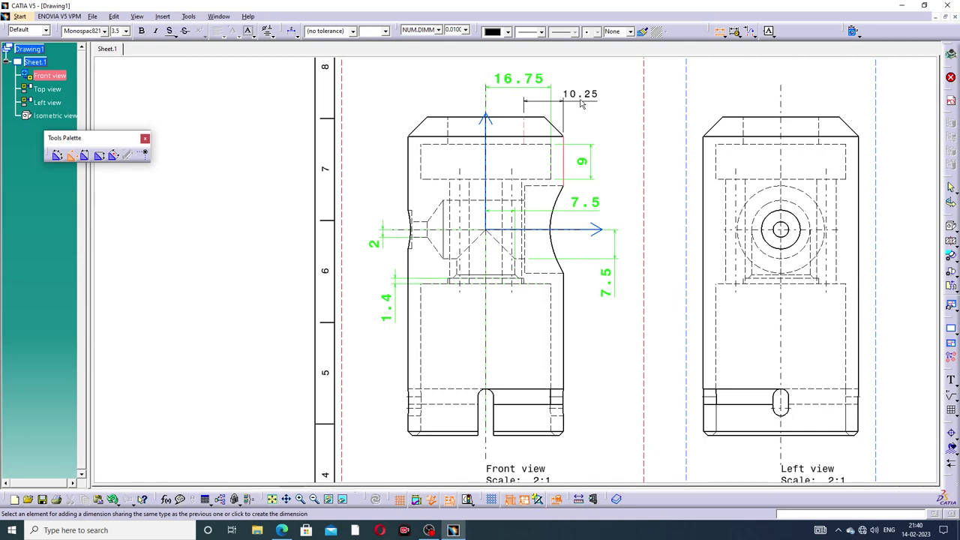
{"action": "key", "text": "Escape"}
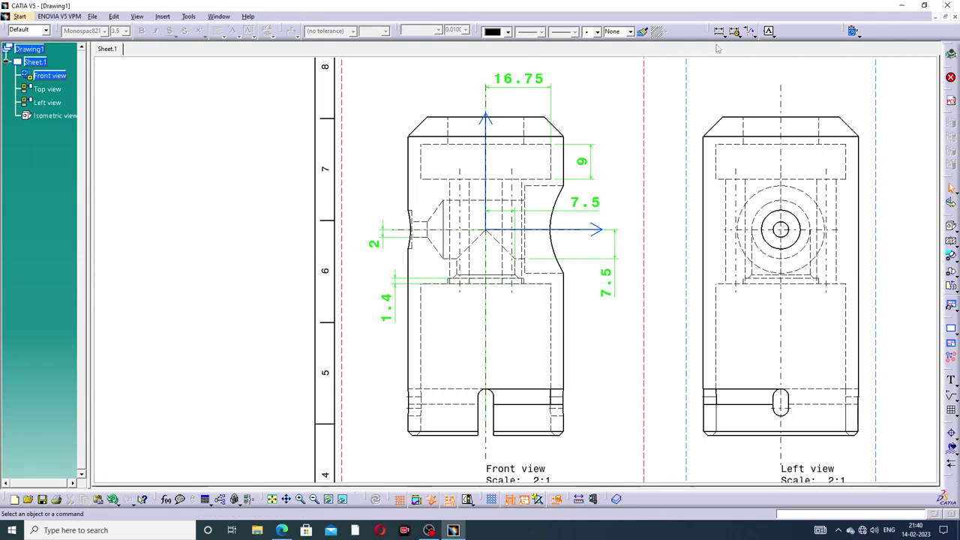
Choose the general Dimensions tool with the top of the front view in sight.
{"action": "left_click", "coordinate": [724, 36]}
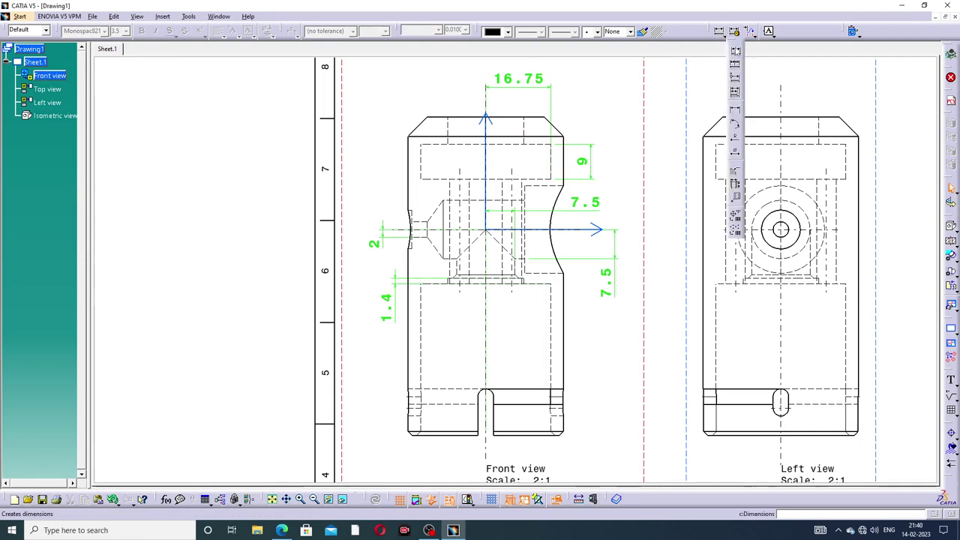
{"action": "left_click", "coordinate": [735, 51]}
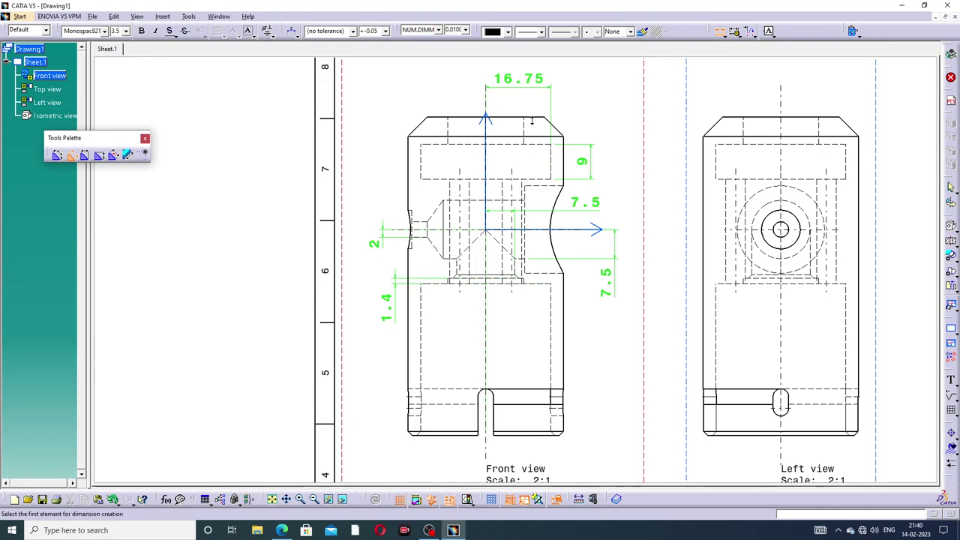
{"action": "scroll", "coordinate": [528, 134], "scroll_direction": "up", "scroll_amount": 2}
{"action": "middle_click_drag", "start_coordinate": [517, 141], "coordinate": [507, 189]}
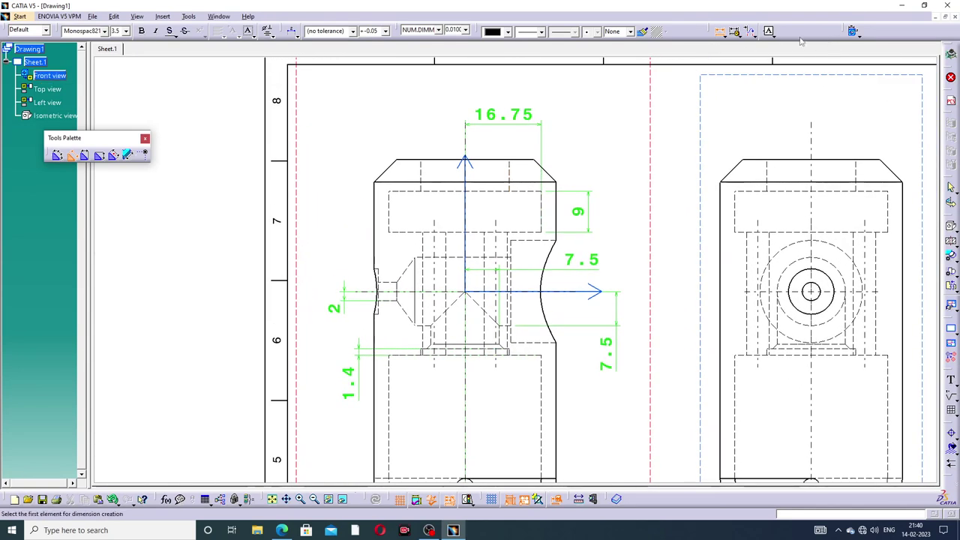
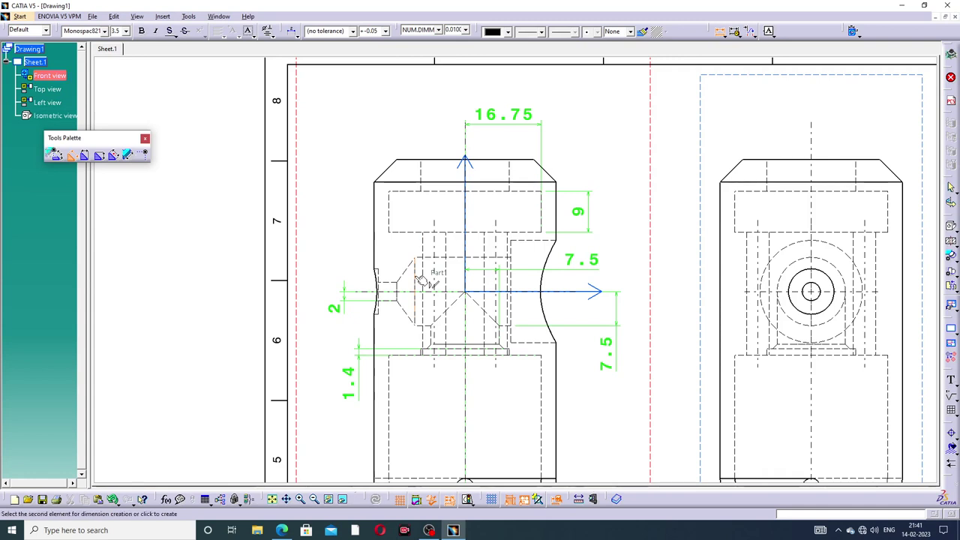
Add the 31 overall width dimension above the front view.
{"action": "left_click", "coordinate": [434, 279]}
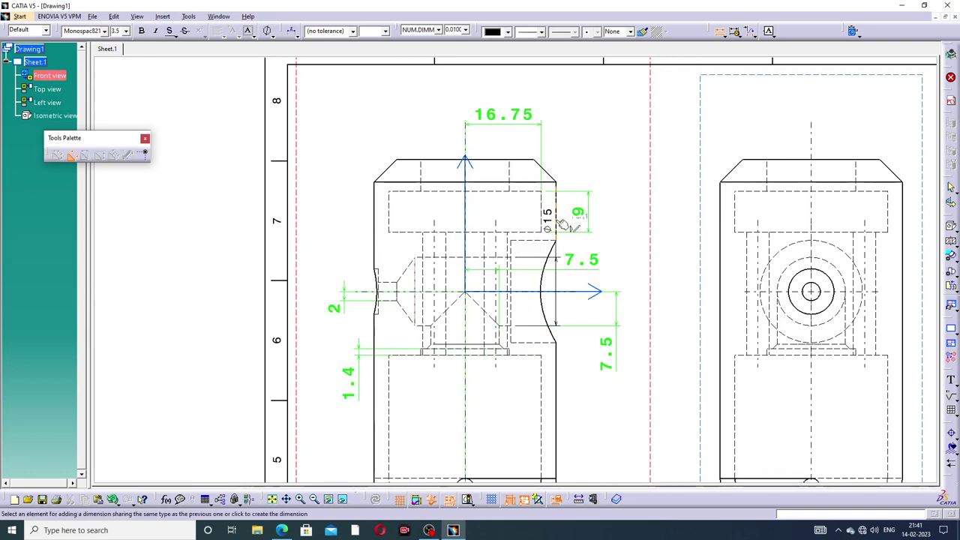
{"action": "left_click", "coordinate": [555, 221]}
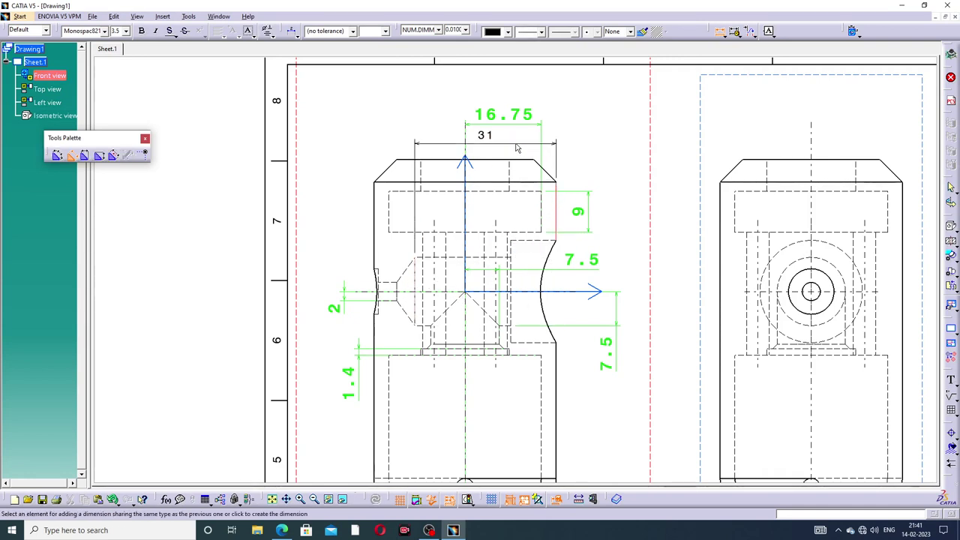
{"action": "left_click", "coordinate": [514, 148]}
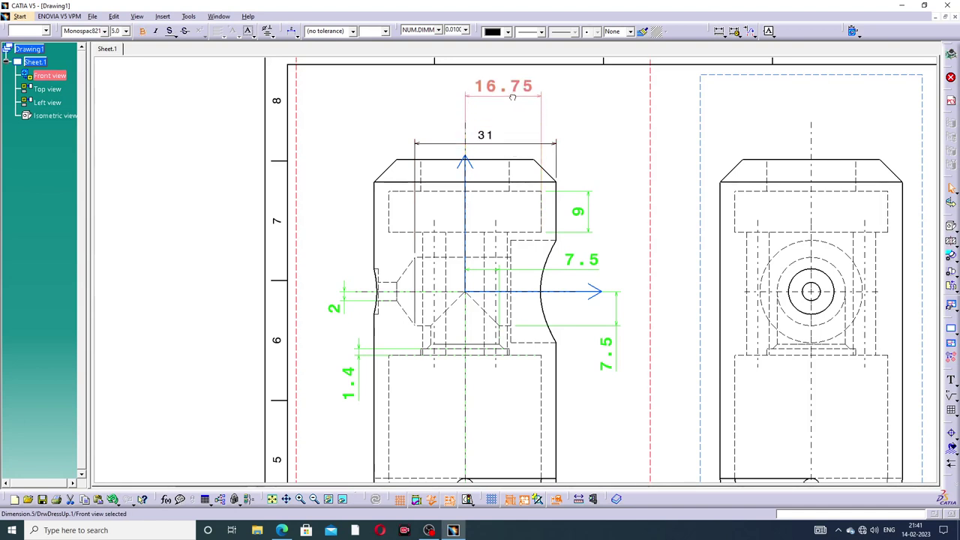
{"action": "left_click_drag", "start_coordinate": [492, 140], "coordinate": [491, 120]}
{"action": "left_click", "coordinate": [579, 135]}
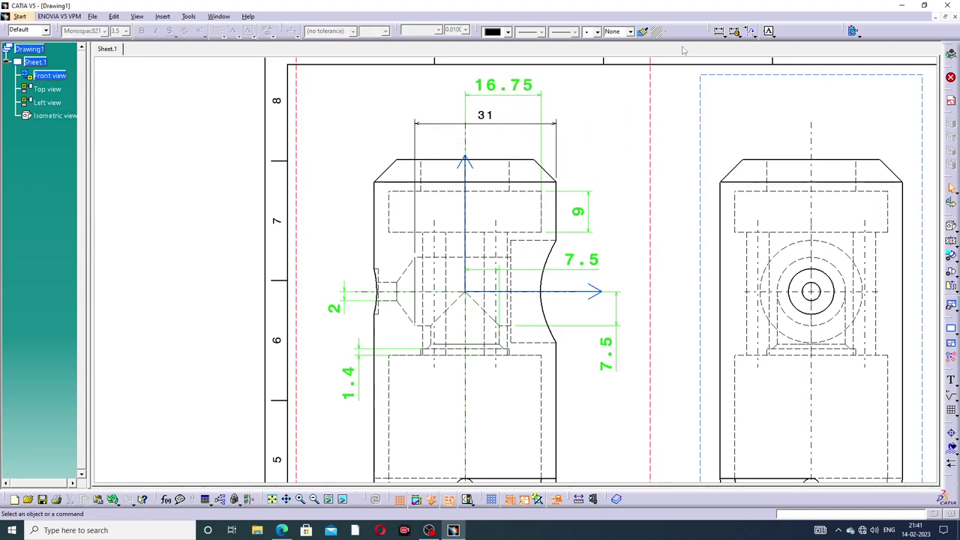
Add the 10.25 right-side offset dimension above the view.
{"action": "left_click", "coordinate": [718, 31]}
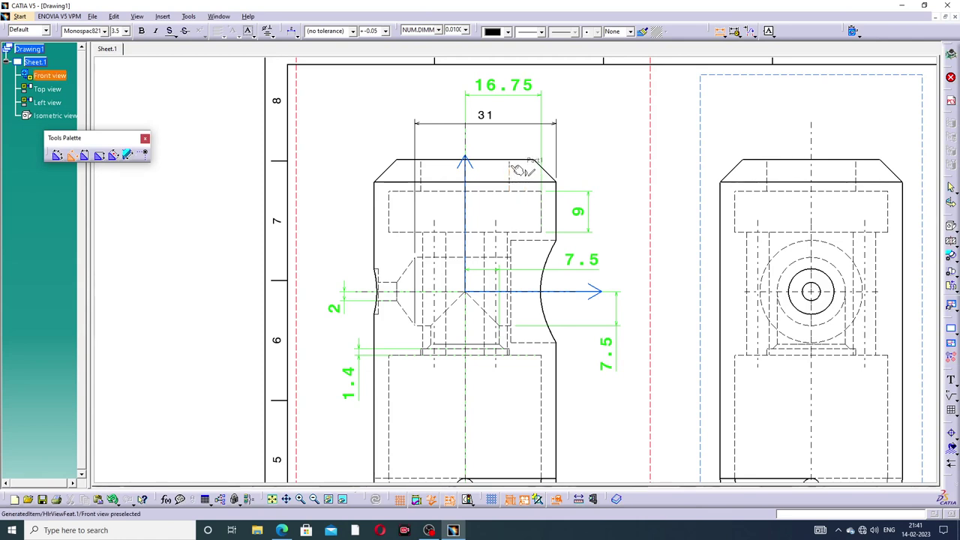
{"action": "left_click", "coordinate": [515, 177]}
{"action": "left_click", "coordinate": [513, 177]}
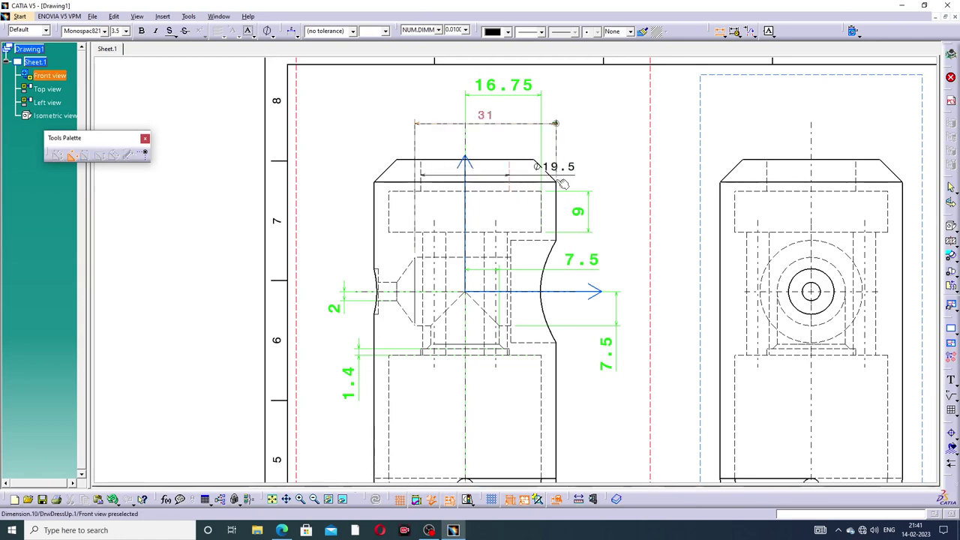
{"action": "left_click", "coordinate": [560, 201]}
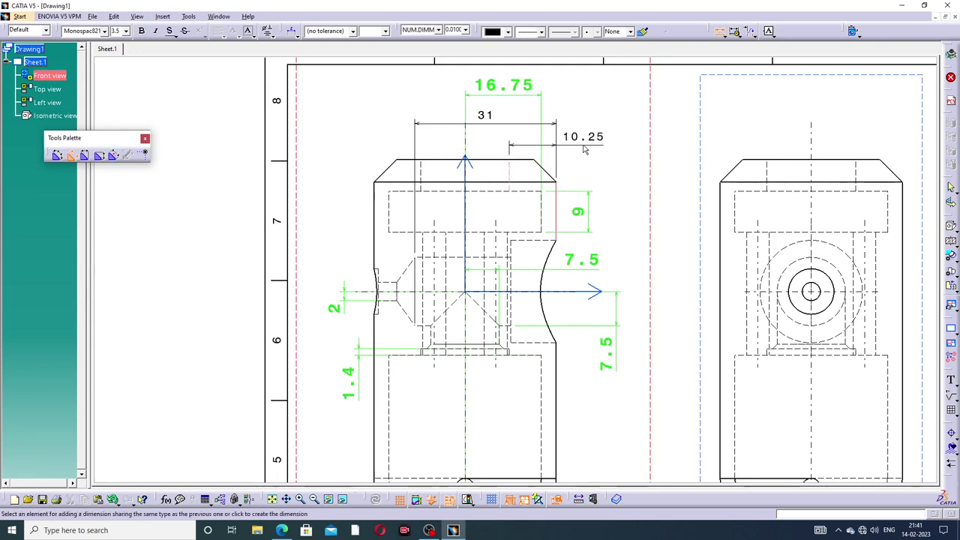
{"action": "left_click", "coordinate": [594, 141]}
{"action": "left_click", "coordinate": [605, 106]}
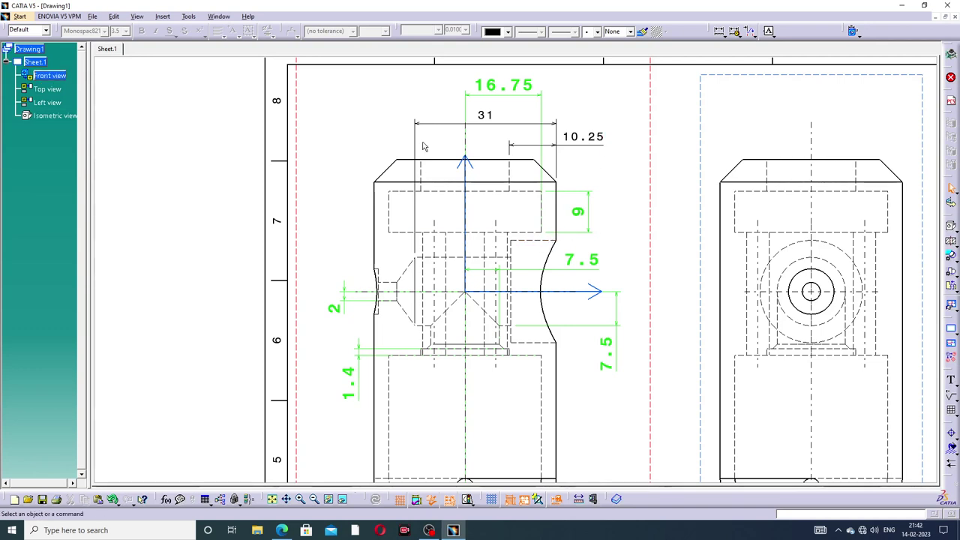
Dimension the notch height from the right arc to the axis as 11.25.
{"action": "left_click", "coordinate": [719, 32]}
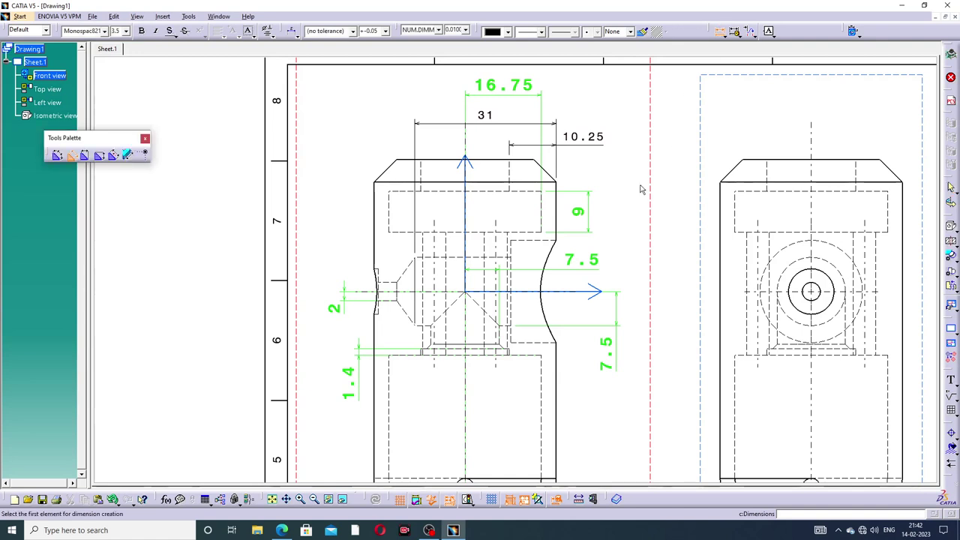
{"action": "left_click", "coordinate": [546, 246]}
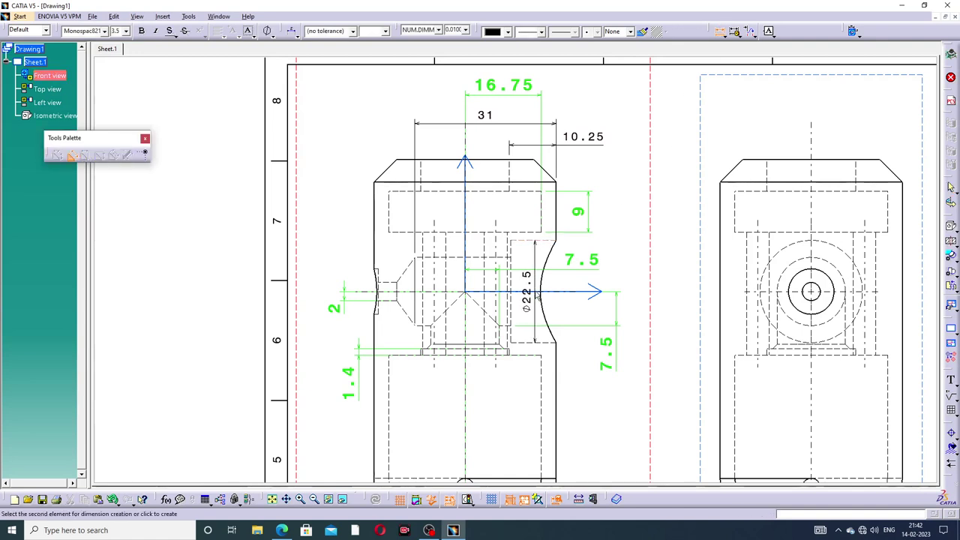
{"action": "left_click", "coordinate": [551, 294]}
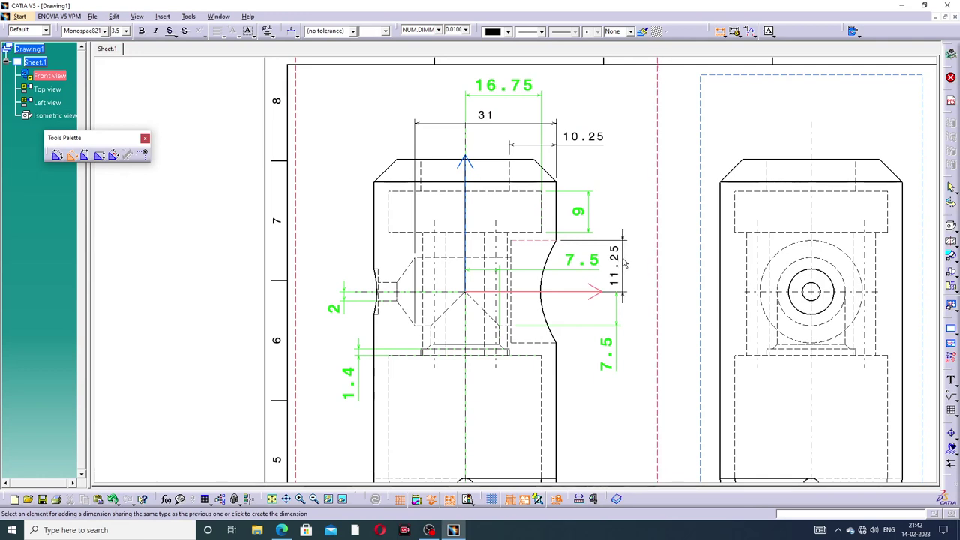
{"action": "left_click", "coordinate": [625, 225]}
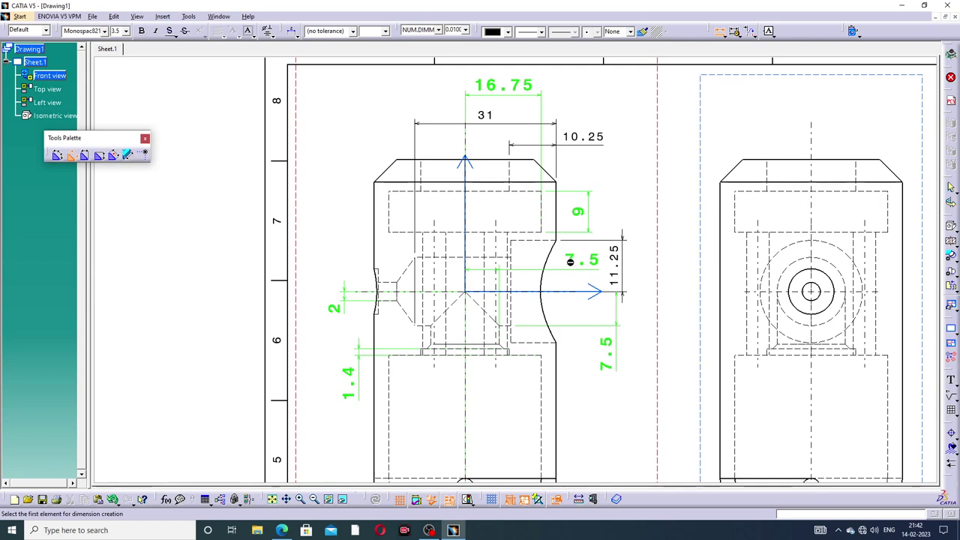
Reposition the horizontal and vertical 7.5 dimensions around the right notch.
{"action": "key", "text": "Escape"}
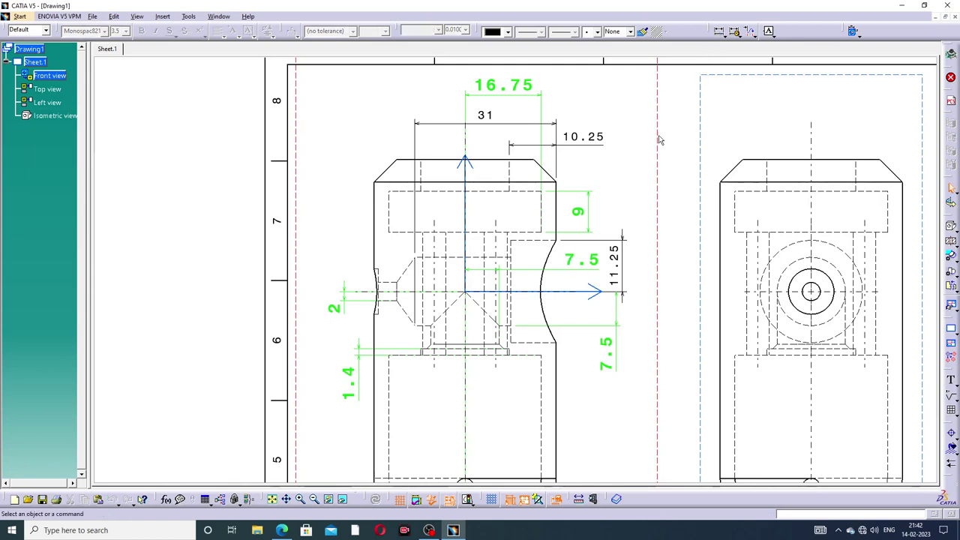
{"action": "mouse_move", "coordinate": [579, 260]}
{"action": "left_mouse_down"}
{"action": "mouse_move", "coordinate": [461, 282]}
{"action": "mouse_move", "coordinate": [455, 405]}
{"action": "mouse_move", "coordinate": [440, 405]}
{"action": "left_mouse_up"}
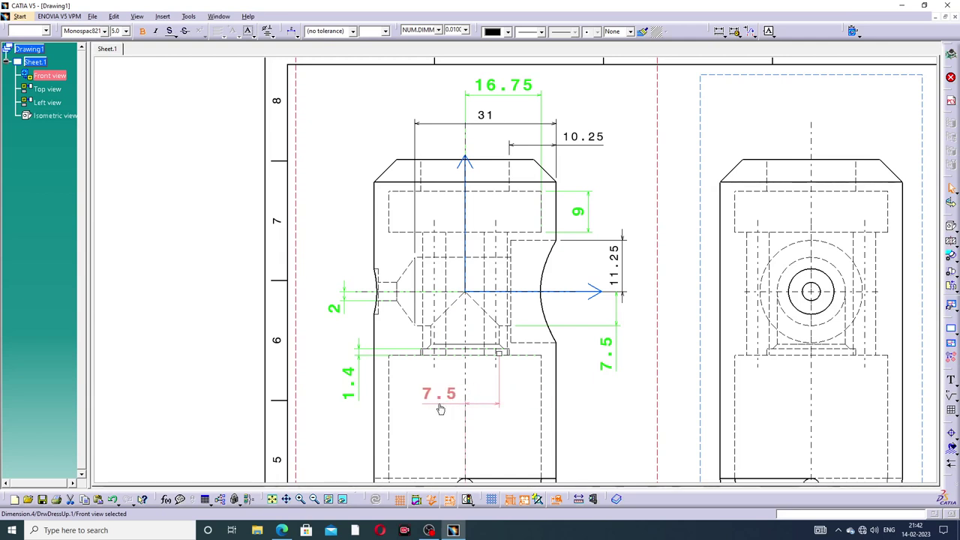
{"action": "left_click", "coordinate": [444, 412]}
{"action": "mouse_move", "coordinate": [488, 399]}
{"action": "left_mouse_down"}
{"action": "mouse_move", "coordinate": [485, 274]}
{"action": "mouse_move", "coordinate": [582, 271]}
{"action": "left_mouse_up"}
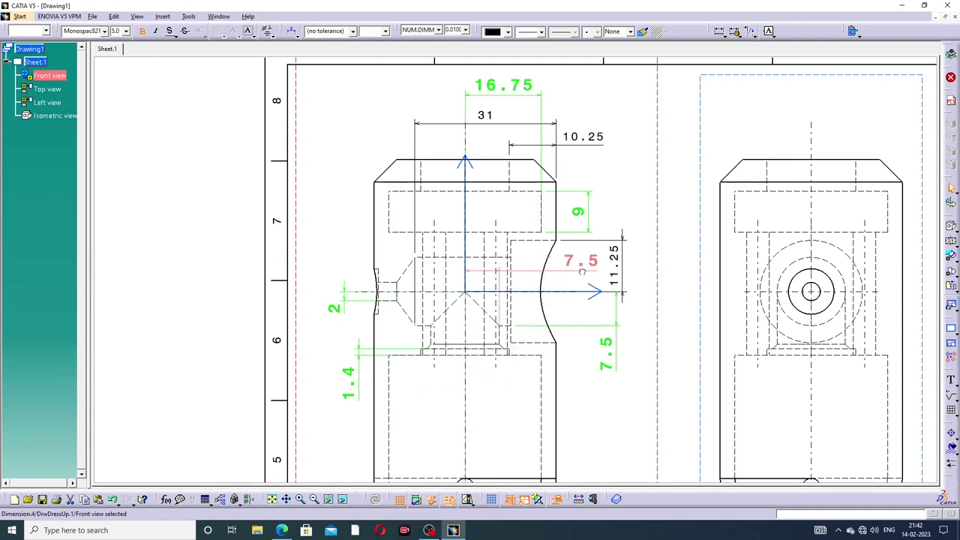
{"action": "left_click_drag", "start_coordinate": [615, 358], "coordinate": [535, 341]}
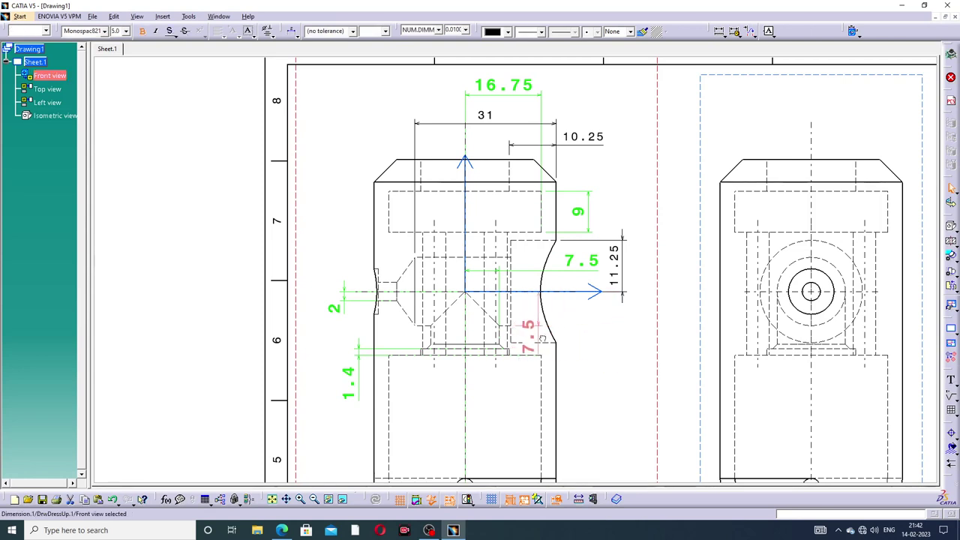
{"action": "mouse_move", "coordinate": [534, 341]}
{"action": "left_mouse_down"}
{"action": "mouse_move", "coordinate": [588, 338]}
{"action": "mouse_move", "coordinate": [589, 361]}
{"action": "left_mouse_up"}
{"action": "left_click", "coordinate": [629, 348]}
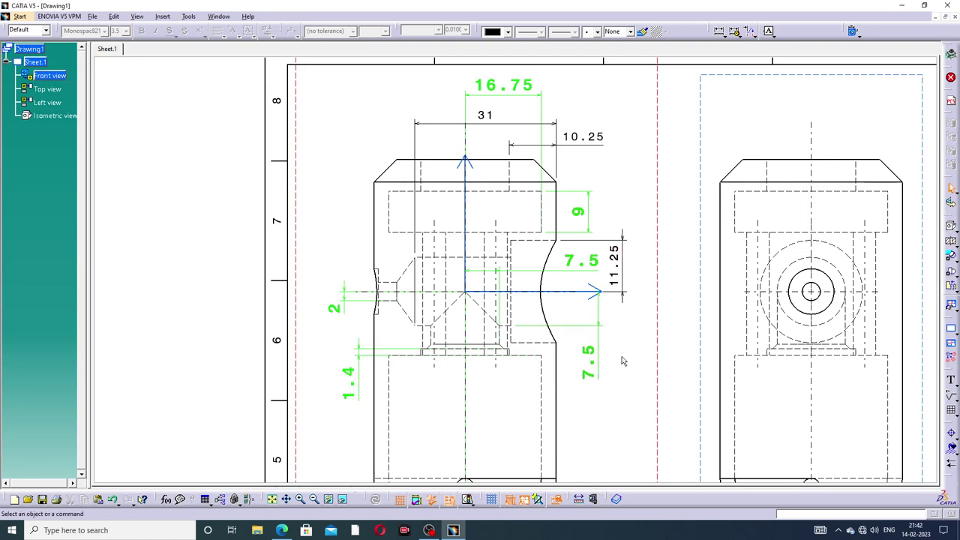
Delete the vertical 7.5 dimension and move the horizontal 7.5 below the notch.
{"action": "left_click", "coordinate": [589, 359]}
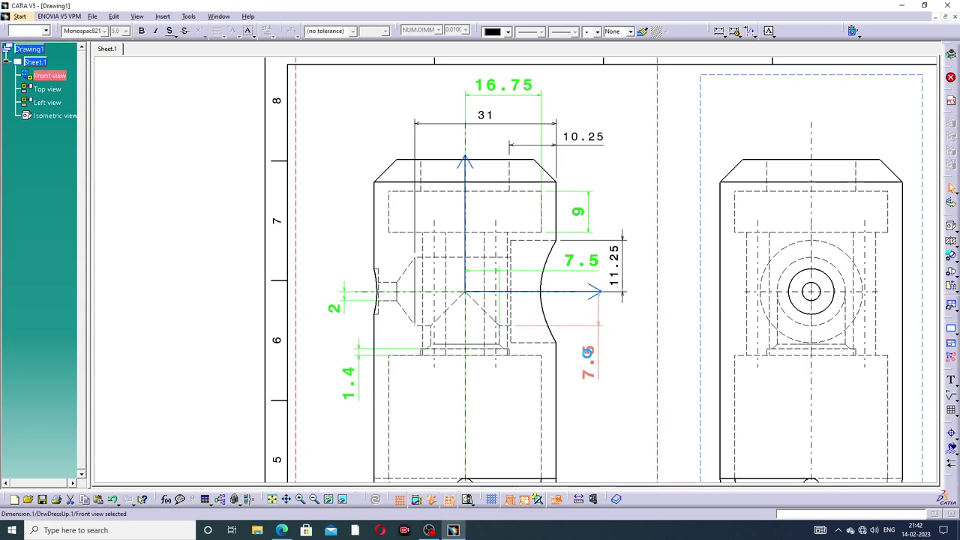
{"action": "key", "text": "Delete"}
{"action": "mouse_move", "coordinate": [582, 261]}
{"action": "left_mouse_down"}
{"action": "mouse_move", "coordinate": [590, 340]}
{"action": "mouse_move", "coordinate": [606, 325]}
{"action": "mouse_move", "coordinate": [583, 334]}
{"action": "mouse_move", "coordinate": [597, 337]}
{"action": "left_mouse_up"}
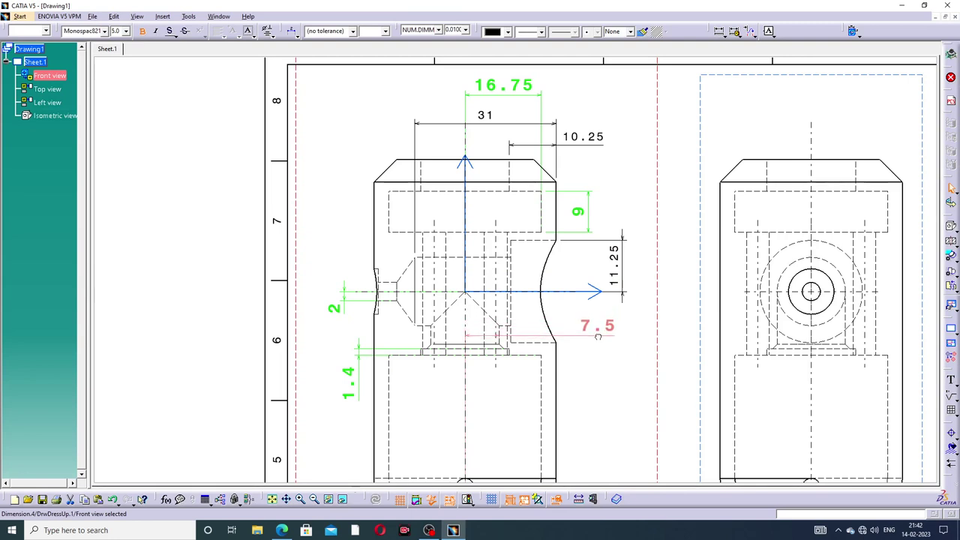
{"action": "left_click", "coordinate": [599, 371]}
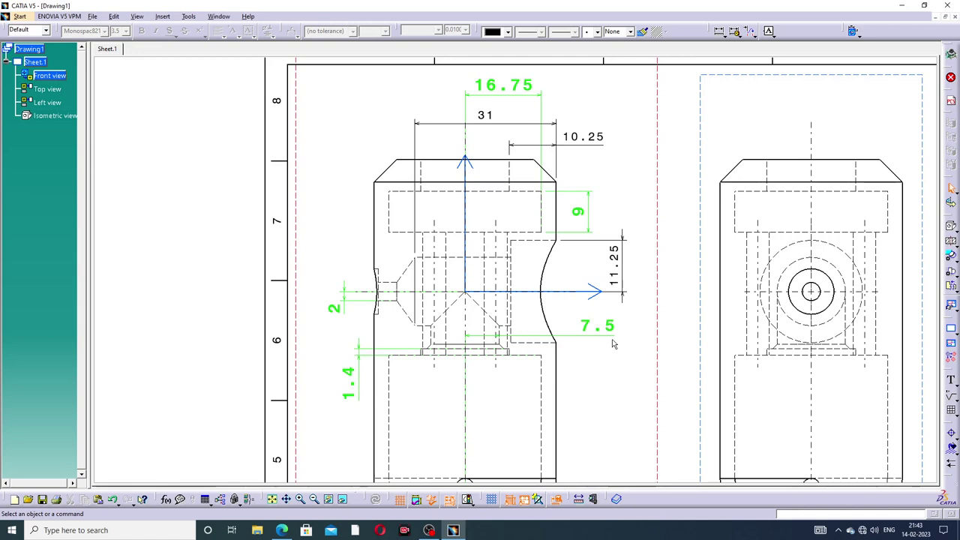
{"action": "mouse_move", "coordinate": [607, 328]}
{"action": "left_mouse_down"}
{"action": "mouse_move", "coordinate": [540, 267]}
{"action": "mouse_move", "coordinate": [575, 276]}
{"action": "left_mouse_up"}
Restore the vertical 7.5 dimension and delete the horizontal 7.5 dimension.
{"action": "key", "text": "ctrl+z"}
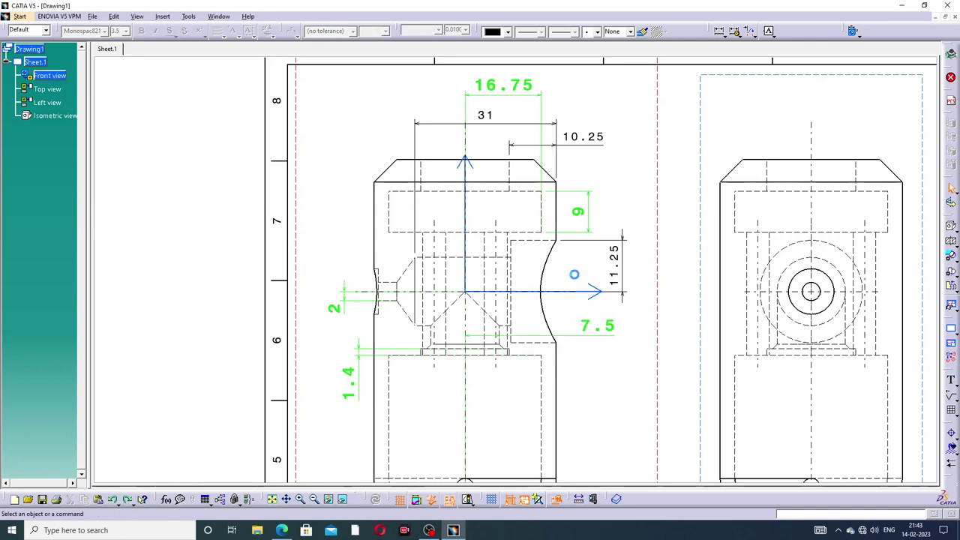
{"action": "key", "text": "ctrl+y"}
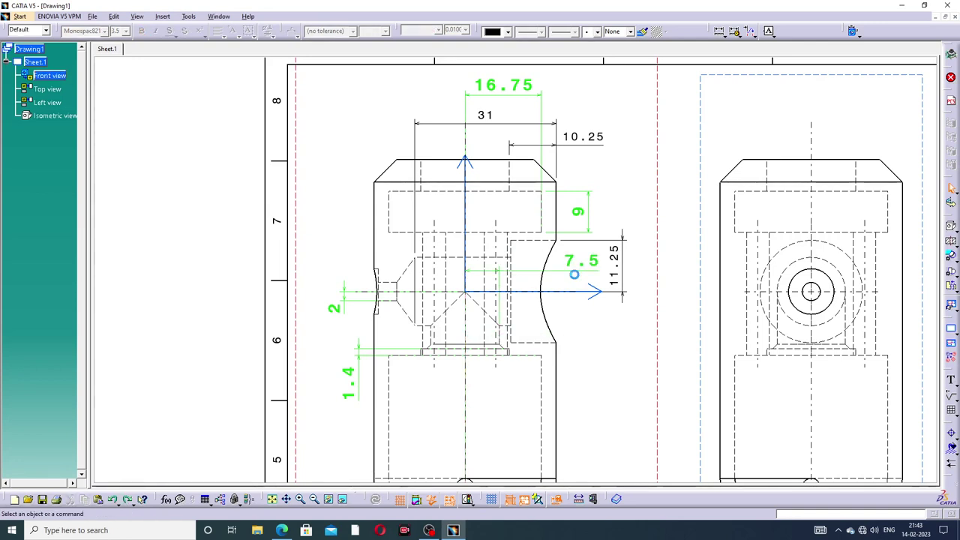
{"action": "left_click", "coordinate": [581, 279]}
{"action": "left_click", "coordinate": [581, 279]}
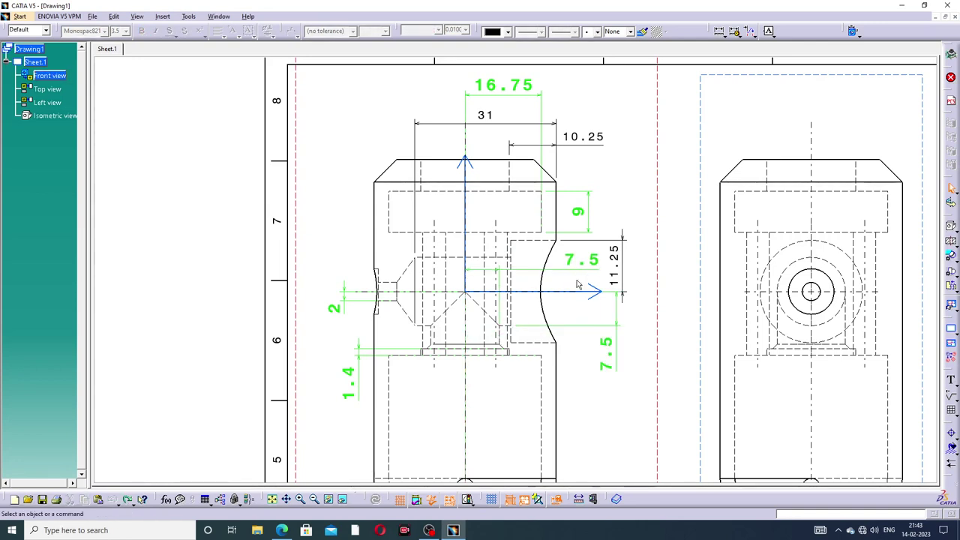
{"action": "left_click_drag", "start_coordinate": [586, 268], "coordinate": [595, 393]}
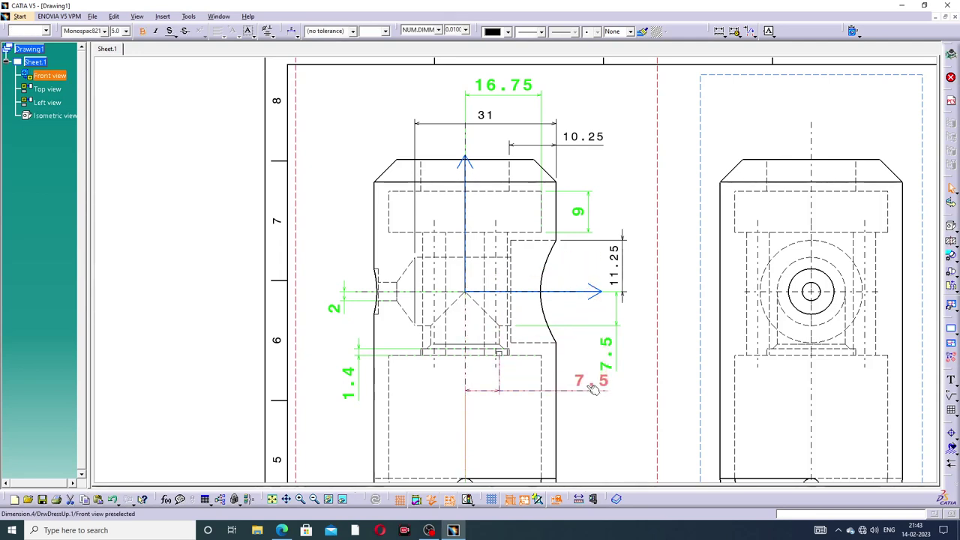
{"action": "key", "text": "Delete"}
Place the vertical 7.5 beside the right notch and nudge the 11.25 dimension.
{"action": "left_click_drag", "start_coordinate": [617, 350], "coordinate": [579, 272]}
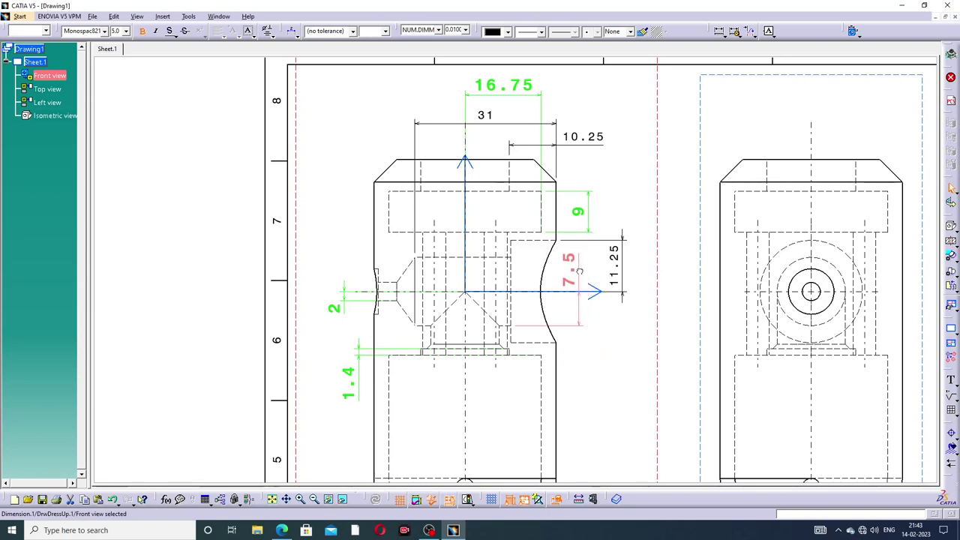
{"action": "left_click", "coordinate": [606, 370]}
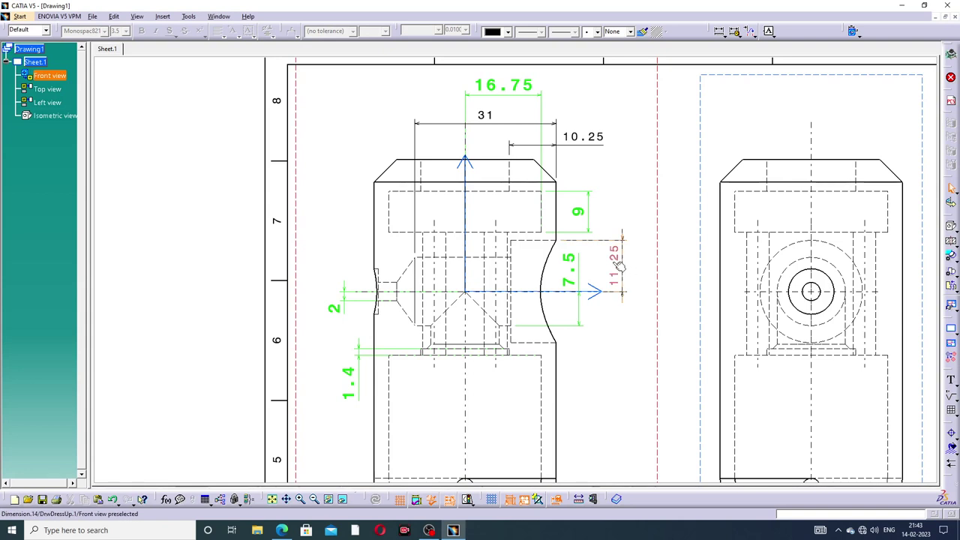
{"action": "left_click_drag", "start_coordinate": [627, 268], "coordinate": [627, 267]}
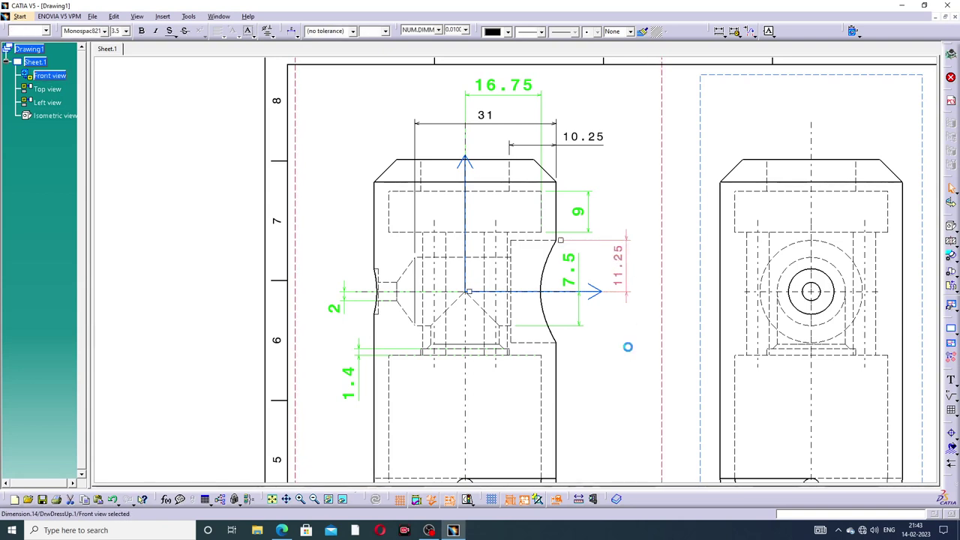
{"action": "left_click", "coordinate": [628, 345]}
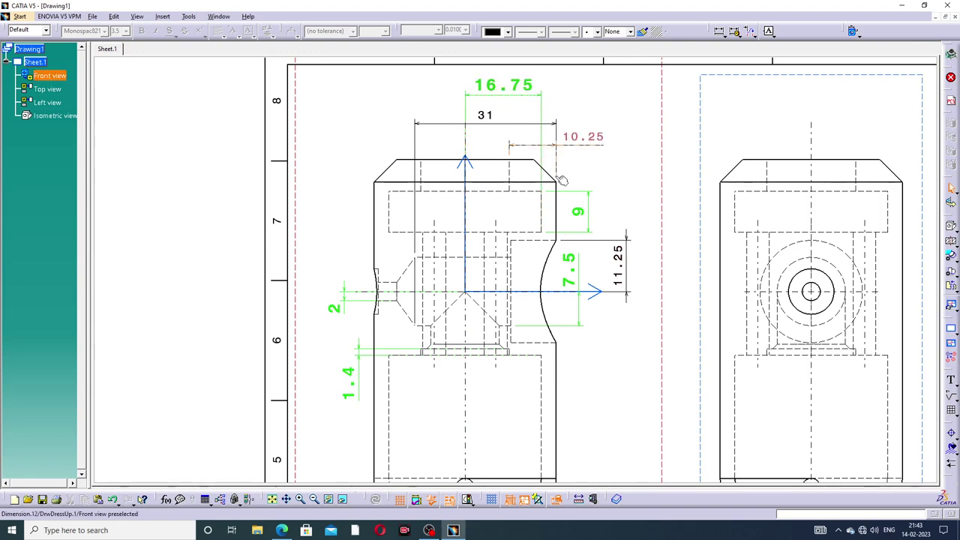
{"action": "left_click", "coordinate": [719, 31]}
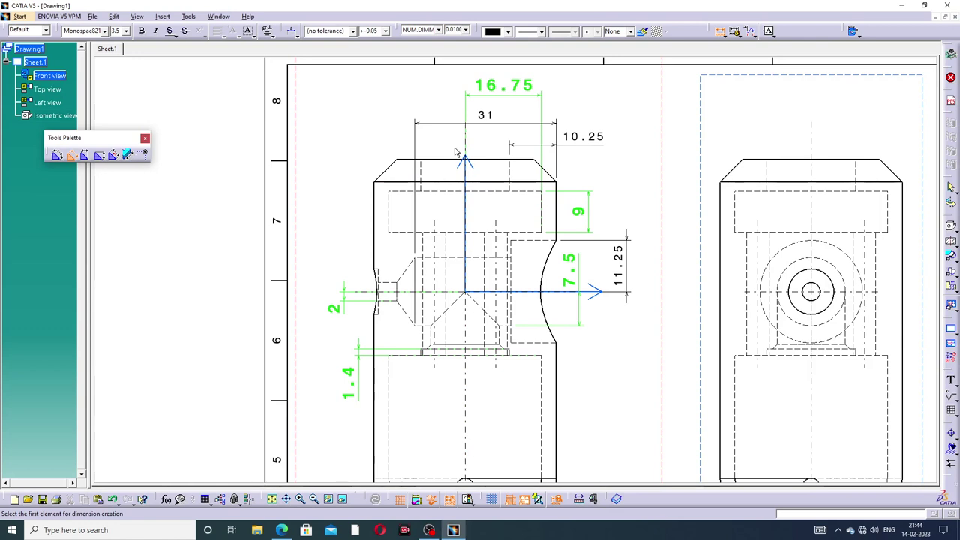
Add a 9.75 top-left offset and a 16 height dimension to the front view.
{"action": "left_click", "coordinate": [434, 180]}
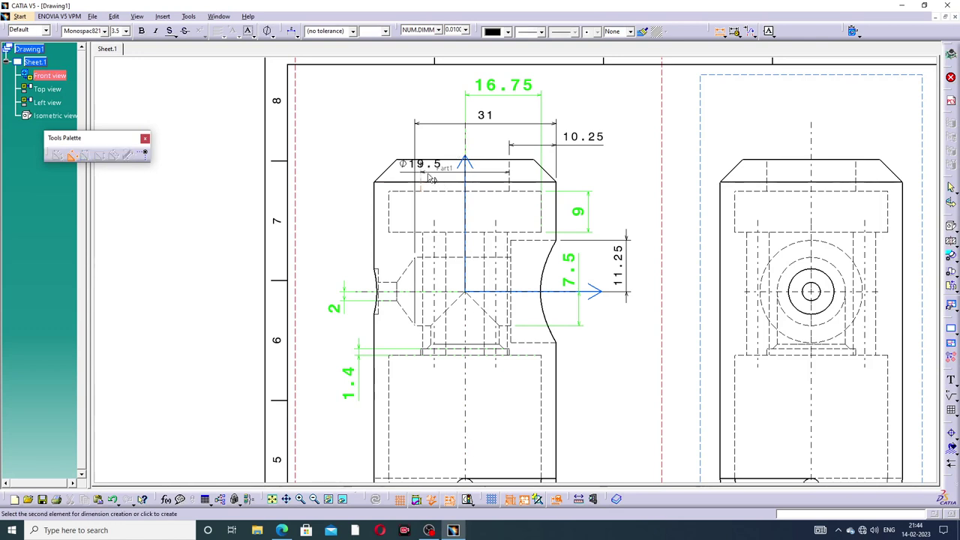
{"action": "left_click", "coordinate": [468, 180]}
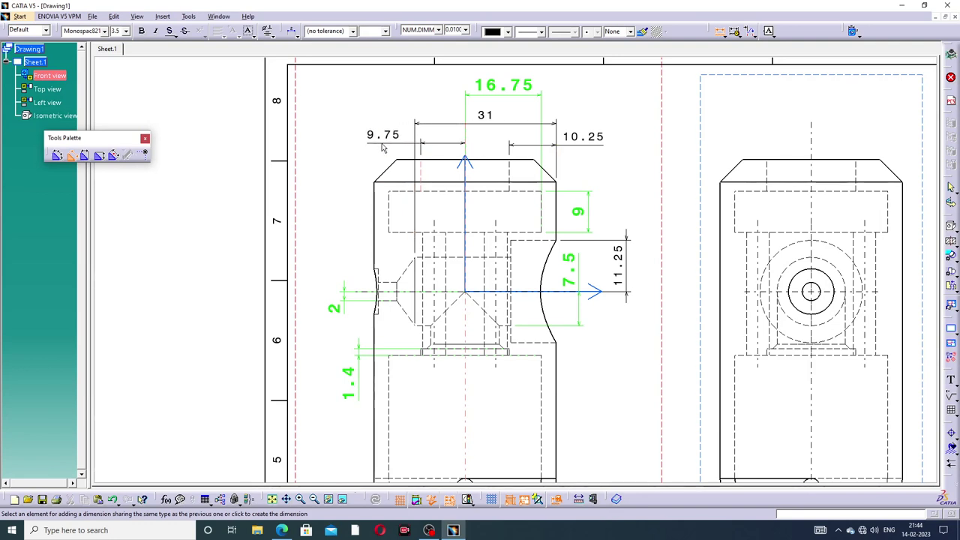
{"action": "left_click", "coordinate": [372, 148]}
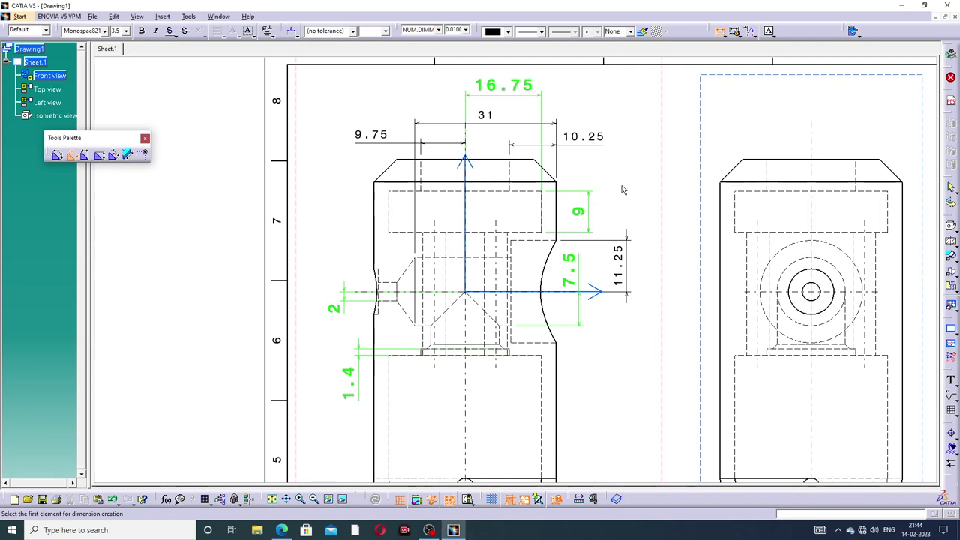
{"action": "left_click", "coordinate": [451, 160]}
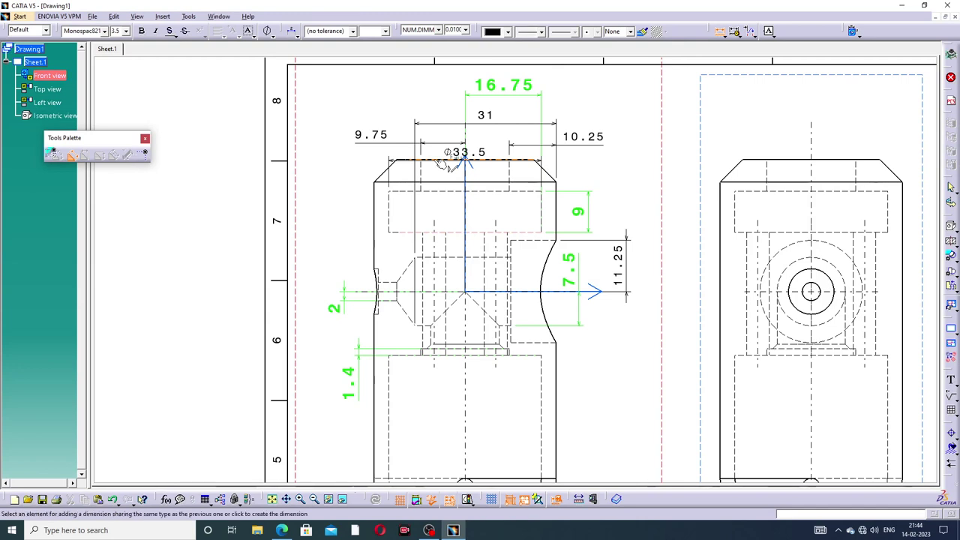
{"action": "left_click", "coordinate": [343, 190]}
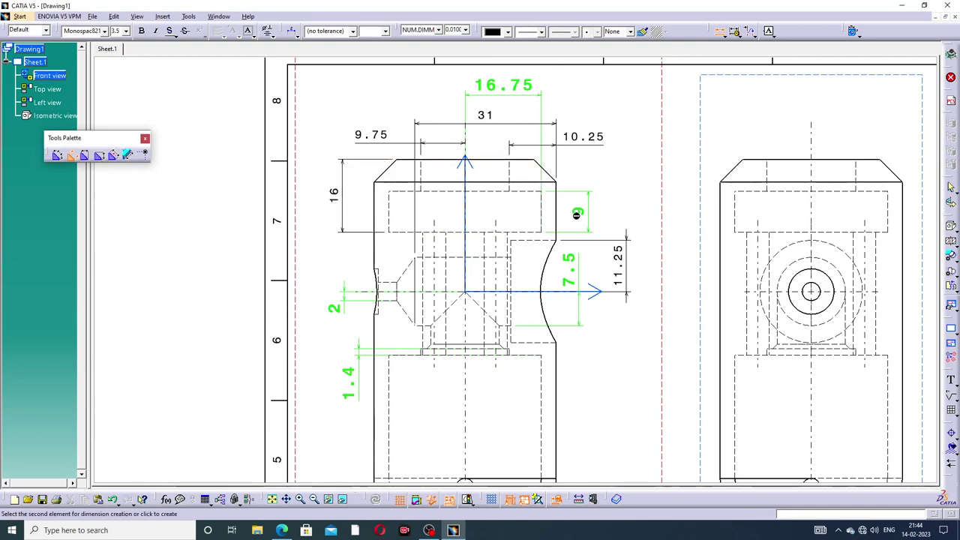
{"action": "key", "text": "Escape"}
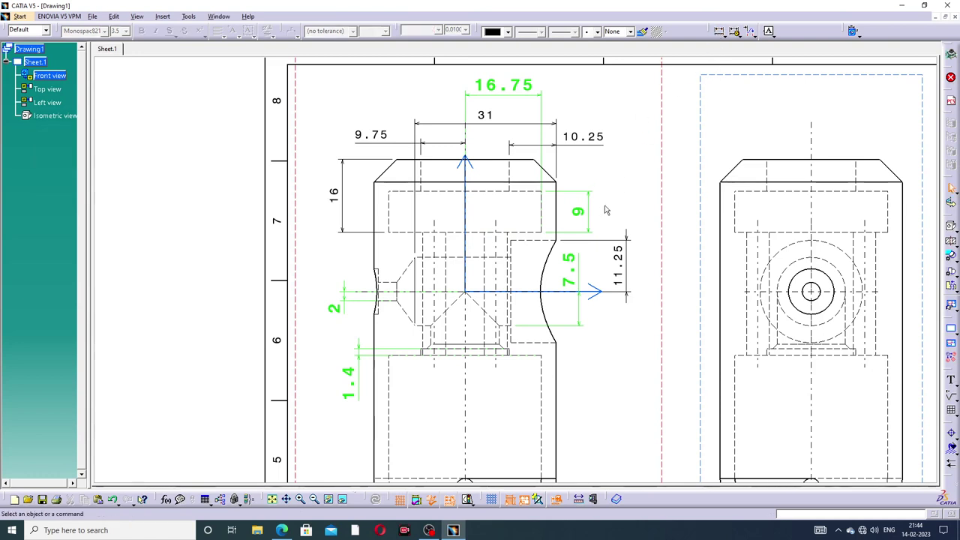
Move the 9 dimension to the view's left side and shift the 16 dimension left.
{"action": "left_click_drag", "start_coordinate": [579, 210], "coordinate": [387, 212]}
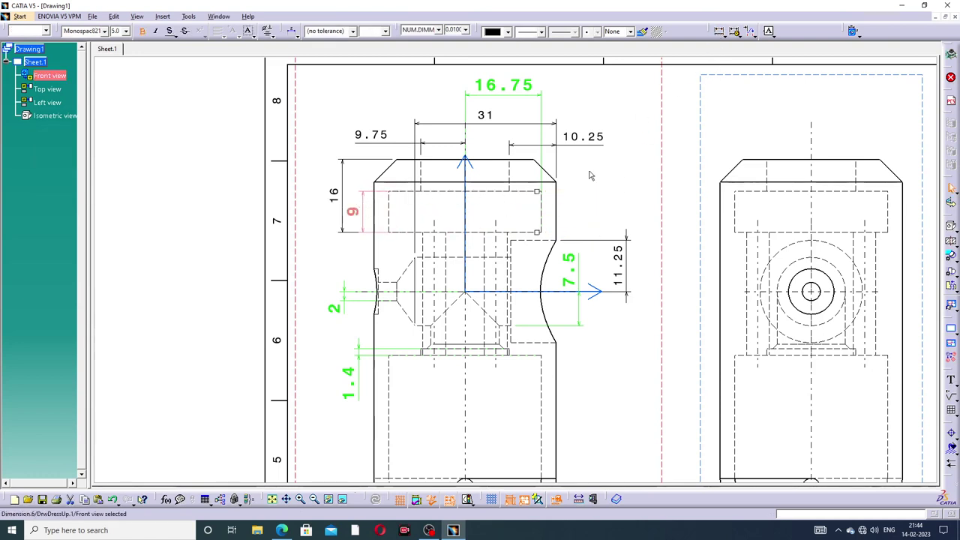
{"action": "left_click", "coordinate": [327, 190]}
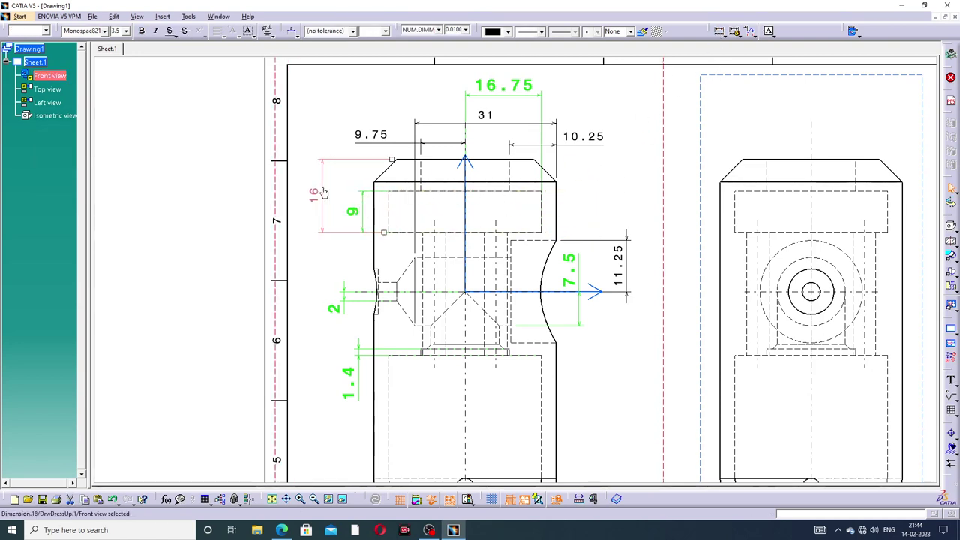
{"action": "left_click_drag", "start_coordinate": [327, 189], "coordinate": [333, 190]}
{"action": "left_click", "coordinate": [588, 172]}
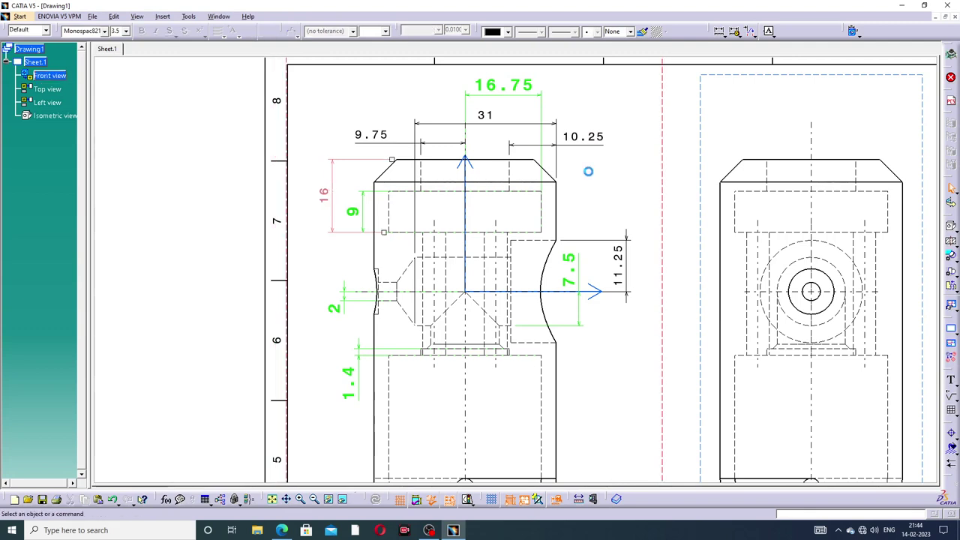
{"action": "left_click", "coordinate": [356, 210]}
{"action": "left_click", "coordinate": [611, 199]}
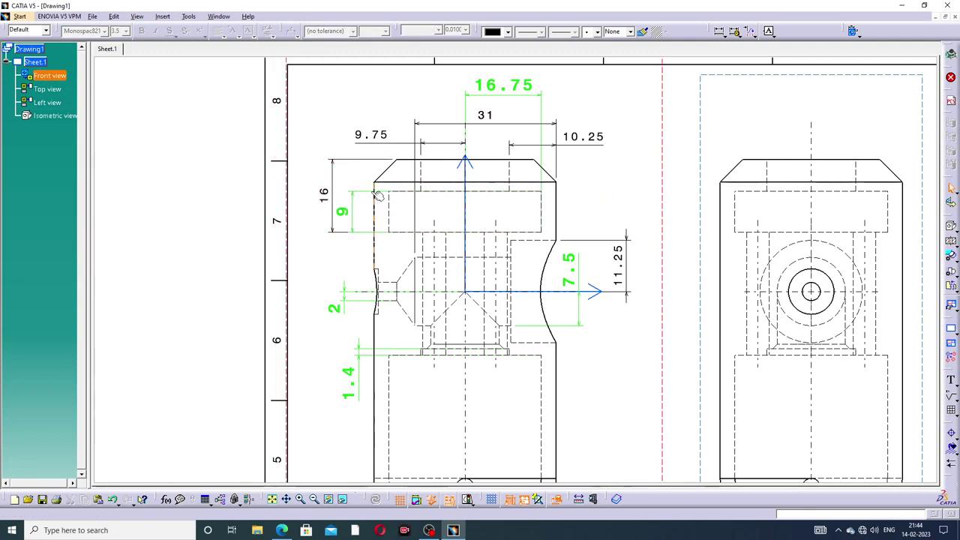
{"action": "left_click_drag", "start_coordinate": [330, 195], "coordinate": [339, 197]}
{"action": "left_click", "coordinate": [577, 171]}
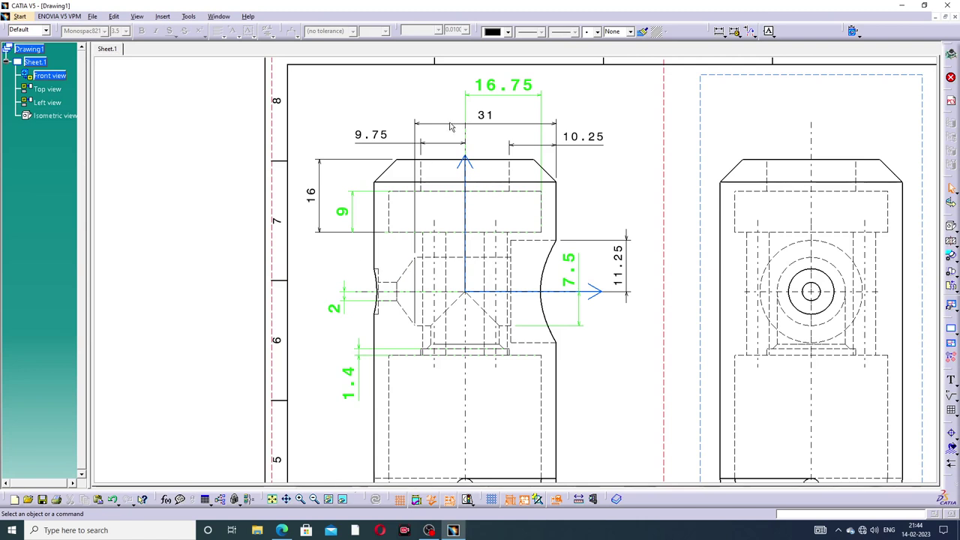
Add a horizontal 5 depth dimension for the left recess.
{"action": "left_click", "coordinate": [719, 31]}
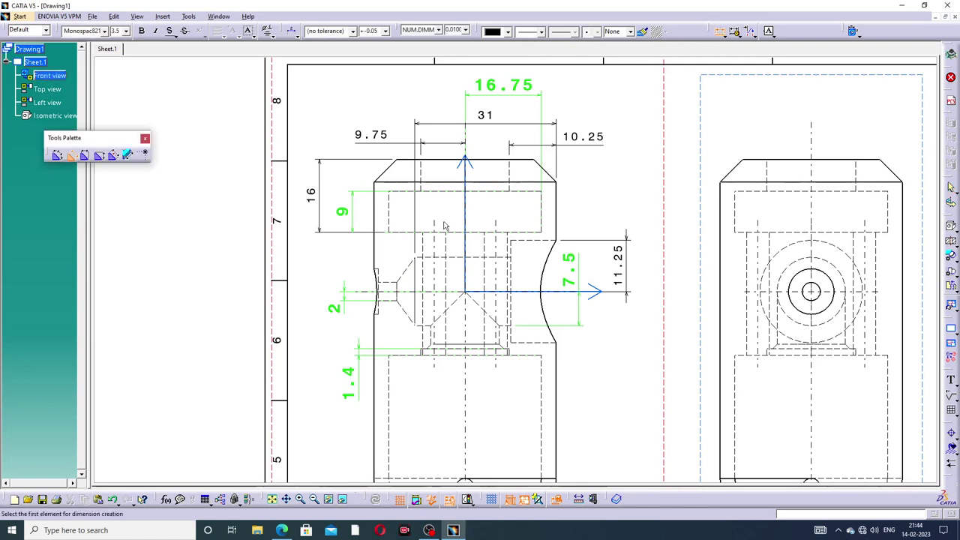
{"action": "left_click", "coordinate": [721, 31]}
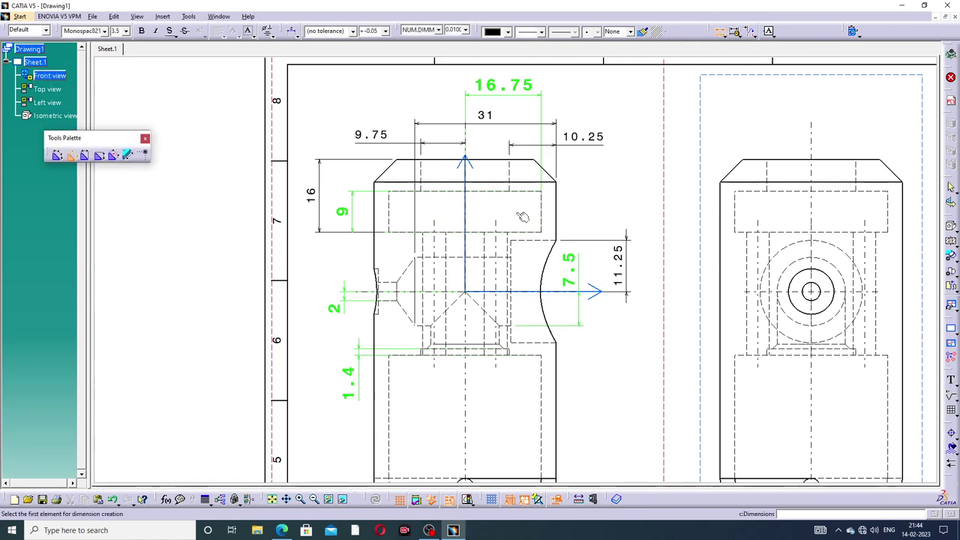
{"action": "middle_click_drag", "start_coordinate": [389, 272], "coordinate": [447, 233]}
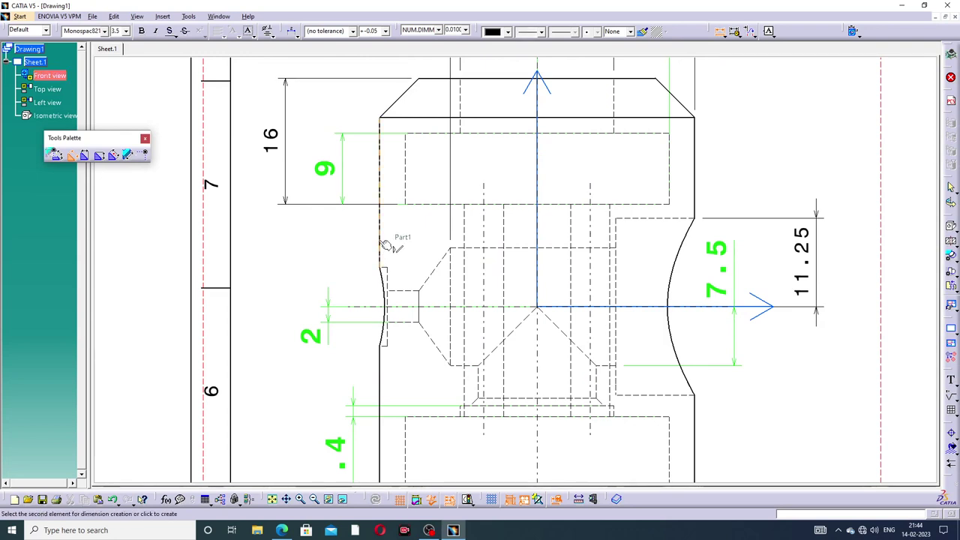
{"action": "left_click", "coordinate": [384, 247]}
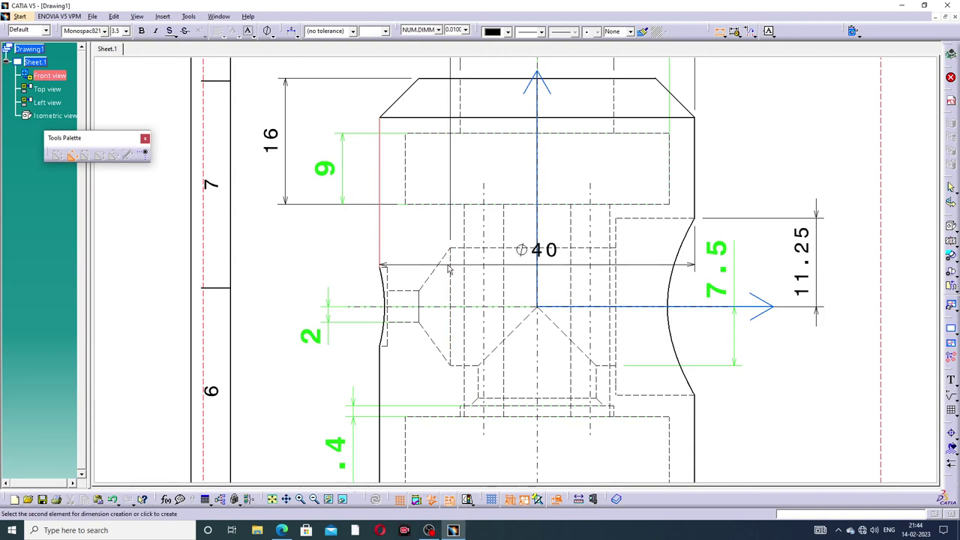
{"action": "left_click", "coordinate": [422, 302]}
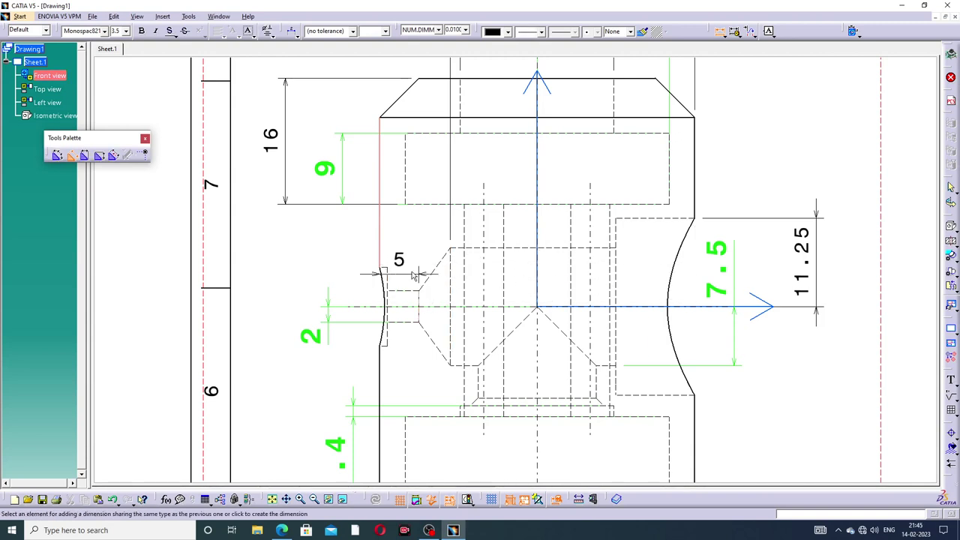
{"action": "left_click", "coordinate": [347, 262]}
{"action": "left_click", "coordinate": [284, 262]}
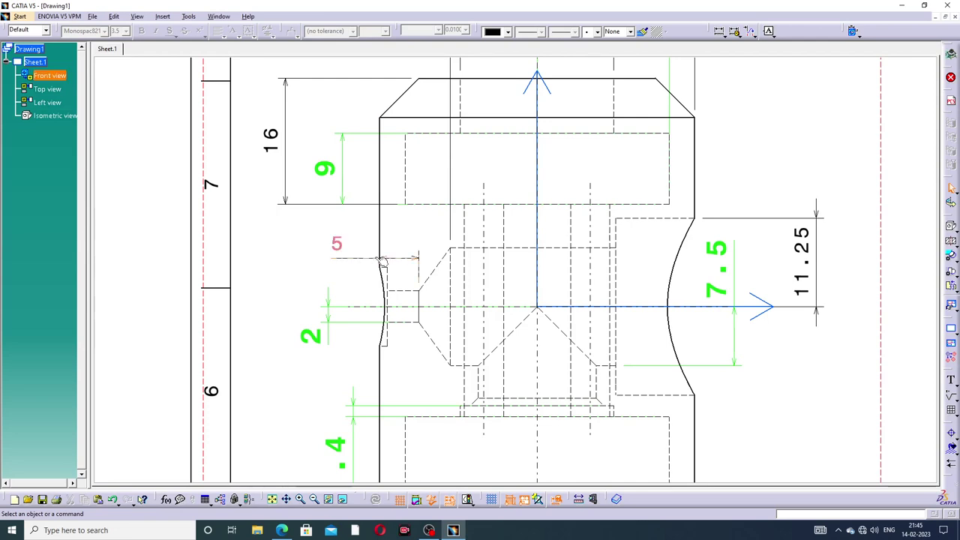
Zoom in on the recess and cancel an unwanted 3 dimension.
{"action": "scroll", "coordinate": [391, 285], "scroll_direction": "down", "scroll_amount": 1}
{"action": "scroll", "coordinate": [395, 246], "scroll_direction": "down", "scroll_amount": 1}
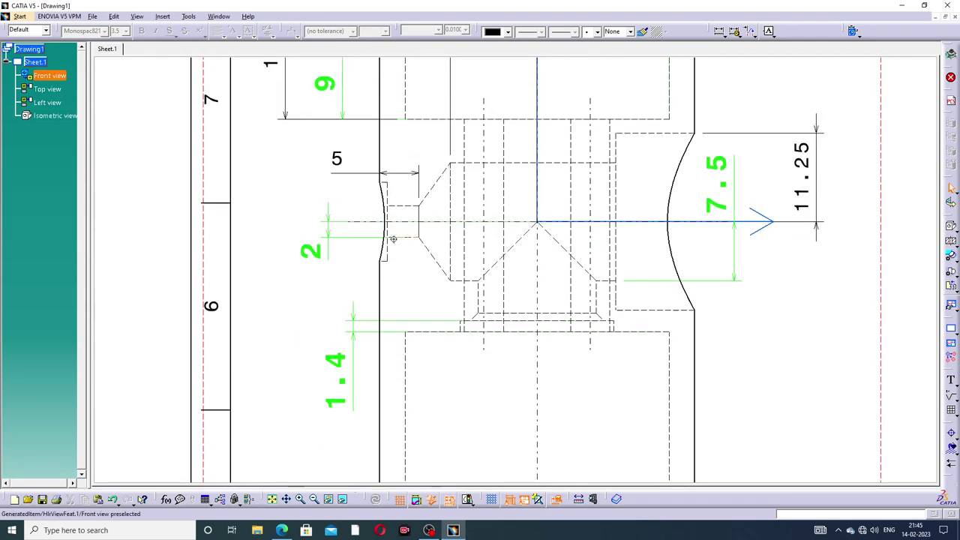
{"action": "middle_click_drag", "start_coordinate": [395, 246], "coordinate": [413, 230], "text": "ctrl"}
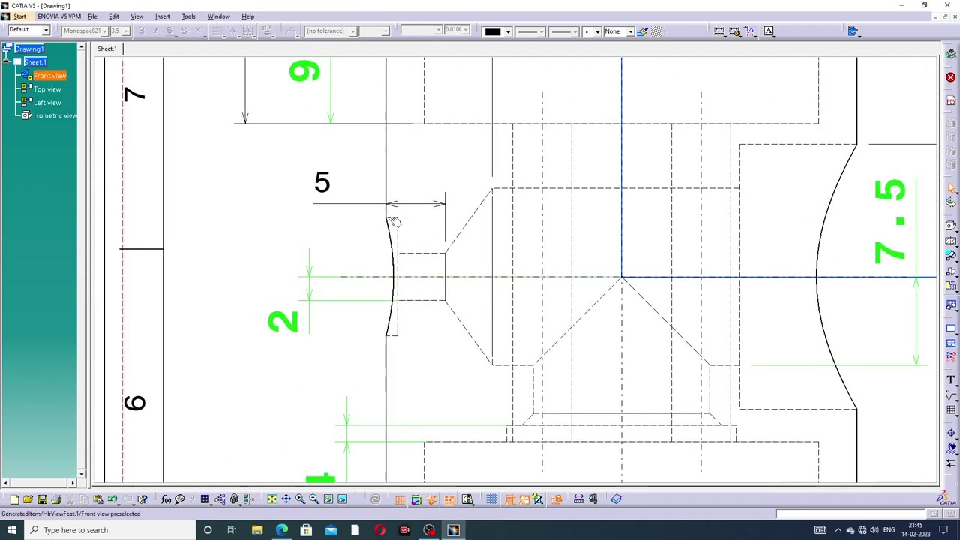
{"action": "left_click", "coordinate": [391, 218]}
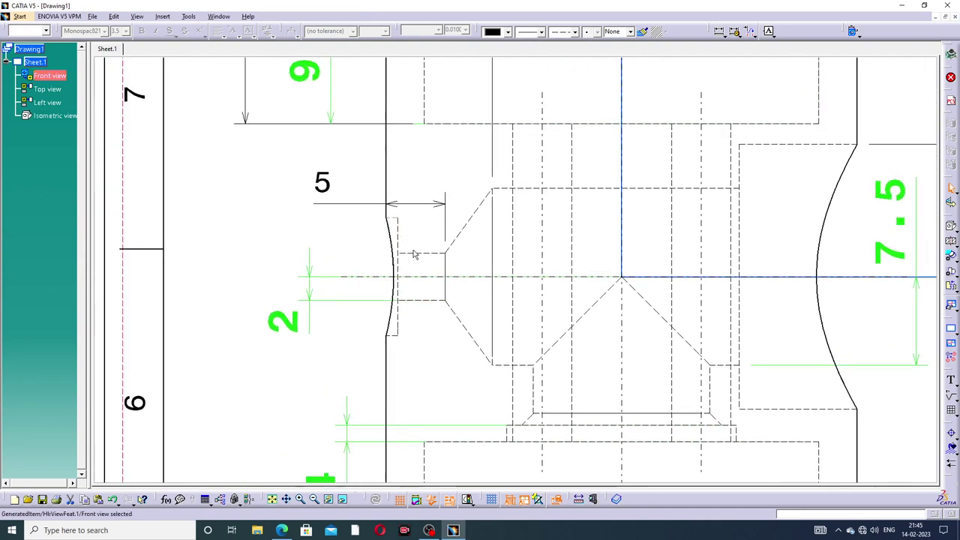
{"action": "left_click", "coordinate": [724, 34]}
{"action": "left_click", "coordinate": [728, 48]}
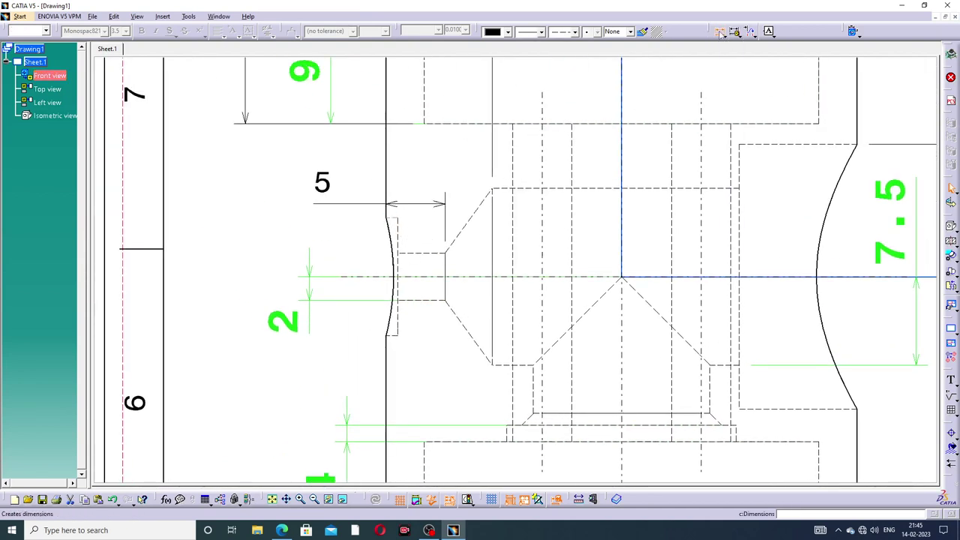
{"action": "left_click", "coordinate": [394, 259]}
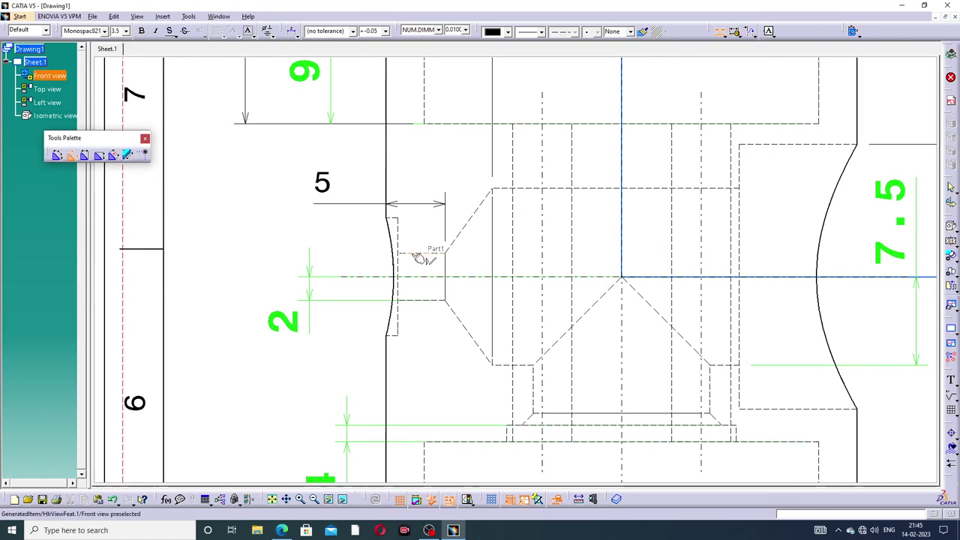
{"action": "left_click", "coordinate": [395, 218]}
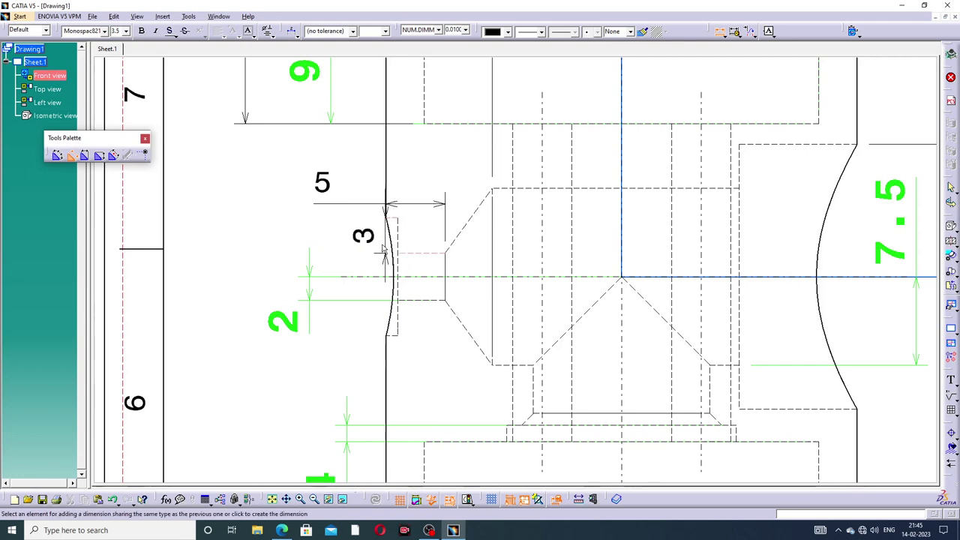
{"action": "key", "text": "Escape"}
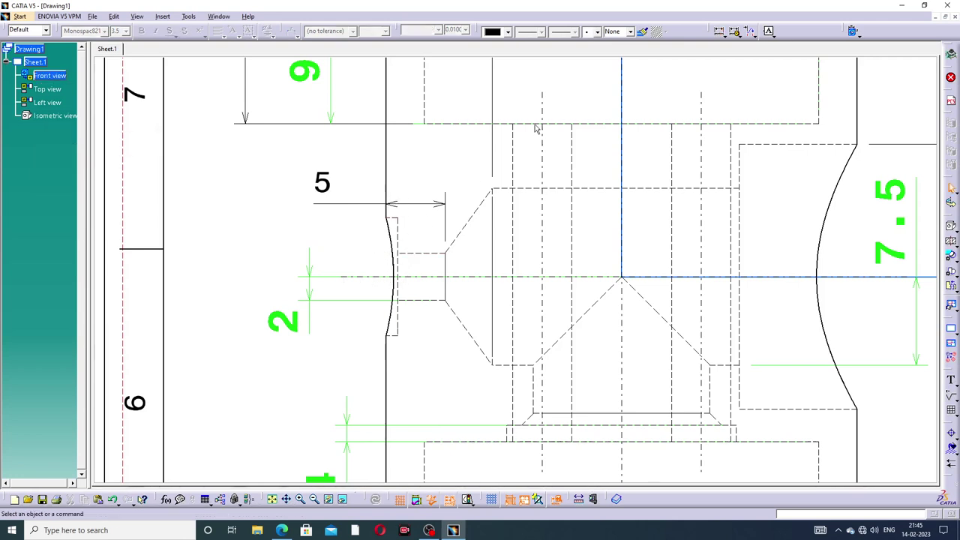
Add the vertical 5 dimension for the recess to the left of the part.
{"action": "left_click", "coordinate": [720, 31]}
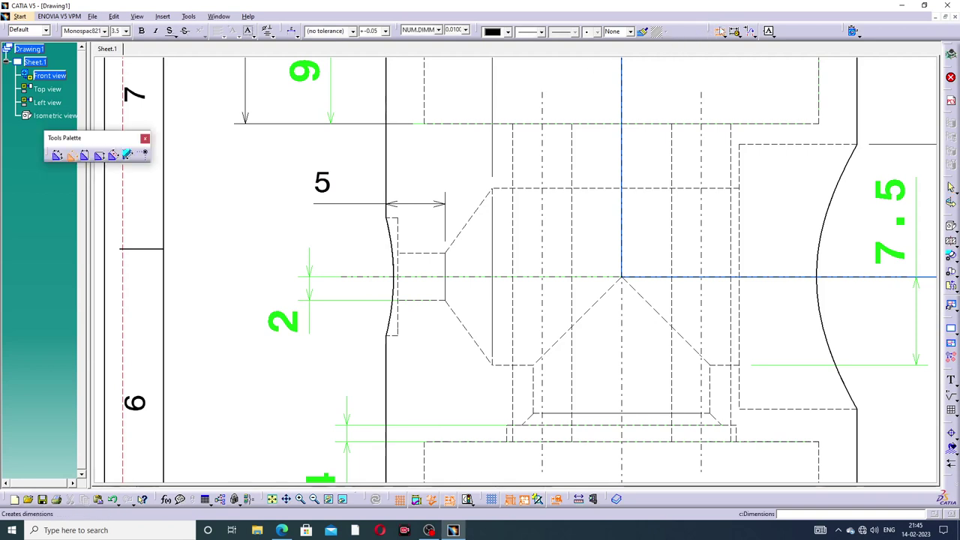
{"action": "left_click", "coordinate": [396, 251]}
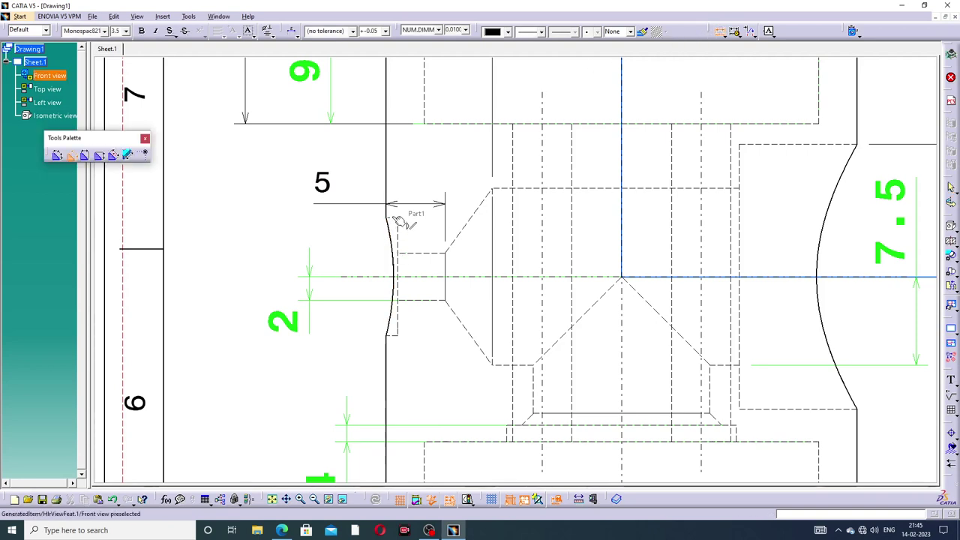
{"action": "left_click", "coordinate": [417, 278]}
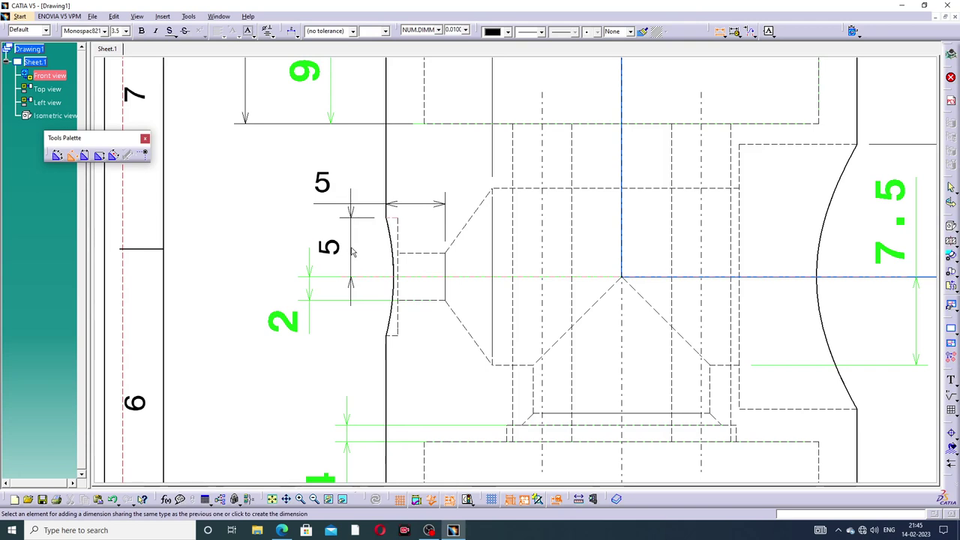
{"action": "left_click", "coordinate": [348, 246]}
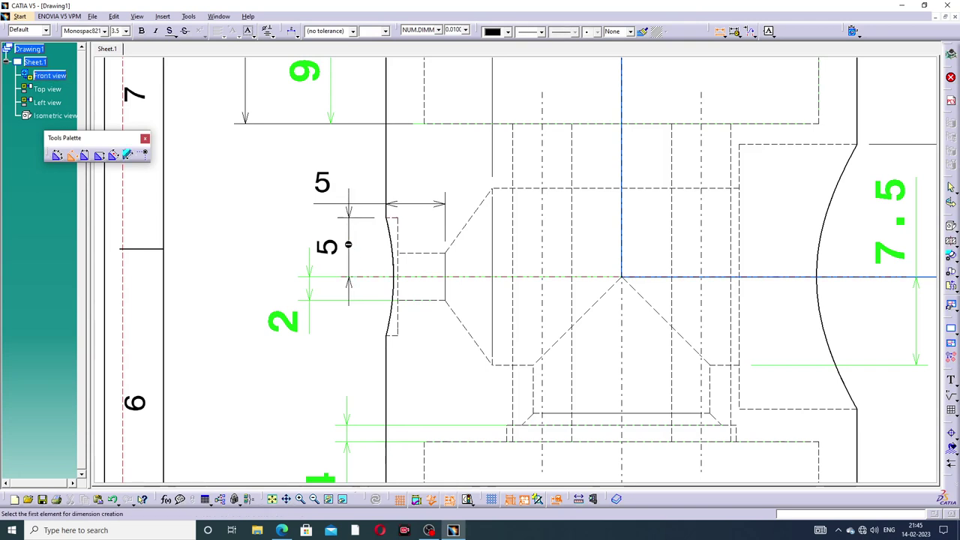
{"action": "left_click", "coordinate": [257, 235]}
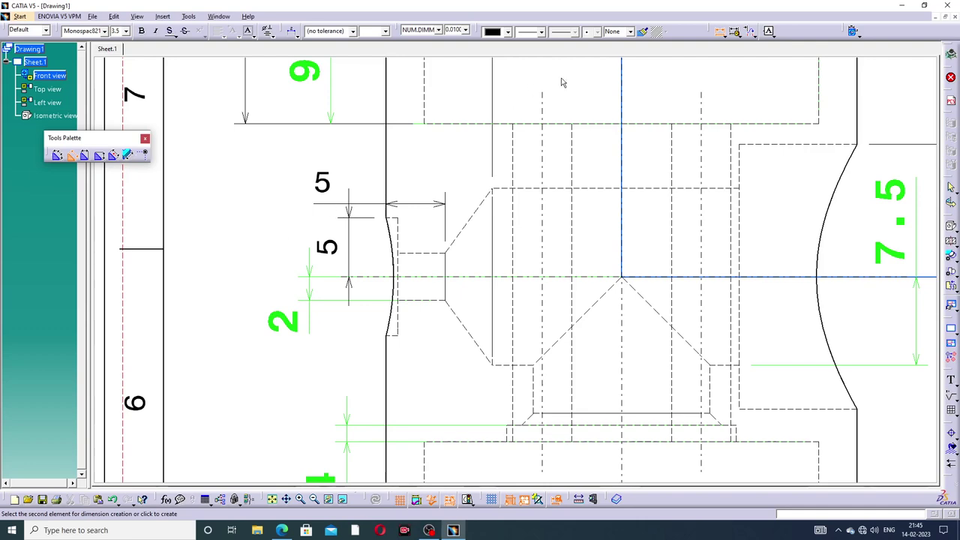
Add a 39 vertical height dimension left of the front view.
{"action": "mouse_move", "coordinate": [441, 335]}
{"action": "middle_mouse_down"}
{"action": "mouse_move", "coordinate": [498, 124]}
{"action": "mouse_move", "coordinate": [522, 165]}
{"action": "middle_mouse_up"}
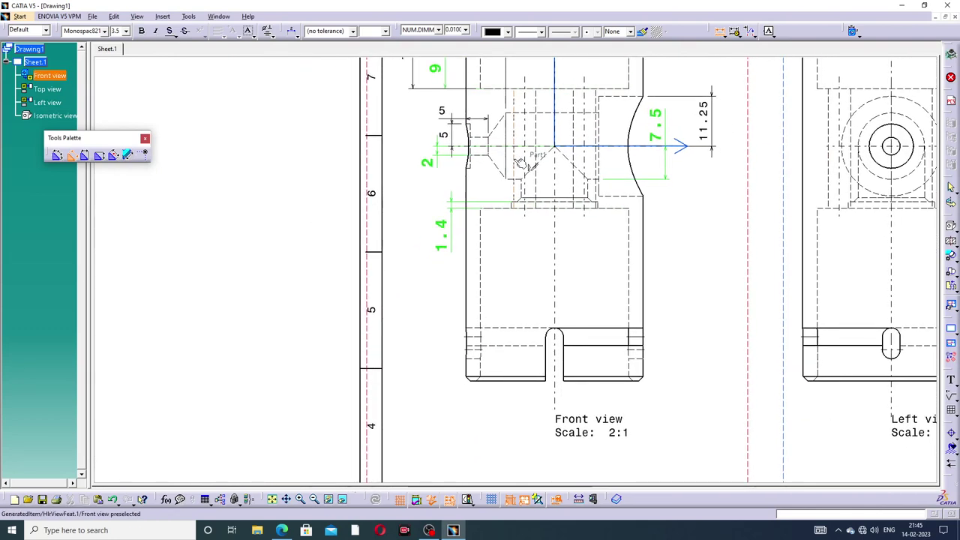
{"action": "left_click", "coordinate": [523, 165]}
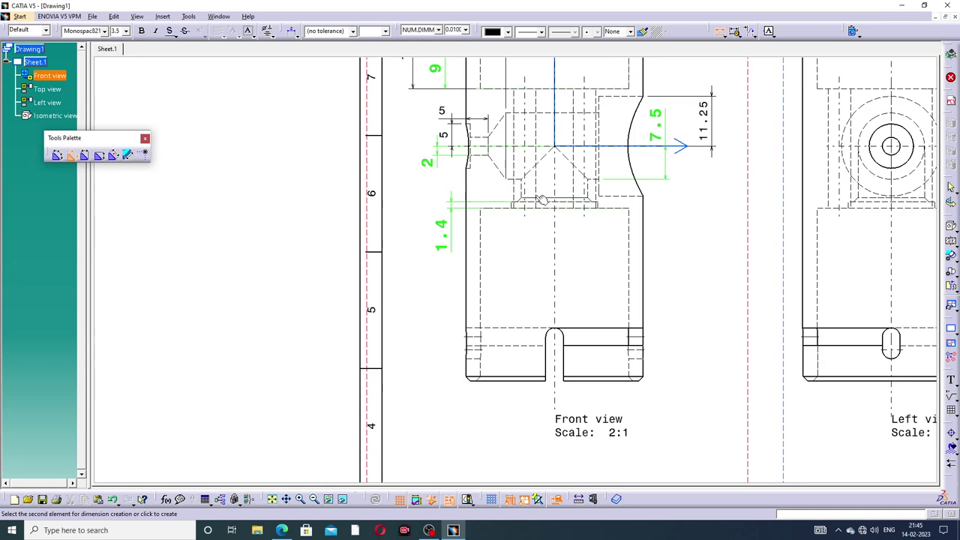
{"action": "left_click", "coordinate": [497, 209]}
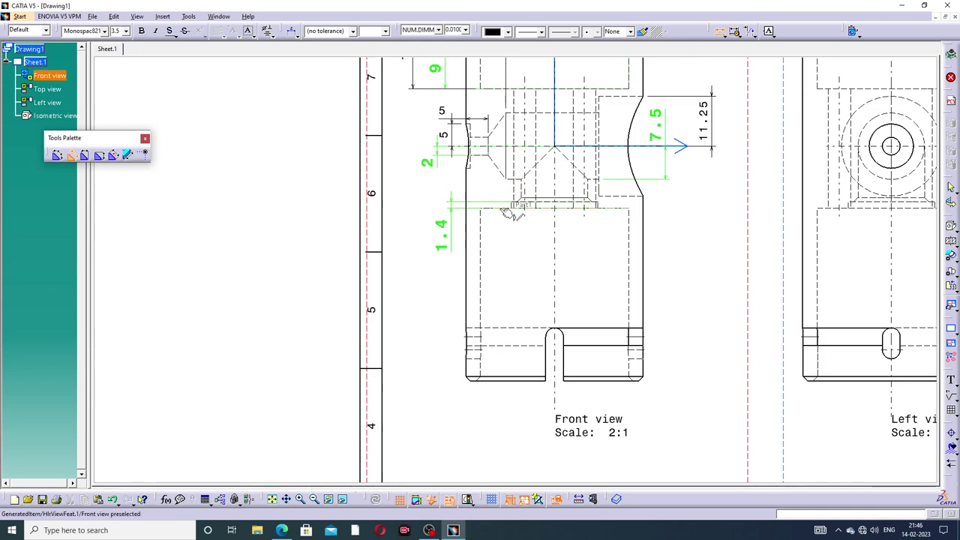
{"action": "left_click", "coordinate": [496, 379]}
{"action": "left_click", "coordinate": [427, 322]}
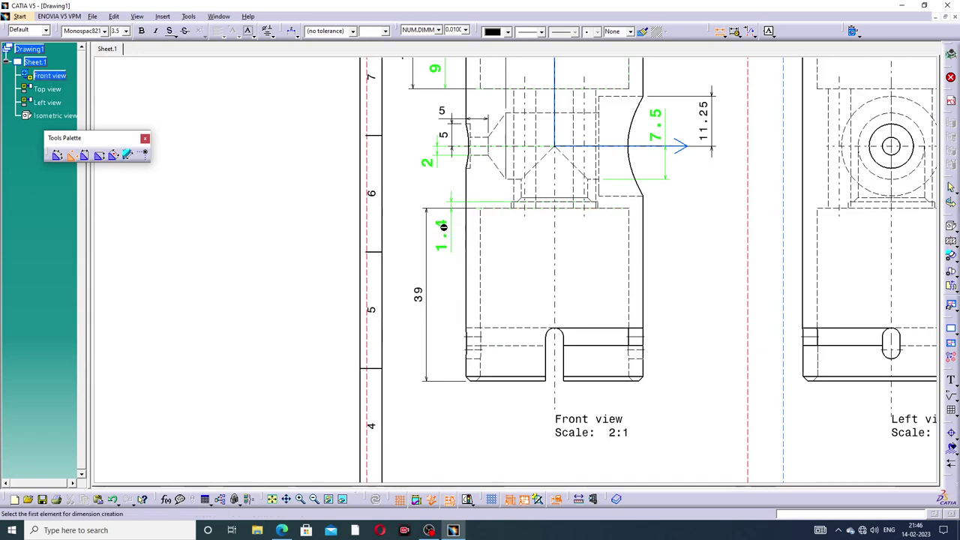
Add the 40 width dimension below the view and the 12 slot dimension.
{"action": "left_click", "coordinate": [466, 318]}
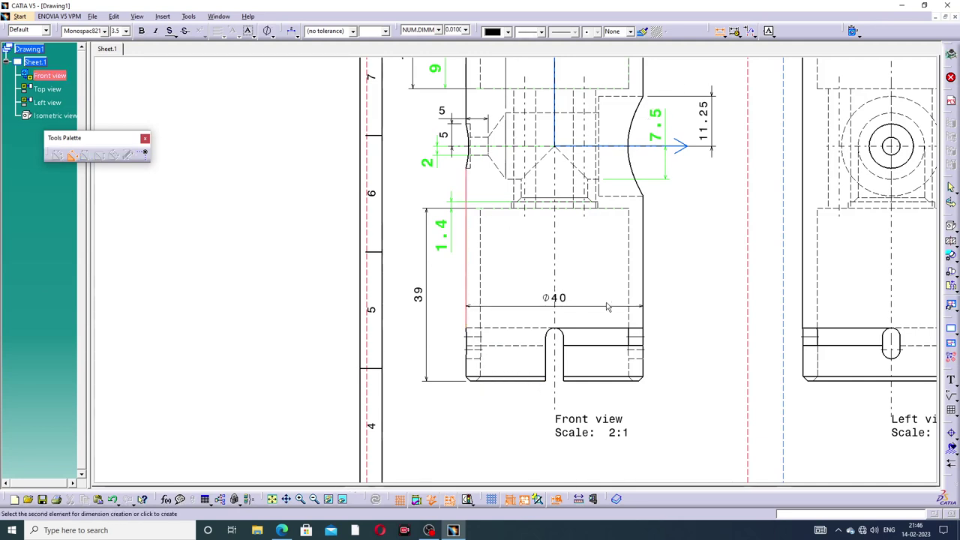
{"action": "left_click", "coordinate": [646, 296]}
{"action": "left_click", "coordinate": [589, 393]}
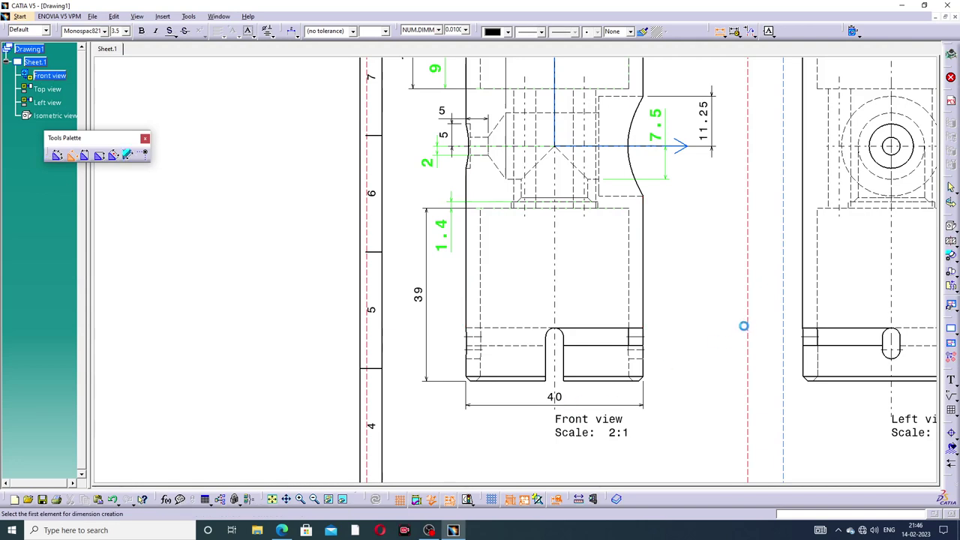
{"action": "left_click", "coordinate": [693, 307]}
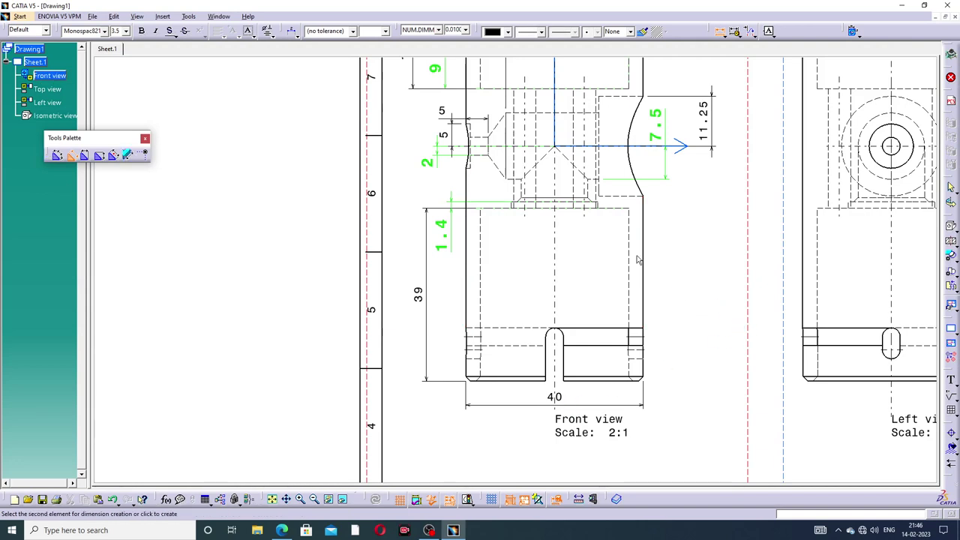
{"action": "left_click", "coordinate": [614, 330]}
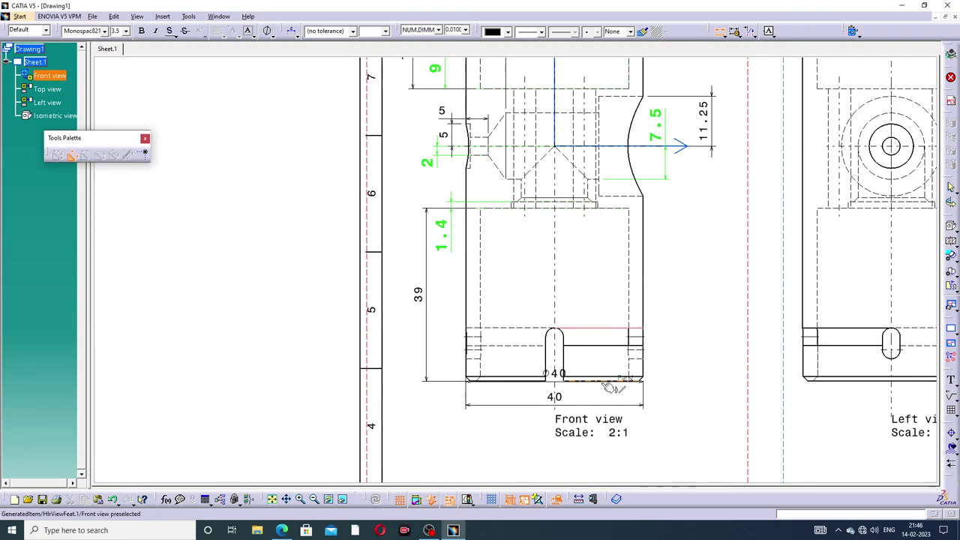
{"action": "left_click", "coordinate": [608, 380]}
{"action": "left_click", "coordinate": [672, 354]}
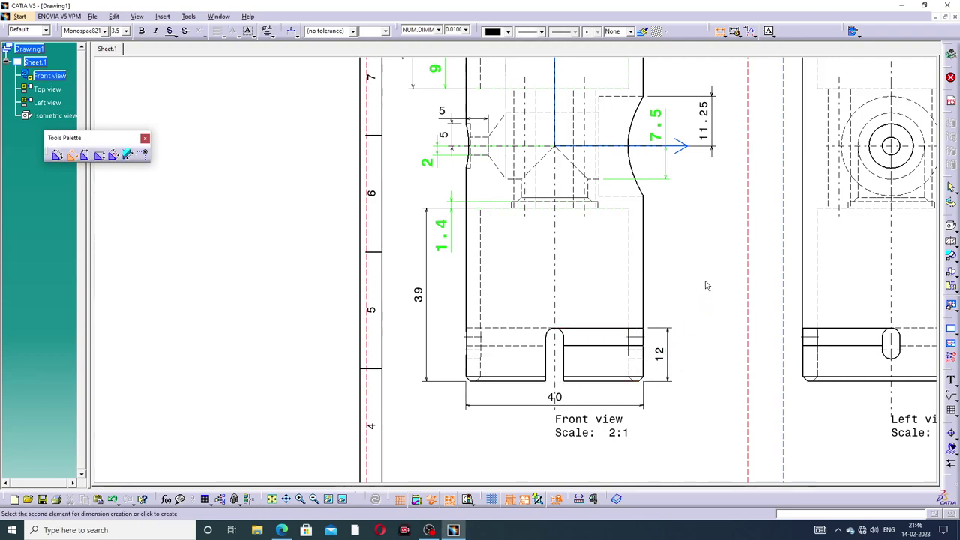
Pan to the top of the front view and cancel an unfinished dimension.
{"action": "mouse_move", "coordinate": [689, 240]}
{"action": "middle_mouse_down"}
{"action": "mouse_move", "coordinate": [683, 300]}
{"action": "mouse_move", "coordinate": [667, 303]}
{"action": "mouse_move", "coordinate": [676, 309]}
{"action": "middle_mouse_up"}
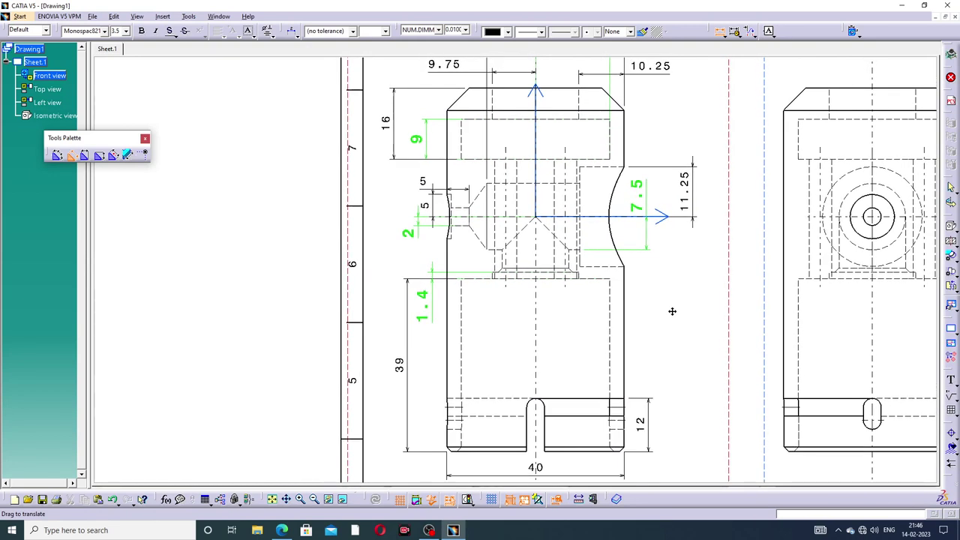
{"action": "middle_click_drag", "start_coordinate": [667, 203], "coordinate": [680, 264]}
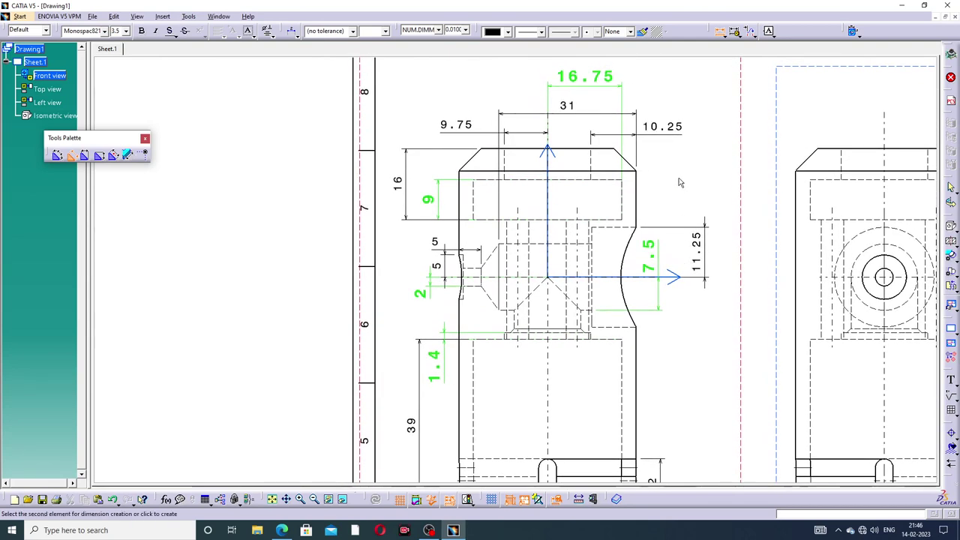
{"action": "left_click", "coordinate": [621, 180]}
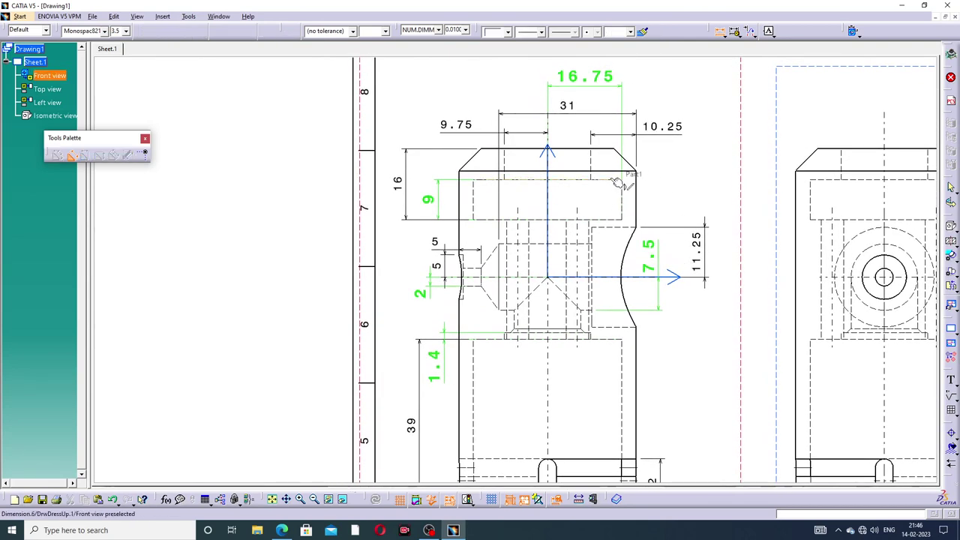
{"action": "left_click", "coordinate": [615, 222]}
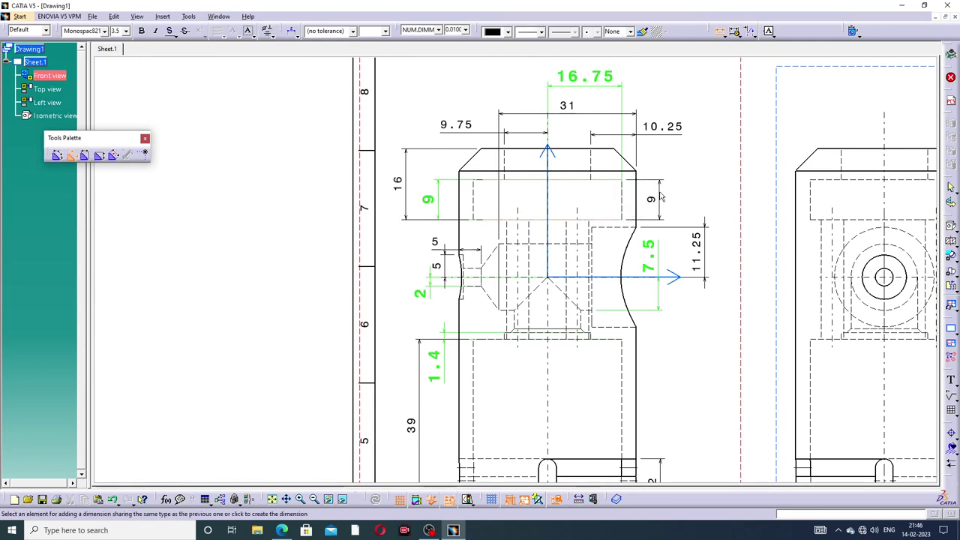
{"action": "key", "text": "Escape"}
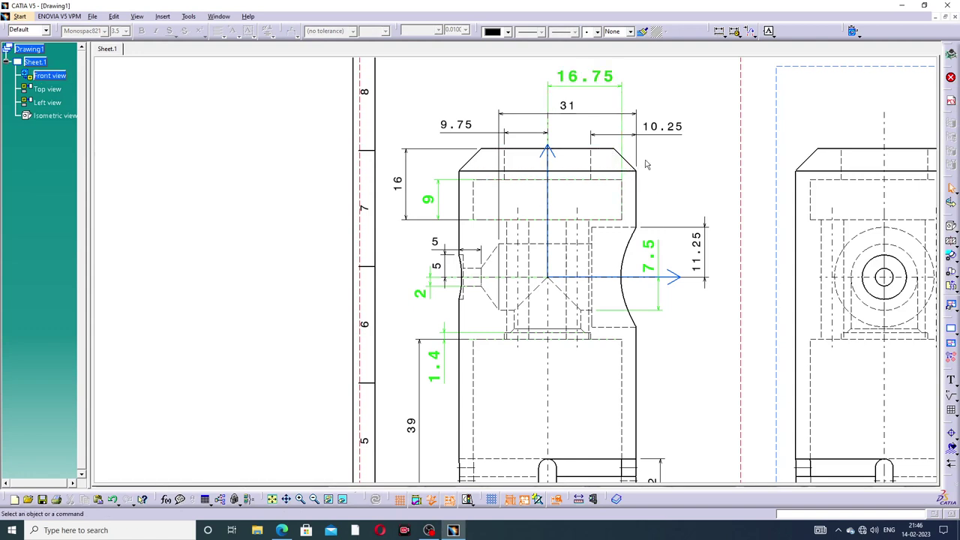
Select the 10.25, 31, 9.75, 16, 11.25, both 5, 39 and 40 dimensions.
{"action": "left_click", "coordinate": [677, 129]}
{"action": "left_click", "coordinate": [568, 107], "text": "ctrl"}
{"action": "left_click", "coordinate": [464, 128], "text": "ctrl"}
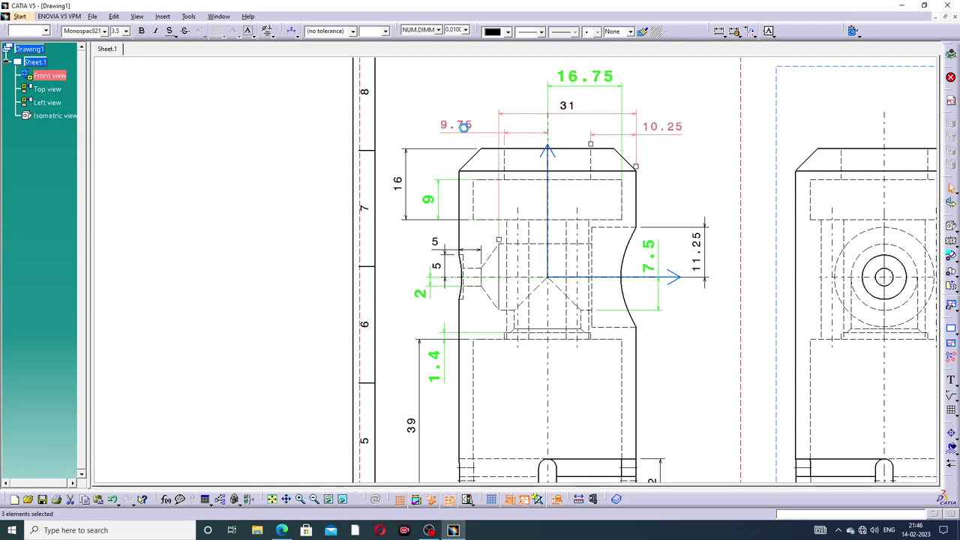
{"action": "left_click", "coordinate": [398, 182], "text": "ctrl"}
{"action": "left_click", "coordinate": [694, 261], "text": "ctrl"}
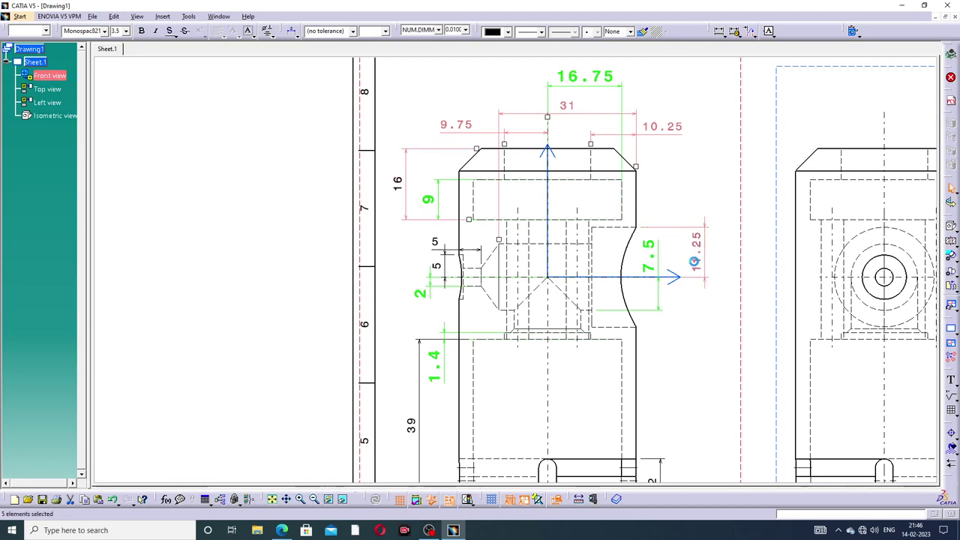
{"action": "left_click", "coordinate": [435, 266], "text": "ctrl"}
{"action": "left_click", "coordinate": [435, 242], "text": "ctrl"}
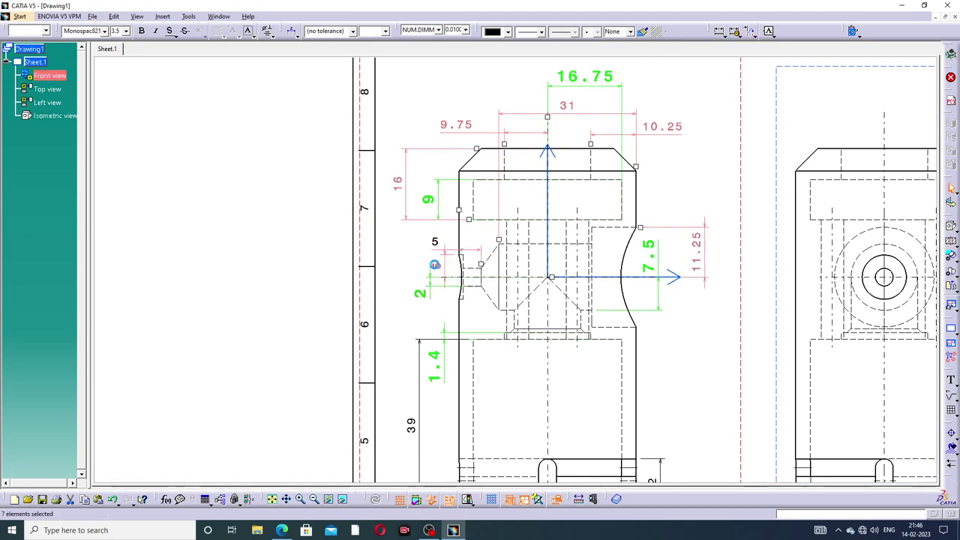
{"action": "left_click", "coordinate": [411, 424], "text": "ctrl"}
{"action": "mouse_move", "coordinate": [514, 381]}
{"action": "middle_mouse_down", "text": "ctrl"}
{"action": "mouse_move", "coordinate": [528, 337]}
{"action": "mouse_move", "coordinate": [530, 263]}
{"action": "mouse_move", "coordinate": [587, 388]}
{"action": "mouse_move", "coordinate": [583, 368]}
{"action": "mouse_move", "coordinate": [627, 315]}
{"action": "middle_mouse_up", "text": "ctrl"}
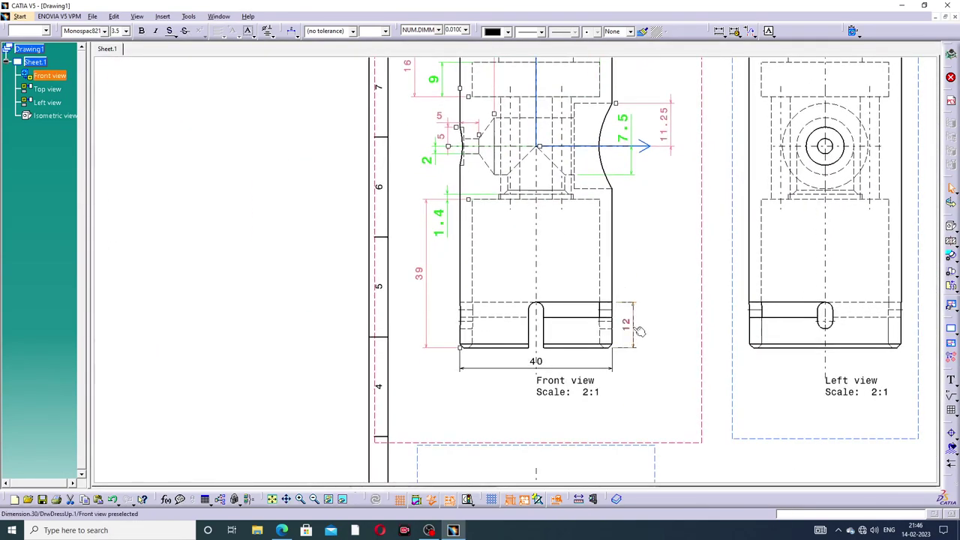
{"action": "left_click", "coordinate": [536, 360], "text": "ctrl"}
Open Properties for the selected dimensions and review its settings tabs.
{"action": "right_click", "coordinate": [539, 361]}
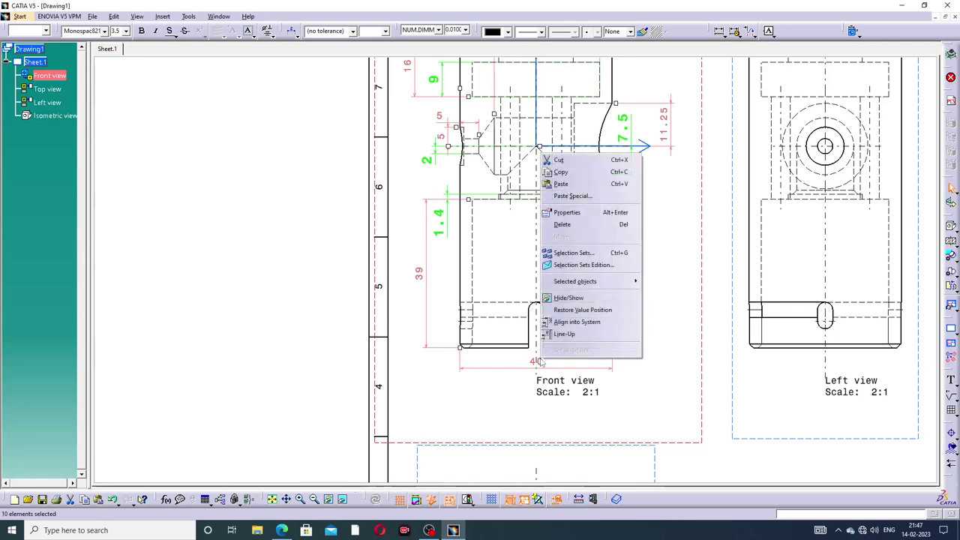
{"action": "left_click", "coordinate": [567, 213]}
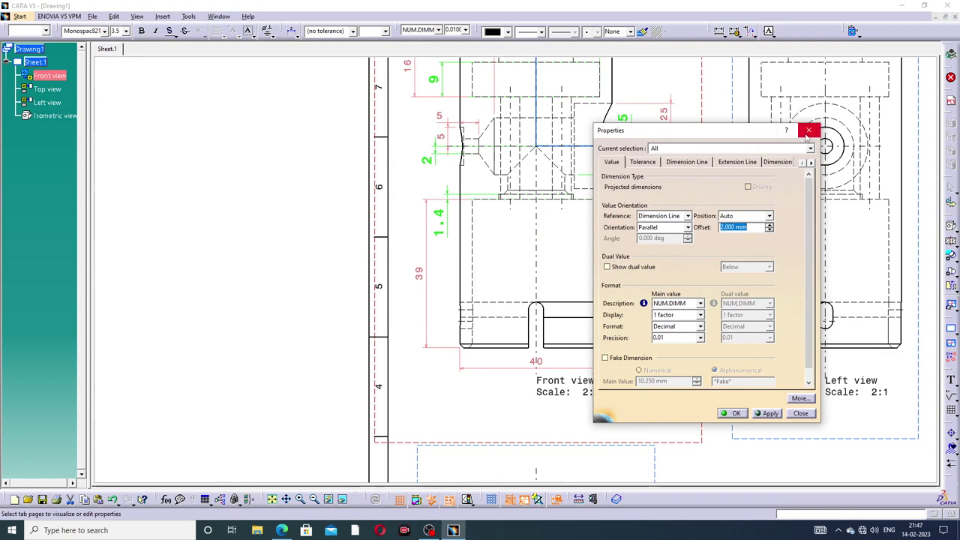
{"action": "left_click", "coordinate": [642, 162]}
{"action": "left_click", "coordinate": [686, 162]}
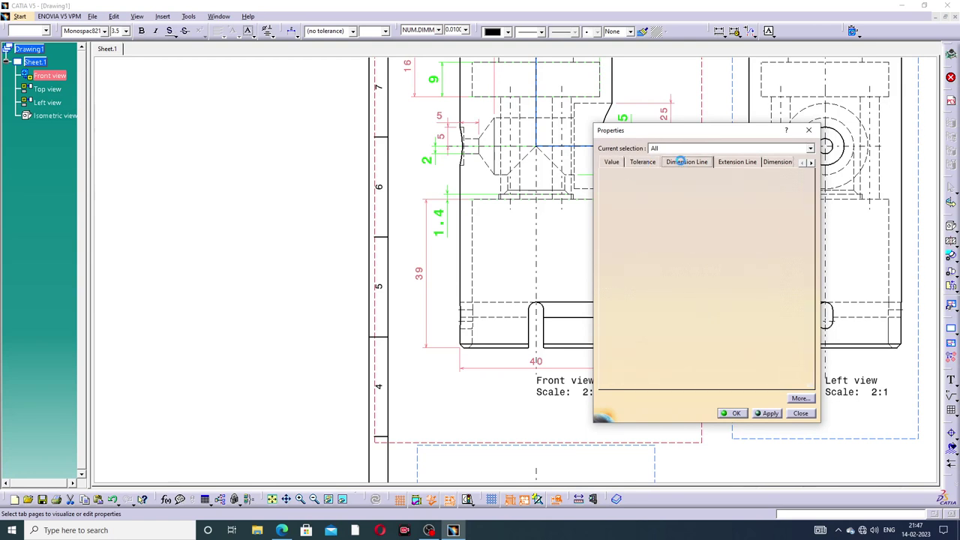
{"action": "left_click", "coordinate": [733, 162]}
{"action": "left_click", "coordinate": [777, 162]}
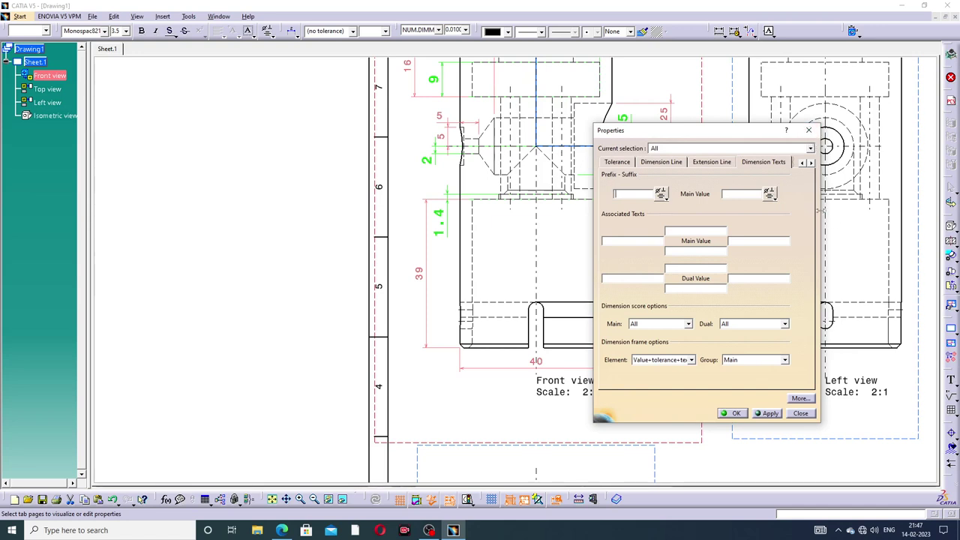
{"action": "left_click_drag", "start_coordinate": [817, 212], "coordinate": [911, 213]}
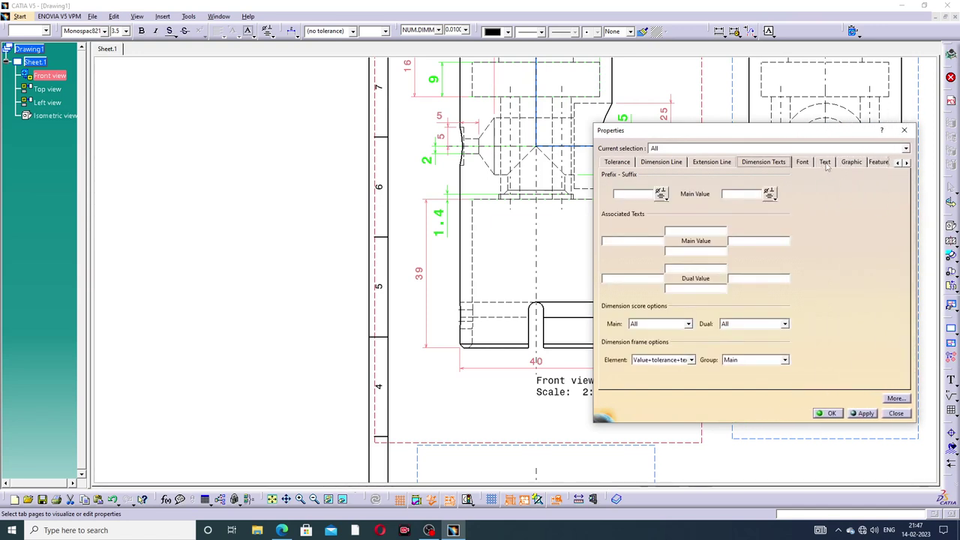
{"action": "left_click", "coordinate": [824, 164]}
{"action": "left_click", "coordinate": [859, 164]}
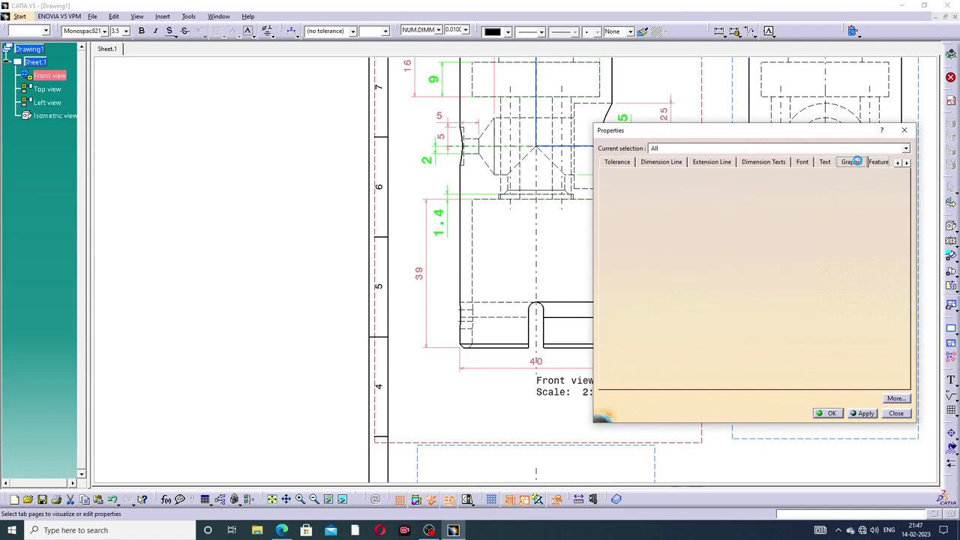
{"action": "left_click", "coordinate": [876, 163]}
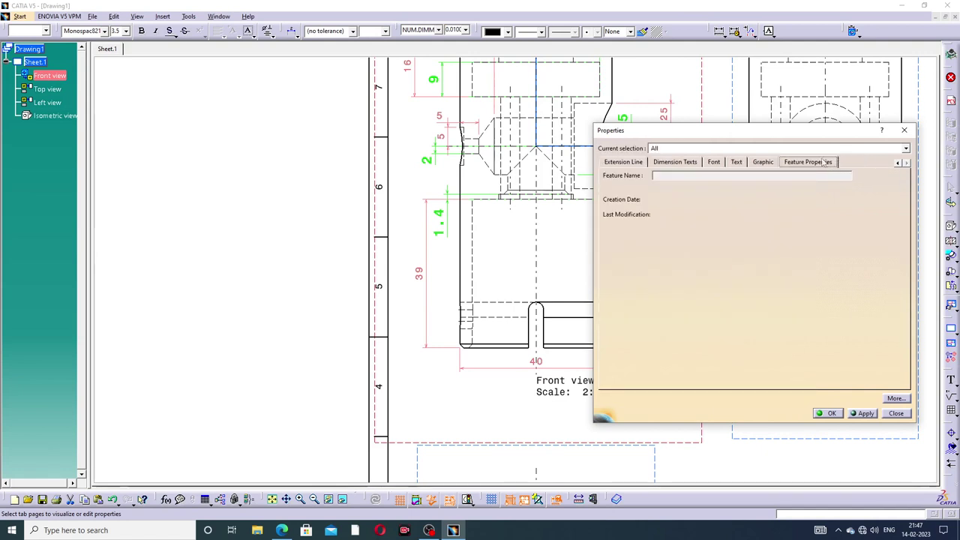
Set the dimension font to Bold with size 5.
{"action": "left_click", "coordinate": [735, 163]}
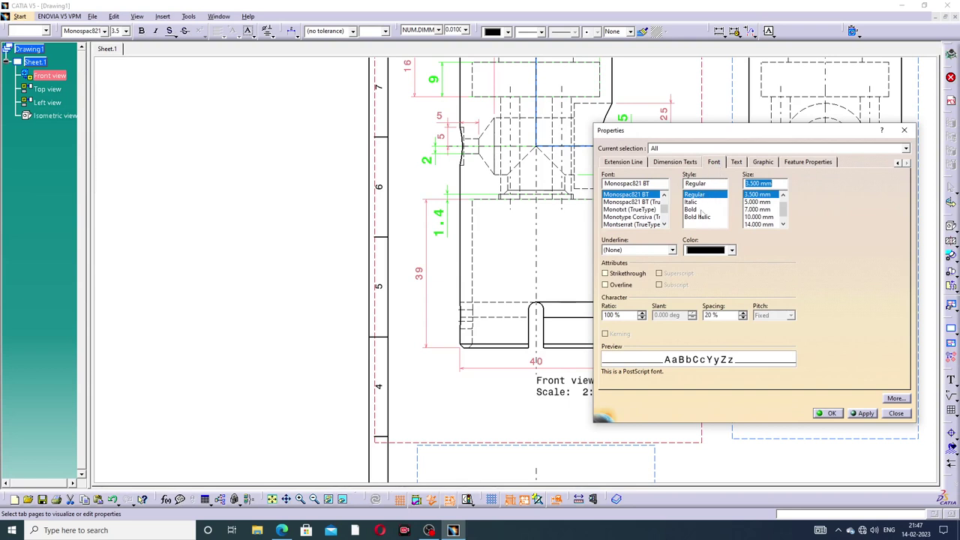
{"action": "left_click", "coordinate": [698, 210]}
{"action": "left_click", "coordinate": [770, 183]}
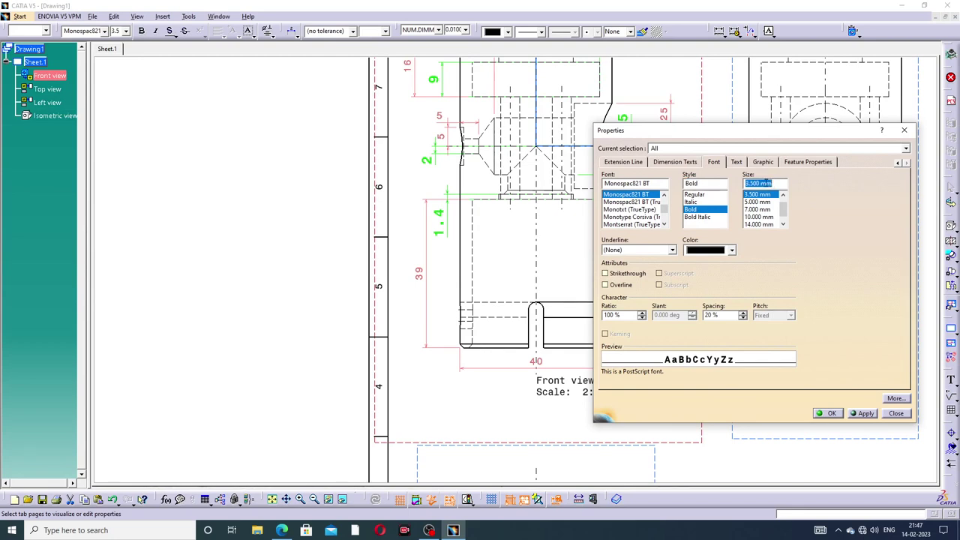
{"action": "type", "text": "5"}
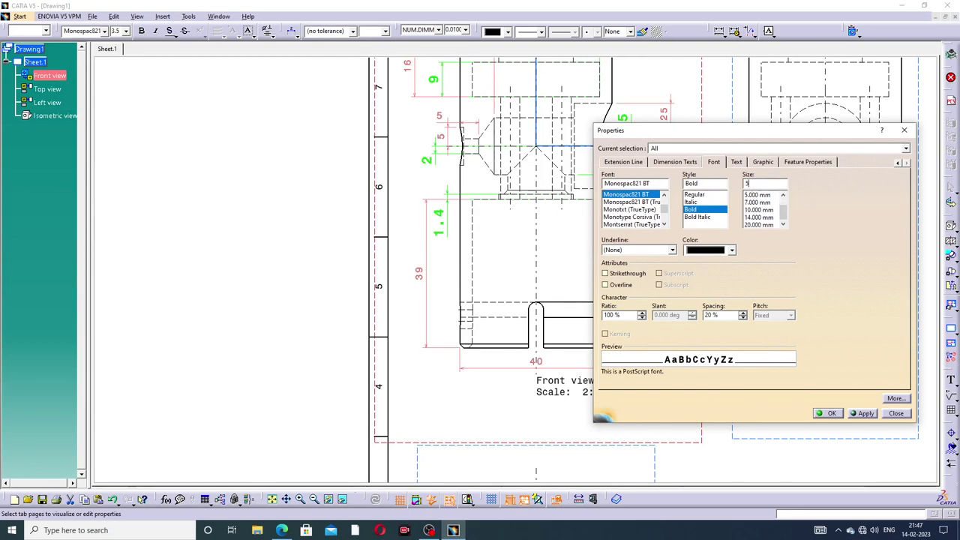
{"action": "key", "text": "Return"}
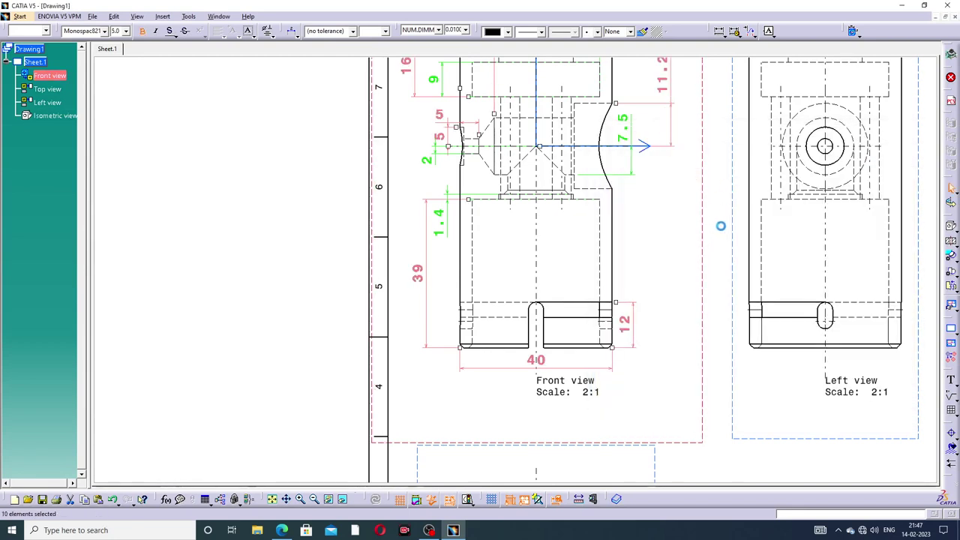
Select the 10.25, 31, 9.75, 16 and upper 5 dimensions.
{"action": "middle_click_drag", "start_coordinate": [666, 218], "coordinate": [648, 357]}
{"action": "left_click", "coordinate": [274, 201]}
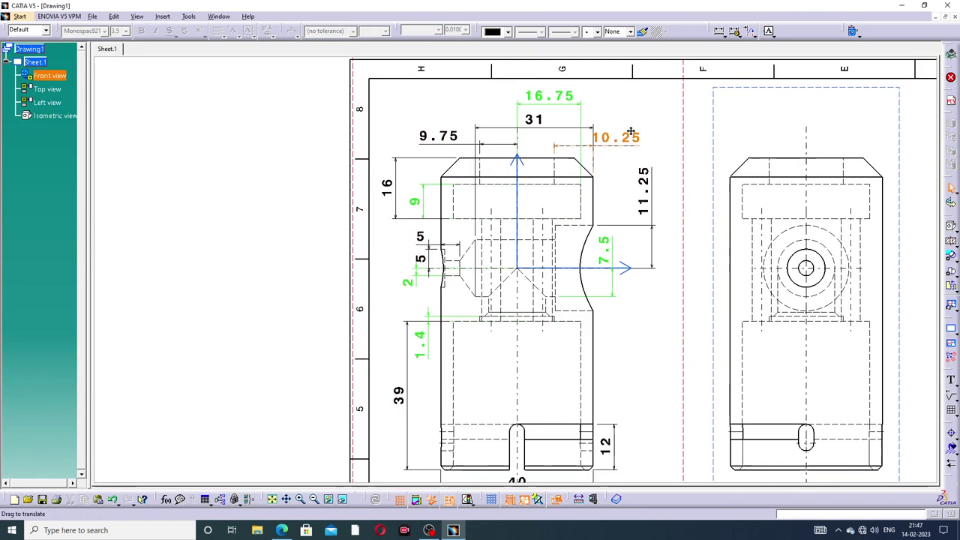
{"action": "scroll", "coordinate": [643, 181], "scroll_direction": "down", "scroll_amount": 2}
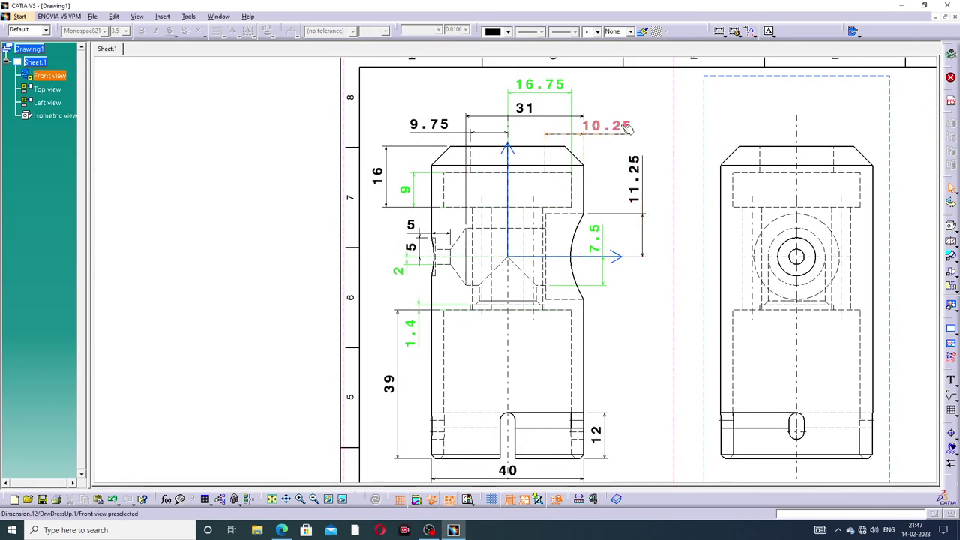
{"action": "left_click", "coordinate": [616, 126]}
{"action": "left_click", "coordinate": [529, 109], "text": "ctrl"}
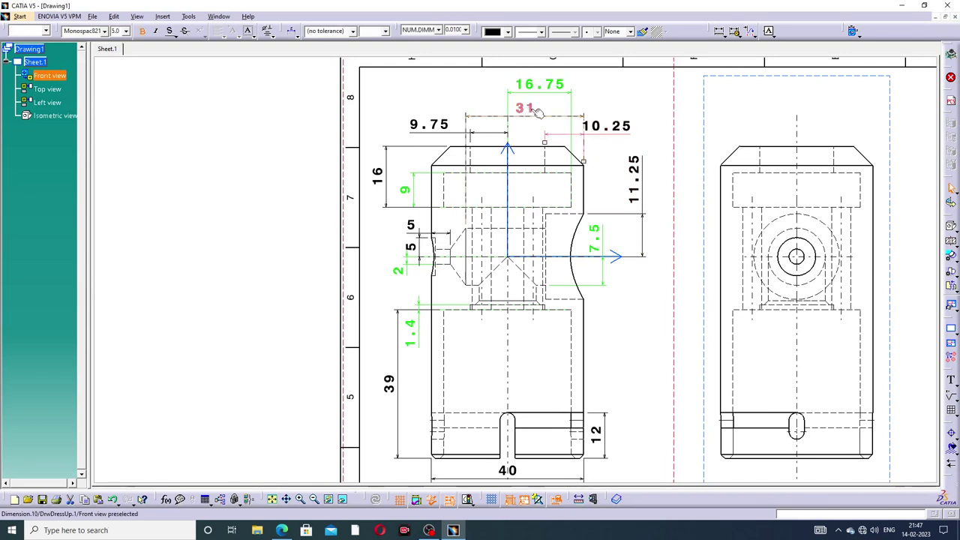
{"action": "left_click", "coordinate": [425, 140], "text": "ctrl"}
{"action": "left_click", "coordinate": [377, 176], "text": "ctrl"}
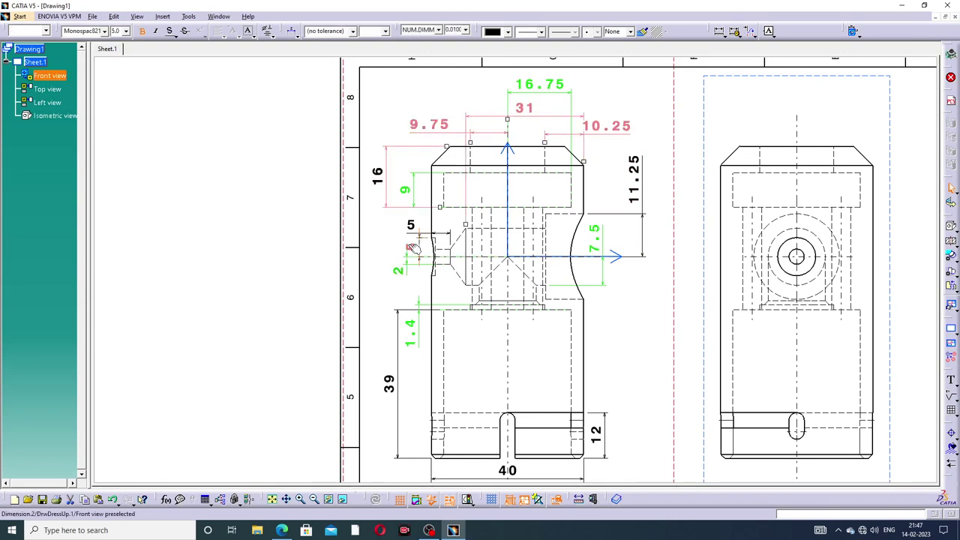
{"action": "left_click", "coordinate": [412, 224], "text": "ctrl"}
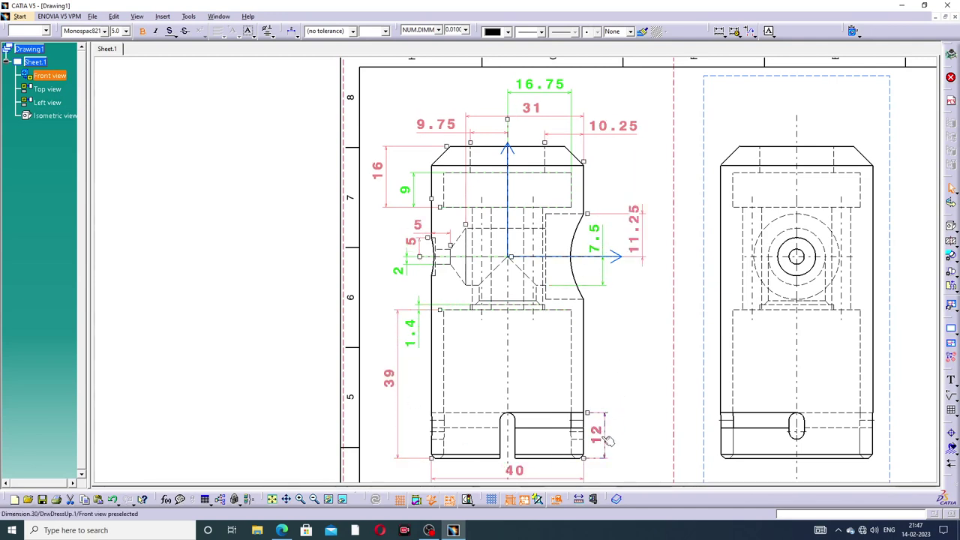
Colour the selected dimensions blue and move 10.25 beside the Front view's top.
{"action": "right_click", "coordinate": [603, 229]}
{"action": "left_click", "coordinate": [643, 288]}
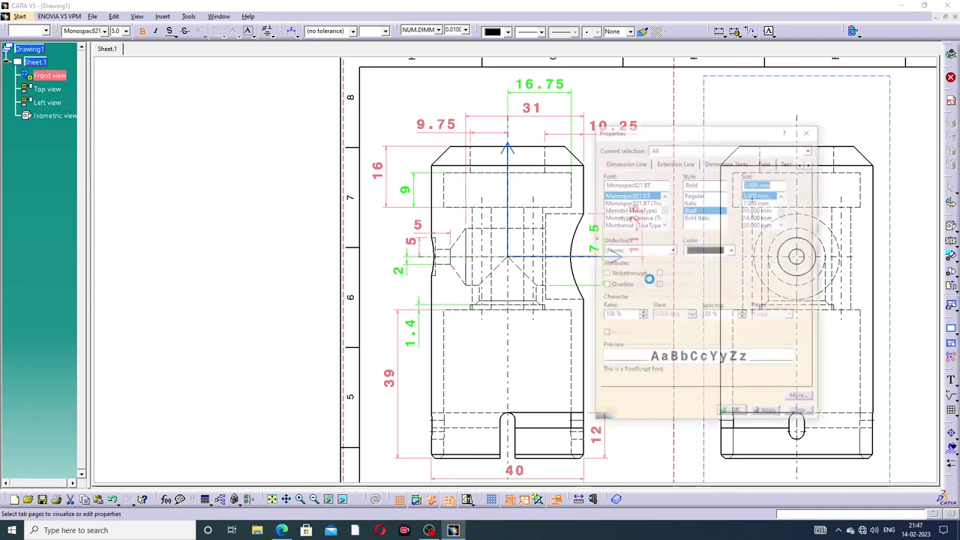
{"action": "left_click", "coordinate": [732, 251]}
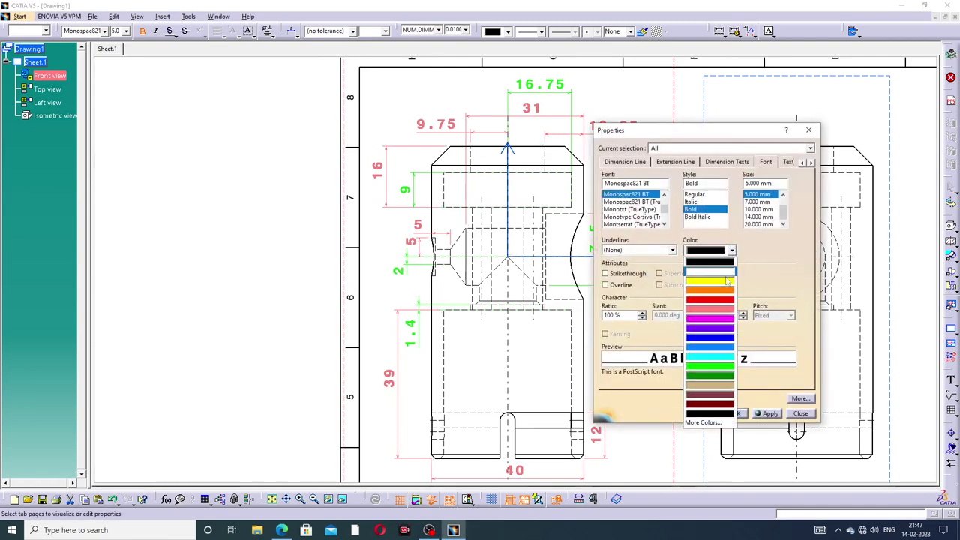
{"action": "left_click", "coordinate": [710, 339]}
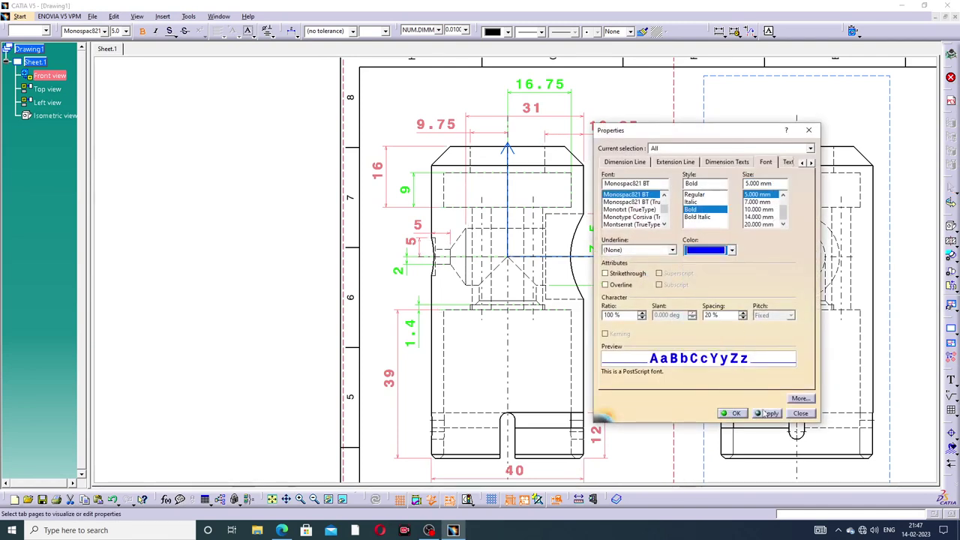
{"action": "left_click", "coordinate": [734, 414]}
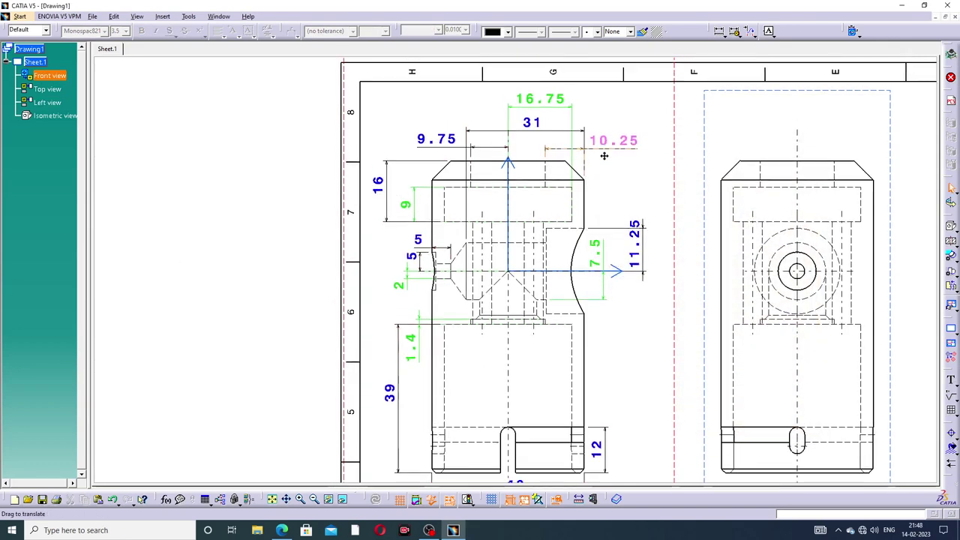
{"action": "mouse_move", "coordinate": [553, 156]}
{"action": "middle_mouse_down"}
{"action": "mouse_move", "coordinate": [593, 151]}
{"action": "mouse_move", "coordinate": [598, 212]}
{"action": "mouse_move", "coordinate": [529, 236]}
{"action": "mouse_move", "coordinate": [547, 217]}
{"action": "middle_mouse_up"}
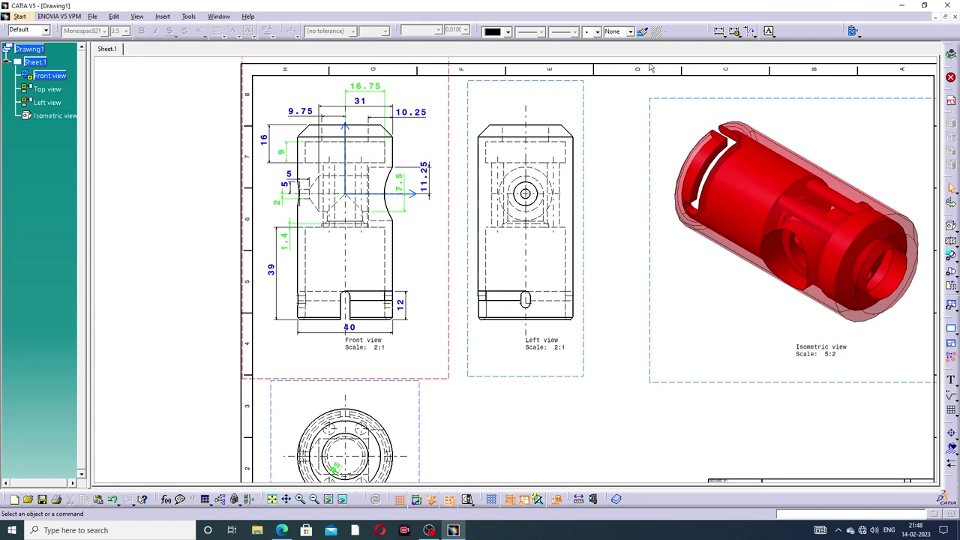
Add a 53 height dimension beside the Left view from its top to bottom edge.
{"action": "left_click", "coordinate": [718, 30]}
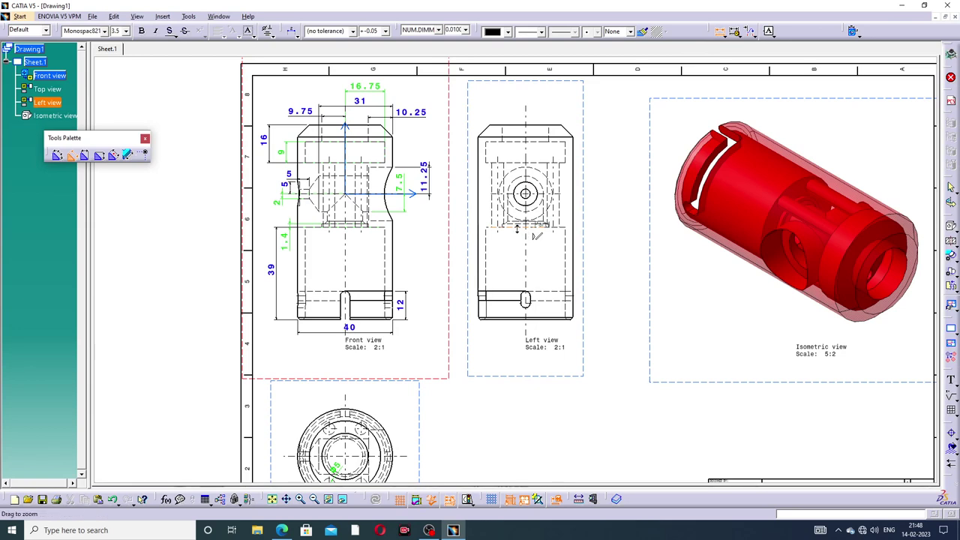
{"action": "middle_click_drag", "start_coordinate": [524, 233], "coordinate": [528, 216], "text": "ctrl"}
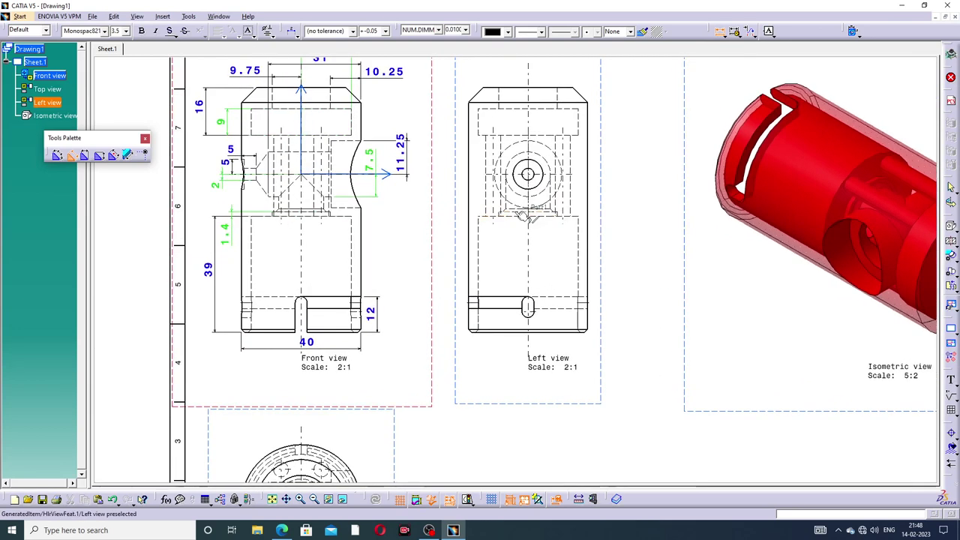
{"action": "left_click", "coordinate": [550, 175]}
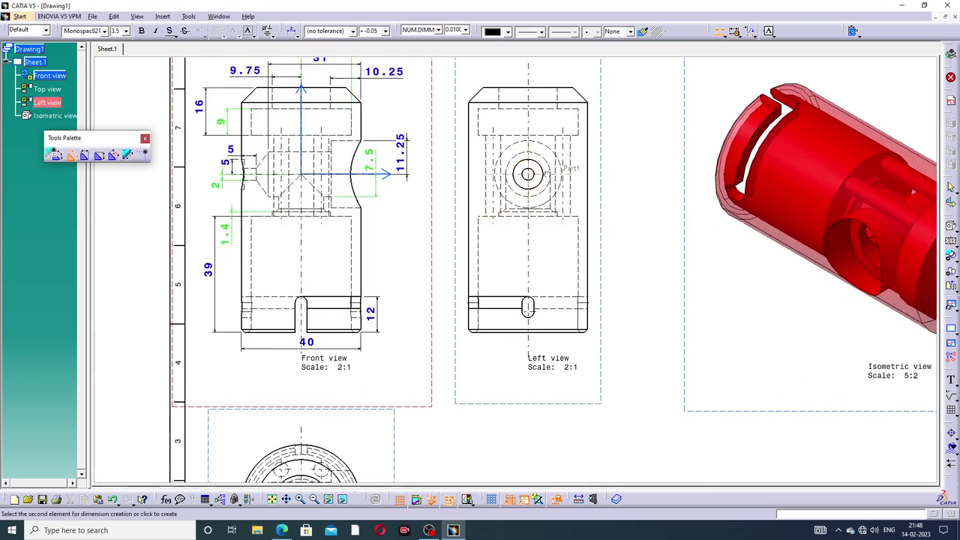
{"action": "left_click", "coordinate": [525, 332]}
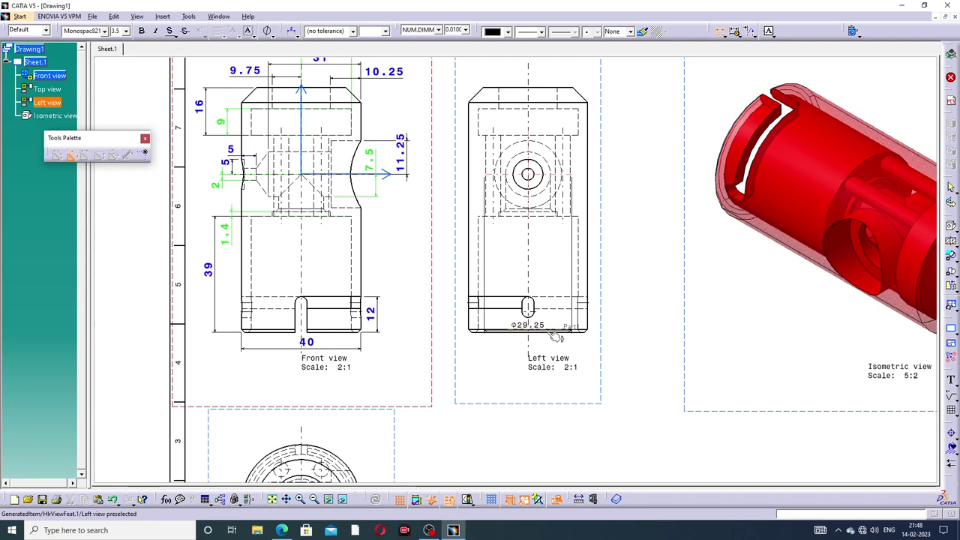
{"action": "left_click", "coordinate": [446, 276]}
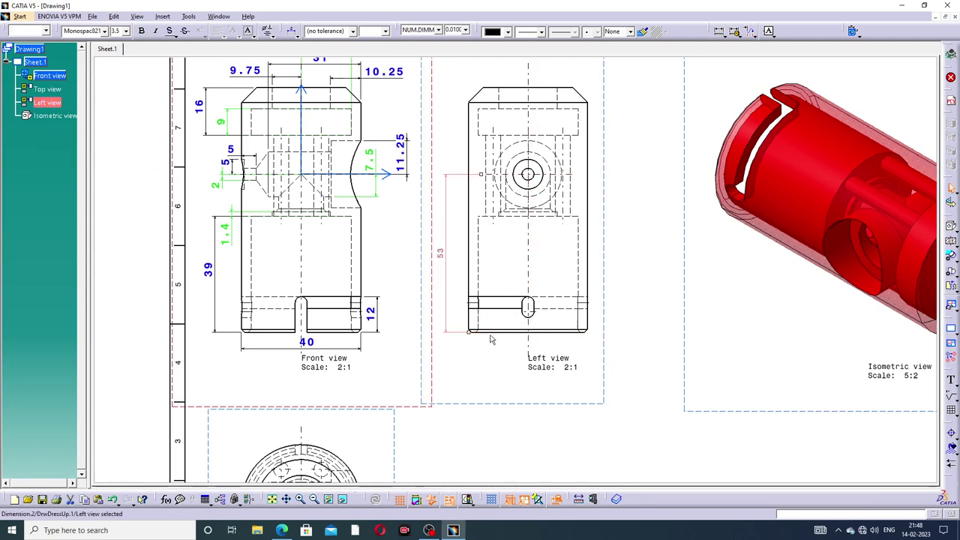
{"action": "left_click", "coordinate": [473, 294]}
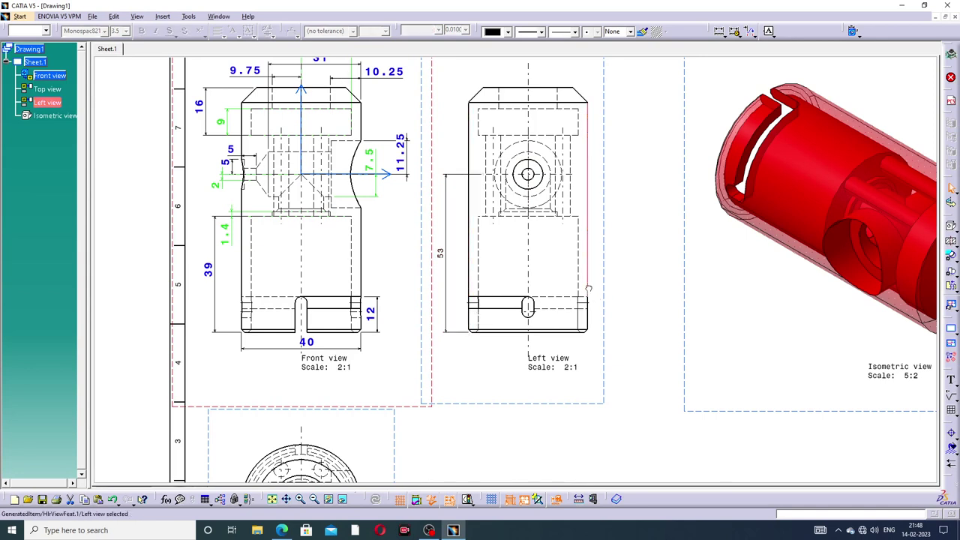
Add a 40 width dimension below the Left view between its left and right edges.
{"action": "left_click", "coordinate": [718, 32]}
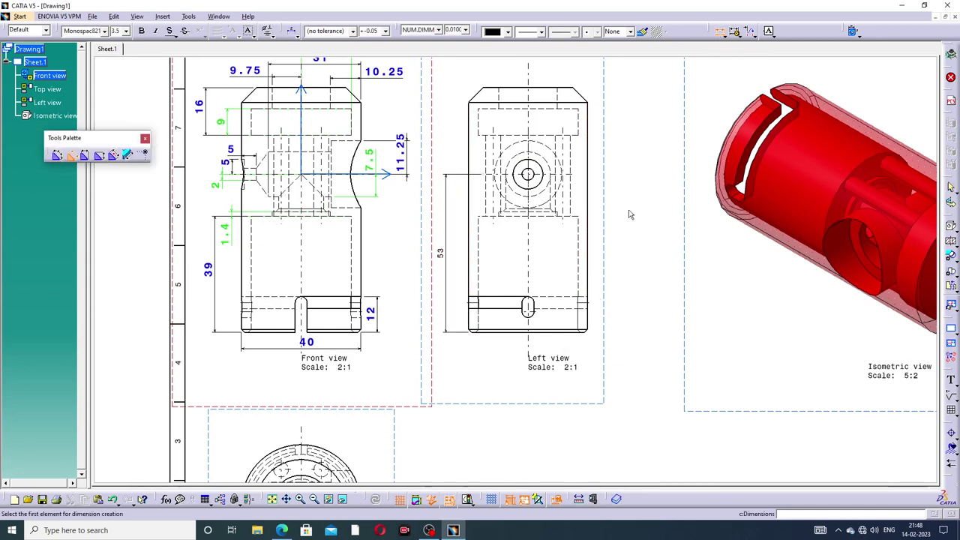
{"action": "left_click", "coordinate": [472, 264]}
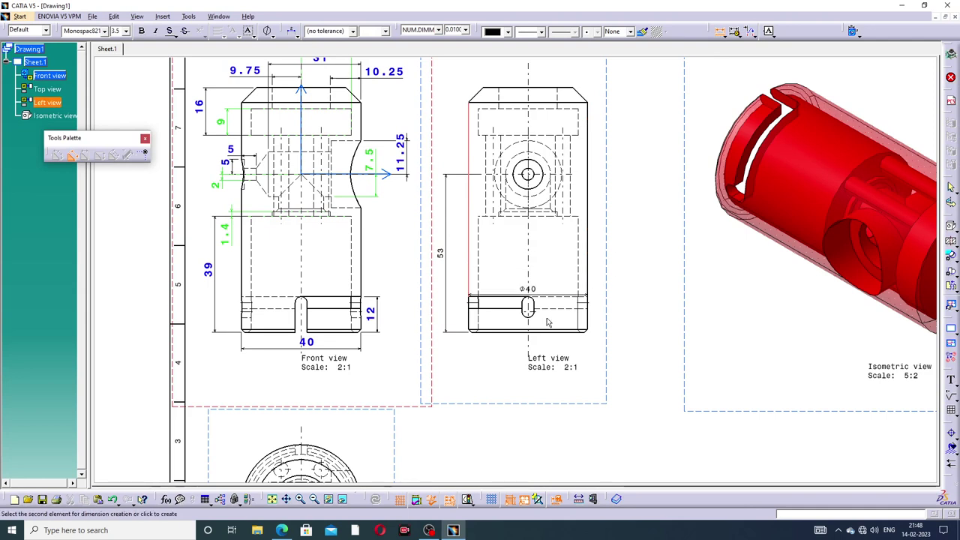
{"action": "left_click", "coordinate": [529, 346]}
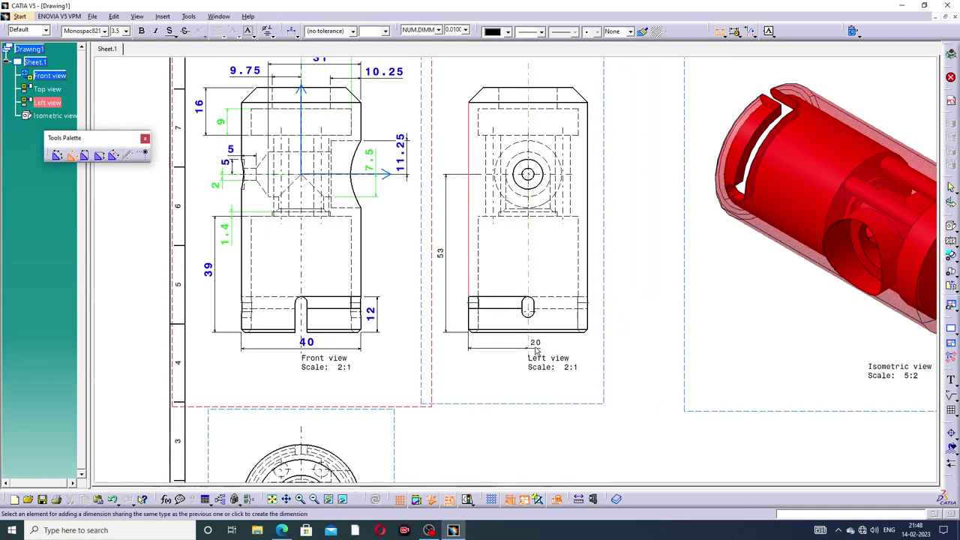
{"action": "key", "text": "Escape"}
{"action": "left_click", "coordinate": [720, 30]}
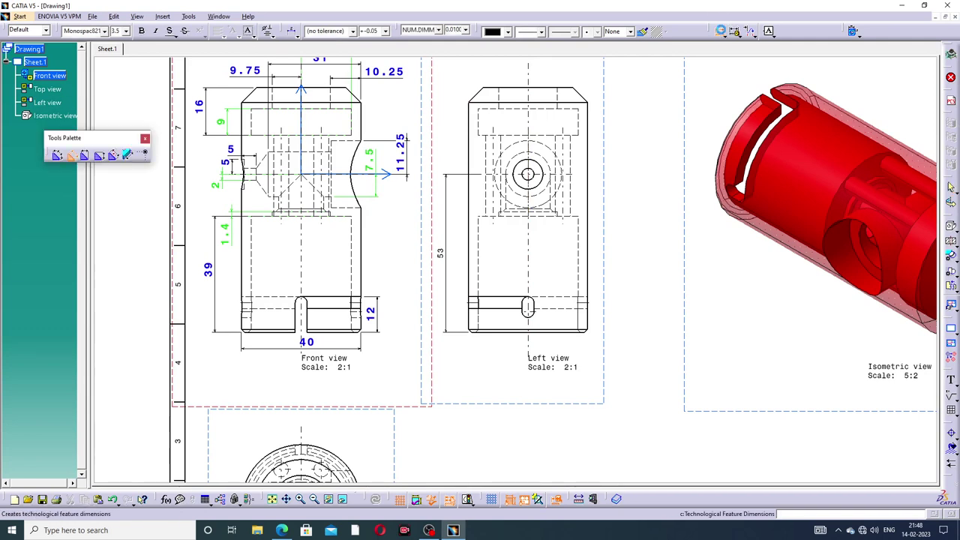
{"action": "left_click", "coordinate": [474, 270]}
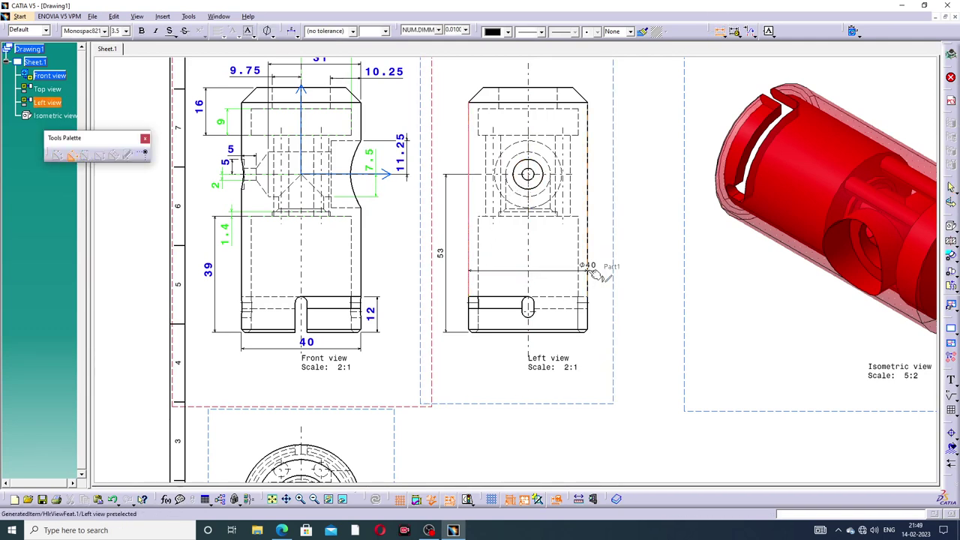
{"action": "left_click", "coordinate": [588, 268]}
{"action": "left_click", "coordinate": [528, 350]}
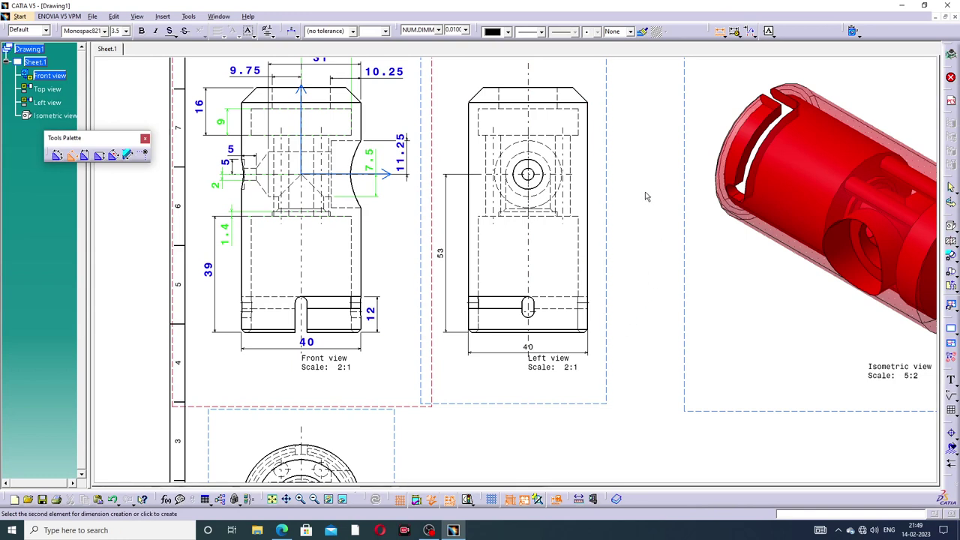
{"action": "left_click", "coordinate": [718, 31]}
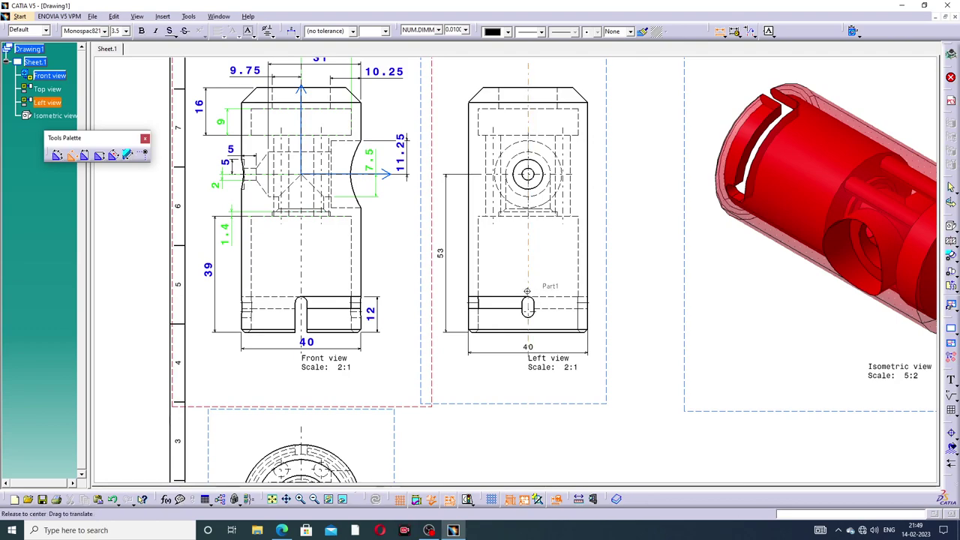
{"action": "middle_click_drag", "start_coordinate": [525, 286], "coordinate": [529, 235], "text": "ctrl"}
{"action": "middle_click_drag", "start_coordinate": [574, 315], "coordinate": [570, 252]}
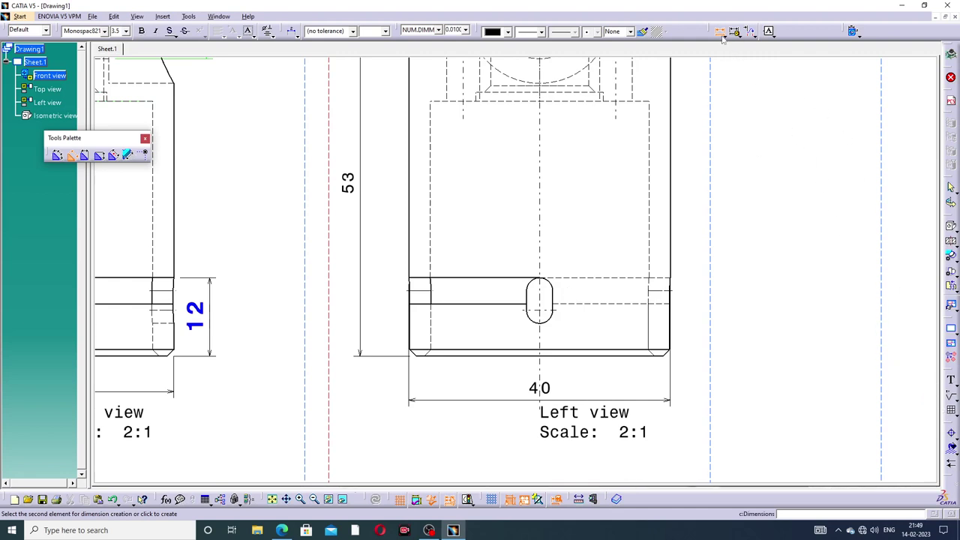
Add a centre line to the Left view's slot and delete the unwanted one.
{"action": "key", "text": "Escape"}
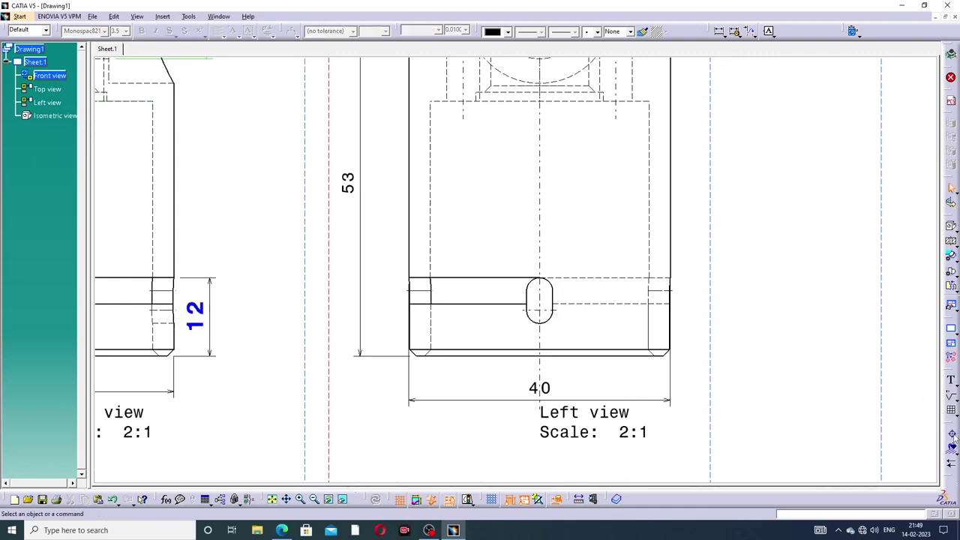
{"action": "left_click", "coordinate": [952, 435]}
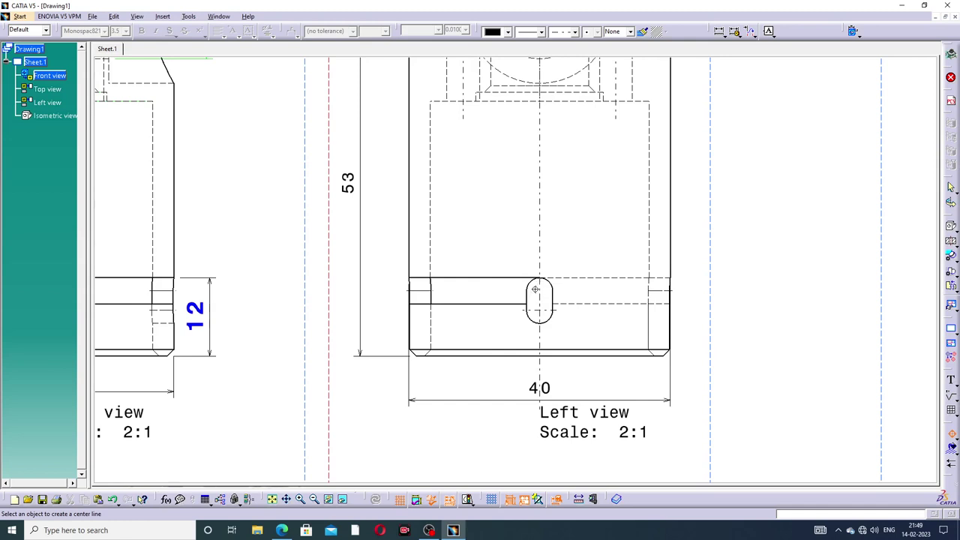
{"action": "scroll", "coordinate": [540, 277], "scroll_direction": "up", "scroll_amount": 2}
{"action": "scroll", "coordinate": [547, 280], "scroll_direction": "up", "scroll_amount": 2}
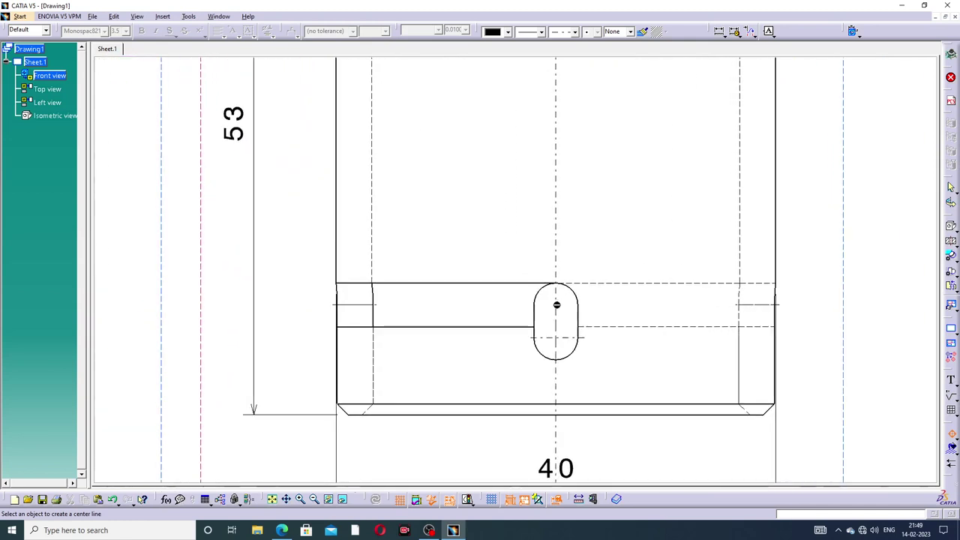
{"action": "left_click", "coordinate": [556, 303]}
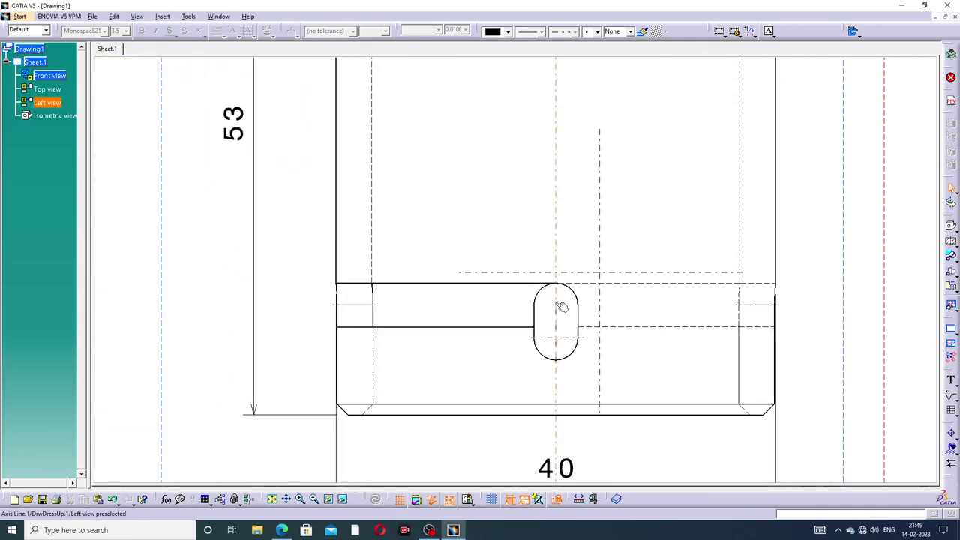
{"action": "left_click", "coordinate": [628, 273]}
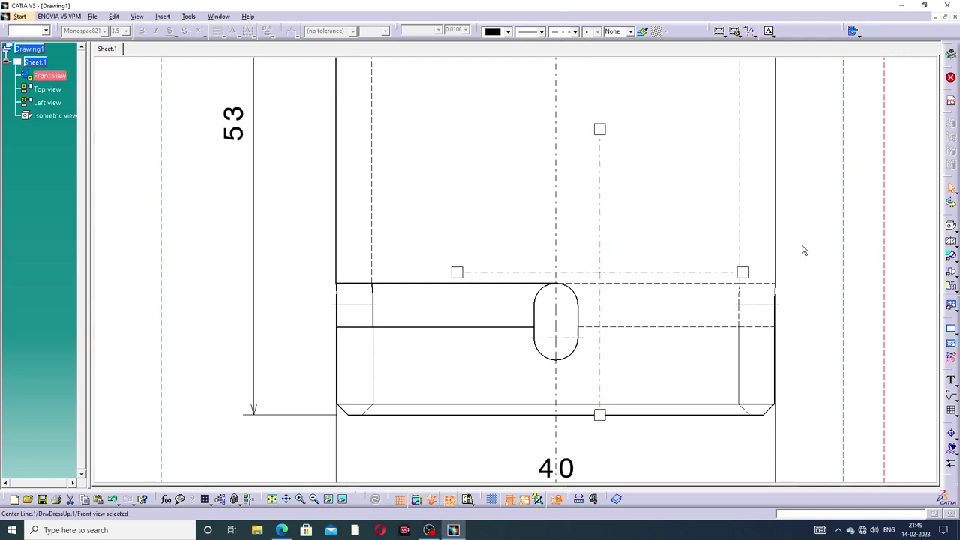
{"action": "key", "text": "Delete"}
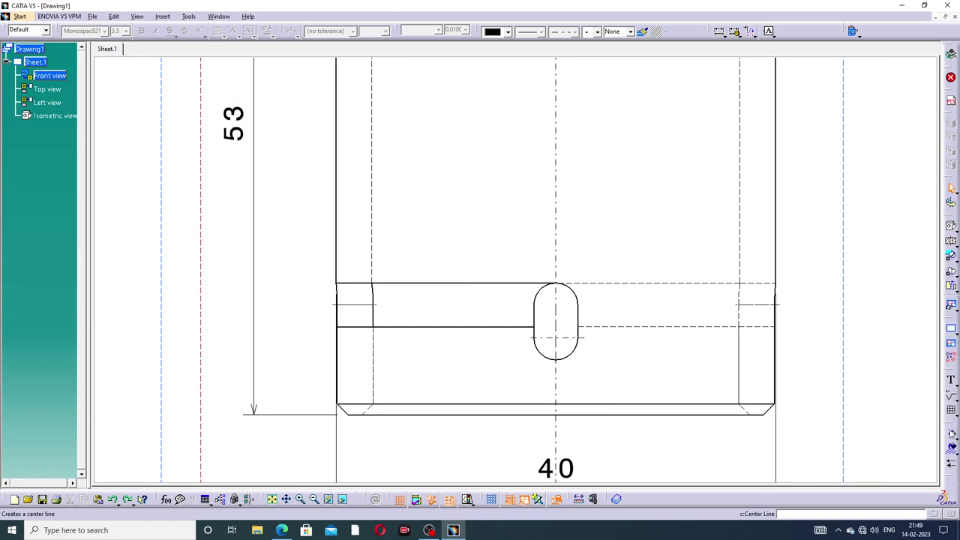
Add centre lines across the oblong slot, delete misplaced ones, and show the whole Left view.
{"action": "left_click", "coordinate": [951, 437]}
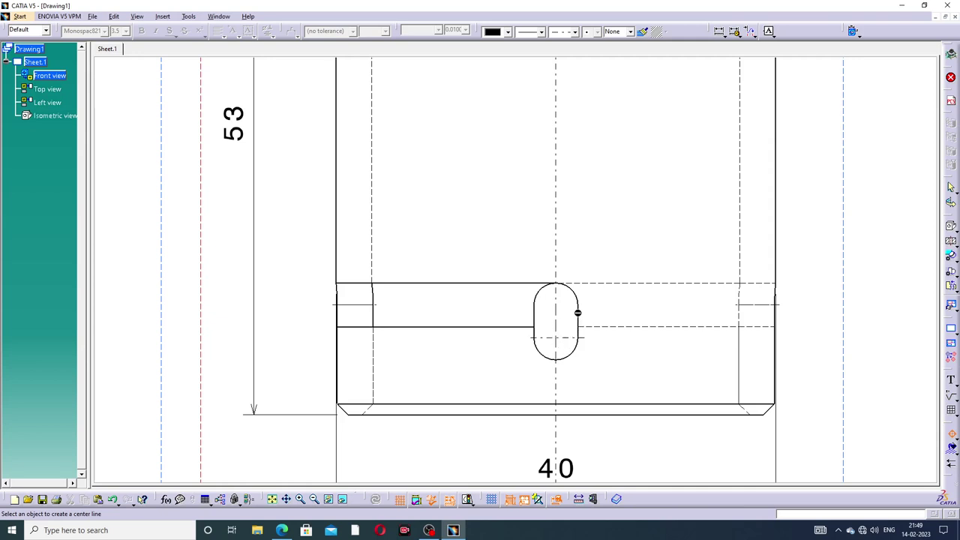
{"action": "left_click", "coordinate": [579, 306]}
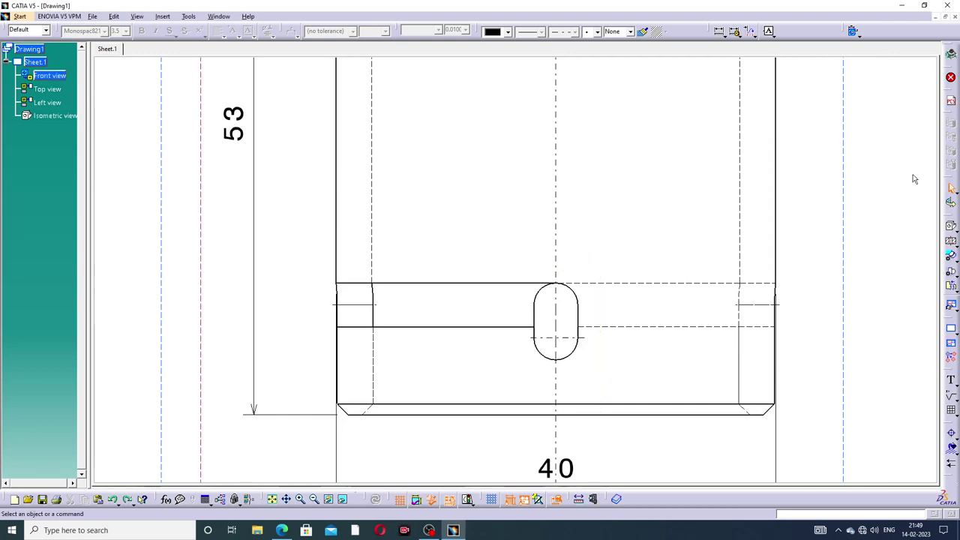
{"action": "left_click", "coordinate": [953, 435]}
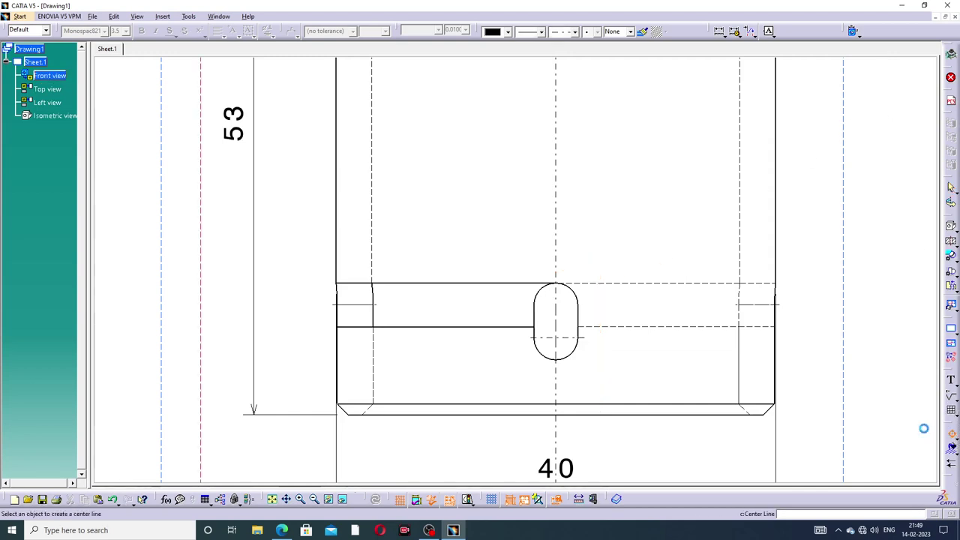
{"action": "left_click", "coordinate": [561, 311]}
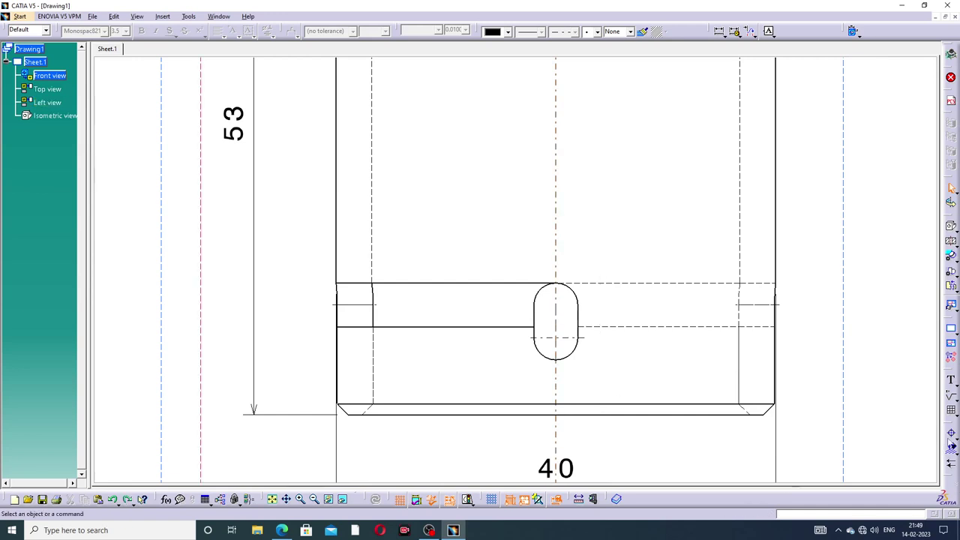
{"action": "left_click", "coordinate": [951, 434]}
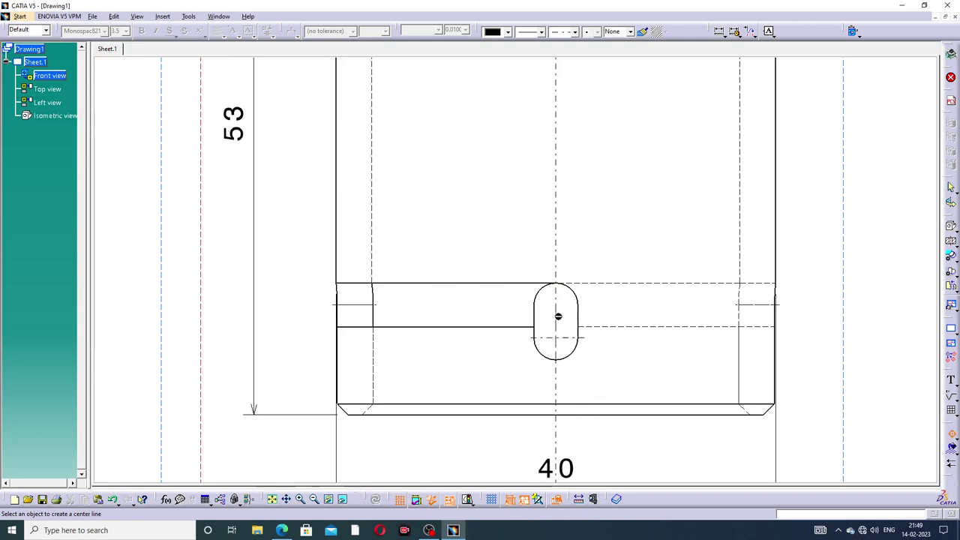
{"action": "middle_click_drag", "start_coordinate": [558, 316], "coordinate": [532, 208], "text": "ctrl"}
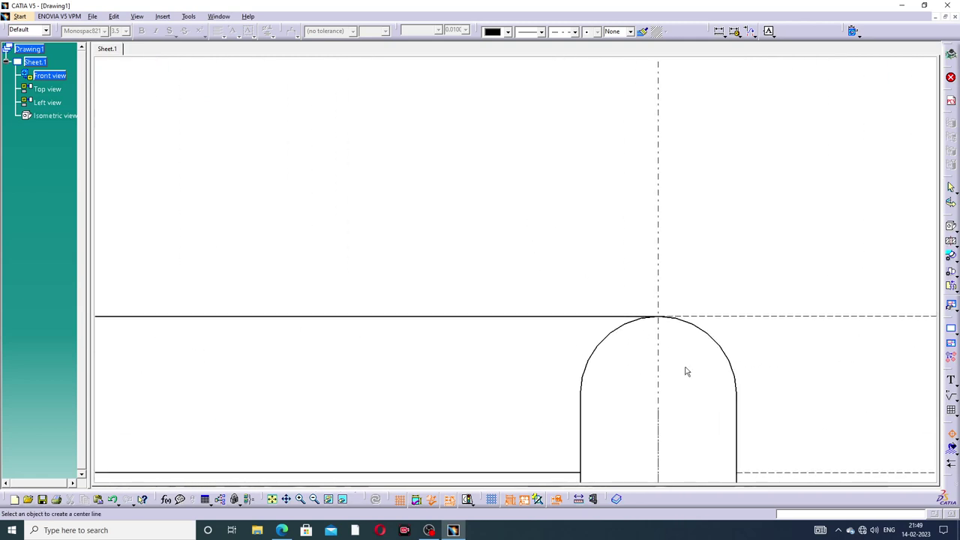
{"action": "mouse_move", "coordinate": [685, 371]}
{"action": "middle_mouse_down"}
{"action": "mouse_move", "coordinate": [647, 325]}
{"action": "mouse_move", "coordinate": [613, 243]}
{"action": "middle_mouse_up"}
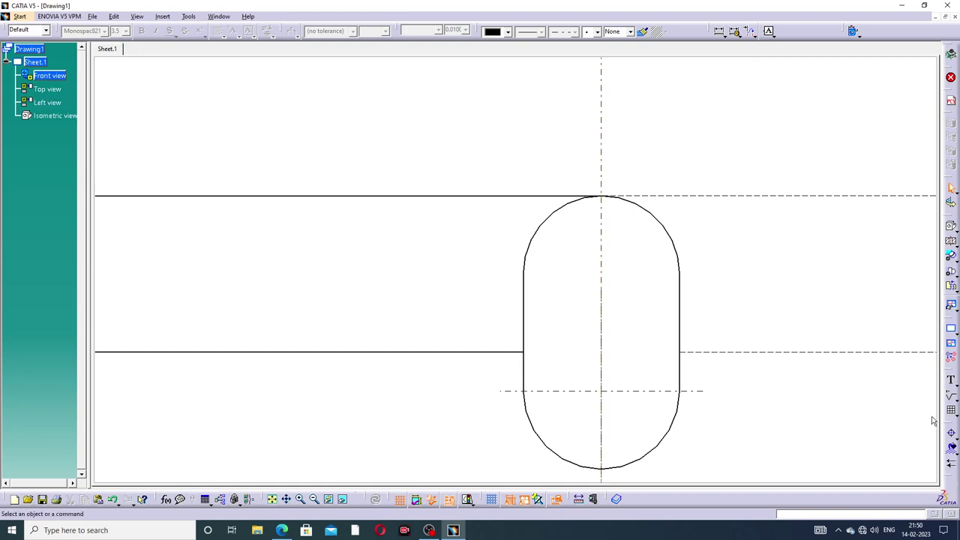
{"action": "left_click", "coordinate": [950, 433]}
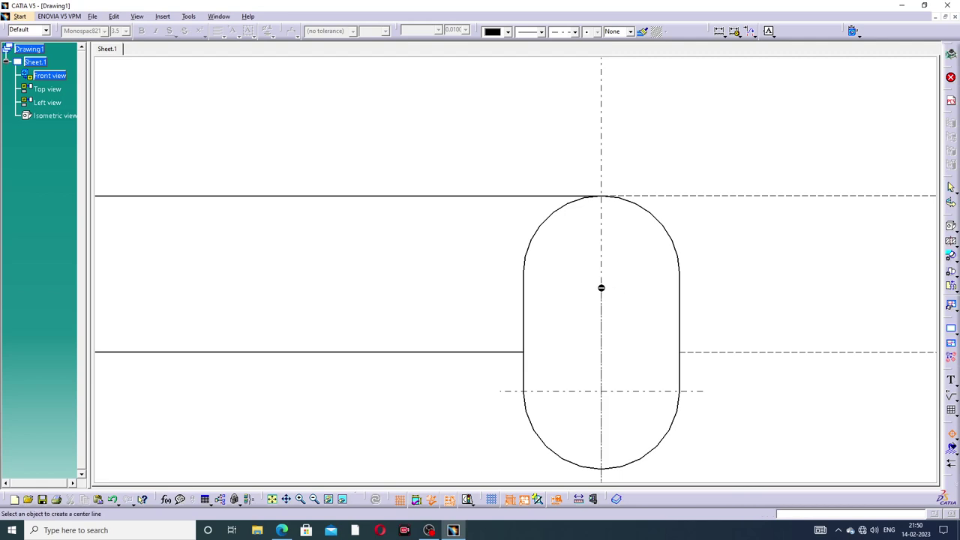
{"action": "left_click", "coordinate": [601, 288]}
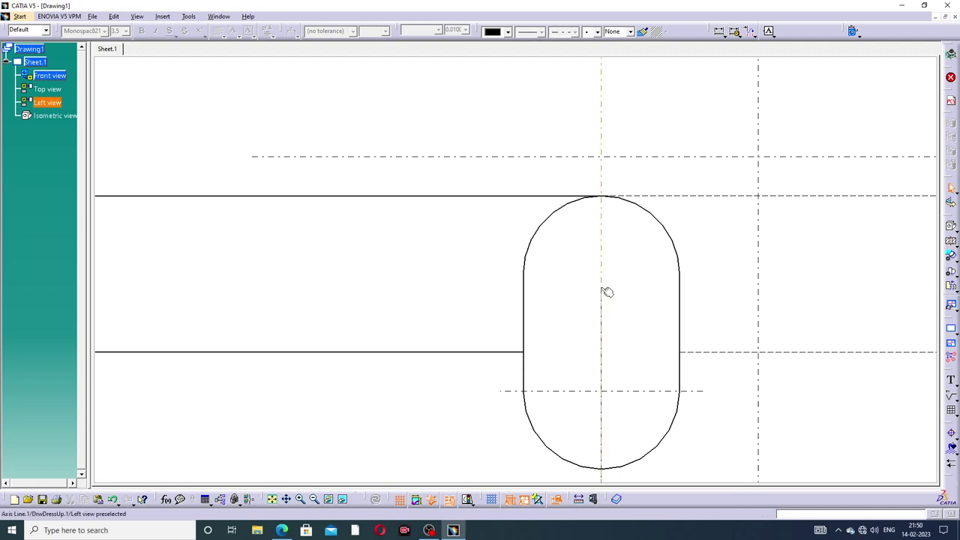
{"action": "left_click", "coordinate": [760, 158]}
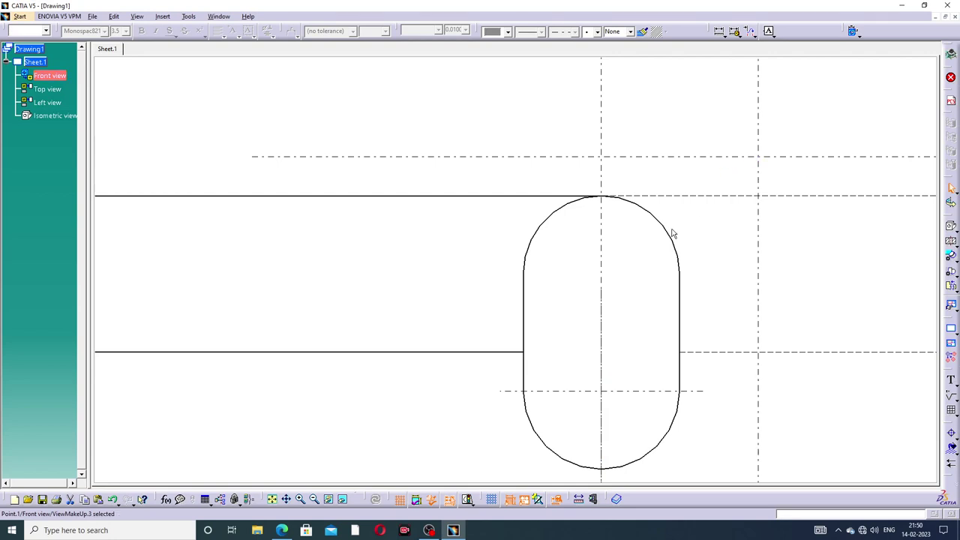
{"action": "key", "text": "Delete"}
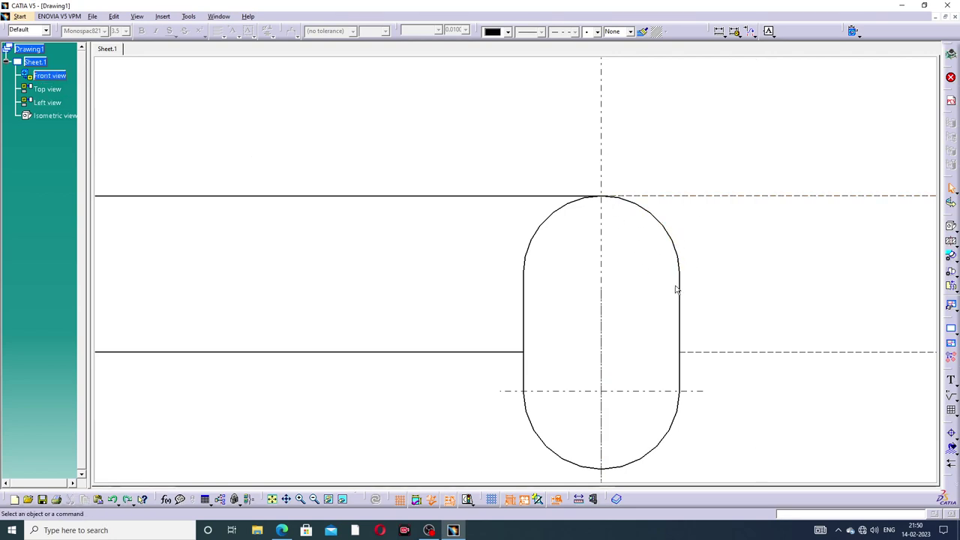
{"action": "middle_click_drag", "start_coordinate": [675, 290], "coordinate": [713, 386]}
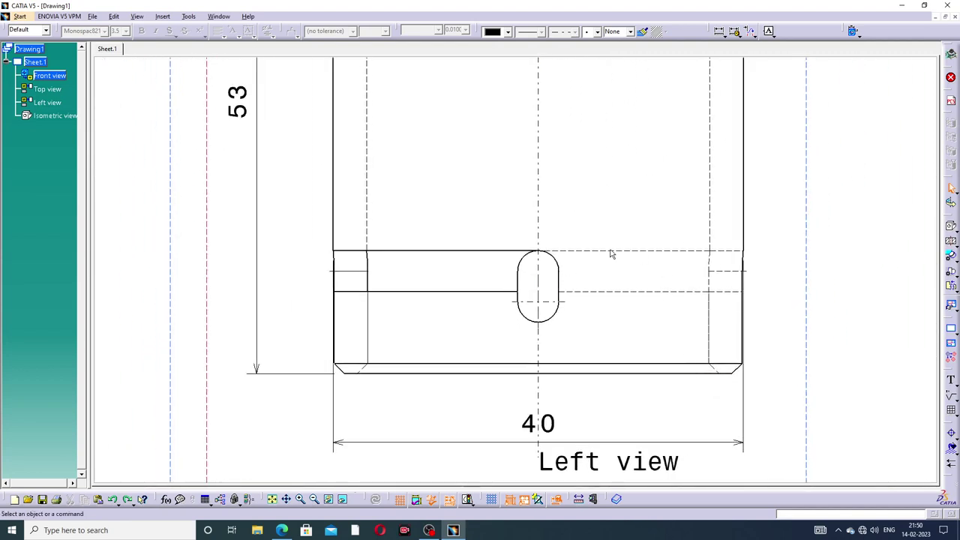
Dimension the slot's width as 4, placed above the slot.
{"action": "left_click", "coordinate": [720, 31]}
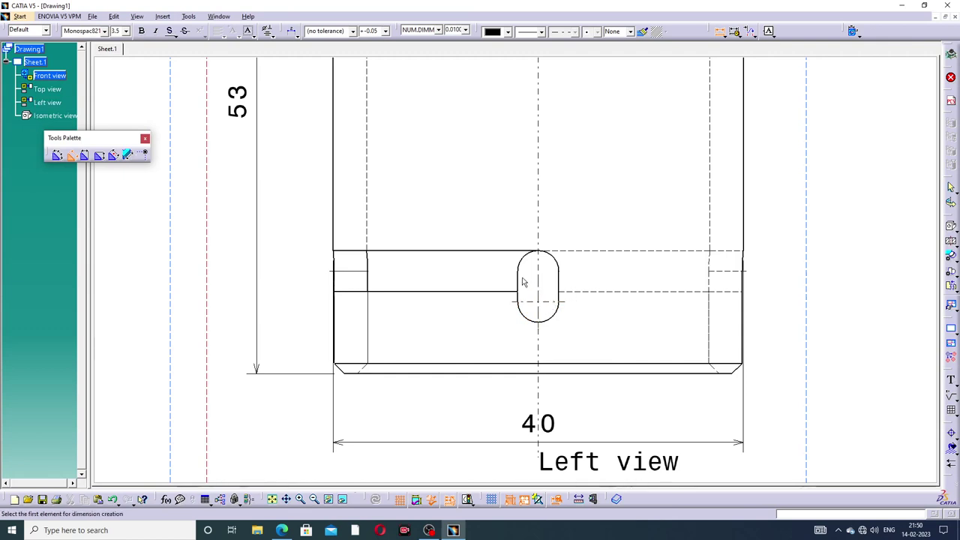
{"action": "left_click", "coordinate": [539, 288]}
{"action": "left_click", "coordinate": [564, 278]}
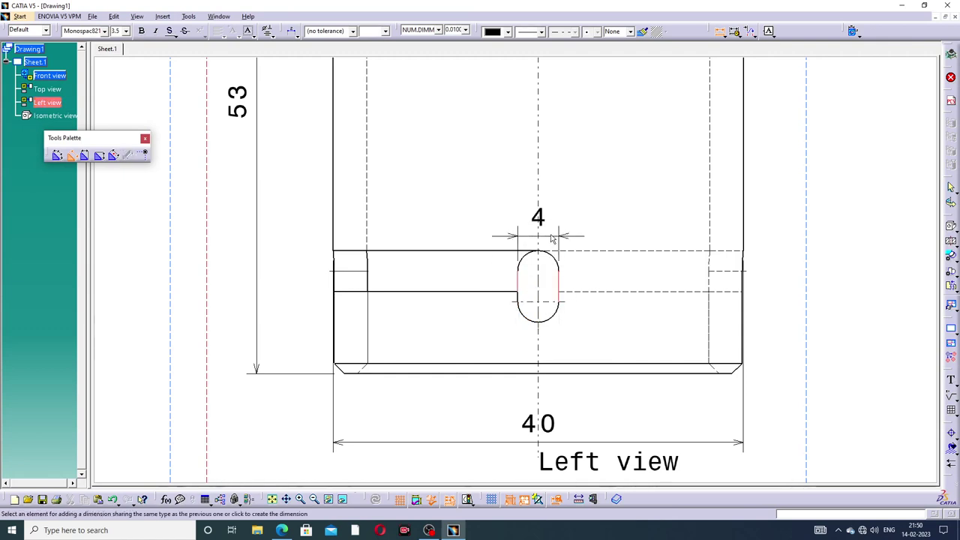
{"action": "left_click", "coordinate": [585, 250]}
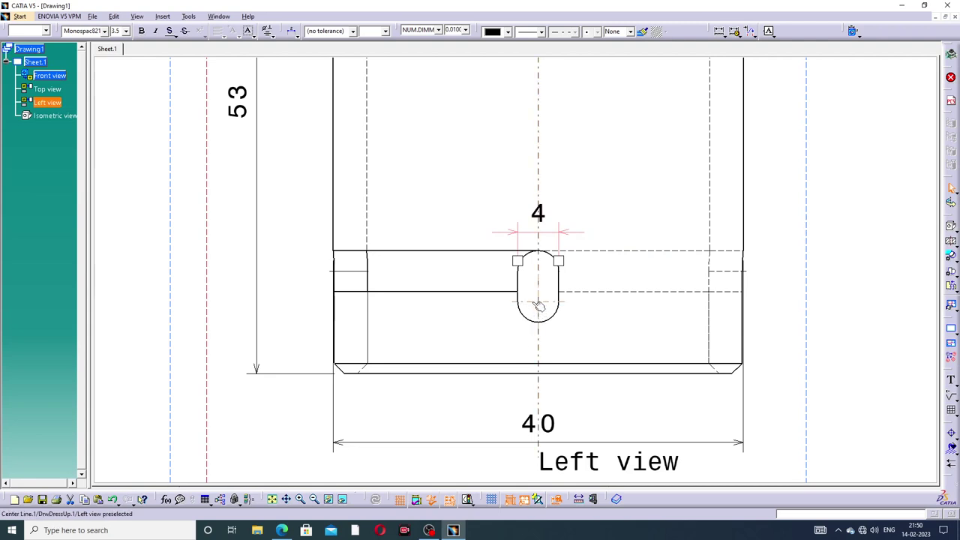
Add a vertical 7 dimension from the slot centre line to the part's bottom edge.
{"action": "left_click", "coordinate": [538, 306]}
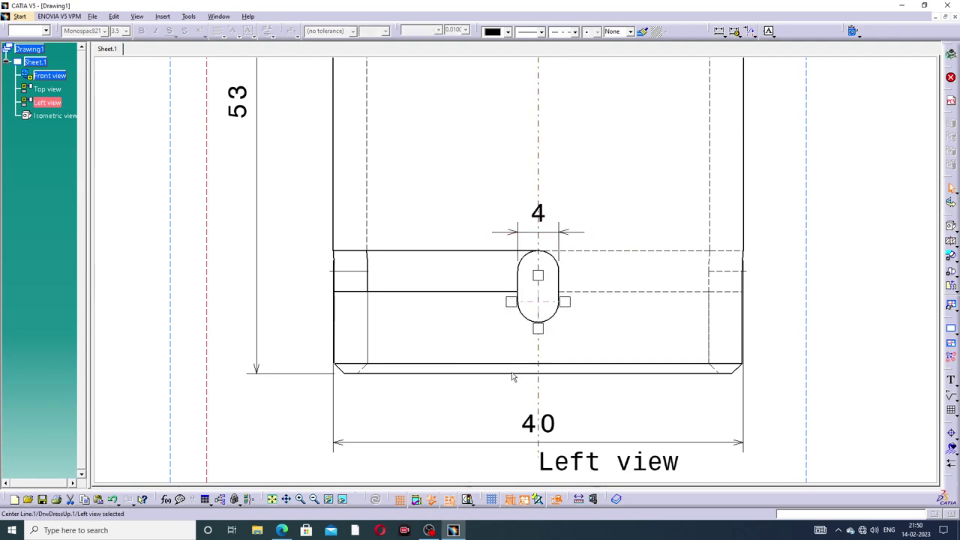
{"action": "left_click", "coordinate": [513, 374]}
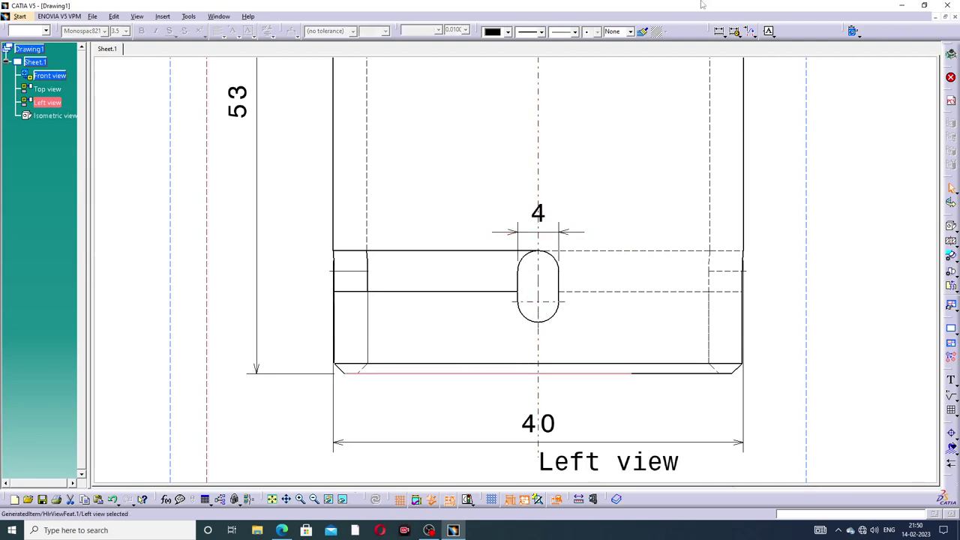
{"action": "left_click", "coordinate": [725, 35]}
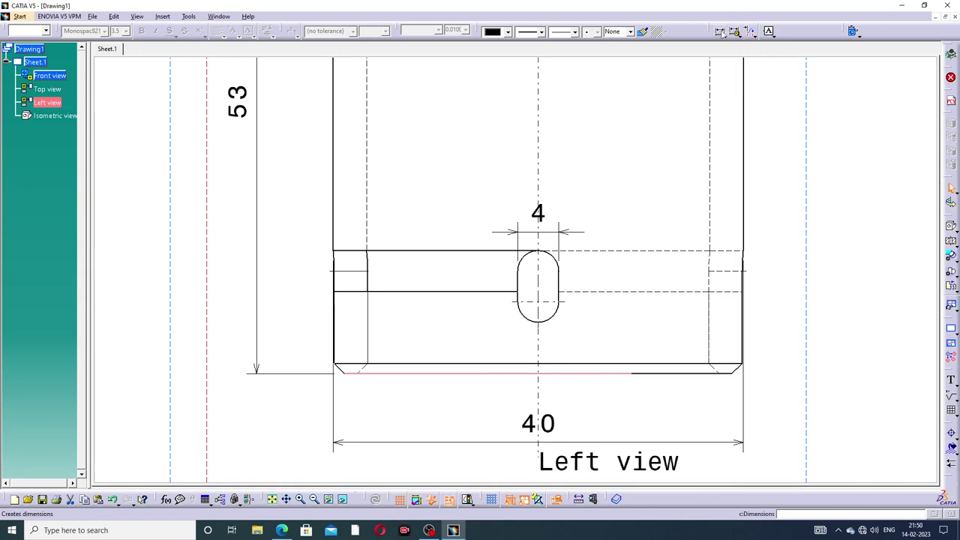
{"action": "left_click", "coordinate": [536, 306]}
{"action": "left_click", "coordinate": [499, 373]}
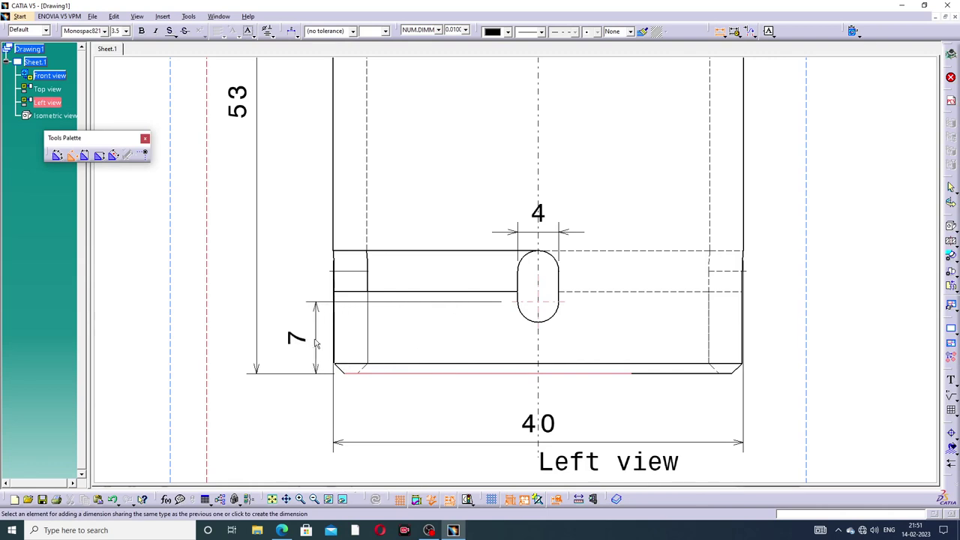
{"action": "left_click", "coordinate": [310, 339]}
{"action": "left_click", "coordinate": [639, 120]}
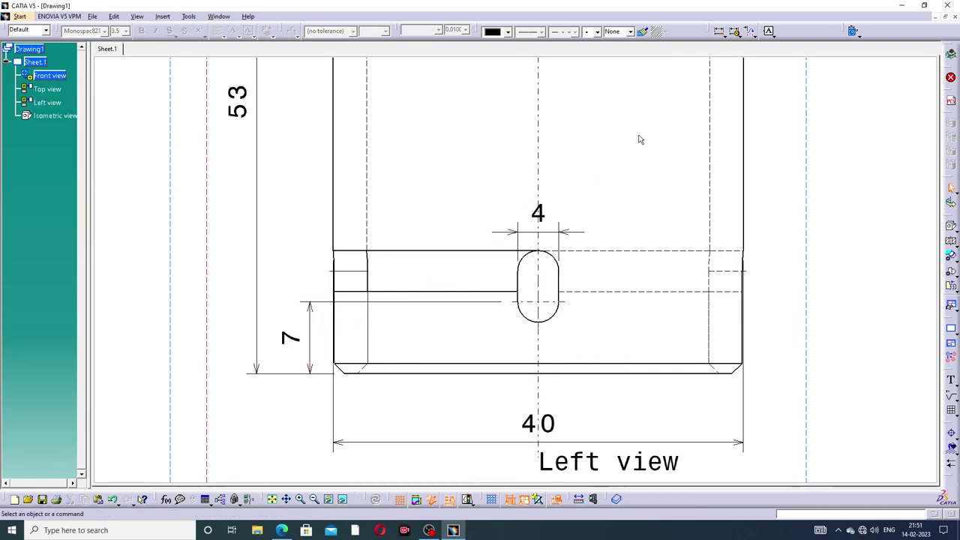
Start a vertical dimension from the slot's top edge to the bottom edge, discarding an unwanted 11.
{"action": "left_click", "coordinate": [719, 31]}
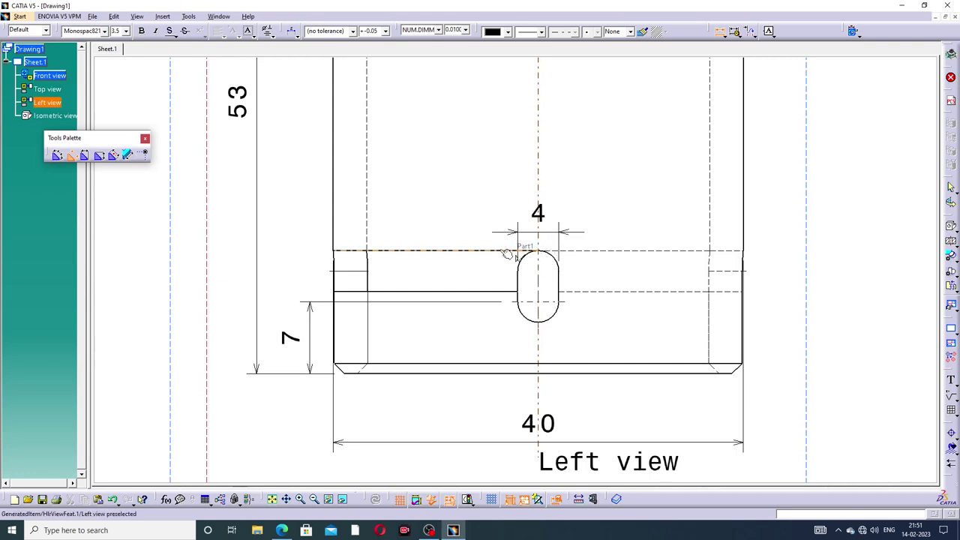
{"action": "left_click", "coordinate": [507, 255]}
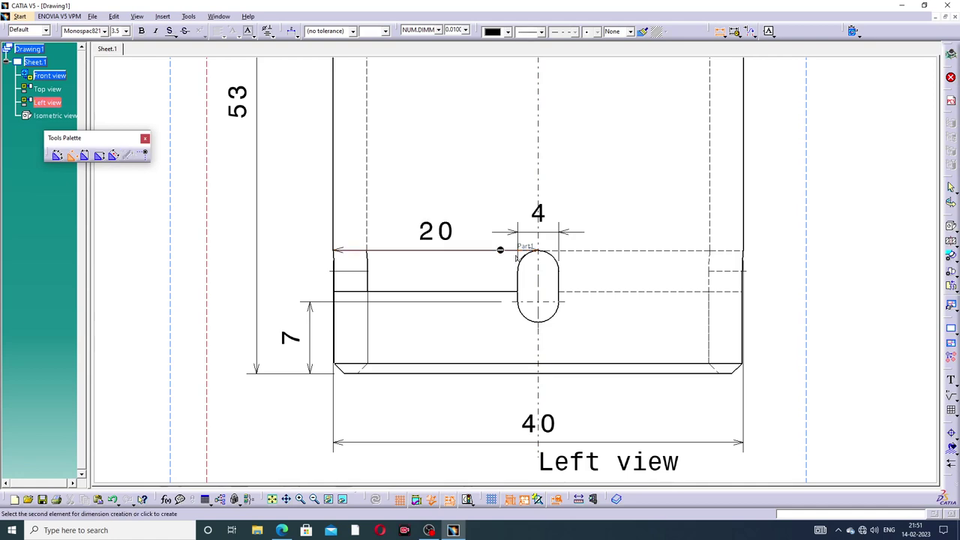
{"action": "left_click", "coordinate": [503, 366]}
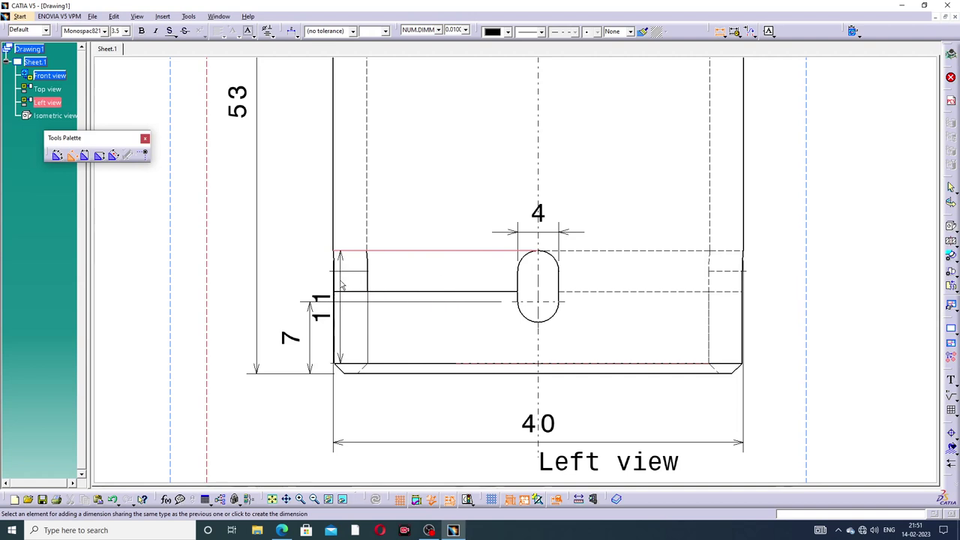
{"action": "key", "text": "Escape"}
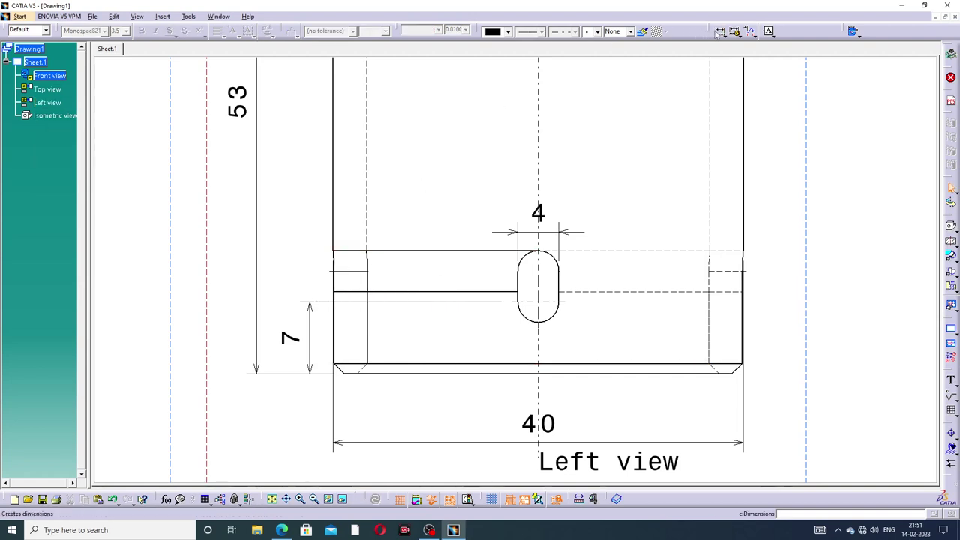
{"action": "left_click", "coordinate": [497, 250]}
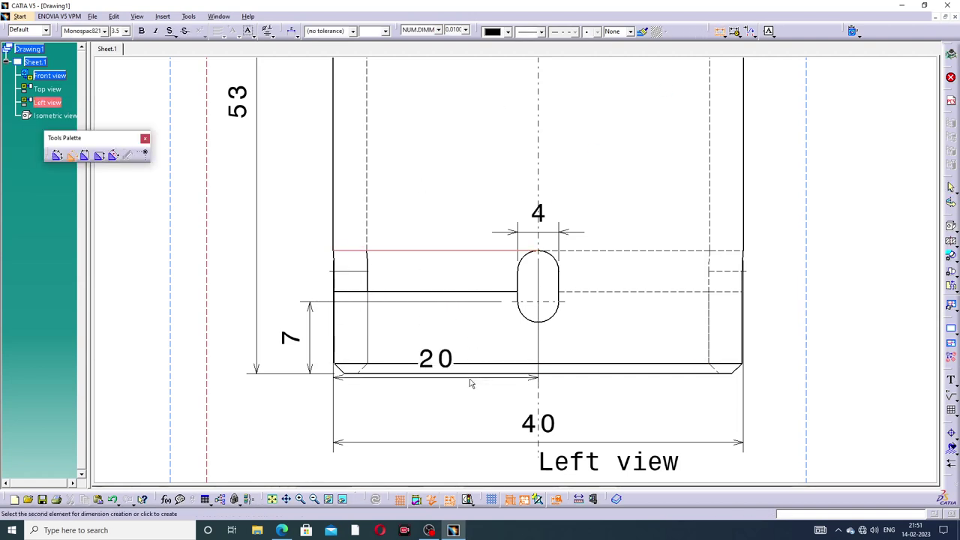
{"action": "left_click", "coordinate": [488, 370]}
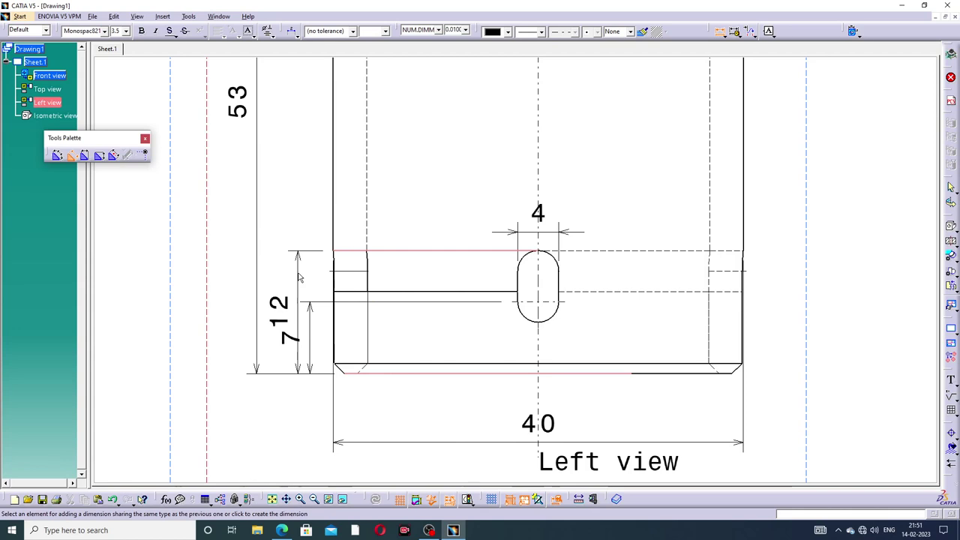
Add centre lines to the slot's upper arc, delete the stray point's axis lines, and zoom in on the slot.
{"action": "key", "text": "Escape"}
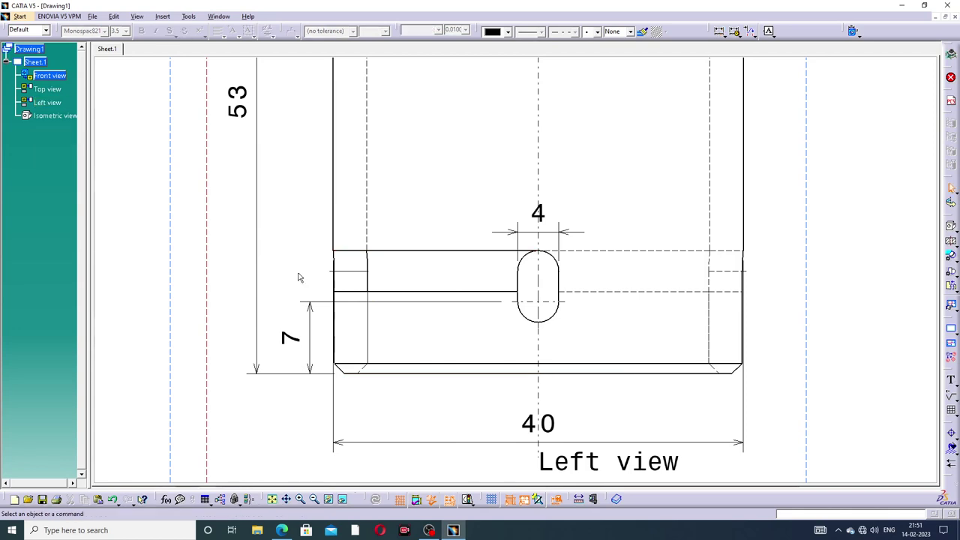
{"action": "left_click", "coordinate": [950, 434]}
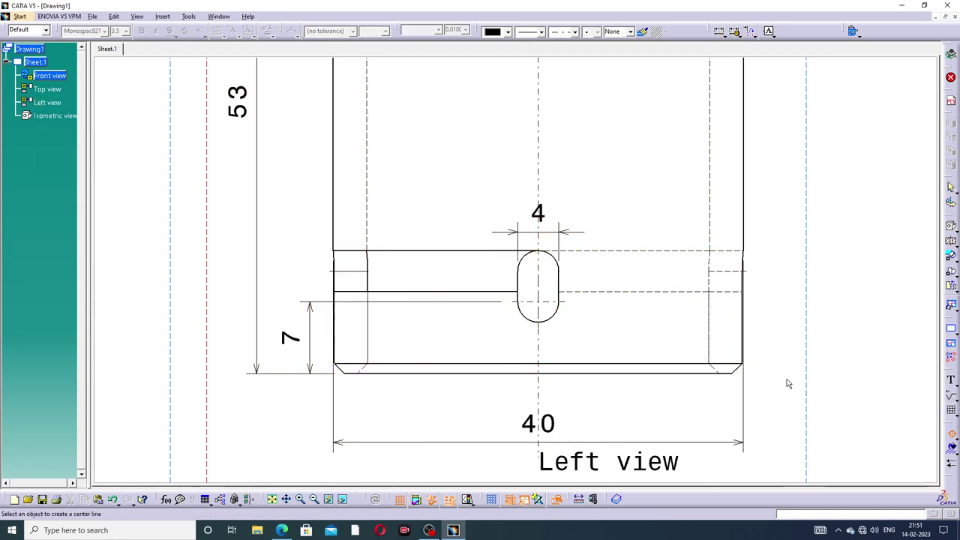
{"action": "left_click", "coordinate": [543, 286]}
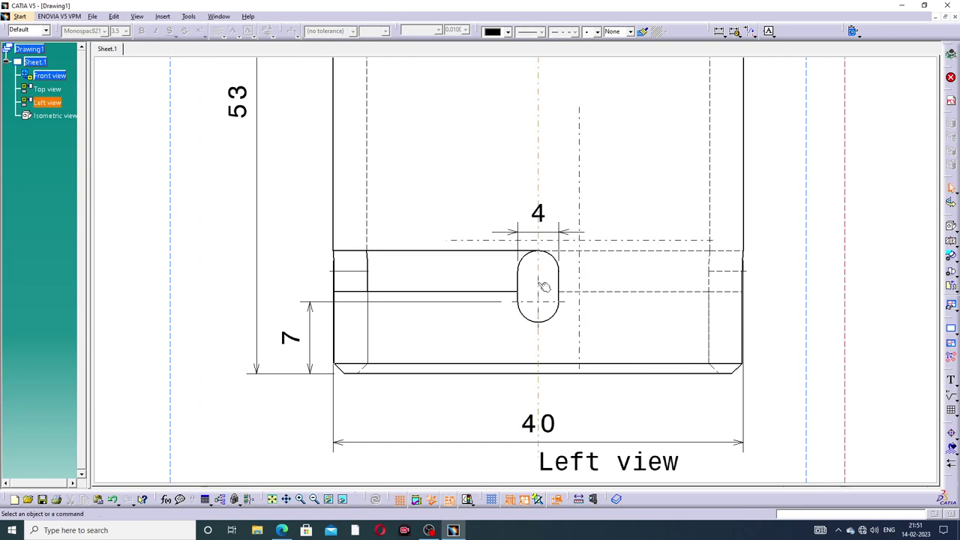
{"action": "left_click", "coordinate": [585, 243]}
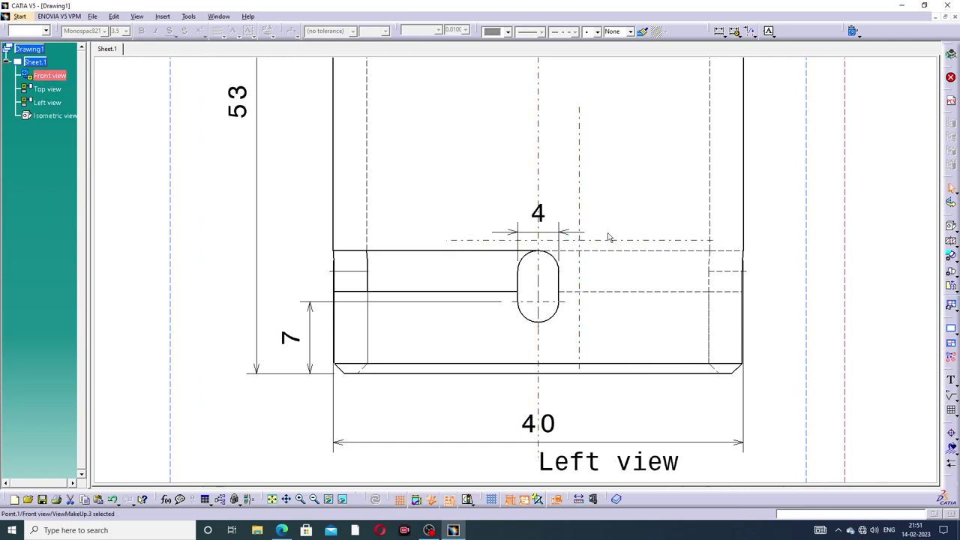
{"action": "key", "text": "Delete"}
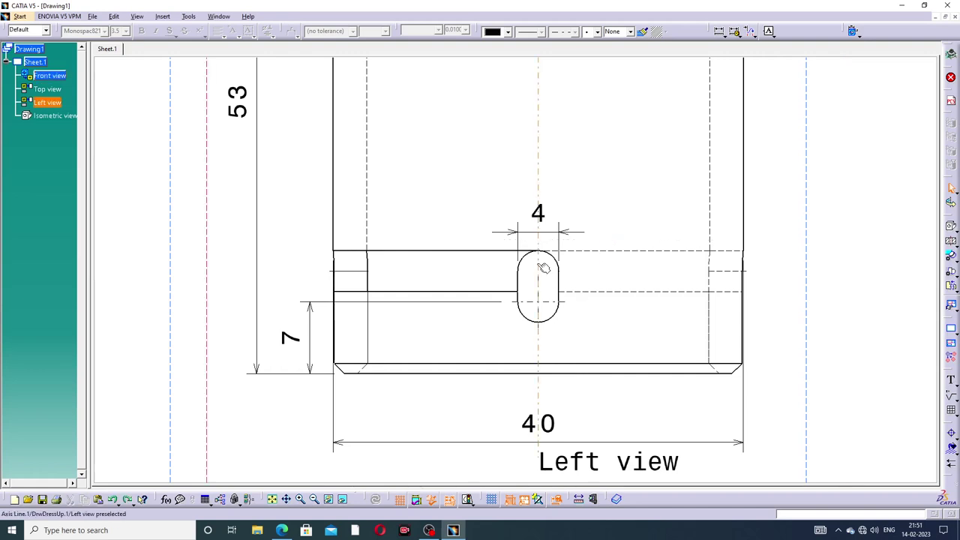
{"action": "left_click", "coordinate": [952, 434]}
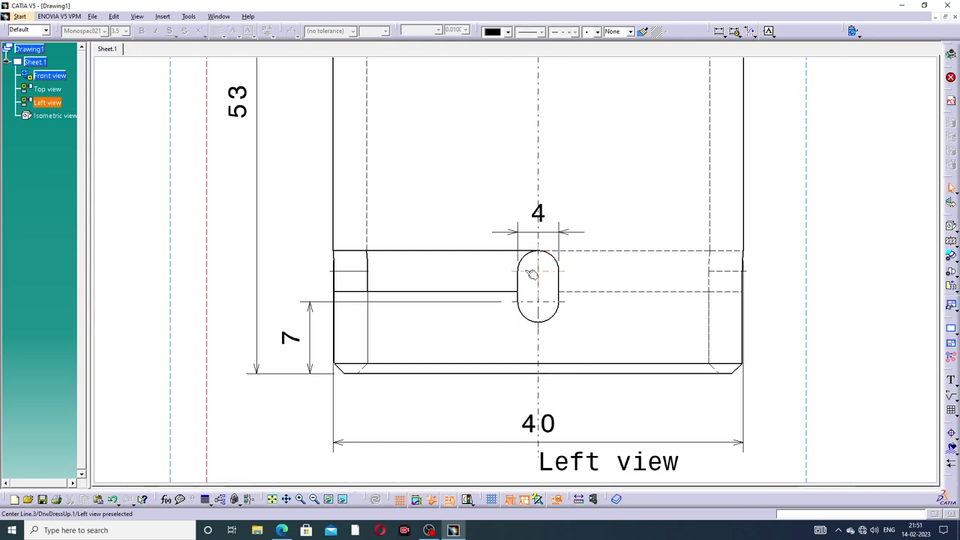
{"action": "middle_click_drag", "start_coordinate": [531, 274], "coordinate": [575, 204]}
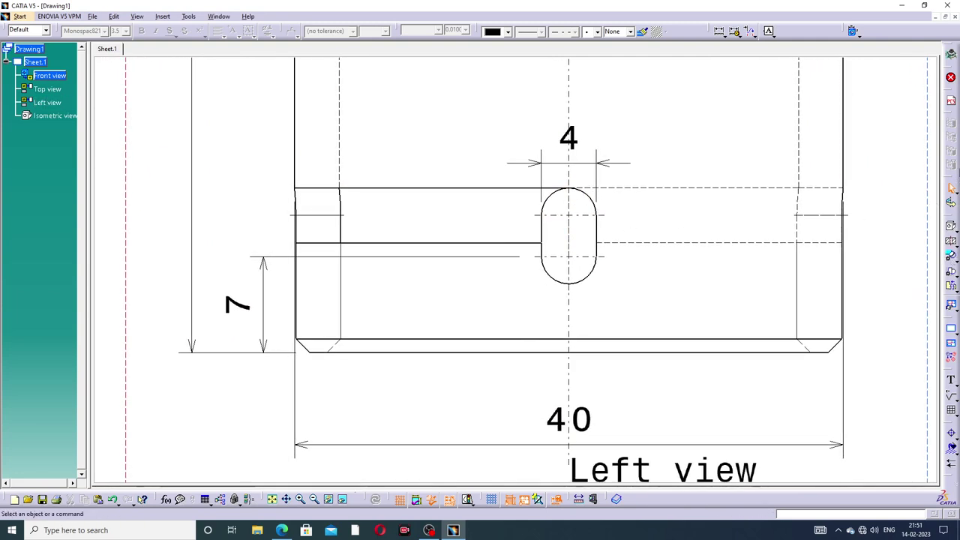
Add a vertical 10 from the bottom edge to the slot's upper centre line, nudging the 7 right.
{"action": "left_click", "coordinate": [722, 33]}
{"action": "left_click", "coordinate": [561, 215]}
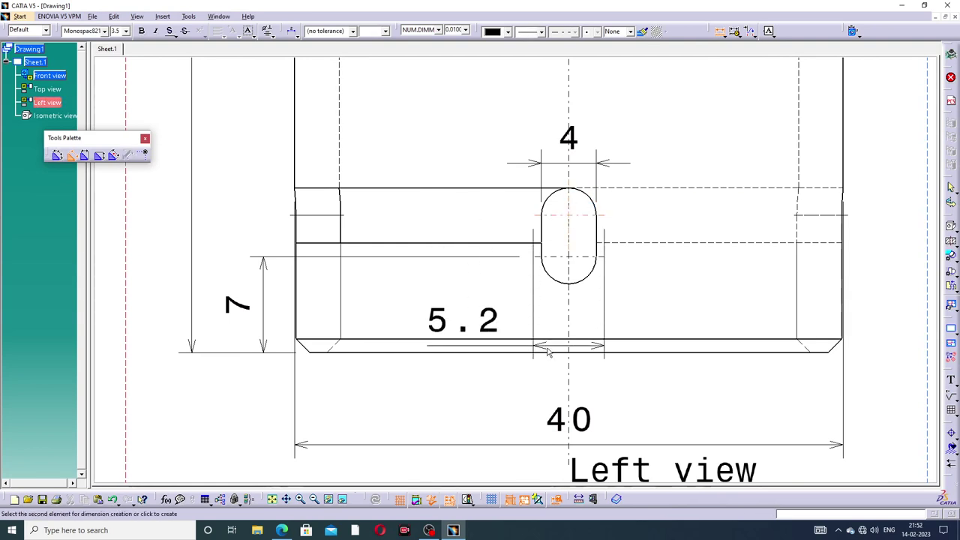
{"action": "left_click", "coordinate": [561, 350]}
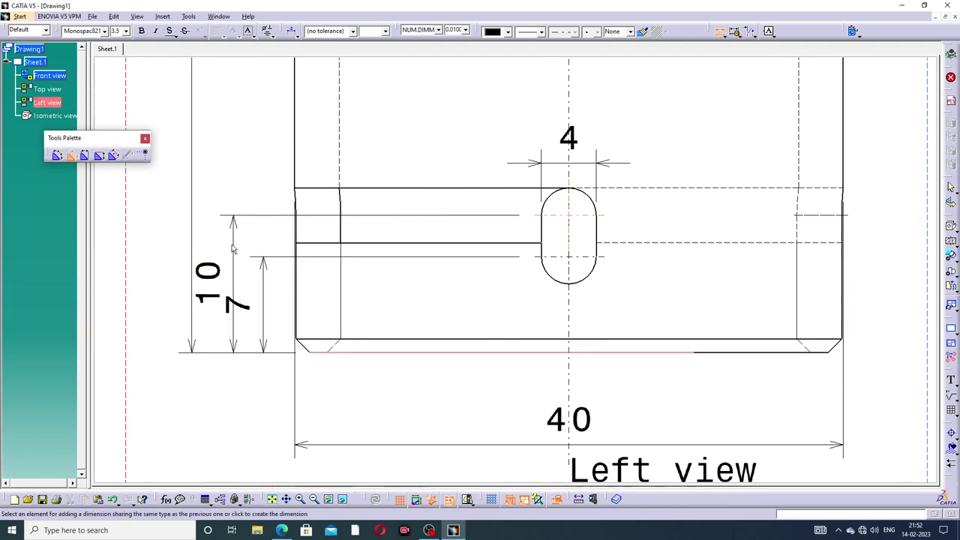
{"action": "left_click", "coordinate": [192, 278]}
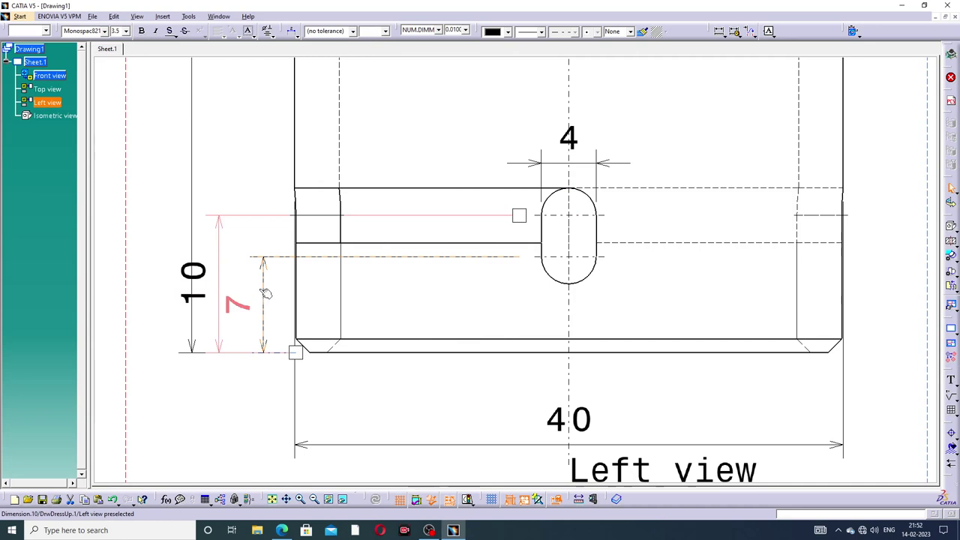
{"action": "left_click_drag", "start_coordinate": [266, 292], "coordinate": [275, 283]}
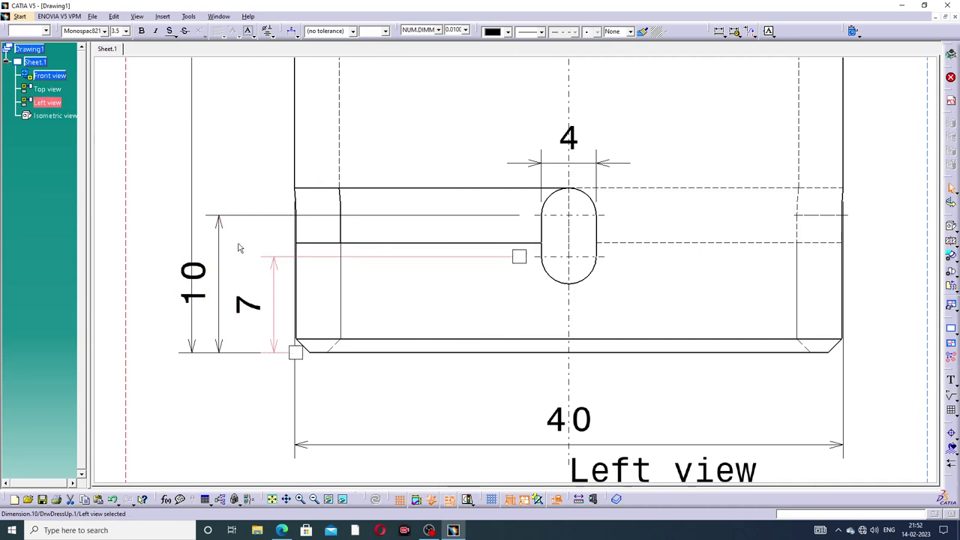
{"action": "middle_click_drag", "start_coordinate": [578, 220], "coordinate": [567, 323]}
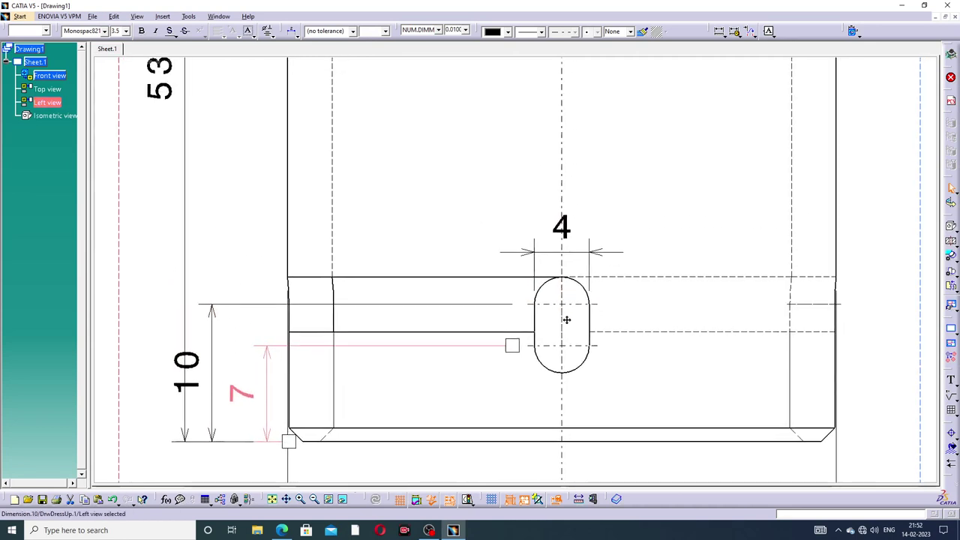
{"action": "left_click", "coordinate": [653, 214]}
{"action": "middle_click_drag", "start_coordinate": [660, 207], "coordinate": [649, 239]}
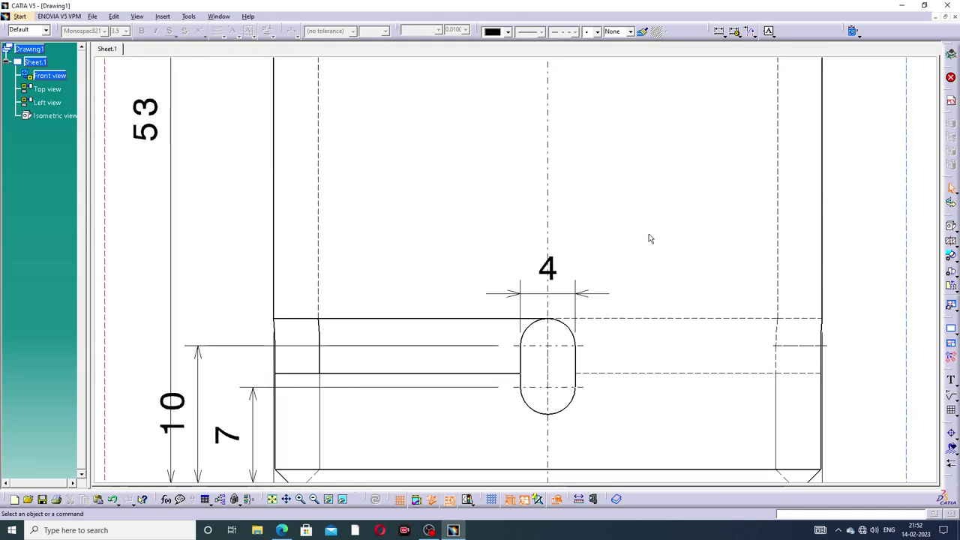
{"action": "middle_click_drag", "start_coordinate": [735, 375], "coordinate": [615, 279]}
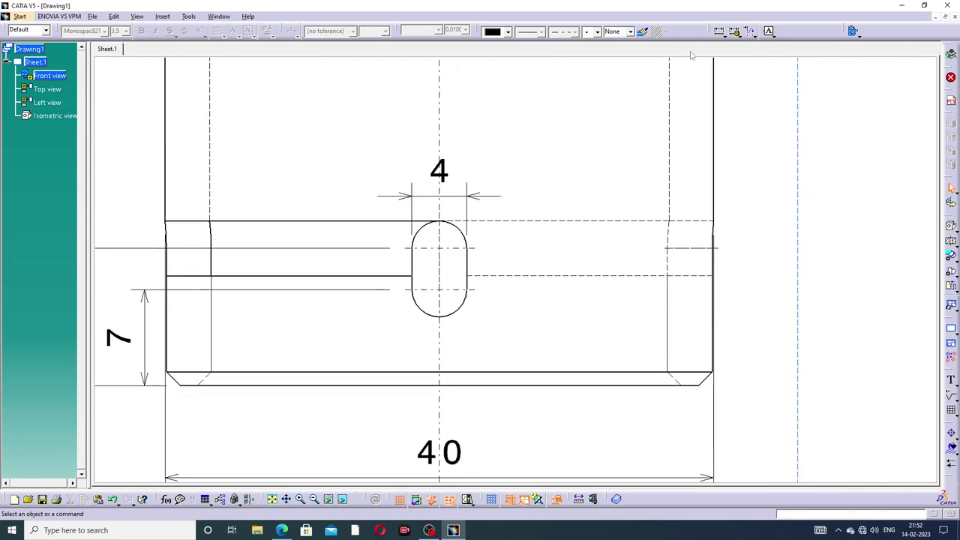
{"action": "left_click", "coordinate": [737, 35]}
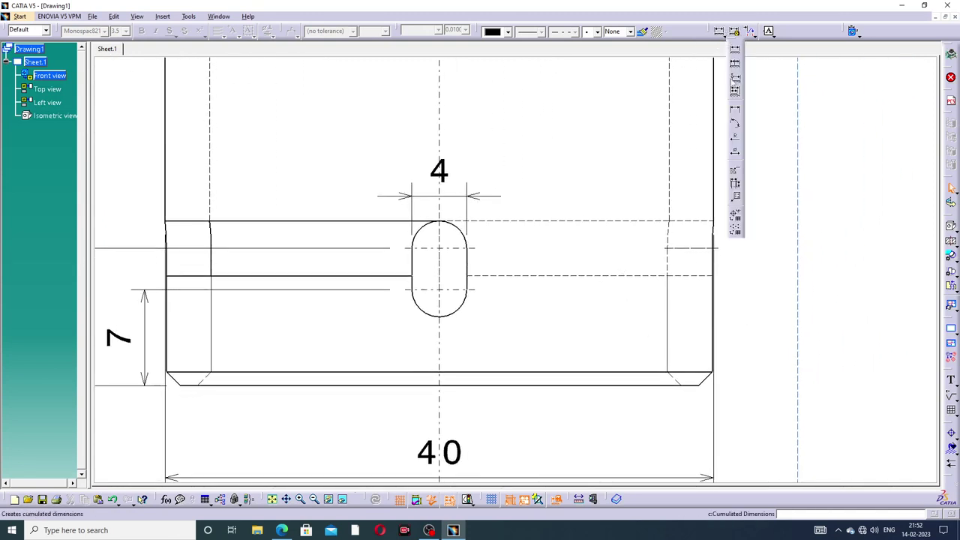
Label the Left view's bottom-right chamfer 1×45° and its top-right chamfer 5×45°.
{"action": "left_click", "coordinate": [735, 171]}
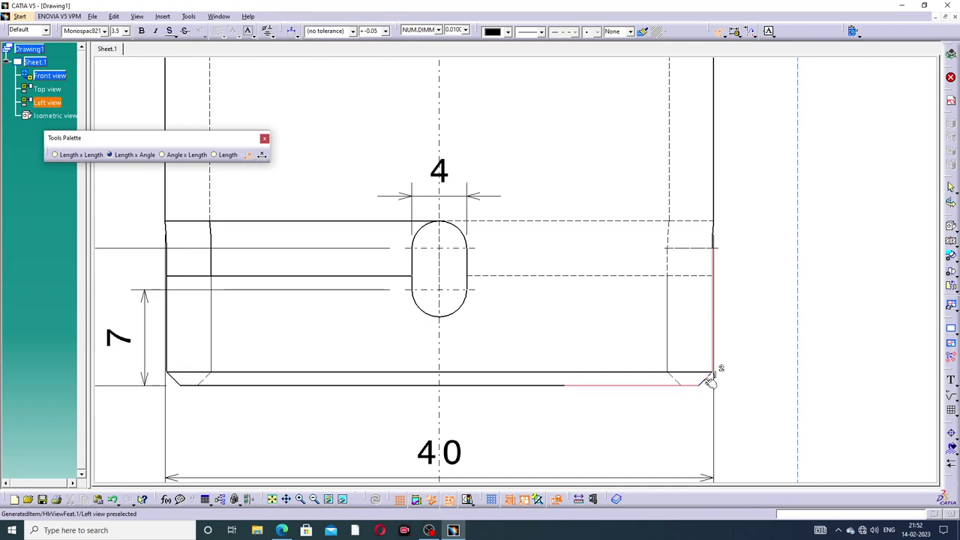
{"action": "left_click", "coordinate": [710, 382]}
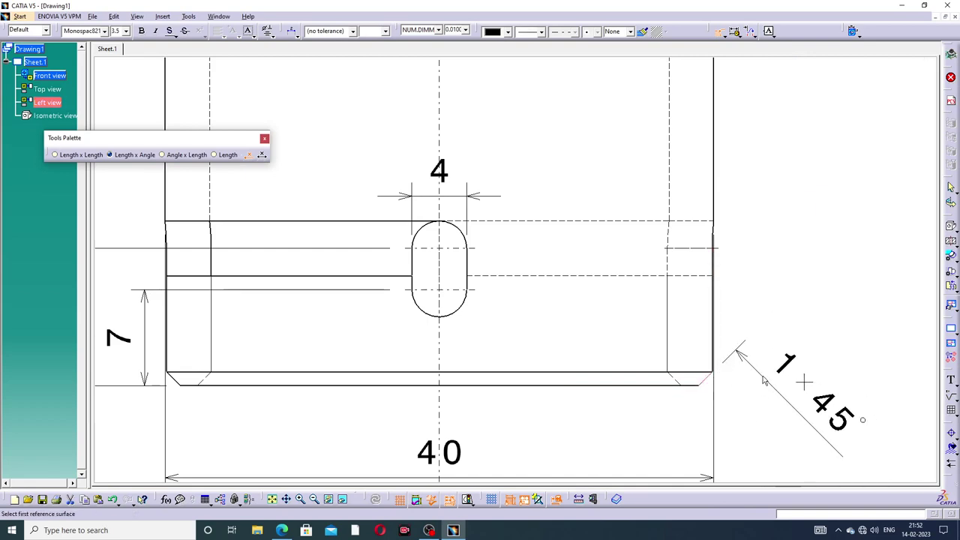
{"action": "left_click", "coordinate": [763, 381]}
{"action": "mouse_move", "coordinate": [776, 146]}
{"action": "middle_mouse_down"}
{"action": "mouse_move", "coordinate": [824, 333]}
{"action": "mouse_move", "coordinate": [801, 422]}
{"action": "mouse_move", "coordinate": [812, 203]}
{"action": "middle_mouse_up"}
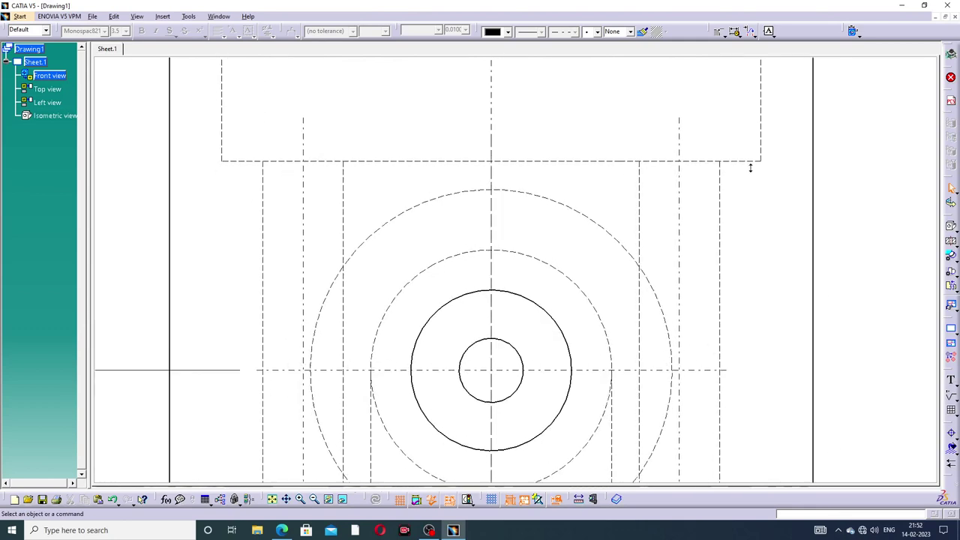
{"action": "mouse_move", "coordinate": [750, 168]}
{"action": "middle_mouse_down"}
{"action": "mouse_move", "coordinate": [765, 262]}
{"action": "mouse_move", "coordinate": [653, 64]}
{"action": "middle_mouse_up"}
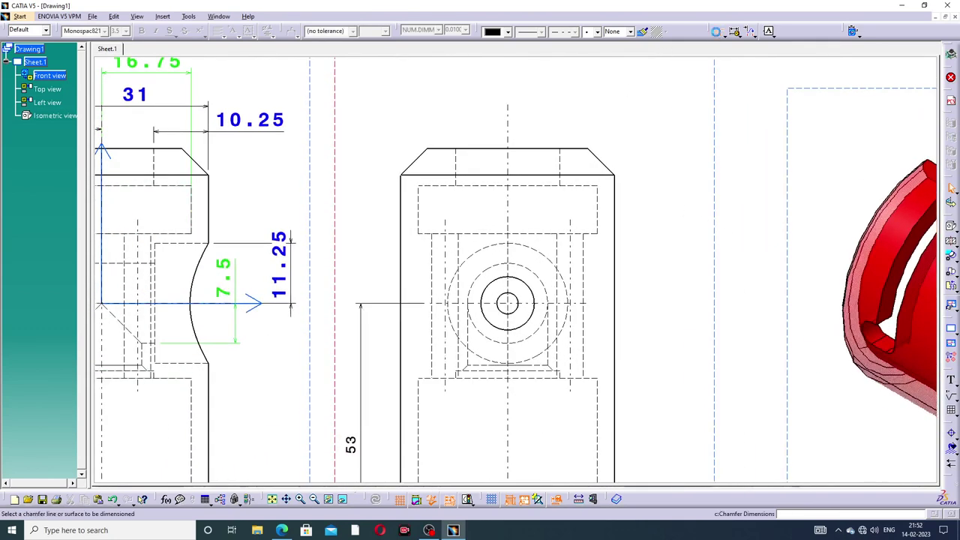
{"action": "left_click", "coordinate": [602, 158]}
{"action": "left_click", "coordinate": [614, 180]}
{"action": "left_click", "coordinate": [623, 143]}
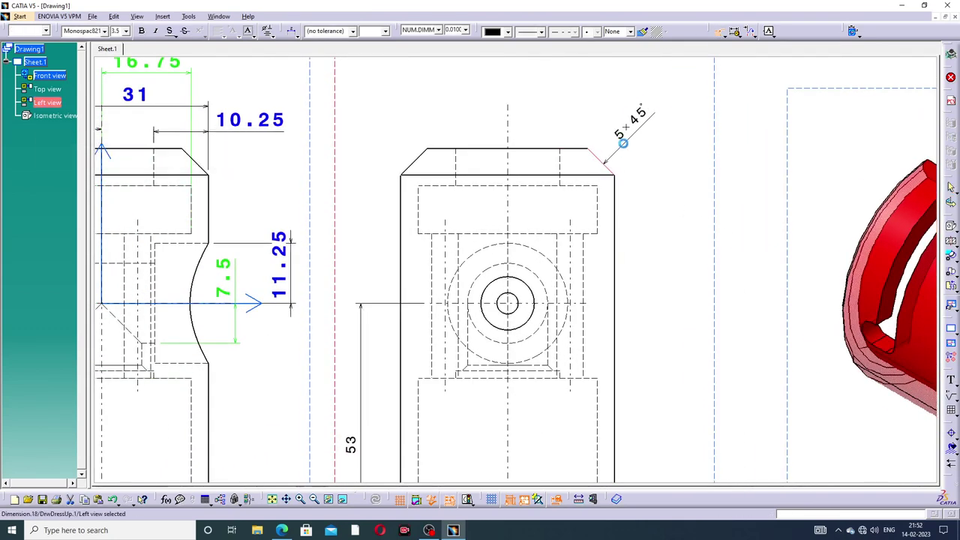
{"action": "left_click", "coordinate": [652, 178]}
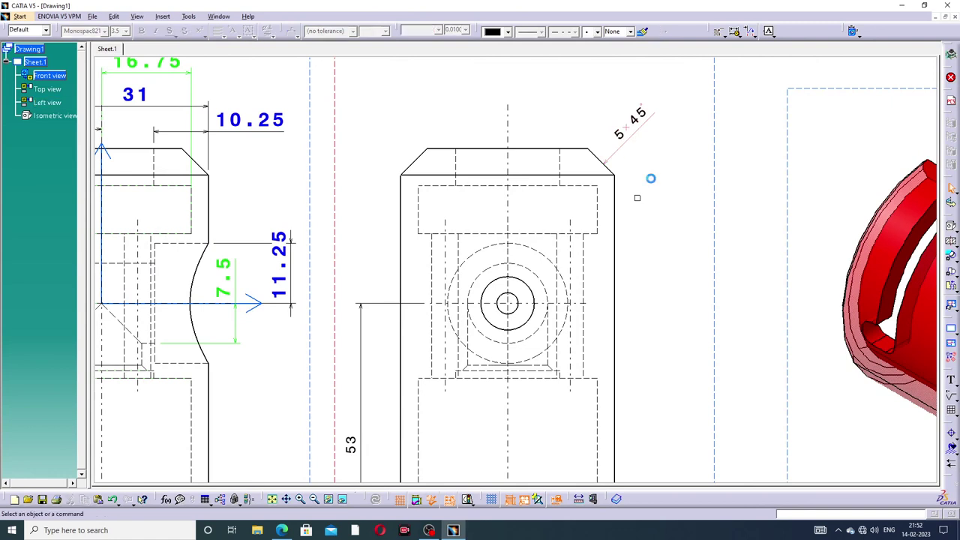
{"action": "left_click", "coordinate": [726, 35]}
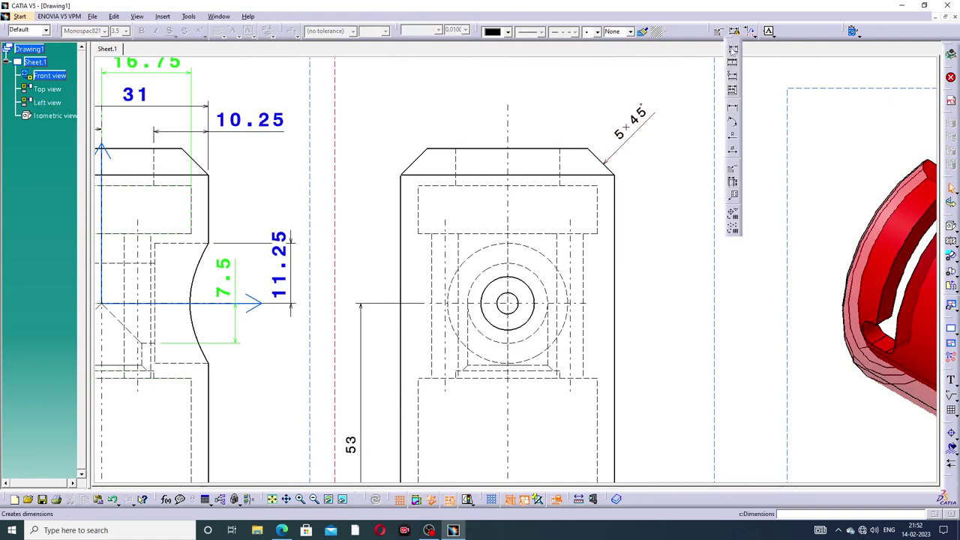
Add an 82 overall height dimension right of the Left view and move the 1×45° callout down-right.
{"action": "left_click", "coordinate": [732, 55]}
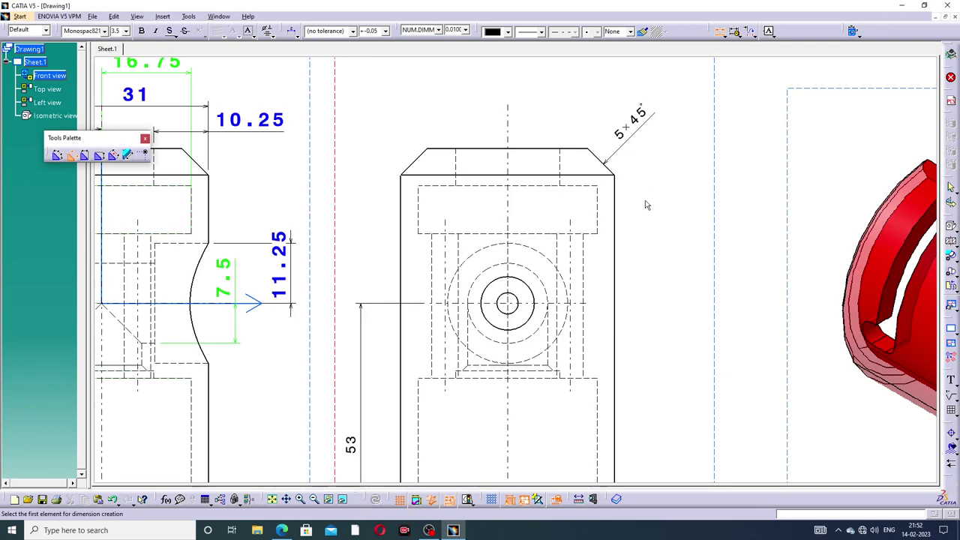
{"action": "mouse_move", "coordinate": [645, 203]}
{"action": "middle_mouse_down"}
{"action": "mouse_move", "coordinate": [681, 186]}
{"action": "mouse_move", "coordinate": [684, 205]}
{"action": "middle_mouse_up"}
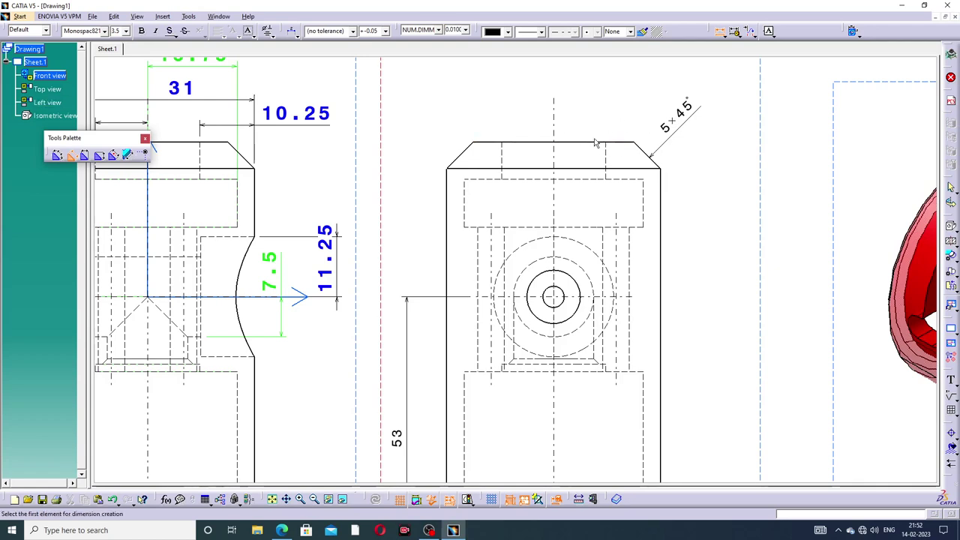
{"action": "middle_click_drag", "start_coordinate": [615, 199], "coordinate": [598, 141]}
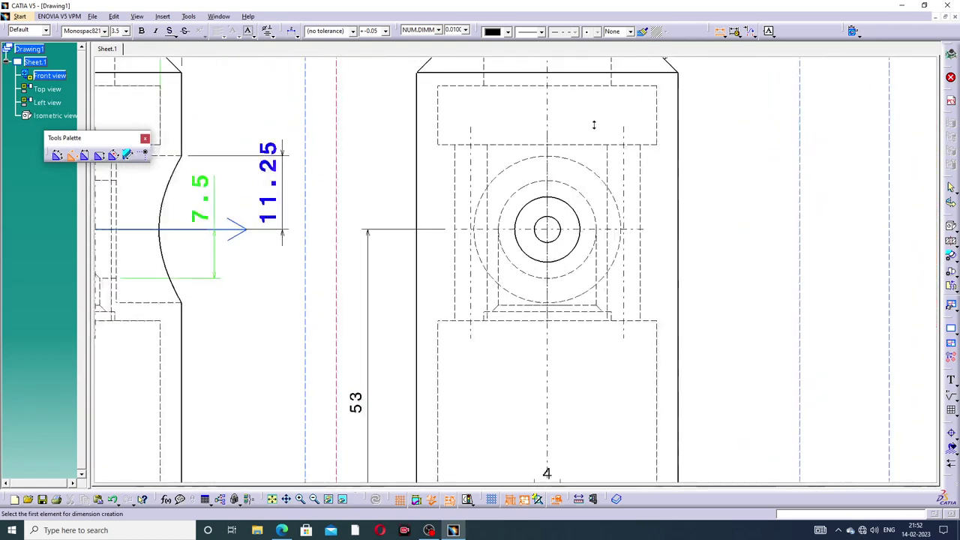
{"action": "scroll", "coordinate": [593, 135], "scroll_direction": "down", "scroll_amount": 2}
{"action": "left_click", "coordinate": [575, 126]}
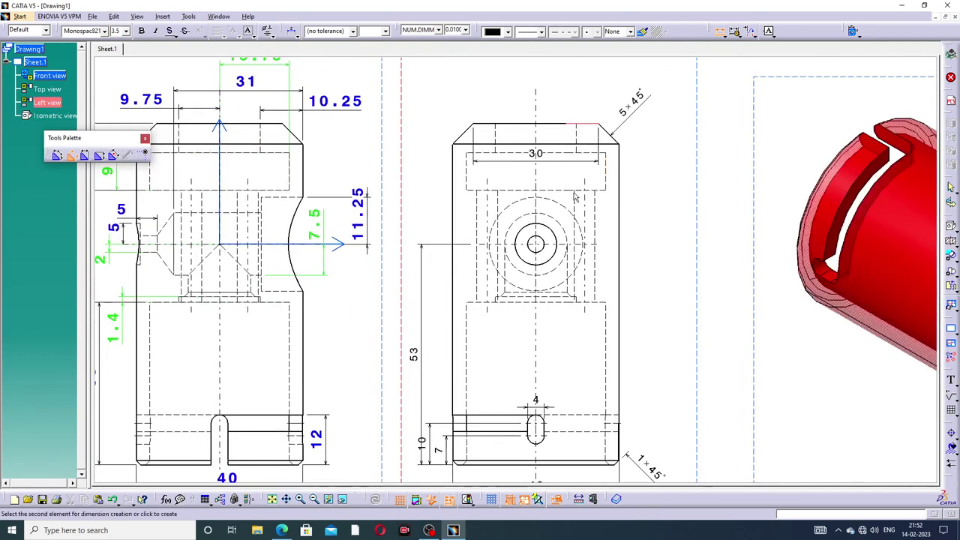
{"action": "left_click", "coordinate": [570, 465]}
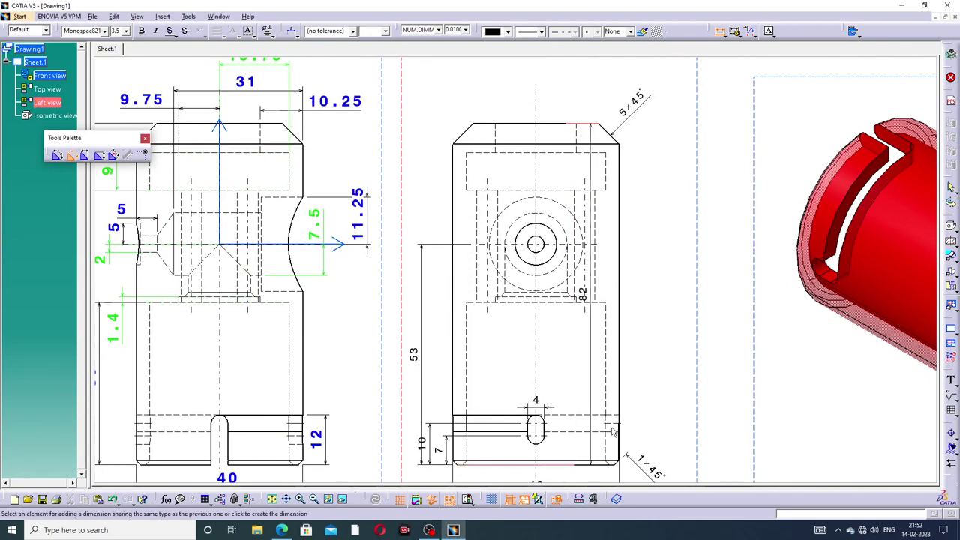
{"action": "left_click", "coordinate": [671, 373]}
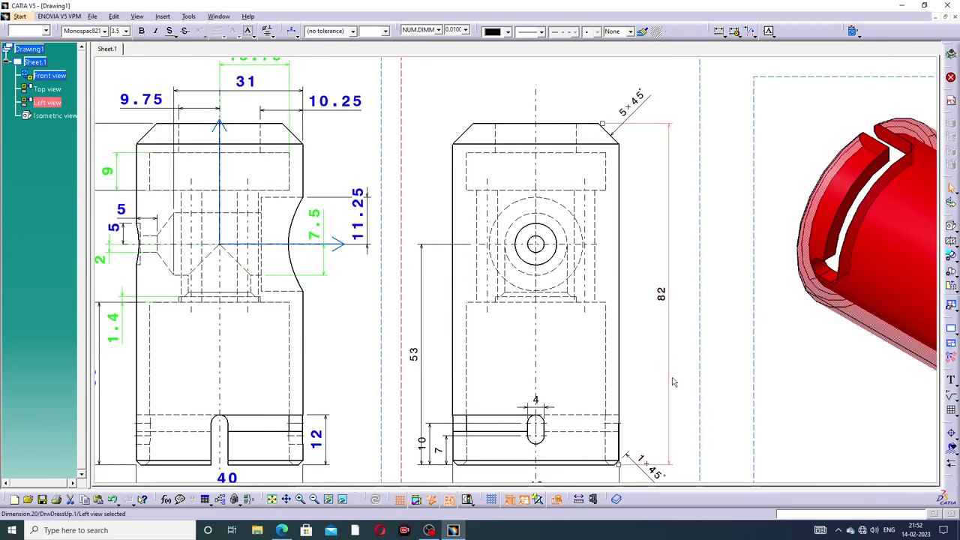
{"action": "middle_click_drag", "start_coordinate": [672, 374], "coordinate": [675, 319]}
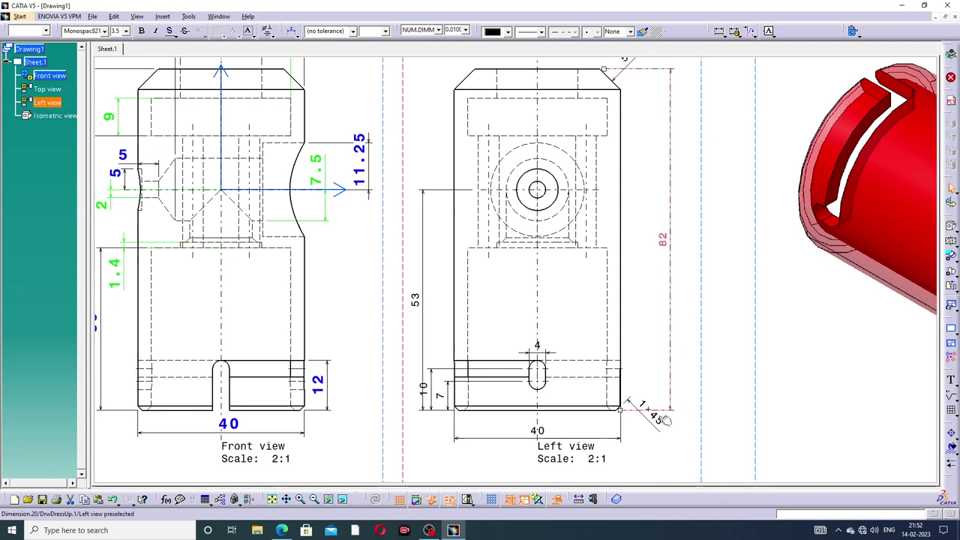
{"action": "mouse_move", "coordinate": [656, 420]}
{"action": "left_mouse_down"}
{"action": "mouse_move", "coordinate": [675, 450]}
{"action": "mouse_move", "coordinate": [662, 457]}
{"action": "left_mouse_up"}
{"action": "left_click", "coordinate": [697, 394]}
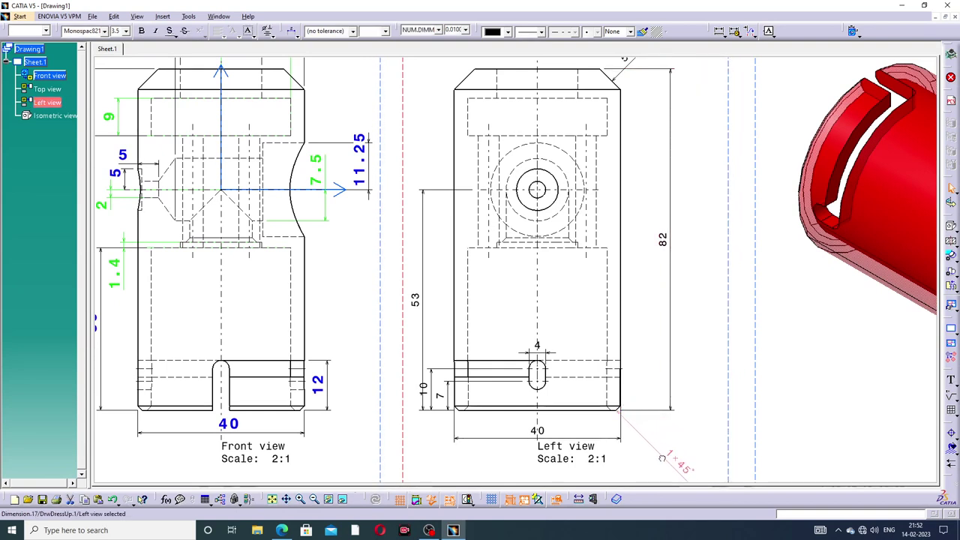
{"action": "left_click", "coordinate": [720, 343]}
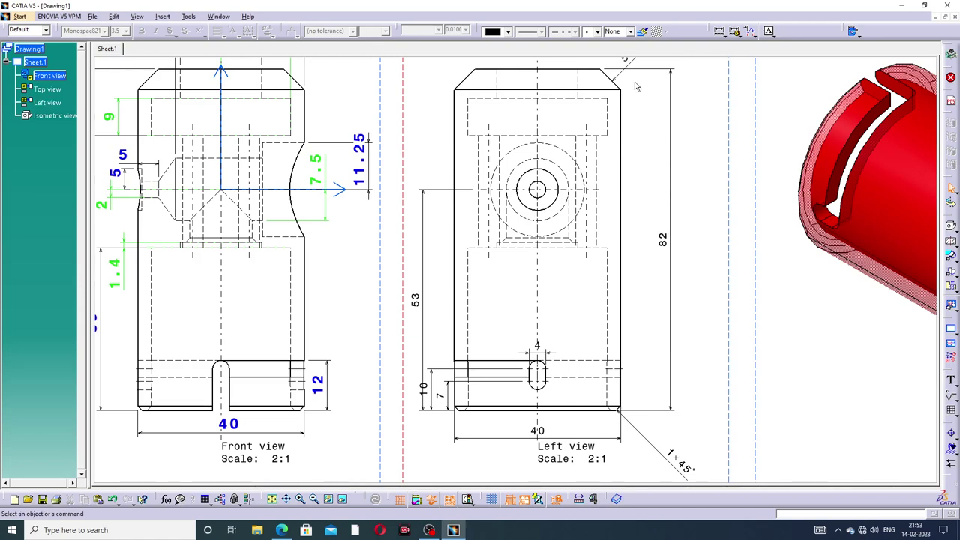
Discard stray dimension previews, then place an R7.5 radius on the dashed circle around the hole.
{"action": "left_click", "coordinate": [718, 31]}
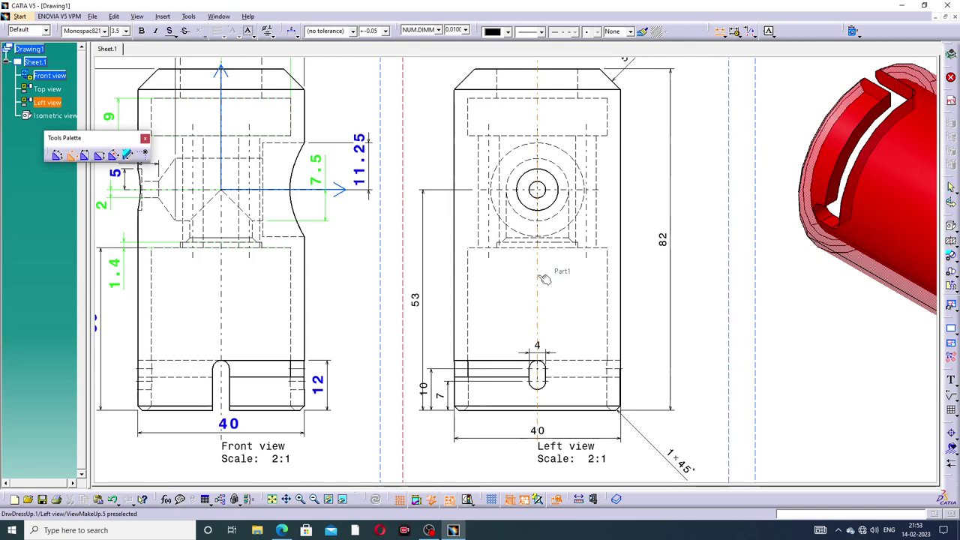
{"action": "left_click", "coordinate": [541, 277]}
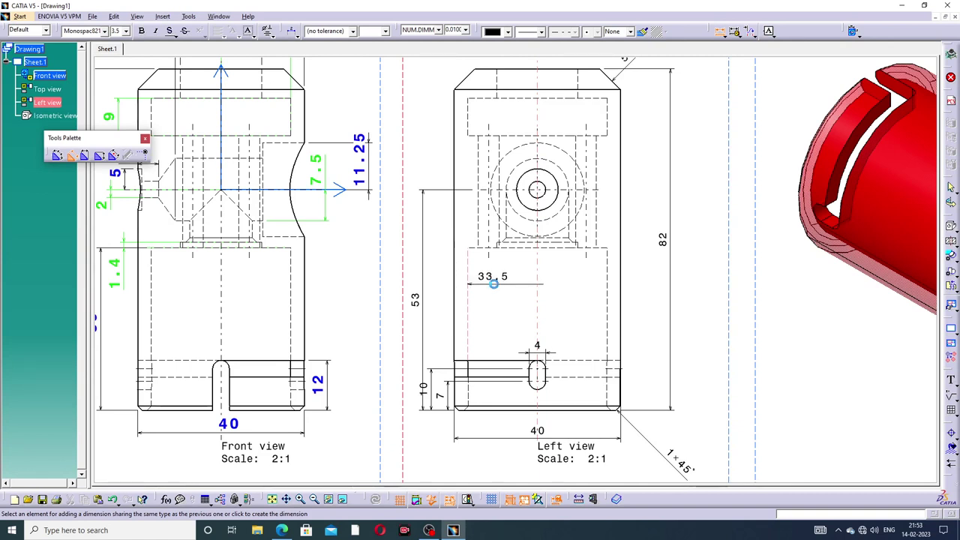
{"action": "key", "text": "Escape"}
{"action": "left_click", "coordinate": [951, 303]}
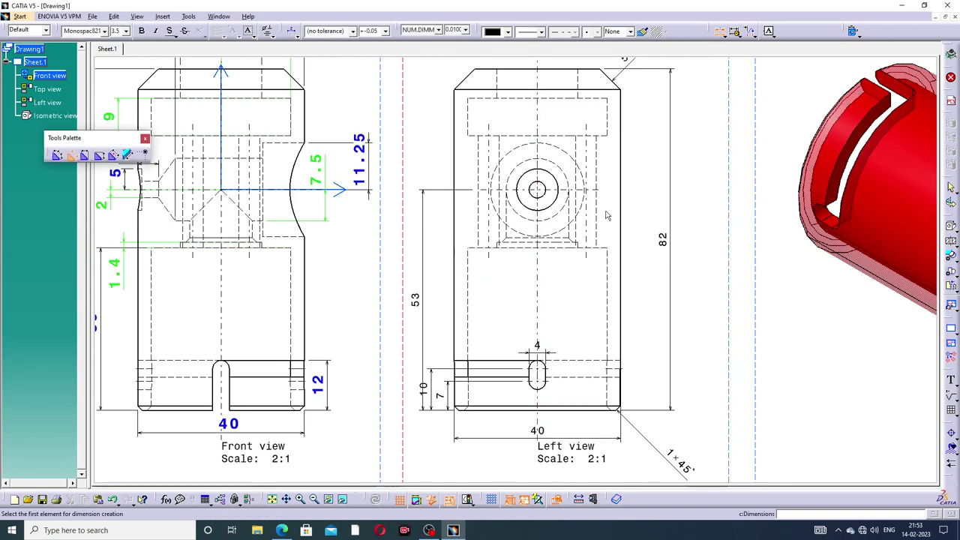
{"action": "left_click", "coordinate": [536, 277]}
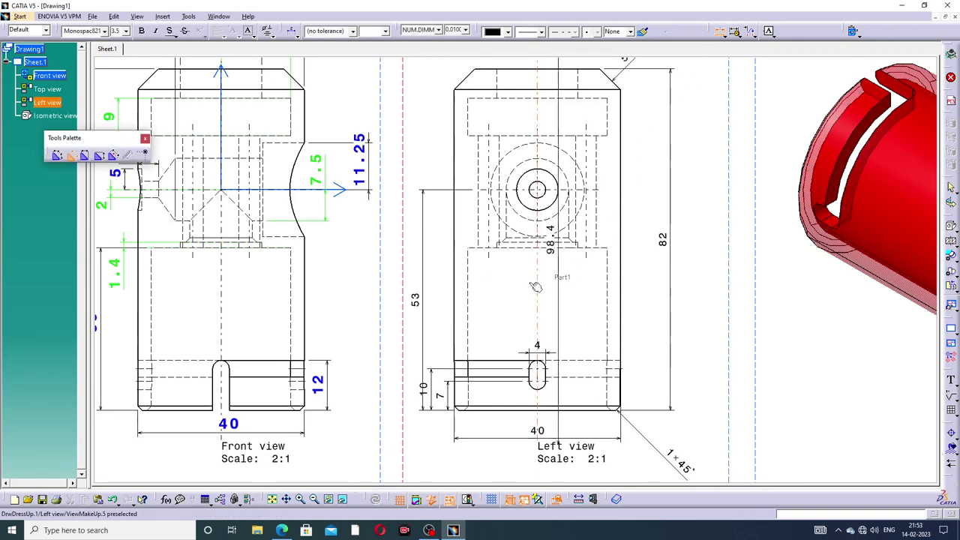
{"action": "left_click", "coordinate": [470, 291]}
{"action": "key", "text": "Escape"}
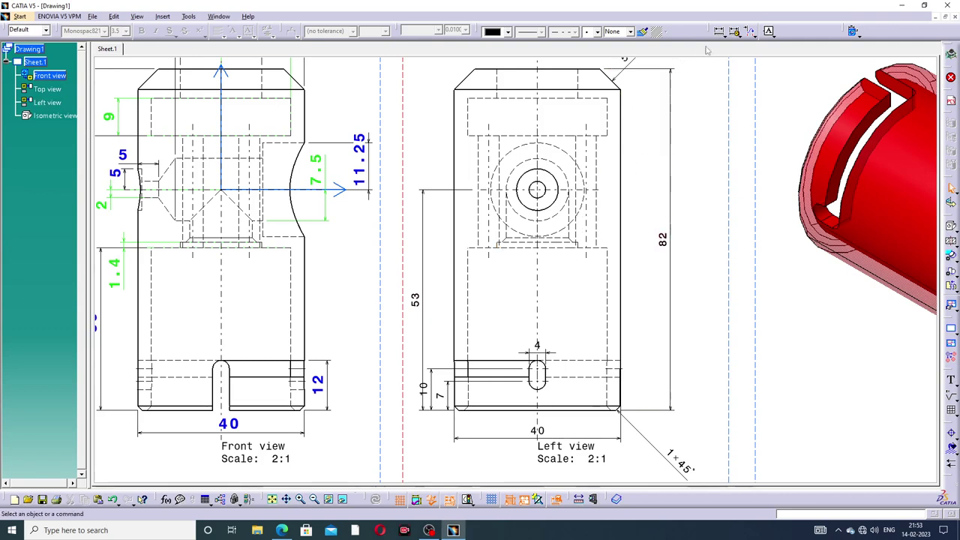
{"action": "left_click", "coordinate": [560, 165]}
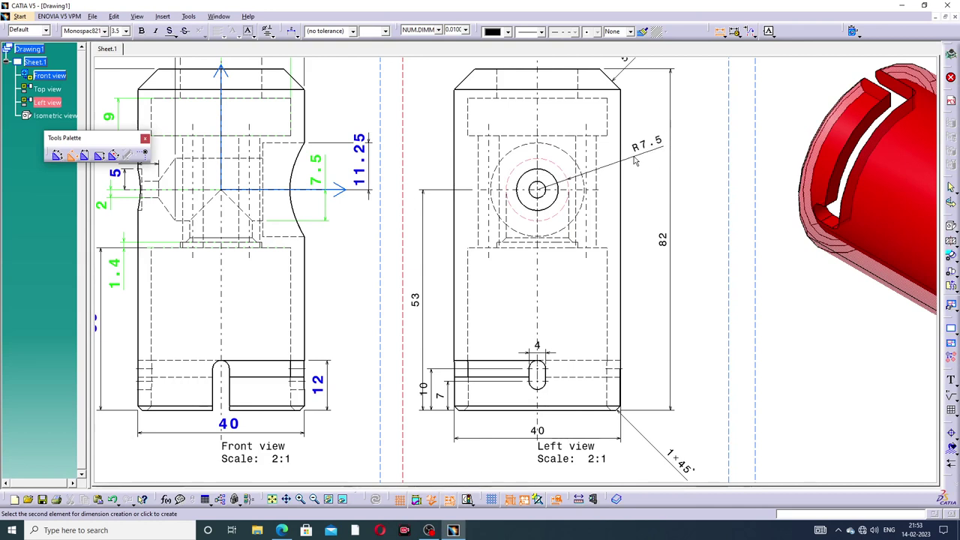
{"action": "left_click", "coordinate": [636, 160]}
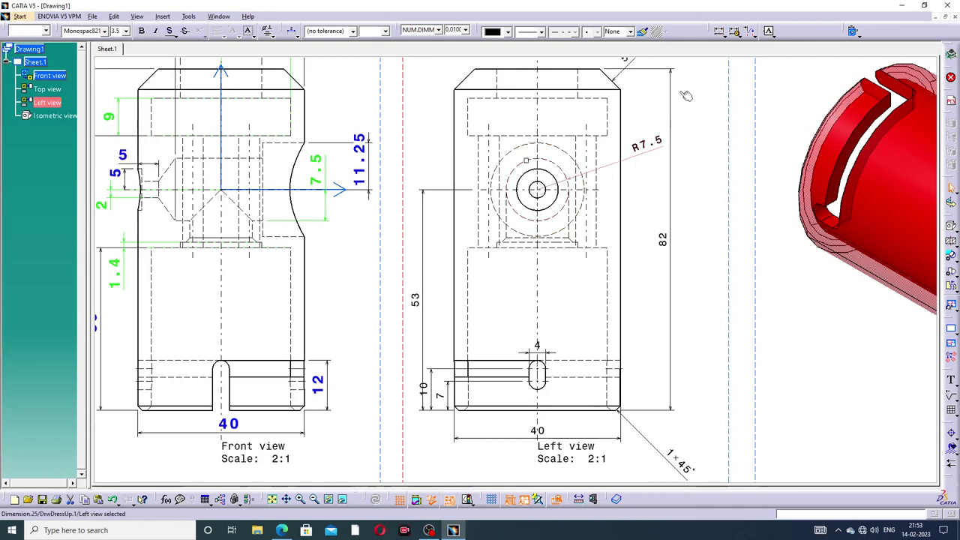
{"action": "left_click", "coordinate": [722, 32]}
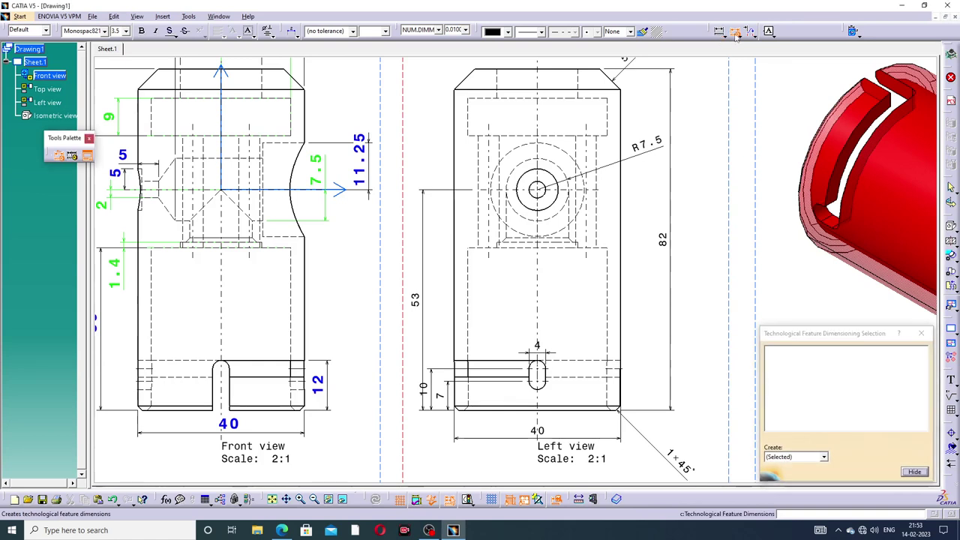
Dimension the Left view's outer dashed circle with an R11.25 radius.
{"action": "left_click", "coordinate": [724, 33]}
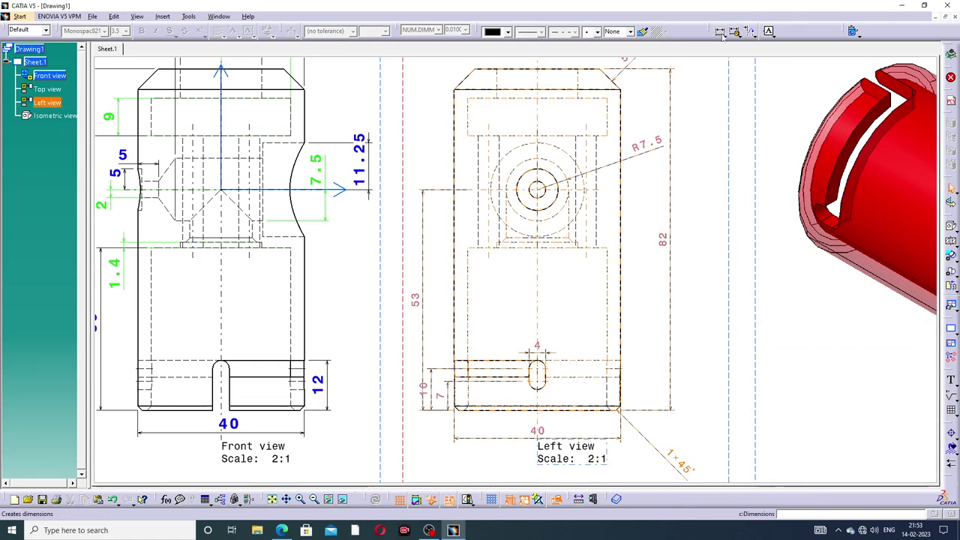
{"action": "left_click", "coordinate": [726, 35]}
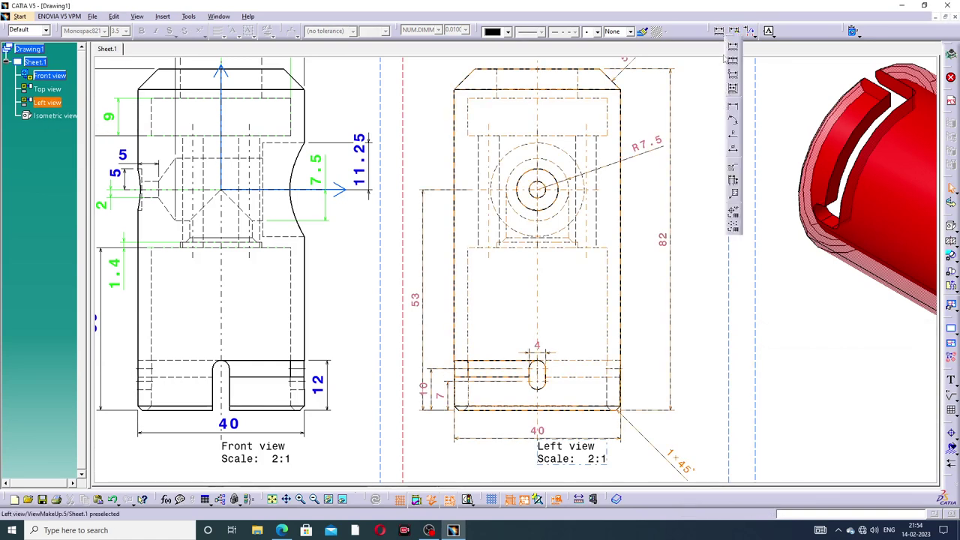
{"action": "left_click", "coordinate": [733, 105]}
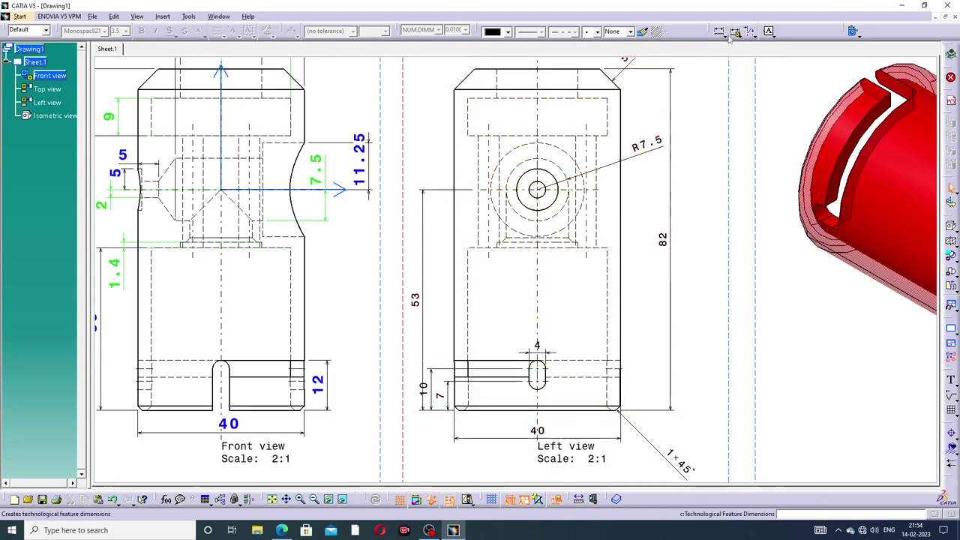
{"action": "left_click", "coordinate": [578, 161]}
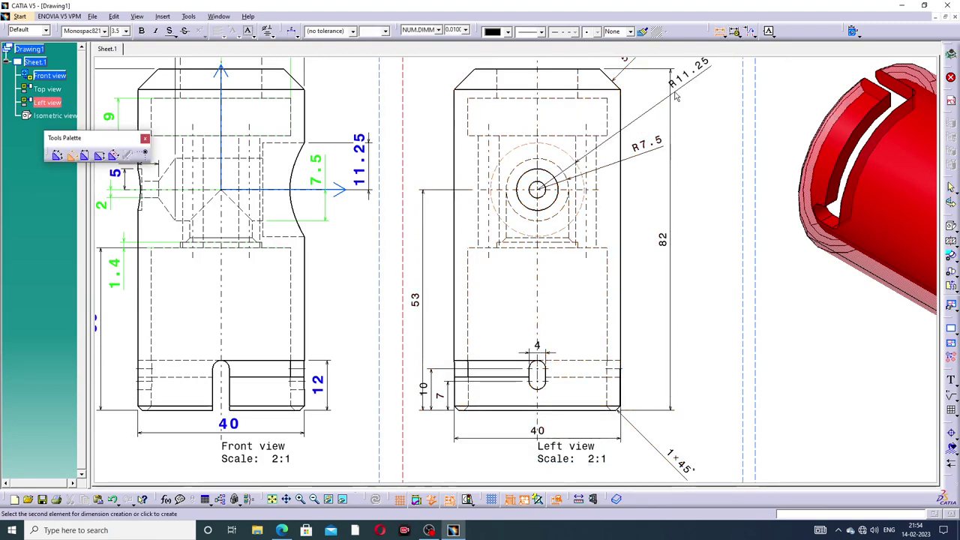
{"action": "left_click", "coordinate": [674, 105]}
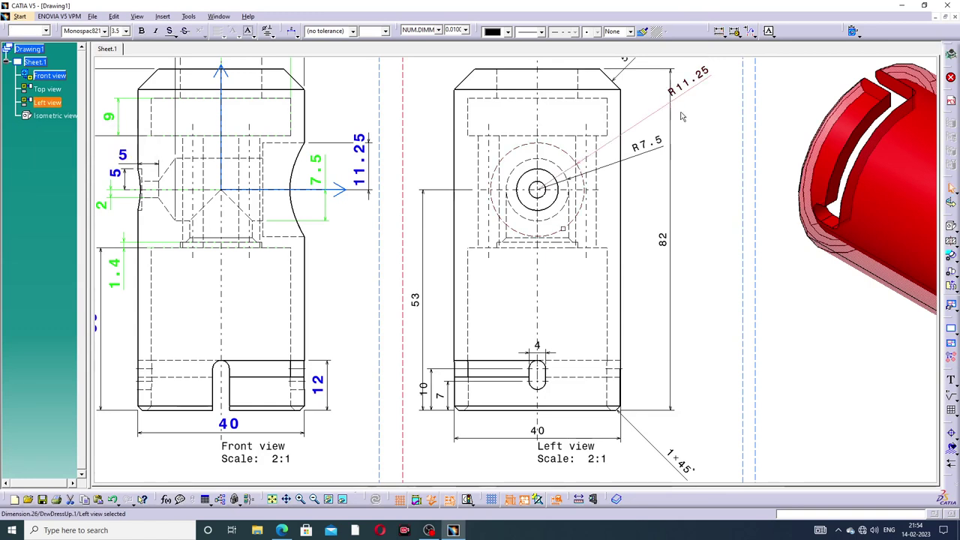
{"action": "left_click", "coordinate": [697, 177]}
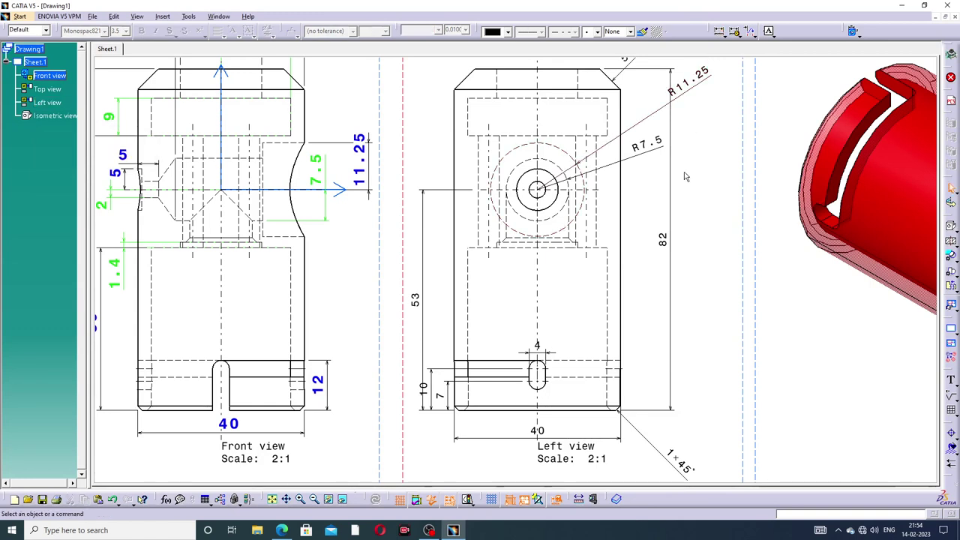
Add an R5 radius dimension to the circle around the hole.
{"action": "left_click", "coordinate": [720, 32]}
{"action": "left_click", "coordinate": [570, 179]}
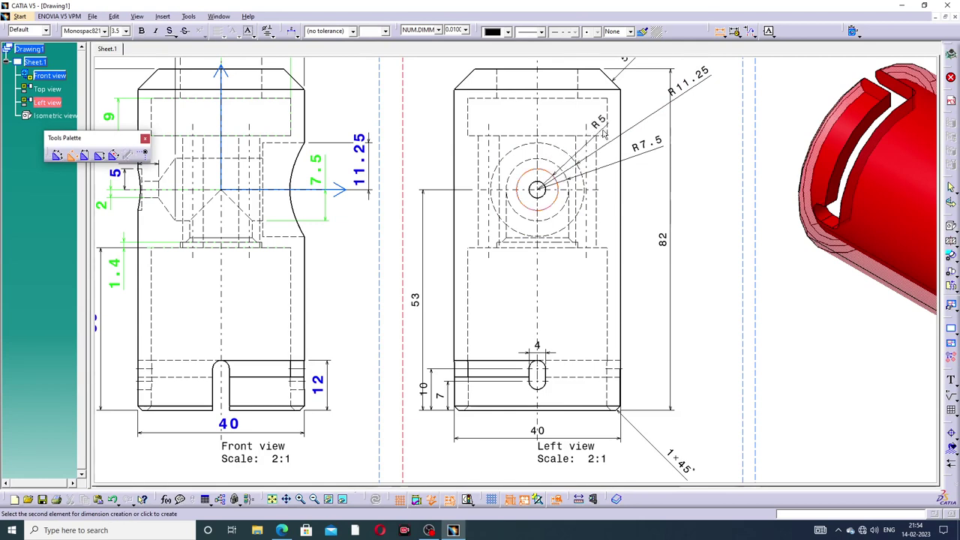
{"action": "left_click", "coordinate": [639, 108]}
{"action": "left_click", "coordinate": [690, 152]}
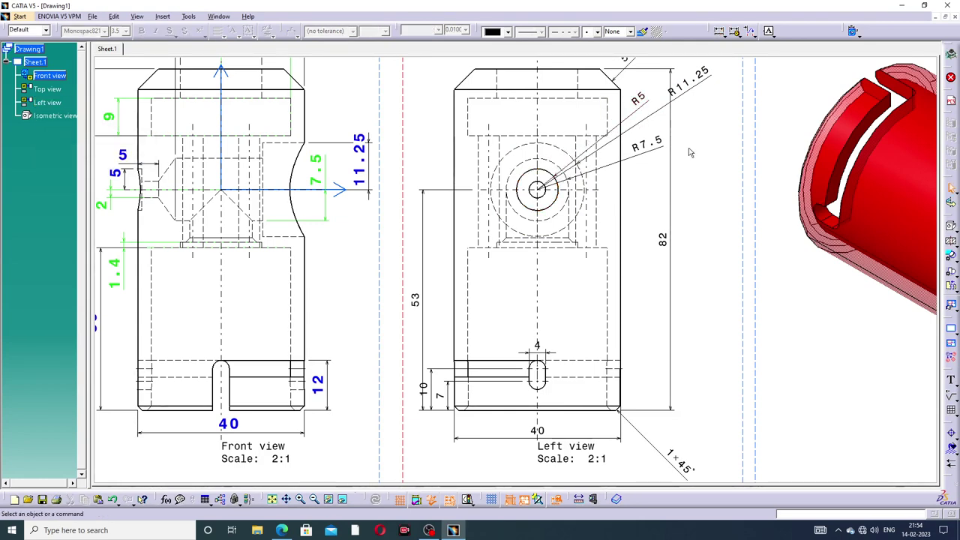
{"action": "middle_click_drag", "start_coordinate": [575, 267], "coordinate": [598, 261]}
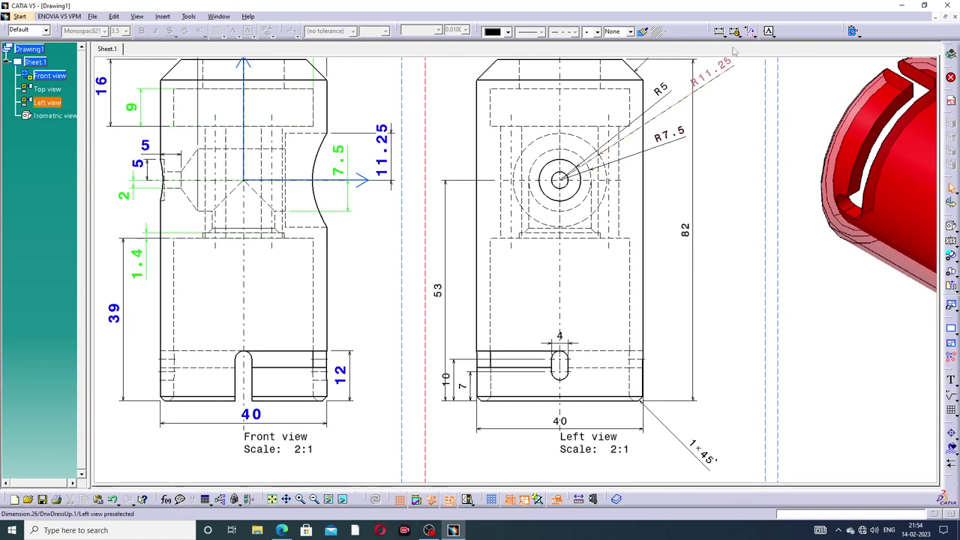
{"action": "left_click", "coordinate": [711, 68]}
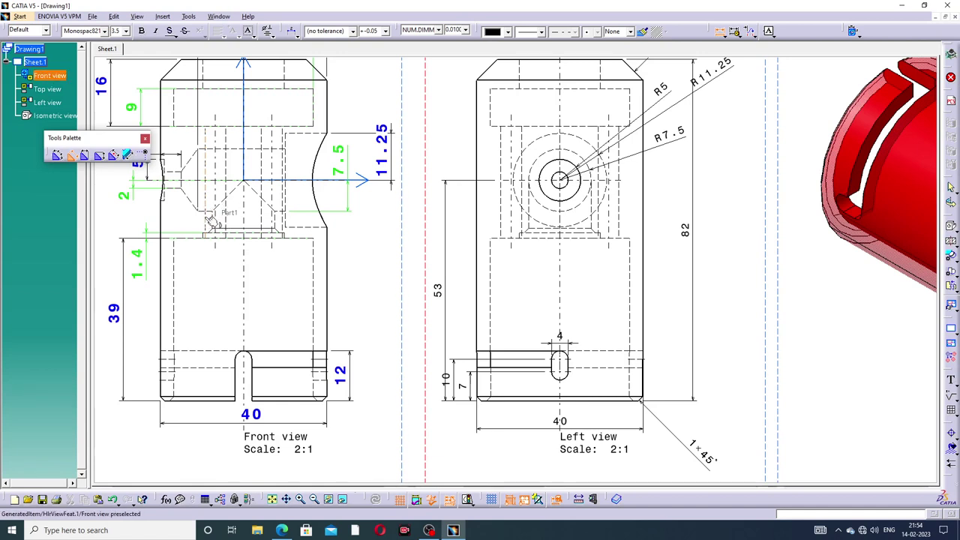
Dimension the front view's hole with 19.25 below it and 15 above the 19.25.
{"action": "left_click", "coordinate": [219, 225]}
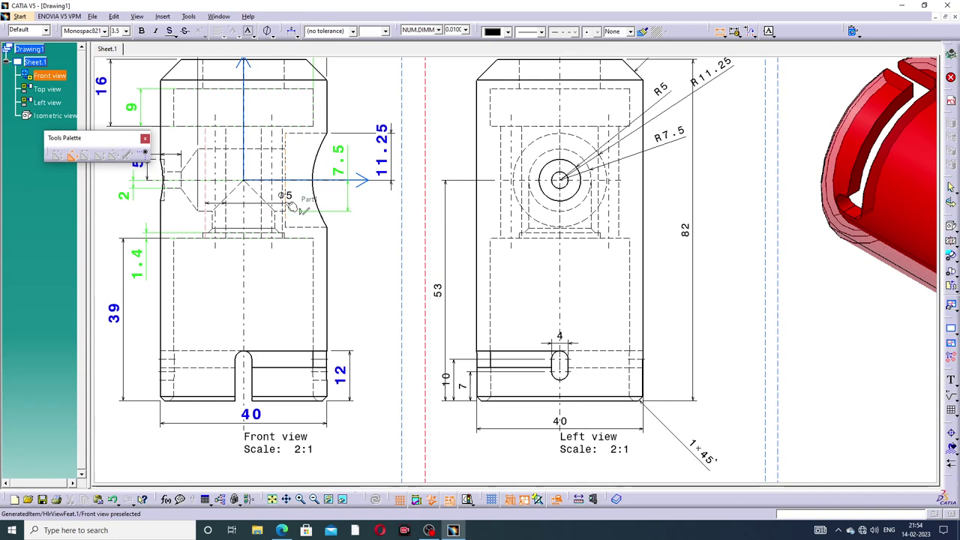
{"action": "left_click", "coordinate": [286, 201]}
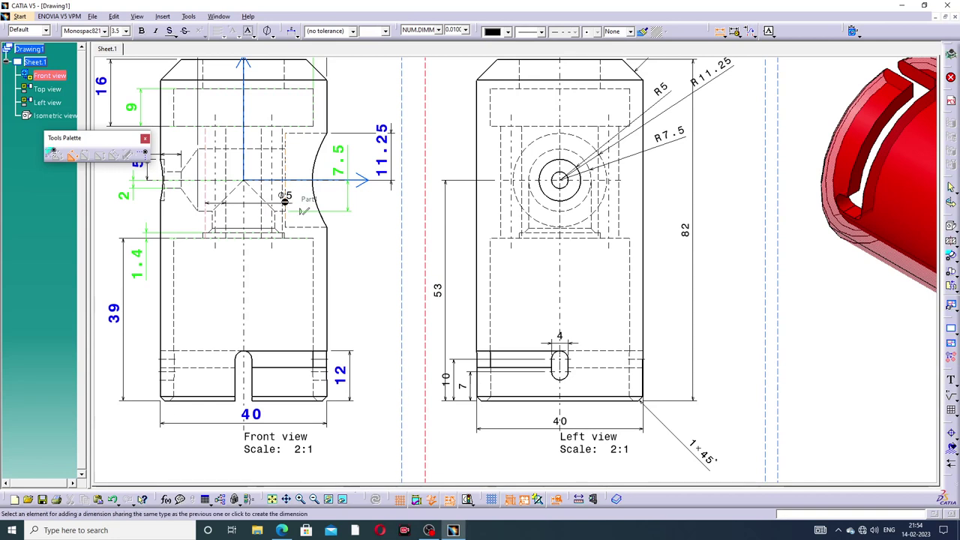
{"action": "left_click", "coordinate": [250, 295]}
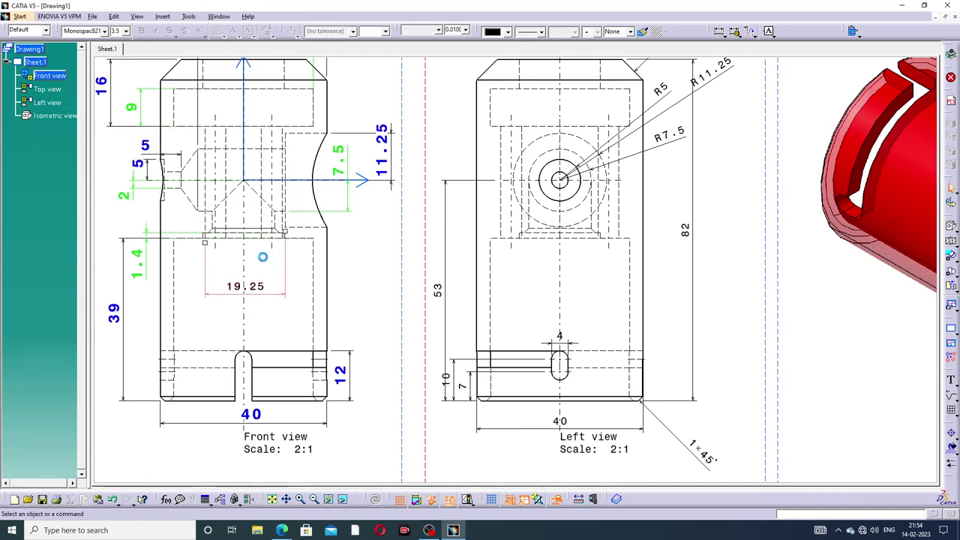
{"action": "left_click", "coordinate": [263, 257]}
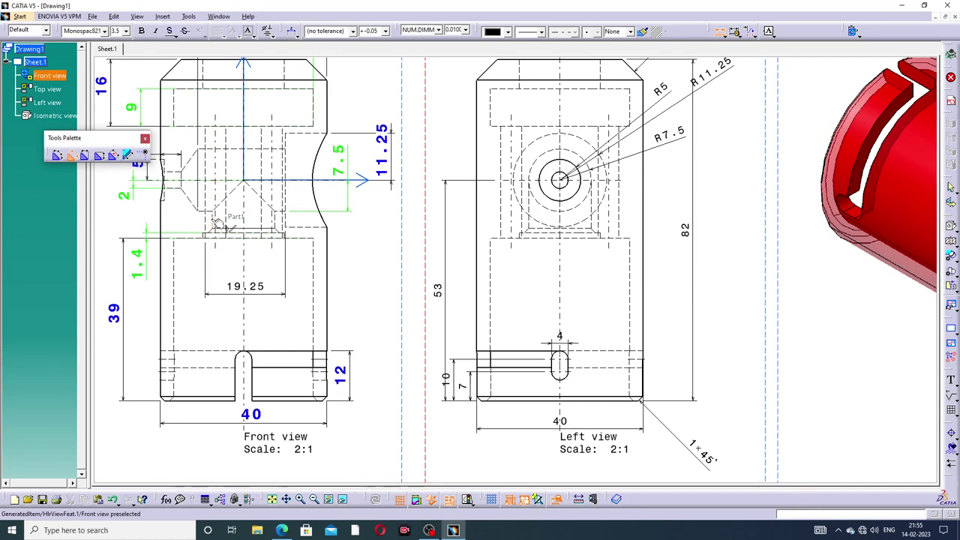
{"action": "left_click", "coordinate": [215, 224]}
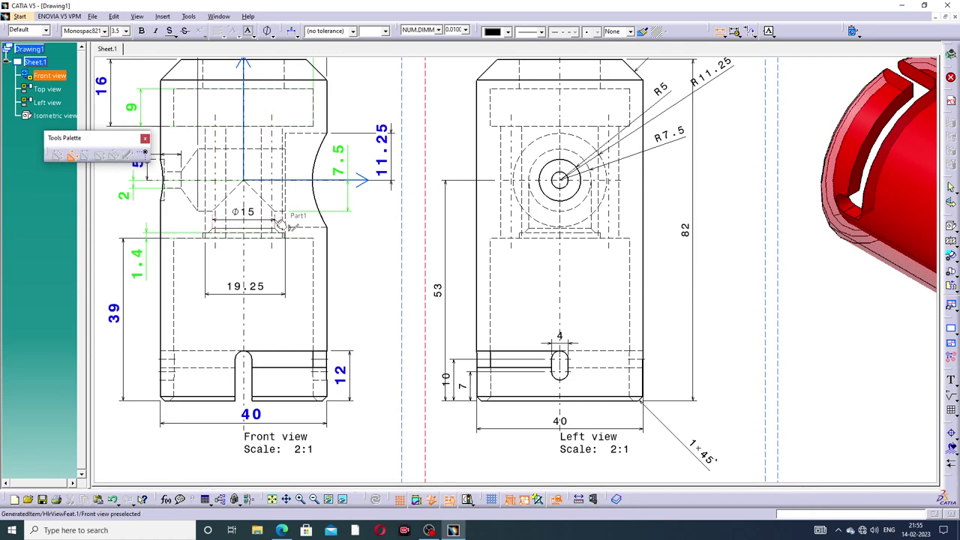
{"action": "left_click", "coordinate": [255, 266]}
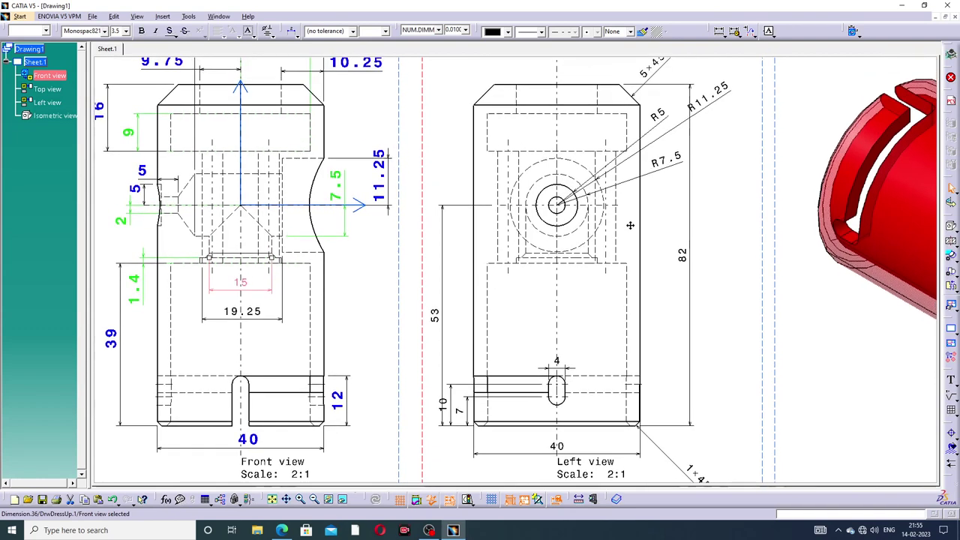
Delete the R11.25 and R7.5 radius dimensions from the Left view.
{"action": "scroll", "coordinate": [674, 150], "scroll_direction": "up", "scroll_amount": 1}
{"action": "left_click", "coordinate": [717, 99]}
{"action": "key", "text": "Delete"}
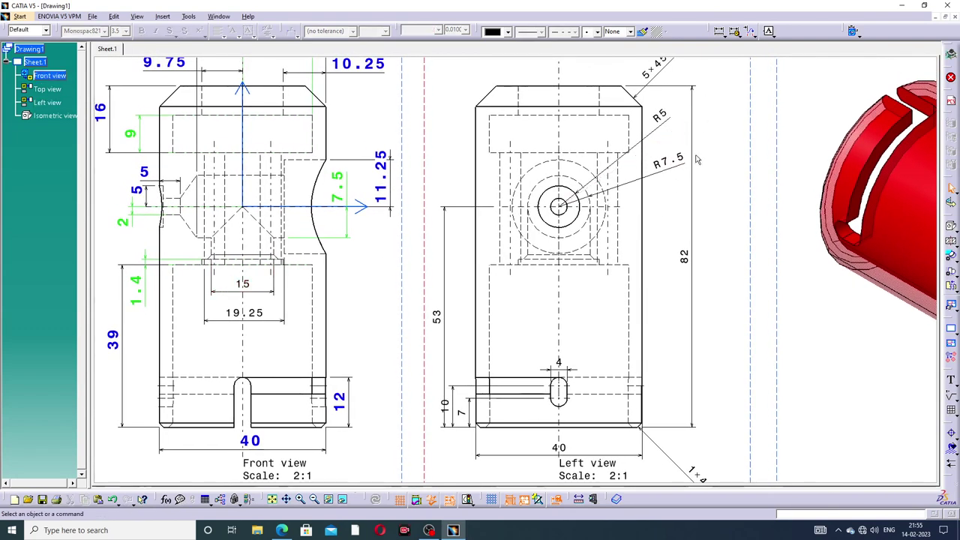
{"action": "left_click", "coordinate": [671, 163]}
{"action": "key", "text": "Delete"}
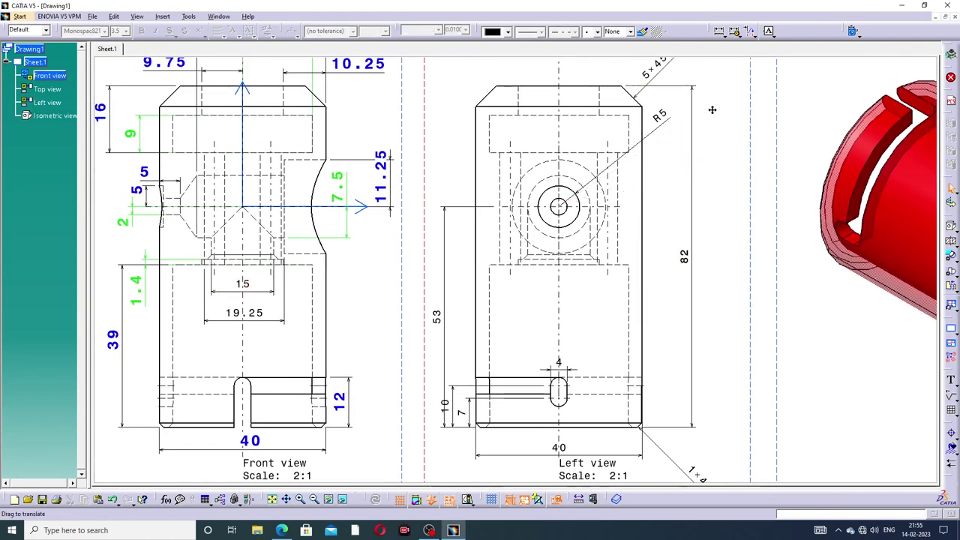
{"action": "scroll", "coordinate": [709, 150], "scroll_direction": "up", "scroll_amount": 1}
Move the Left view label and the 5x45° chamfer note clear of the dimensions.
{"action": "middle_click_drag", "start_coordinate": [713, 226], "coordinate": [671, 349]}
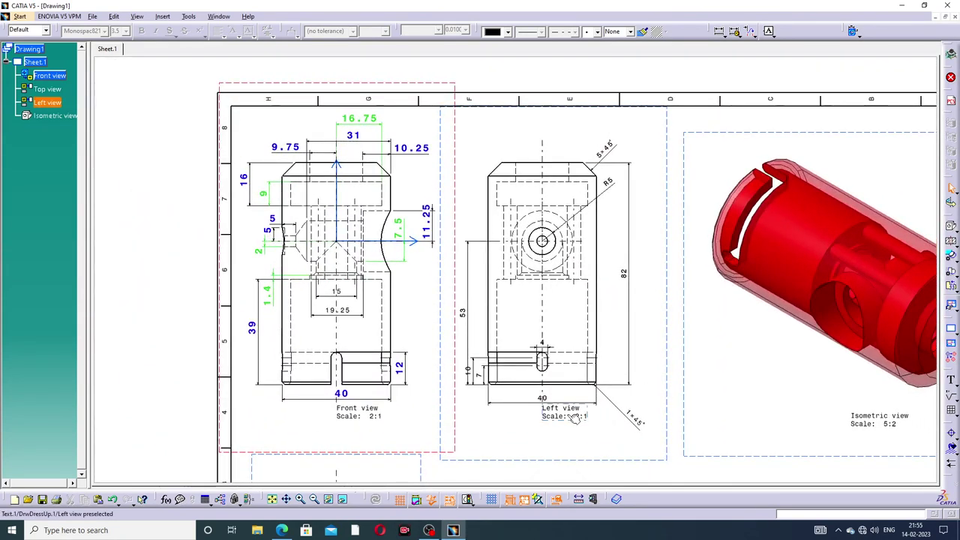
{"action": "left_click_drag", "start_coordinate": [570, 408], "coordinate": [546, 434]}
{"action": "left_click_drag", "start_coordinate": [604, 156], "coordinate": [616, 141]}
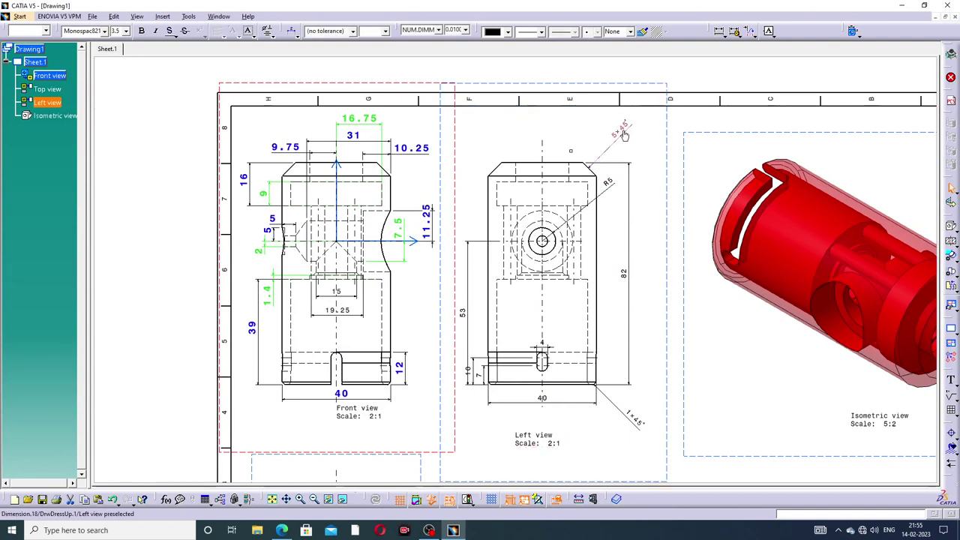
Select the R5, 82, 1x45°, 40, 10, 7 and 53 dimensions plus the front view's 15 and 19.25.
{"action": "left_click", "coordinate": [609, 182], "text": "ctrl"}
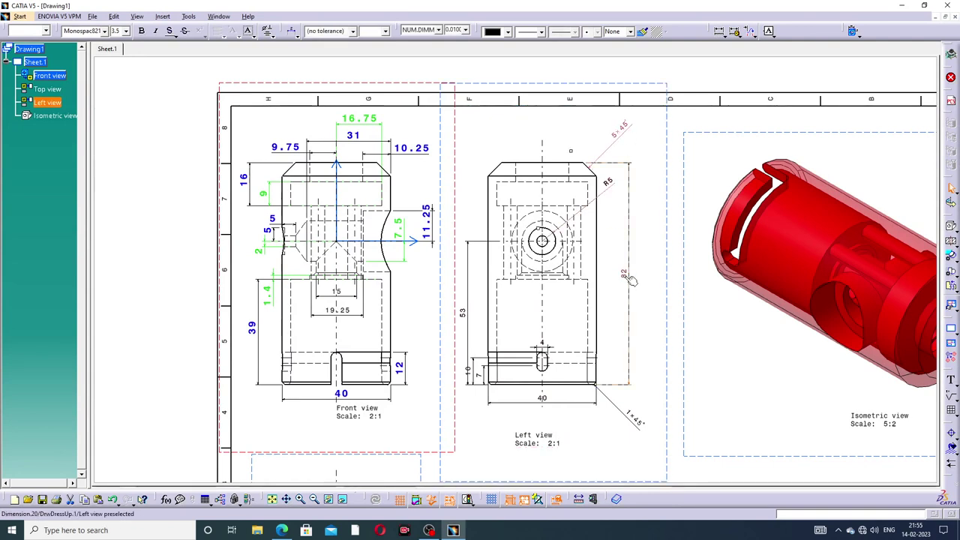
{"action": "left_click", "coordinate": [624, 273], "text": "ctrl"}
{"action": "left_click", "coordinate": [636, 420], "text": "ctrl"}
{"action": "left_click", "coordinate": [540, 402], "text": "ctrl"}
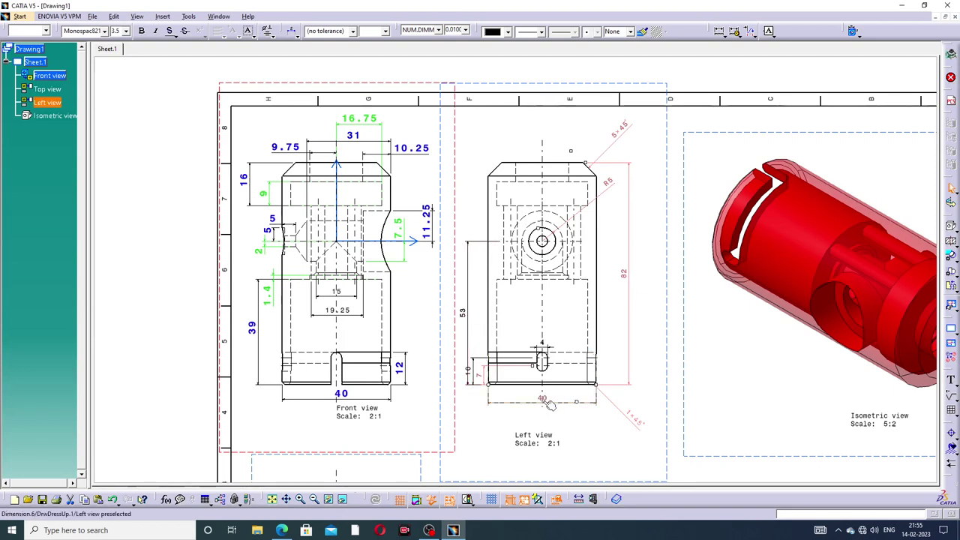
{"action": "left_click", "coordinate": [339, 314], "text": "ctrl"}
{"action": "left_click", "coordinate": [336, 292], "text": "ctrl"}
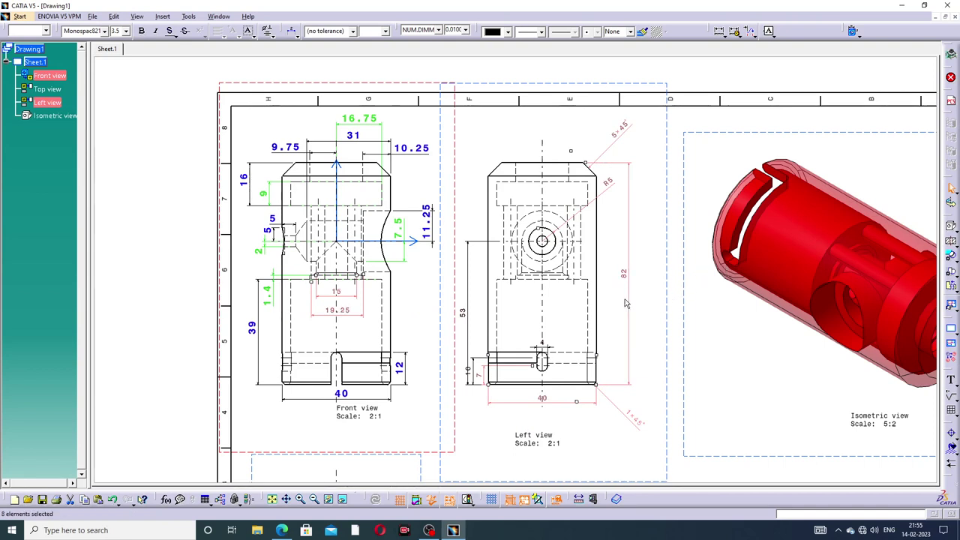
{"action": "left_click", "coordinate": [473, 371], "text": "ctrl"}
{"action": "left_click", "coordinate": [464, 315], "text": "ctrl"}
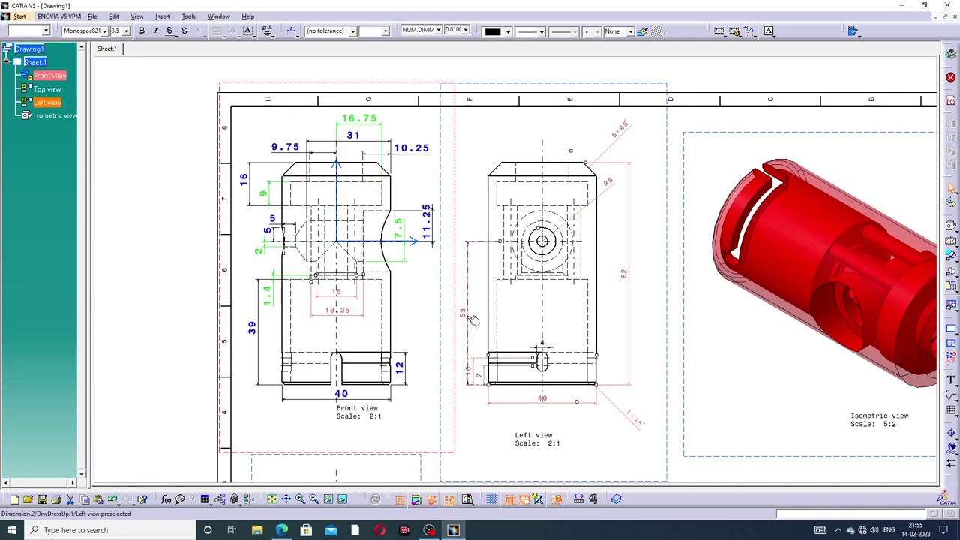
Give the selected dimensions 5 mm bold blue text in Properties.
{"action": "right_click", "coordinate": [466, 318]}
{"action": "left_click", "coordinate": [489, 171]}
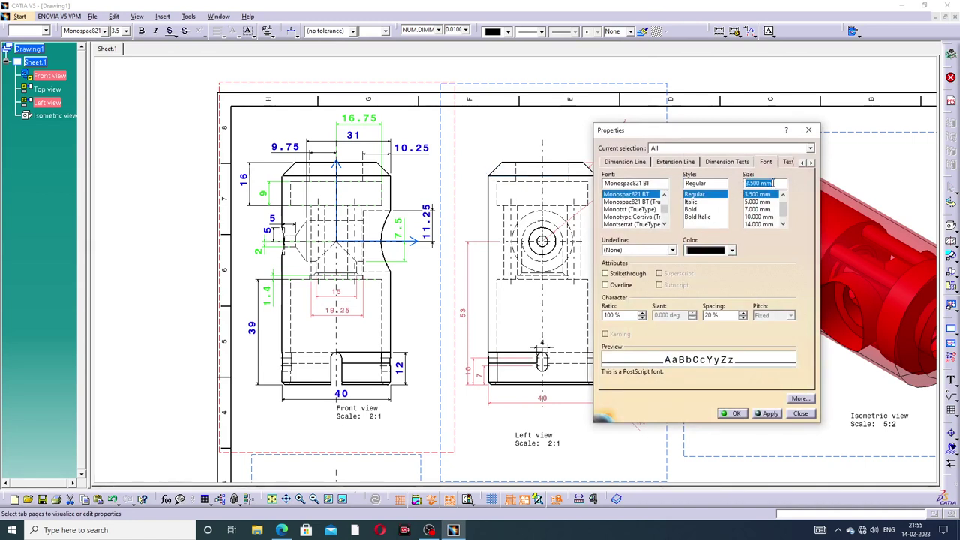
{"action": "type", "text": "5"}
{"action": "left_click", "coordinate": [694, 210]}
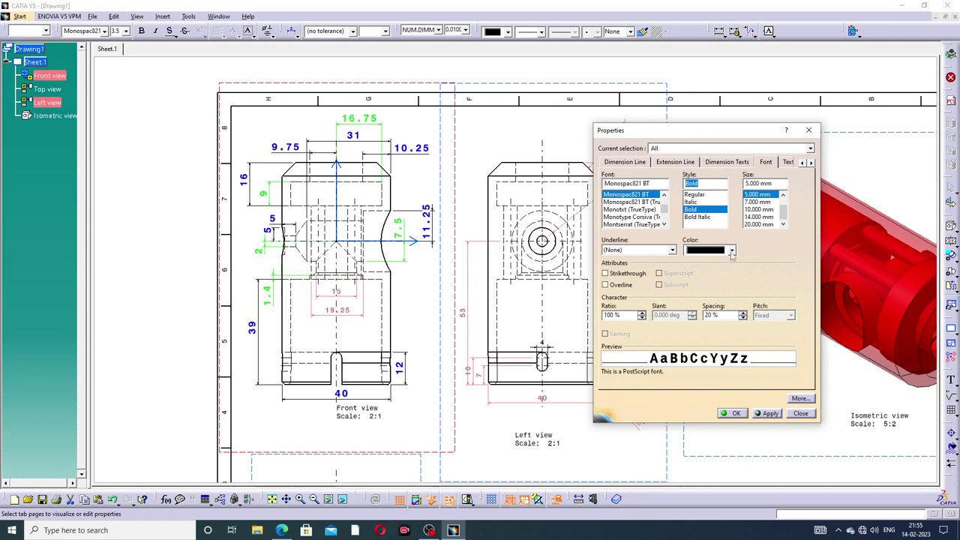
{"action": "left_click", "coordinate": [731, 251]}
{"action": "left_click", "coordinate": [716, 339]}
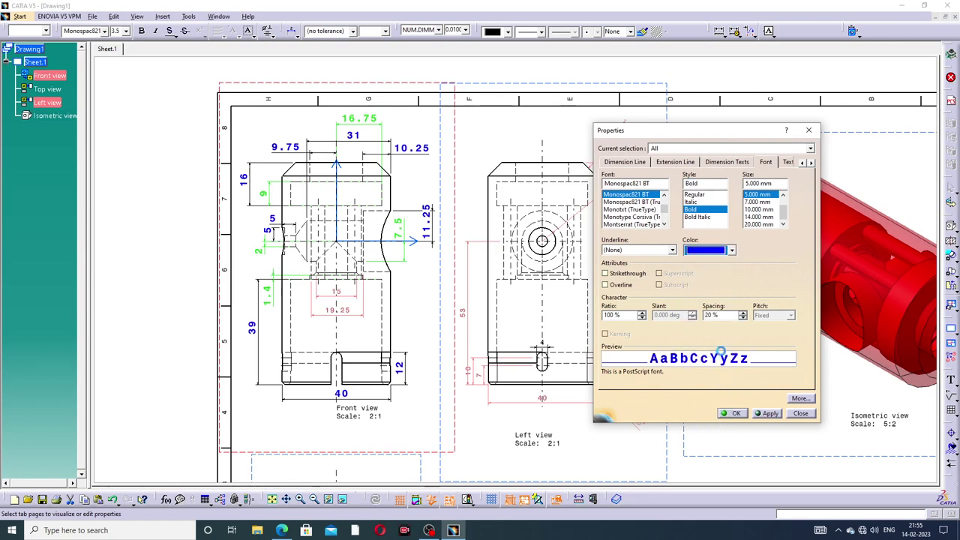
{"action": "left_click", "coordinate": [736, 413]}
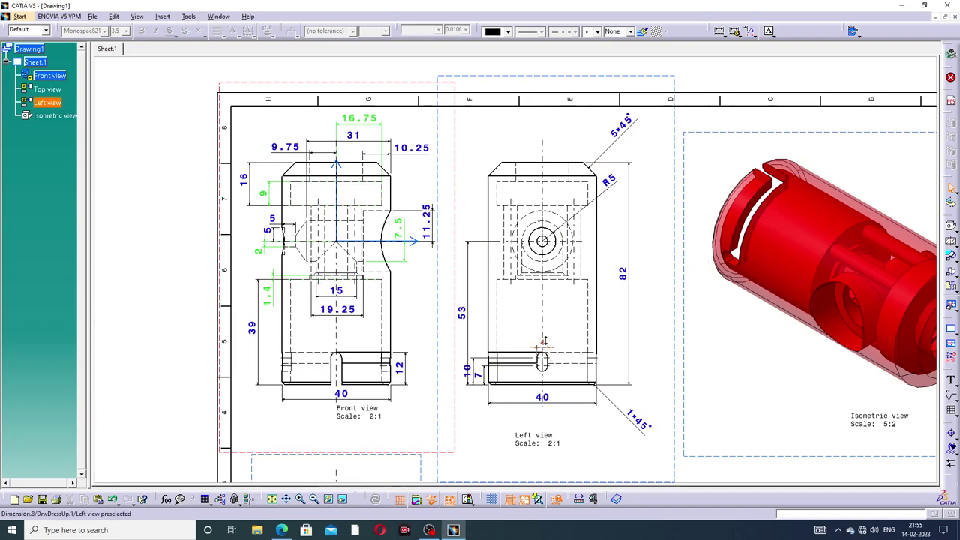
Format the left view's 4 slot-width dimension as 5 mm bold blue text via Properties.
{"action": "scroll", "coordinate": [544, 342], "scroll_direction": "up", "scroll_amount": 2}
{"action": "left_click", "coordinate": [557, 386]}
{"action": "right_click", "coordinate": [557, 386]}
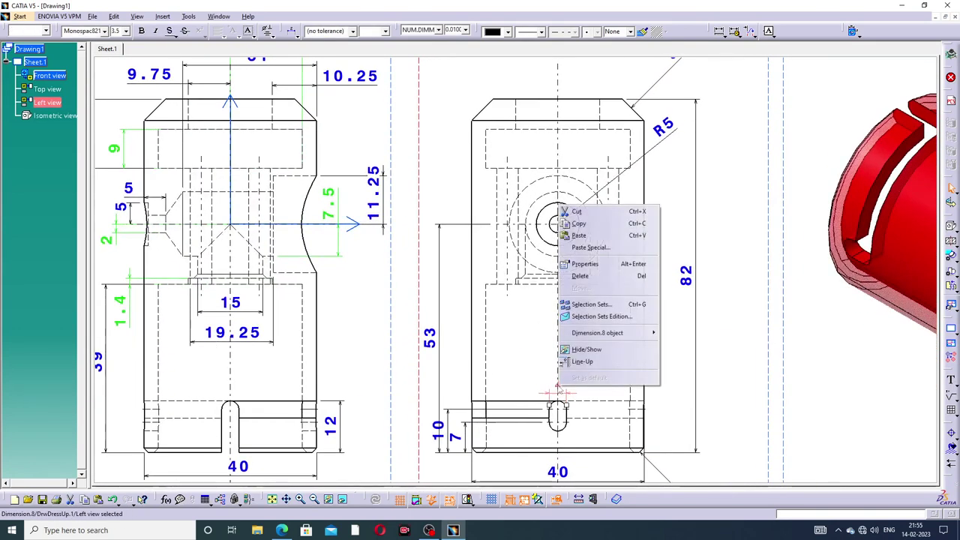
{"action": "left_click", "coordinate": [626, 263]}
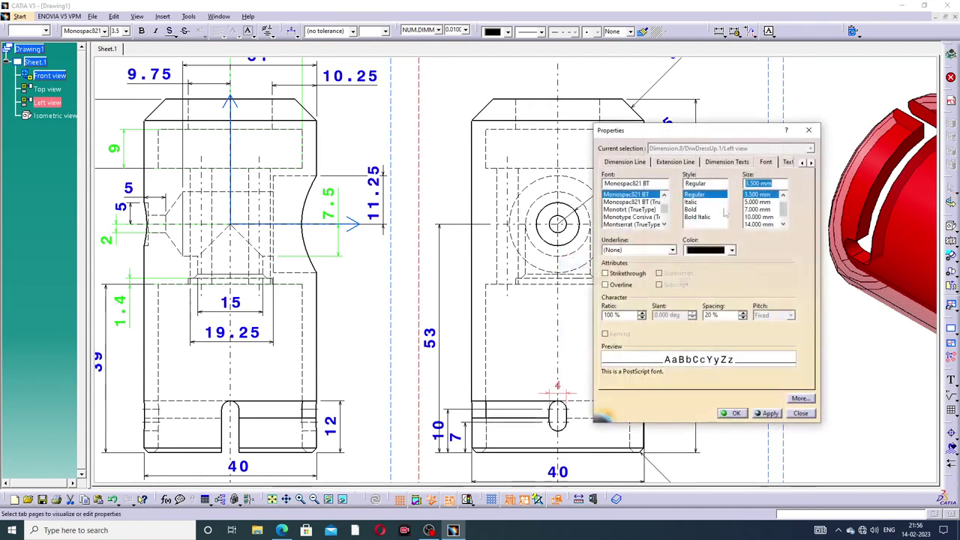
{"action": "type", "text": "5"}
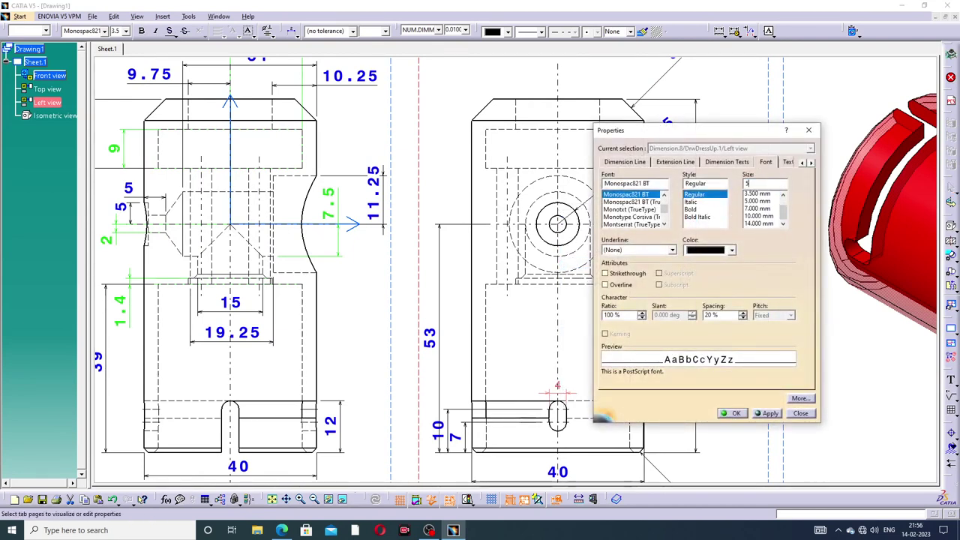
{"action": "left_click", "coordinate": [691, 210]}
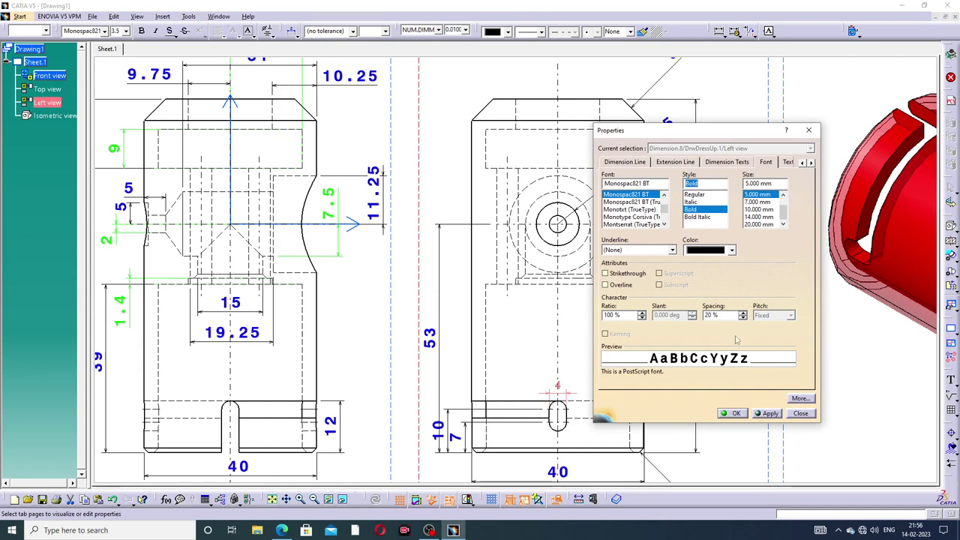
{"action": "left_click", "coordinate": [732, 251]}
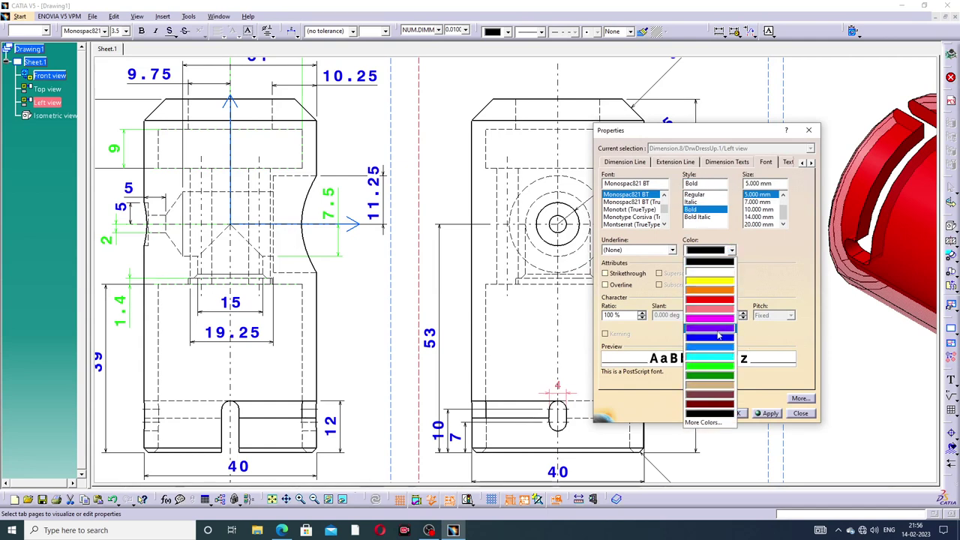
{"action": "left_click", "coordinate": [718, 338]}
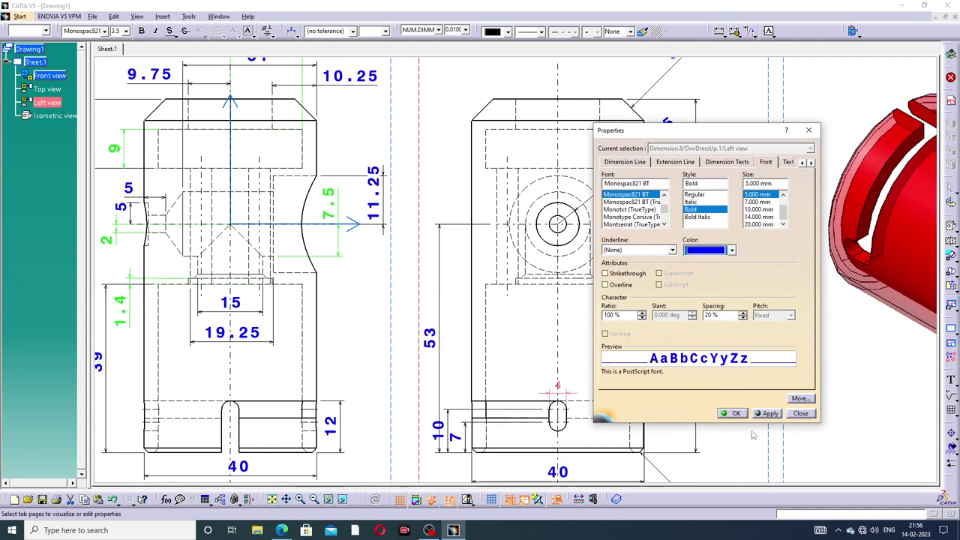
{"action": "left_click", "coordinate": [735, 413]}
{"action": "left_click", "coordinate": [756, 421]}
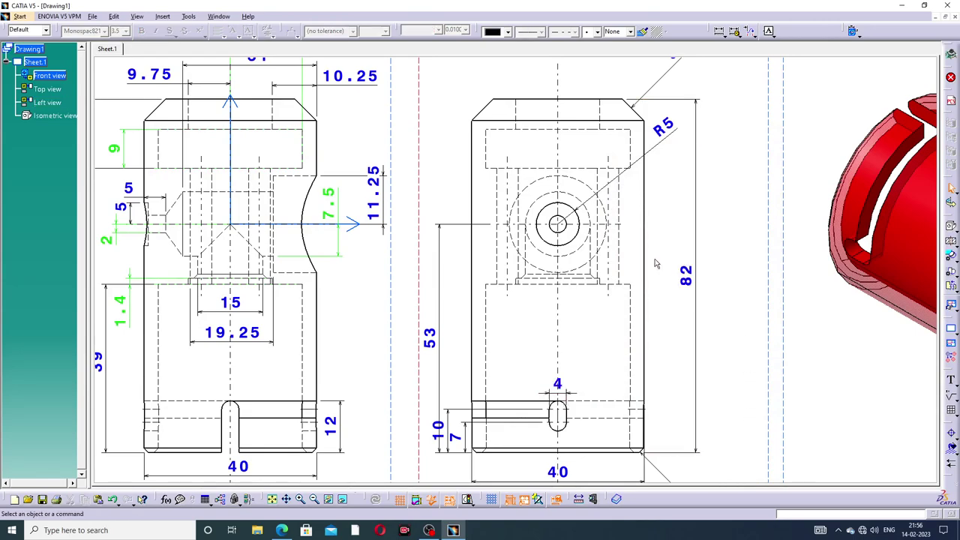
Drag the top view's Ø5 dimension outside its circle to the lower left, then zoom to the left view.
{"action": "mouse_move", "coordinate": [638, 247]}
{"action": "middle_mouse_down"}
{"action": "mouse_move", "coordinate": [675, 296]}
{"action": "mouse_move", "coordinate": [638, 214]}
{"action": "mouse_move", "coordinate": [619, 235]}
{"action": "mouse_move", "coordinate": [679, 146]}
{"action": "middle_mouse_up"}
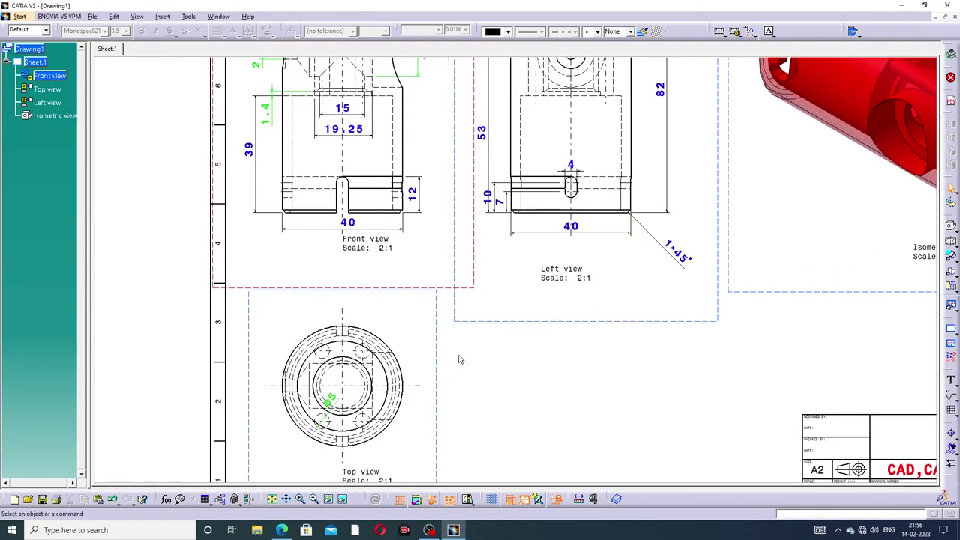
{"action": "left_click_drag", "start_coordinate": [330, 401], "coordinate": [275, 439]}
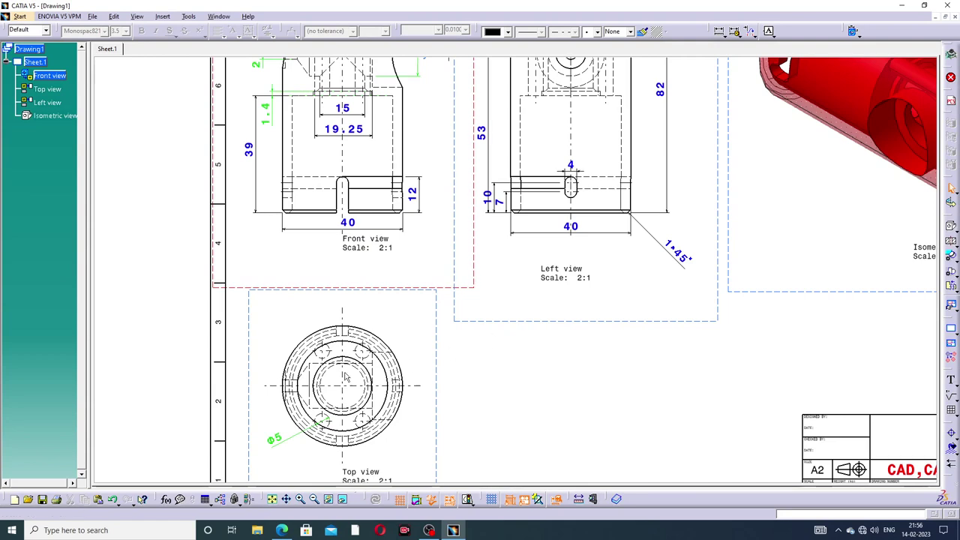
{"action": "mouse_move", "coordinate": [349, 360]}
{"action": "middle_mouse_down"}
{"action": "mouse_move", "coordinate": [349, 334]}
{"action": "mouse_move", "coordinate": [450, 215]}
{"action": "middle_mouse_up"}
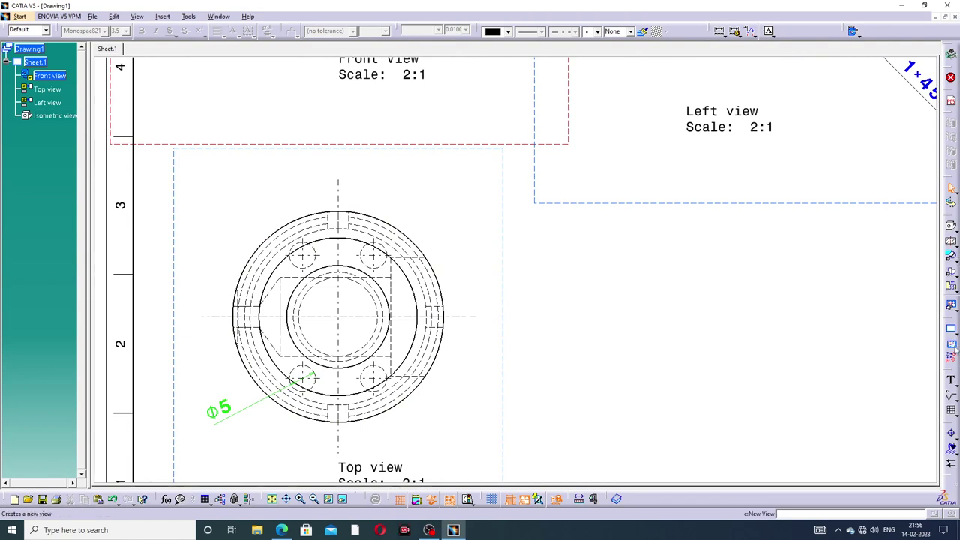
{"action": "left_click", "coordinate": [957, 384]}
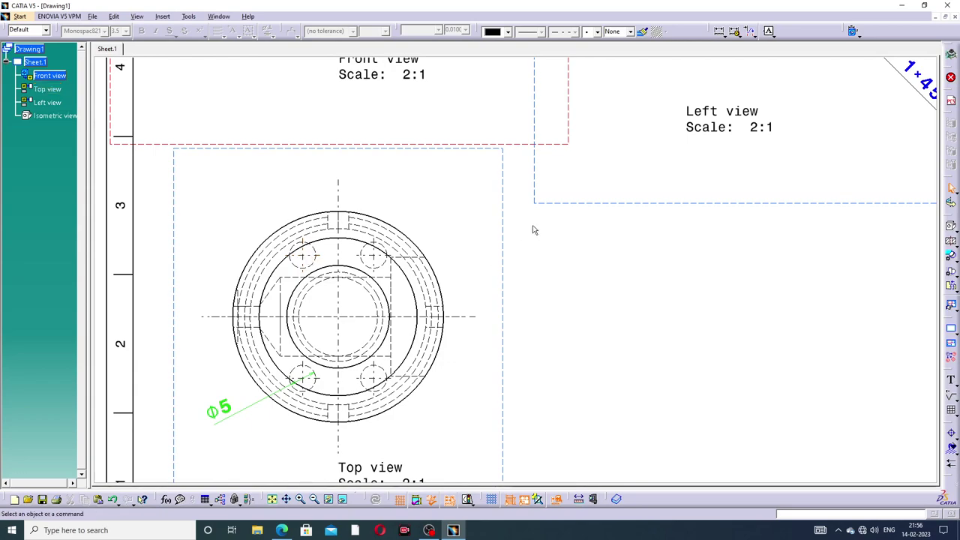
{"action": "mouse_move", "coordinate": [576, 215]}
{"action": "middle_mouse_down", "text": "ctrl"}
{"action": "mouse_move", "coordinate": [510, 227]}
{"action": "mouse_move", "coordinate": [547, 334]}
{"action": "middle_mouse_up", "text": "ctrl"}
{"action": "mouse_move", "coordinate": [585, 197]}
{"action": "middle_mouse_down"}
{"action": "mouse_move", "coordinate": [527, 176]}
{"action": "mouse_move", "coordinate": [531, 155]}
{"action": "mouse_move", "coordinate": [475, 253]}
{"action": "mouse_move", "coordinate": [471, 215]}
{"action": "middle_mouse_up"}
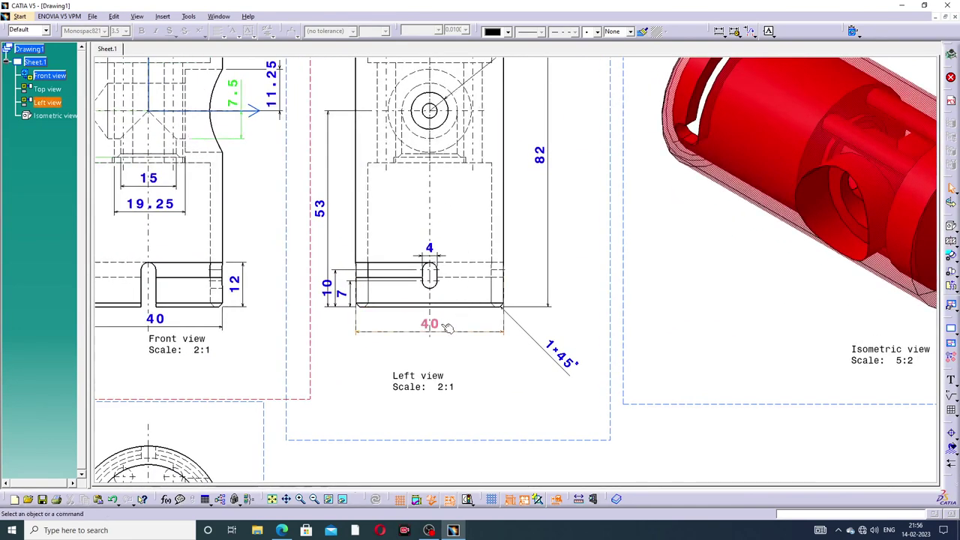
Shift the left view's 40 dimension down, the 4 up, and the 53 further left.
{"action": "left_click_drag", "start_coordinate": [447, 328], "coordinate": [435, 342]}
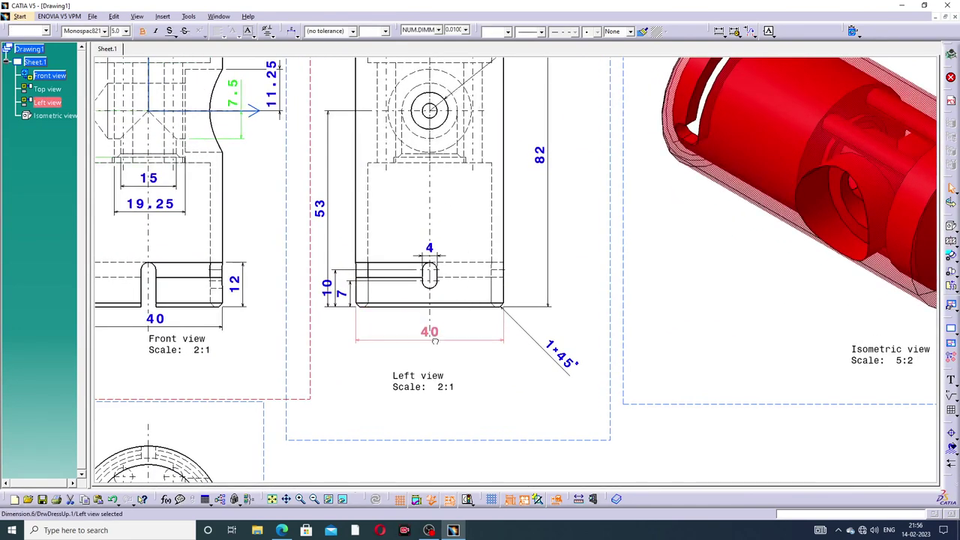
{"action": "left_click_drag", "start_coordinate": [434, 256], "coordinate": [432, 248]}
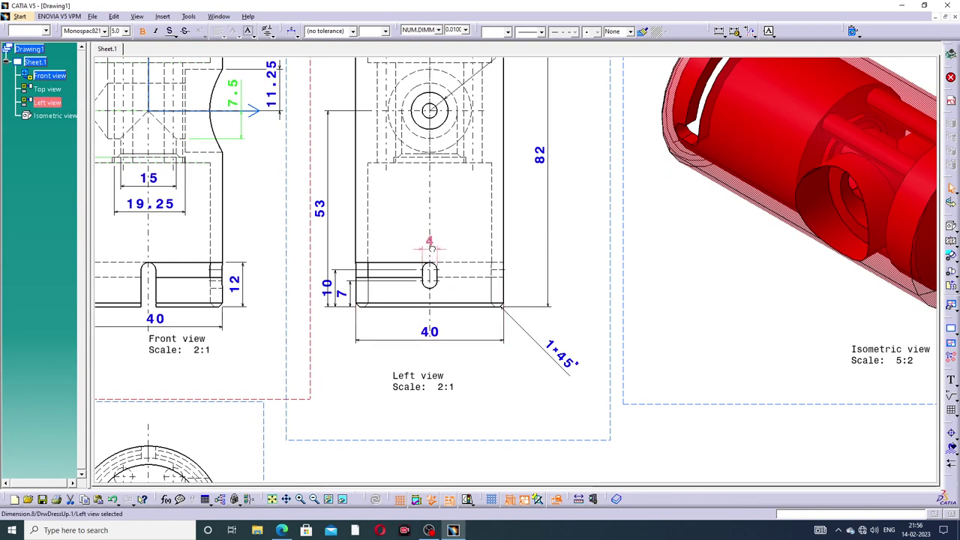
{"action": "left_click_drag", "start_coordinate": [331, 288], "coordinate": [318, 291]}
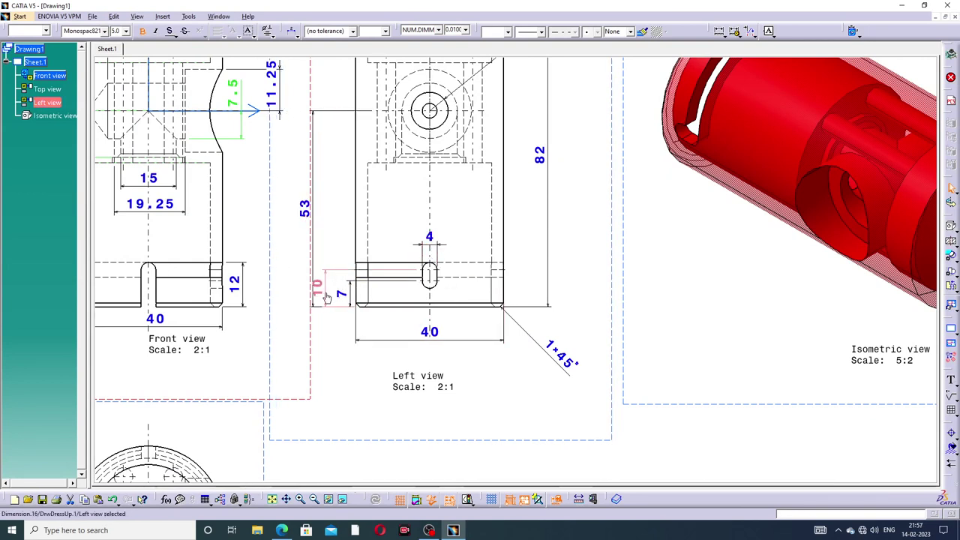
{"action": "left_click", "coordinate": [349, 366]}
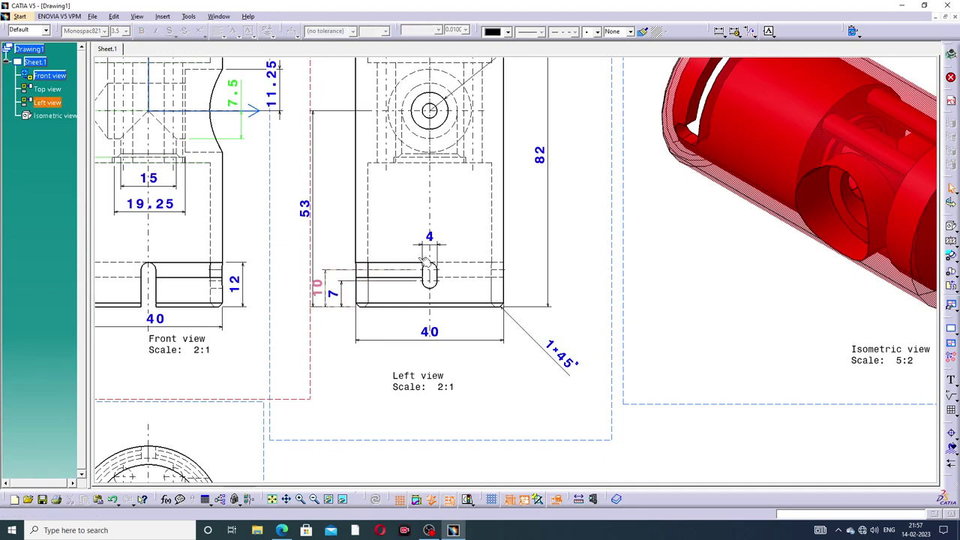
{"action": "middle_click_drag", "start_coordinate": [433, 183], "coordinate": [519, 352]}
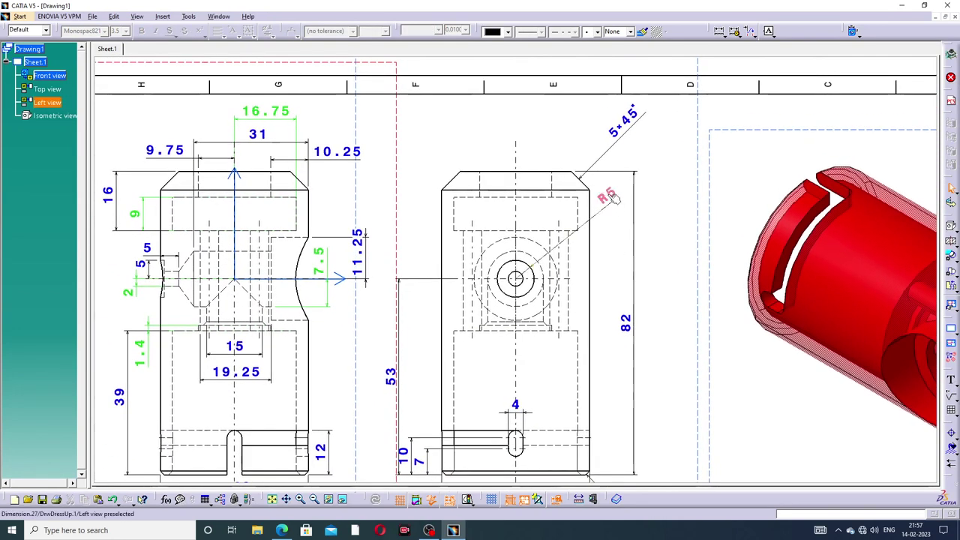
Move the R5 text up-right, the 5×45 text down-left, and the 11.25 and 7.5 dimensions up.
{"action": "left_click_drag", "start_coordinate": [607, 197], "coordinate": [643, 175]}
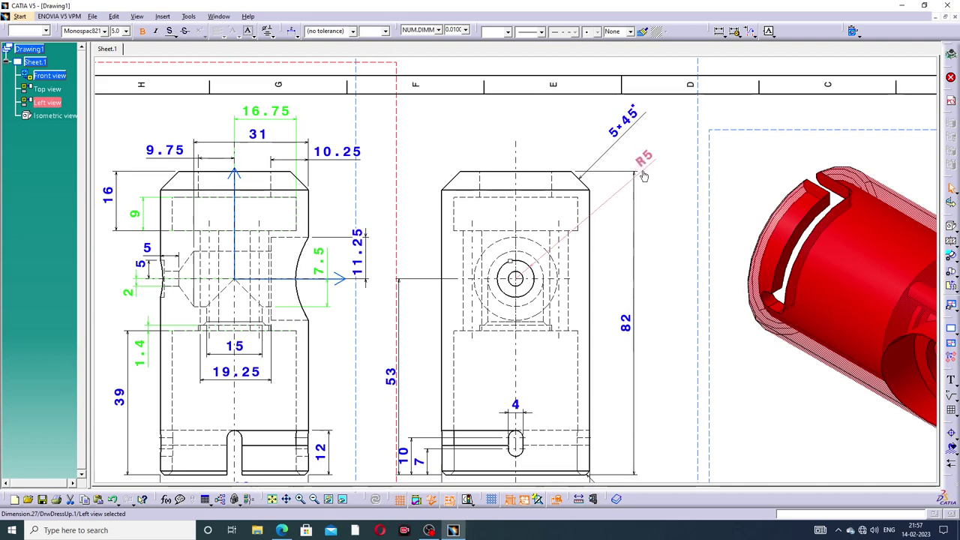
{"action": "left_click_drag", "start_coordinate": [634, 127], "coordinate": [608, 150]}
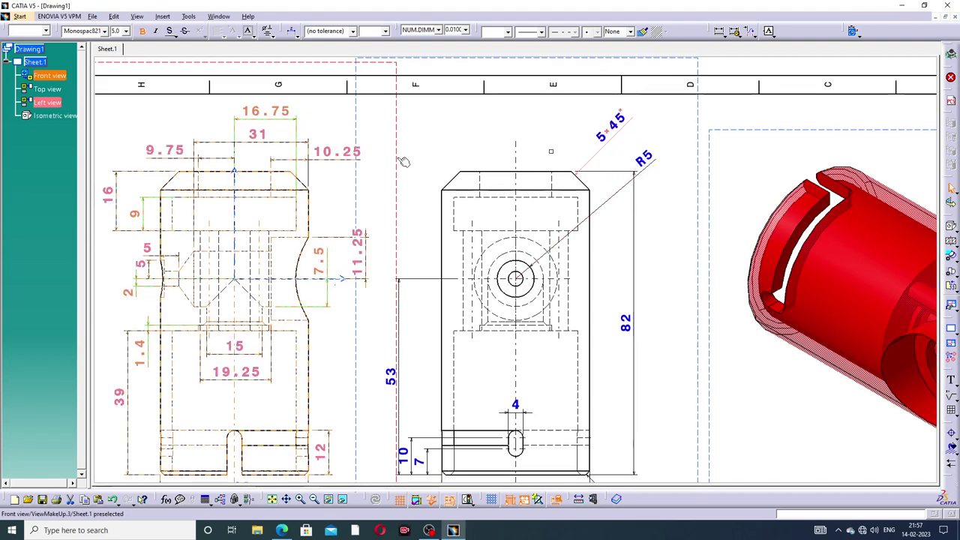
{"action": "middle_click_drag", "start_coordinate": [414, 141], "coordinate": [521, 139]}
{"action": "left_click", "coordinate": [472, 249]}
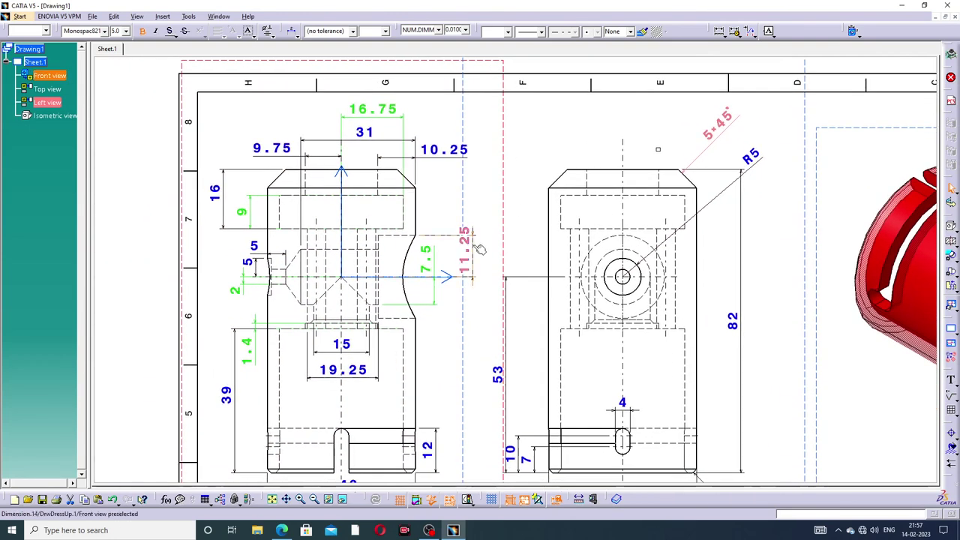
{"action": "left_click_drag", "start_coordinate": [476, 251], "coordinate": [486, 200]}
{"action": "left_click_drag", "start_coordinate": [433, 261], "coordinate": [447, 215]}
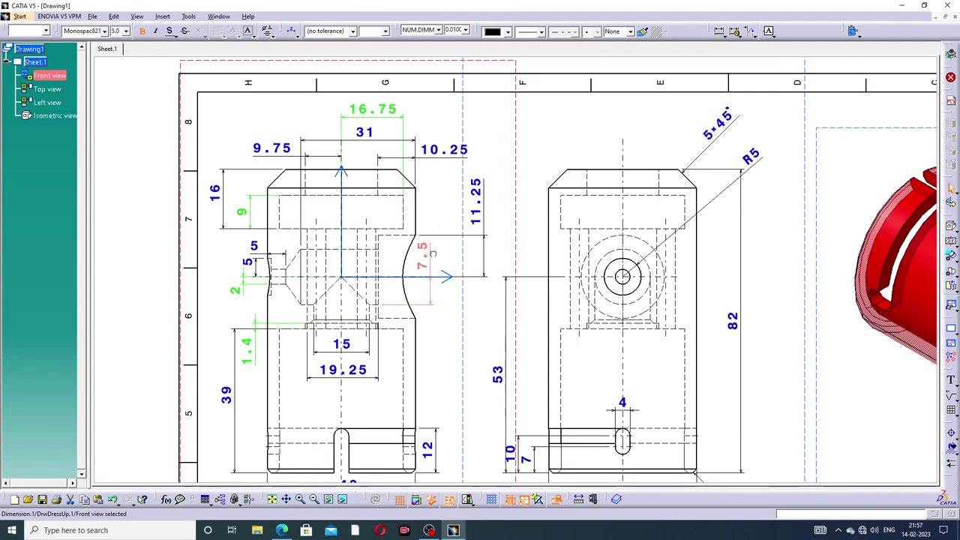
{"action": "left_click", "coordinate": [521, 169]}
{"action": "middle_click_drag", "start_coordinate": [502, 195], "coordinate": [608, 150]}
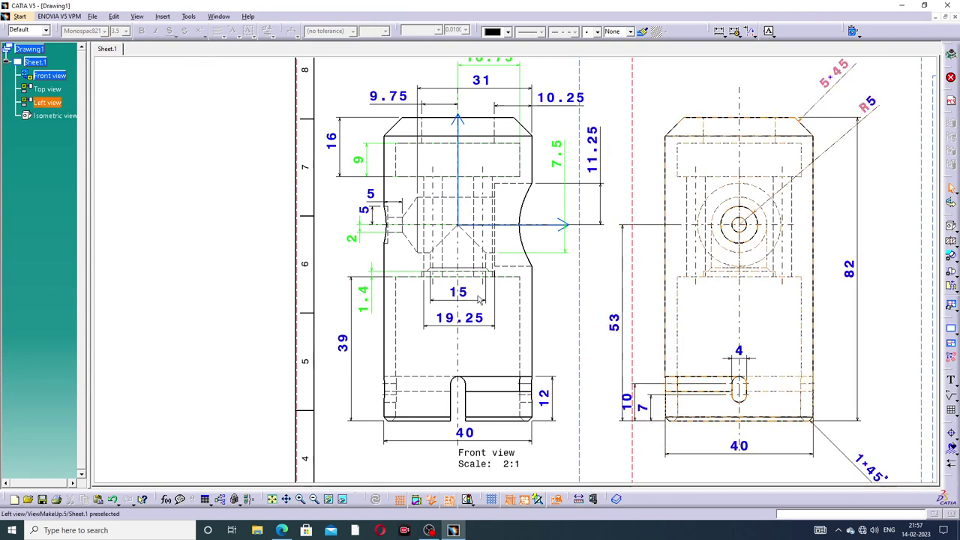
Nudge the 19.25 dimension down and move the Front view label down-left.
{"action": "left_click_drag", "start_coordinate": [475, 325], "coordinate": [474, 330]}
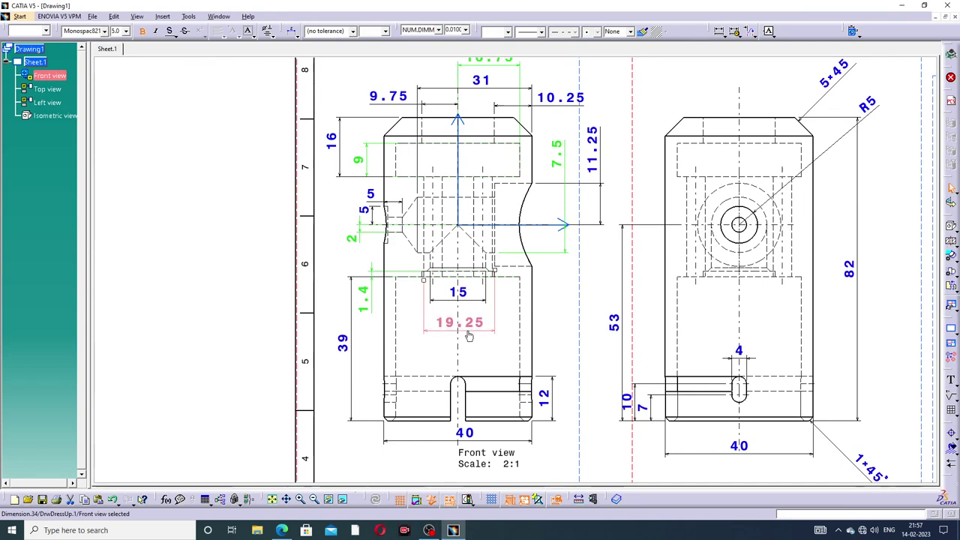
{"action": "left_click", "coordinate": [203, 266]}
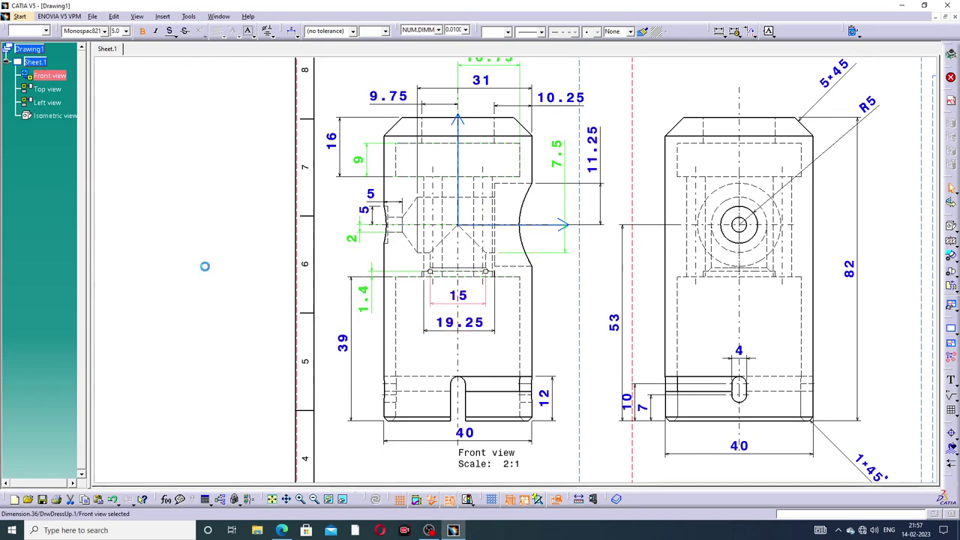
{"action": "middle_click_drag", "start_coordinate": [495, 352], "coordinate": [477, 307]}
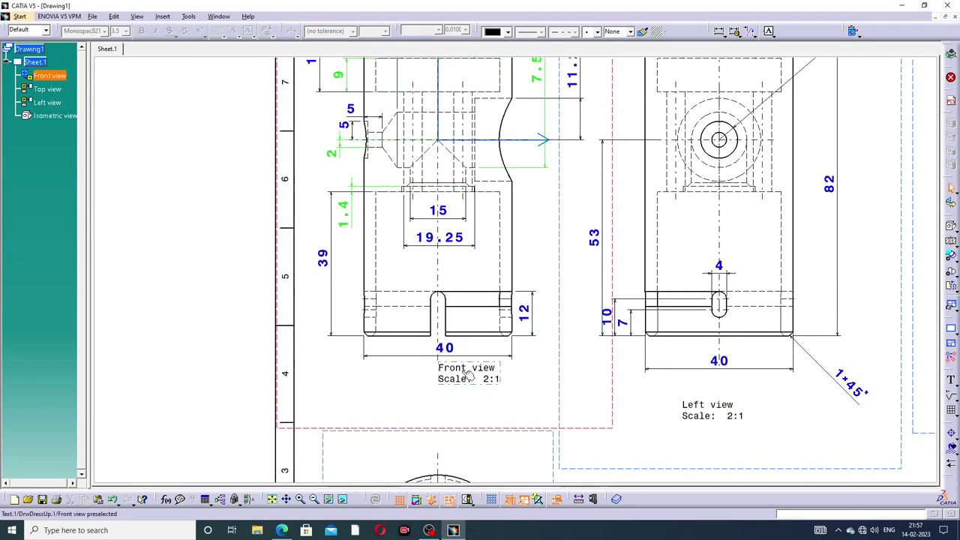
{"action": "left_click_drag", "start_coordinate": [472, 361], "coordinate": [436, 396]}
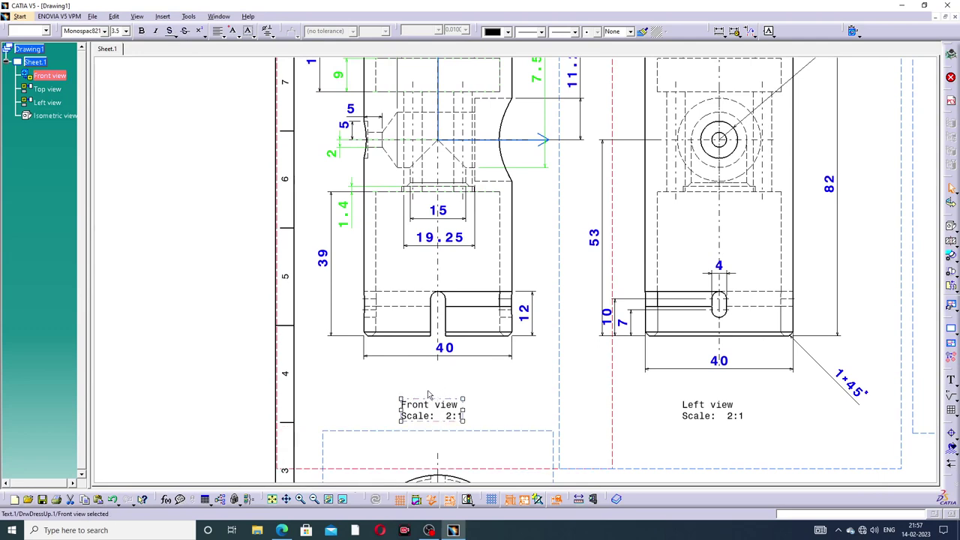
{"action": "left_click", "coordinate": [272, 315]}
{"action": "middle_click_drag", "start_coordinate": [461, 289], "coordinate": [435, 160]}
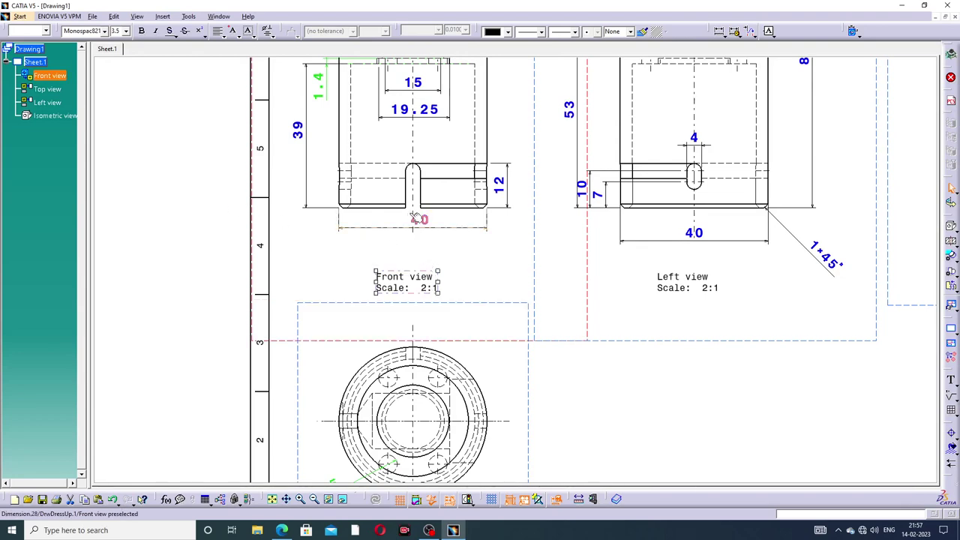
{"action": "left_click", "coordinate": [532, 227]}
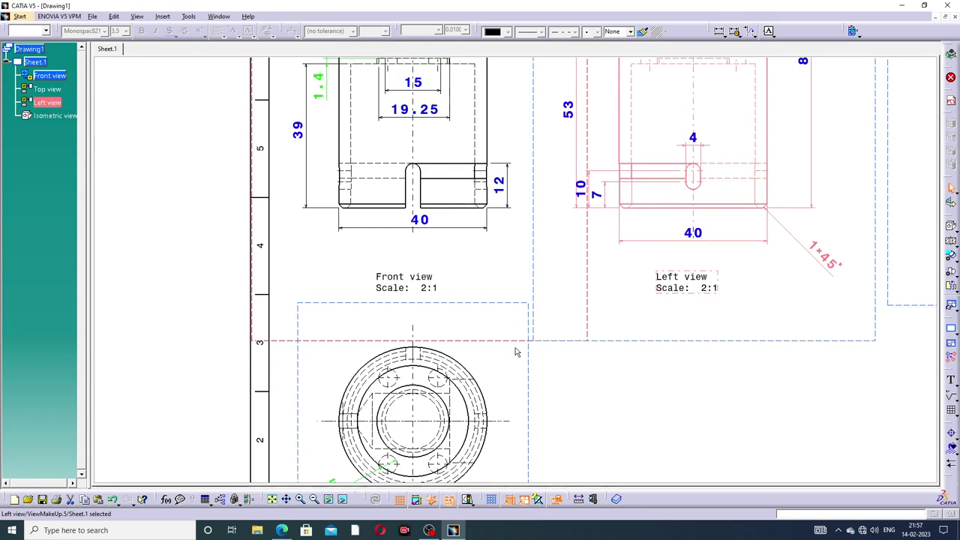
{"action": "middle_click_drag", "start_coordinate": [513, 341], "coordinate": [514, 352]}
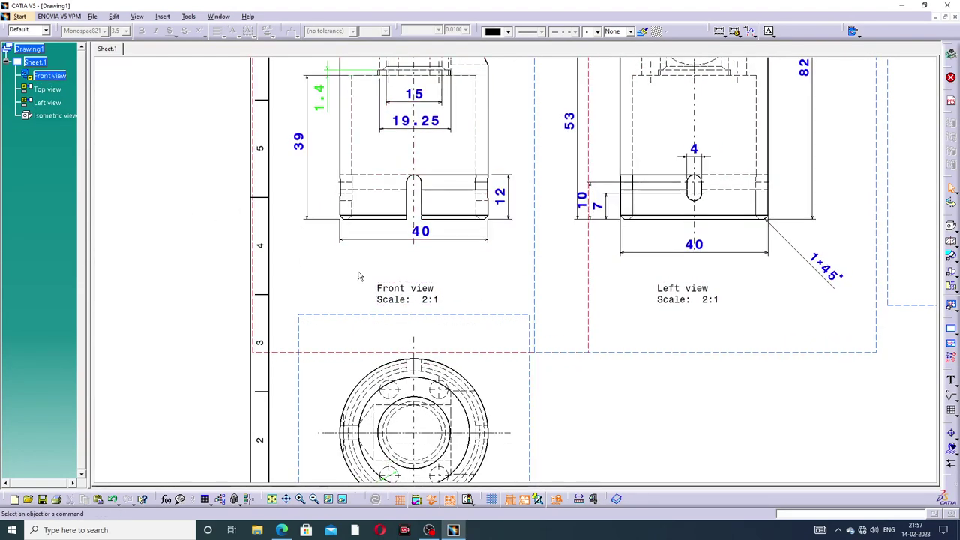
Make the Front view label bold, 7.0 mm and red.
{"action": "double_click", "coordinate": [405, 289]}
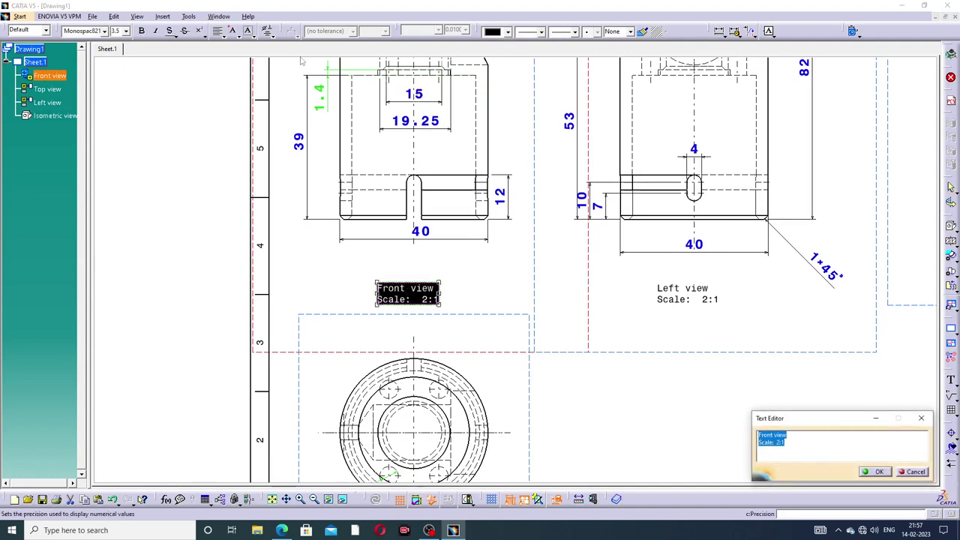
{"action": "left_click", "coordinate": [142, 33]}
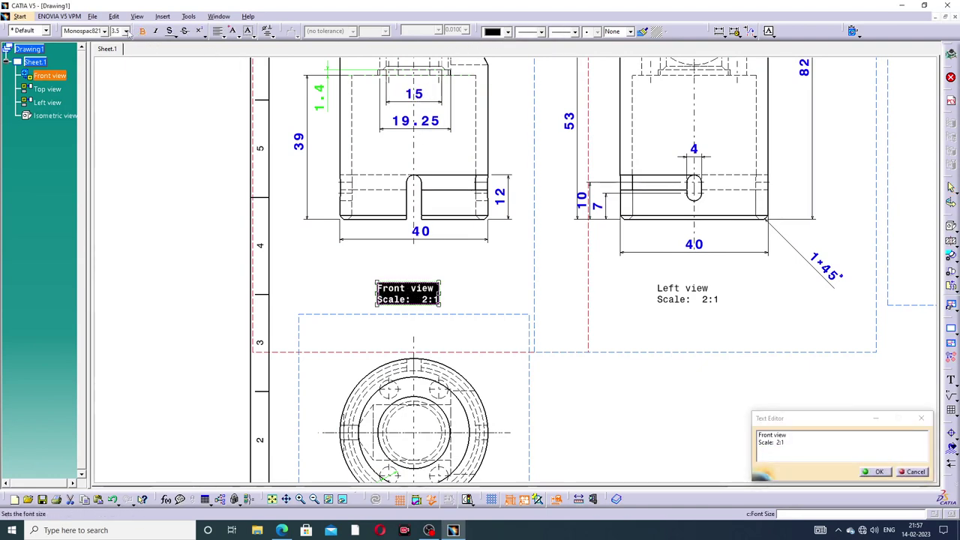
{"action": "left_click", "coordinate": [126, 31]}
{"action": "left_click", "coordinate": [129, 65]}
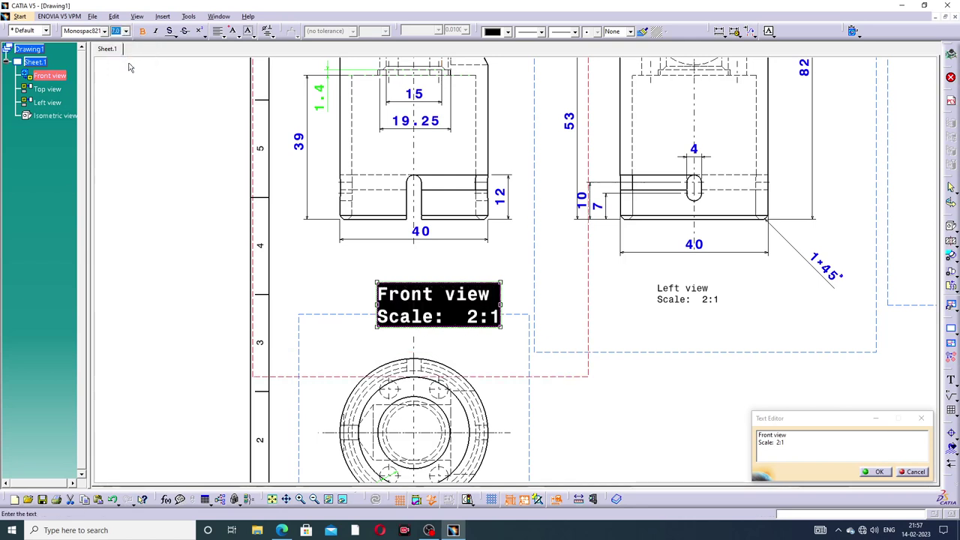
{"action": "left_click", "coordinate": [507, 31]}
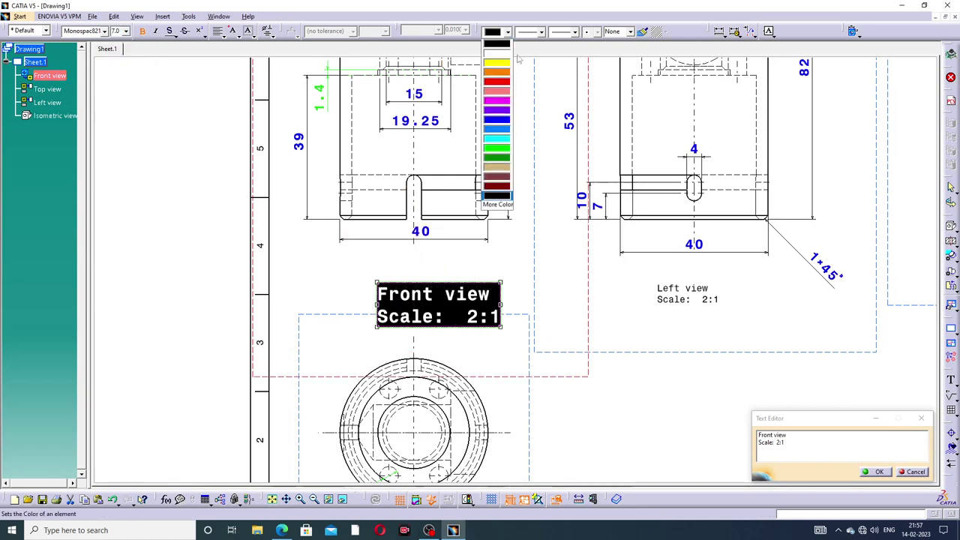
{"action": "left_click", "coordinate": [495, 82]}
{"action": "left_click", "coordinate": [205, 229]}
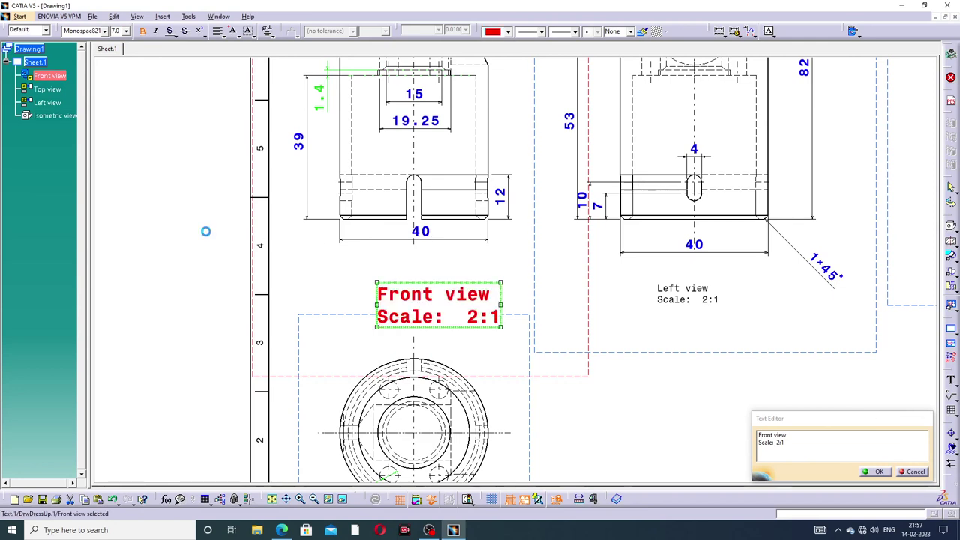
Position the red Front view label just below the front view drawing.
{"action": "left_click_drag", "start_coordinate": [429, 285], "coordinate": [411, 260]}
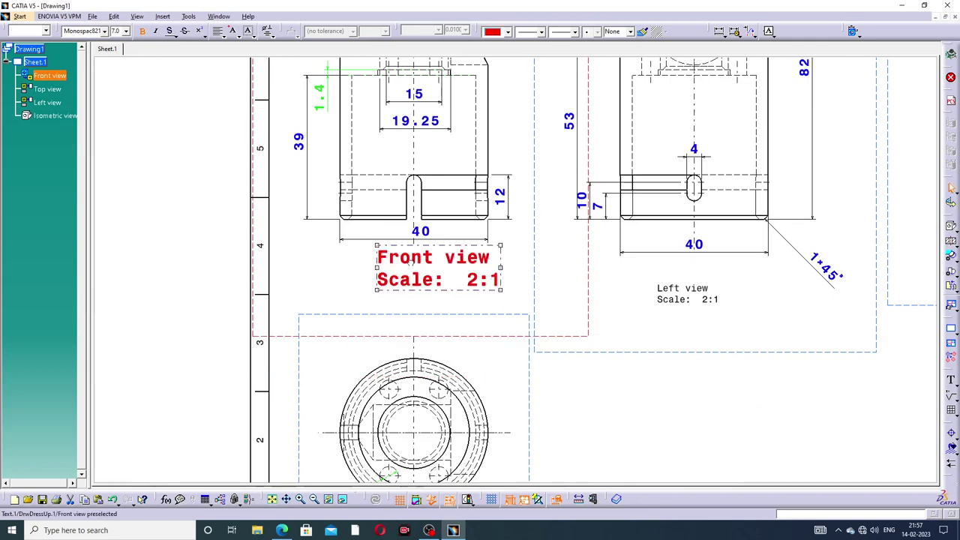
{"action": "left_click", "coordinate": [173, 254]}
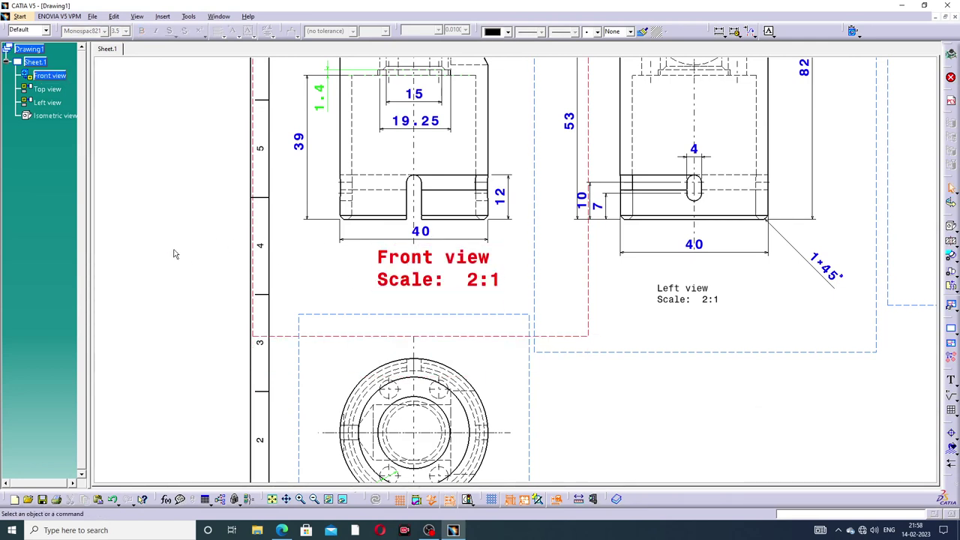
{"action": "left_click", "coordinate": [440, 285]}
{"action": "mouse_move", "coordinate": [427, 307]}
{"action": "left_mouse_down"}
{"action": "mouse_move", "coordinate": [427, 344]}
{"action": "mouse_move", "coordinate": [391, 344]}
{"action": "left_mouse_up"}
{"action": "left_click", "coordinate": [222, 293]}
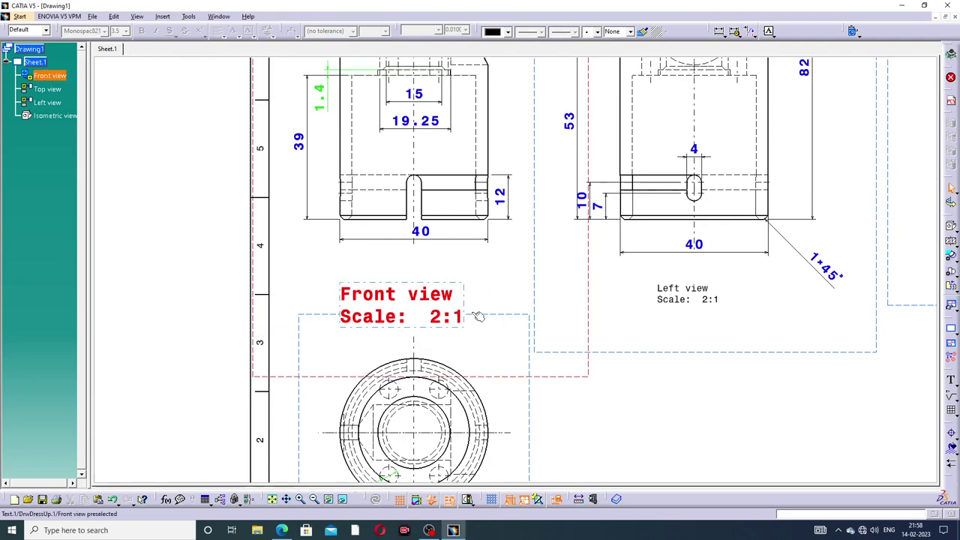
{"action": "mouse_move", "coordinate": [589, 337]}
{"action": "middle_mouse_down"}
{"action": "mouse_move", "coordinate": [583, 312]}
{"action": "mouse_move", "coordinate": [621, 403]}
{"action": "mouse_move", "coordinate": [622, 337]}
{"action": "mouse_move", "coordinate": [505, 355]}
{"action": "mouse_move", "coordinate": [543, 297]}
{"action": "middle_mouse_up"}
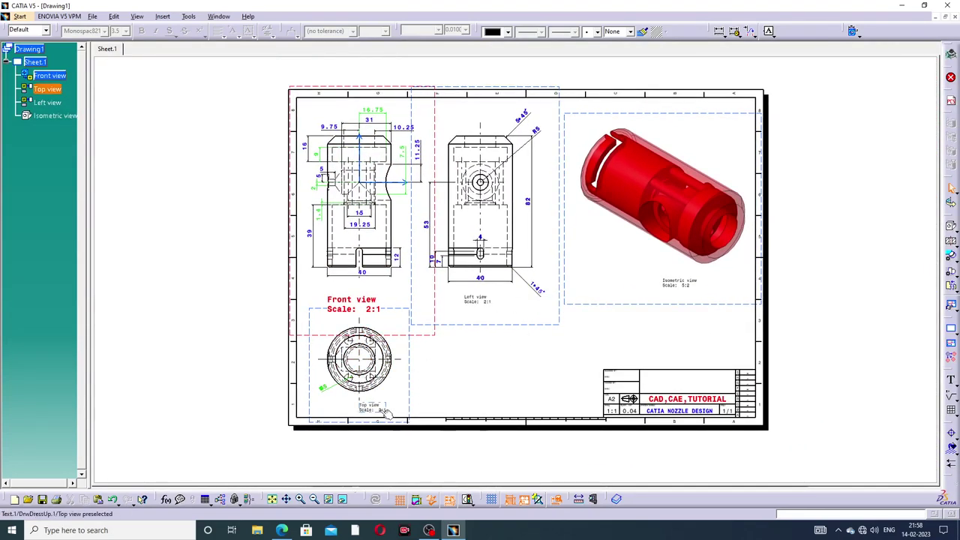
Nudge the Front view label up slightly.
{"action": "left_click", "coordinate": [360, 410]}
{"action": "left_click", "coordinate": [484, 385]}
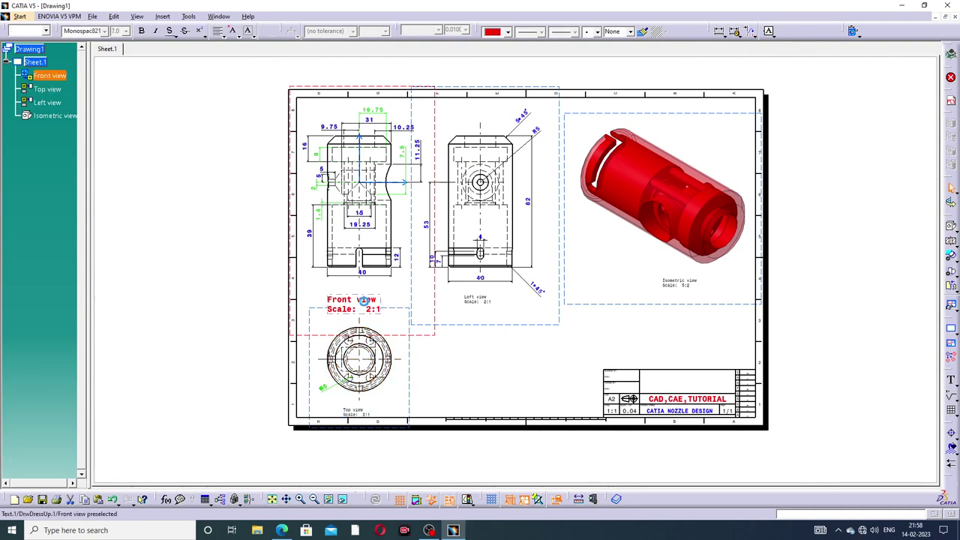
{"action": "left_click_drag", "start_coordinate": [372, 307], "coordinate": [373, 292]}
{"action": "left_click", "coordinate": [476, 365]}
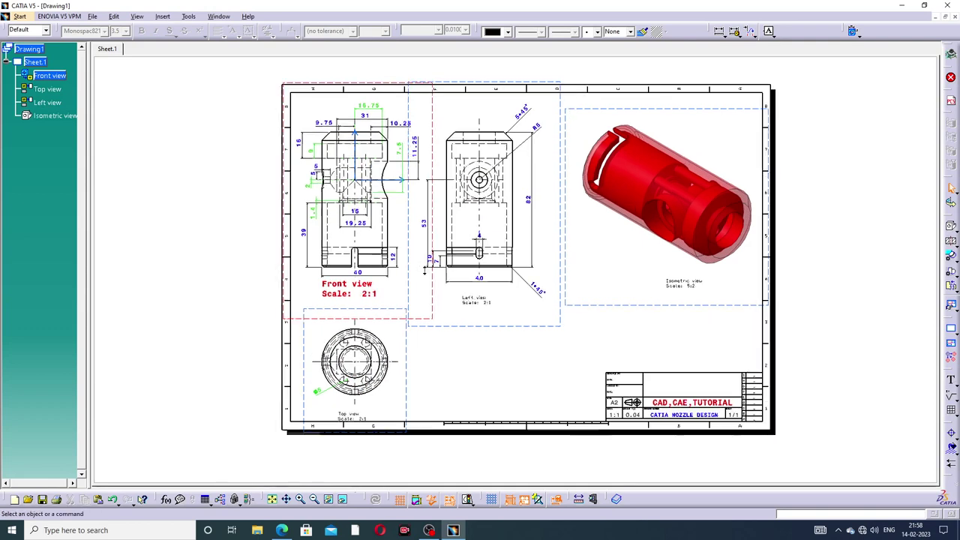
{"action": "middle_click_drag", "start_coordinate": [424, 272], "coordinate": [482, 219], "text": "ctrl"}
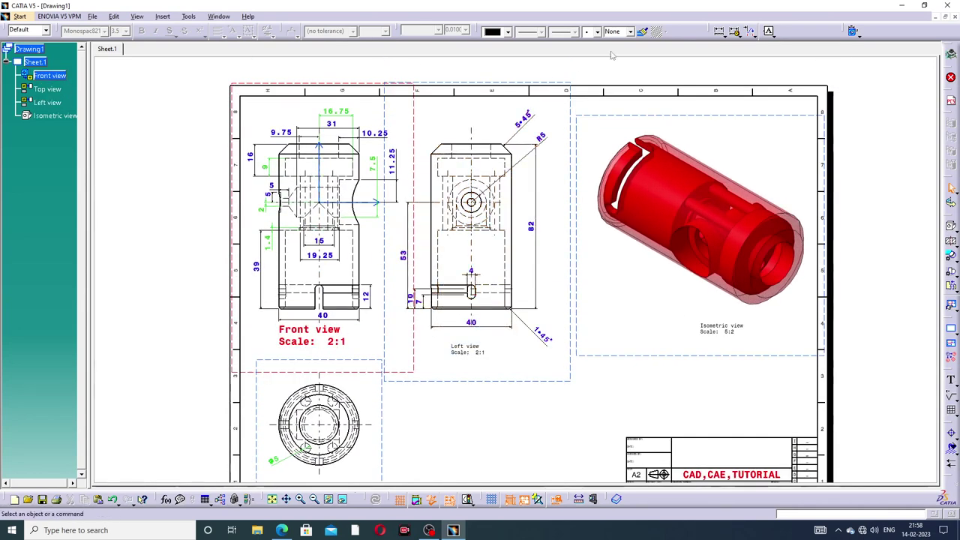
Copy the Front view label's bold red format onto the Left view label with Copy Object Format.
{"action": "left_click", "coordinate": [642, 31]}
{"action": "left_click", "coordinate": [339, 339]}
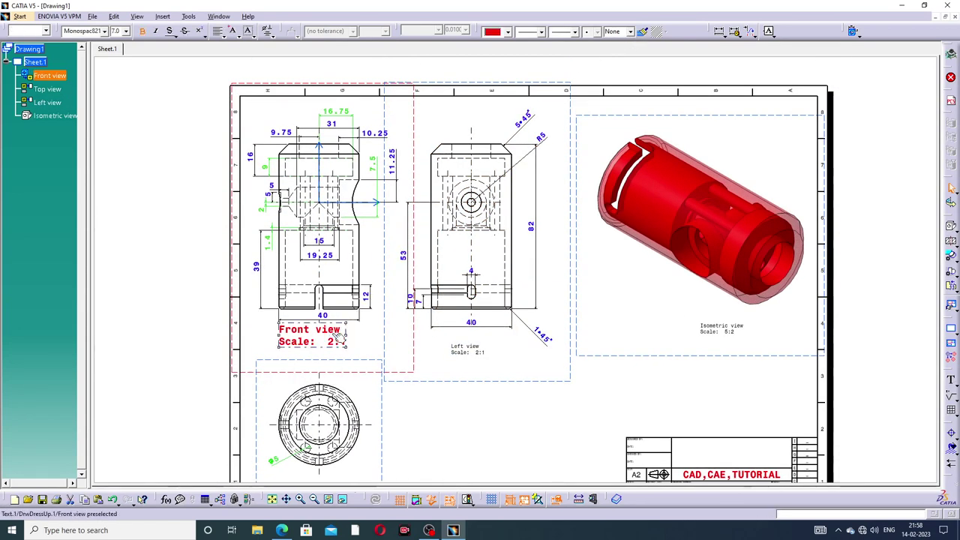
{"action": "left_click", "coordinate": [642, 31]}
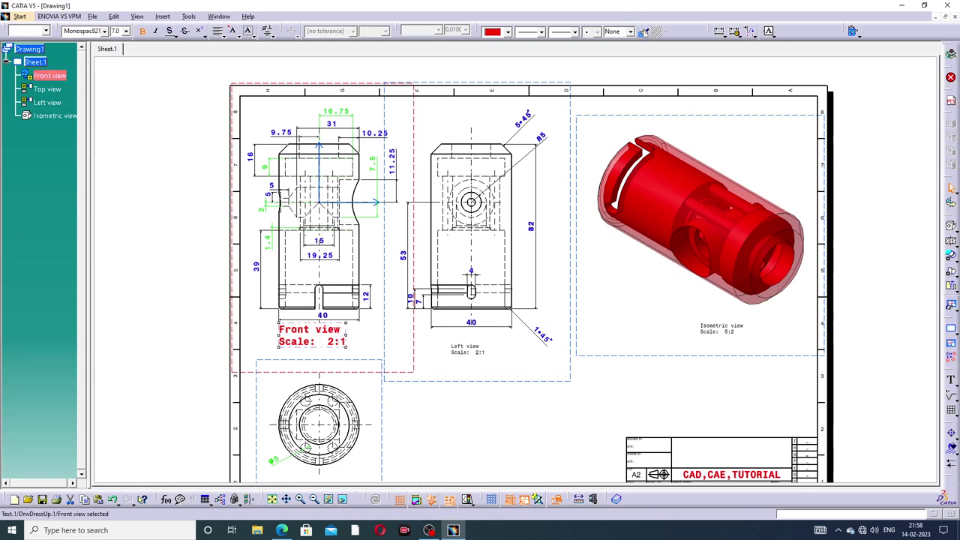
{"action": "double_click", "coordinate": [468, 350]}
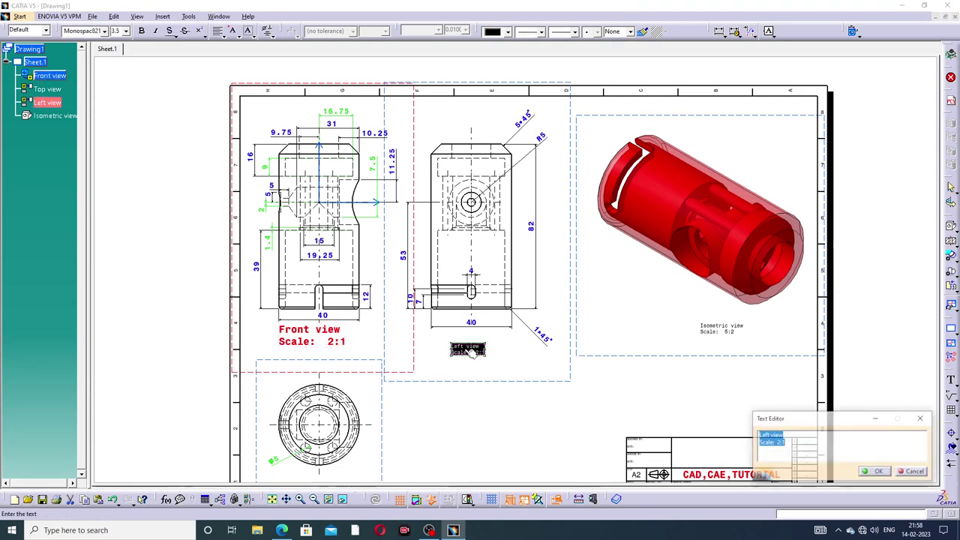
{"action": "left_click", "coordinate": [645, 33]}
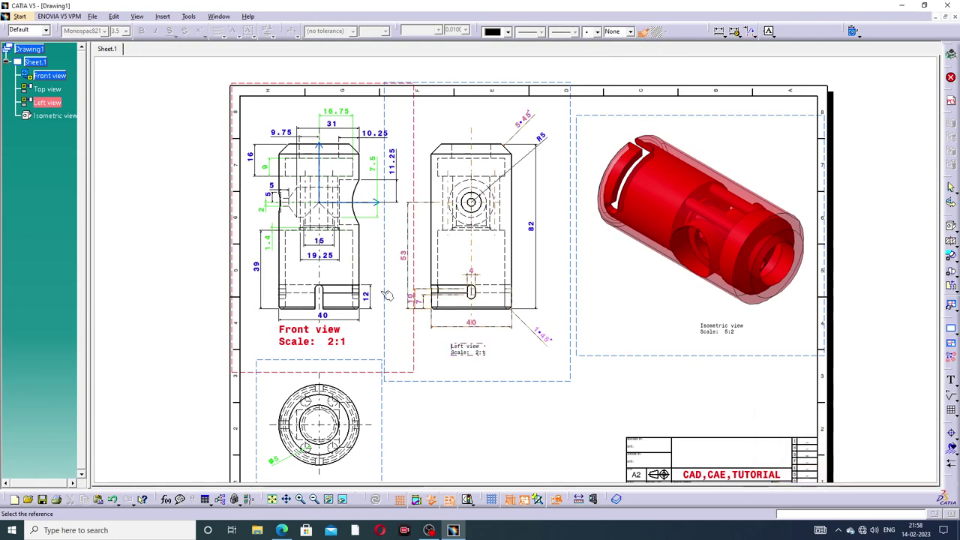
{"action": "left_click", "coordinate": [333, 338]}
{"action": "left_click", "coordinate": [469, 350]}
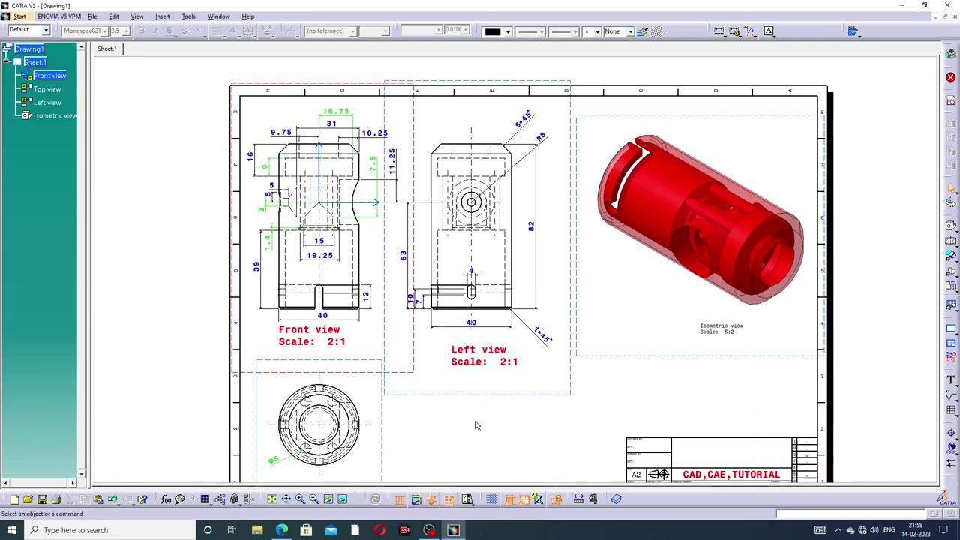
{"action": "middle_click_drag", "start_coordinate": [484, 423], "coordinate": [484, 338]}
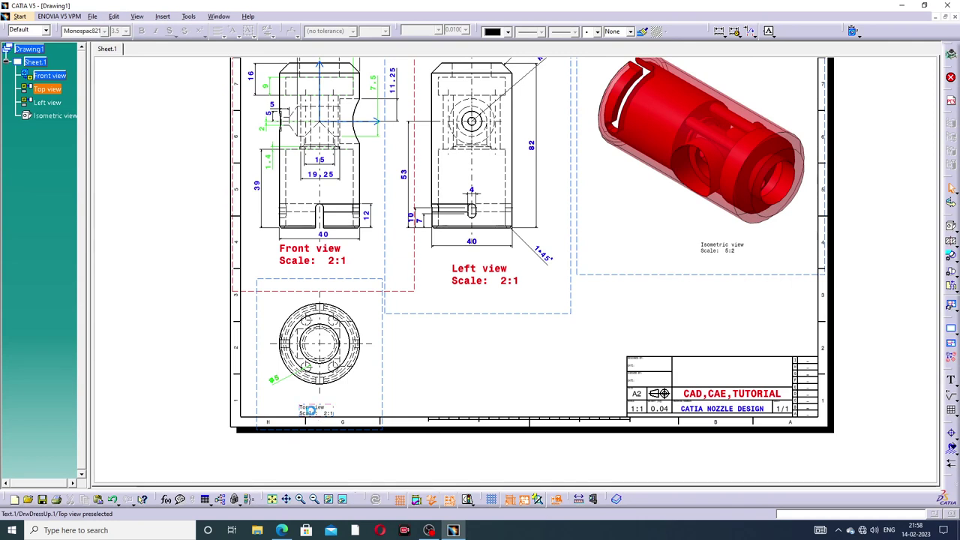
Apply the Front view label's bold red format to the Top view label.
{"action": "double_click", "coordinate": [310, 409]}
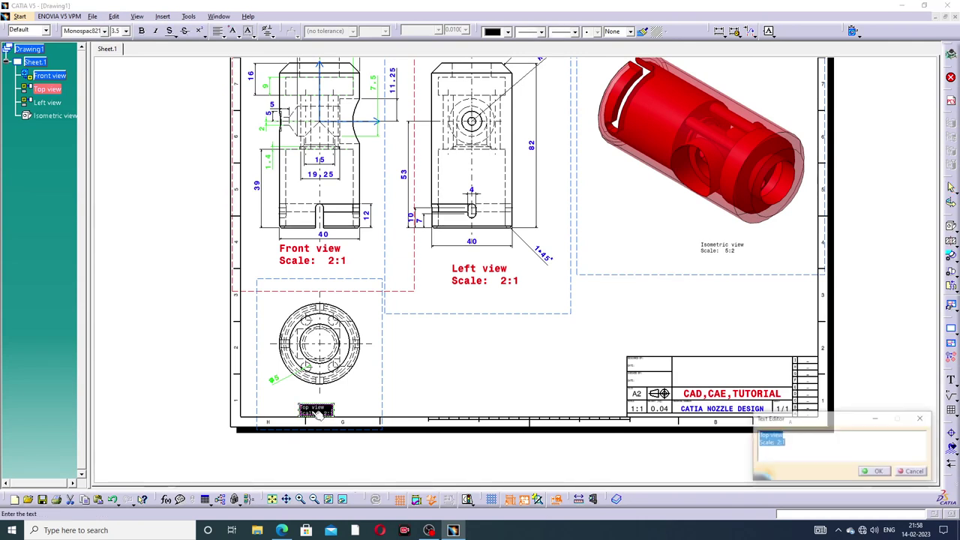
{"action": "left_click", "coordinate": [644, 33]}
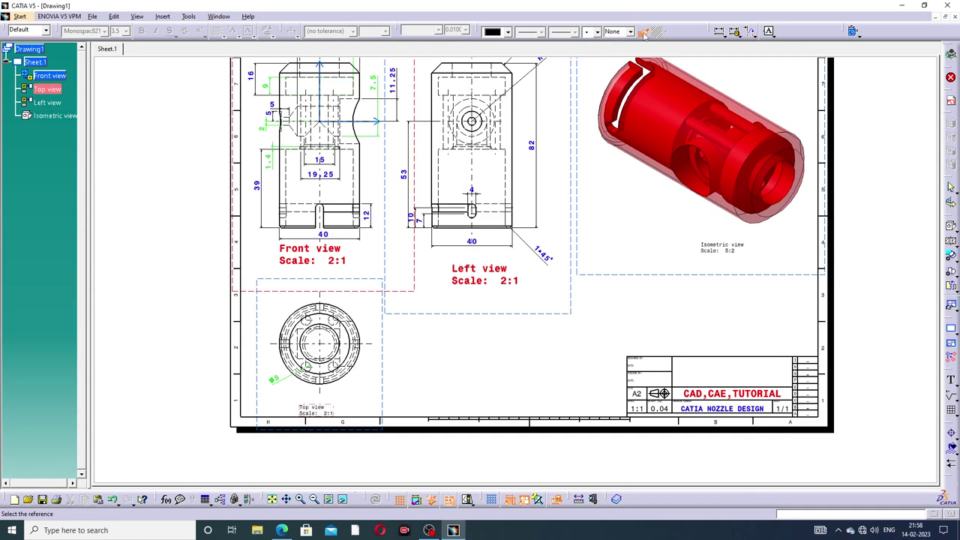
{"action": "left_click", "coordinate": [348, 258]}
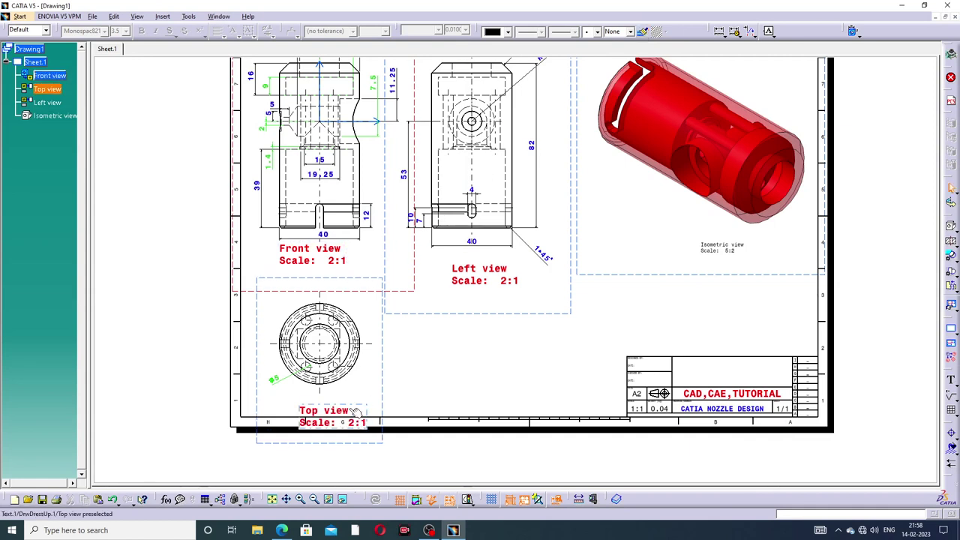
Move the top view up with its label under the circle, and nudge the Isometric view label down-left.
{"action": "left_click_drag", "start_coordinate": [357, 413], "coordinate": [336, 391]}
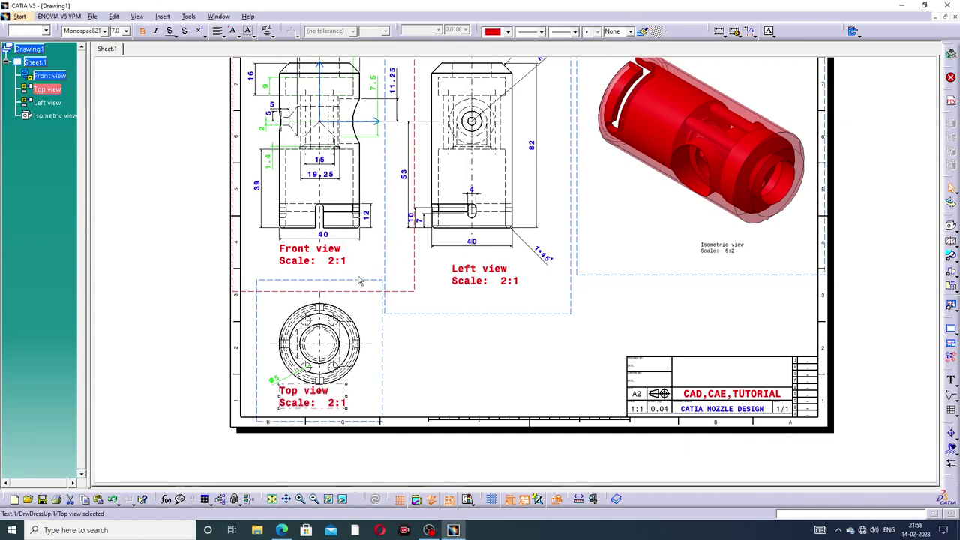
{"action": "left_click_drag", "start_coordinate": [383, 323], "coordinate": [383, 314]}
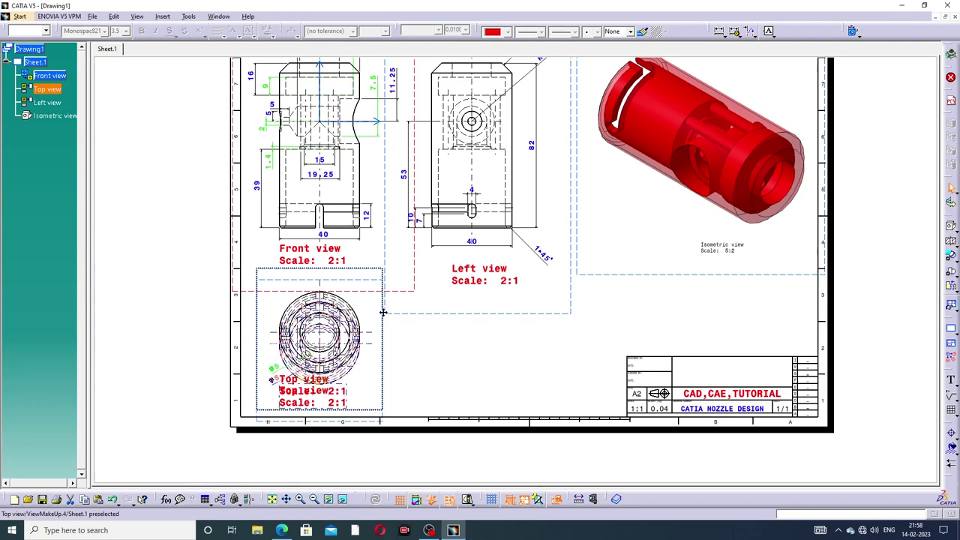
{"action": "left_click", "coordinate": [422, 343]}
{"action": "left_click", "coordinate": [346, 396]}
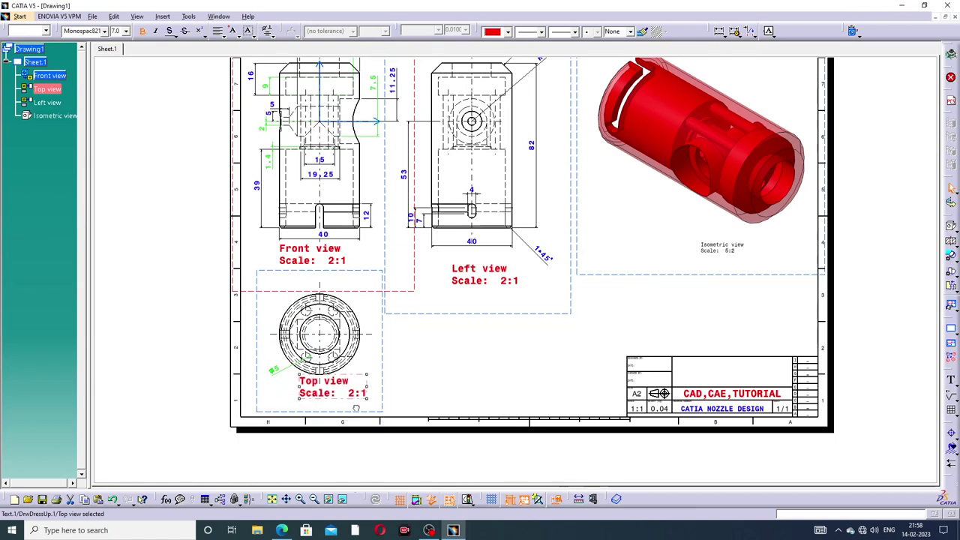
{"action": "left_click_drag", "start_coordinate": [355, 407], "coordinate": [354, 408]}
{"action": "key", "text": "ctrl+z"}
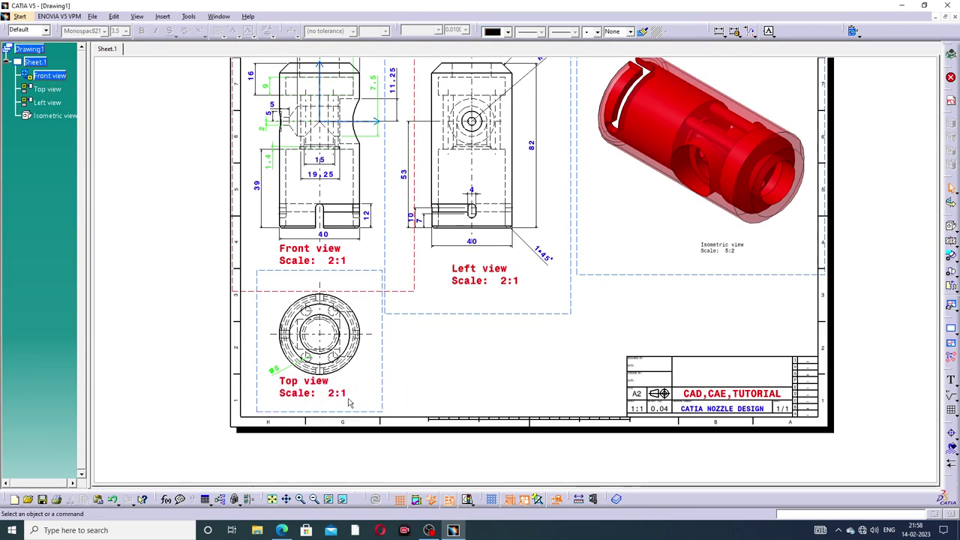
{"action": "left_click", "coordinate": [419, 376]}
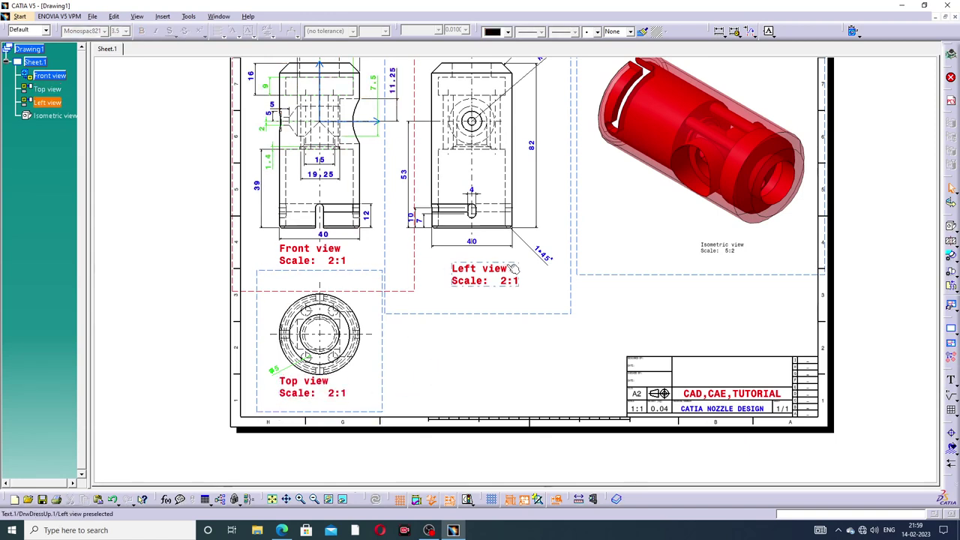
{"action": "left_click", "coordinate": [722, 249]}
{"action": "left_click_drag", "start_coordinate": [722, 252], "coordinate": [704, 257]}
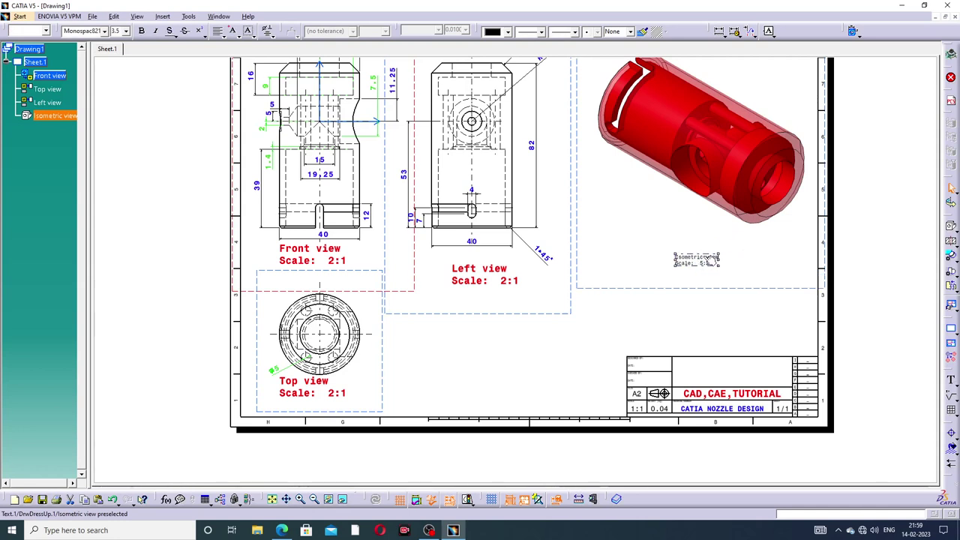
Copy a red view label's bold format onto the Isometric view label.
{"action": "double_click", "coordinate": [712, 259]}
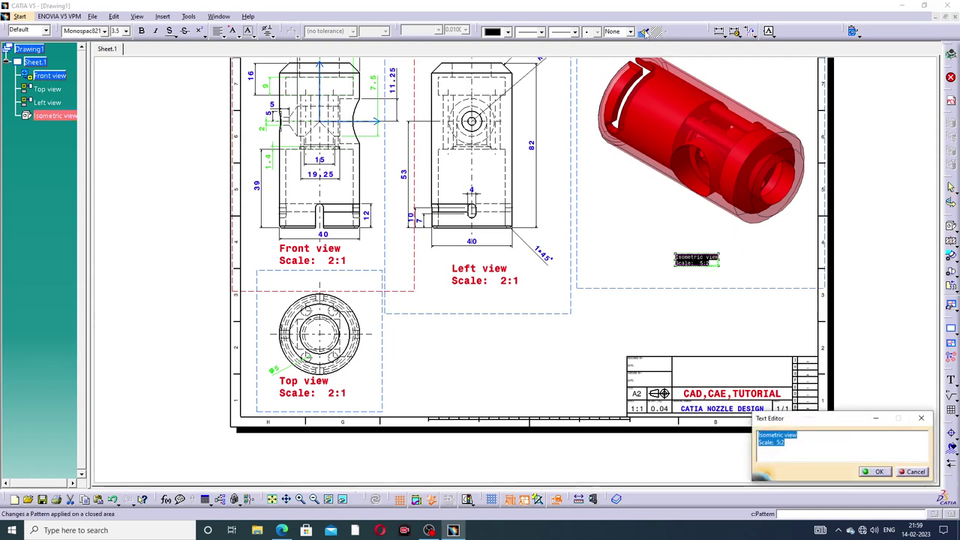
{"action": "left_click", "coordinate": [645, 34]}
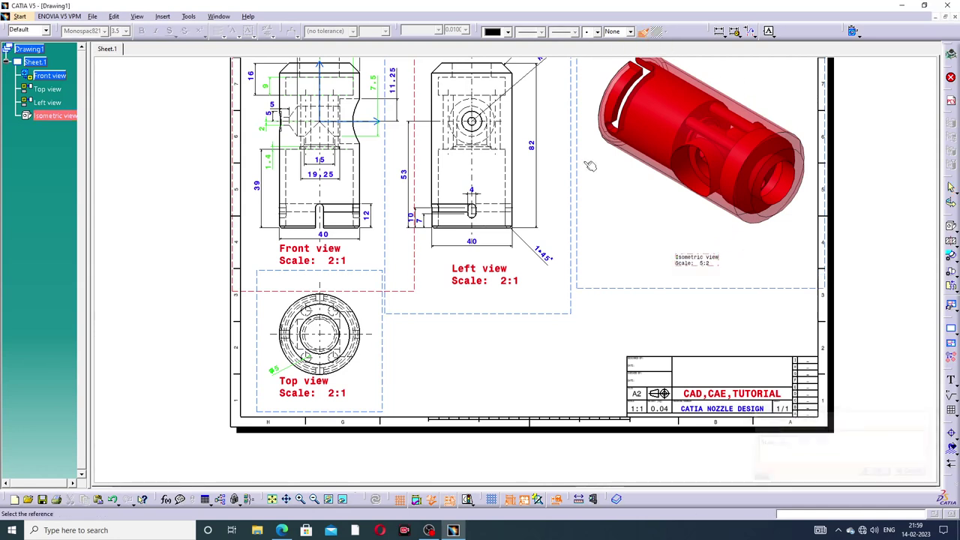
{"action": "left_click", "coordinate": [500, 275]}
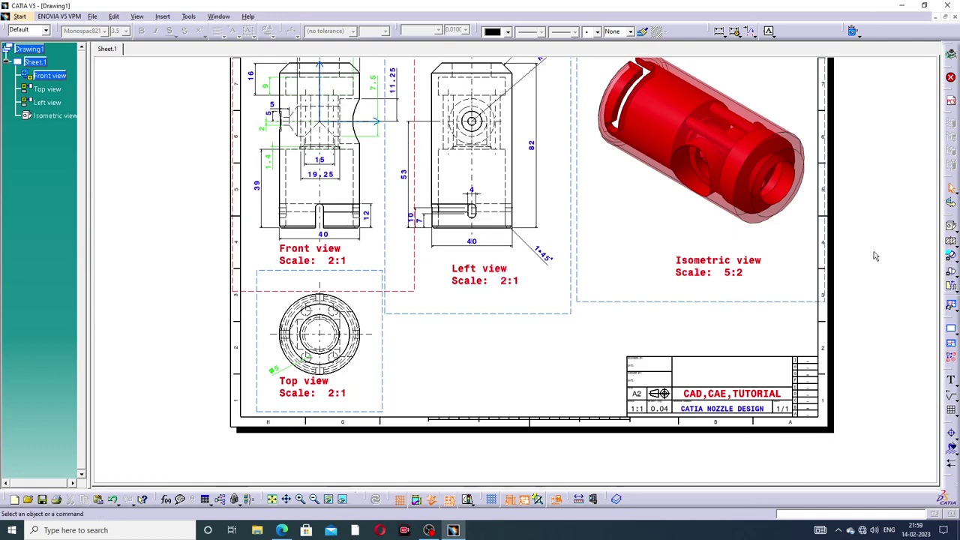
Move the front and top views up and place the Top view label below the circle.
{"action": "middle_click_drag", "start_coordinate": [817, 238], "coordinate": [826, 319]}
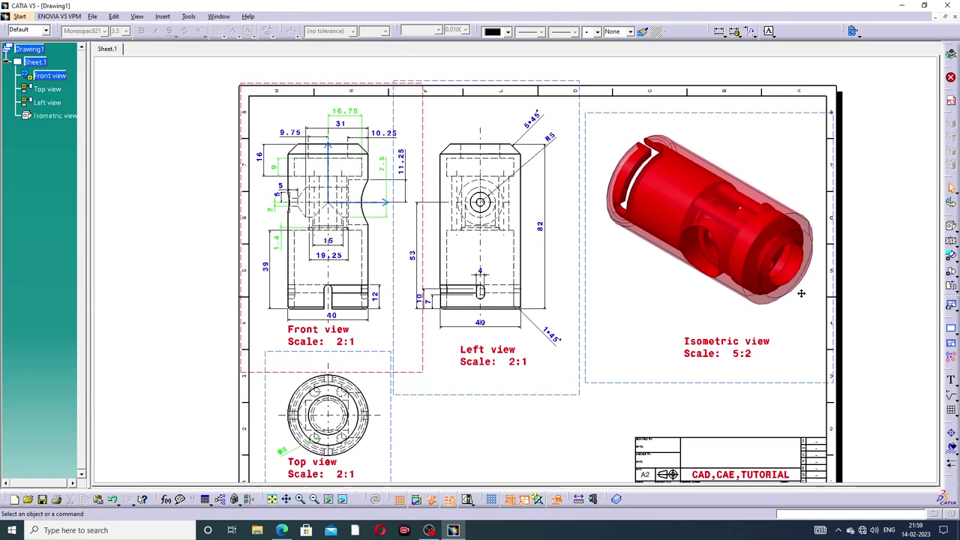
{"action": "left_click_drag", "start_coordinate": [429, 107], "coordinate": [422, 97]}
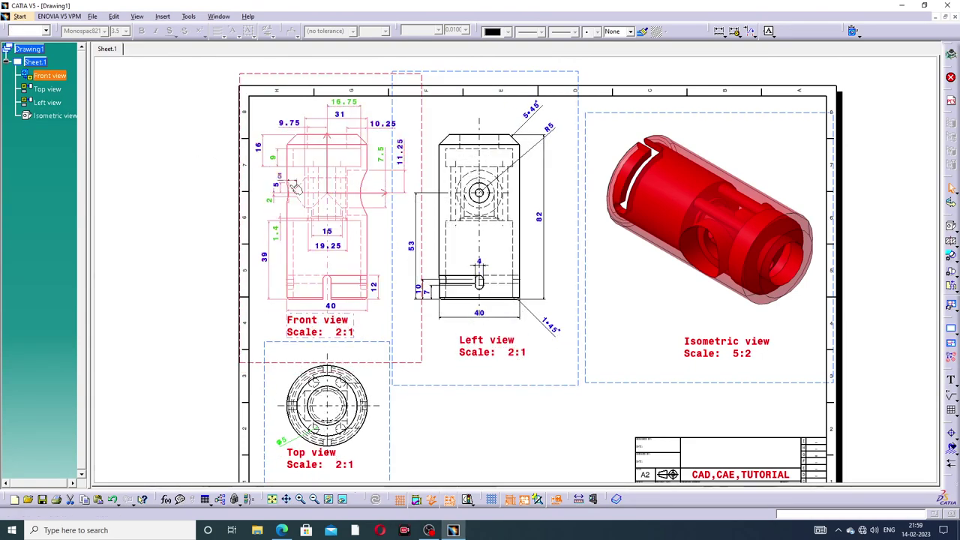
{"action": "left_click_drag", "start_coordinate": [390, 348], "coordinate": [381, 330]}
{"action": "left_click", "coordinate": [351, 458]}
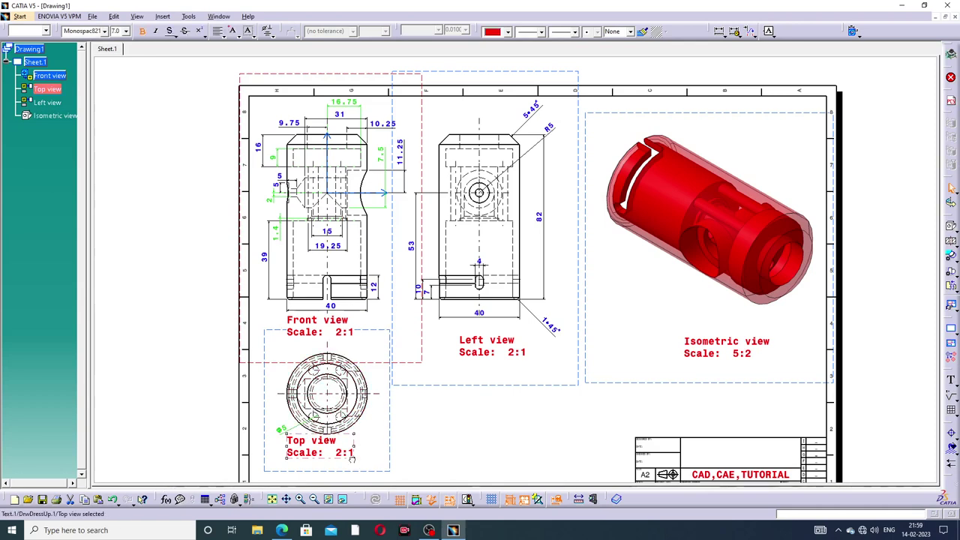
{"action": "left_click_drag", "start_coordinate": [349, 452], "coordinate": [349, 471]}
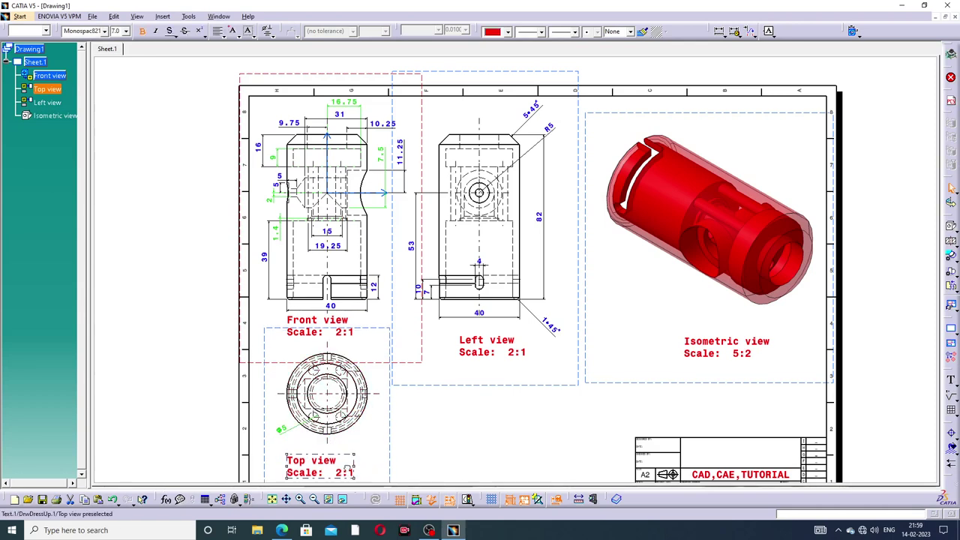
{"action": "left_click", "coordinate": [214, 407]}
Shift the Left view label slightly left and zoom out to fit the whole sheet.
{"action": "middle_click_drag", "start_coordinate": [522, 419], "coordinate": [512, 358]}
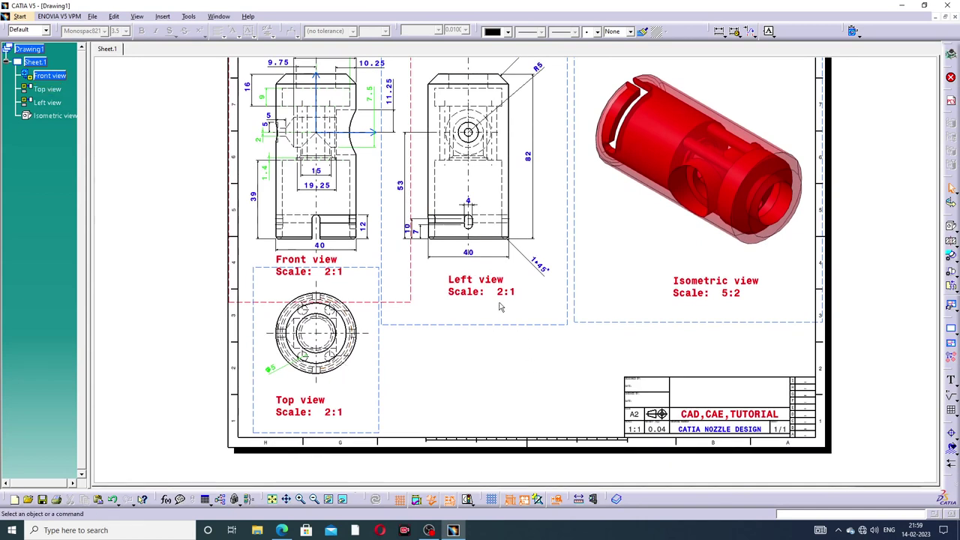
{"action": "left_click_drag", "start_coordinate": [493, 303], "coordinate": [472, 304]}
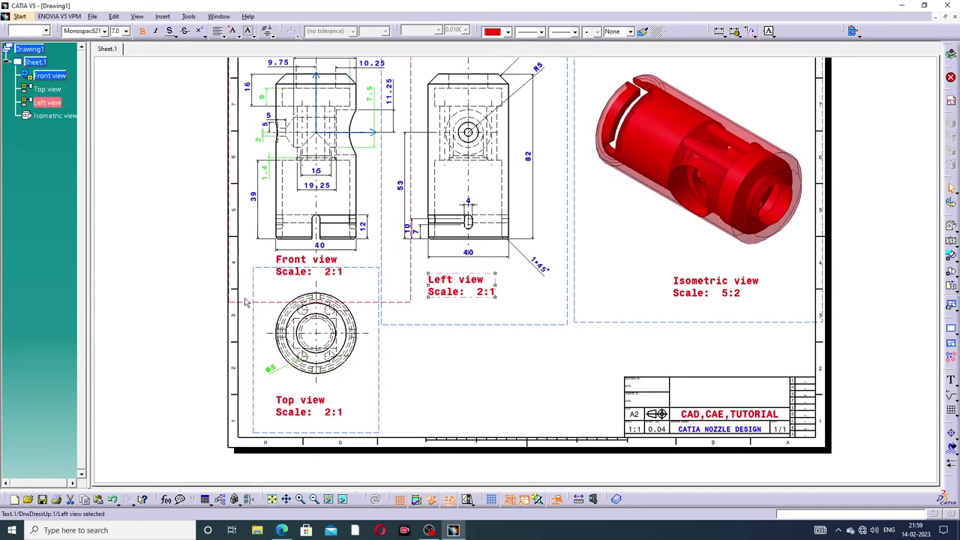
{"action": "left_click", "coordinate": [165, 262]}
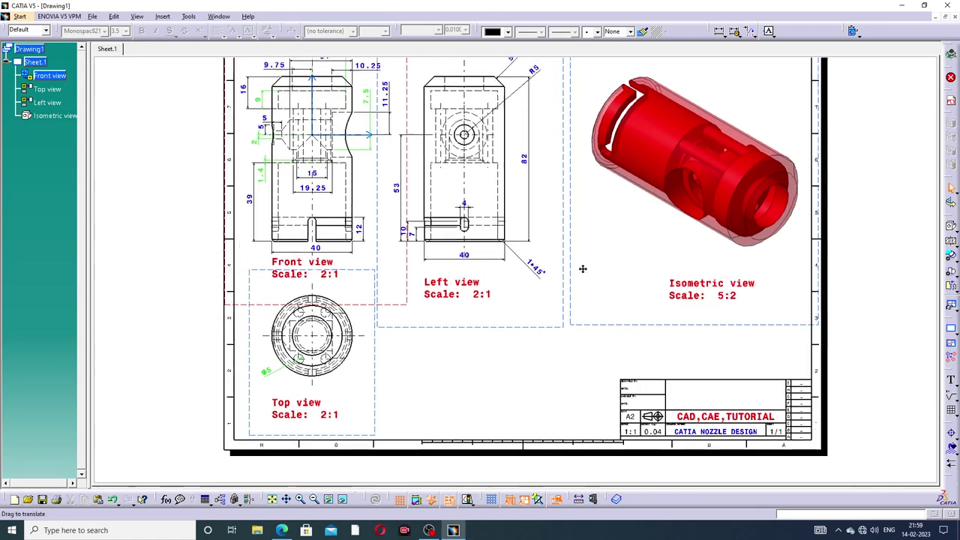
{"action": "mouse_move", "coordinate": [589, 265]}
{"action": "middle_mouse_down"}
{"action": "mouse_move", "coordinate": [552, 291]}
{"action": "mouse_move", "coordinate": [555, 312]}
{"action": "mouse_move", "coordinate": [563, 306]}
{"action": "middle_mouse_up"}
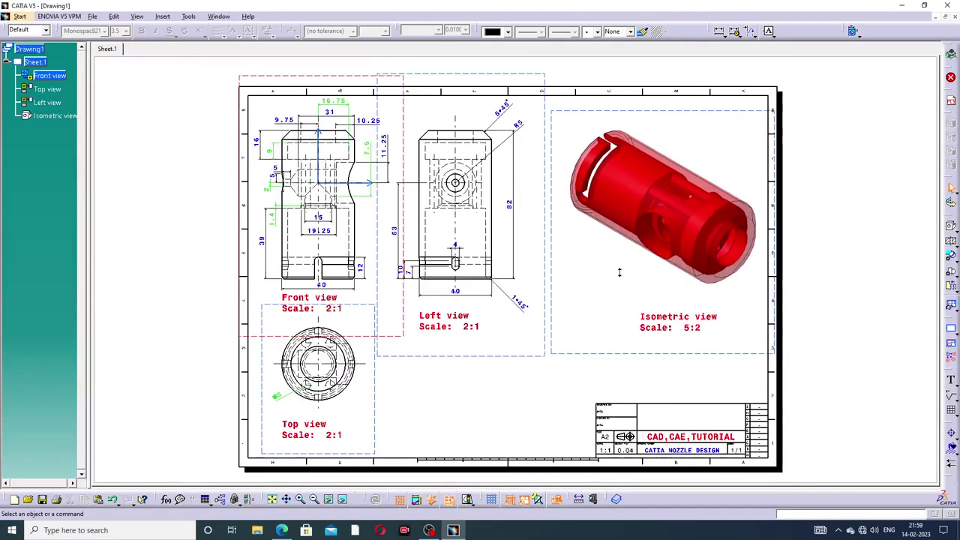
{"action": "middle_click_drag", "start_coordinate": [612, 264], "coordinate": [632, 255]}
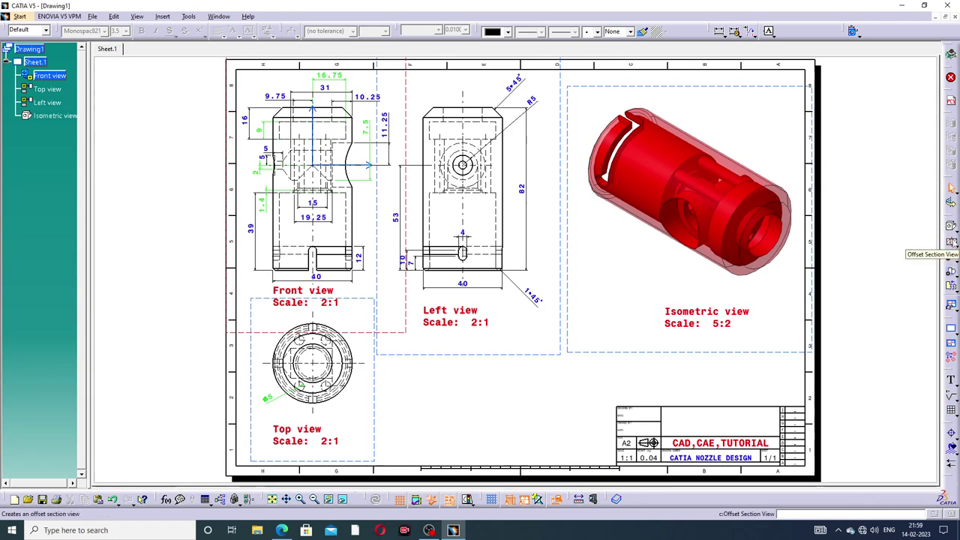
Begin an offset section on the front view, drawing a vertical cutting line along its centre axis.
{"action": "left_click", "coordinate": [950, 243]}
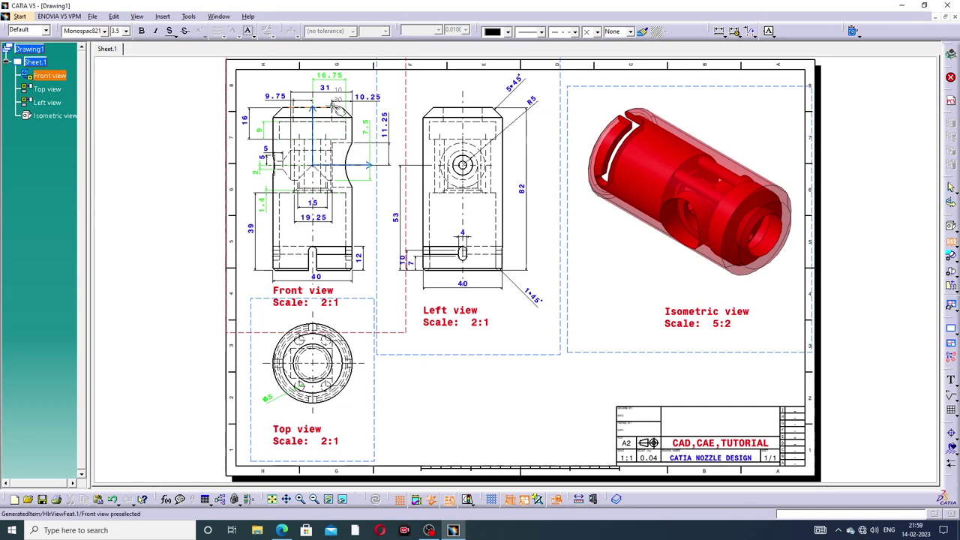
{"action": "left_click", "coordinate": [316, 110]}
{"action": "mouse_move", "coordinate": [310, 78]}
{"action": "middle_mouse_down"}
{"action": "mouse_move", "coordinate": [348, 135]}
{"action": "mouse_move", "coordinate": [331, 102]}
{"action": "middle_mouse_up"}
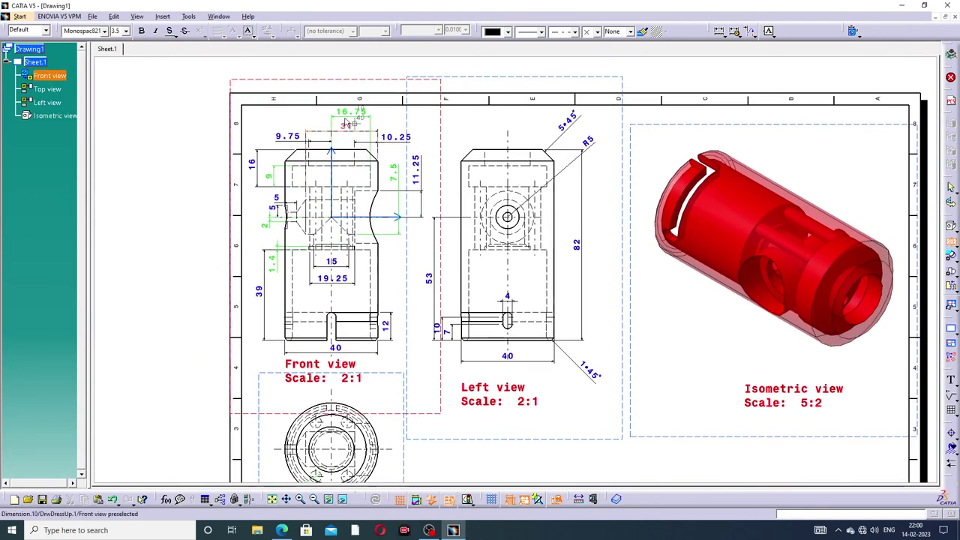
{"action": "left_click", "coordinate": [330, 102]}
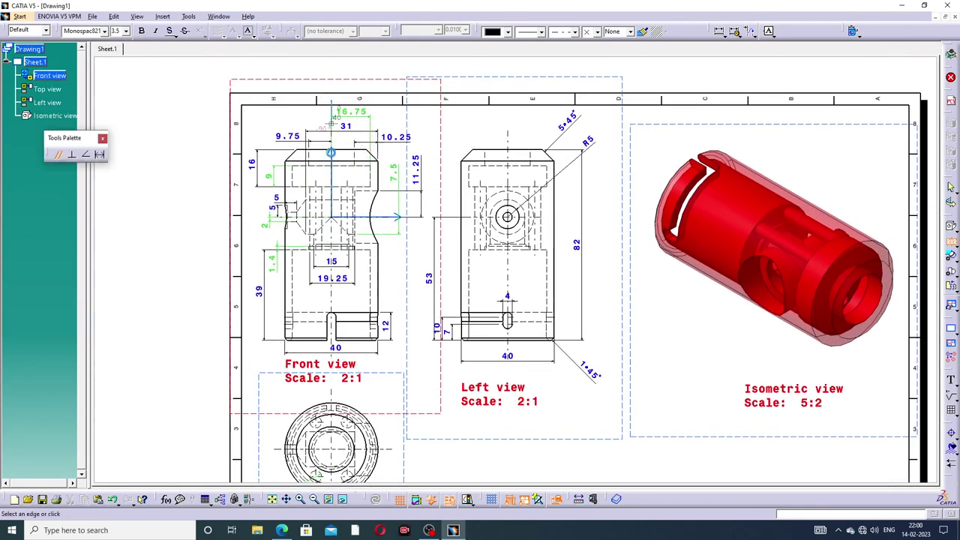
{"action": "left_click", "coordinate": [331, 381]}
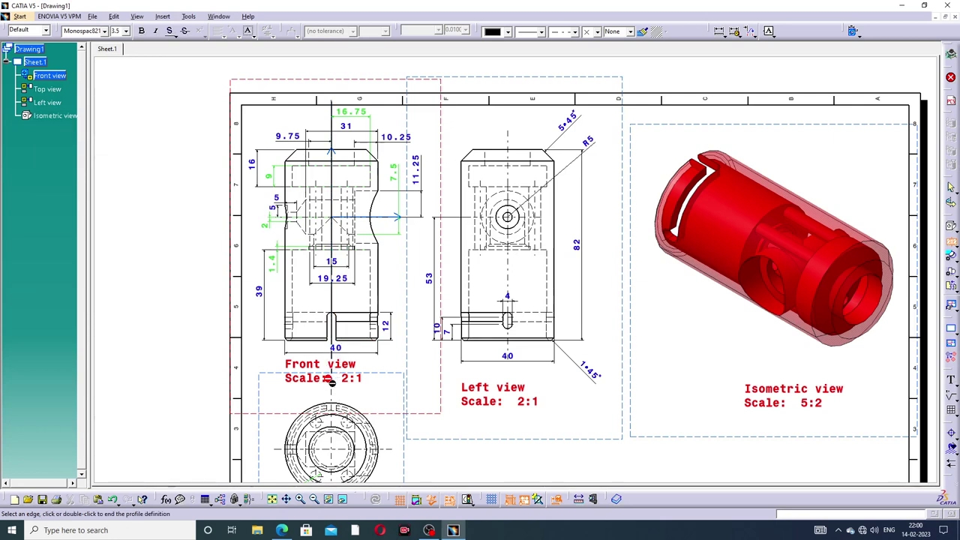
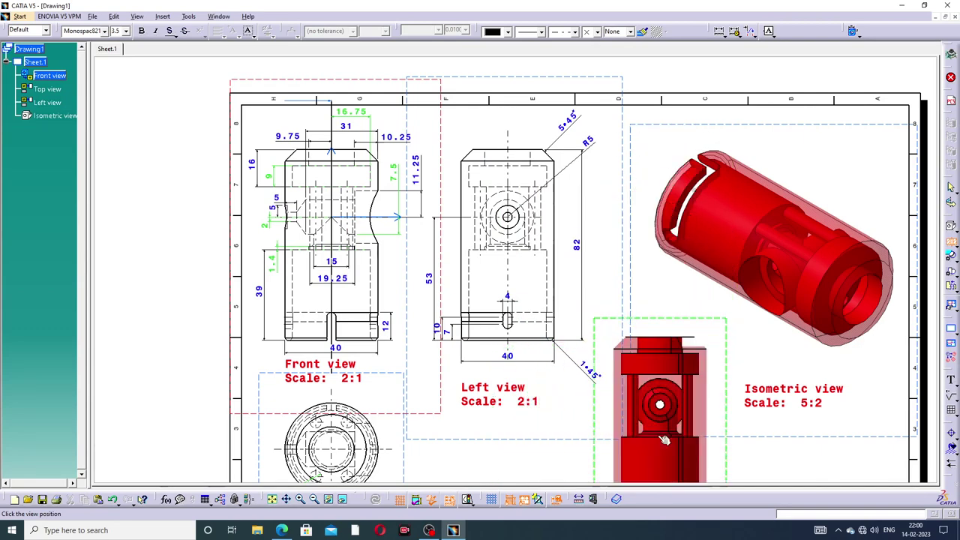
Place section view A-A beside the top view, then delete it from the sheet.
{"action": "middle_click_drag", "start_coordinate": [645, 420], "coordinate": [531, 251]}
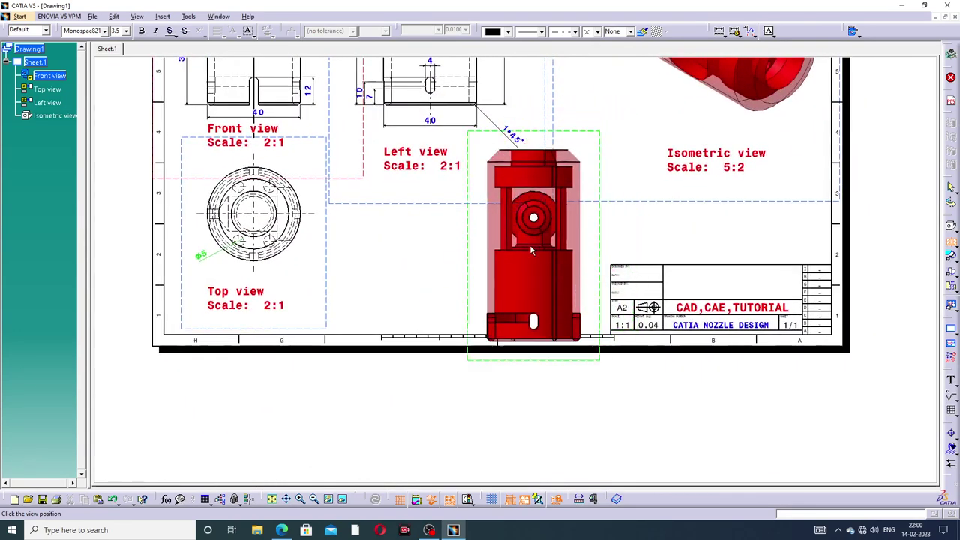
{"action": "left_click", "coordinate": [531, 251]}
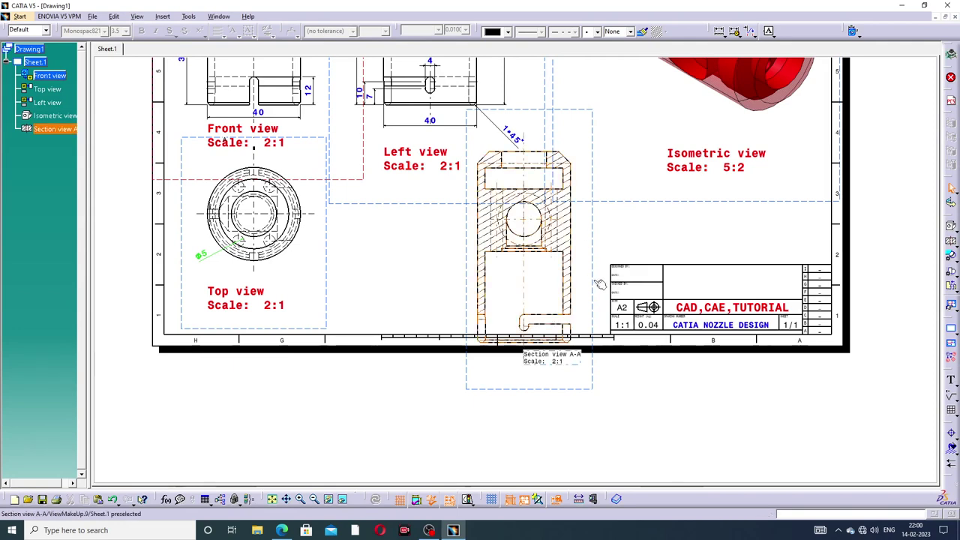
{"action": "key", "text": "Delete"}
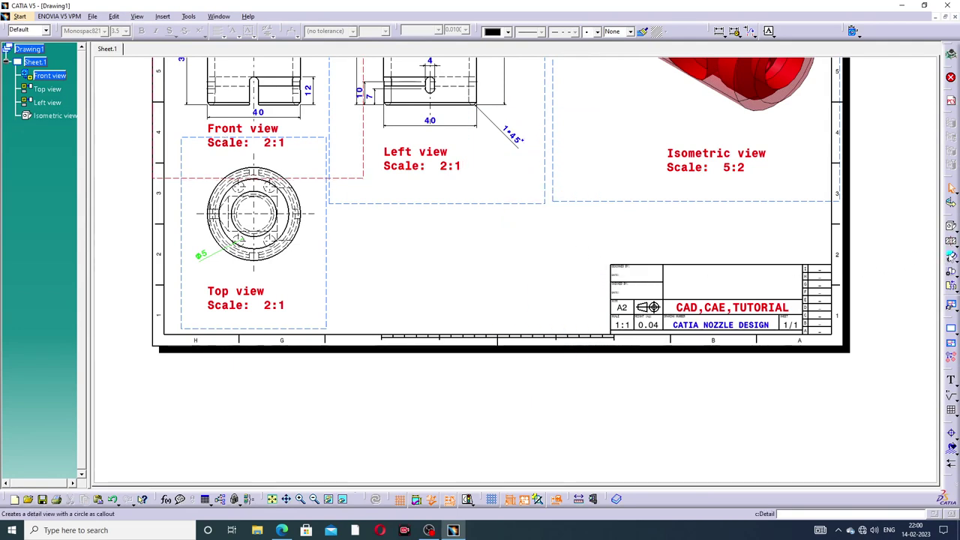
{"action": "left_click", "coordinate": [950, 256]}
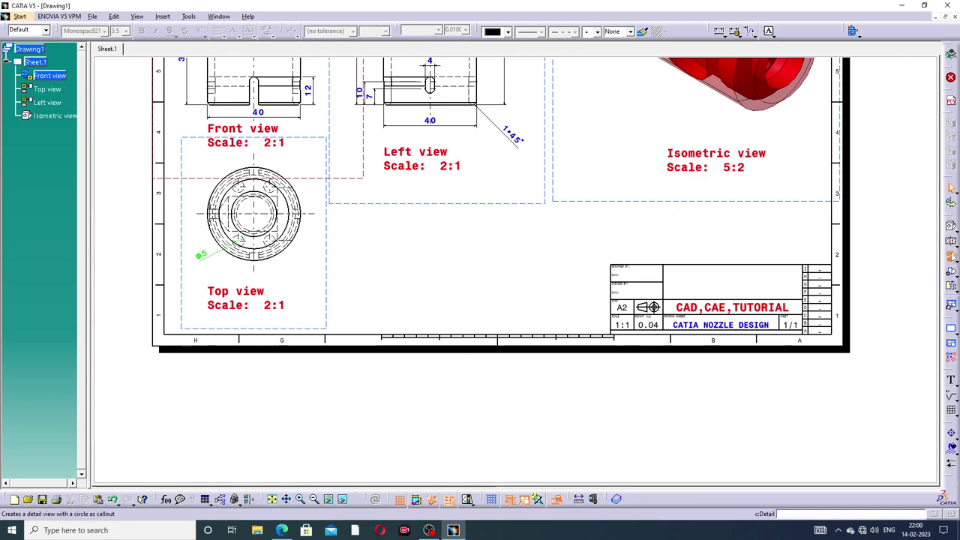
{"action": "mouse_move", "coordinate": [350, 191]}
{"action": "middle_mouse_down"}
{"action": "mouse_move", "coordinate": [388, 361]}
{"action": "mouse_move", "coordinate": [393, 483]}
{"action": "middle_mouse_up"}
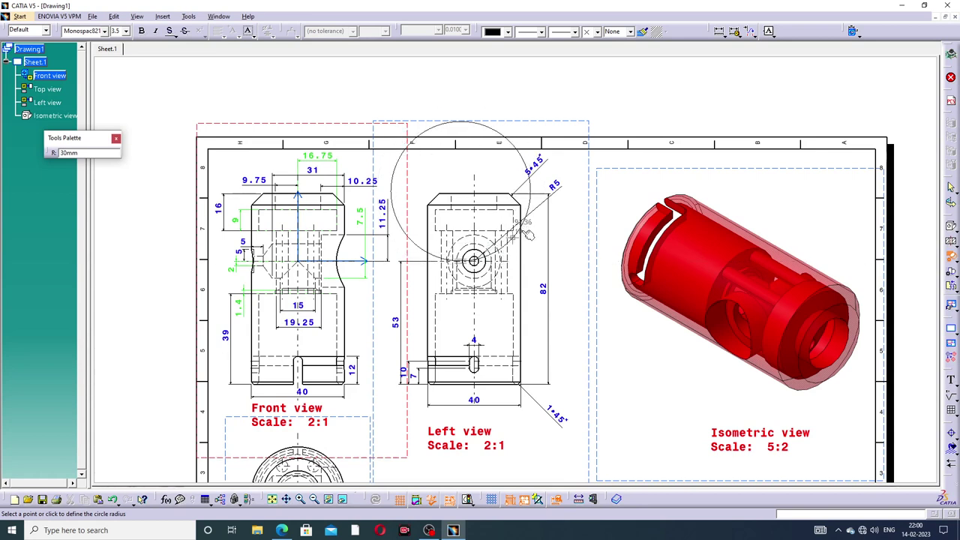
{"action": "left_click", "coordinate": [531, 191]}
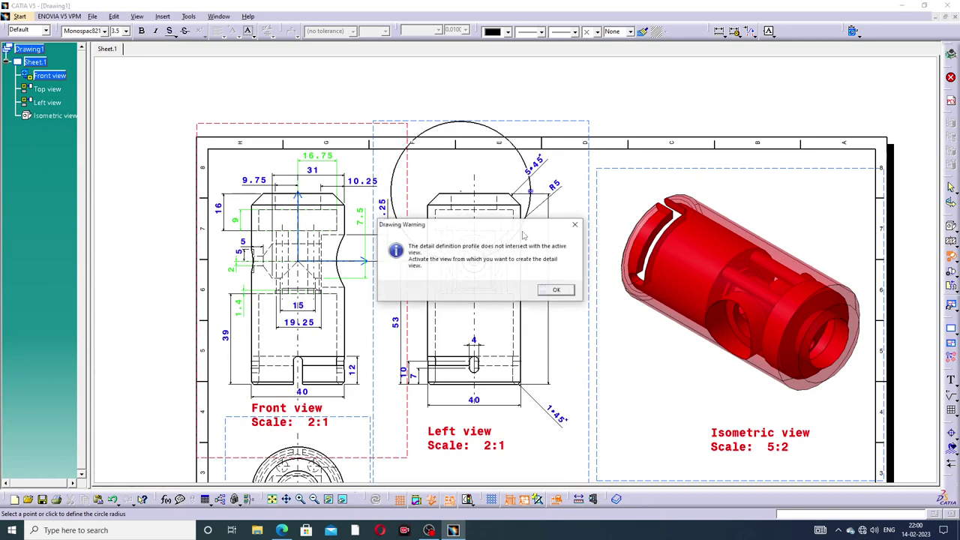
{"action": "left_click", "coordinate": [556, 291]}
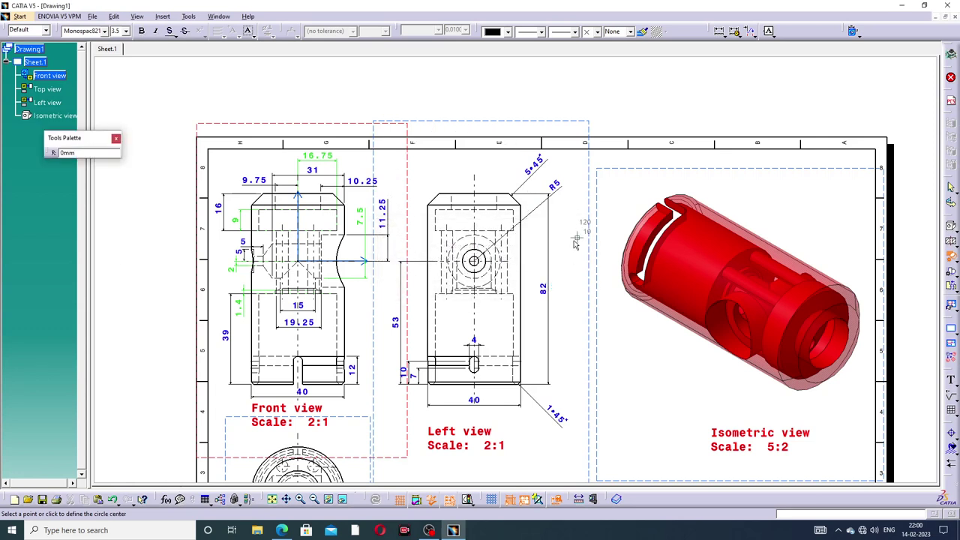
{"action": "key", "text": "Escape"}
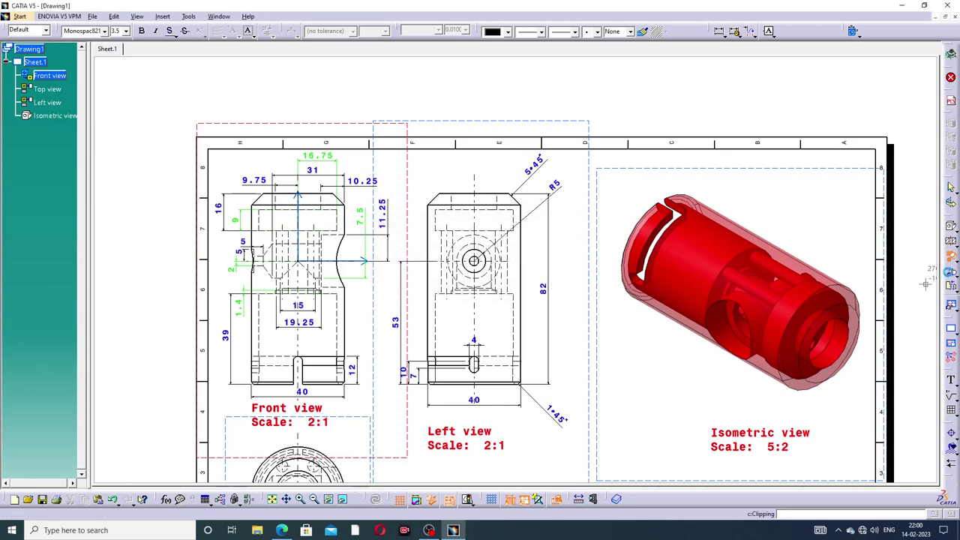
{"action": "left_click", "coordinate": [950, 303]}
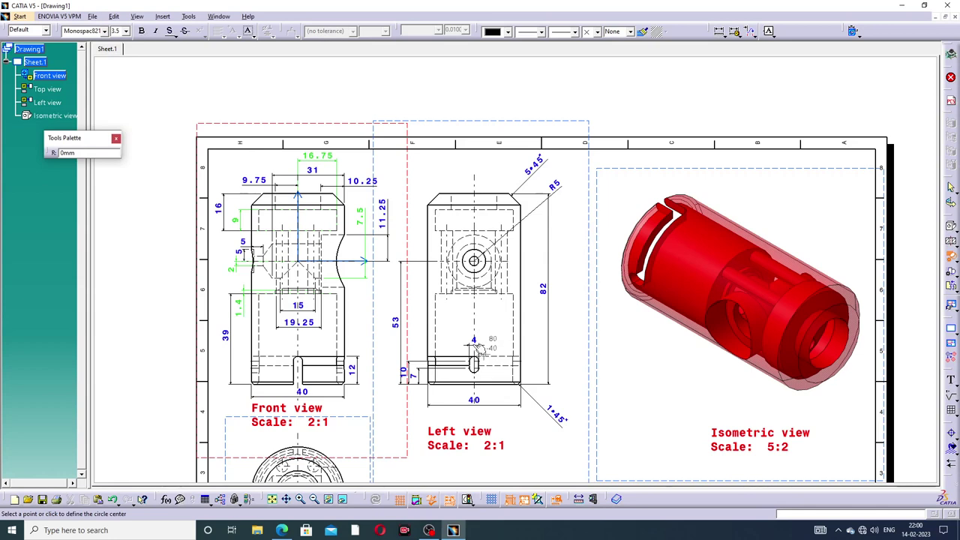
{"action": "middle_click_drag", "start_coordinate": [477, 349], "coordinate": [465, 240]}
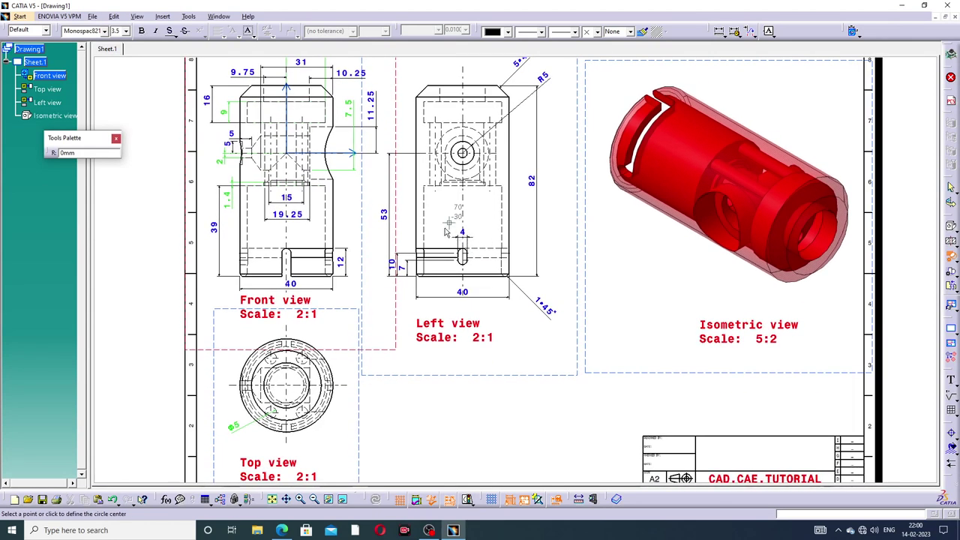
{"action": "left_click", "coordinate": [408, 237]}
{"action": "type", "text": "50"}
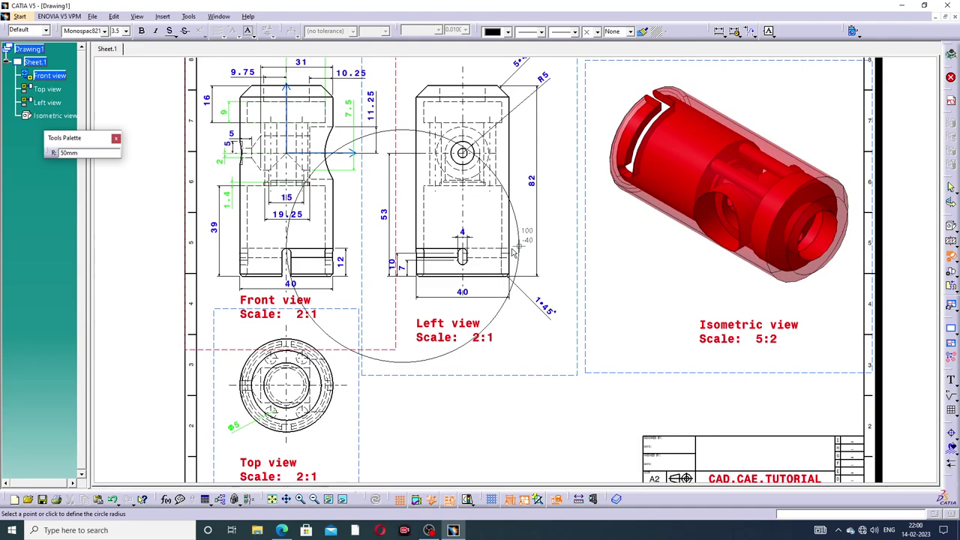
{"action": "left_click", "coordinate": [513, 252]}
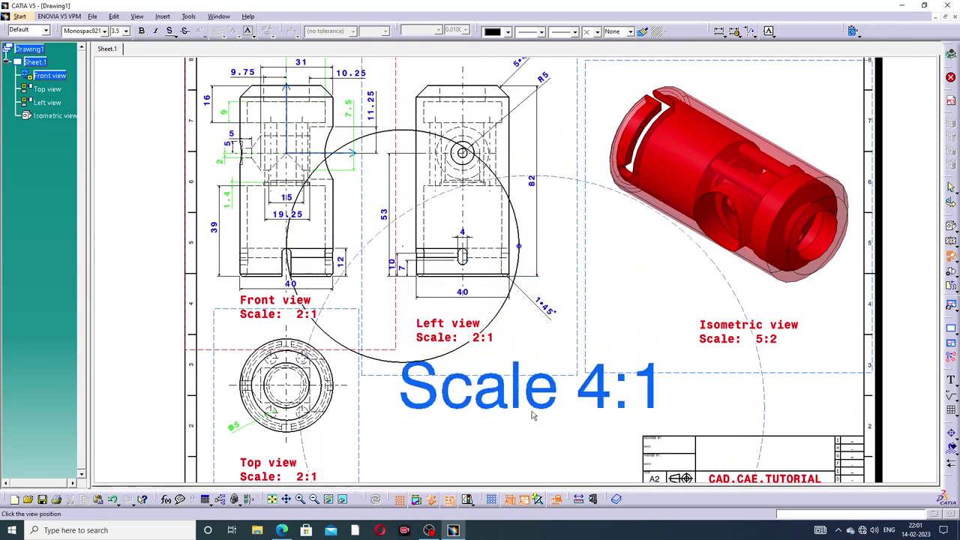
{"action": "left_click", "coordinate": [542, 404]}
{"action": "scroll", "coordinate": [570, 356], "scroll_direction": "down", "scroll_amount": 5}
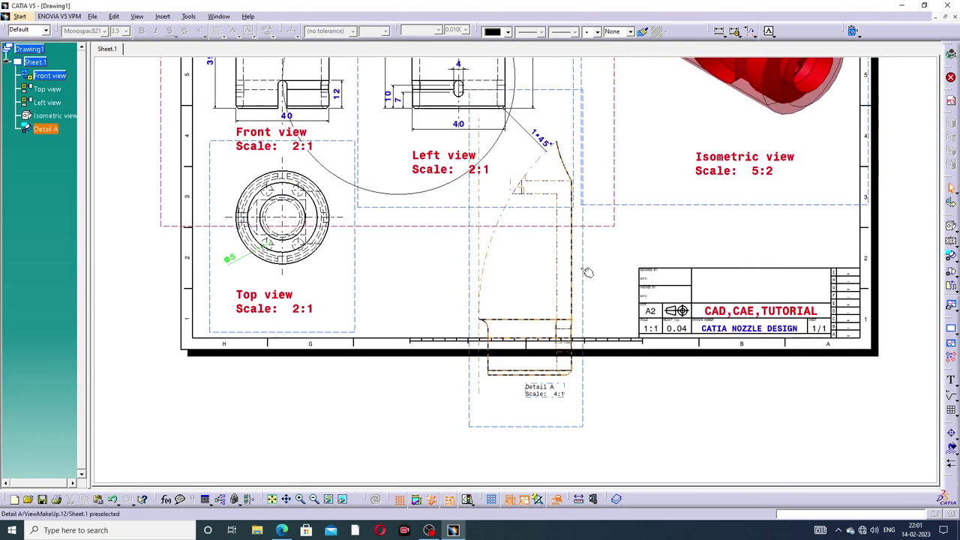
{"action": "left_click_drag", "start_coordinate": [584, 273], "coordinate": [636, 216]}
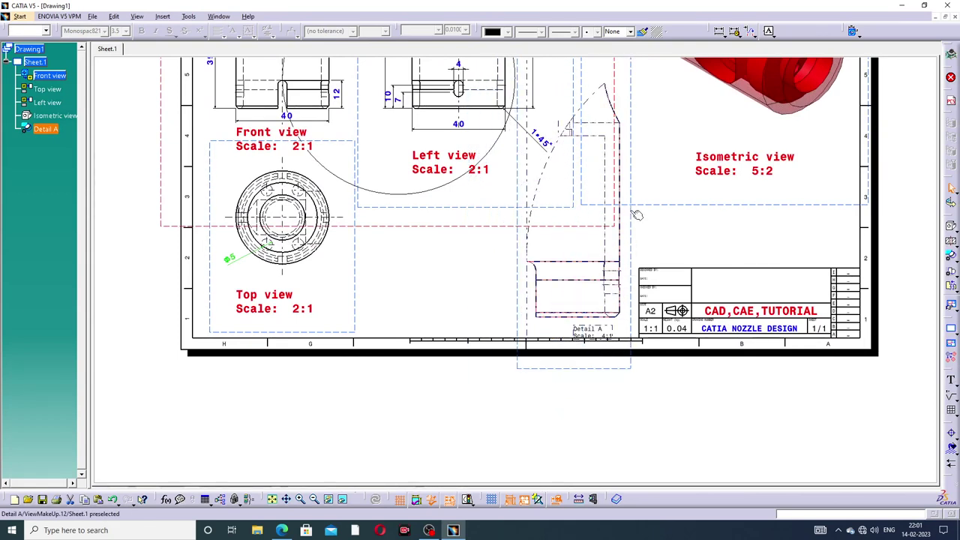
{"action": "key", "text": "Delete"}
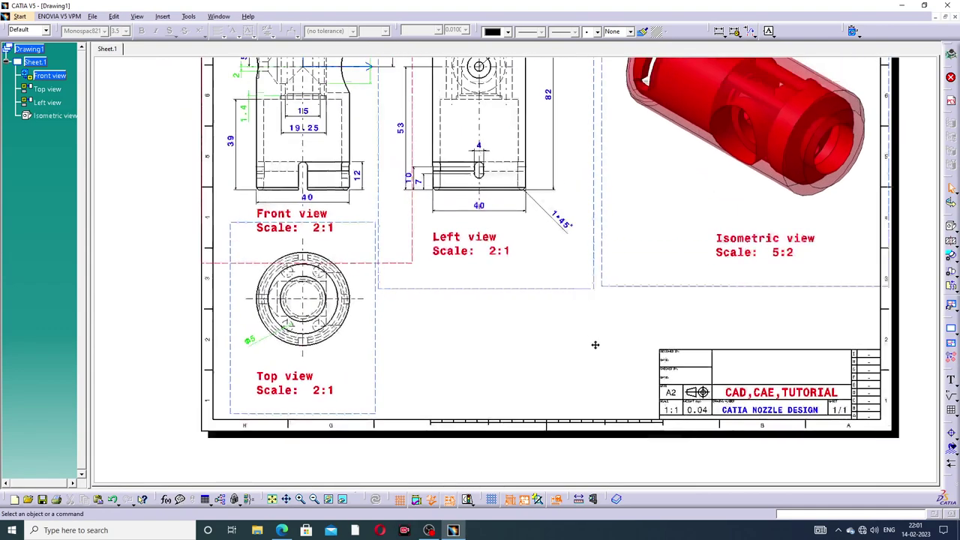
Nudge the Left view's 53 dimension a few pixels left, then recentre the whole sheet.
{"action": "middle_click_drag", "start_coordinate": [569, 238], "coordinate": [612, 210], "text": "ctrl"}
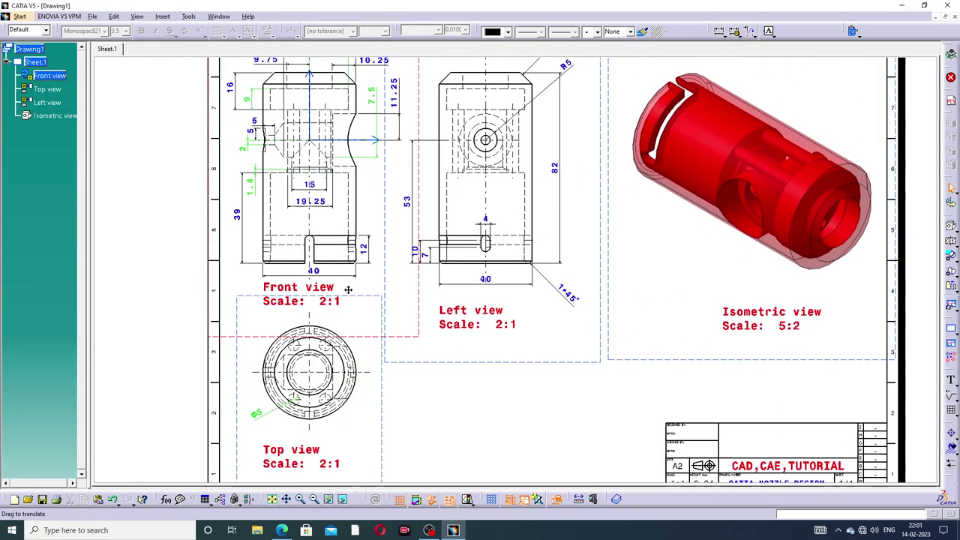
{"action": "middle_click_drag", "start_coordinate": [359, 335], "coordinate": [379, 272]}
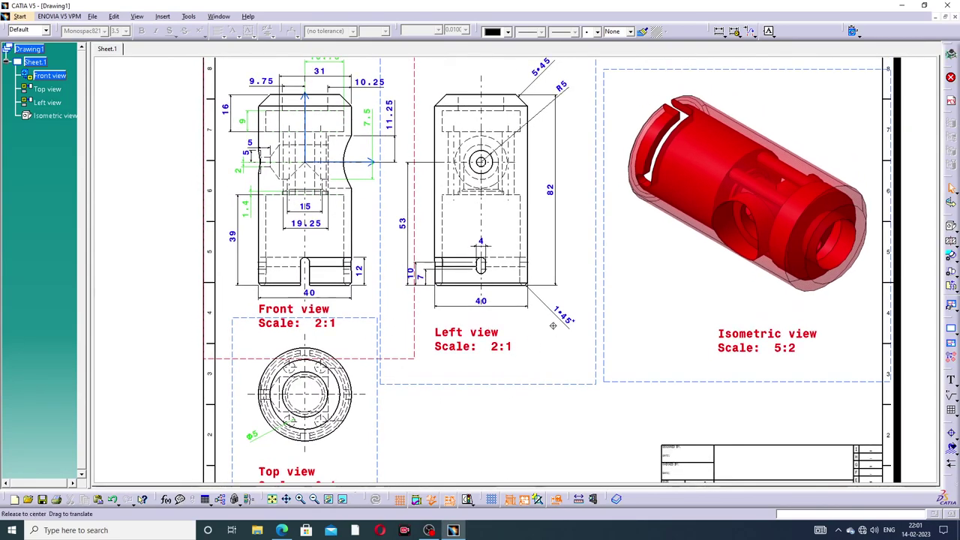
{"action": "mouse_move", "coordinate": [506, 324]}
{"action": "middle_mouse_down", "text": "ctrl"}
{"action": "mouse_move", "coordinate": [551, 324]}
{"action": "mouse_move", "coordinate": [562, 344]}
{"action": "middle_mouse_up", "text": "ctrl"}
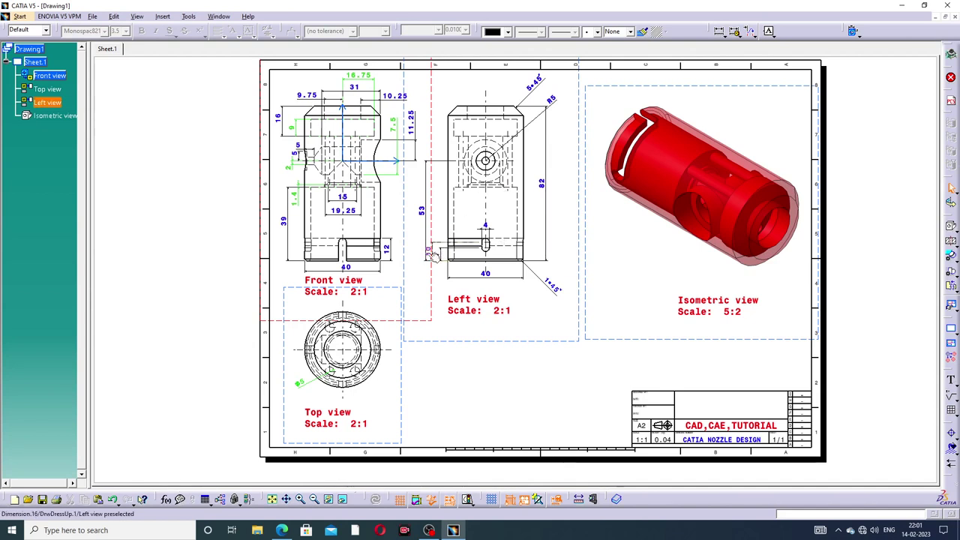
{"action": "left_click_drag", "start_coordinate": [429, 241], "coordinate": [423, 240]}
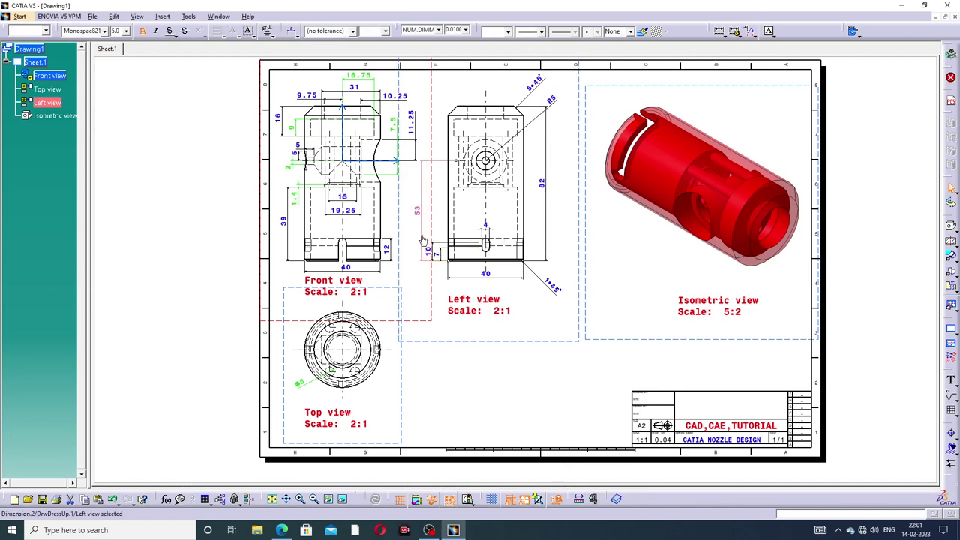
{"action": "left_click", "coordinate": [473, 388]}
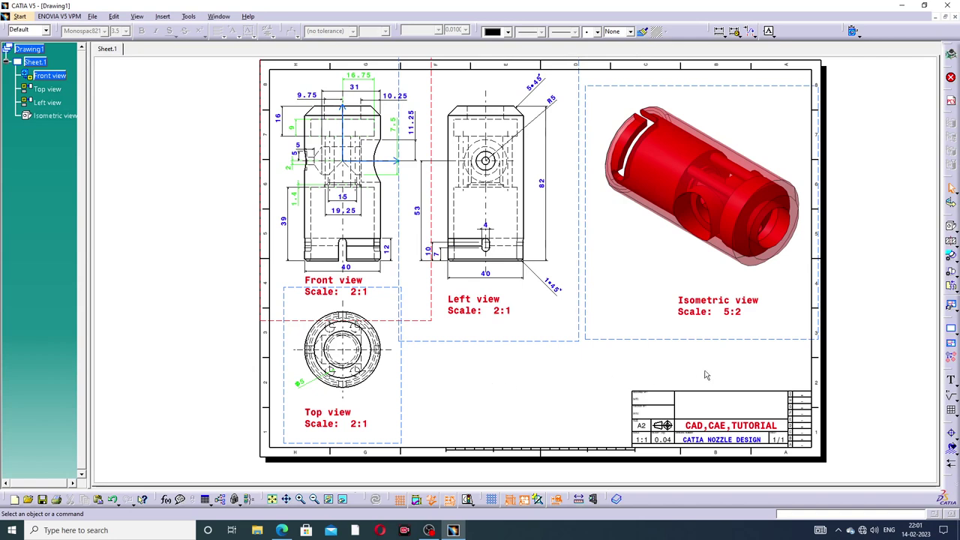
{"action": "middle_click_drag", "start_coordinate": [863, 330], "coordinate": [855, 334]}
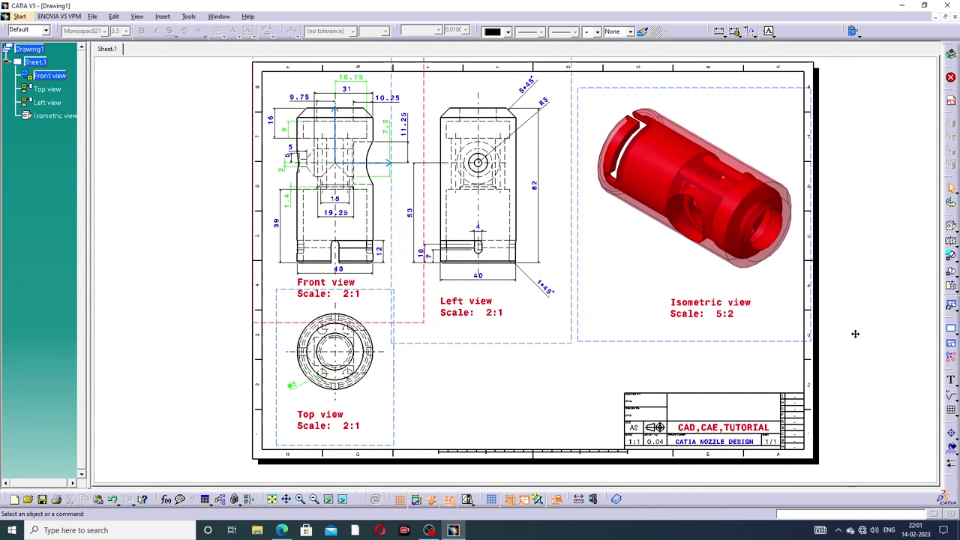